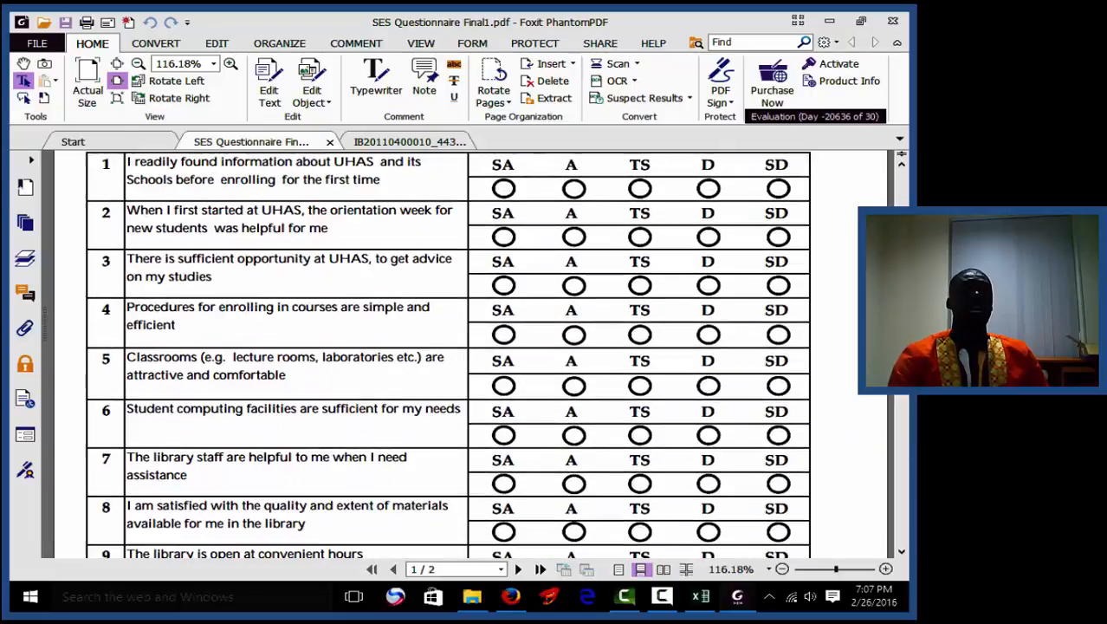
- Review the SES questionnaire's numbered questions and answer options, and compare them with the response data in the Total DATA workbook
scroll(448, 356, "down", 1)
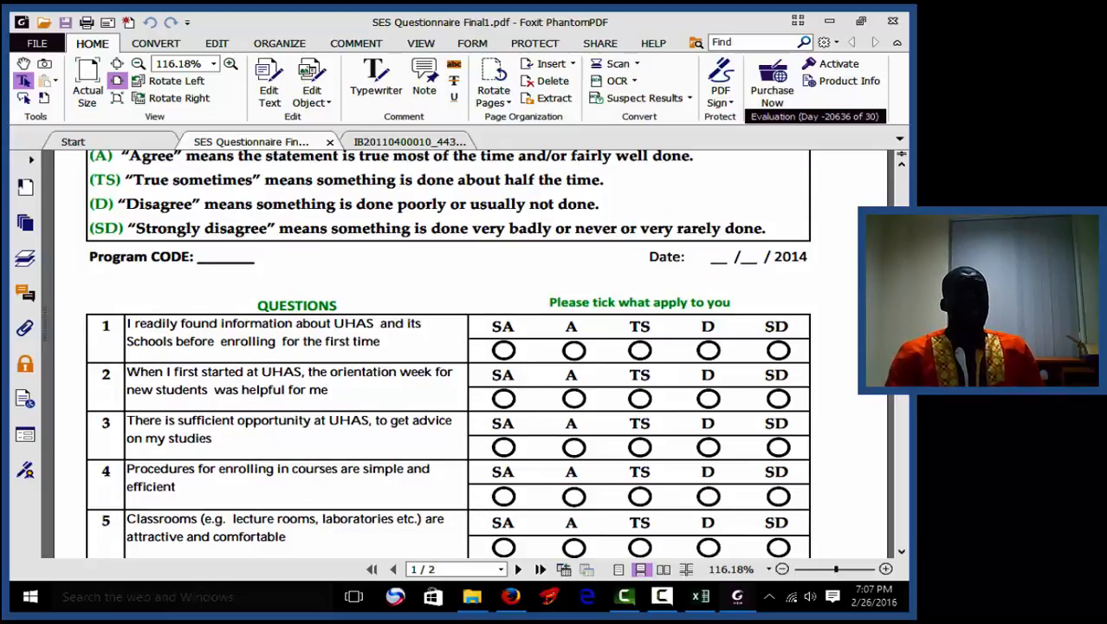
left_click(703, 598)
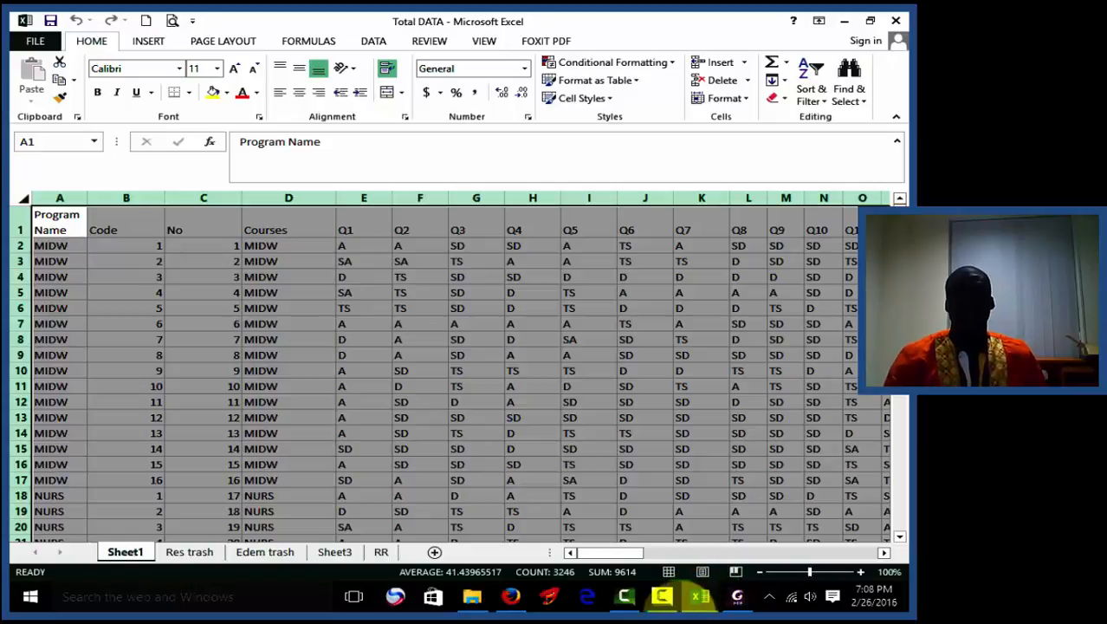
left_click(737, 597)
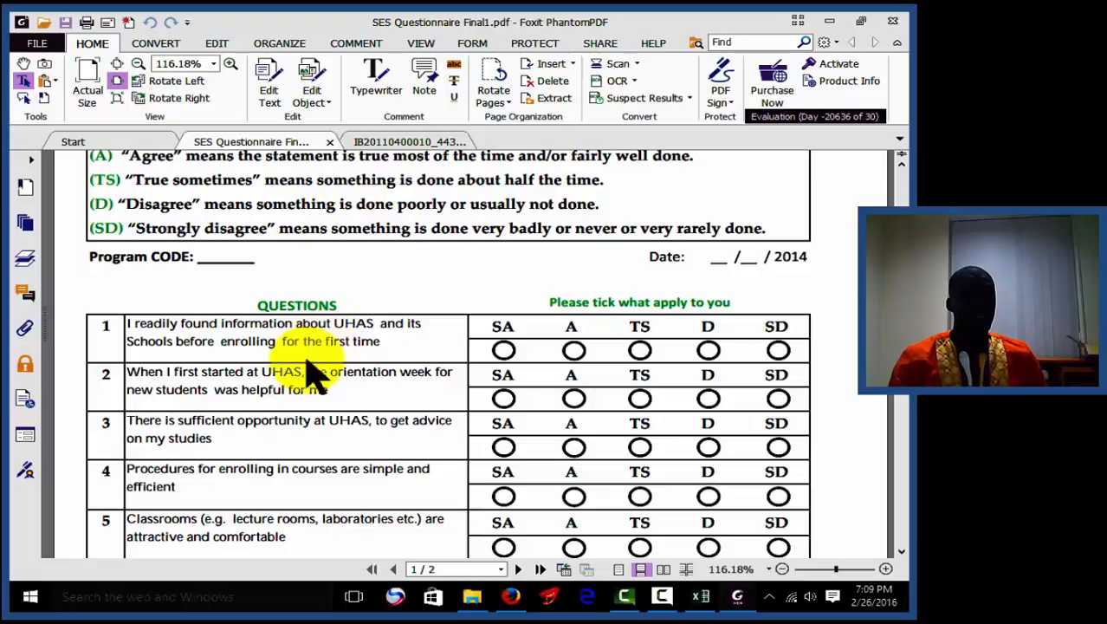
left_click(297, 384)
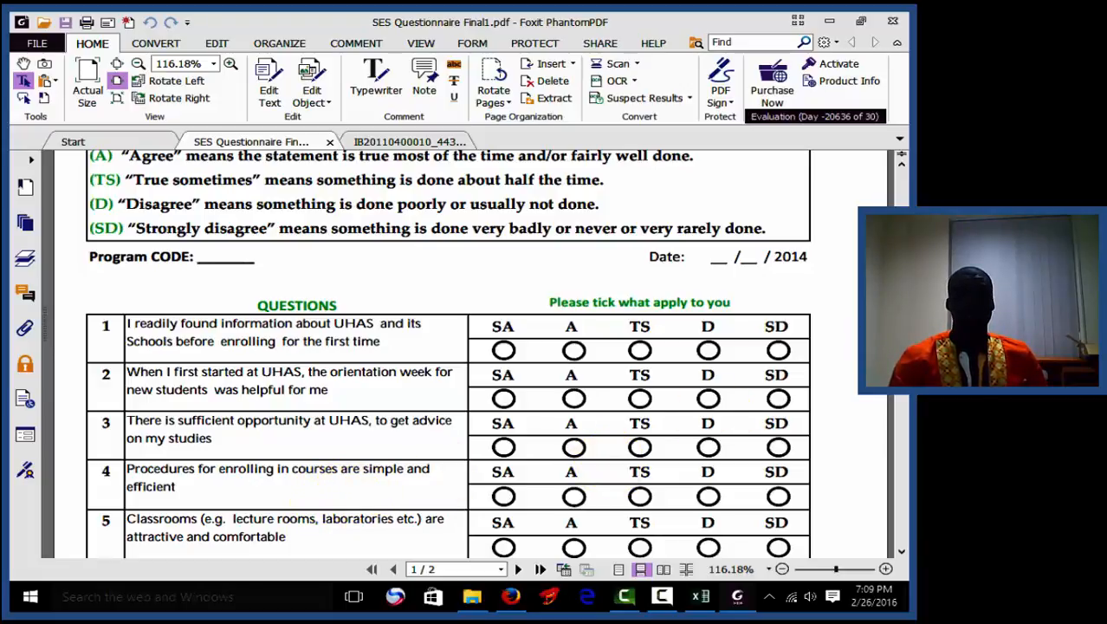
scroll(448, 354, "down", 3)
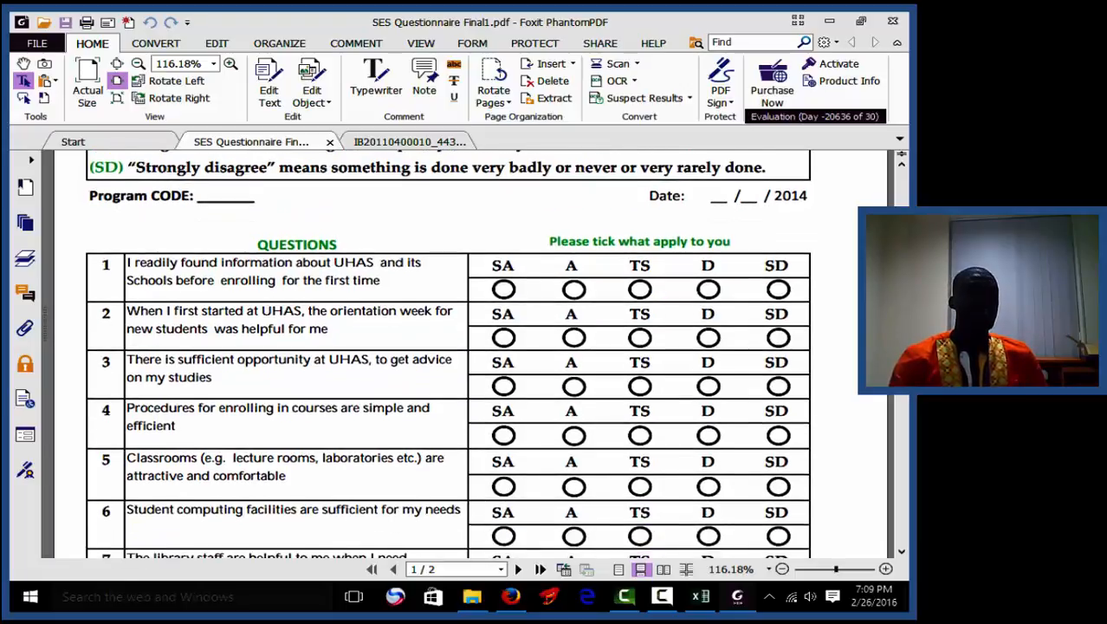
scroll(448, 353, "down", 1)
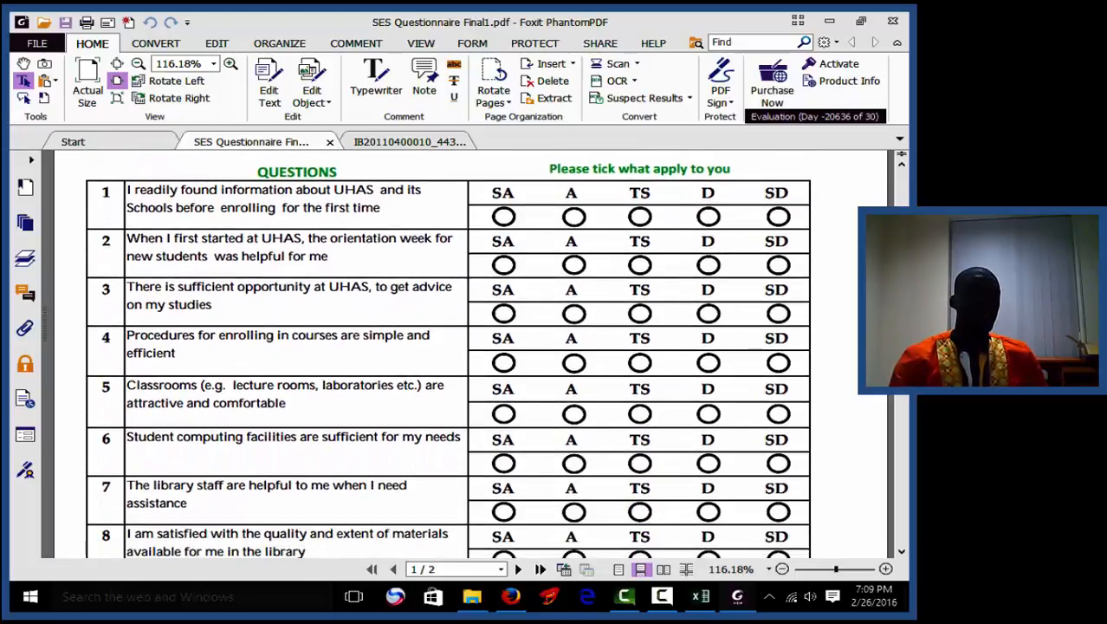
scroll(448, 354, "down", 1)
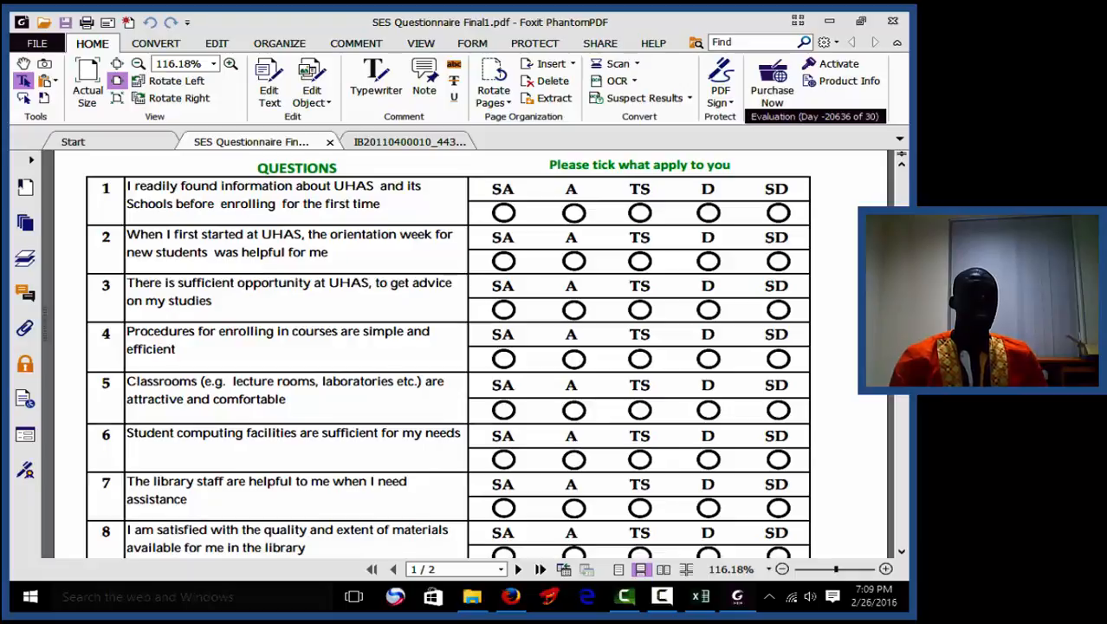
scroll(448, 353, "down", 2)
scroll(448, 353, "down", 1)
scroll(448, 354, "up", 3)
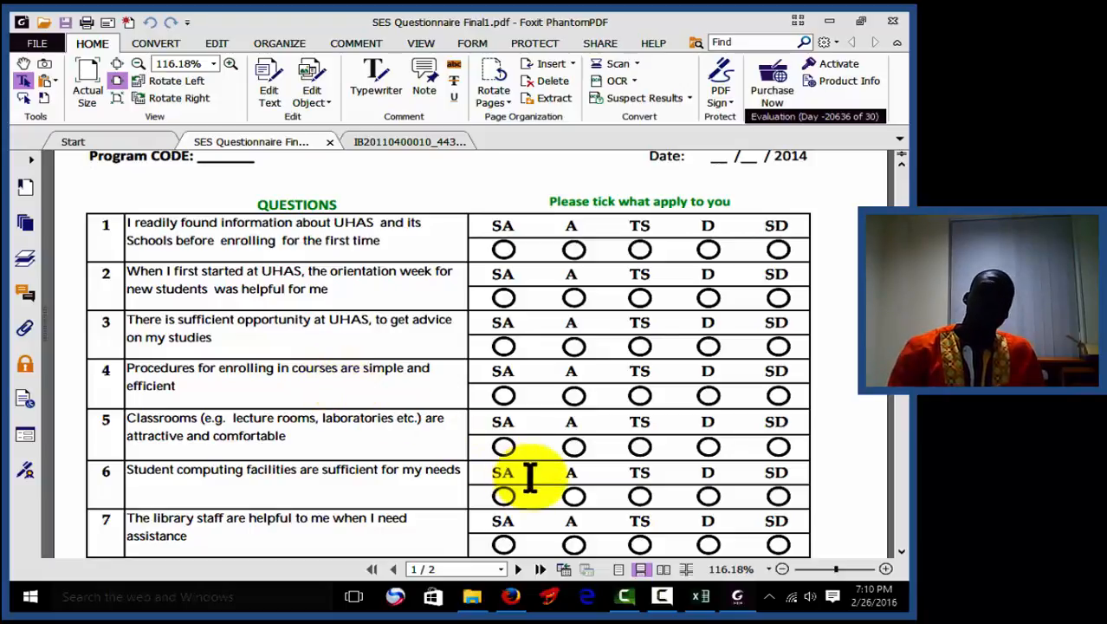
- Switch to the Total DATA workbook in Excel, add a new worksheet after Sheet1 and rename it IBM
left_click(700, 598)
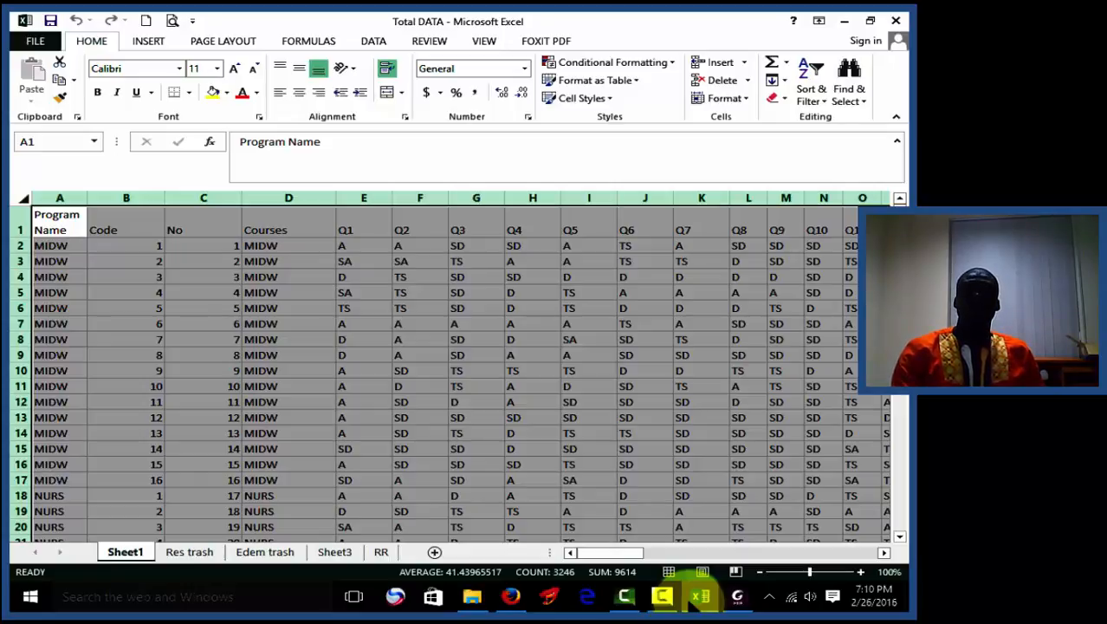
left_click(435, 554)
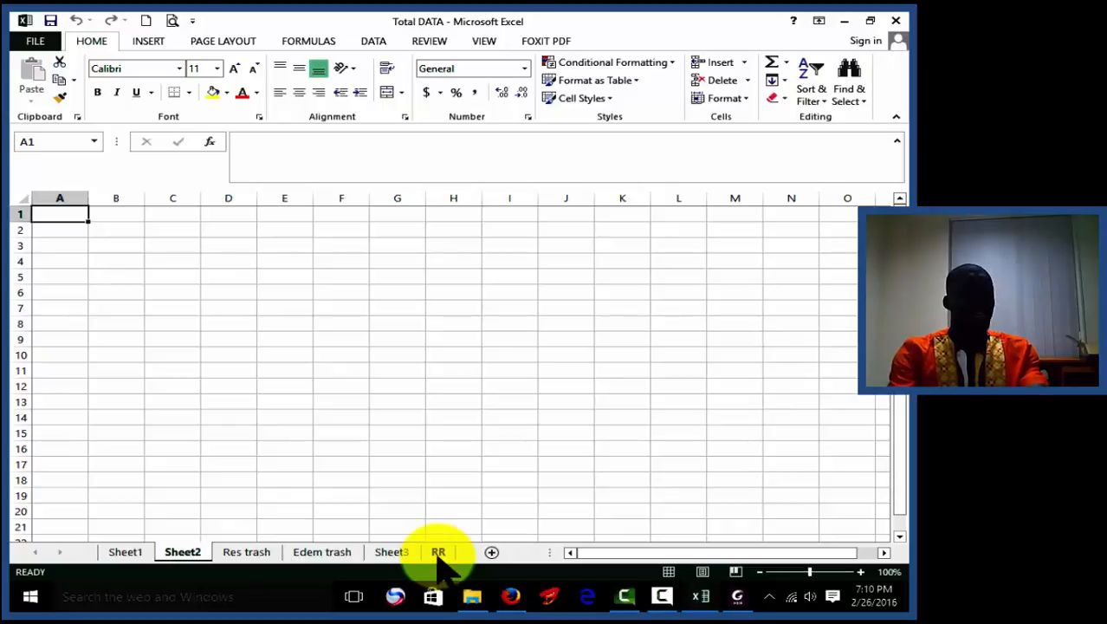
type("I")
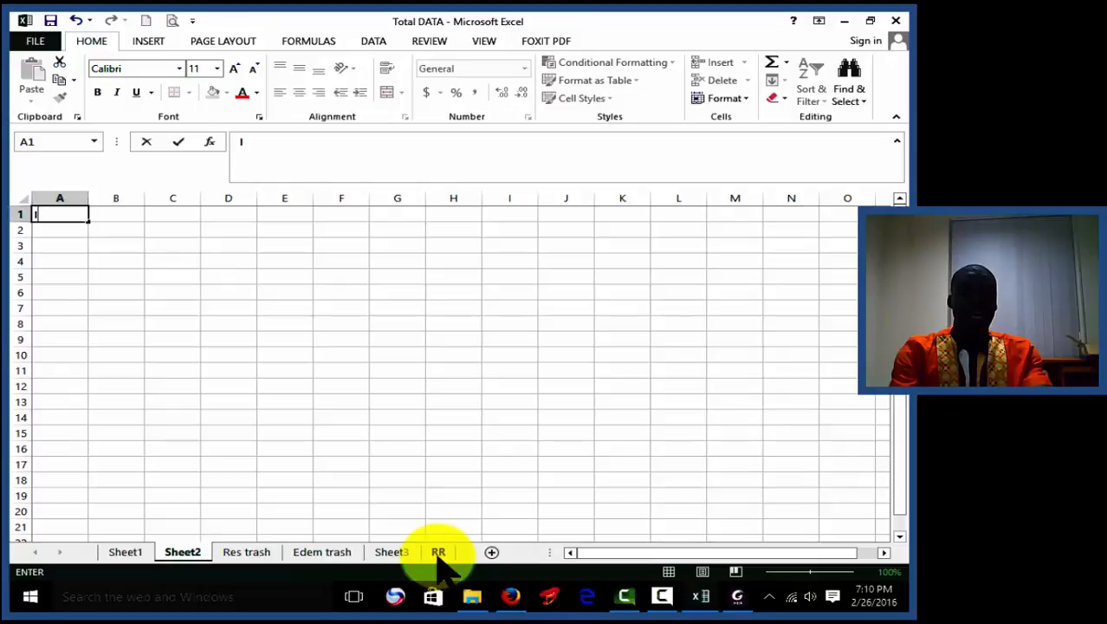
right_click(197, 559)
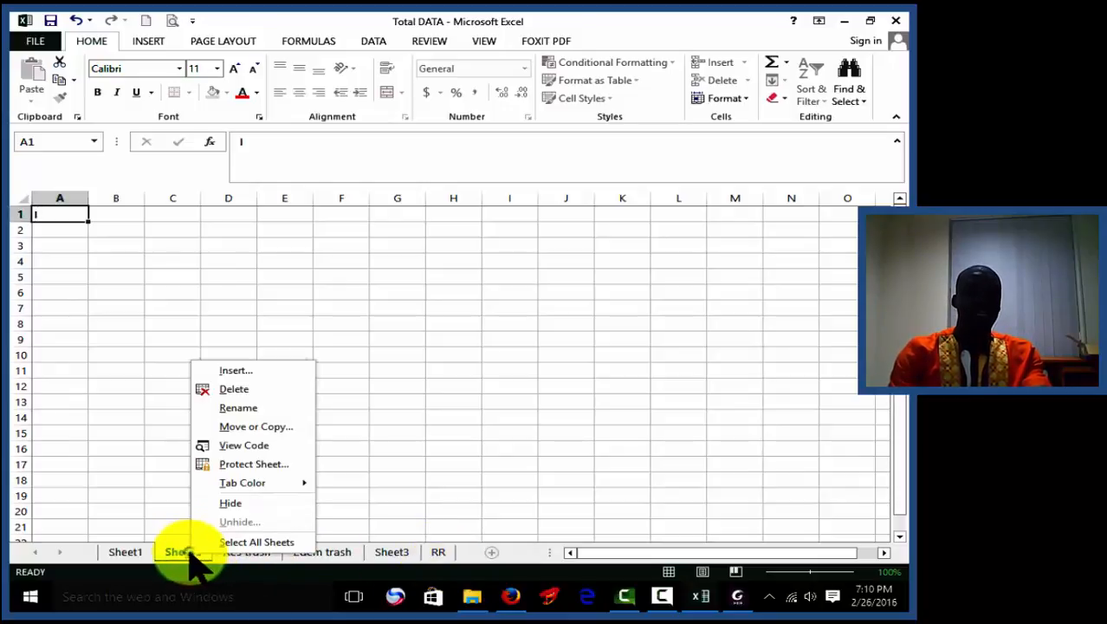
left_click(243, 407)
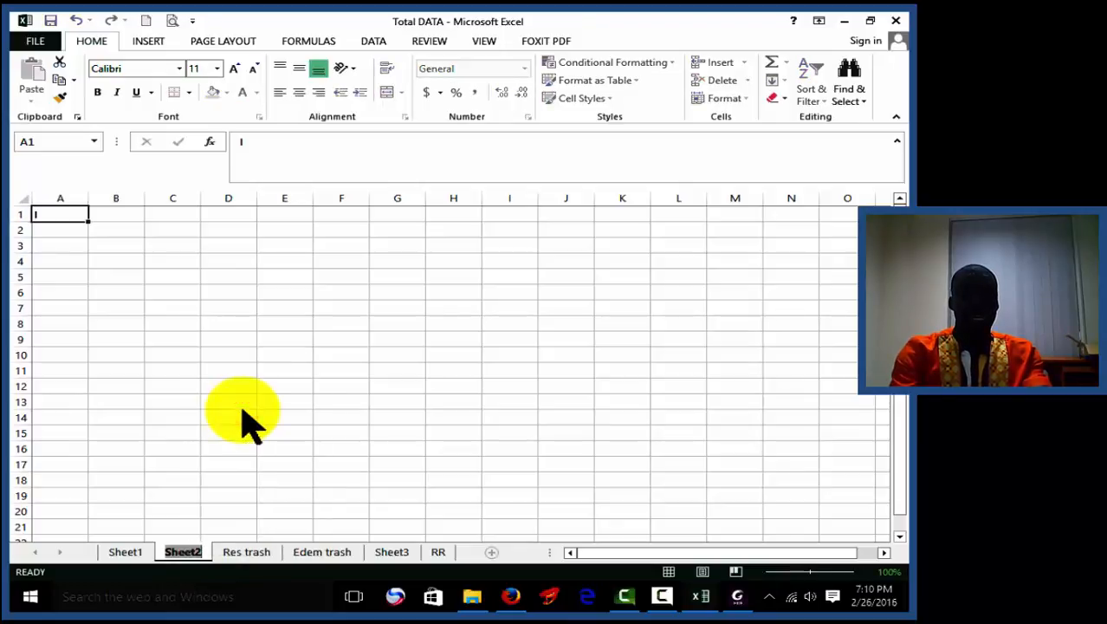
key("BackSpace")
type("IBM")
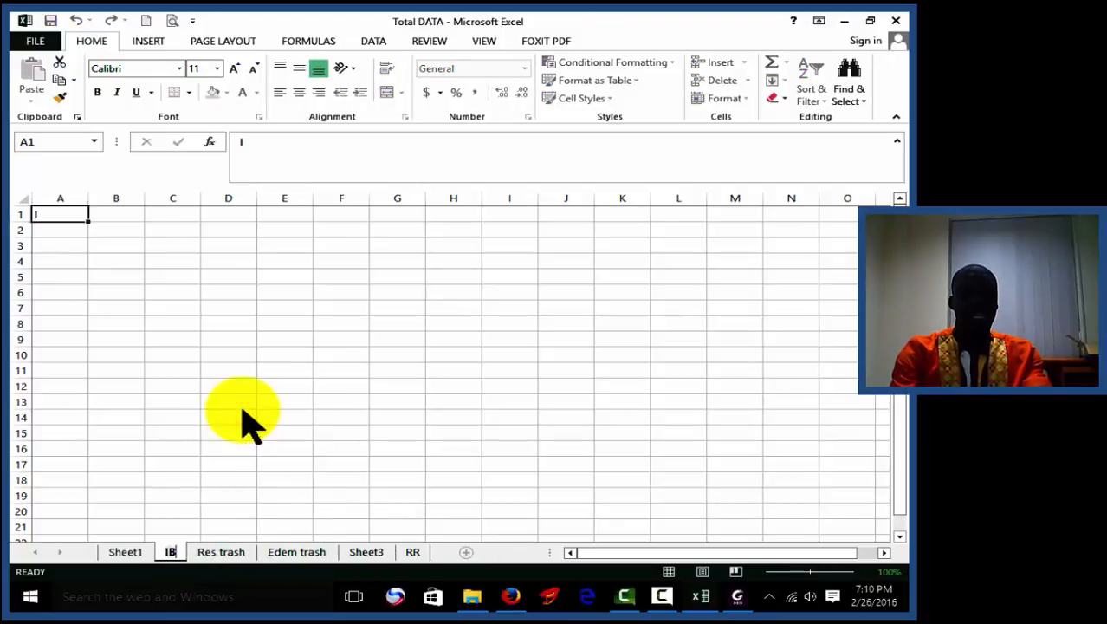
left_click(231, 482)
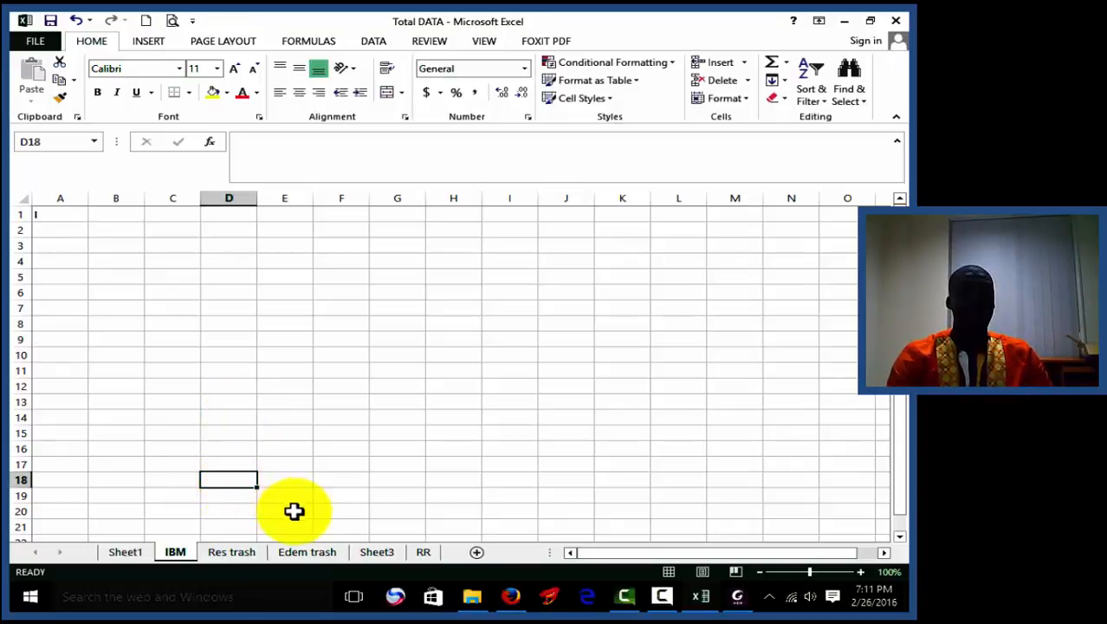
- Copy the No, Courses and Q1 to Q4 columns from Sheet1 and paste them into the IBM sheet starting at A1
left_click(125, 552)
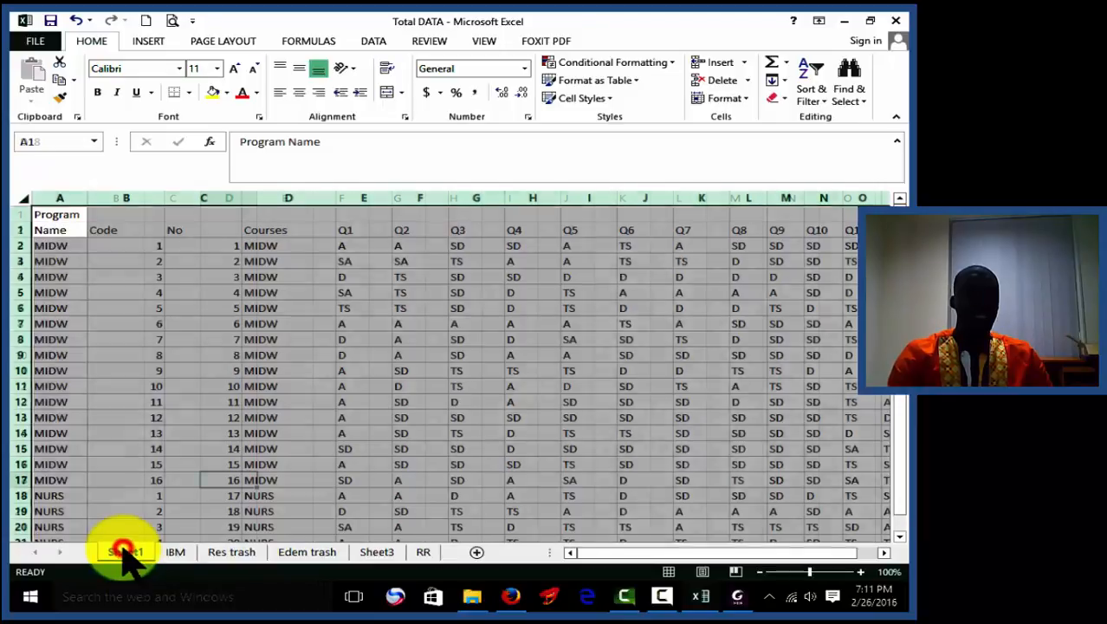
left_click_drag(136, 373, 185, 254)
left_click(140, 194)
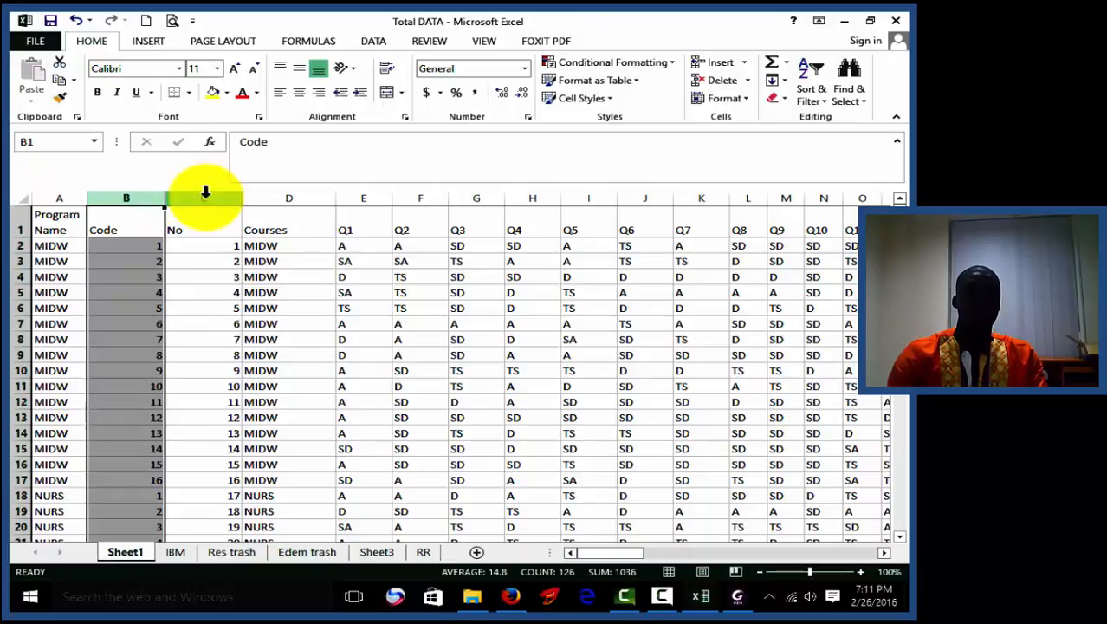
left_click_drag(206, 194, 524, 212)
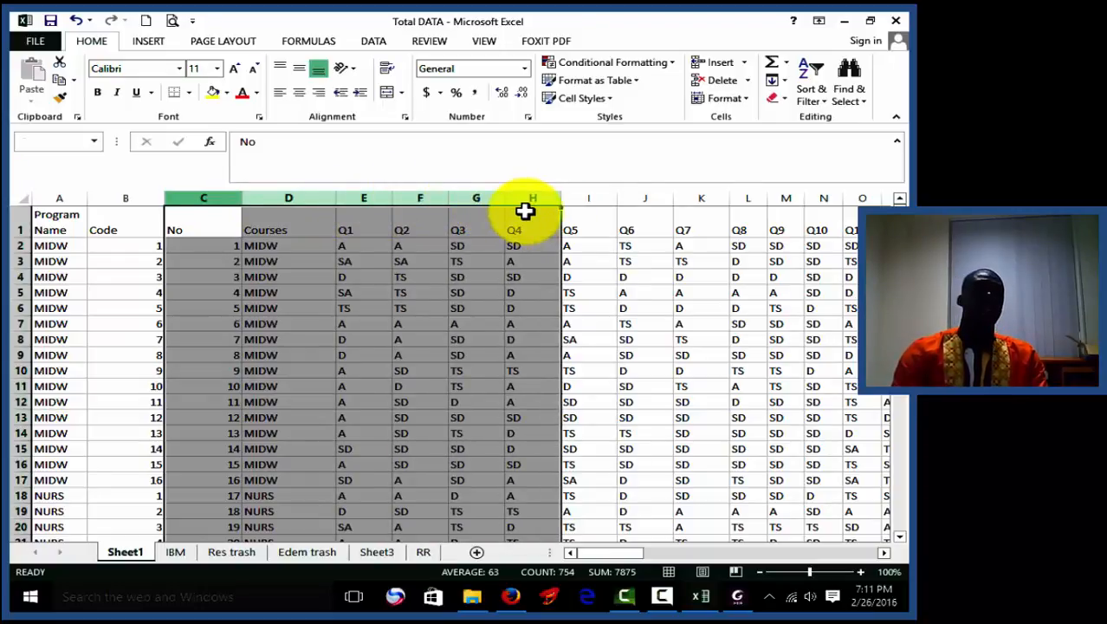
right_click(409, 288)
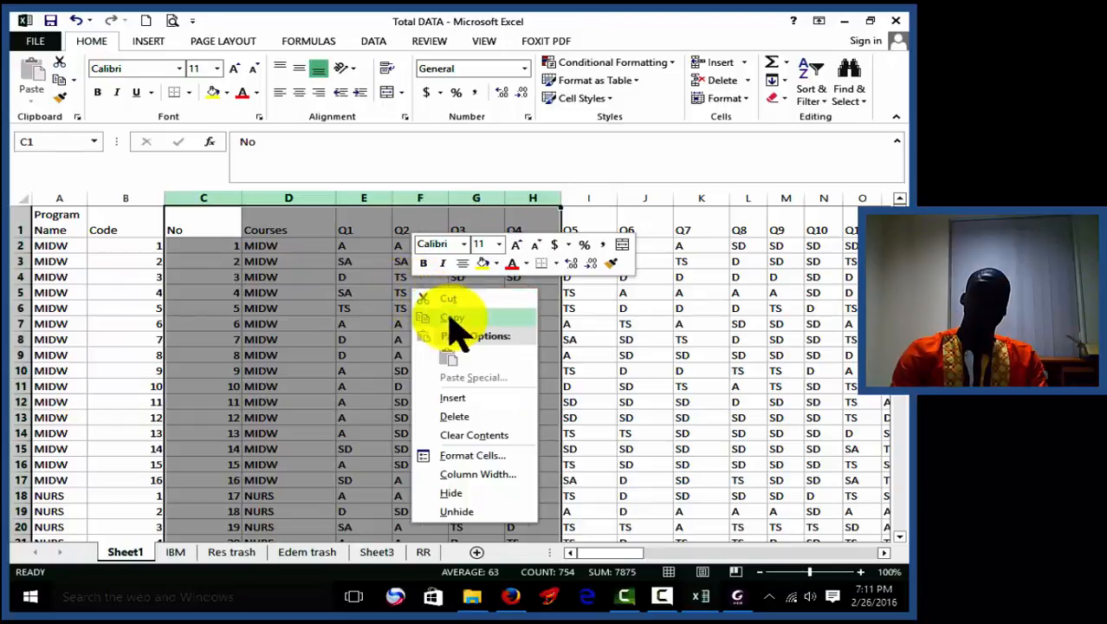
left_click(452, 310)
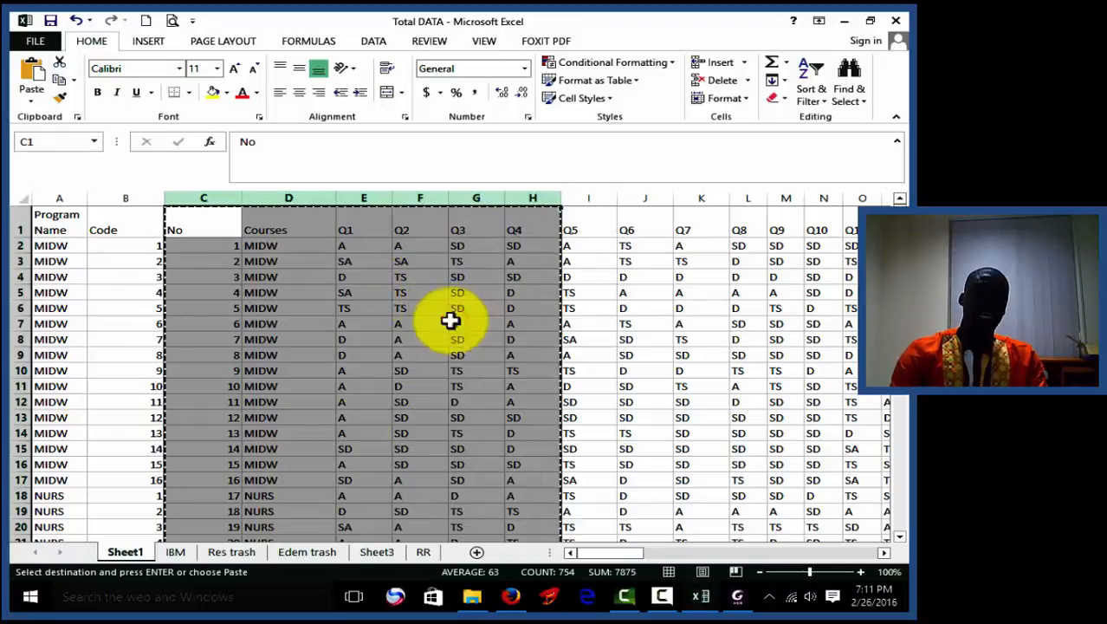
left_click(177, 552)
left_click(67, 217)
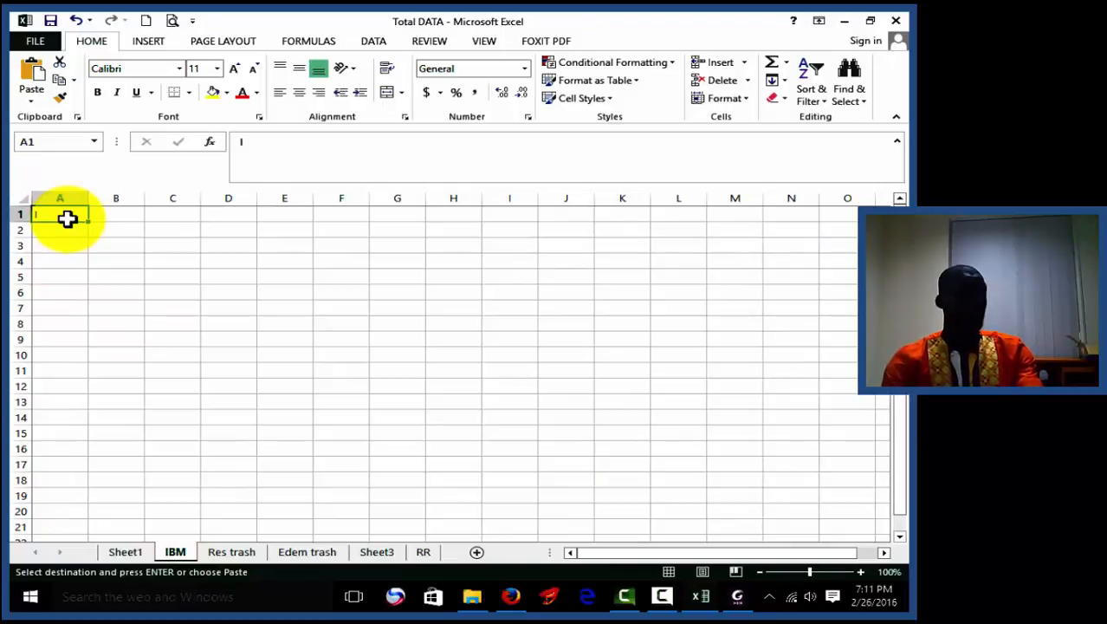
key("ctrl+v")
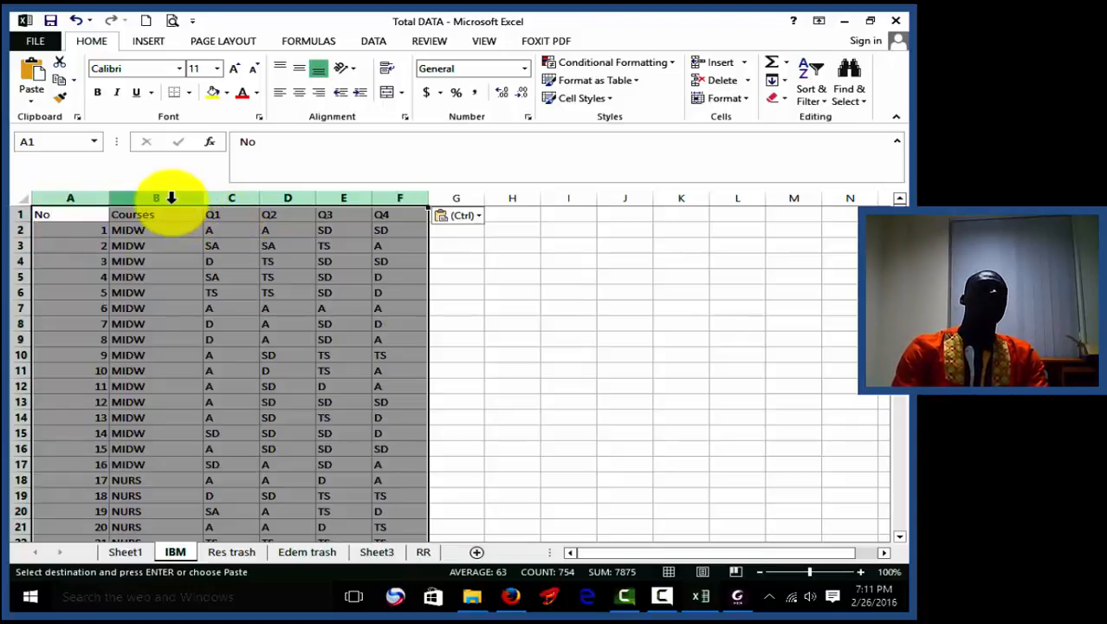
- Replace all MIDW entries in the IBM sheet's Courses column with the code 1 using Find and Replace
left_click(223, 198)
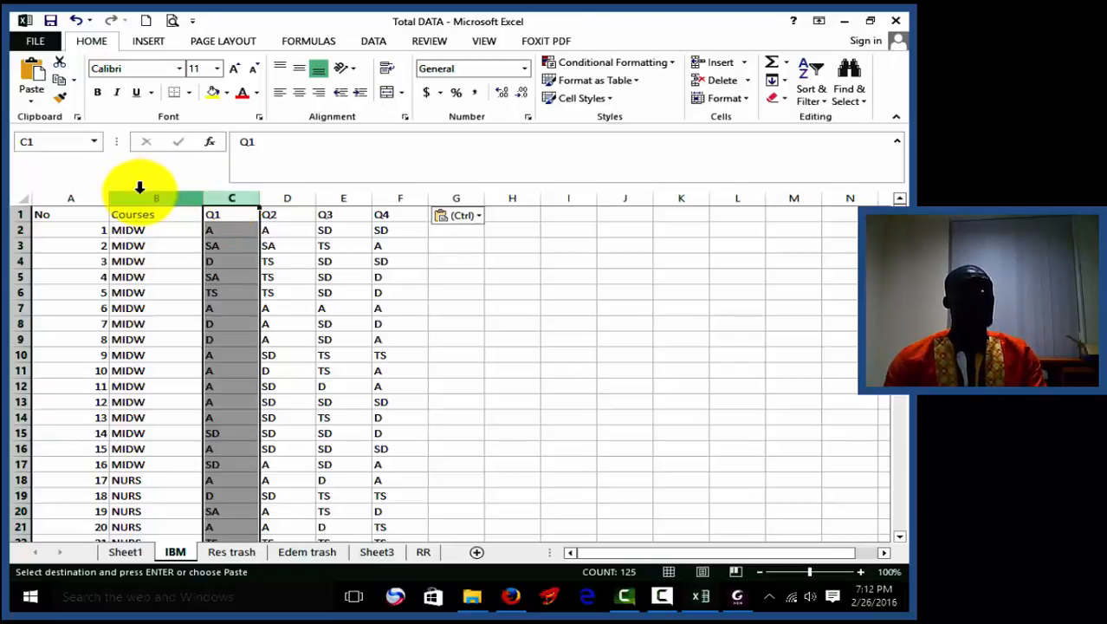
left_click(140, 189)
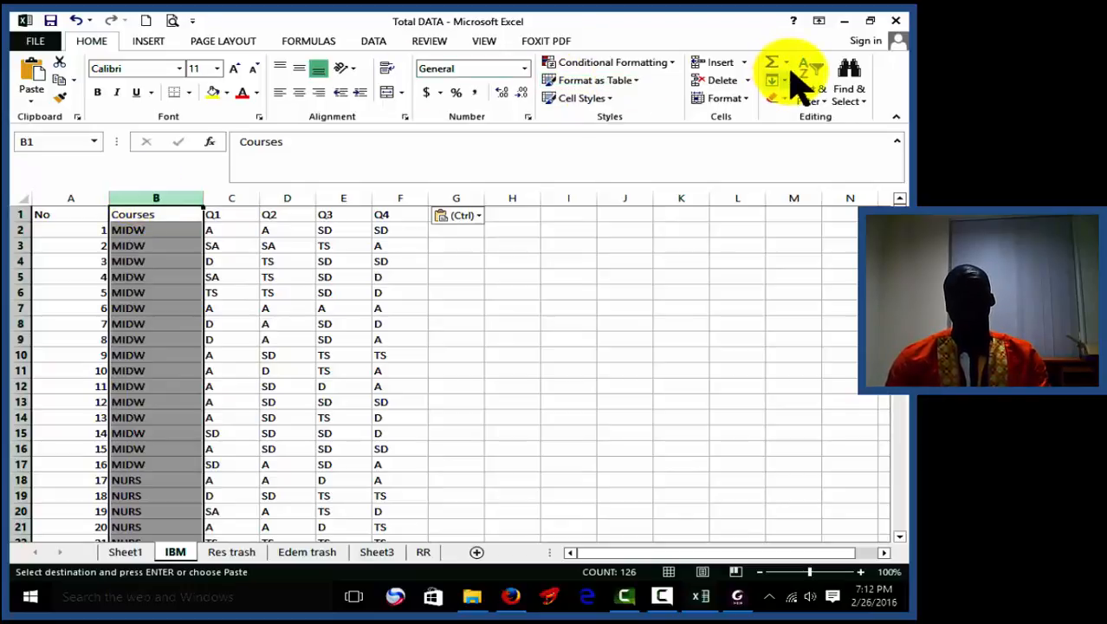
key("ctrl")
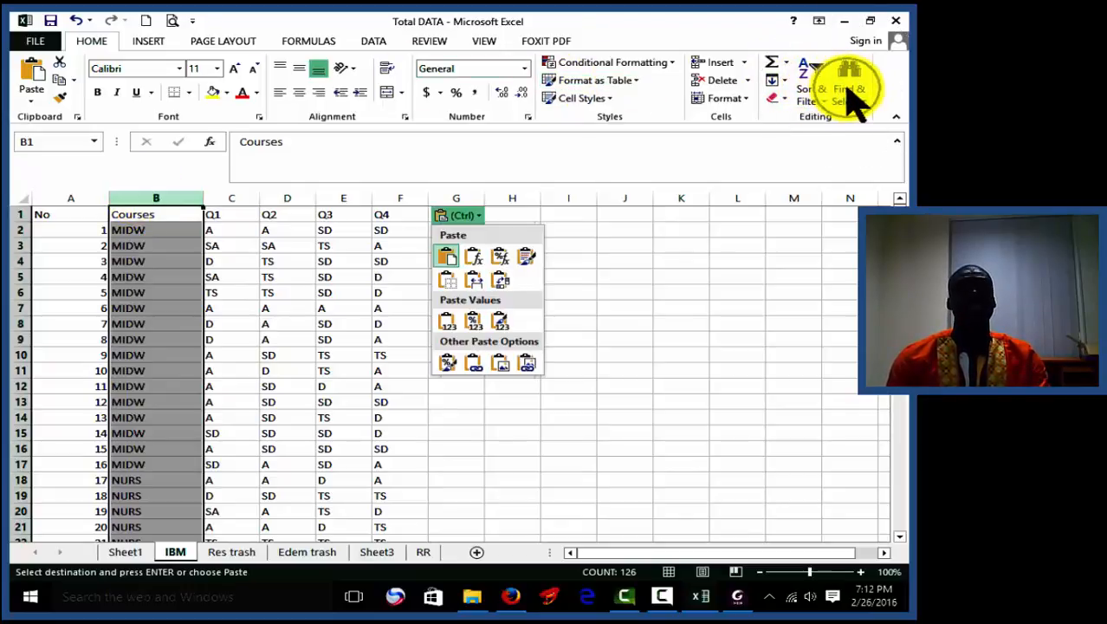
left_click(853, 88)
left_click(851, 86)
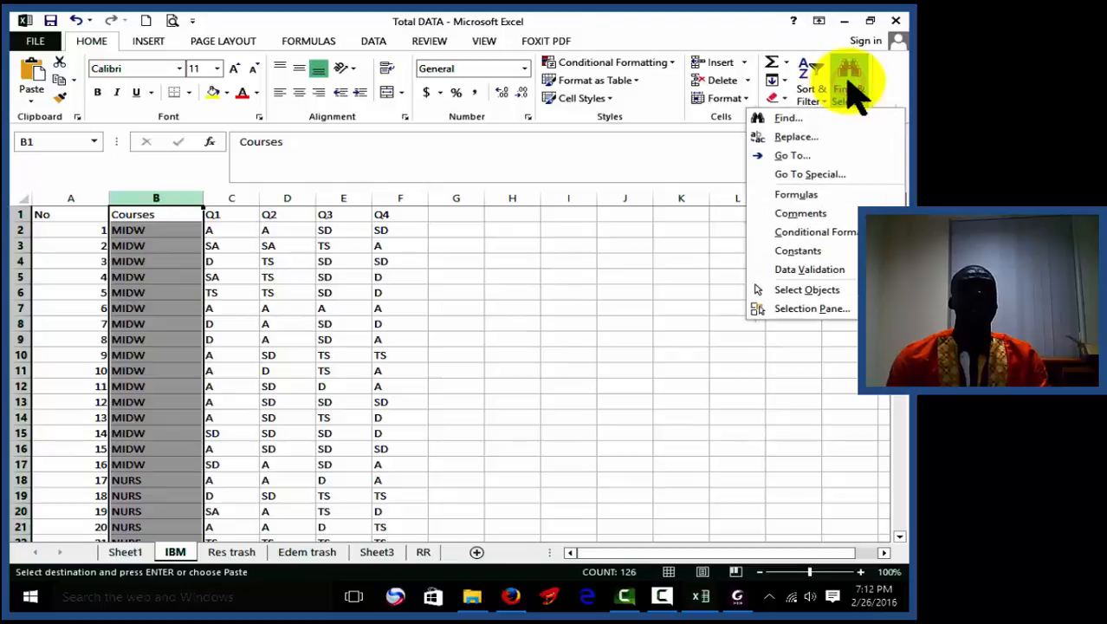
left_click(823, 139)
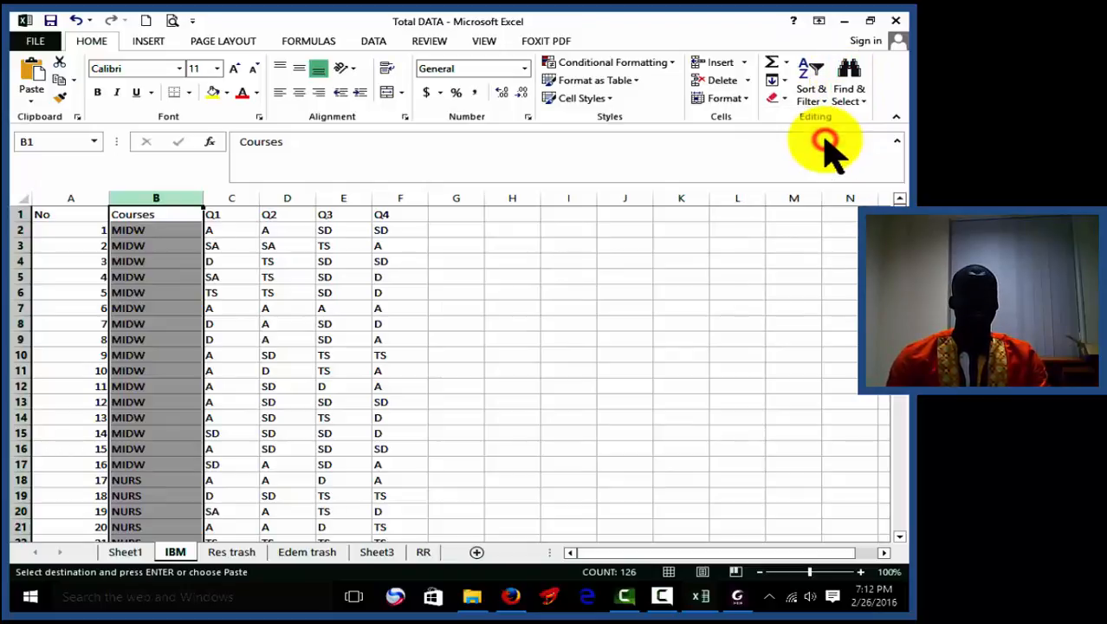
left_click(160, 236)
key("ctrl+c")
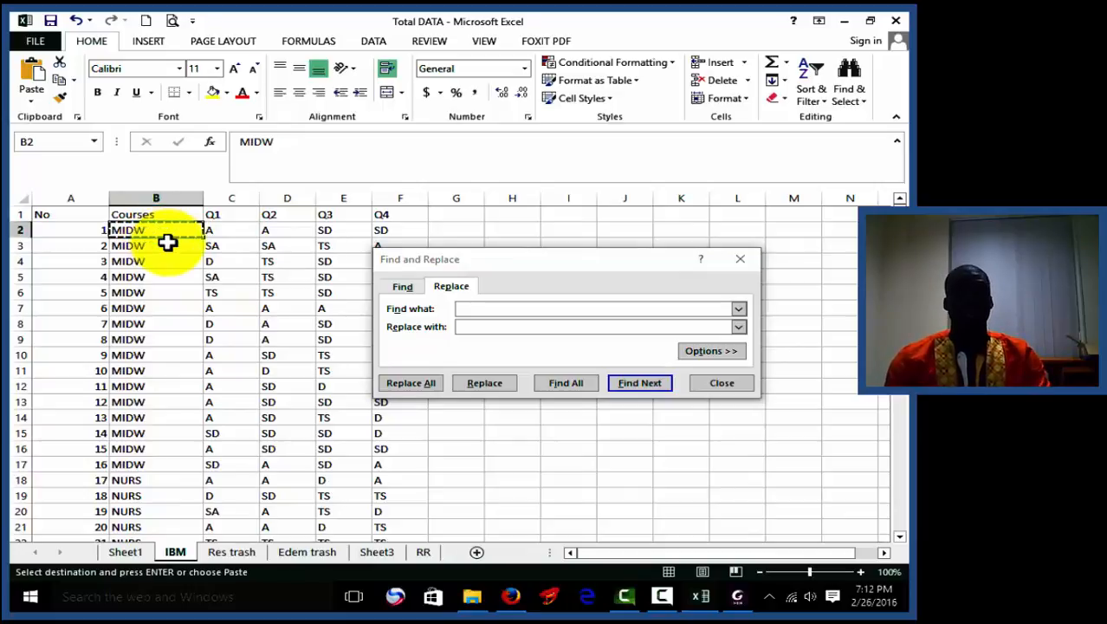
left_click(479, 310)
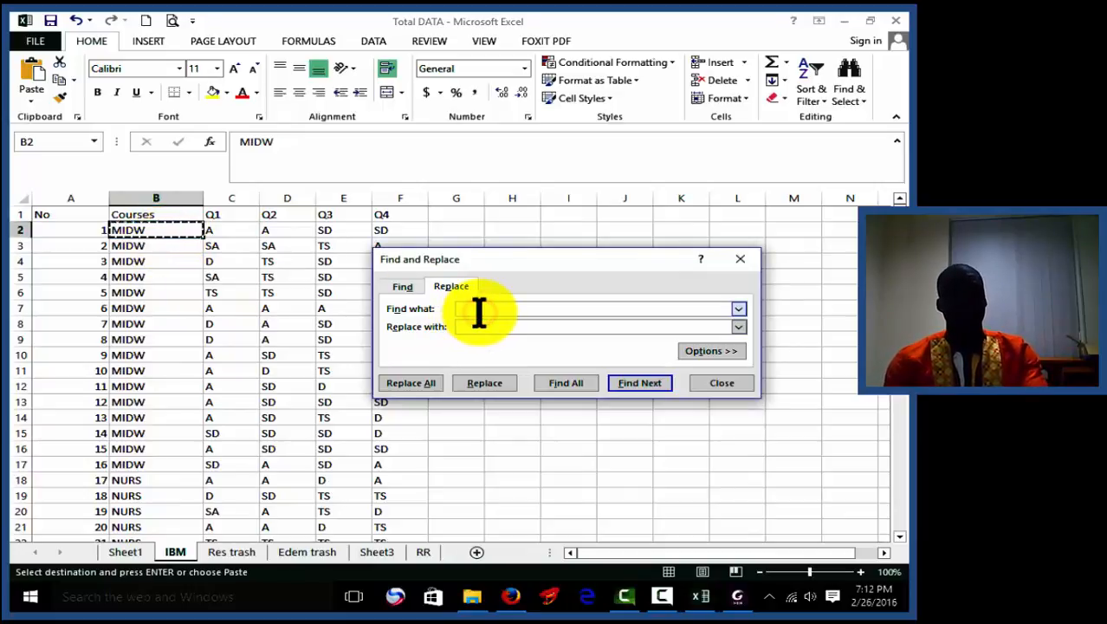
left_click(479, 324)
type("1")
left_click(415, 384)
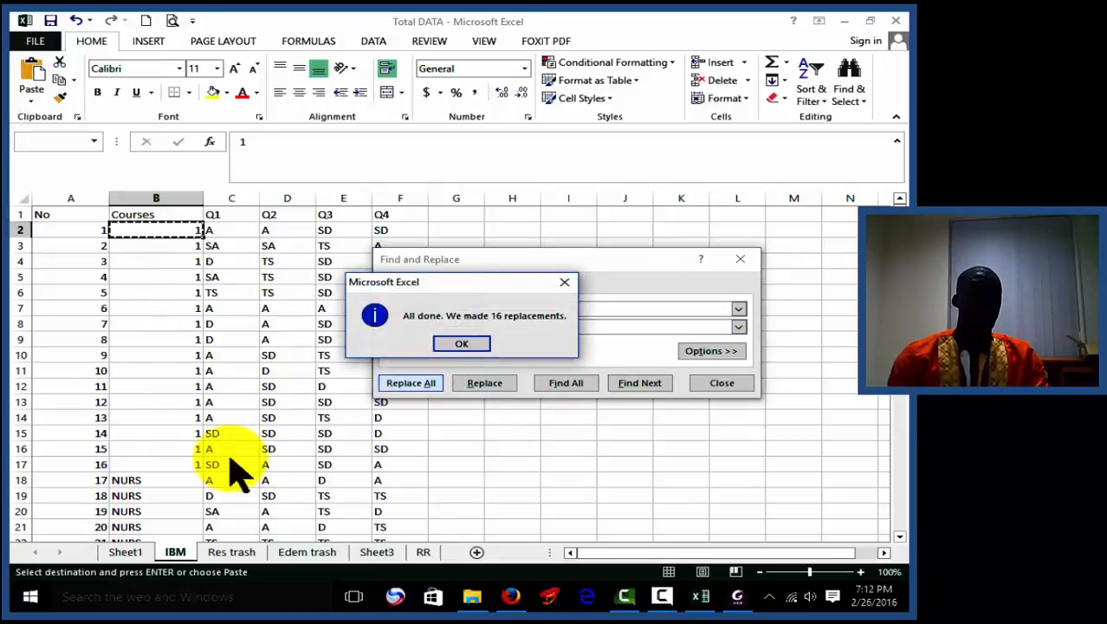
left_click(459, 345)
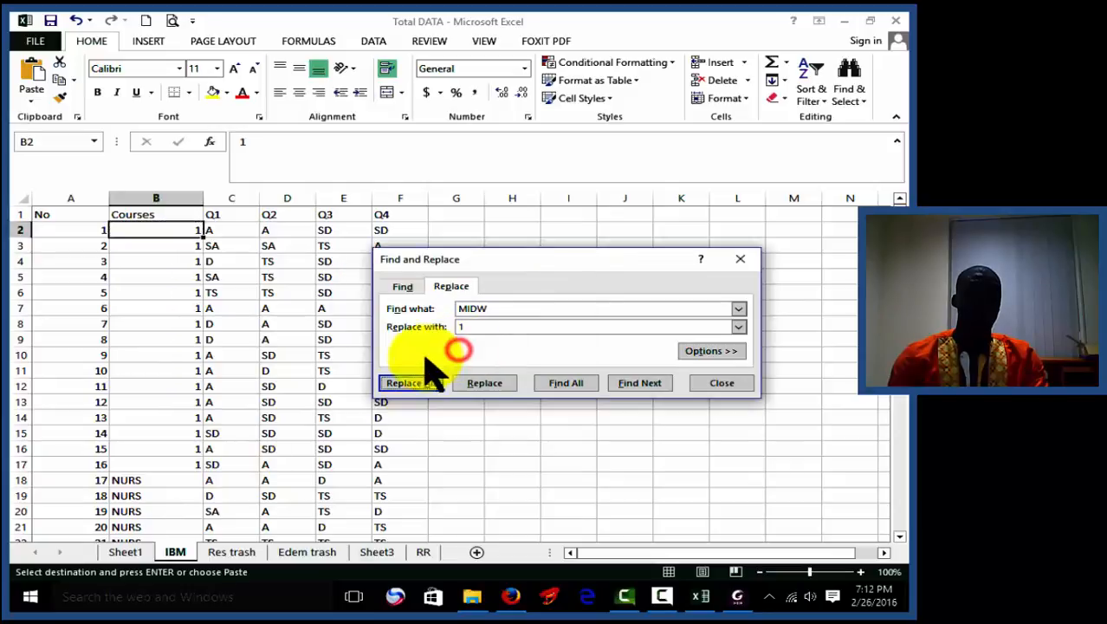
- Replace all NURS entries in the IBM sheet's Courses column with the code 2 using Find and Replace
left_click(159, 492)
left_click(155, 479)
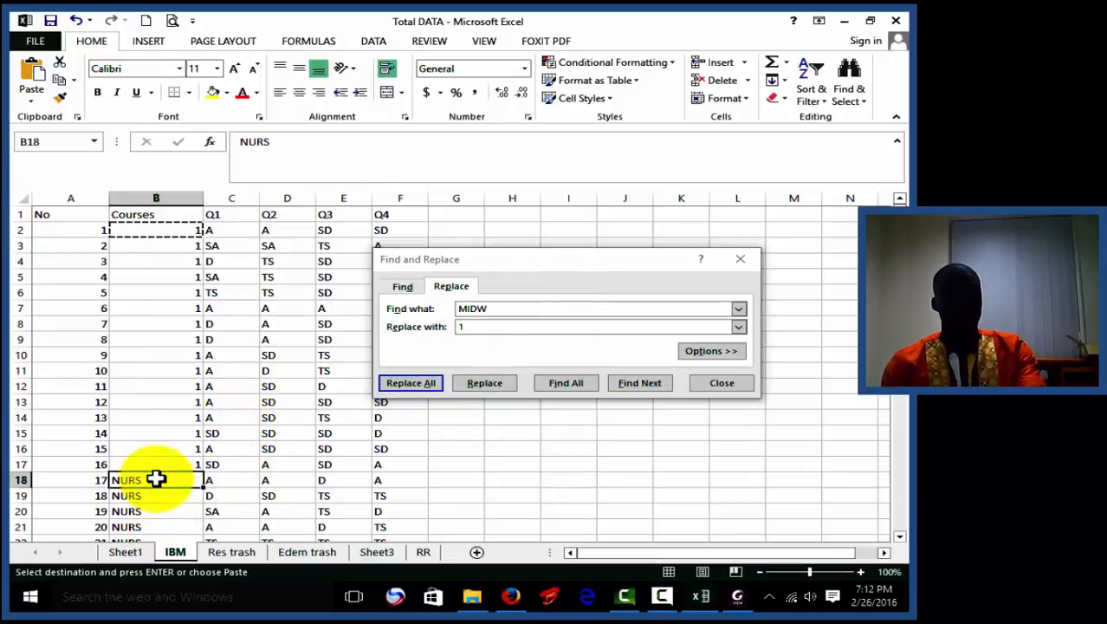
key("ctrl+c")
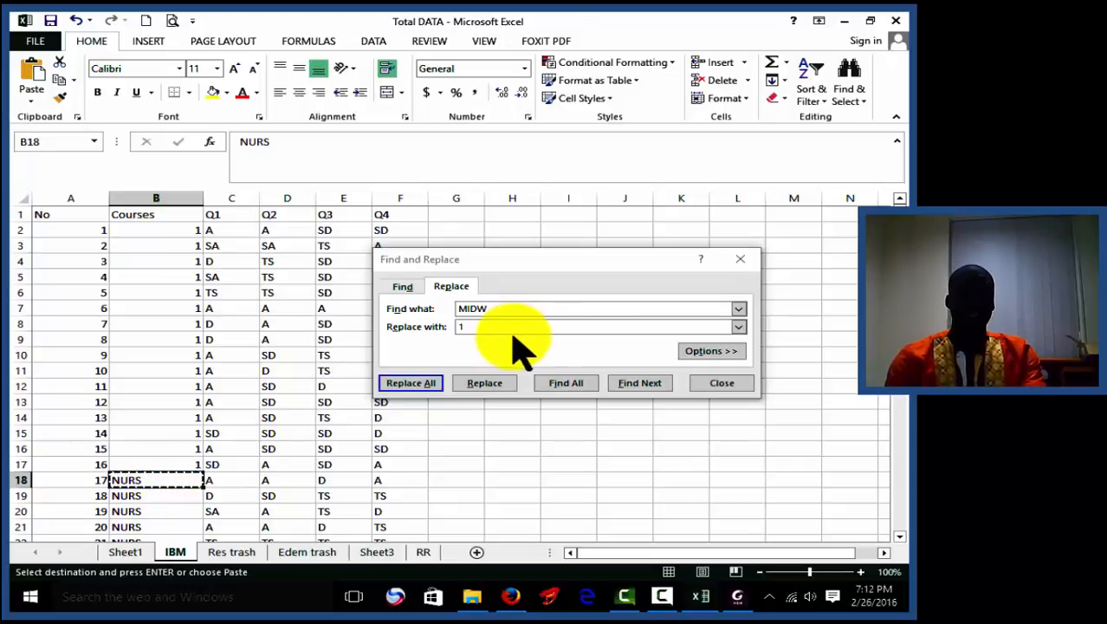
left_click(499, 309)
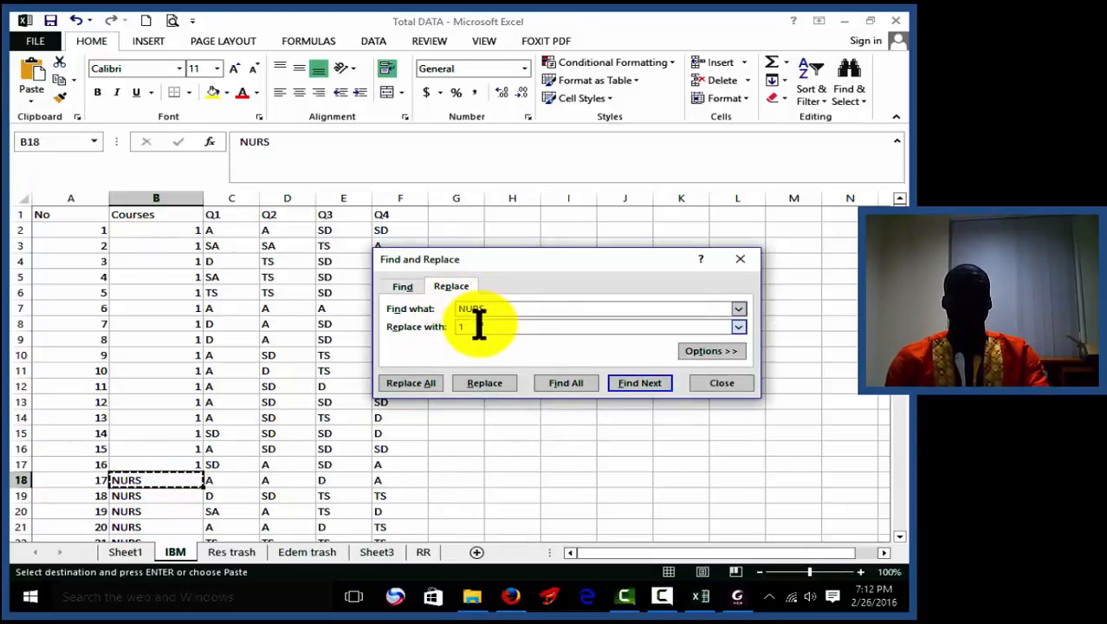
left_click(457, 326)
left_click(455, 326)
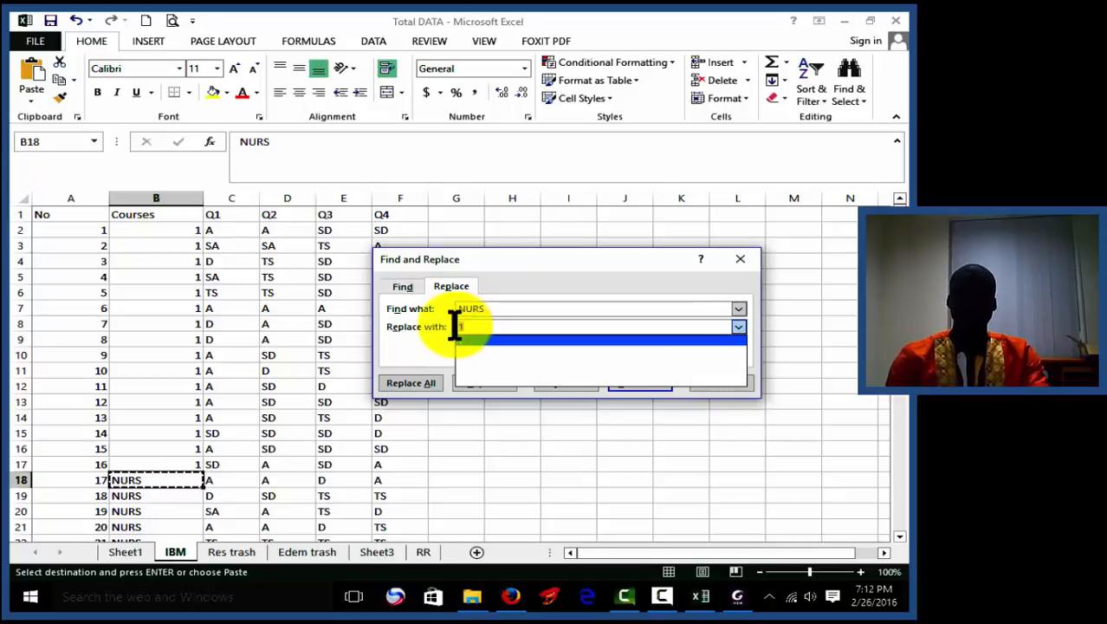
left_click(484, 324)
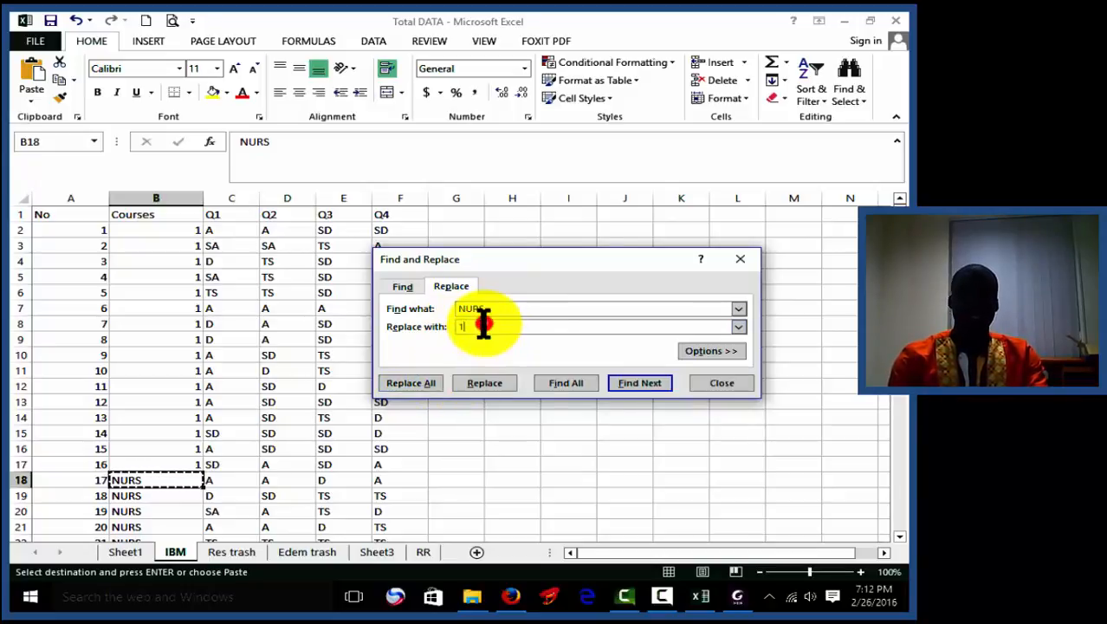
left_click(483, 325)
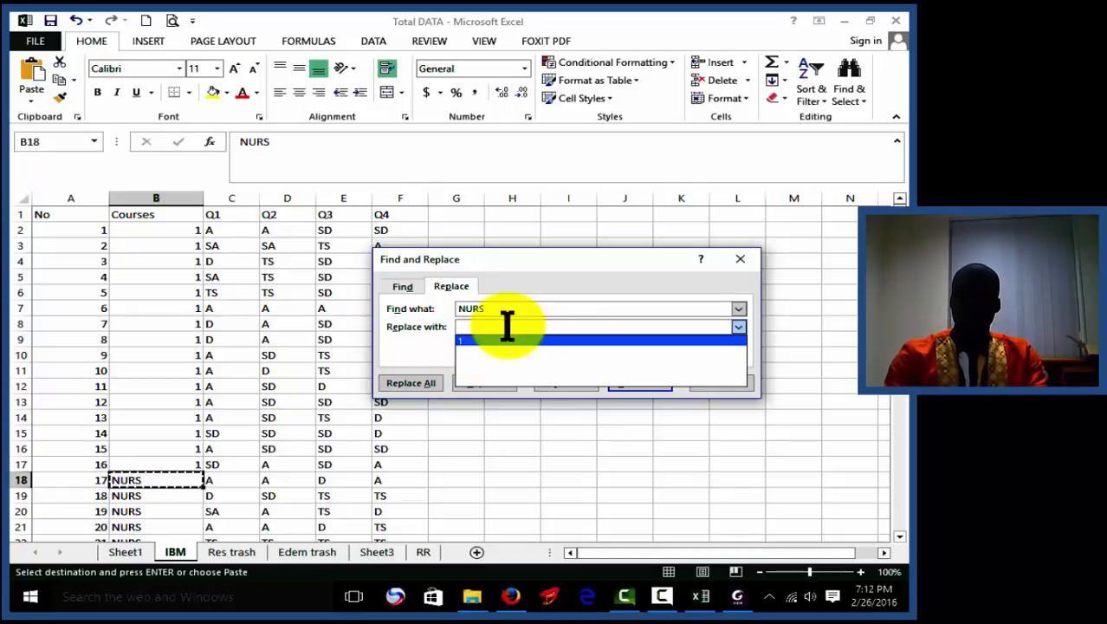
key("Num_Lock")
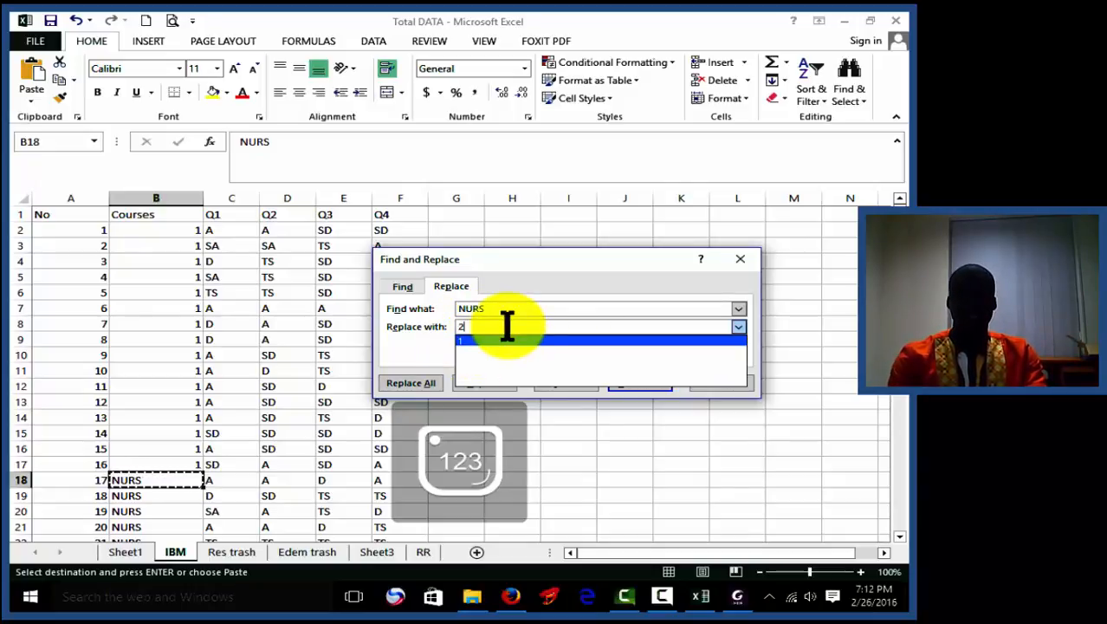
left_click(428, 383)
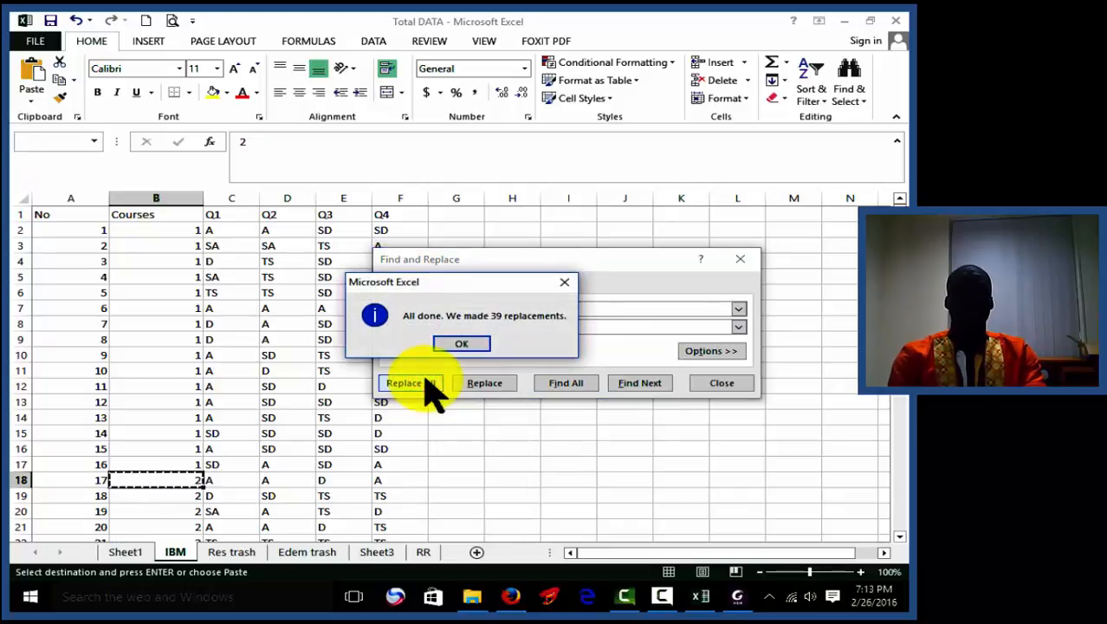
left_click(462, 344)
- Replace all PA entries in the Courses column with the code 3
left_click_drag(900, 250, 900, 379)
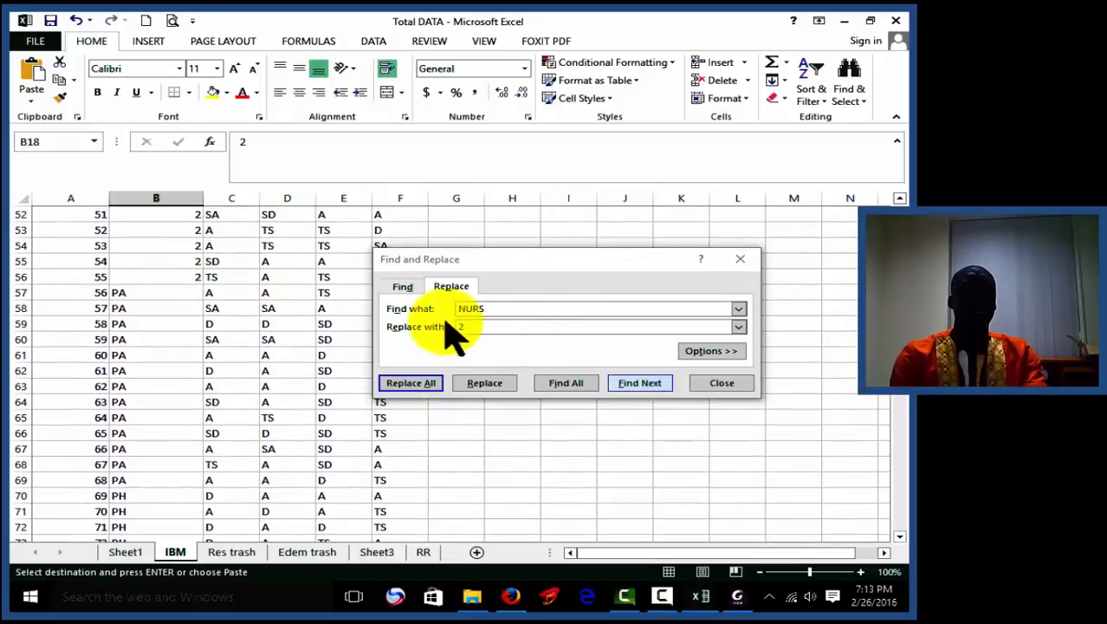
left_click(174, 292)
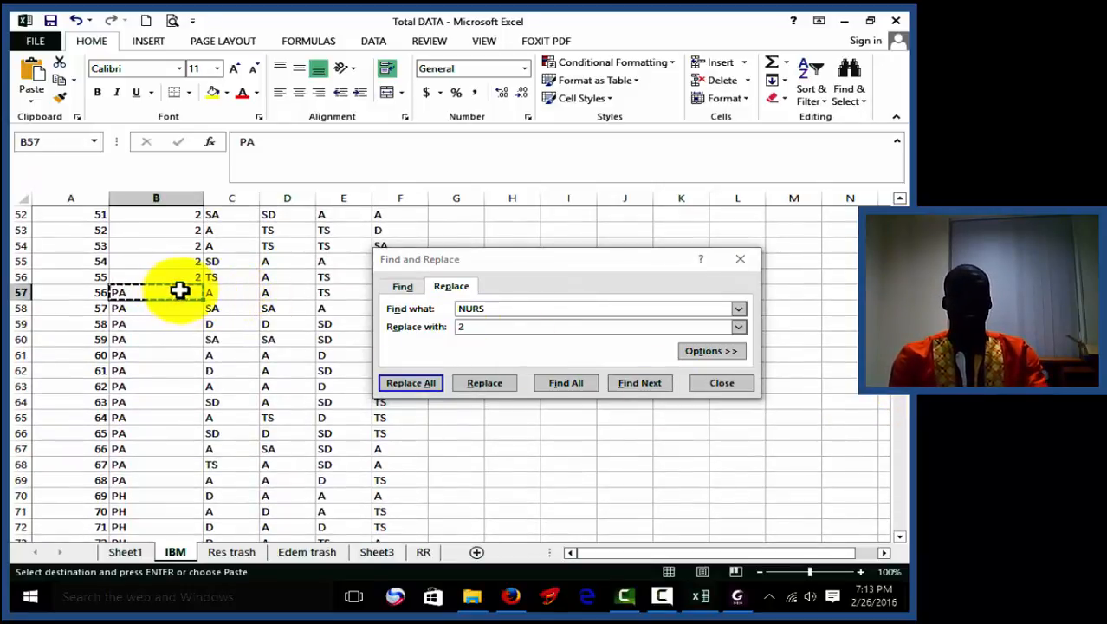
left_click(520, 309)
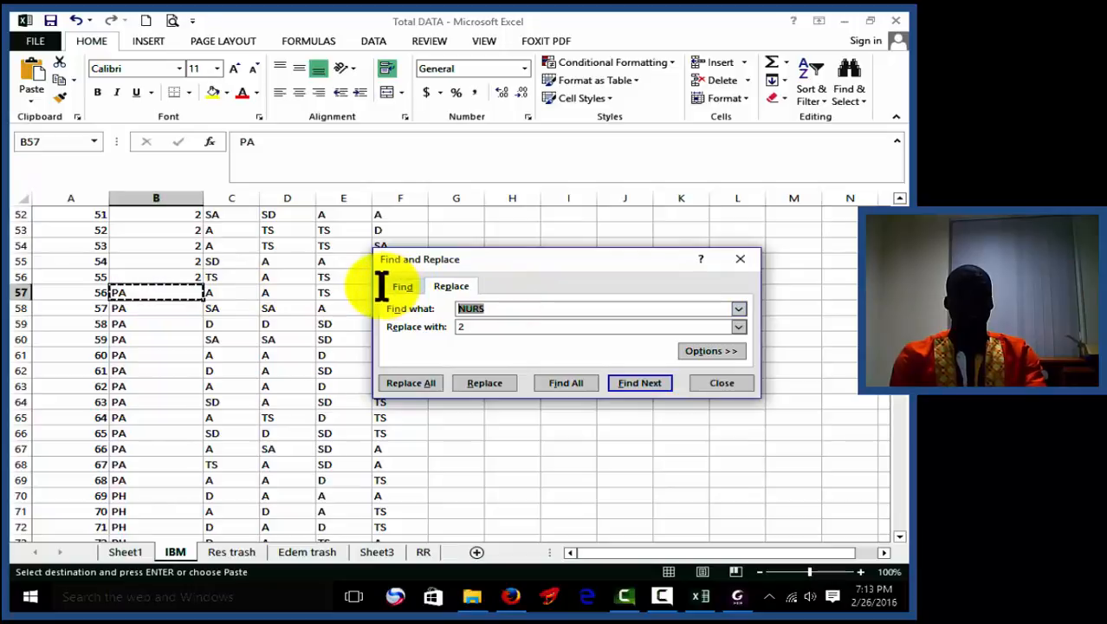
double_click(475, 325)
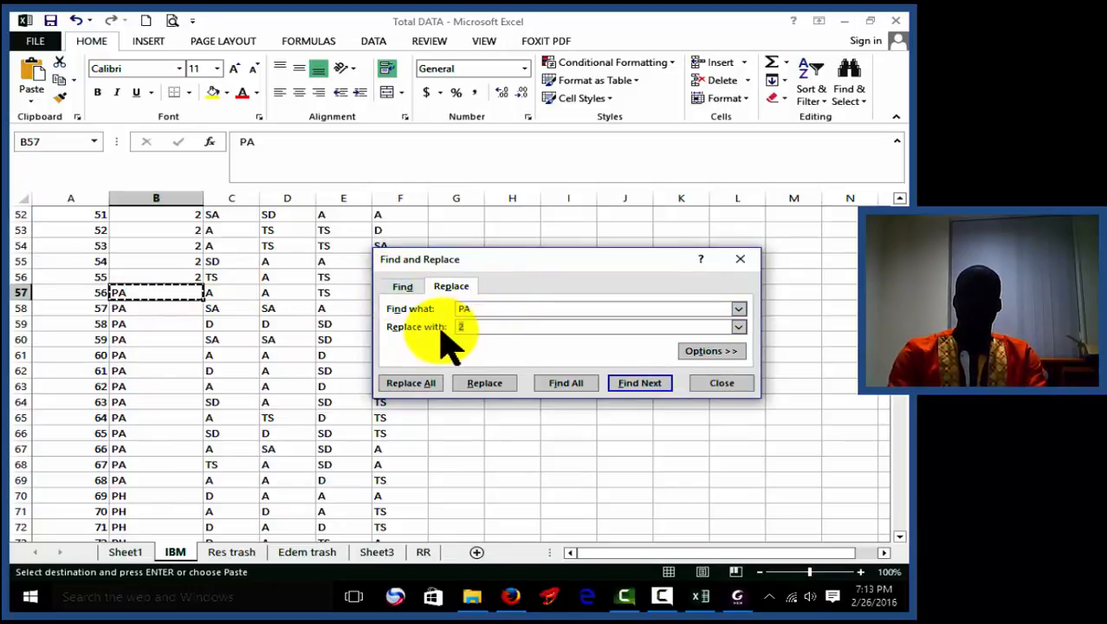
left_click(414, 383)
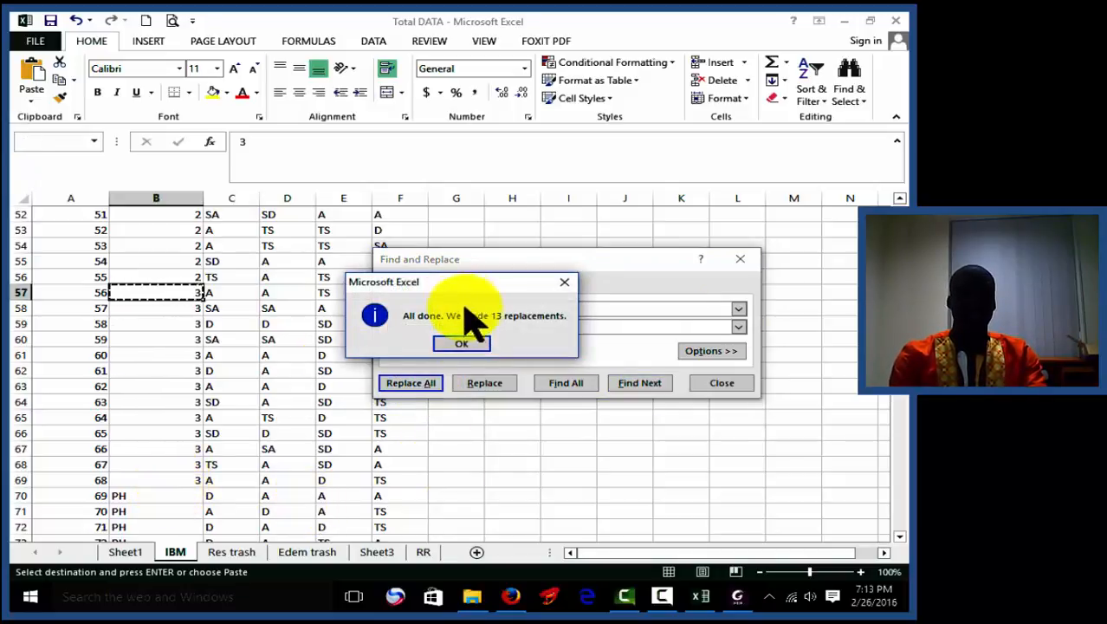
left_click(461, 345)
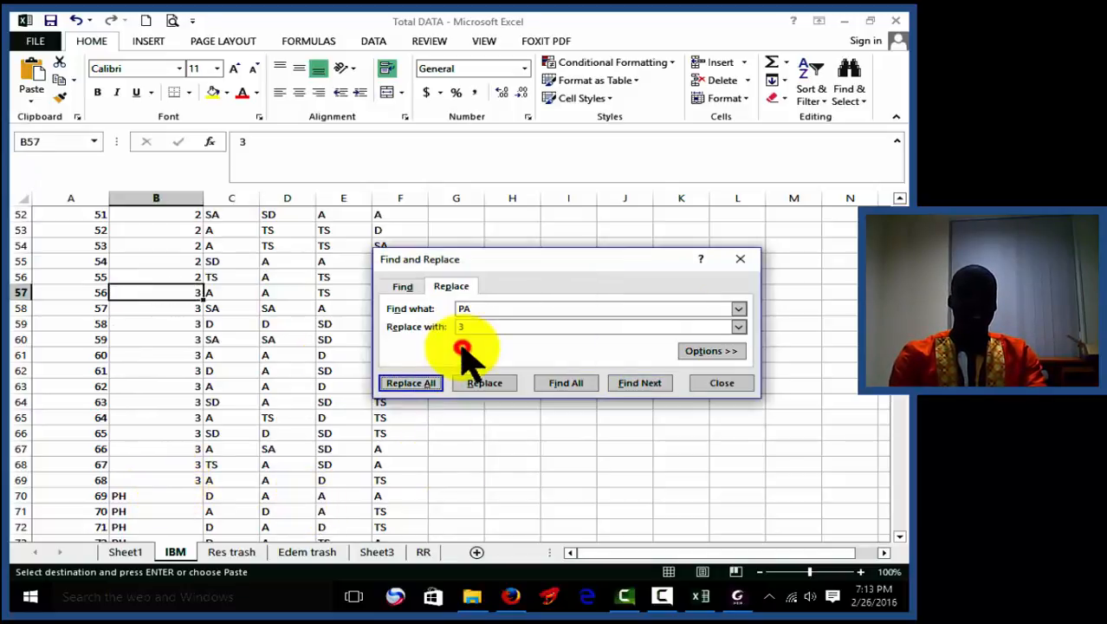
- Replace all PH entries in the Courses column with the code 4
left_click(170, 506)
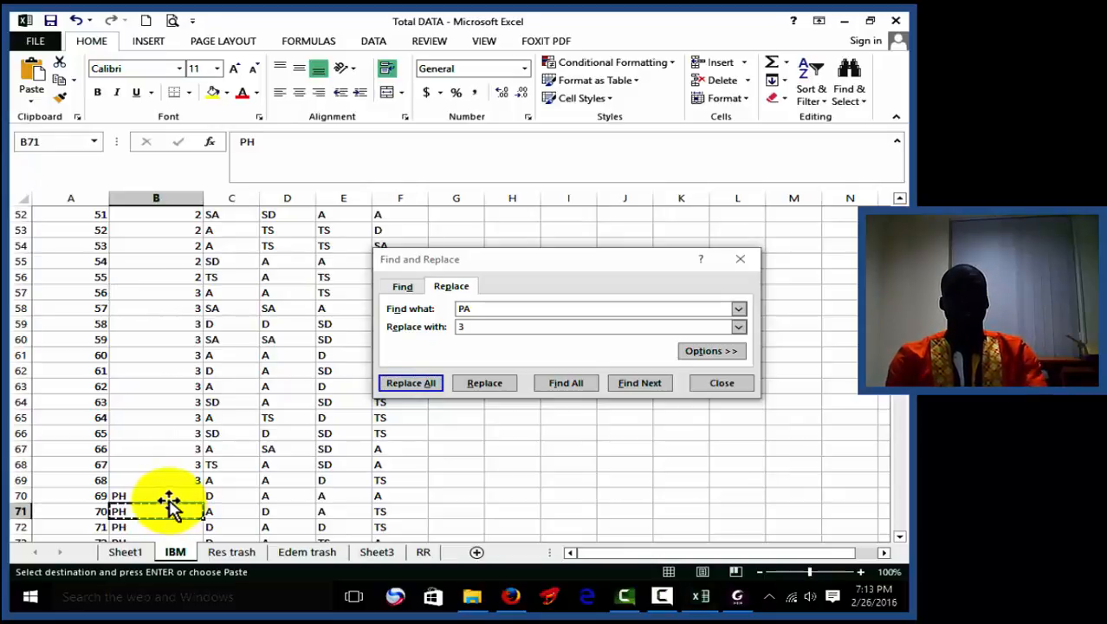
key("ctrl+c")
left_click(518, 309)
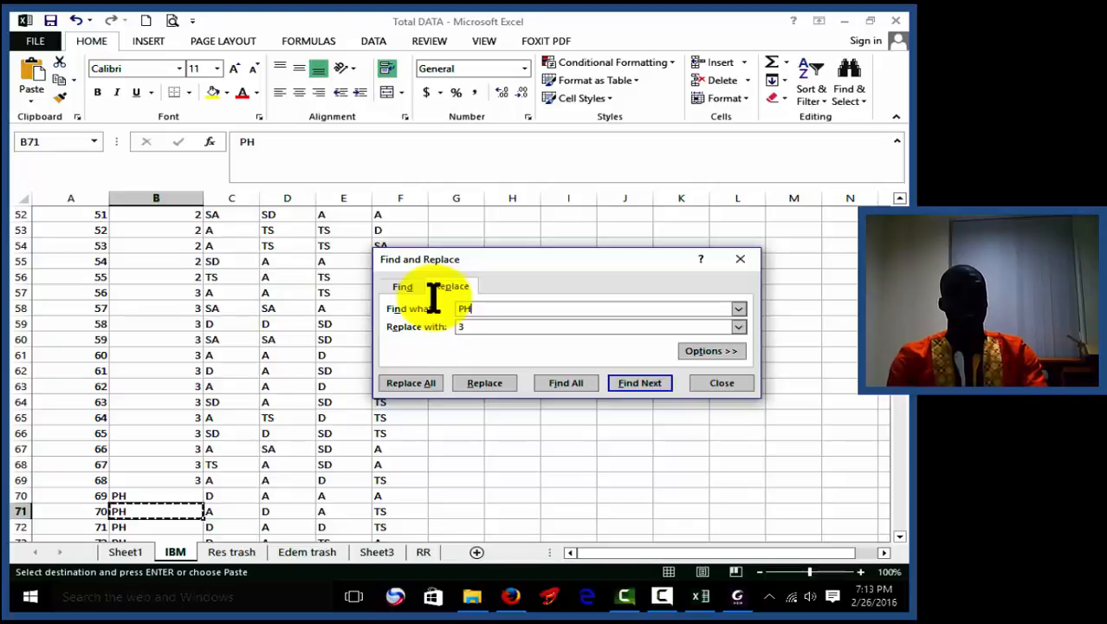
double_click(479, 323)
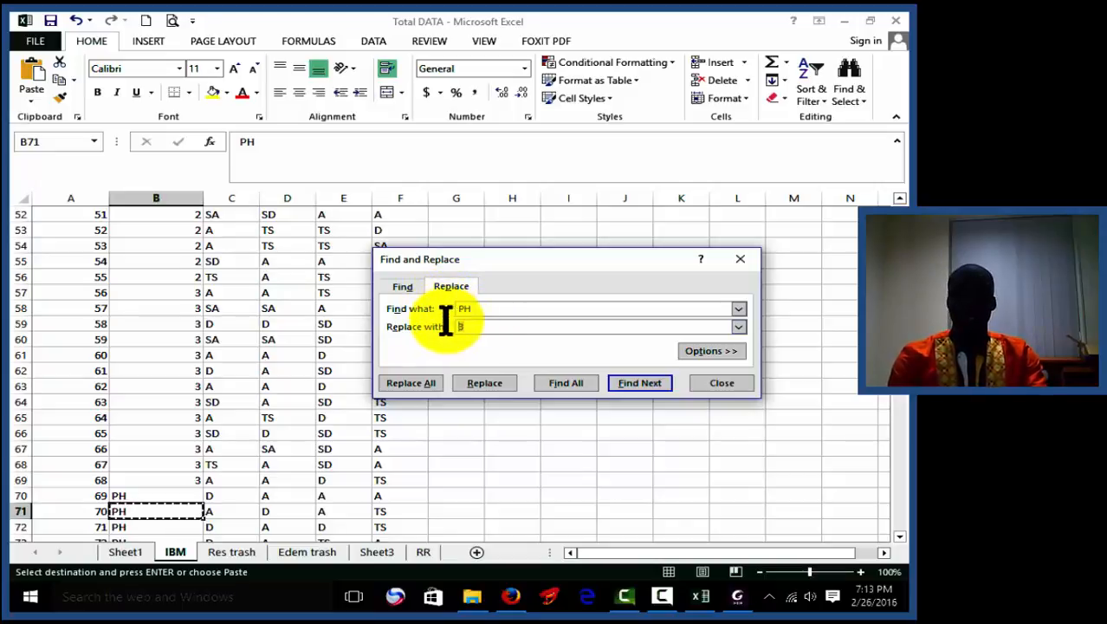
left_click(411, 382)
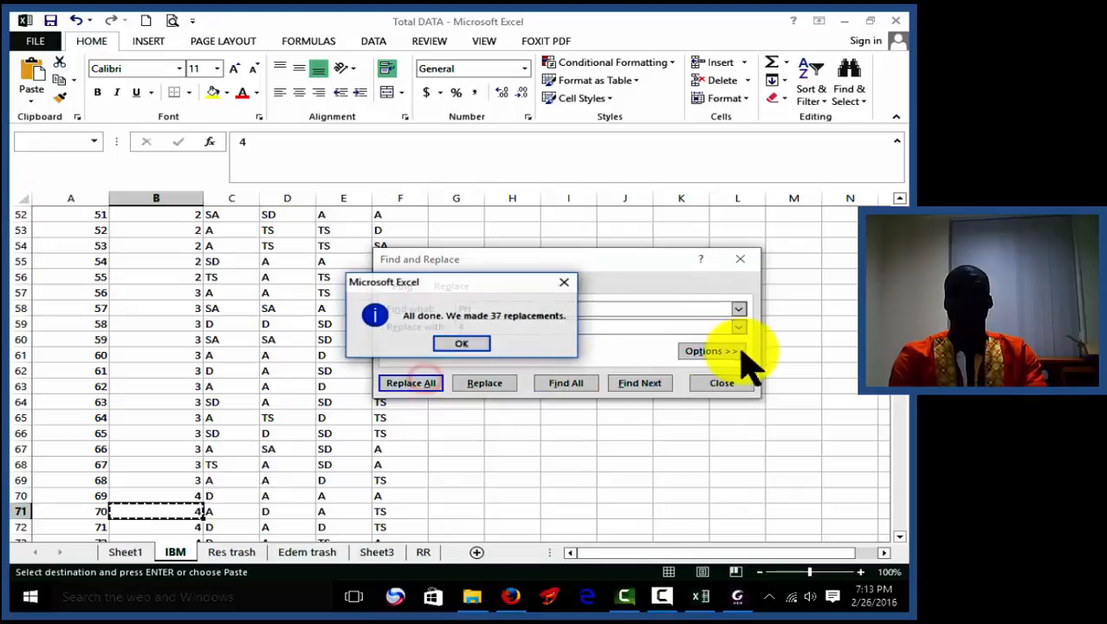
left_click(483, 347)
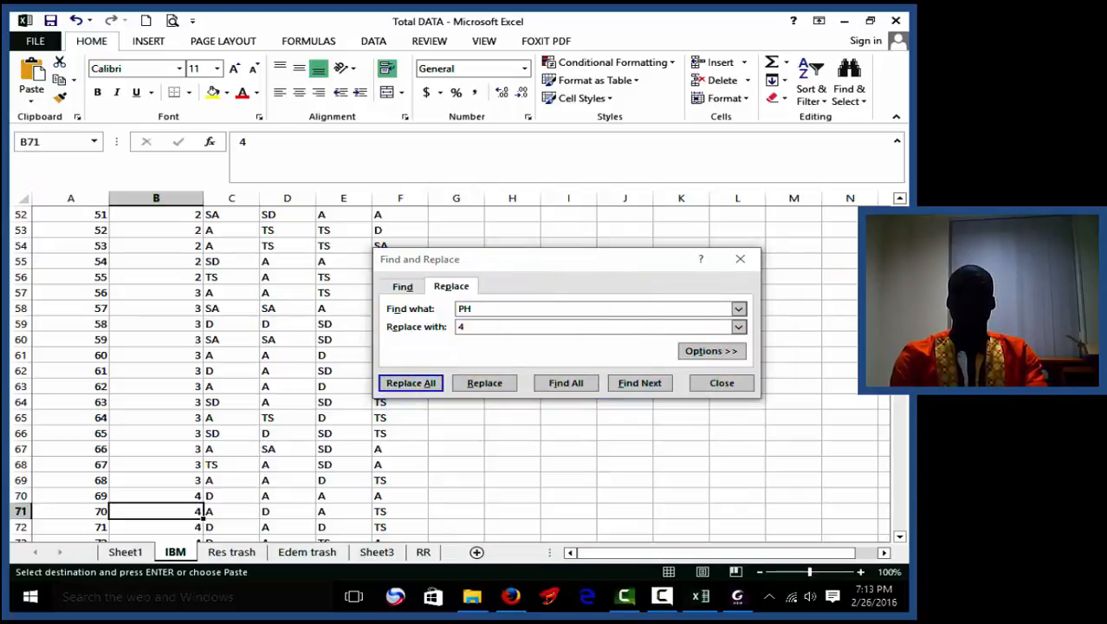
- Replace all DT entries in the Courses column with the code 5
left_click_drag(901, 398, 894, 485)
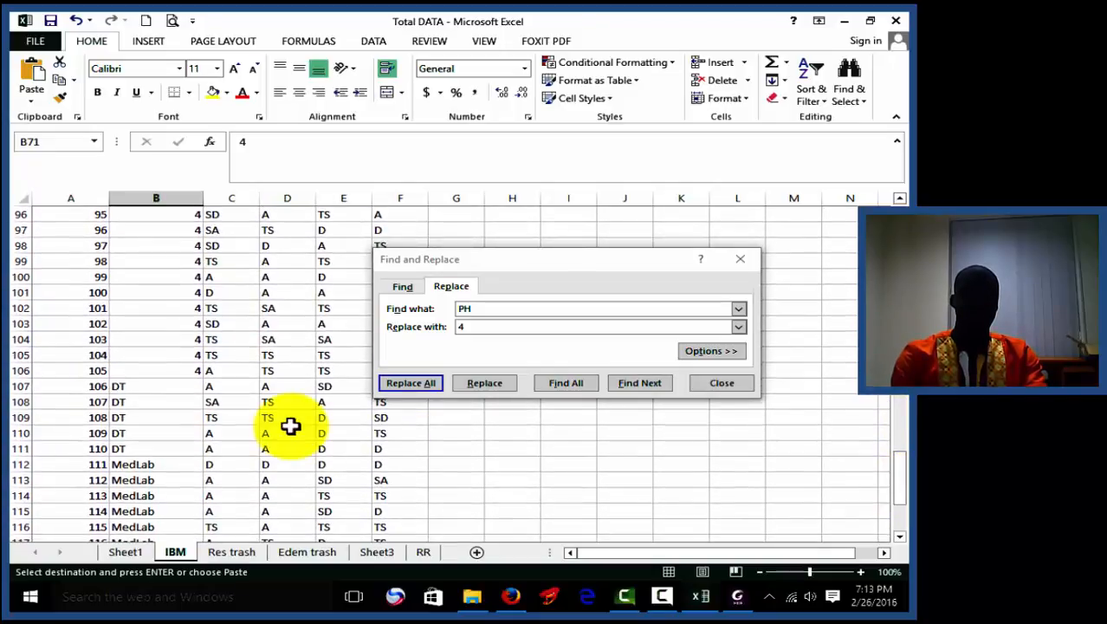
left_click(160, 388)
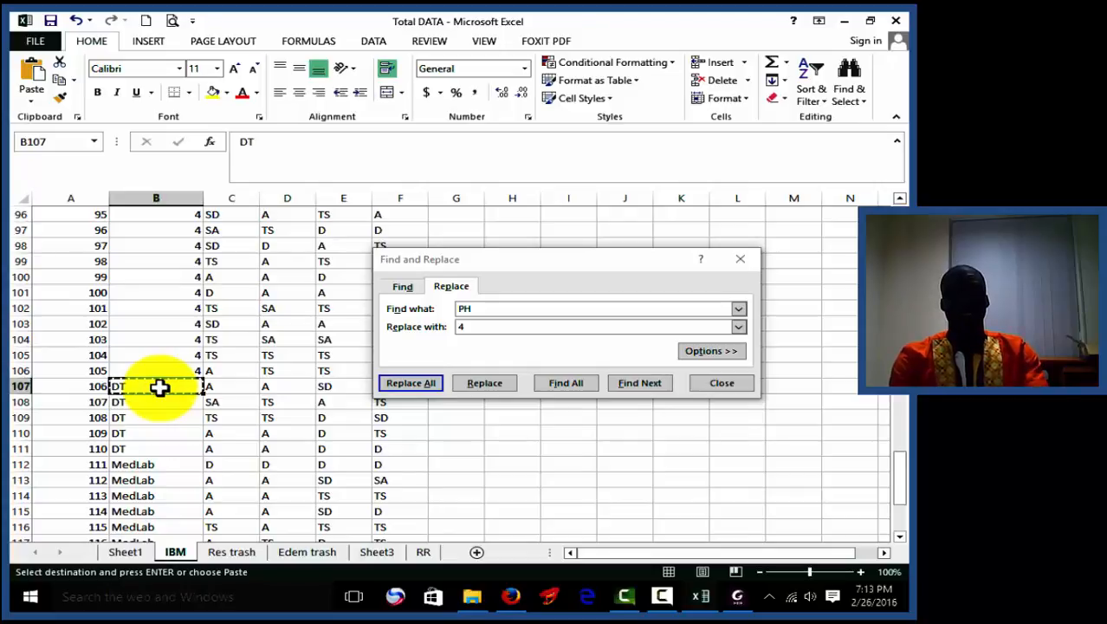
left_click(520, 312)
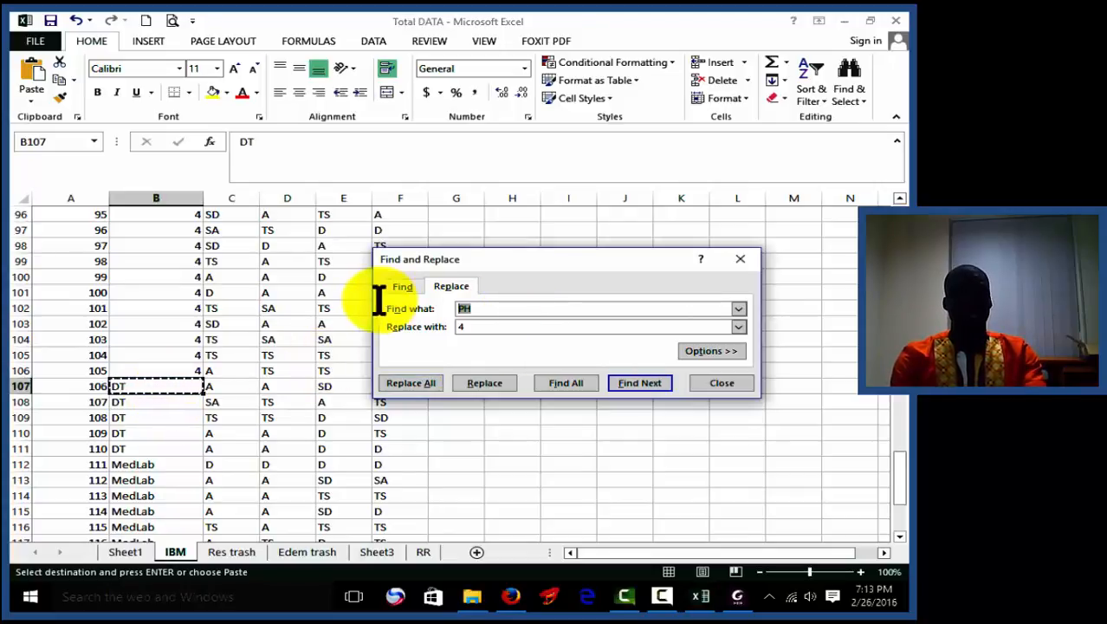
left_click(474, 324)
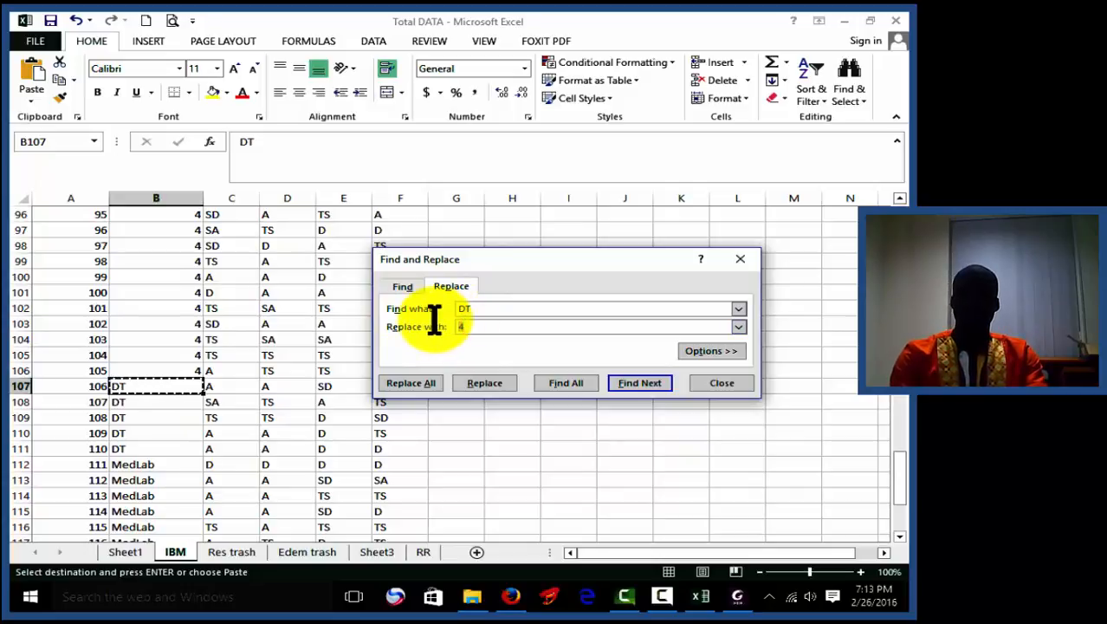
type("5")
left_click(434, 383)
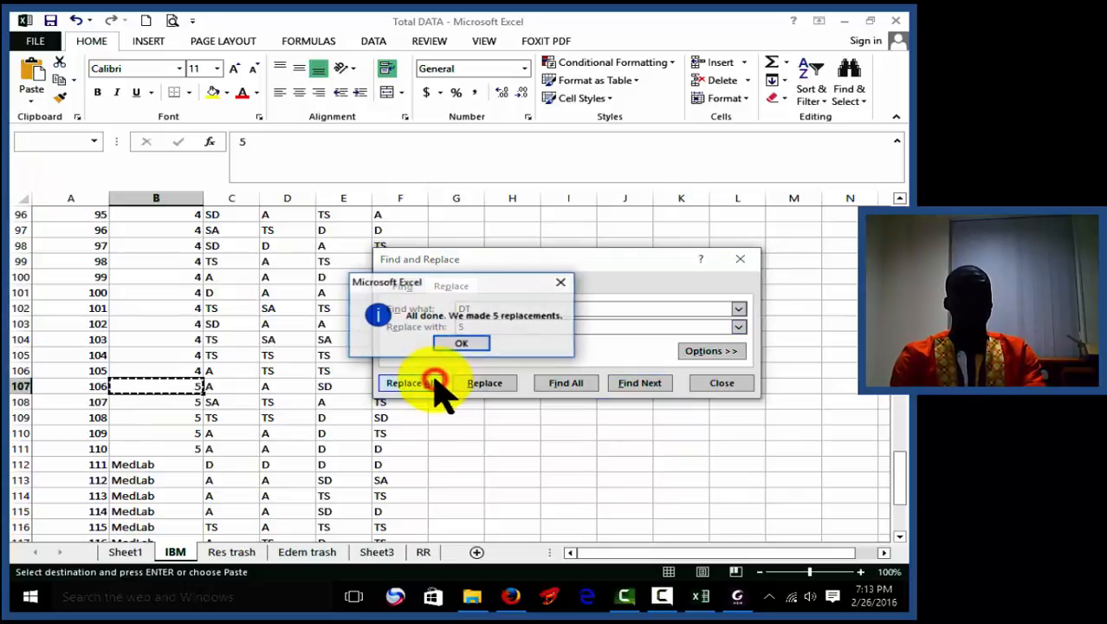
left_click(468, 347)
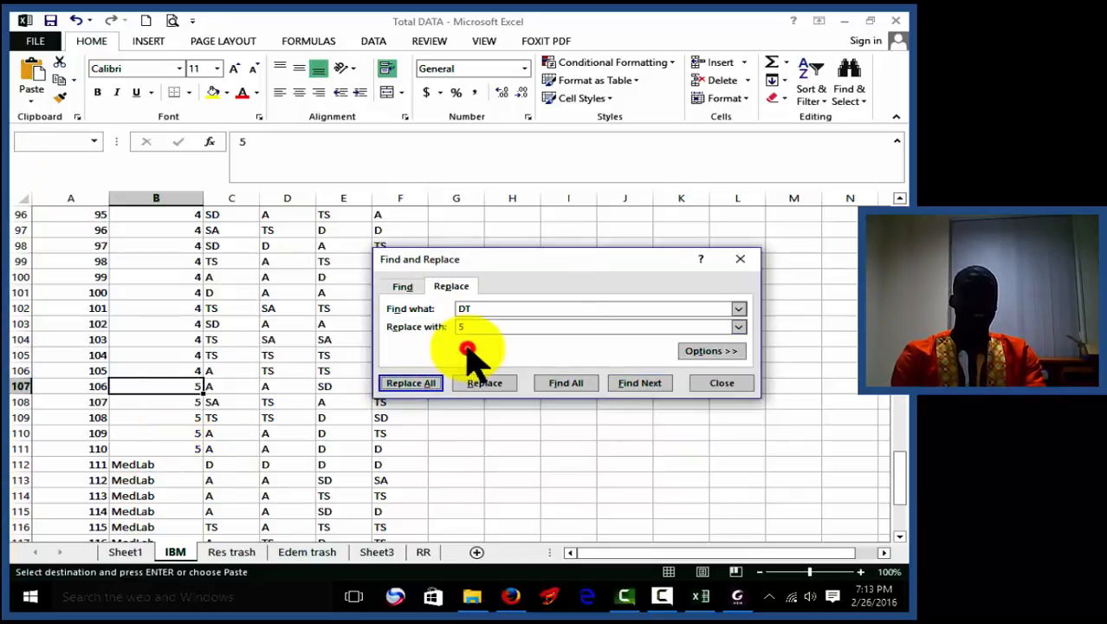
- Replace all MedLab entries in the Courses column with the code 6
left_click(167, 479)
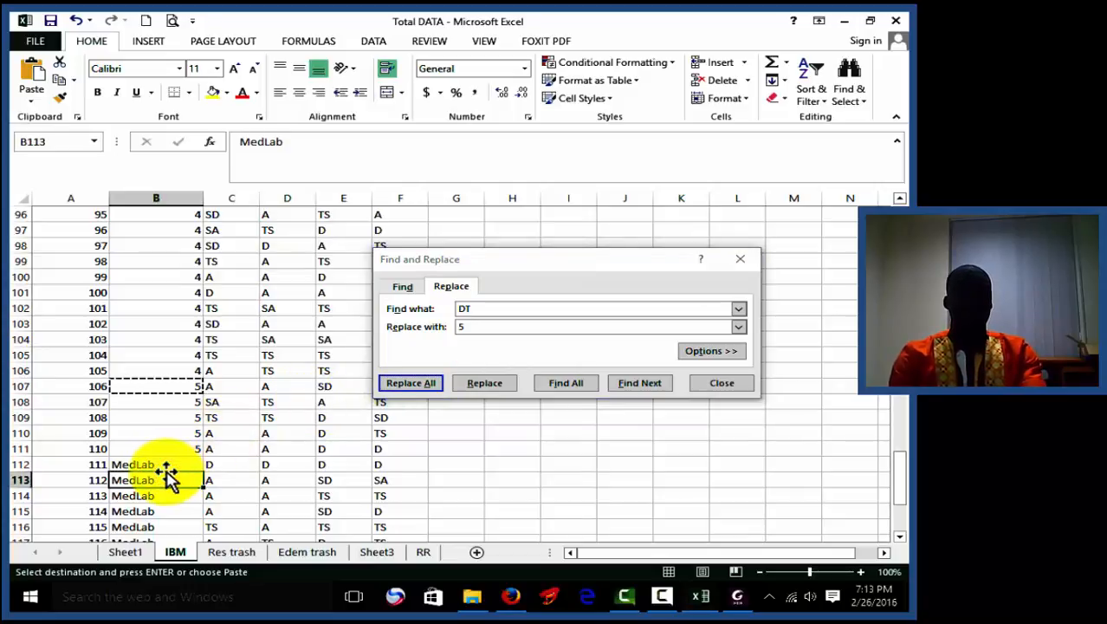
left_click(504, 312)
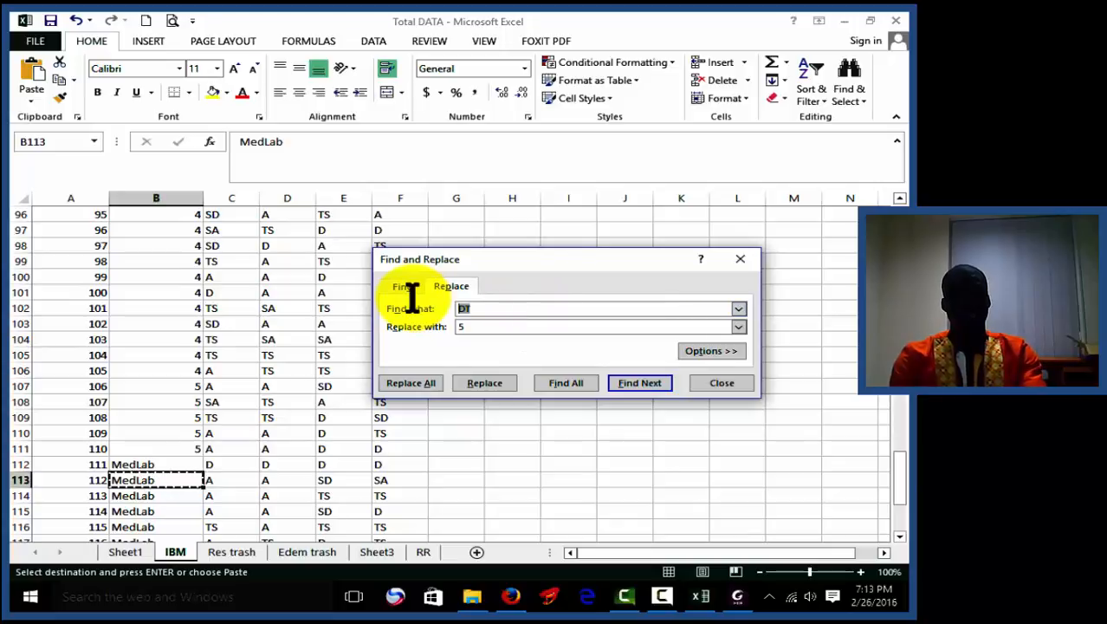
key("ctrl+v")
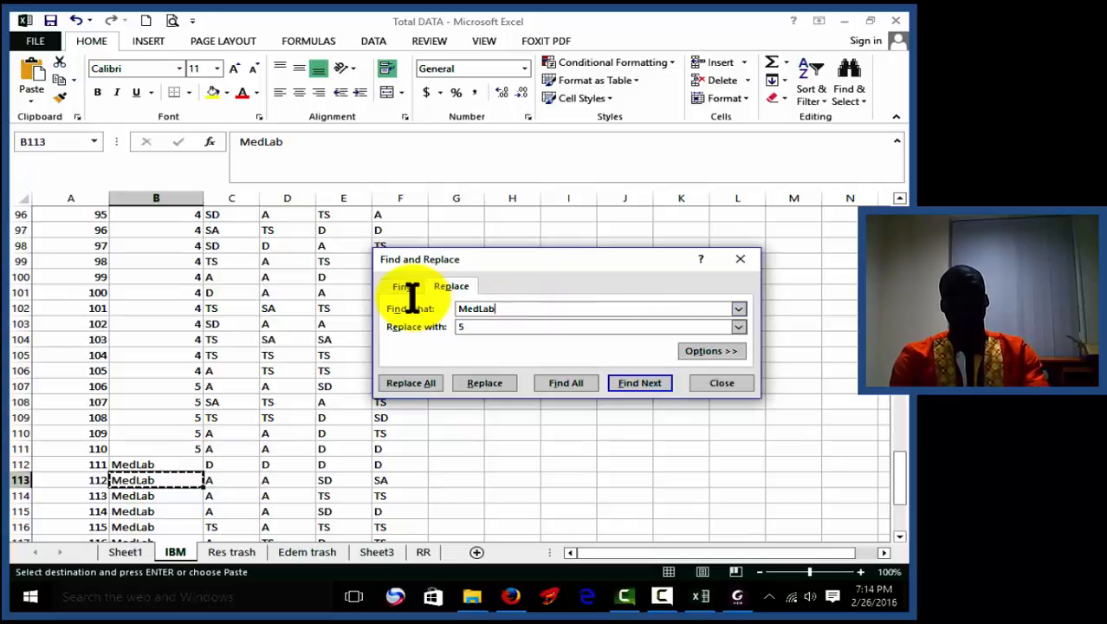
left_click(472, 323)
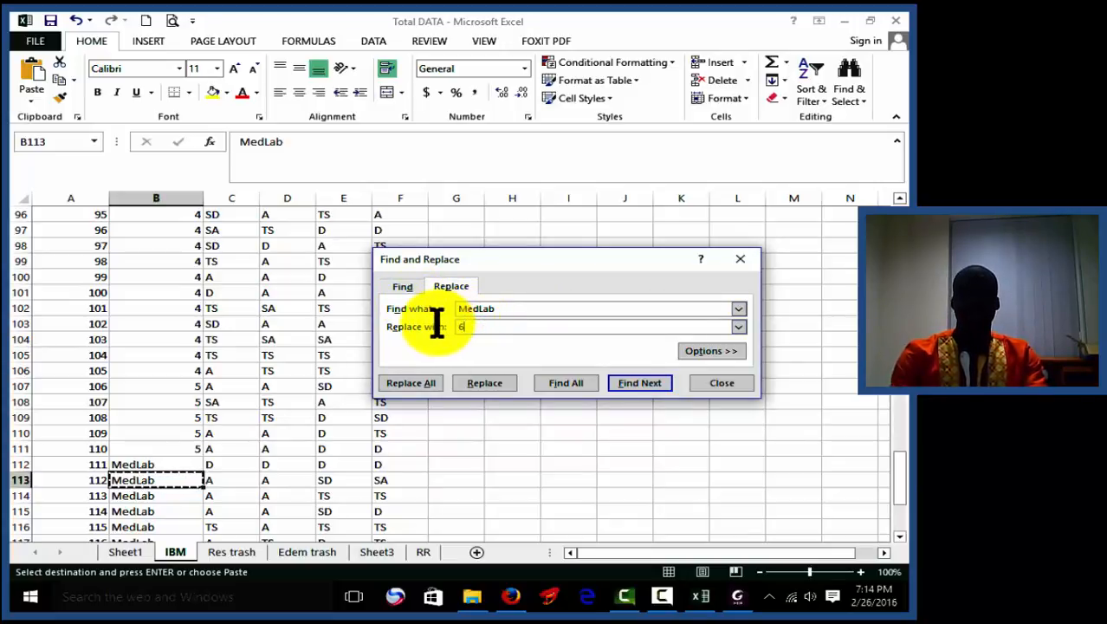
type("6")
left_click(433, 381)
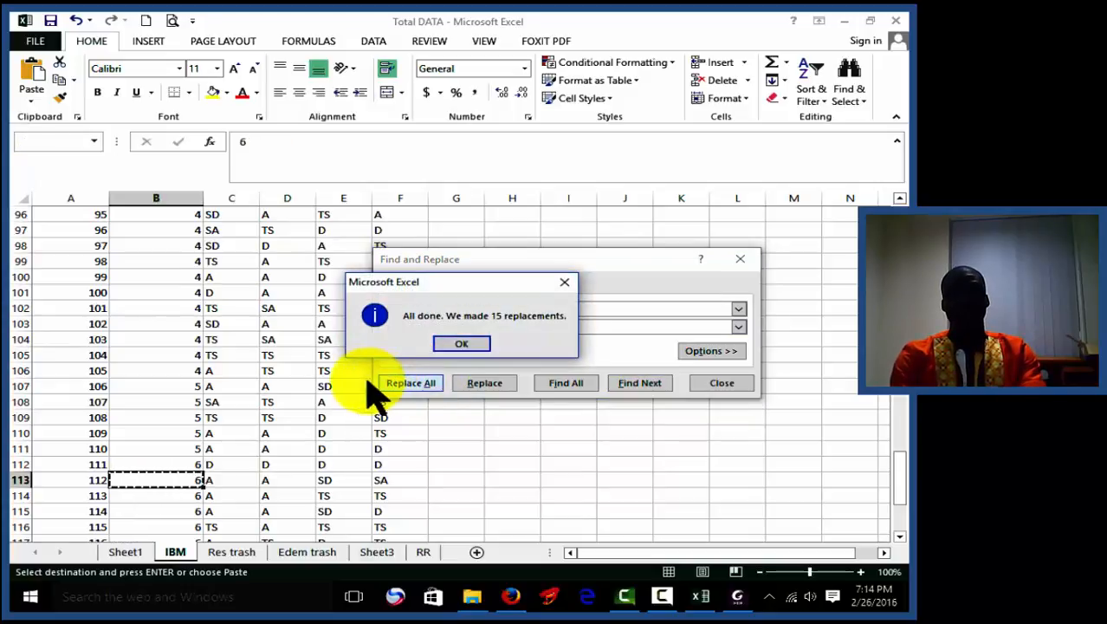
left_click(465, 344)
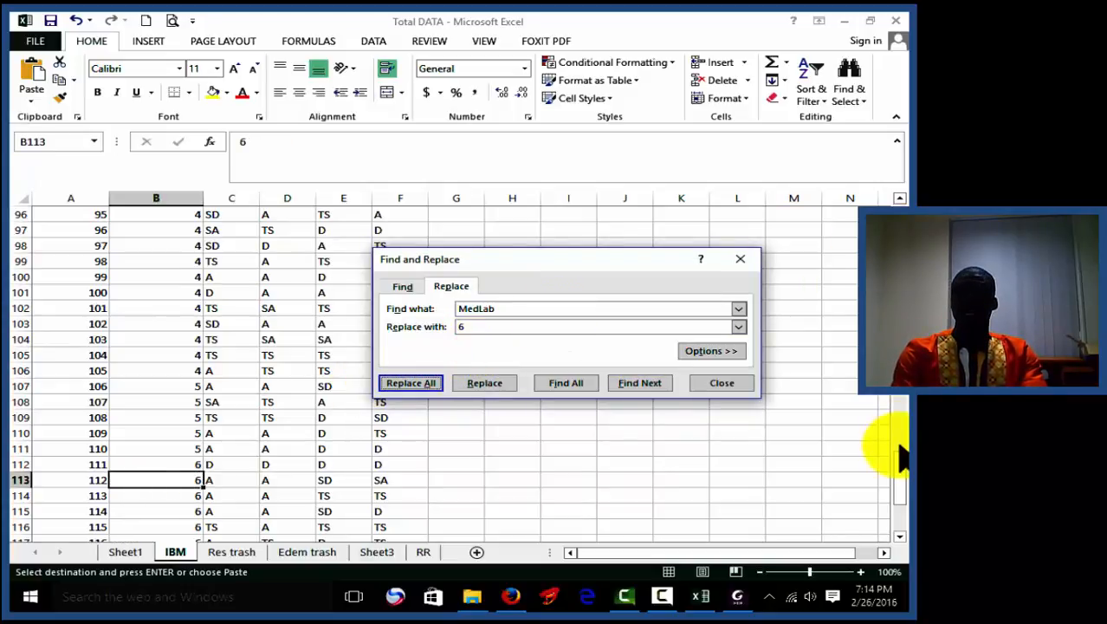
- Replace all SD entries in the Q1 to Q4 columns with the code 1
left_click_drag(898, 472, 897, 470)
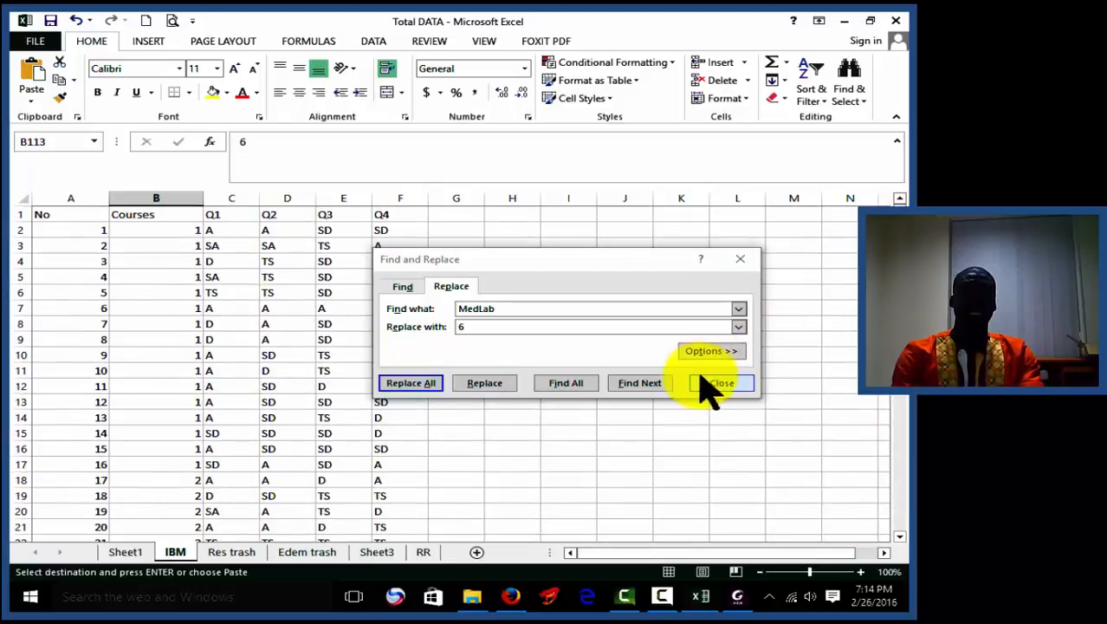
left_click_drag(568, 269, 621, 265)
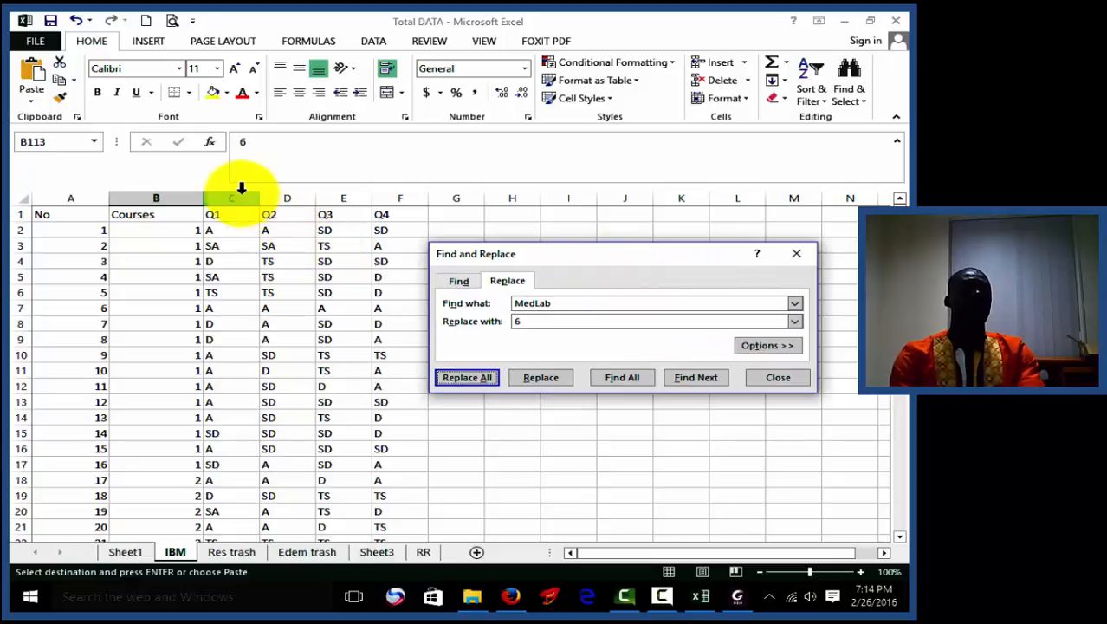
left_click_drag(232, 195, 391, 184)
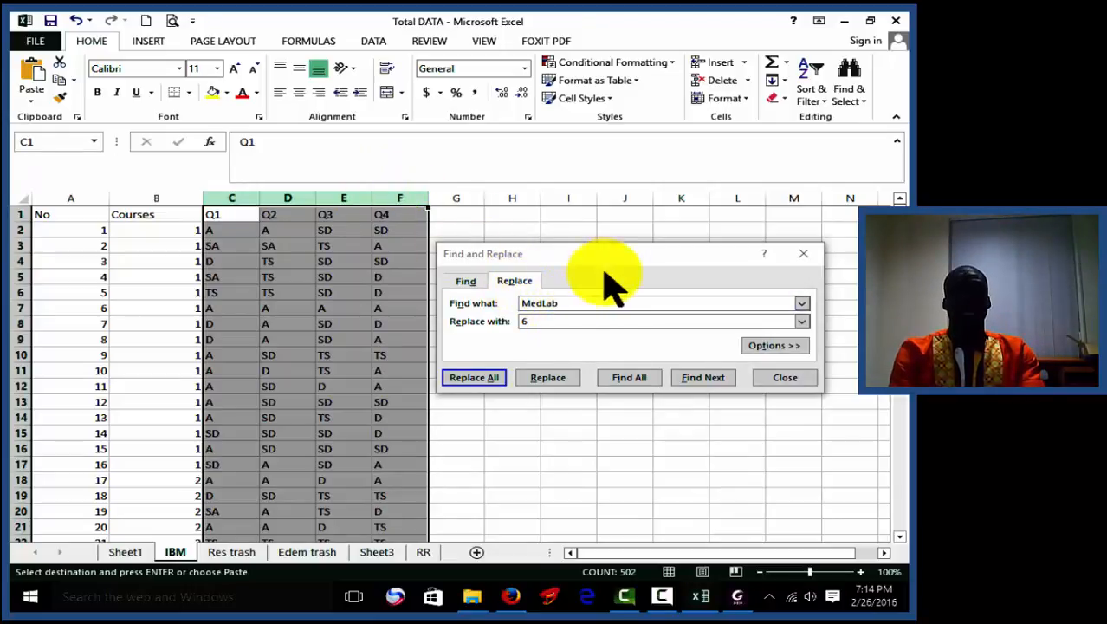
double_click(574, 299)
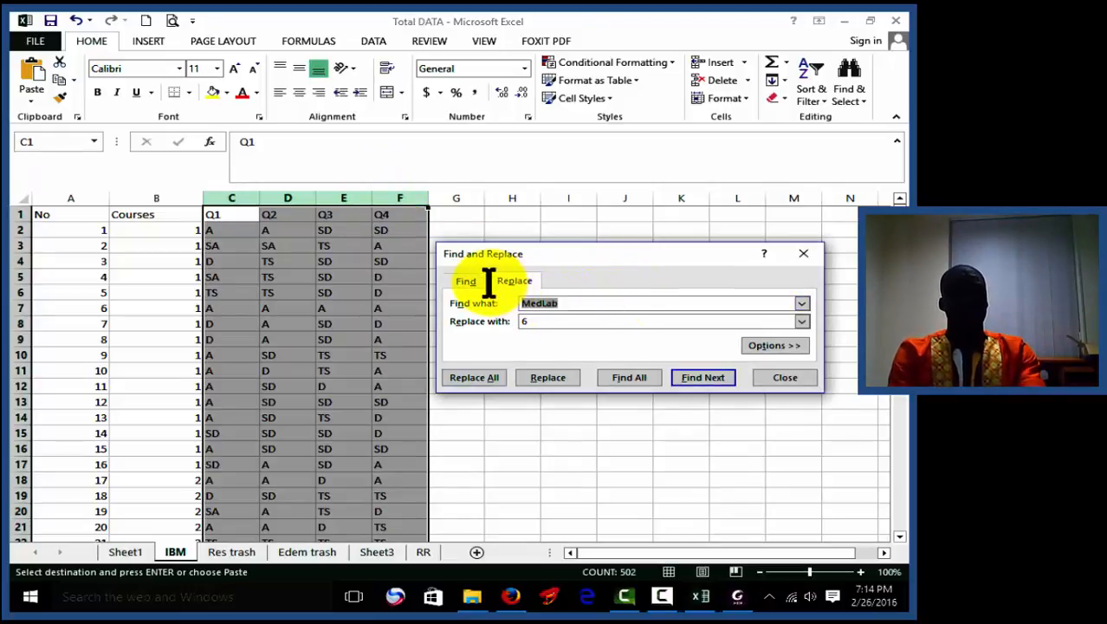
type("sd")
left_click(562, 321)
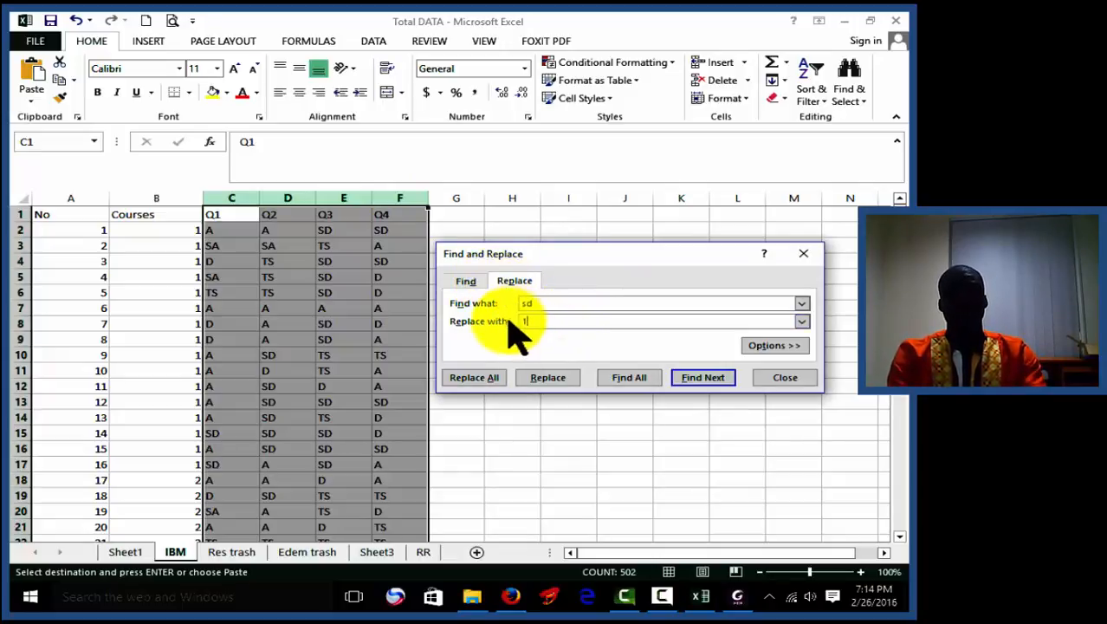
left_click(483, 381)
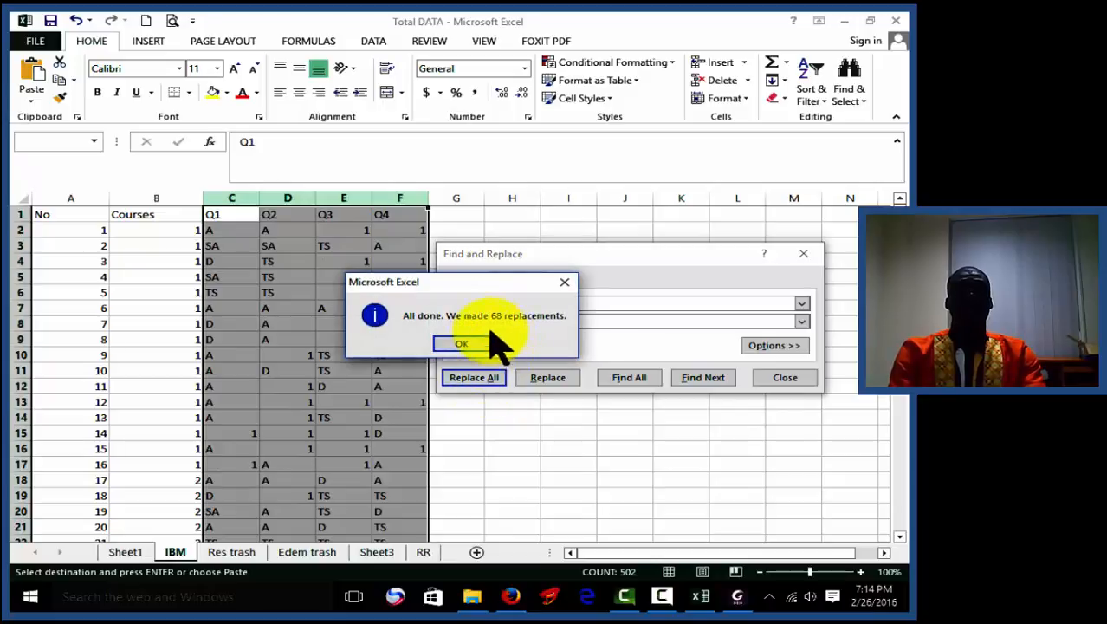
left_click(462, 345)
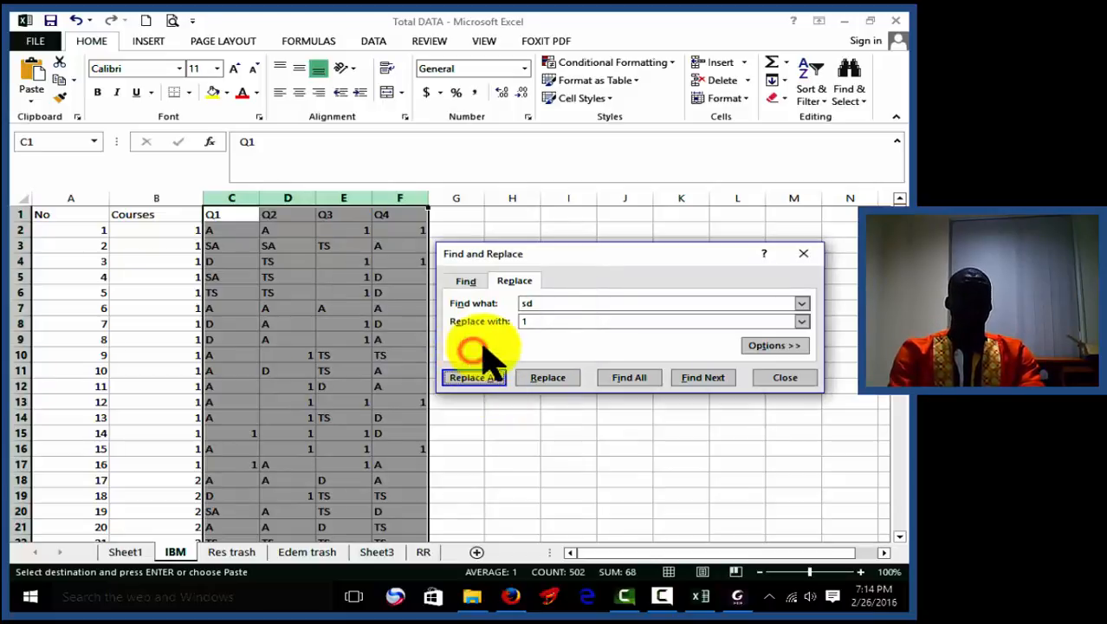
- Replace all D entries in the Q1 to Q4 columns with the code 2
left_click(604, 307)
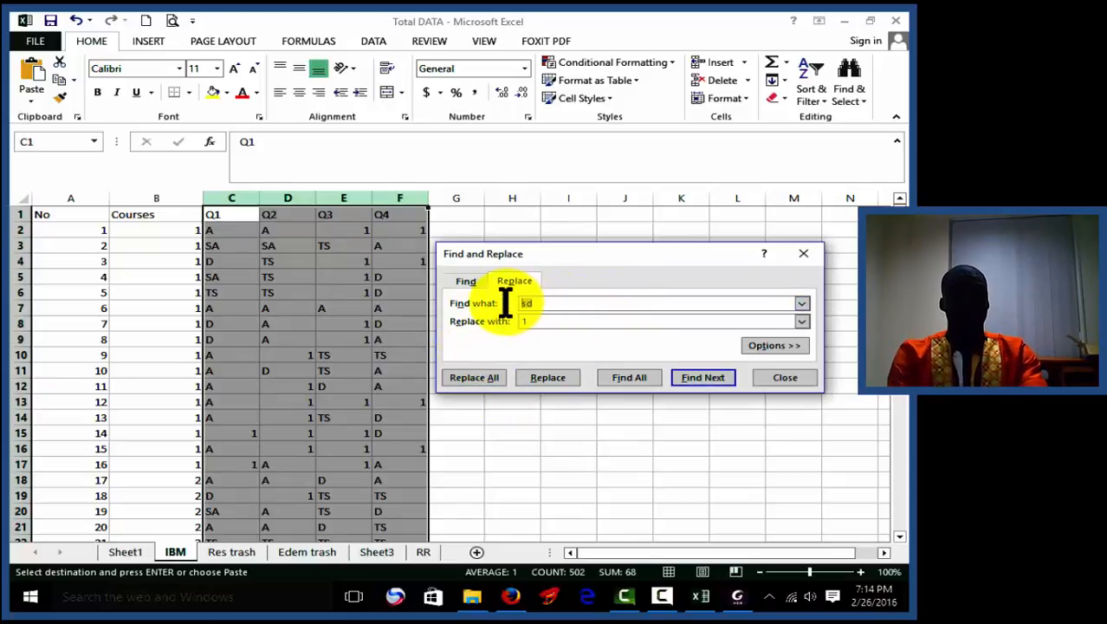
left_click(538, 321)
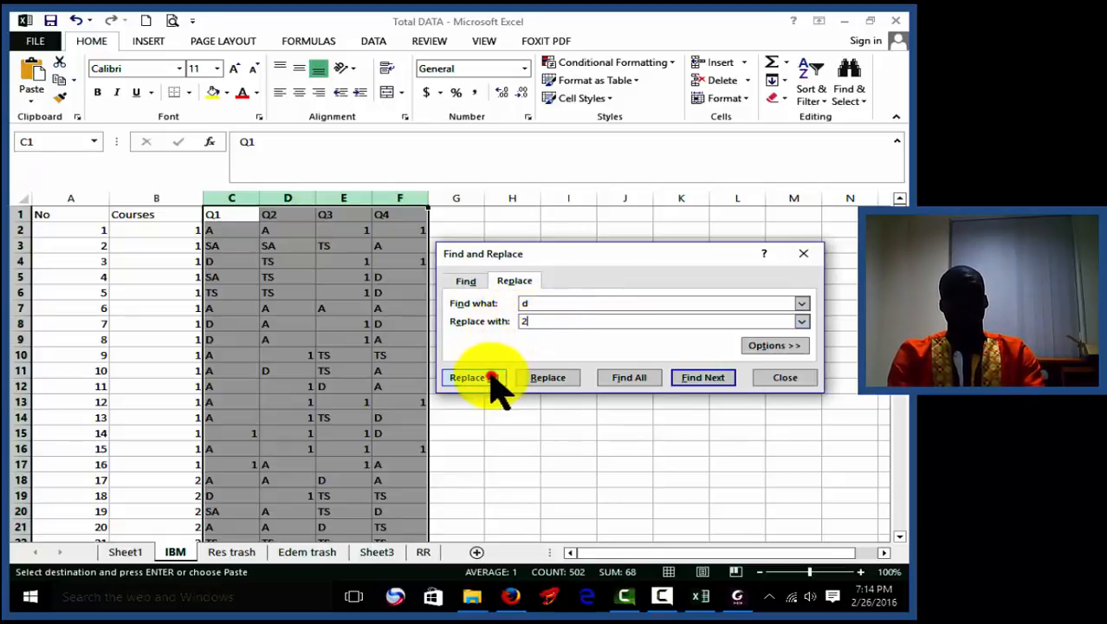
left_click(486, 378)
left_click(475, 345)
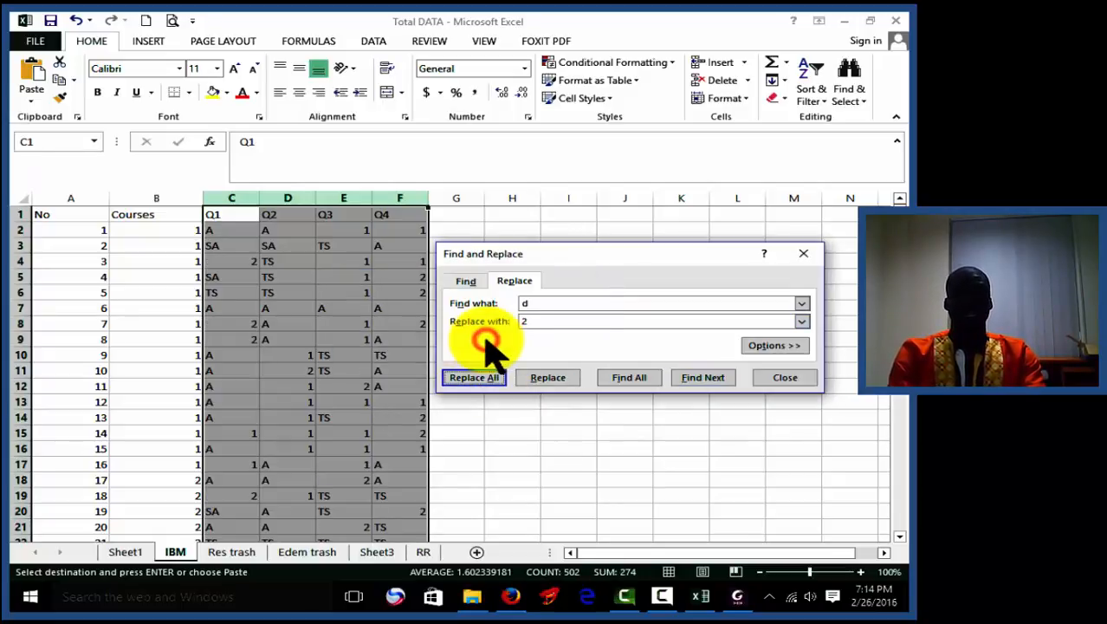
- Replace all TS entries in the Q1 to Q4 columns with the code 3
left_click_drag(589, 308, 502, 287)
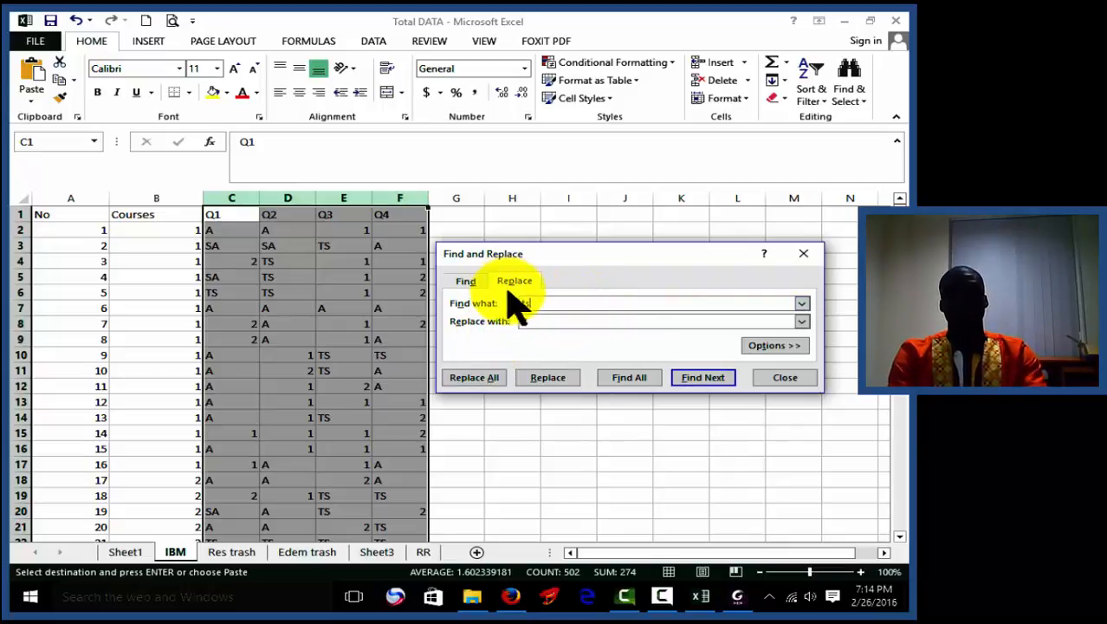
left_click_drag(552, 315, 513, 314)
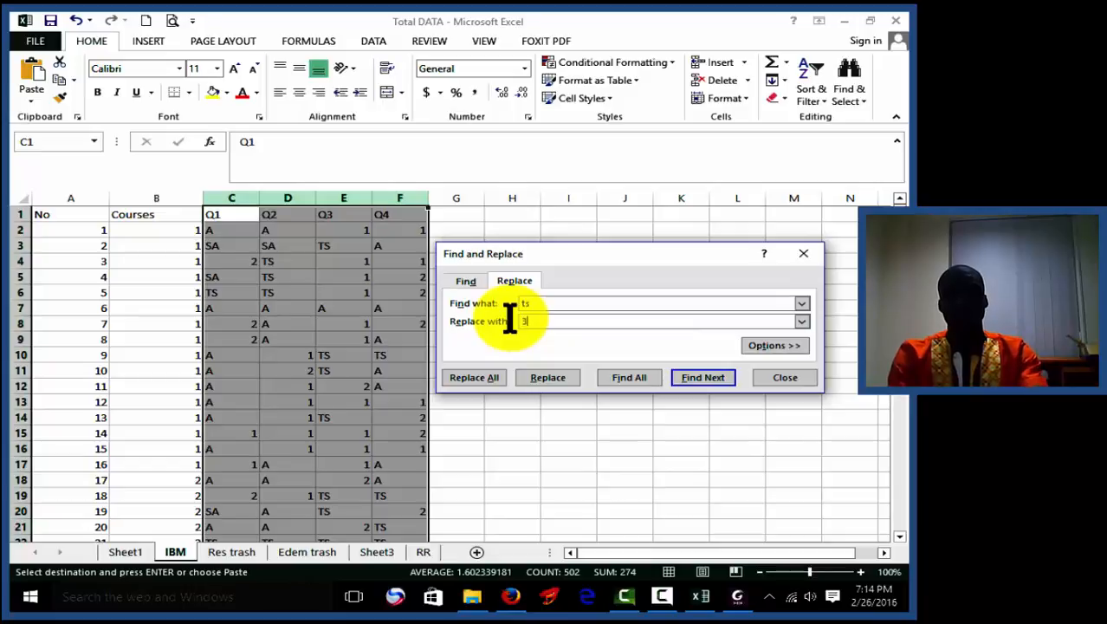
left_click(485, 377)
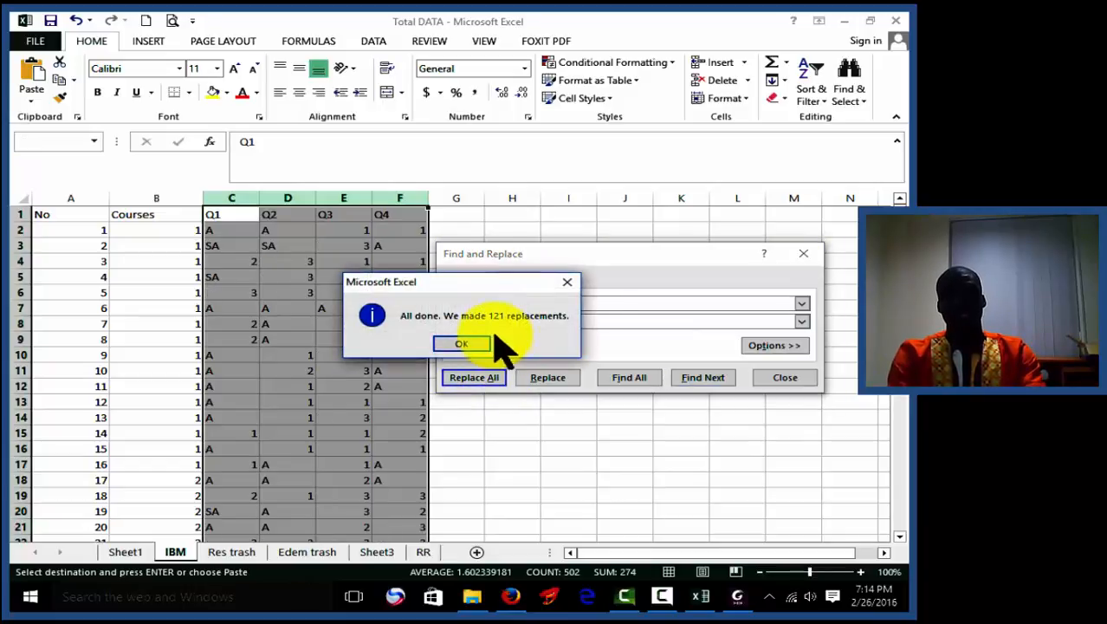
left_click(472, 344)
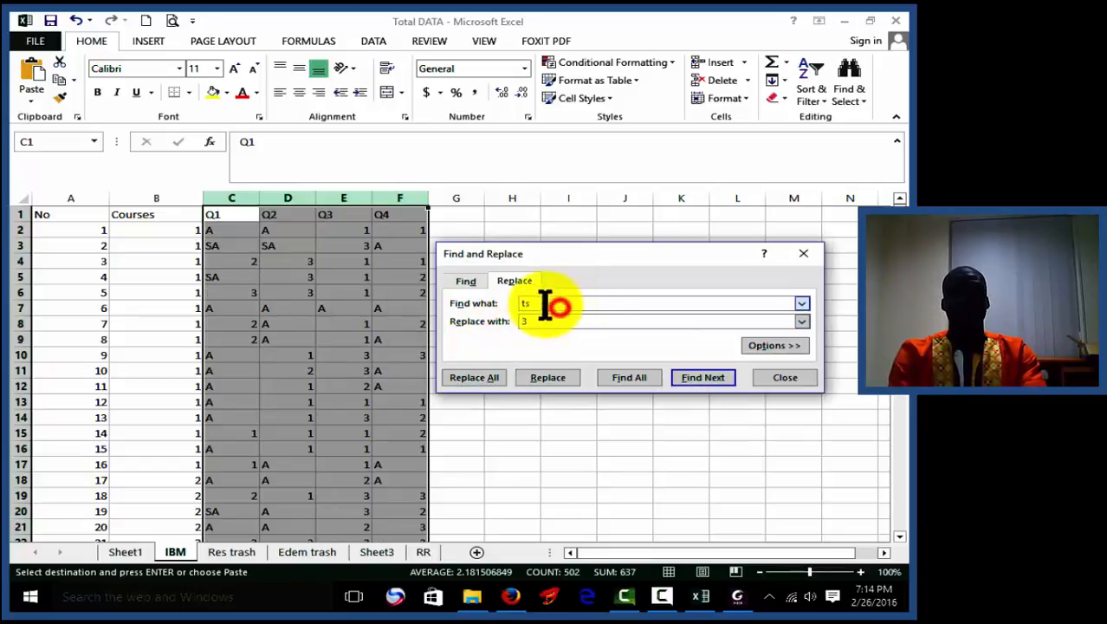
- Replace all SA entries in the Q1 to Q4 columns with the code 5
left_click_drag(552, 307, 507, 302)
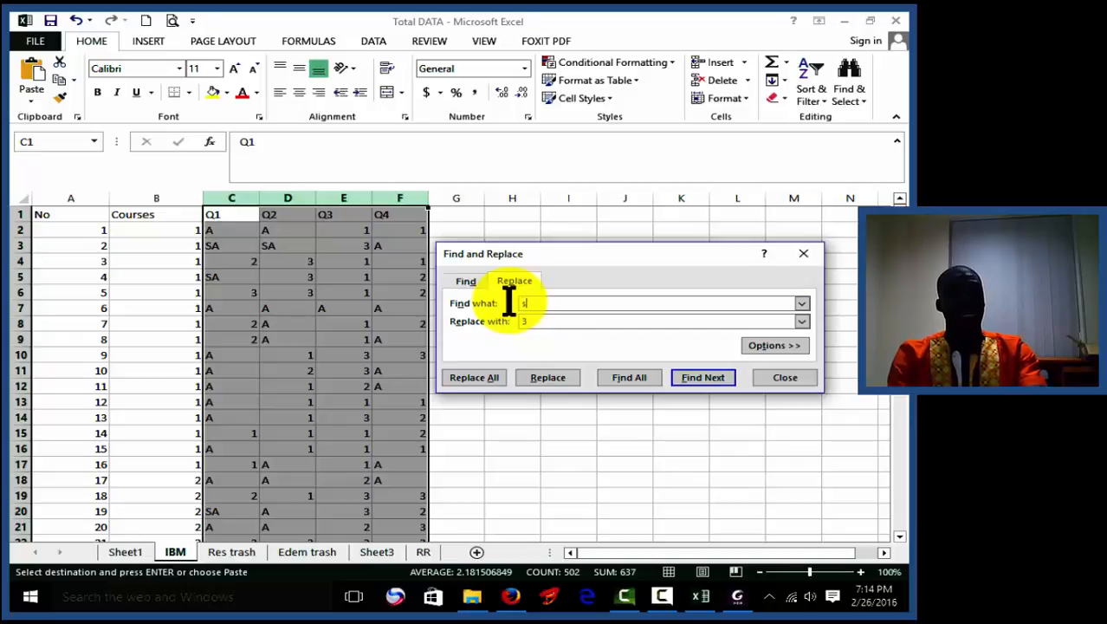
left_click_drag(533, 321, 512, 320)
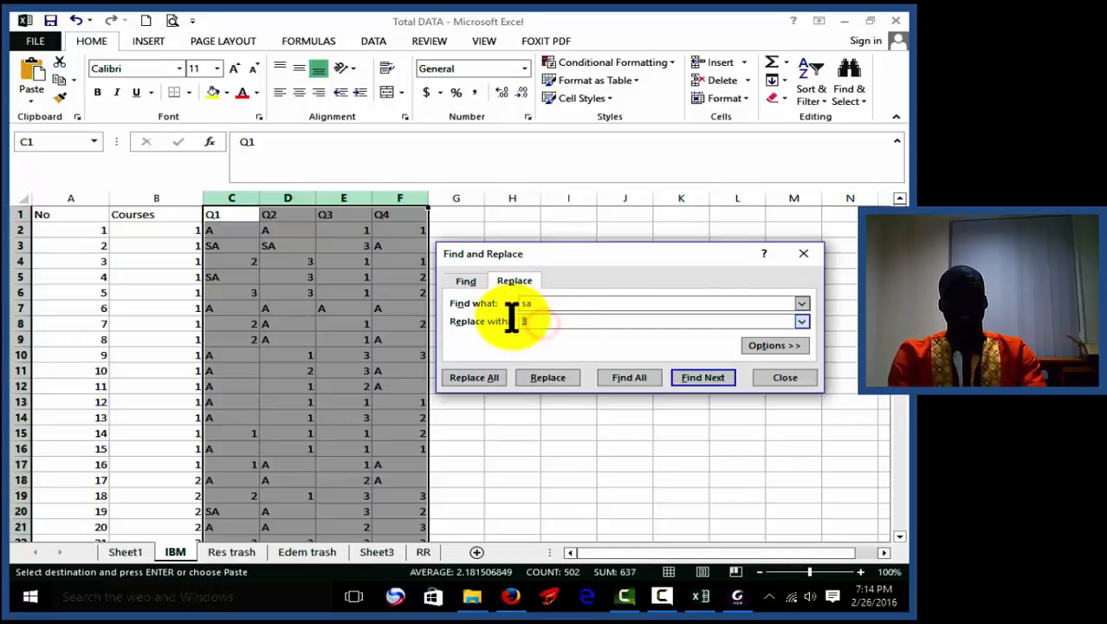
type("5")
left_click(482, 378)
left_click(482, 345)
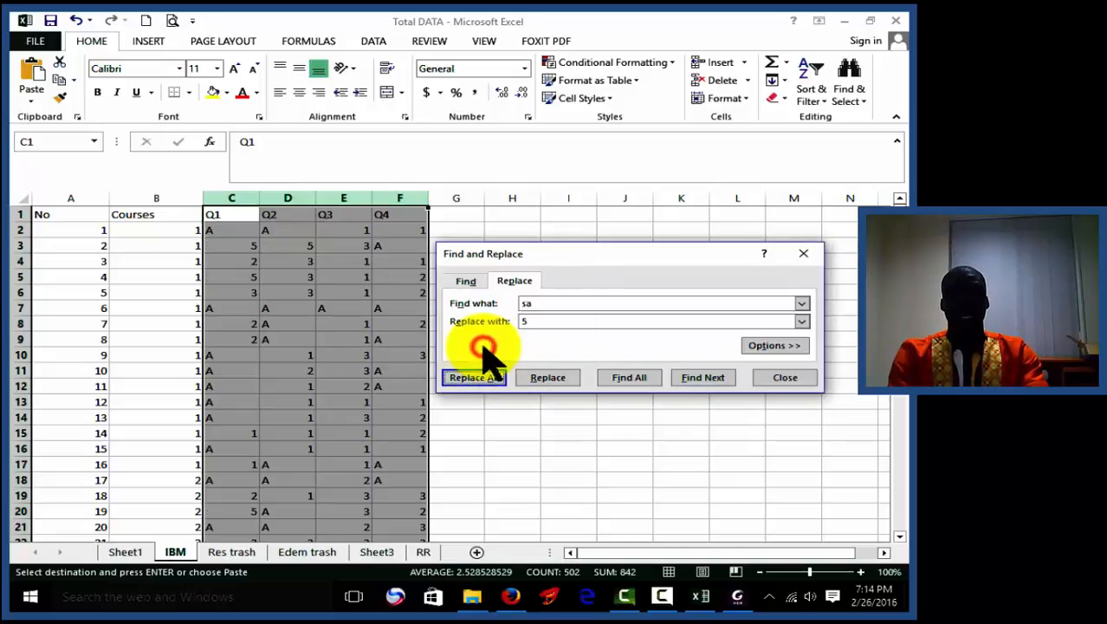
- Replace all A entries in the Q1 to Q4 columns with the code 4 and save the workbook
left_click_drag(559, 302, 488, 321)
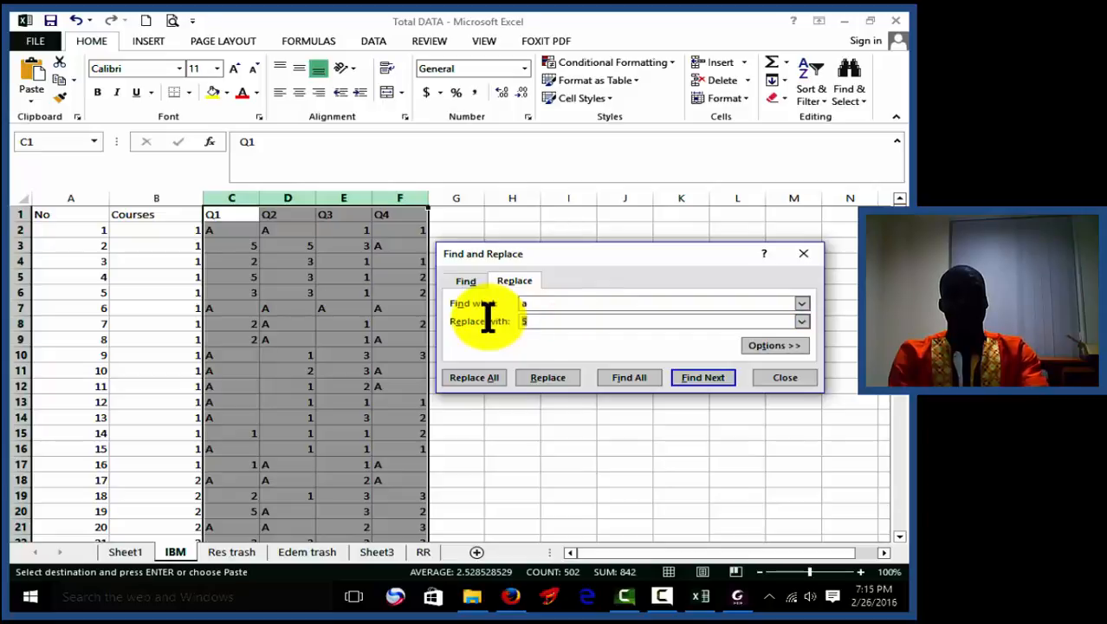
left_click(478, 378)
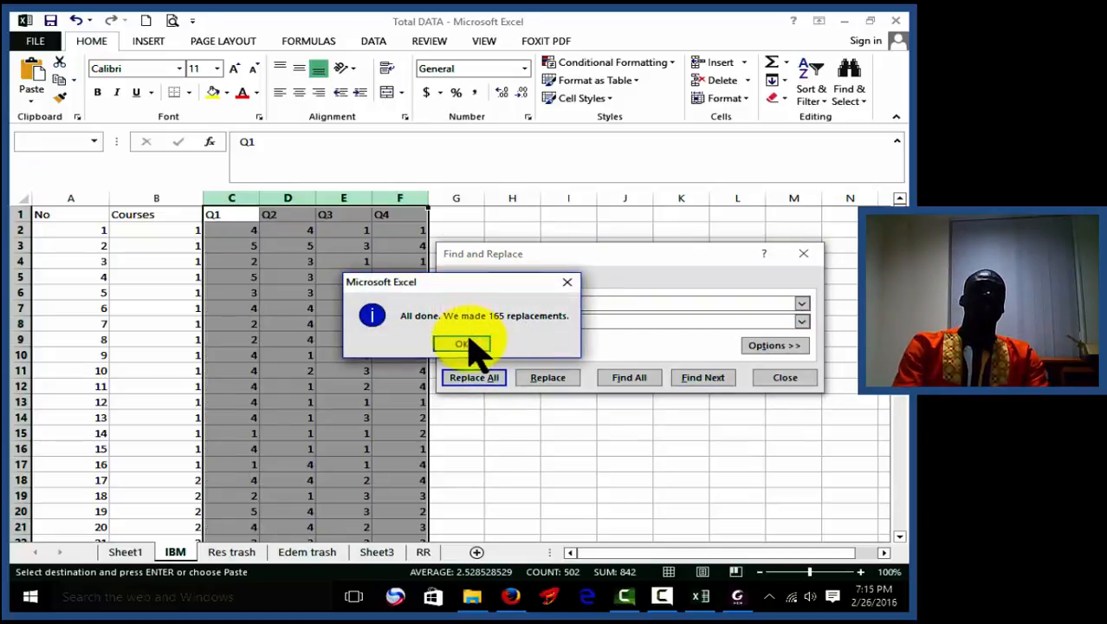
left_click(472, 338)
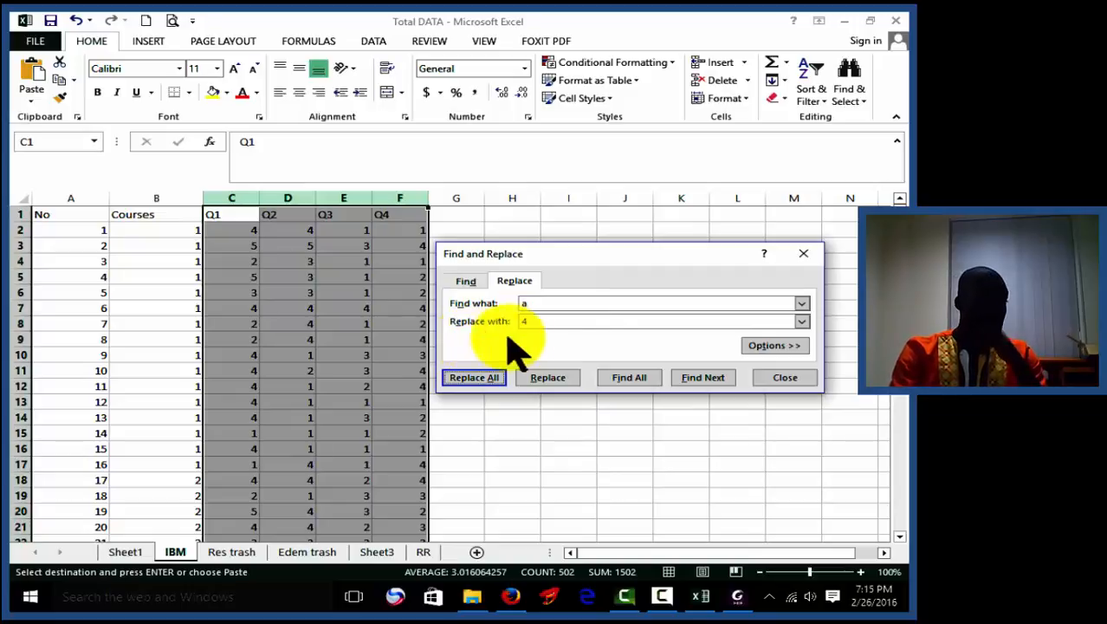
left_click(783, 379)
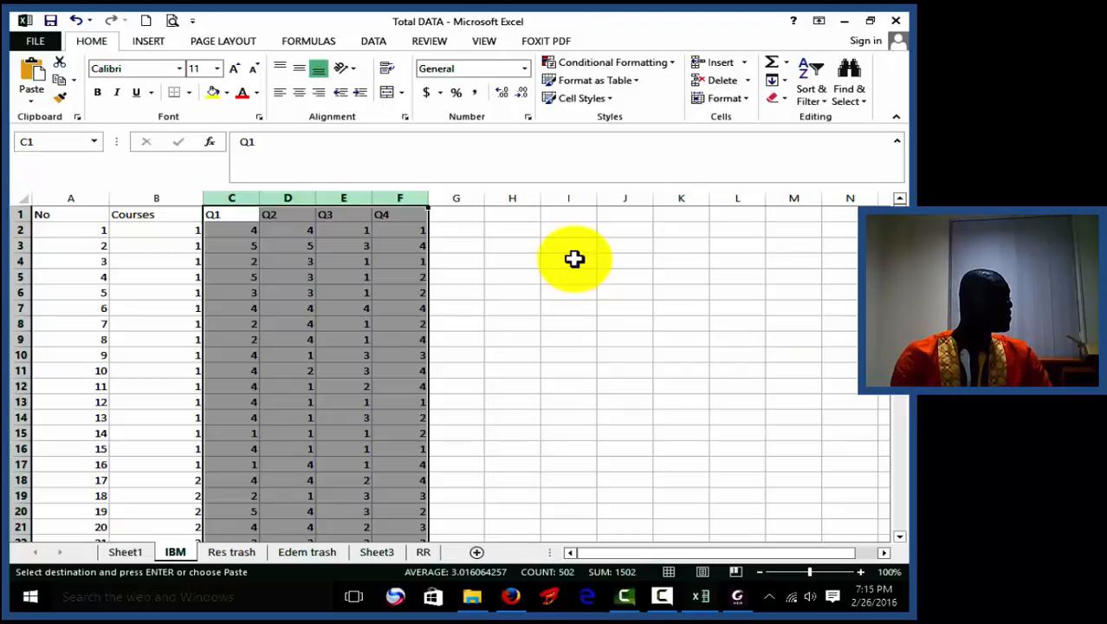
left_click(51, 21)
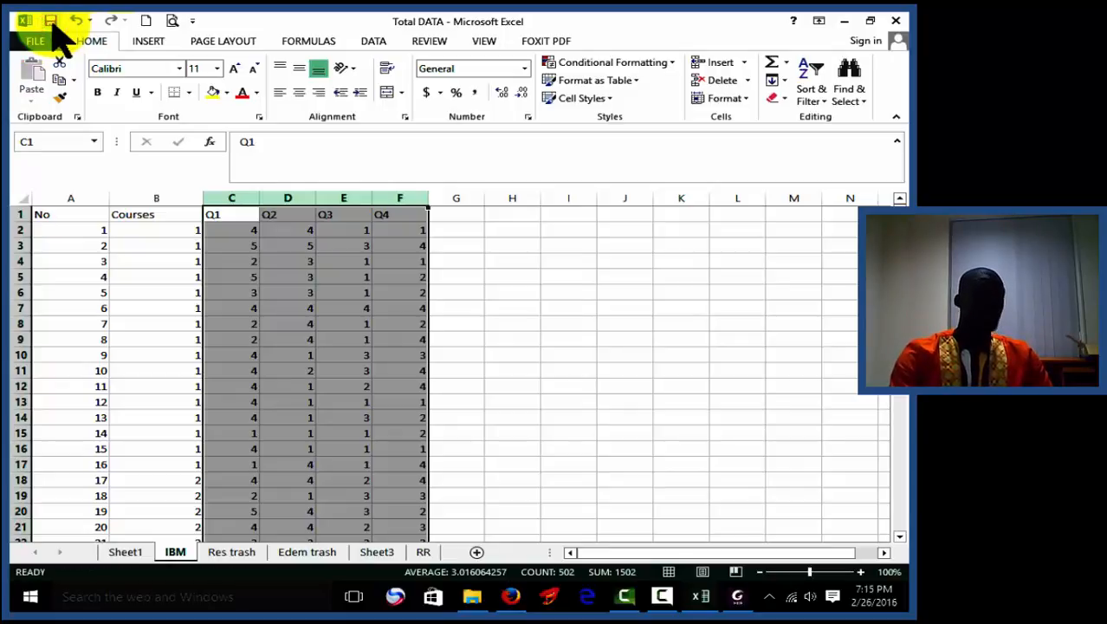
- Launch IBM SPSS Statistics 22 and dismiss its welcome dialog to reach the empty Data Editor
left_click(102, 596)
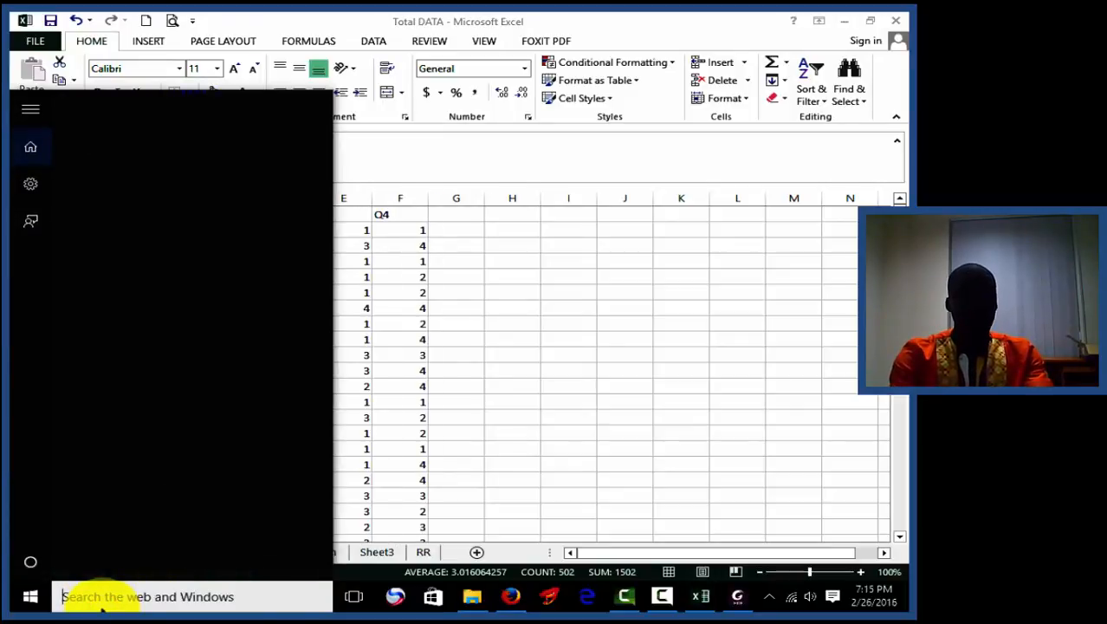
type("ib")
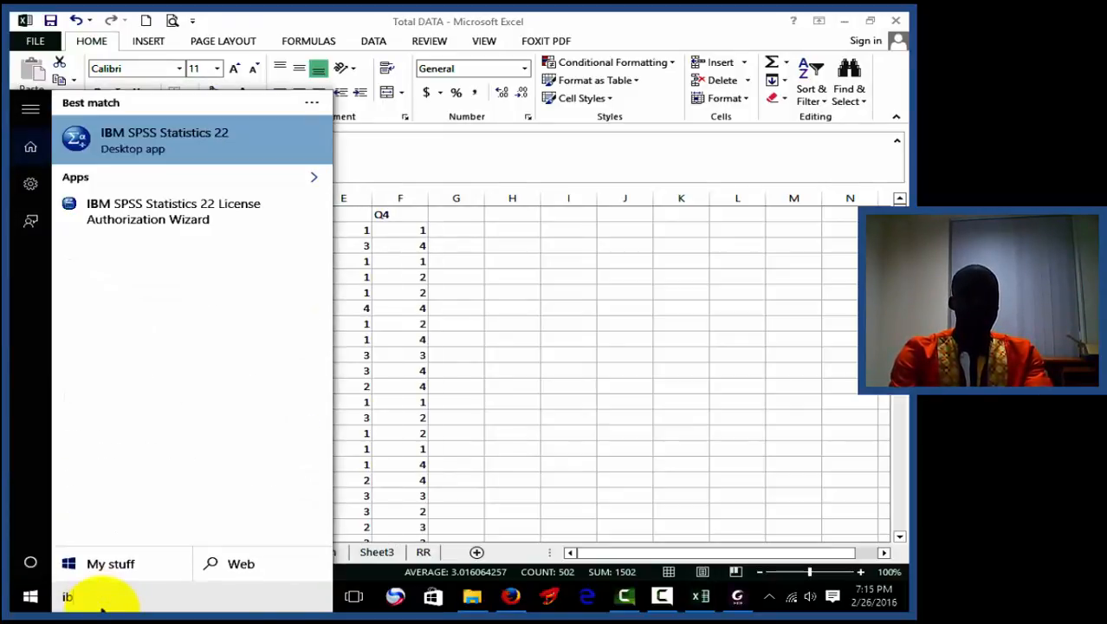
left_click(184, 136)
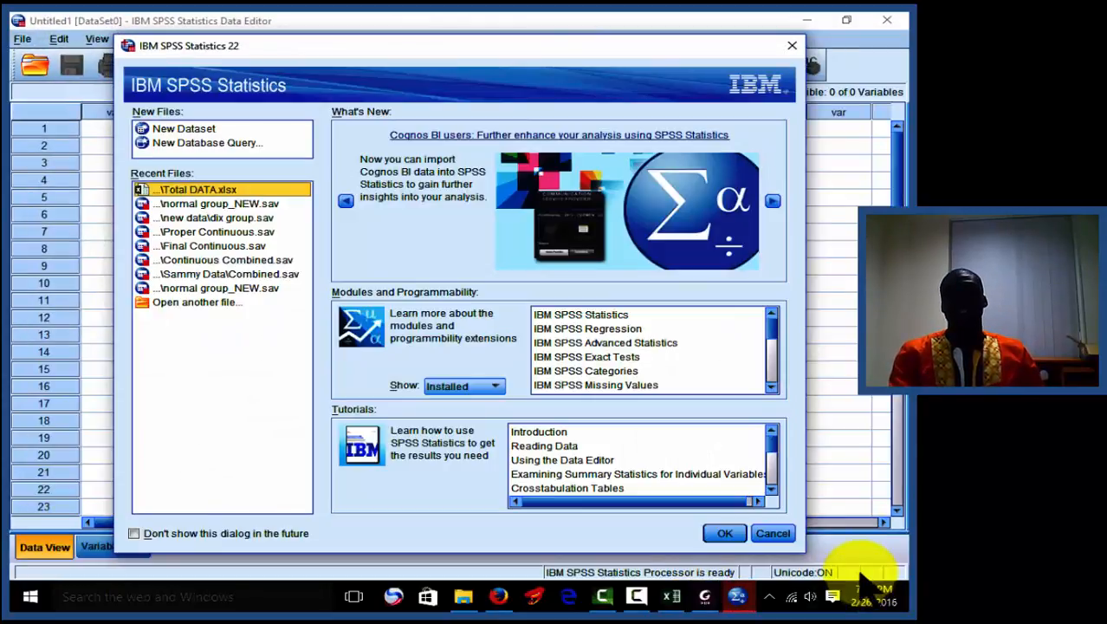
left_click(778, 537)
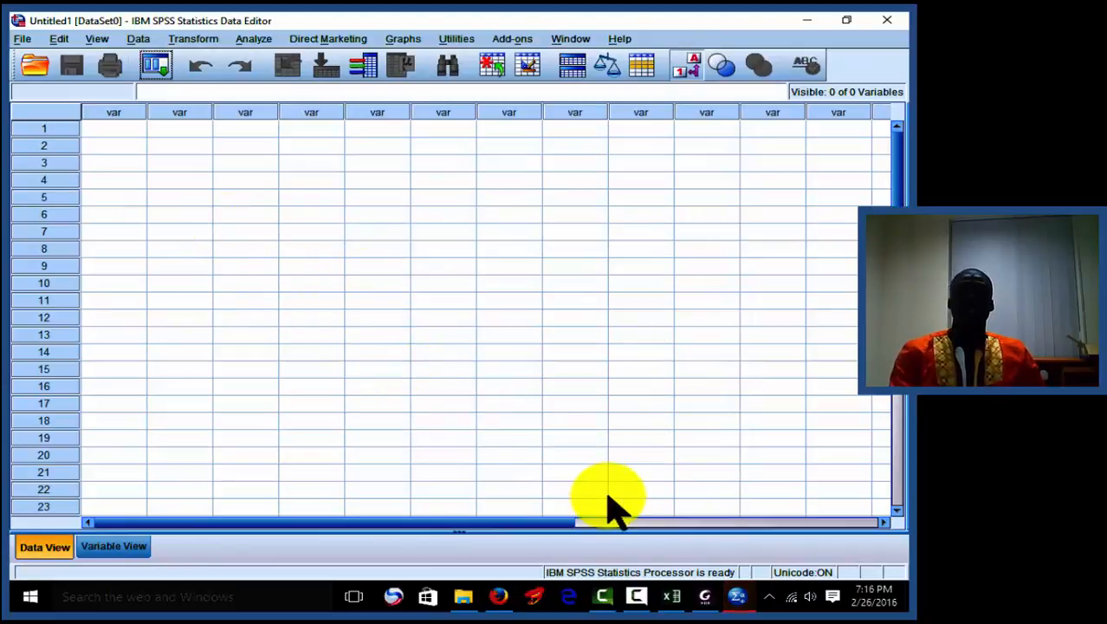
mouse_move(735, 595)
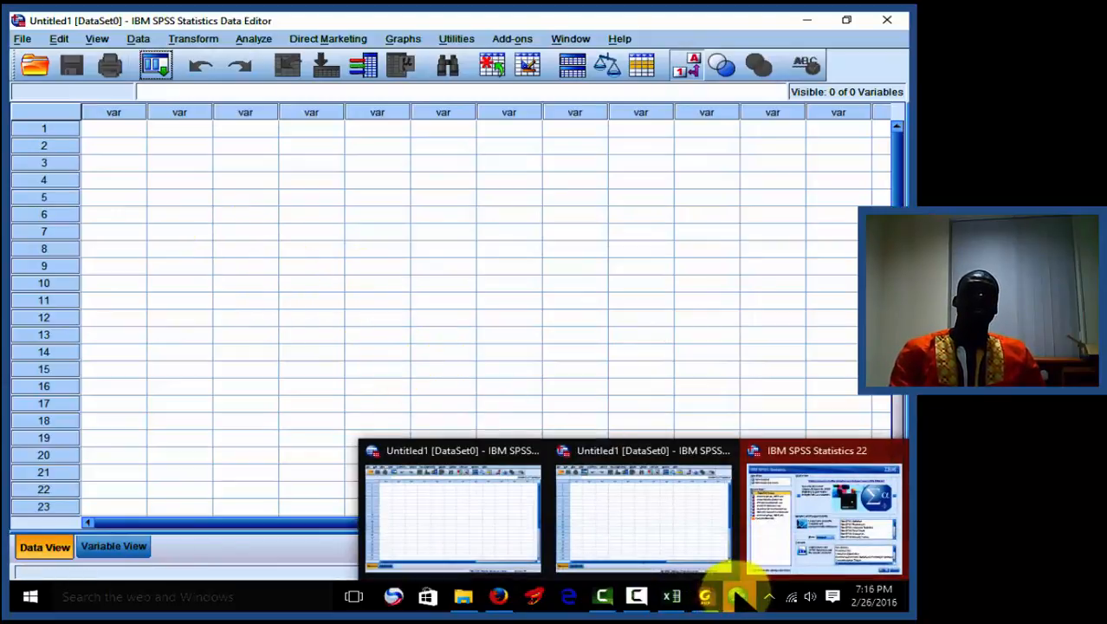
left_click(723, 451)
left_click(444, 340)
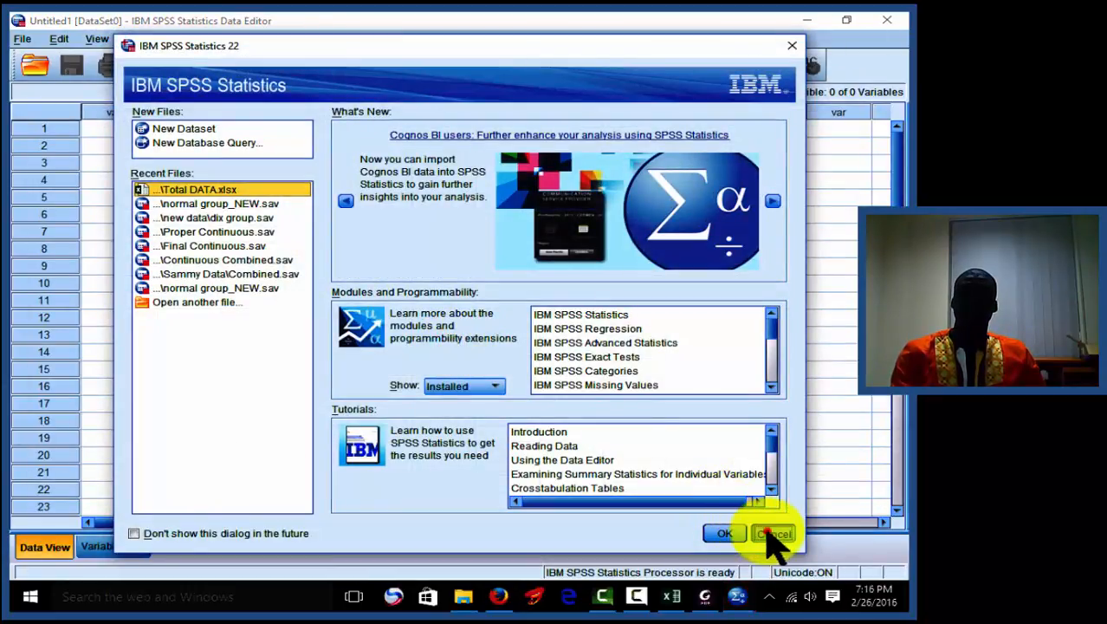
left_click(767, 531)
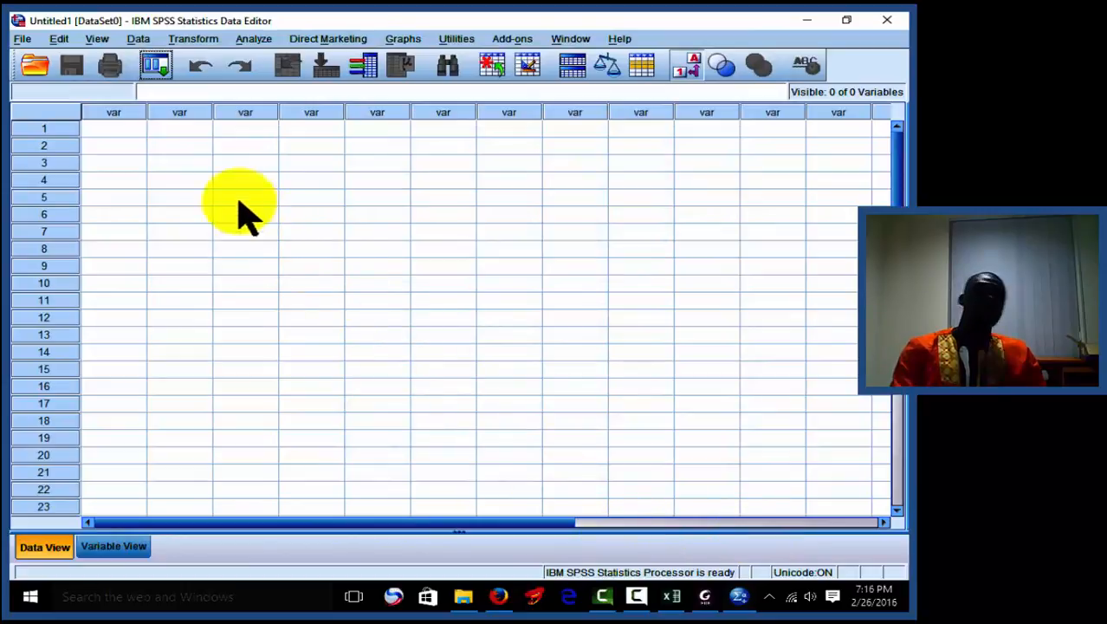
- Start opening a data file and set the file type to Excel (*.xls, *.xlsx, *.xlsm)
left_click(23, 40)
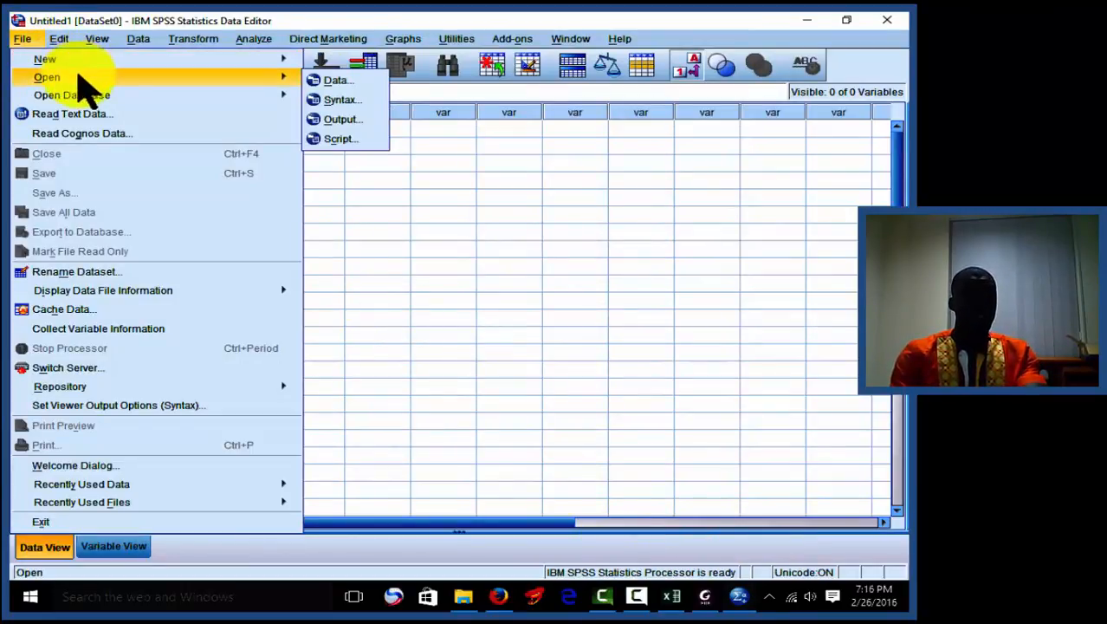
mouse_move(302, 77)
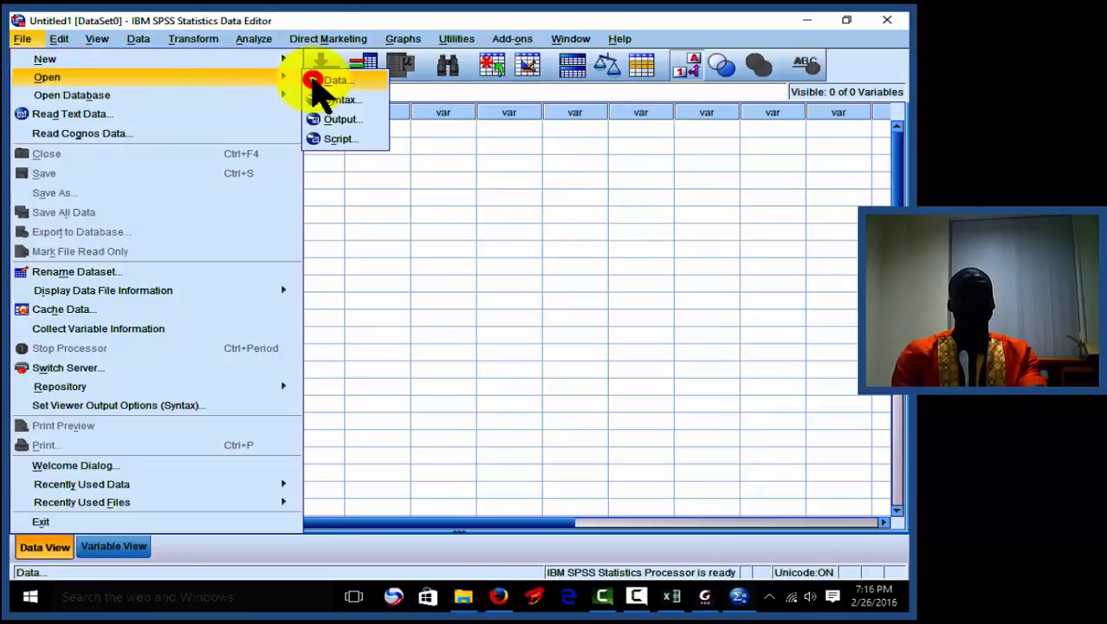
left_click(315, 80)
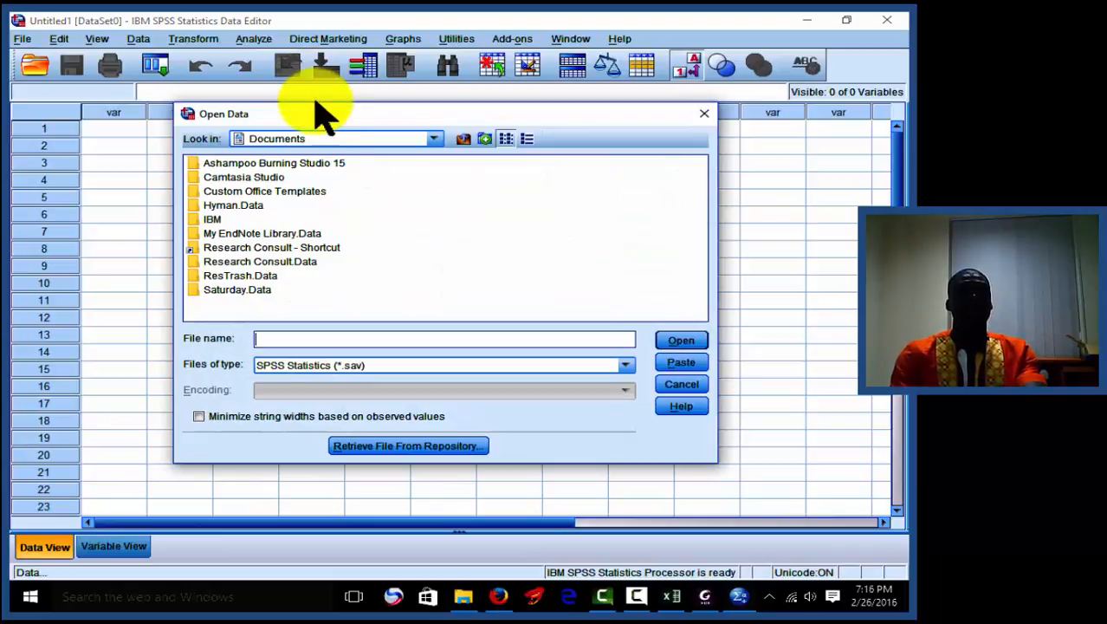
left_click(628, 366)
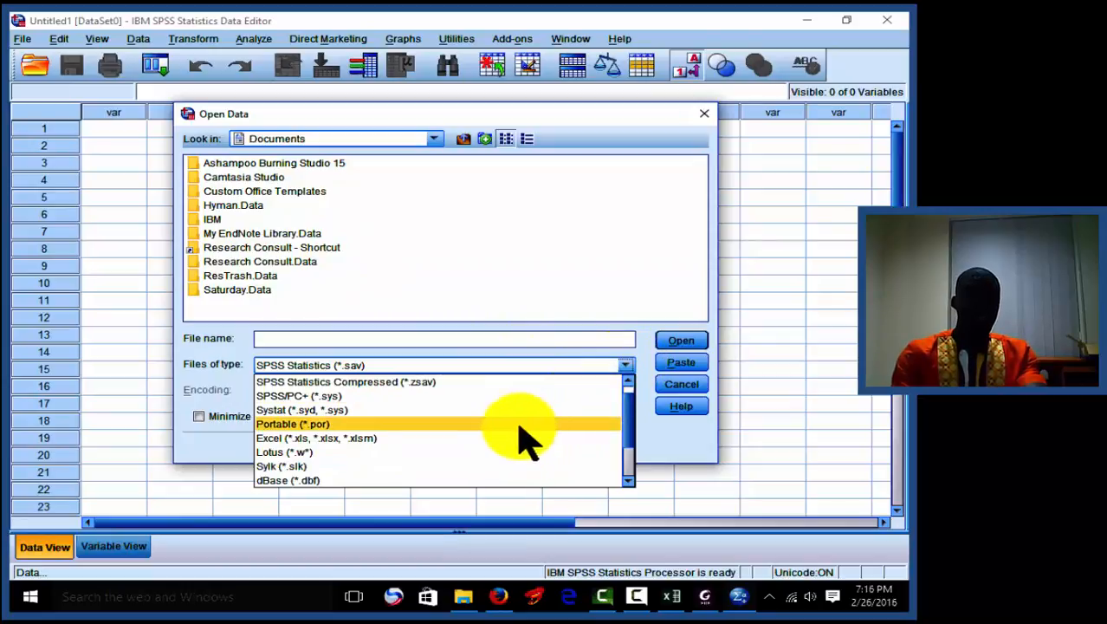
left_click(465, 440)
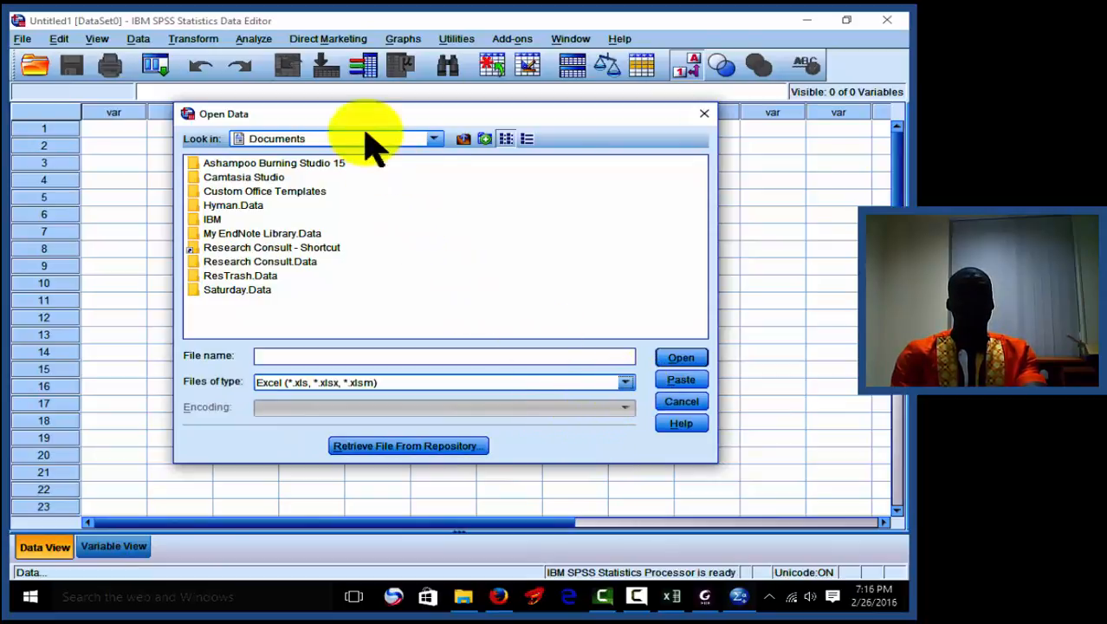
- Open the workbook Total DATA.xlsx from the Research Consult folder on the Desktop
left_click(435, 141)
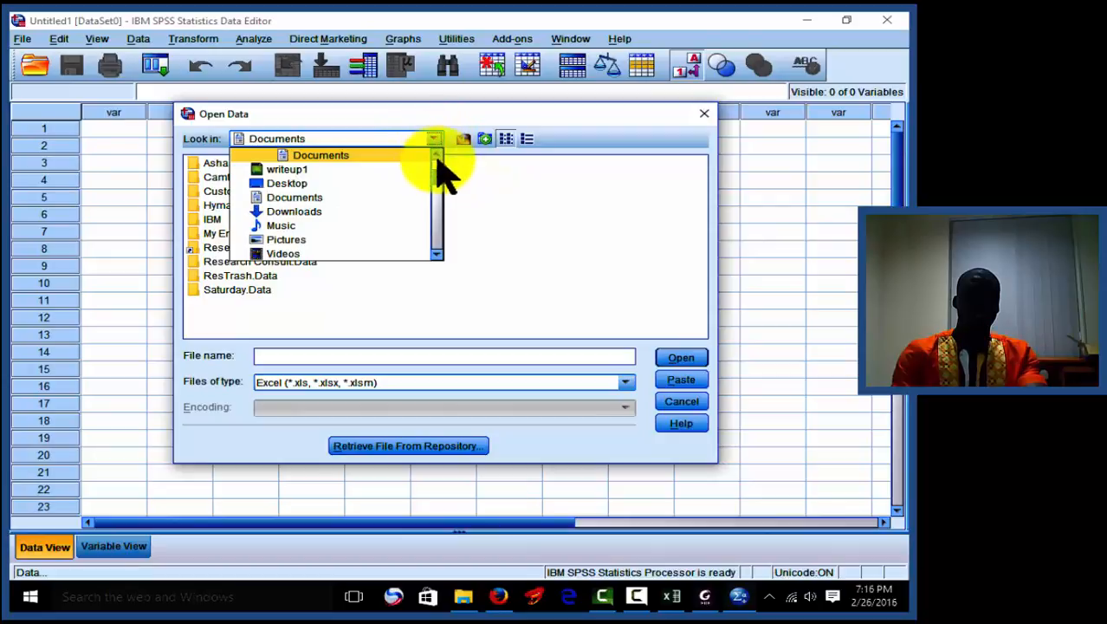
scroll(440, 173, "up", 2)
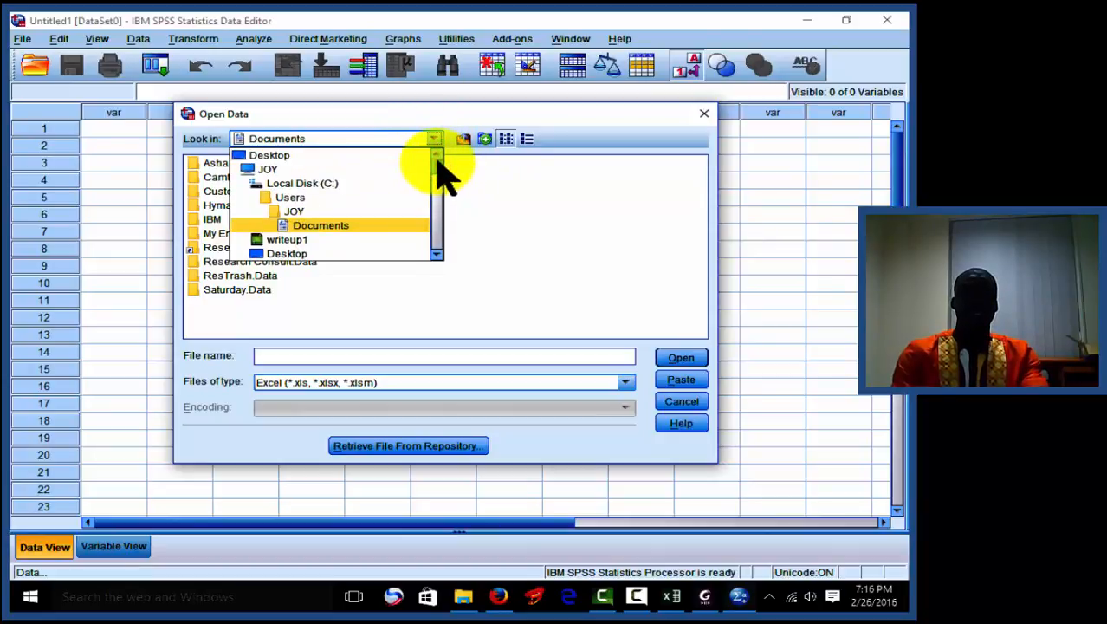
left_click(321, 155)
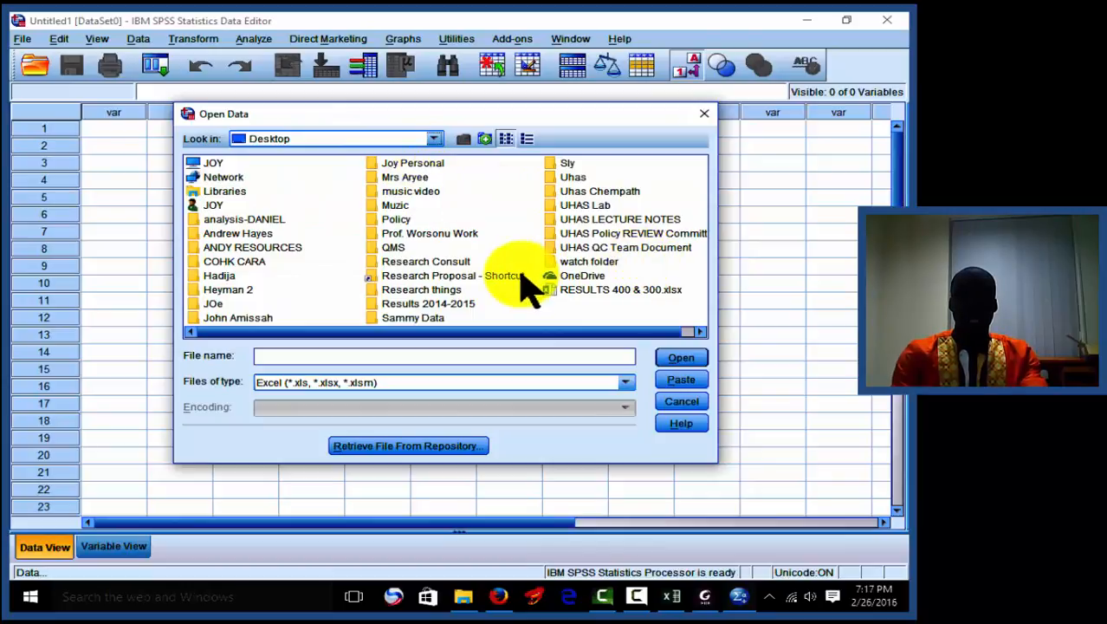
double_click(445, 262)
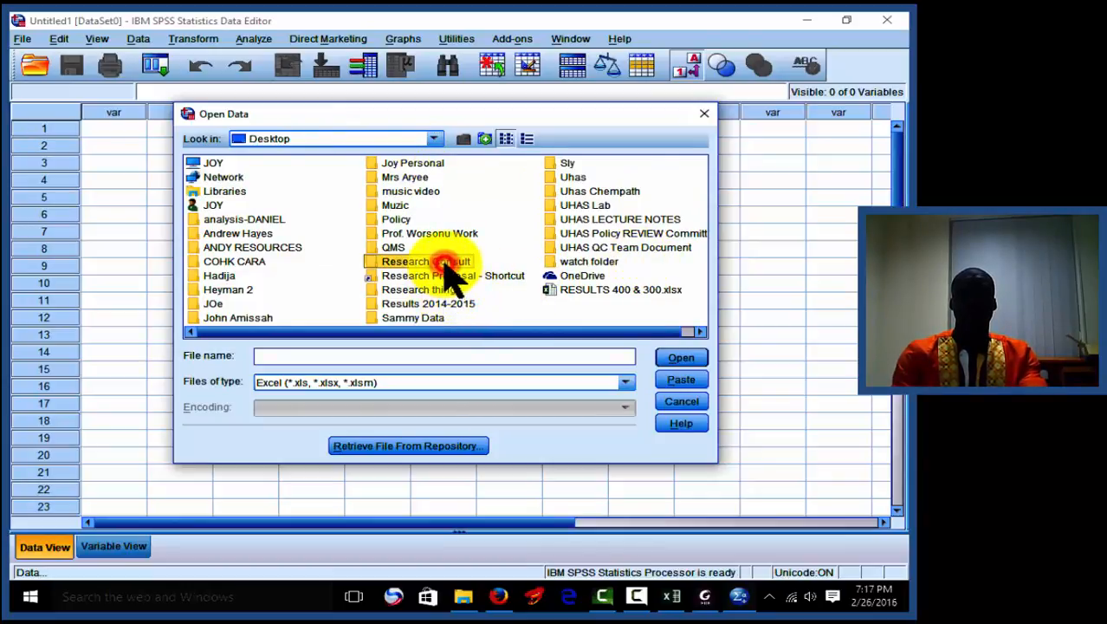
left_click(607, 317)
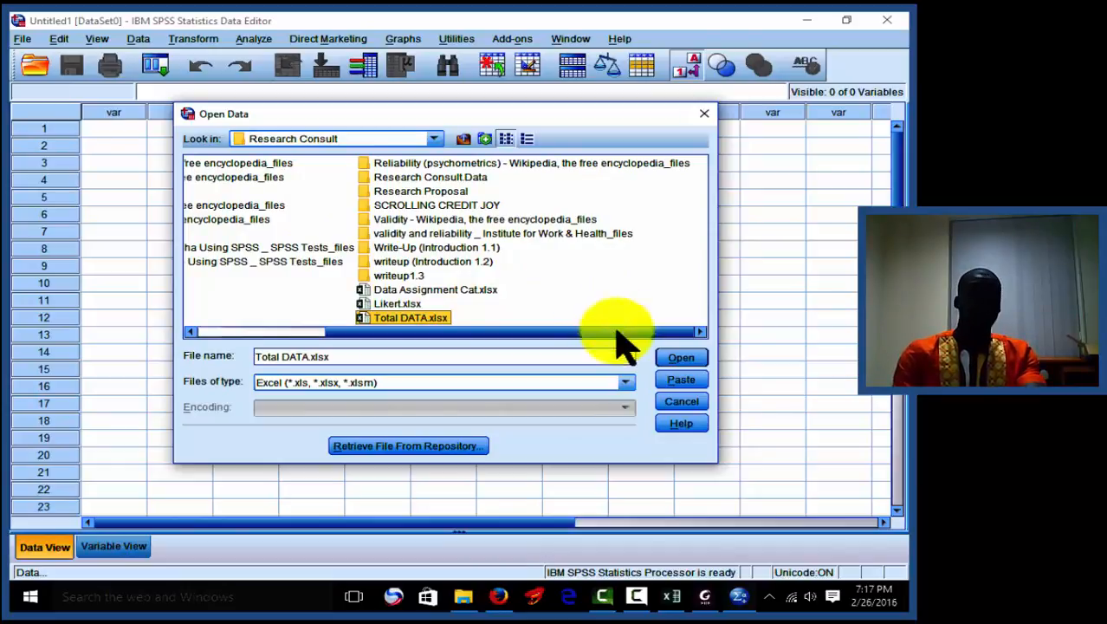
left_click(684, 357)
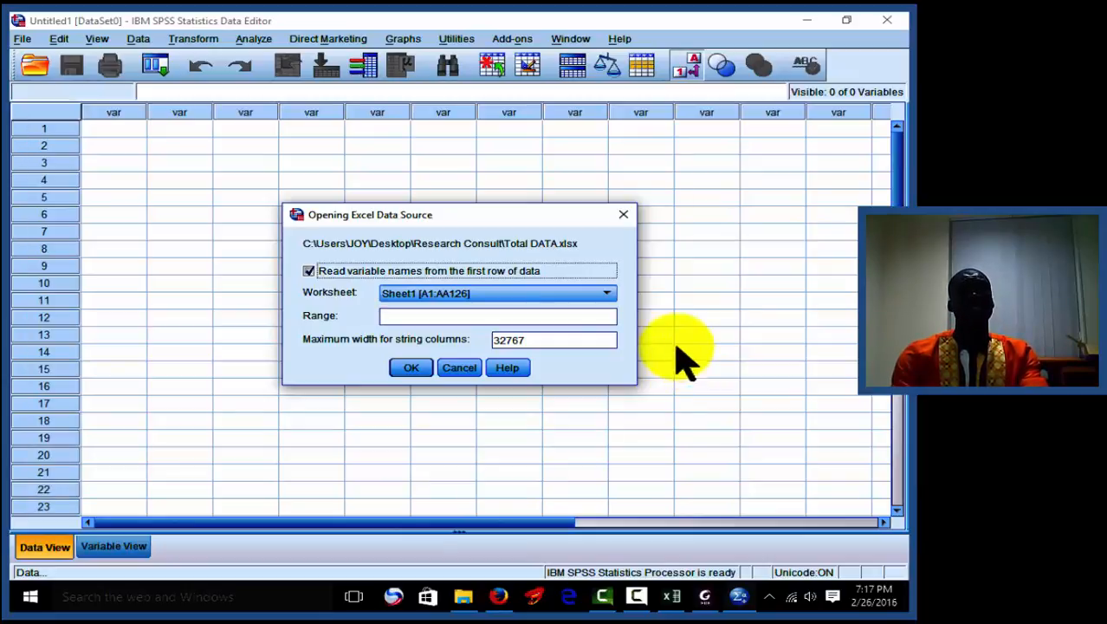
- Import the workbook's IBM worksheet with variable names read from the first row
left_click(610, 293)
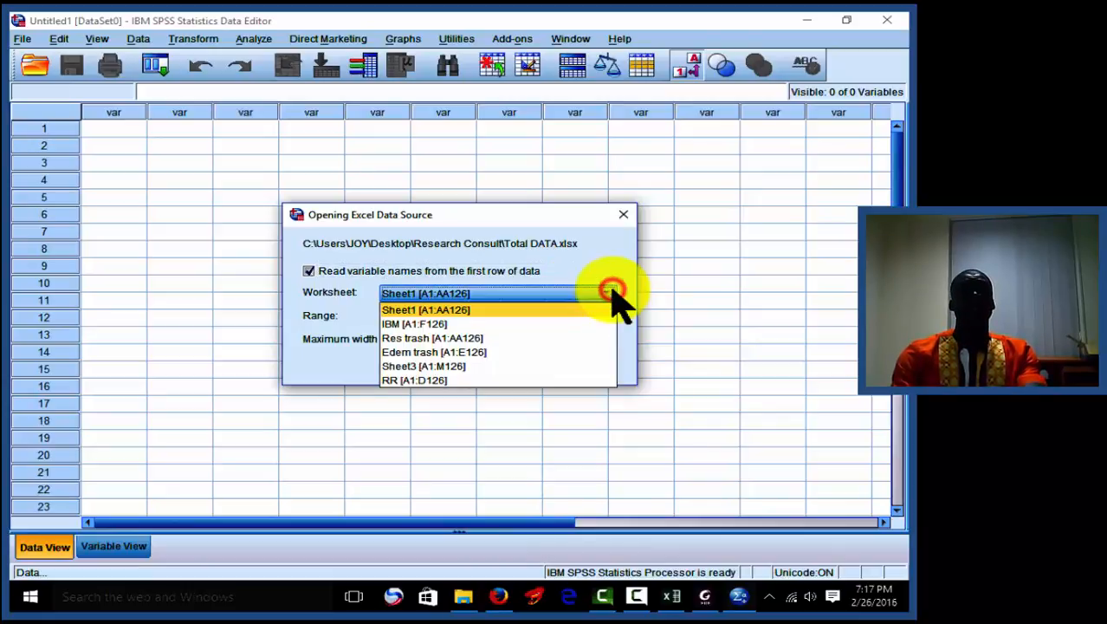
left_click(571, 324)
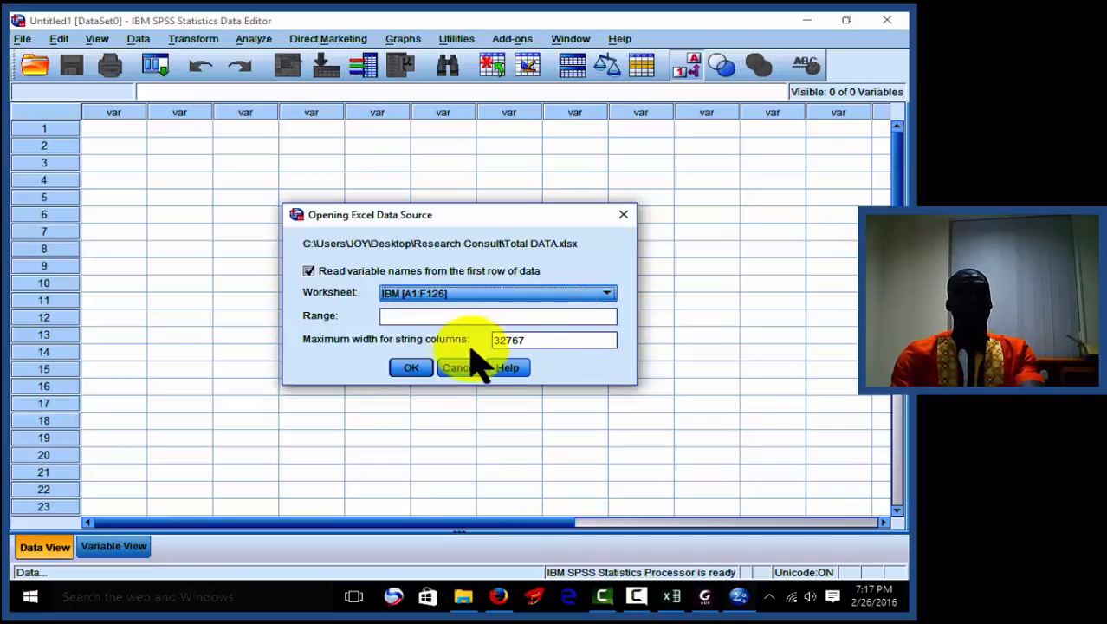
left_click(422, 370)
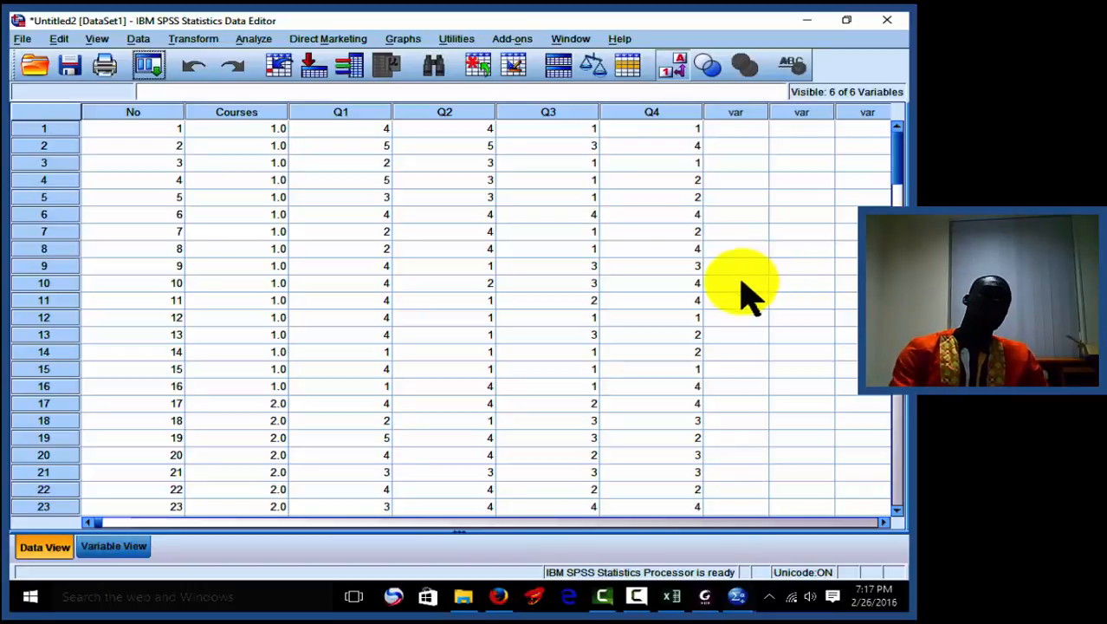
- Show the variable definitions and add the value label Midwife for code 1 of the Courses variable
left_click(123, 551)
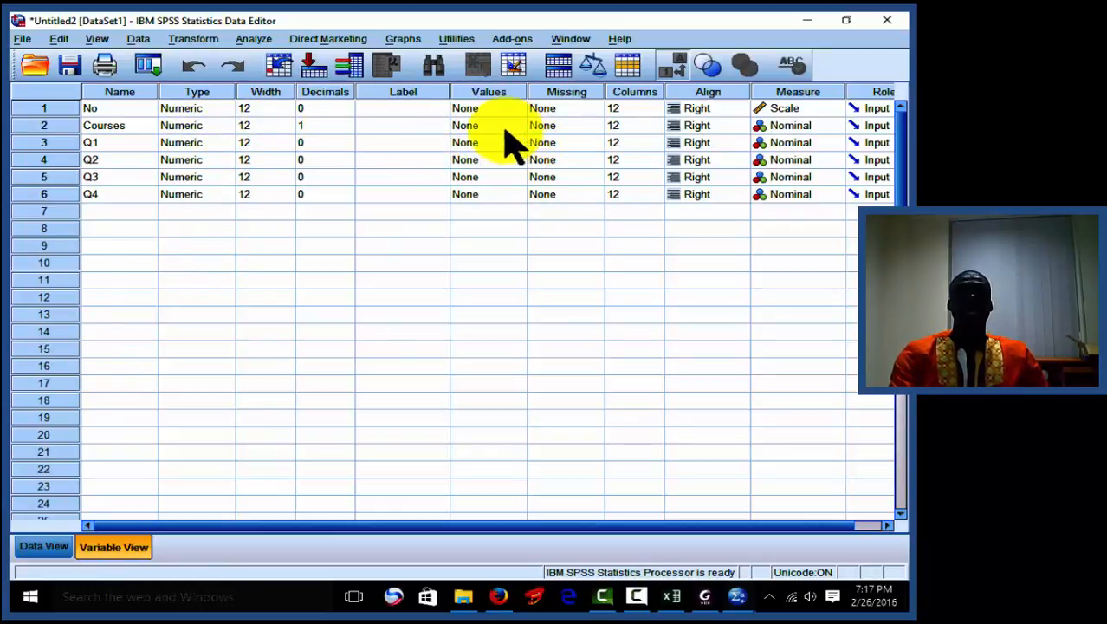
key("ctrl")
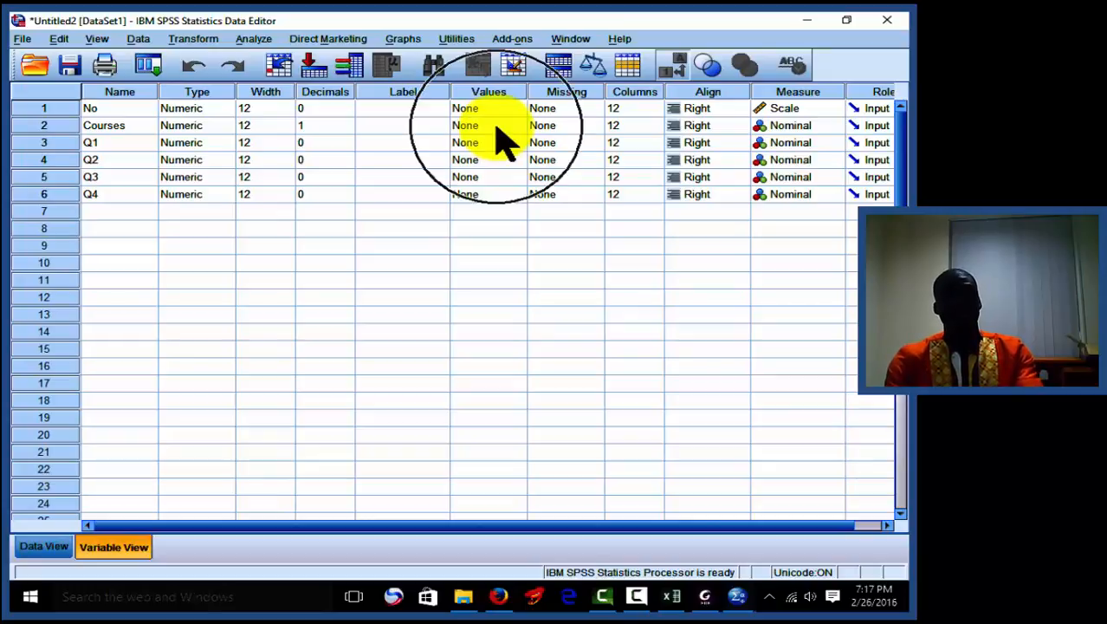
left_click(518, 124)
left_click(518, 124)
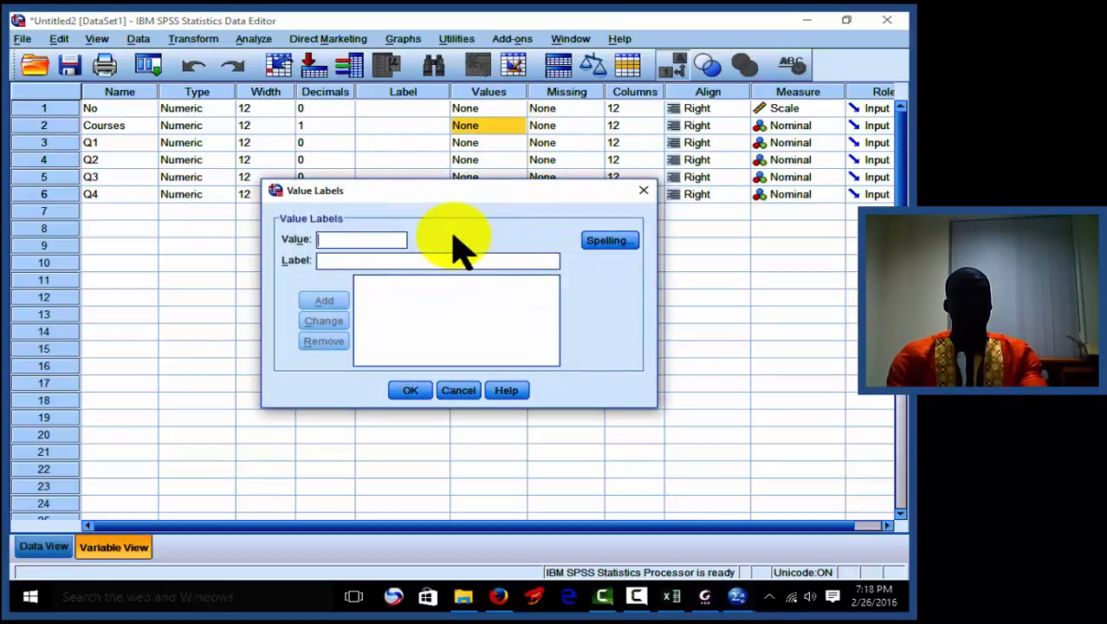
type("1")
left_click(441, 260)
type("M")
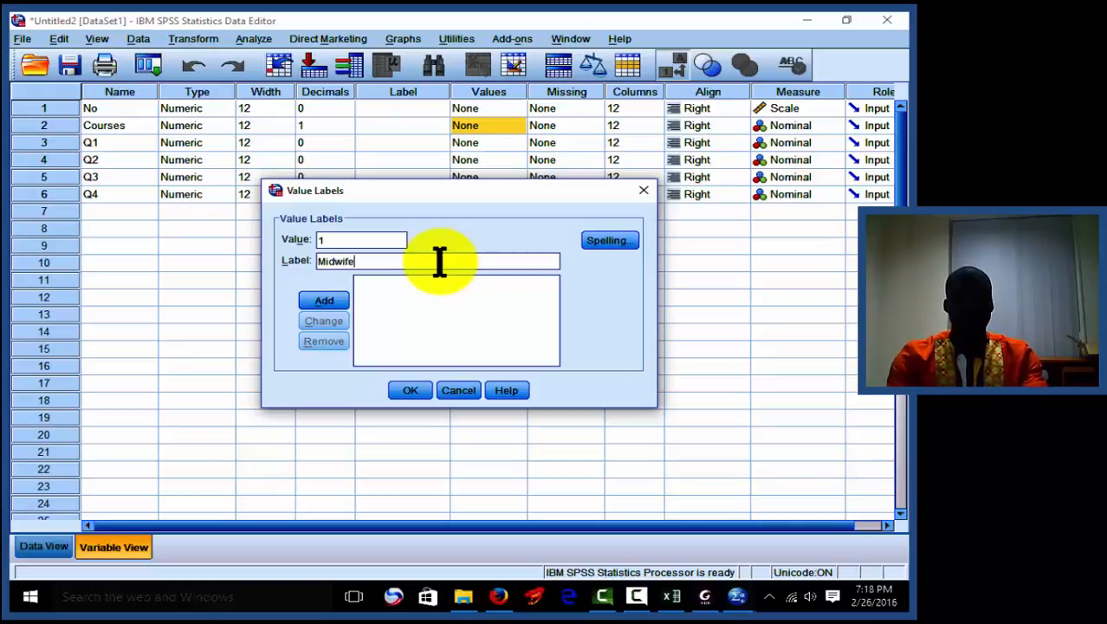
type("idwife")
left_click(334, 300)
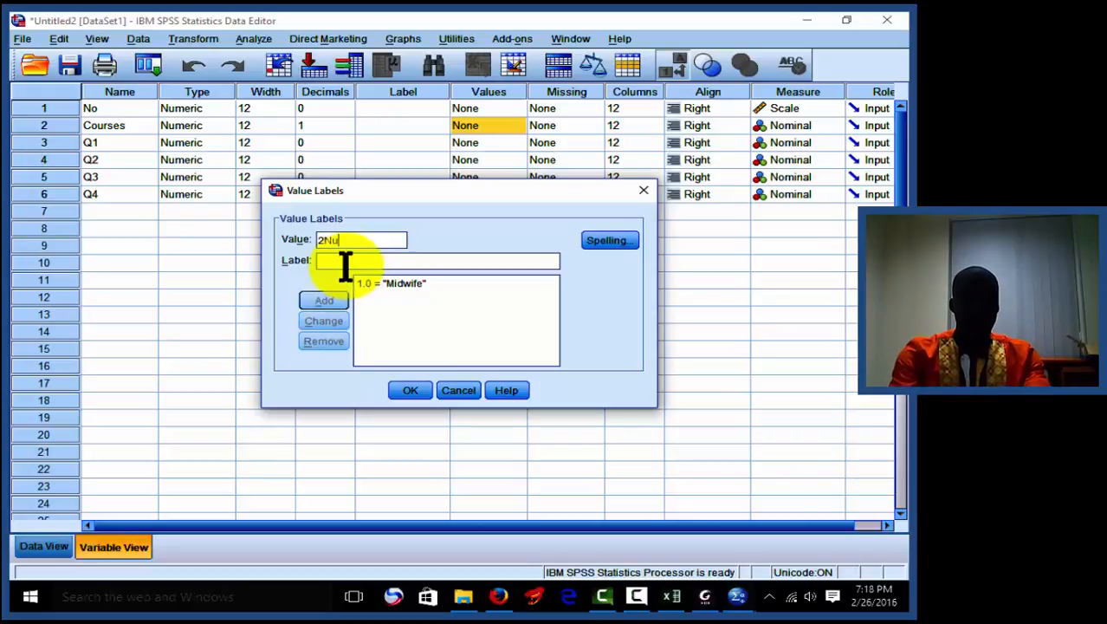
- Add the value label Nursing for code 2 of the Courses variable
key("BackSpace")
key("BackSpace")
key("BackSpace")
left_click(345, 263)
type("Nurs")
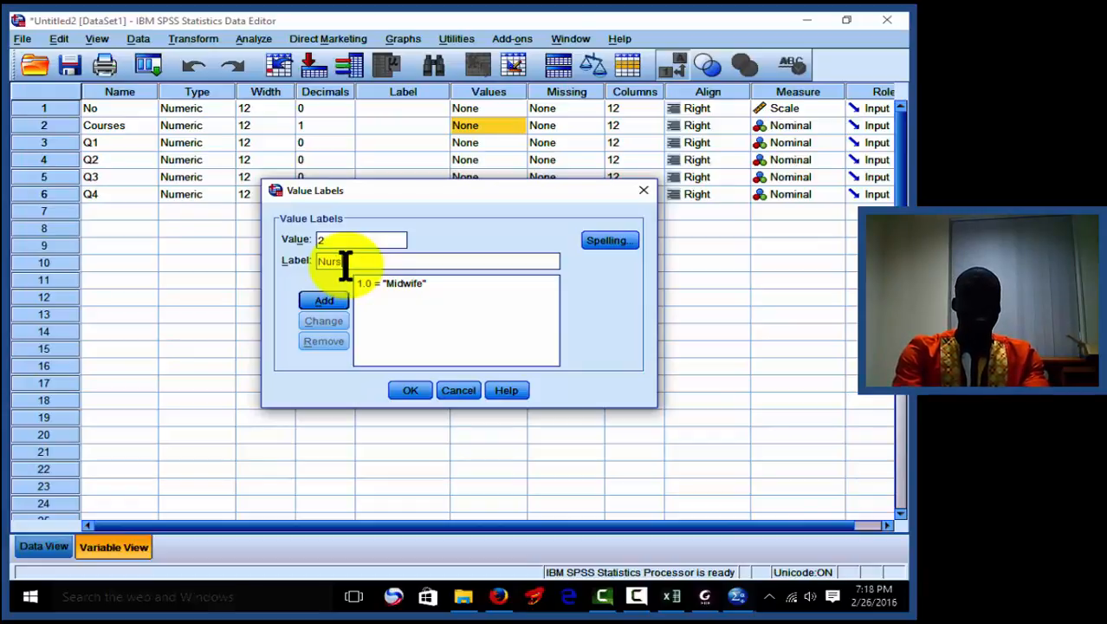
left_click(334, 301)
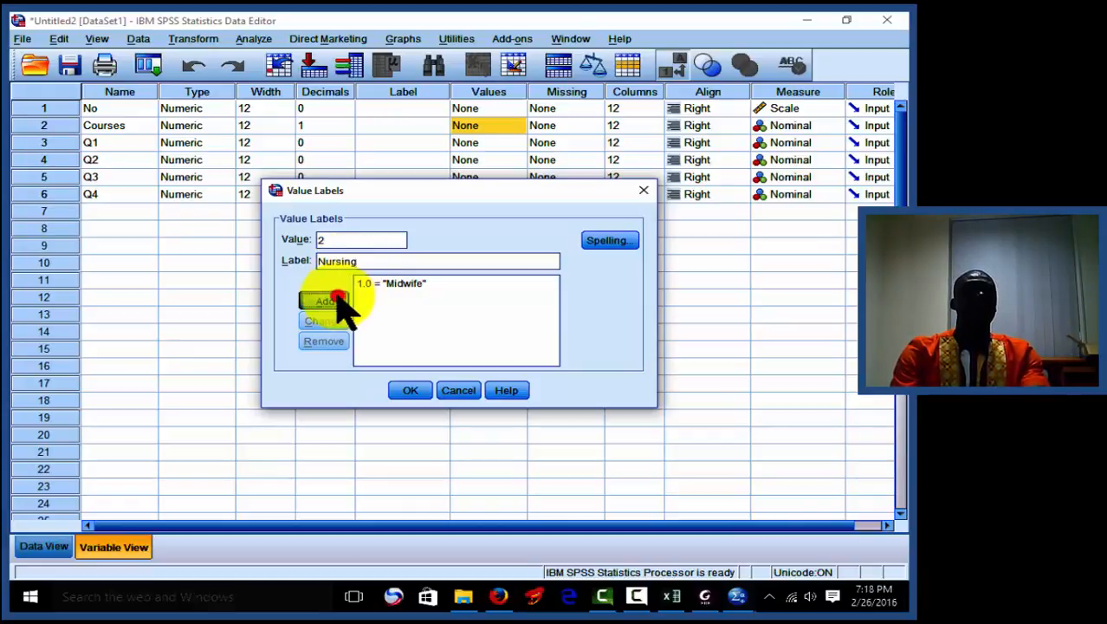
- Change the value label for code 1 of Courses to Midwifery
left_click(397, 284)
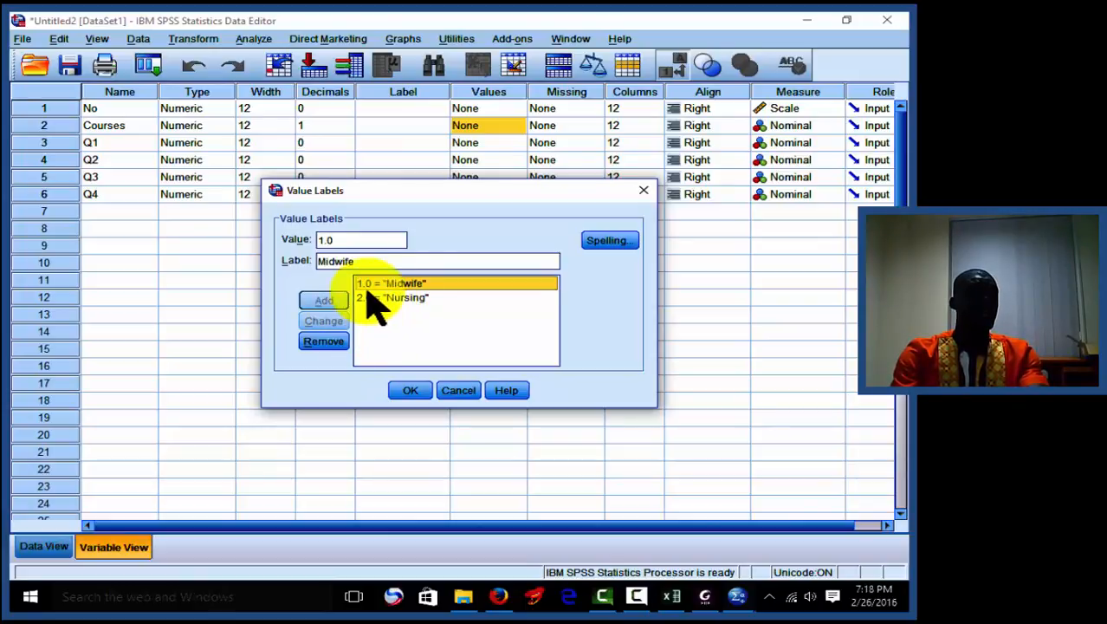
left_click(356, 260)
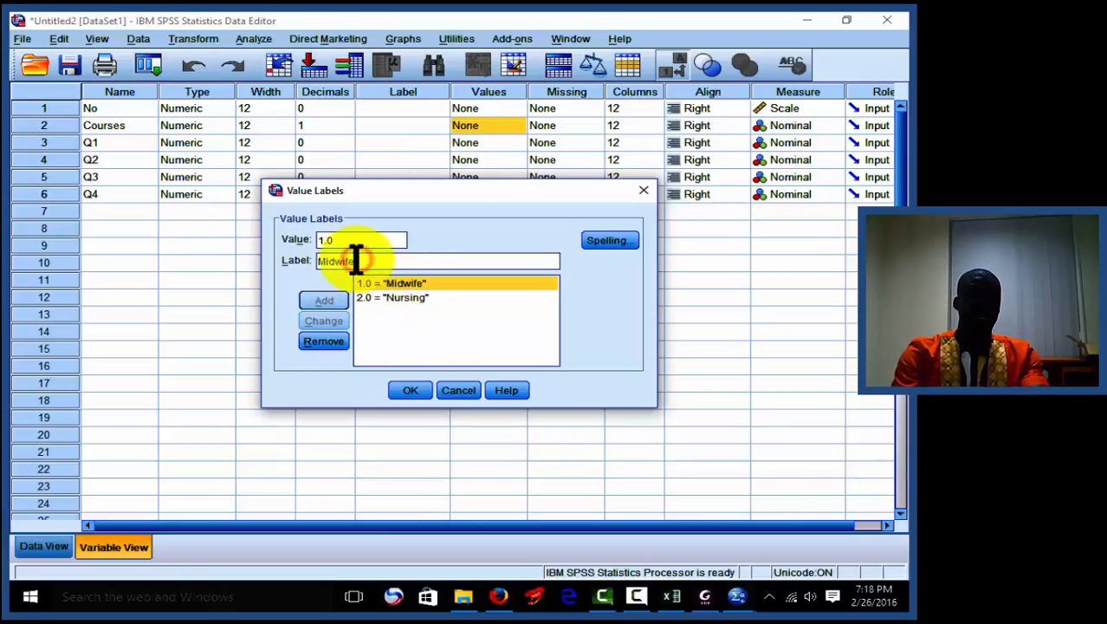
type("ry")
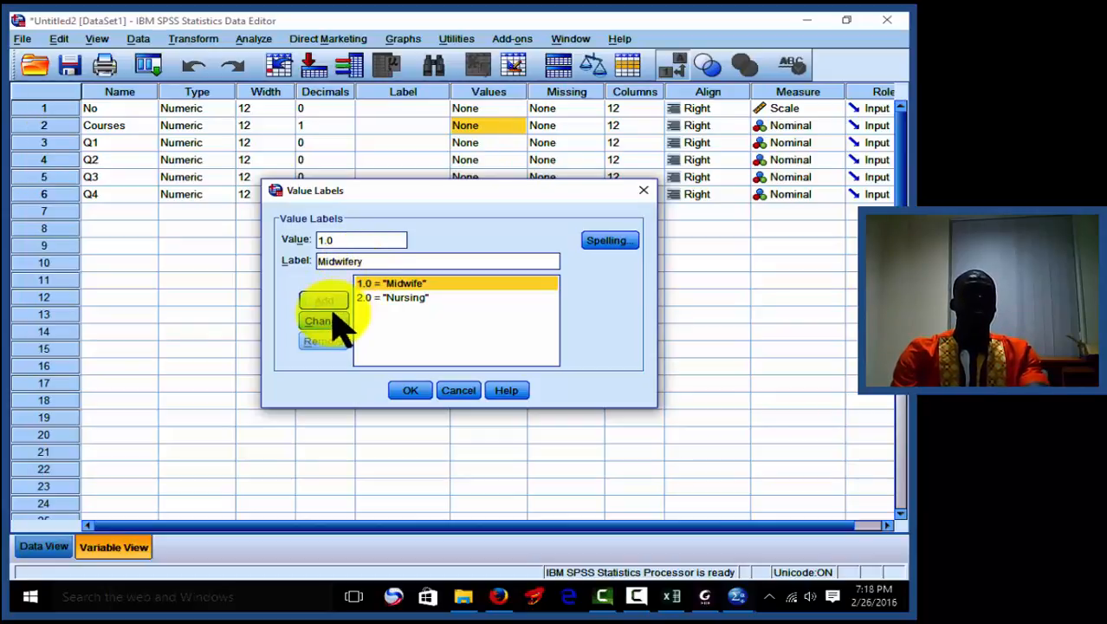
left_click(335, 320)
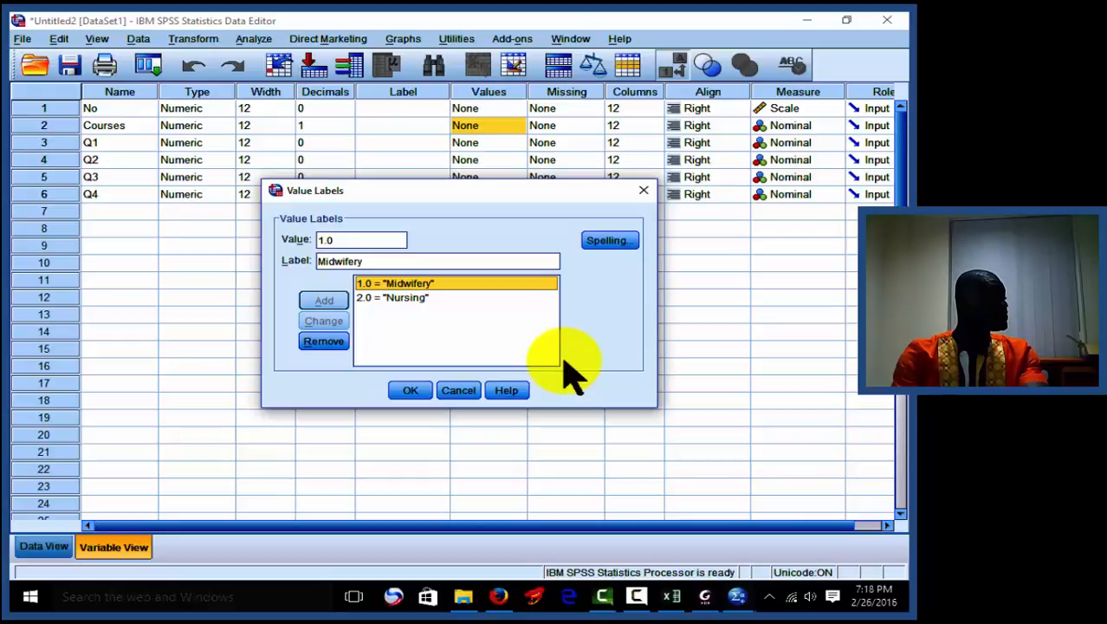
- Add the value label PA for code 3 of the Courses variable
left_click(379, 338)
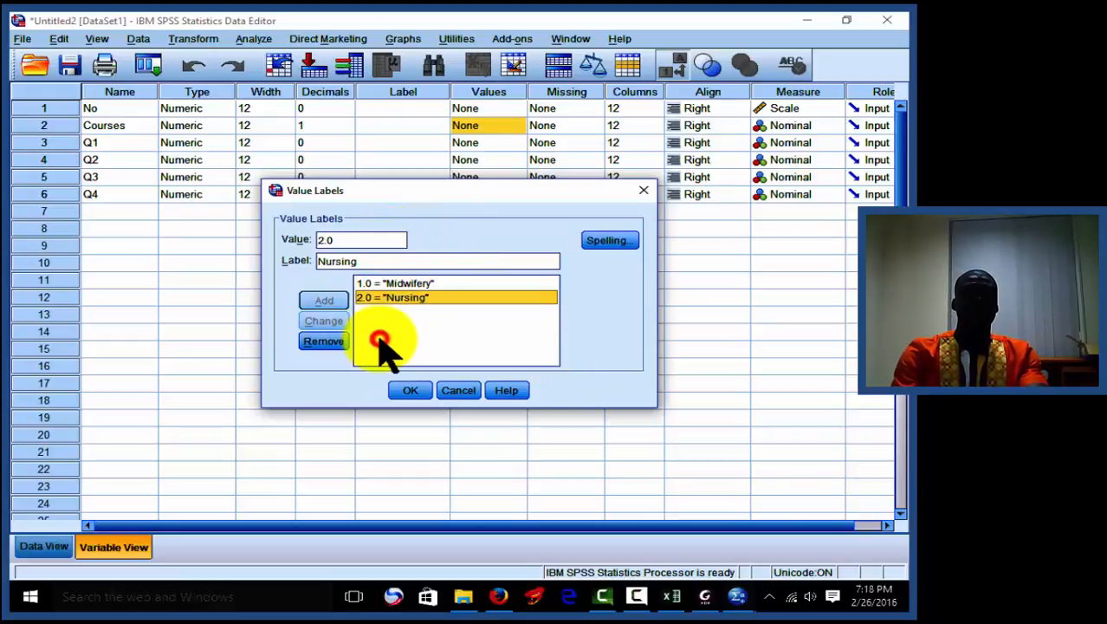
left_click(415, 324)
left_click(470, 318)
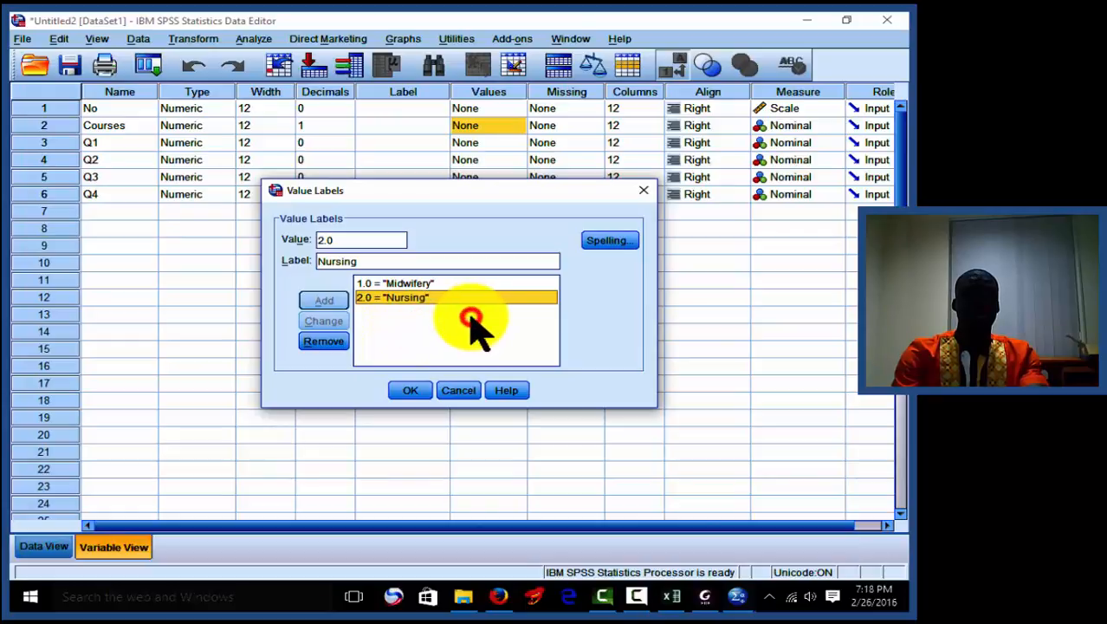
left_click(345, 240)
key("BackSpace")
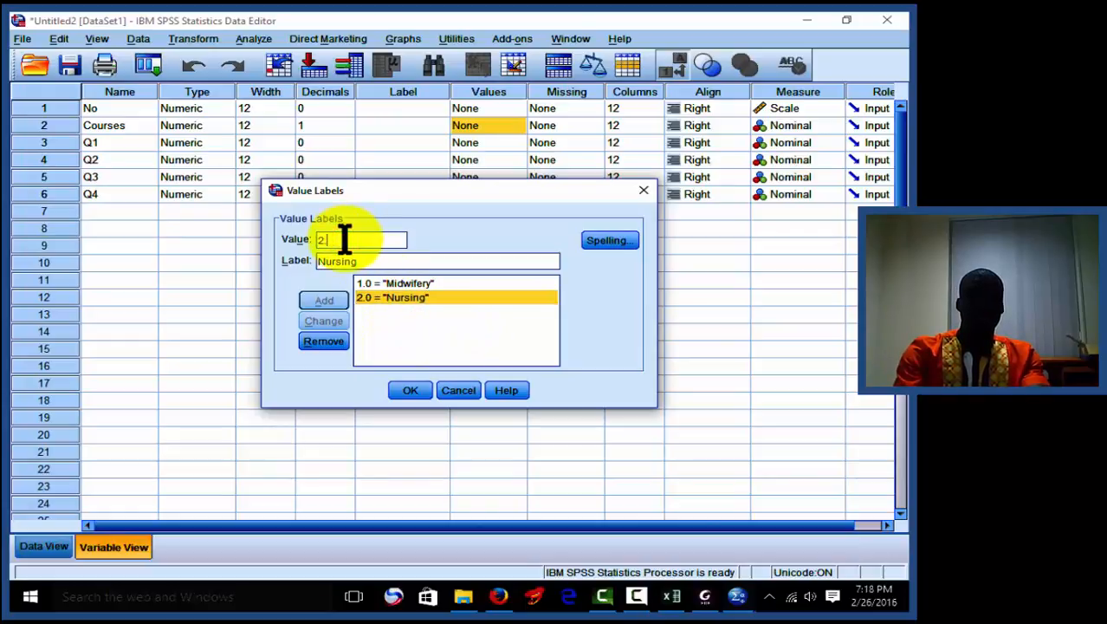
key("BackSpace")
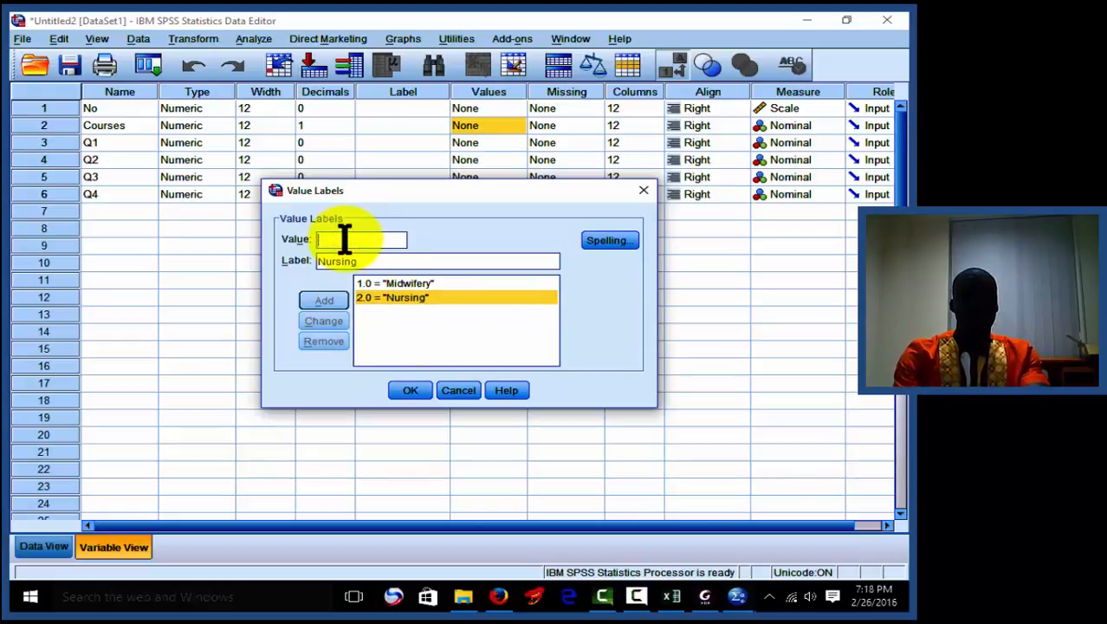
type("3")
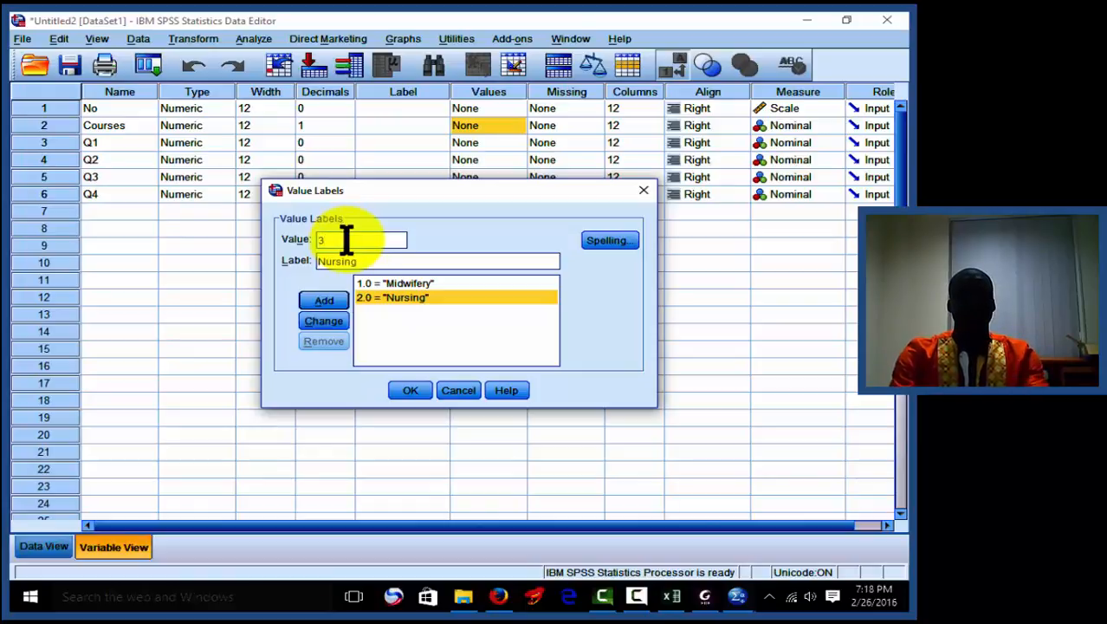
left_click(370, 262)
left_click_drag(370, 263, 288, 263)
type("PA")
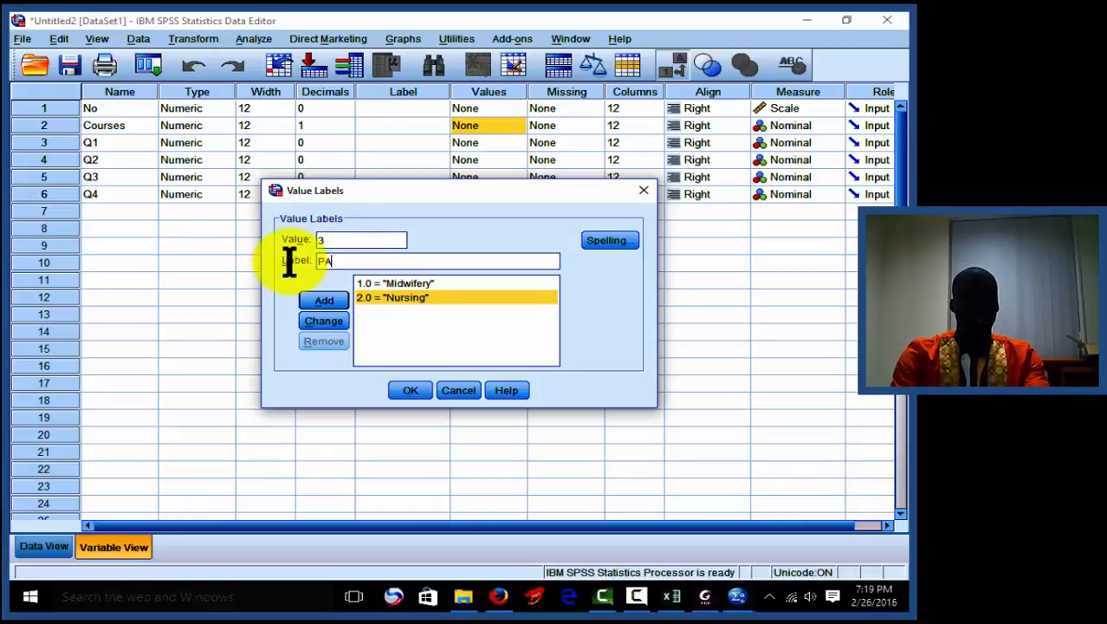
left_click(323, 301)
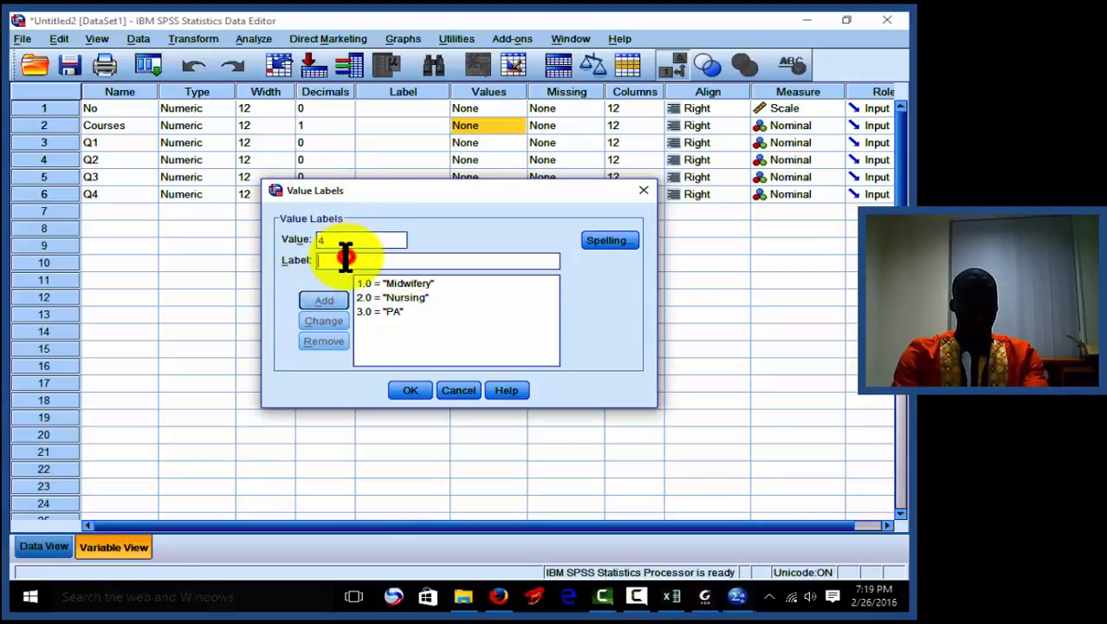
- Add the value label PH for code 4 of the Courses variable
type("P")
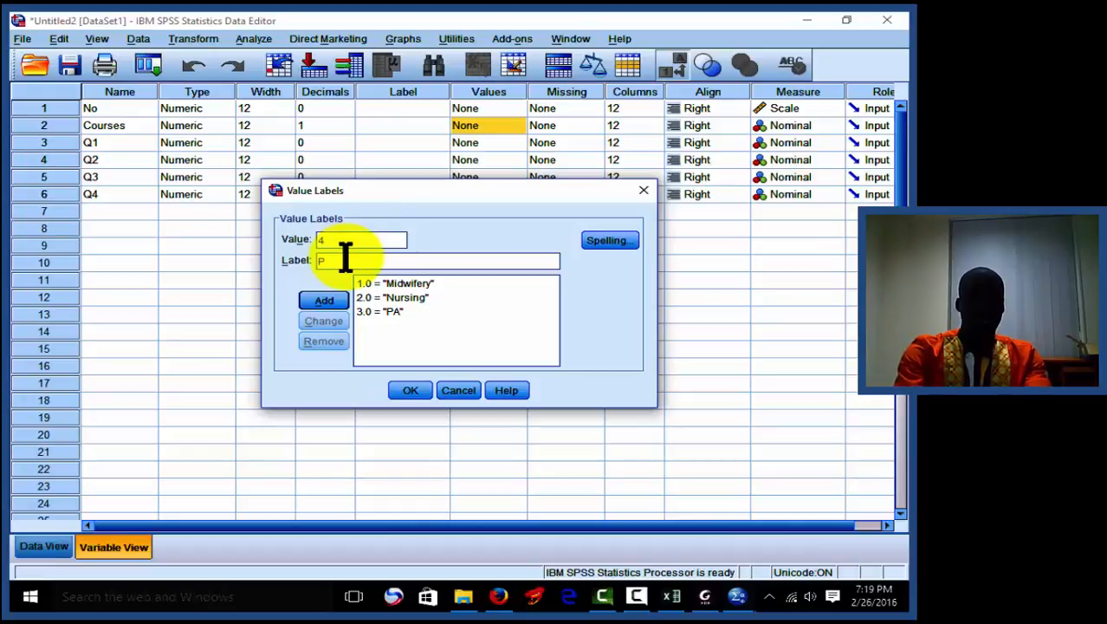
type("H")
left_click(322, 300)
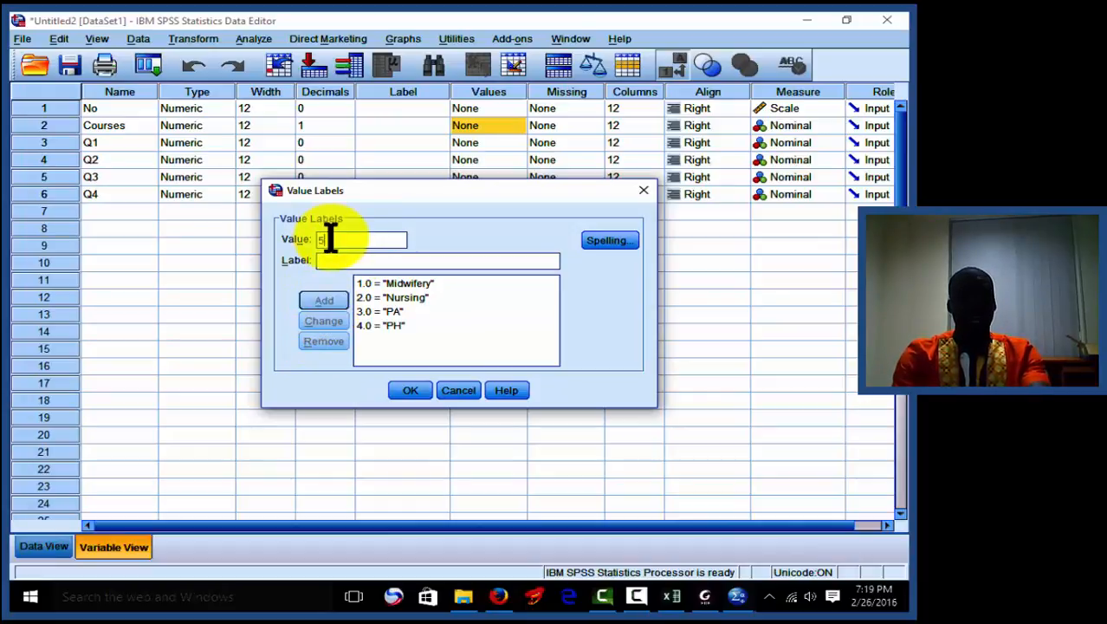
- Add the value label DIET for code 5 of the Courses variable
left_click(335, 260)
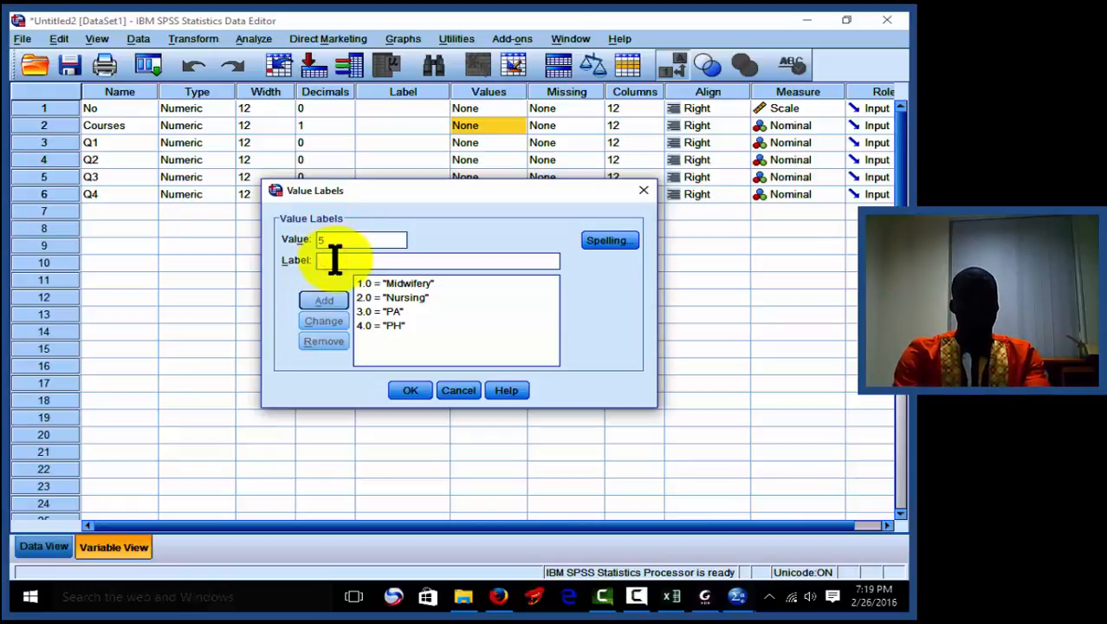
type("DIET")
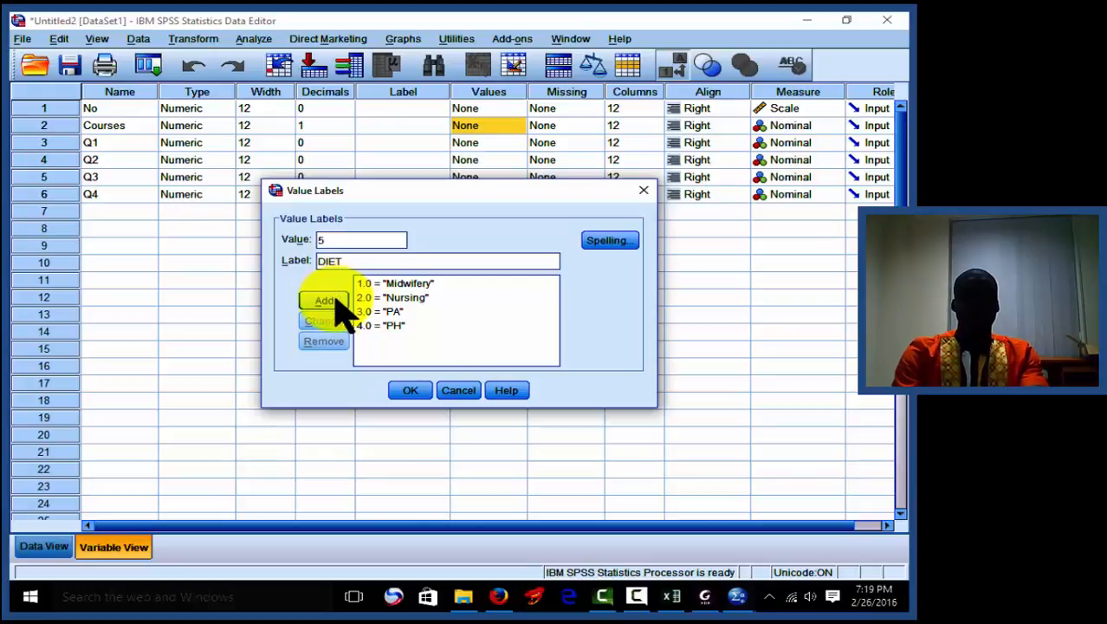
left_click(336, 300)
- Add the value label Medlab for code 6 of Courses and apply the set of Courses labels
left_click(345, 244)
type("6")
left_click(342, 259)
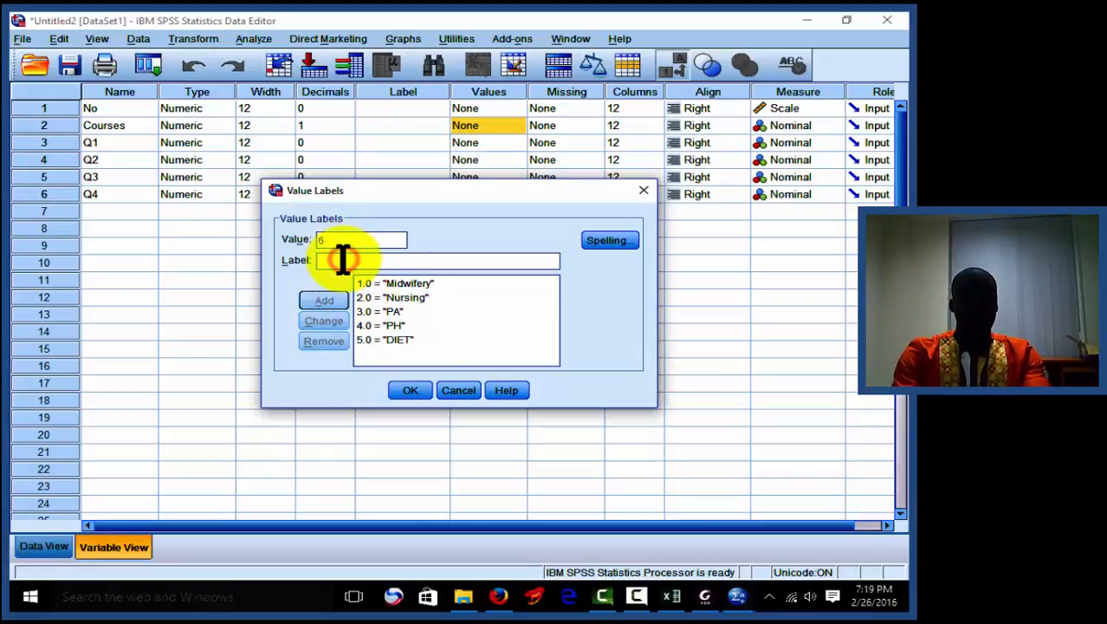
type("Med")
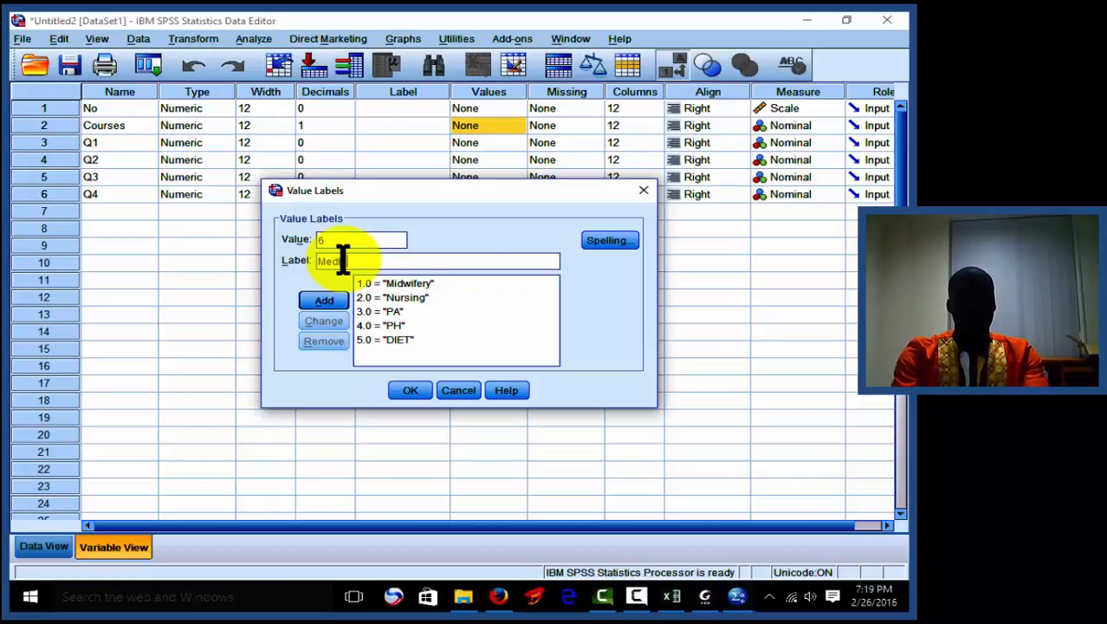
type("lab")
left_click(324, 300)
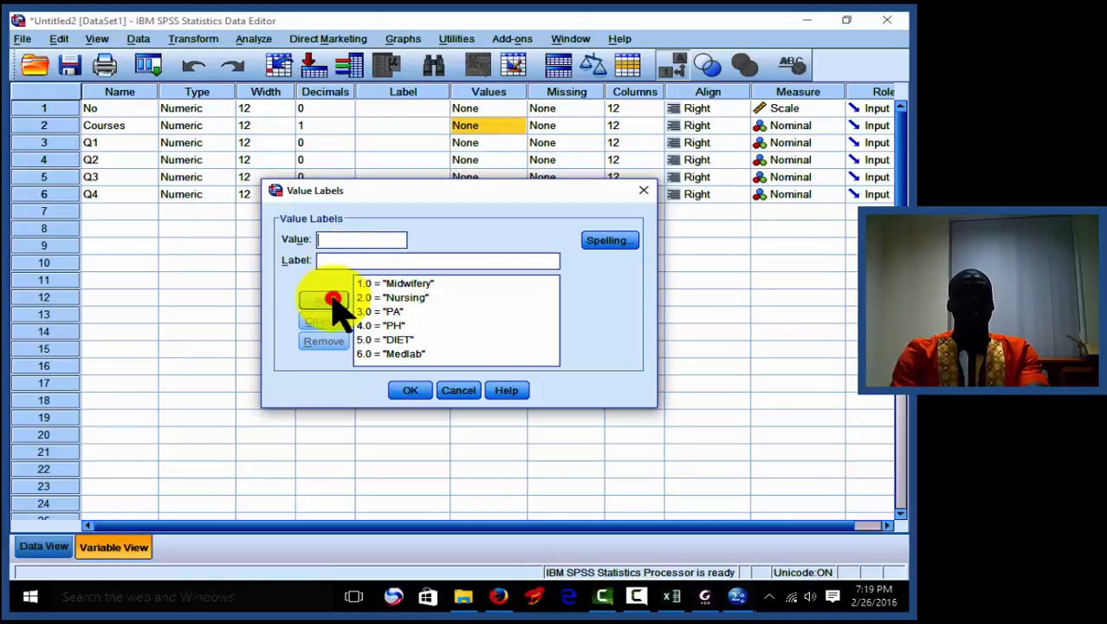
left_click(415, 394)
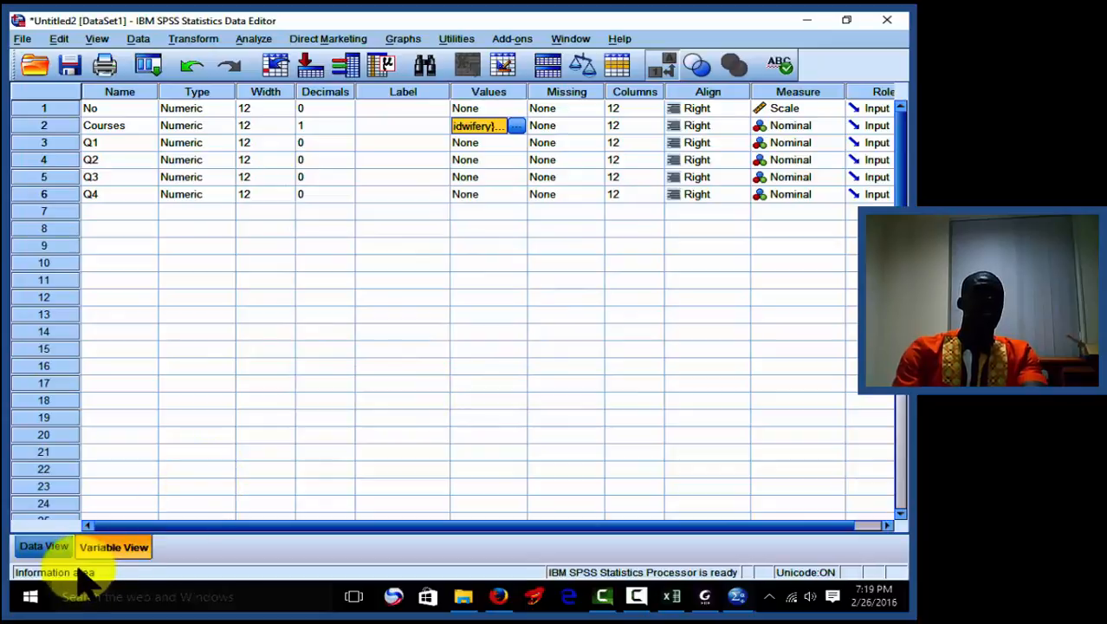
- Check the Courses labels in the data grid by switching the display between value labels and numeric codes
left_click(45, 549)
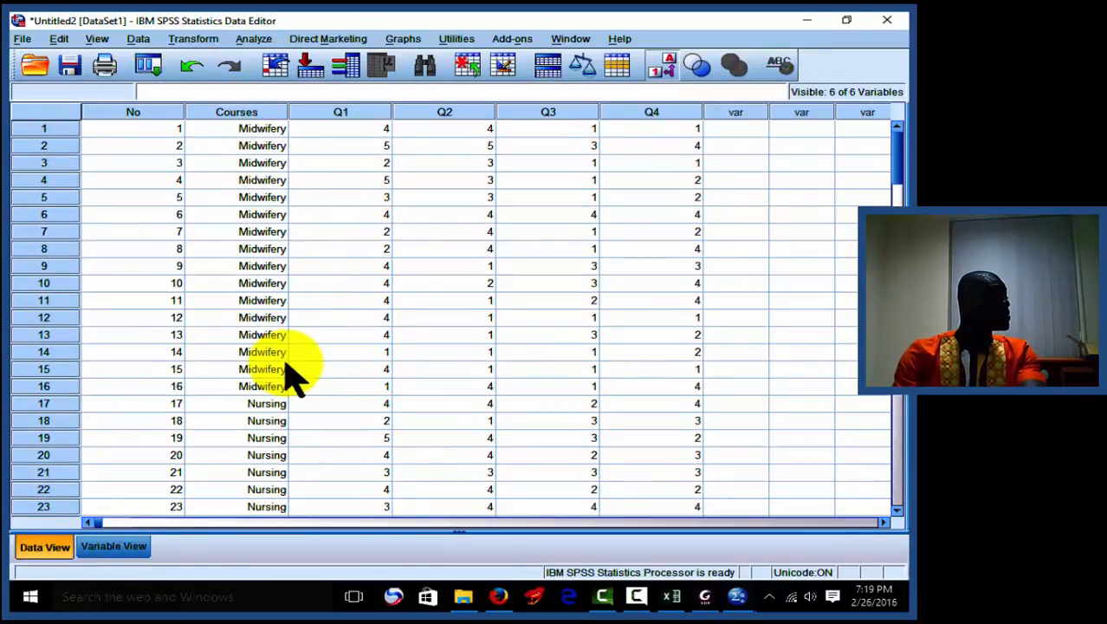
left_click(670, 67)
left_click(671, 69)
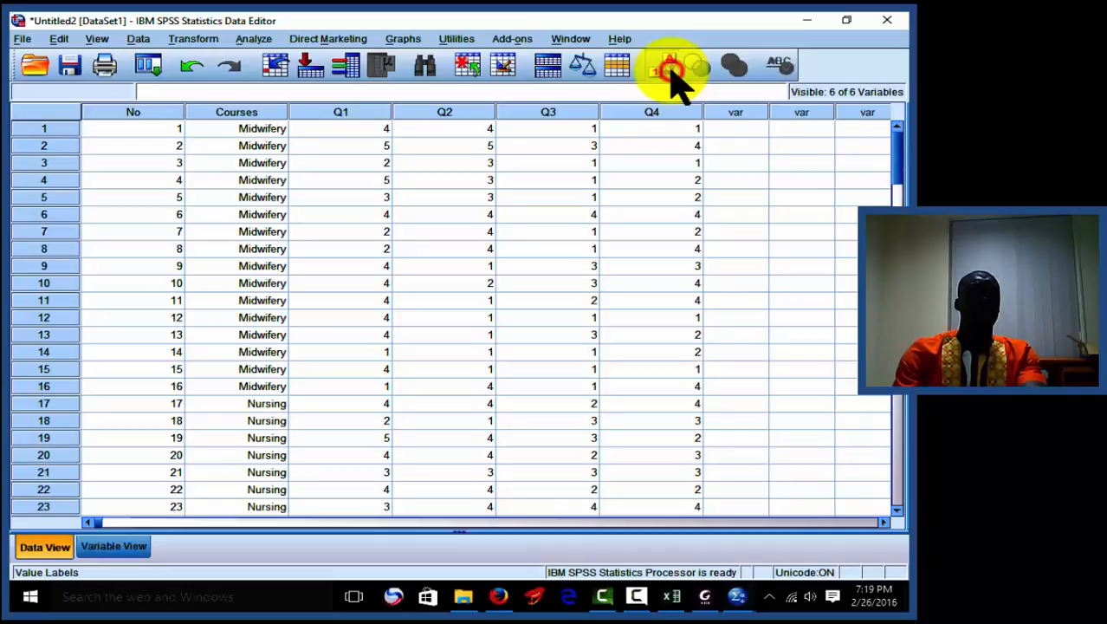
left_click(672, 69)
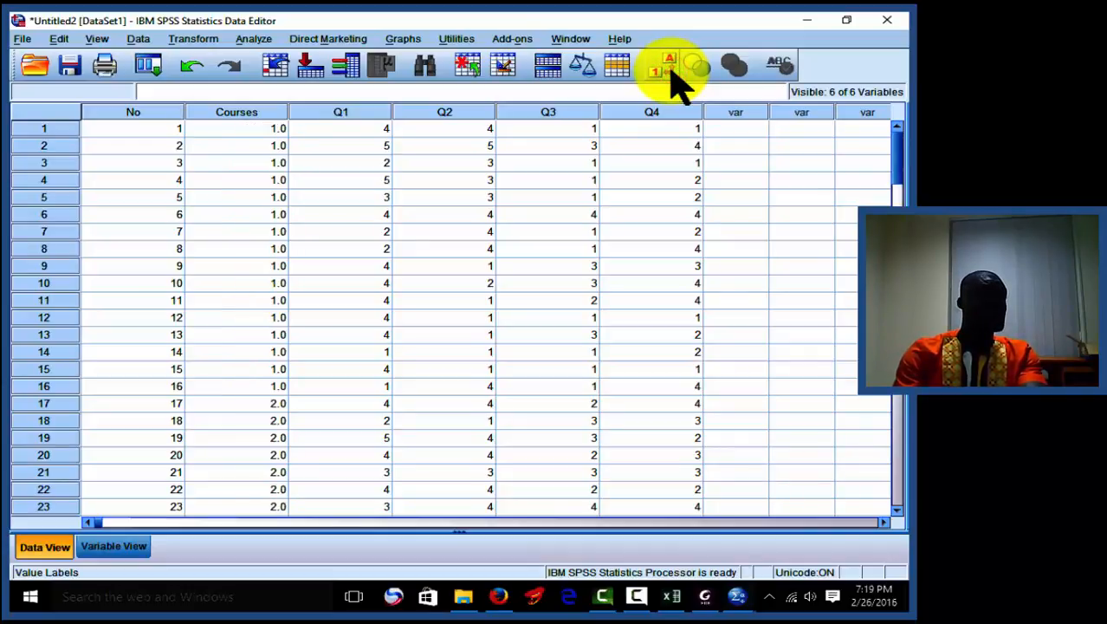
- Open the value labels of the Q1 variable and add the label SD for code 1
left_click(114, 547)
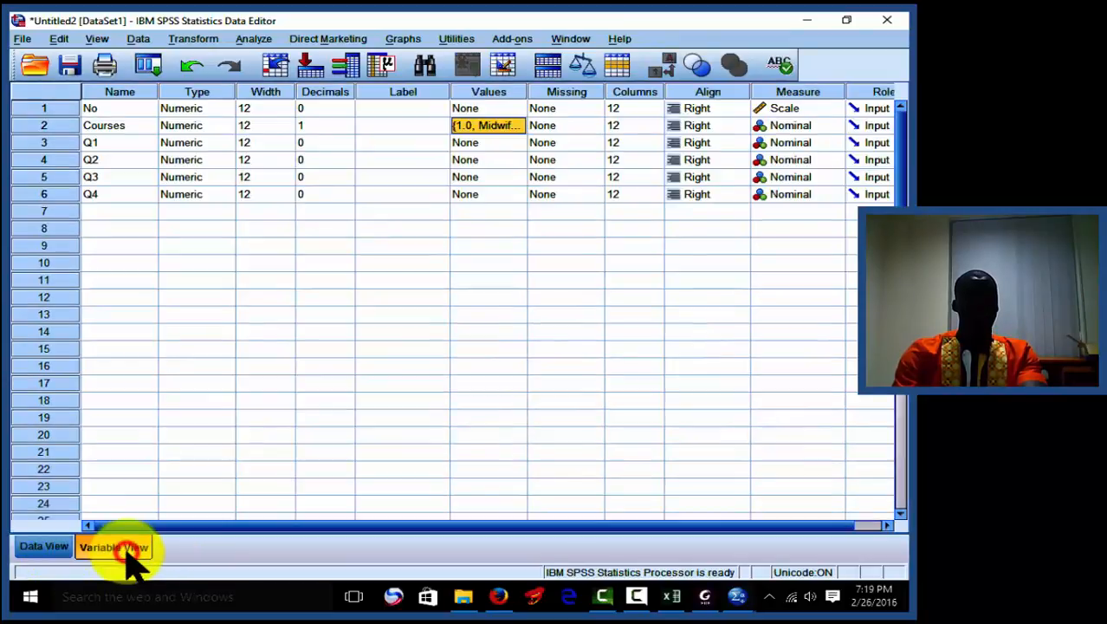
left_click(511, 142)
left_click(518, 142)
type("1")
left_click(411, 260)
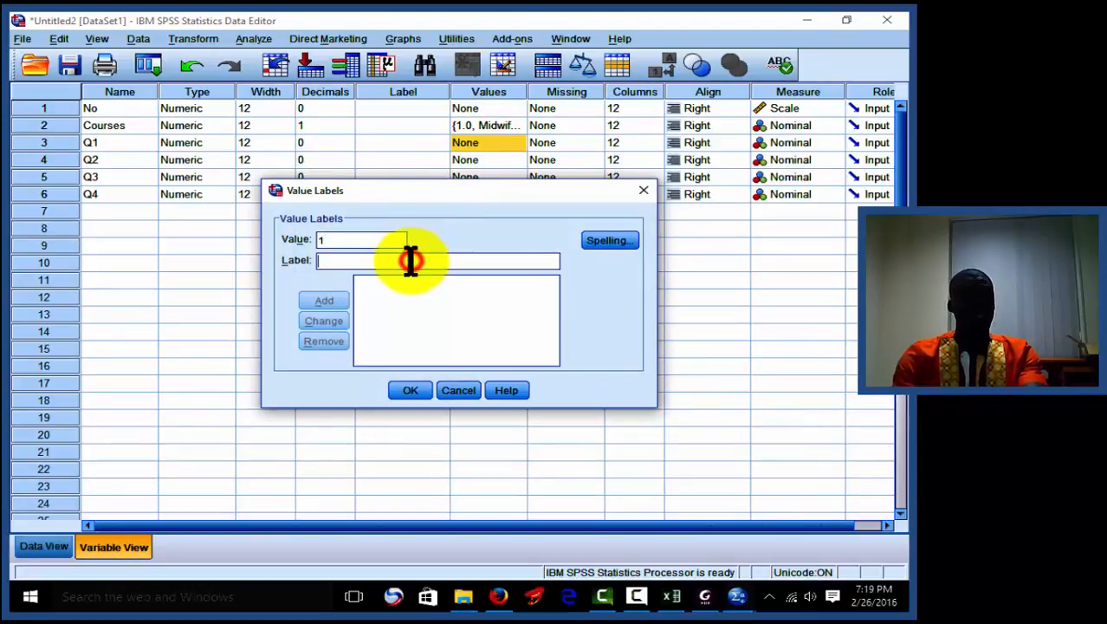
type("S")
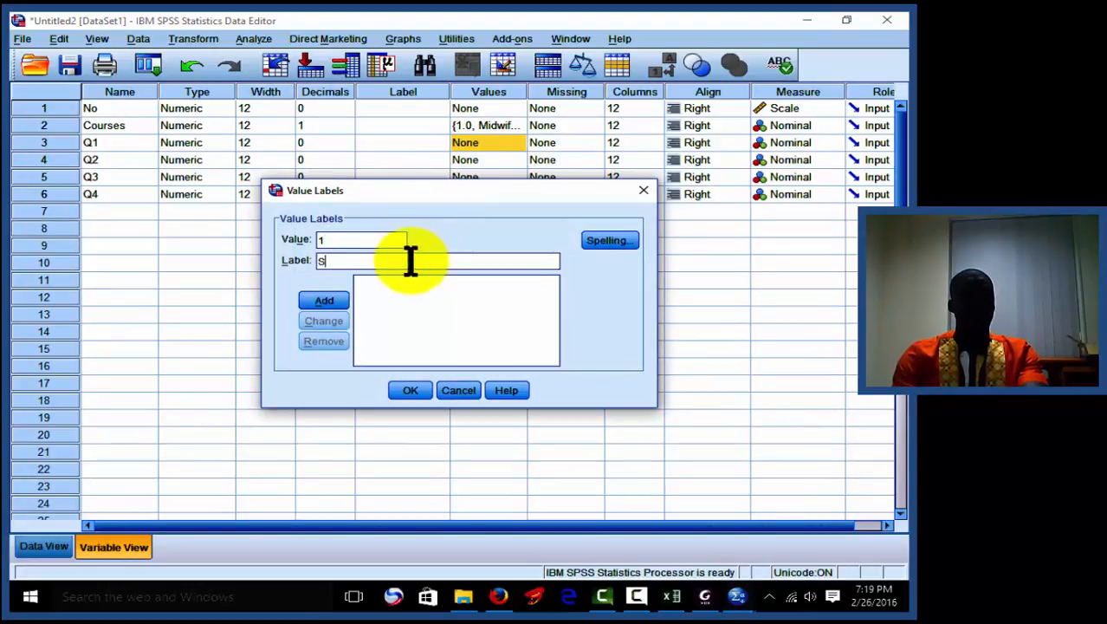
type("D")
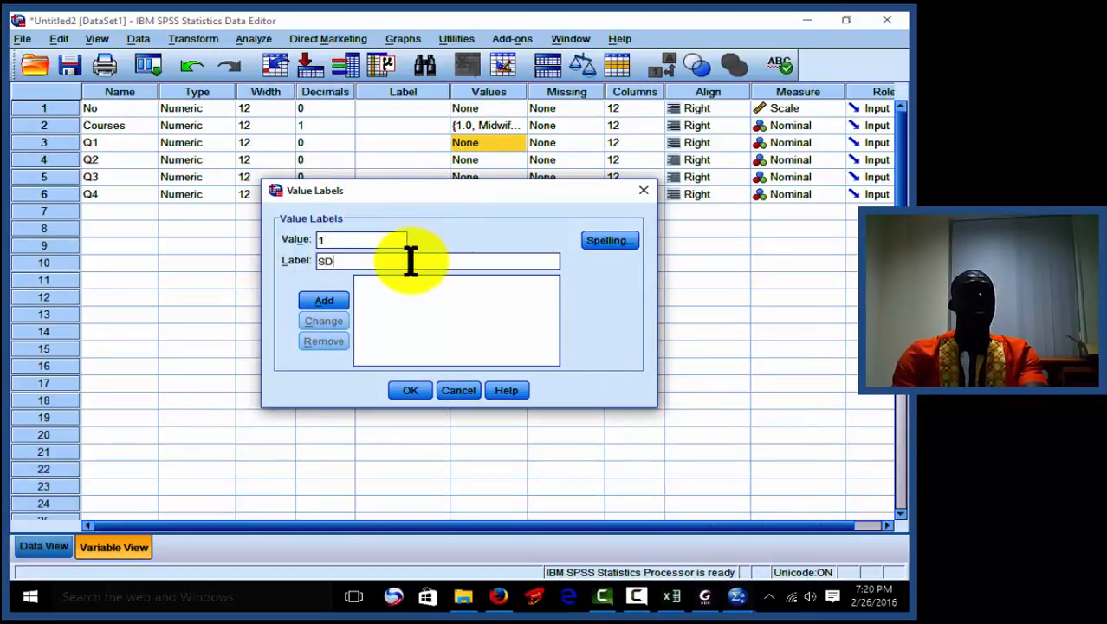
left_click(347, 301)
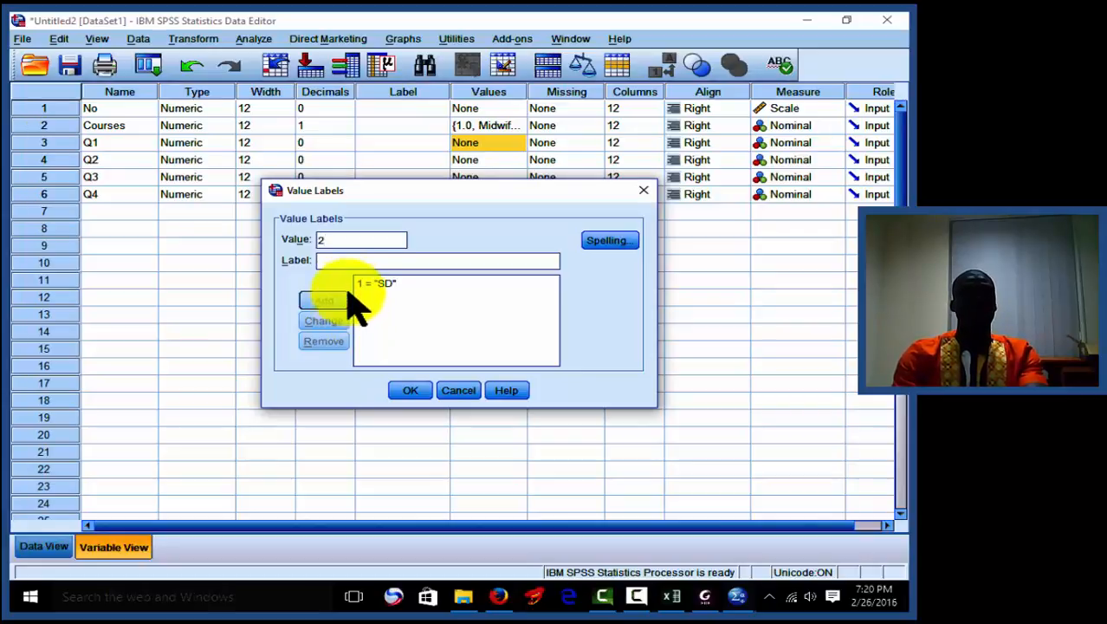
- Add the Q1 value labels D for code 2 and TS for code 3
left_click(350, 265)
type("D")
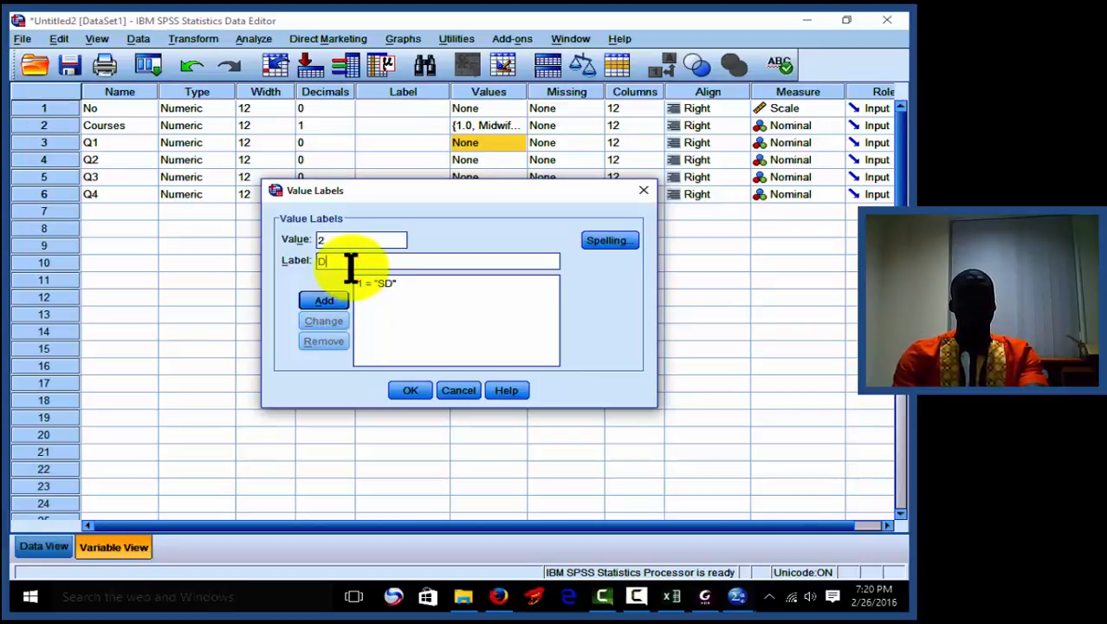
left_click(337, 301)
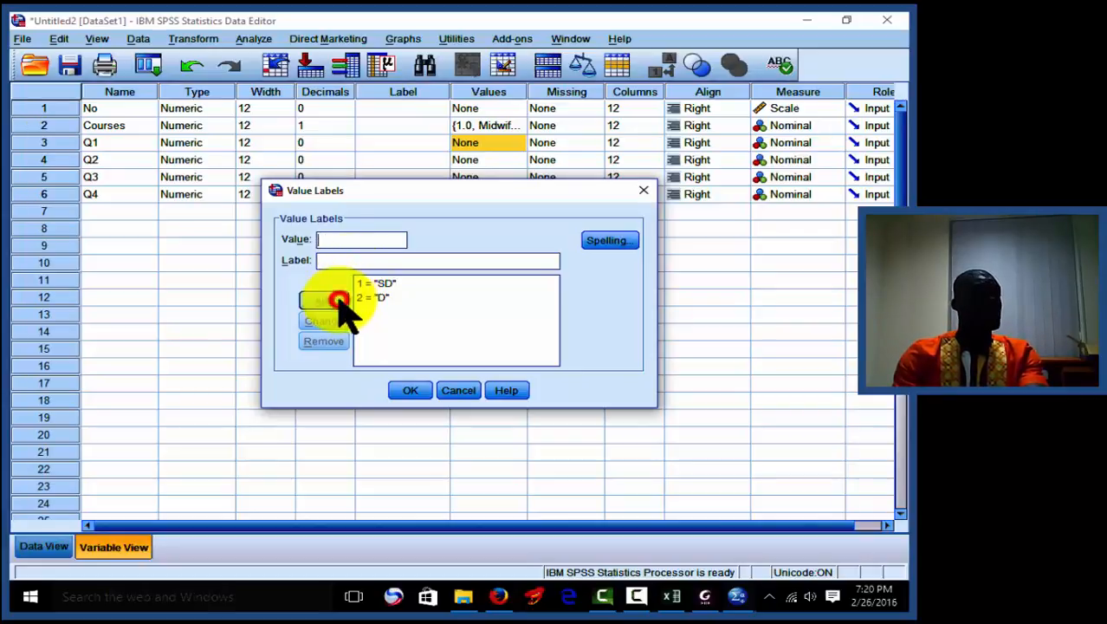
left_click(338, 241)
type("3")
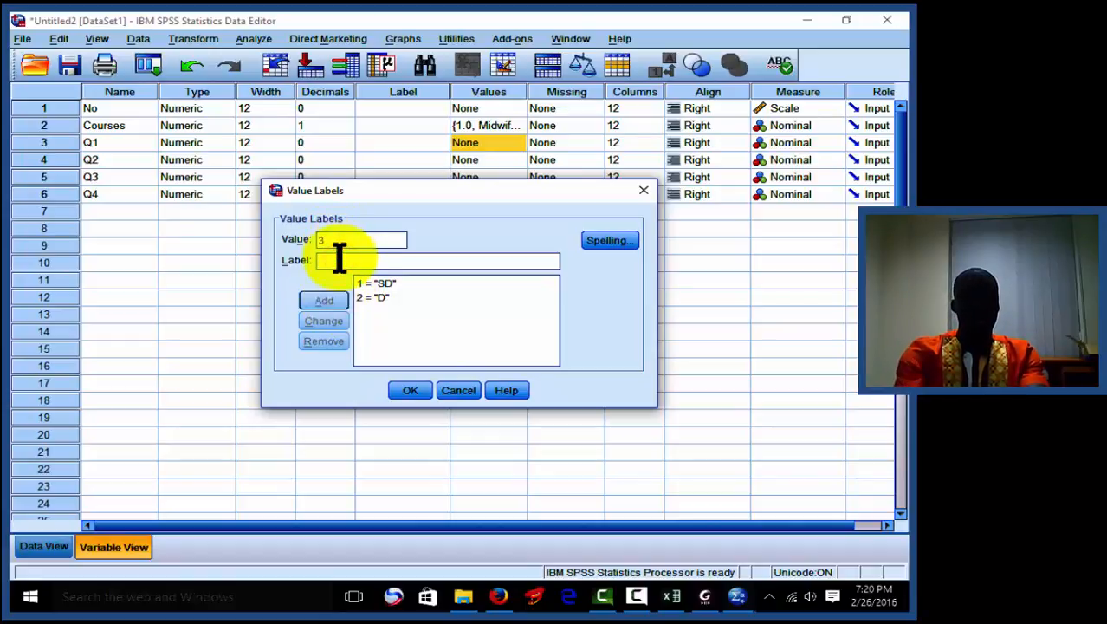
left_click(340, 258)
type("T")
left_click(329, 300)
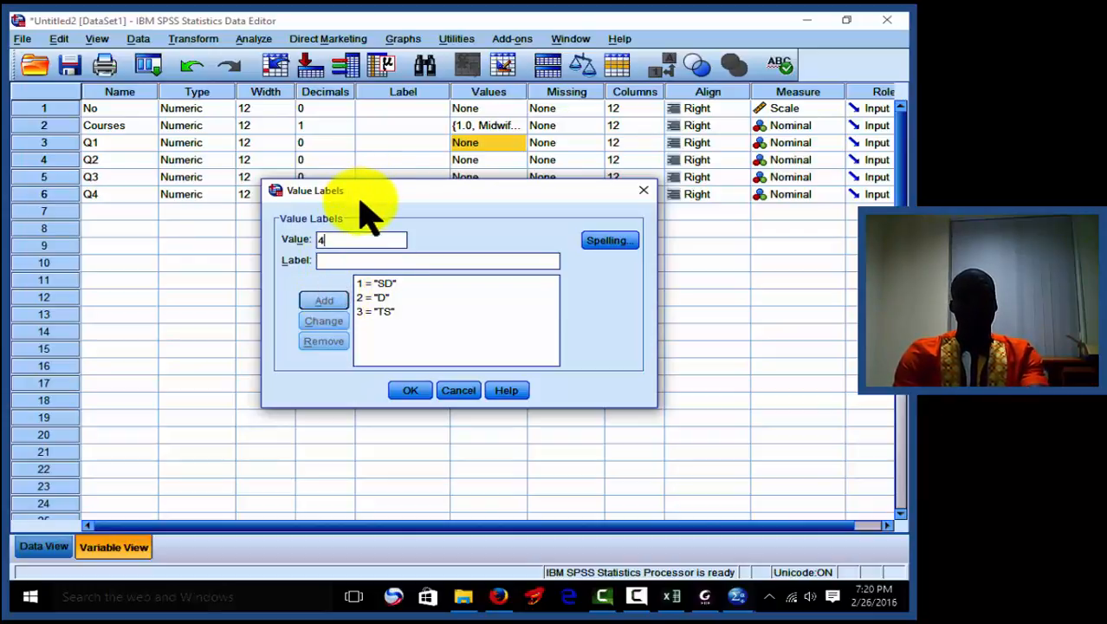
- Add the Q1 value labels A for code 4 and SA for code 5, and apply the label set
type("4")
left_click(344, 260)
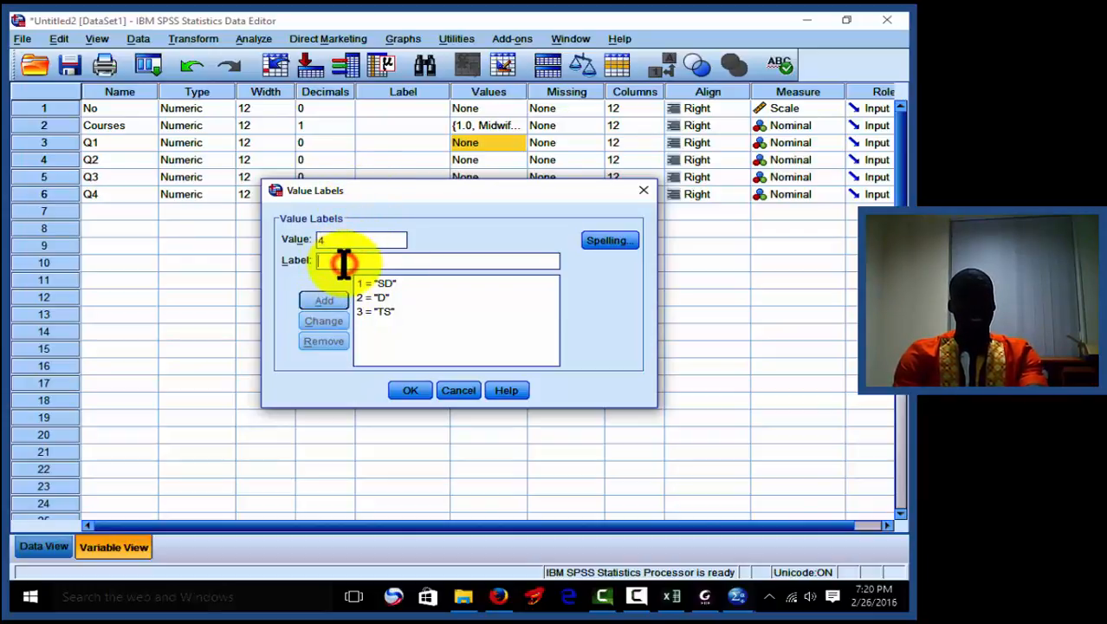
type("A")
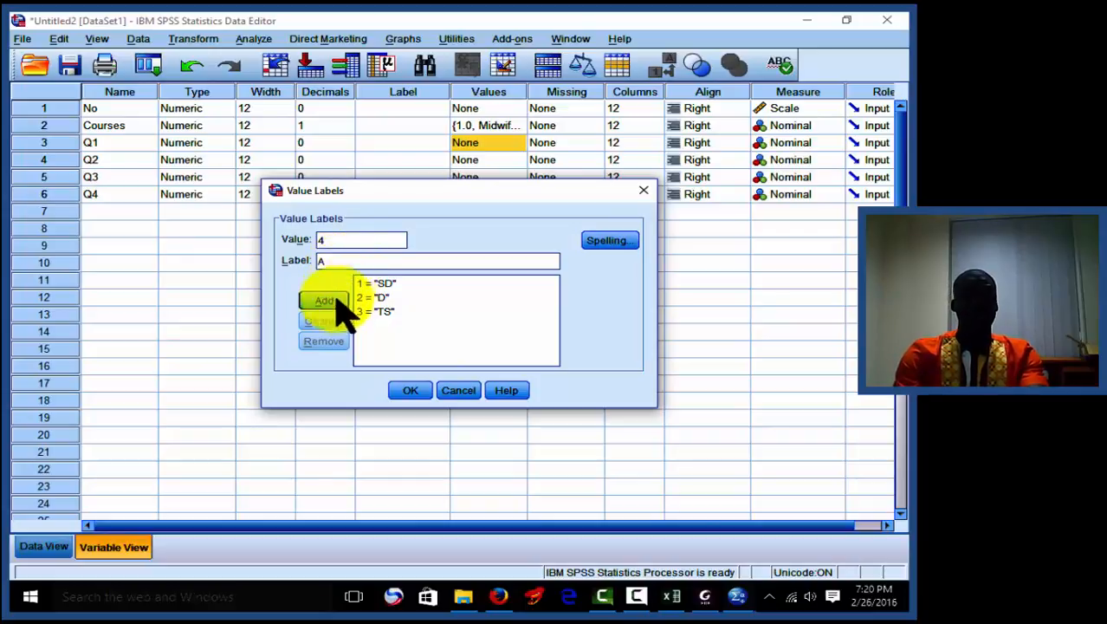
left_click(326, 300)
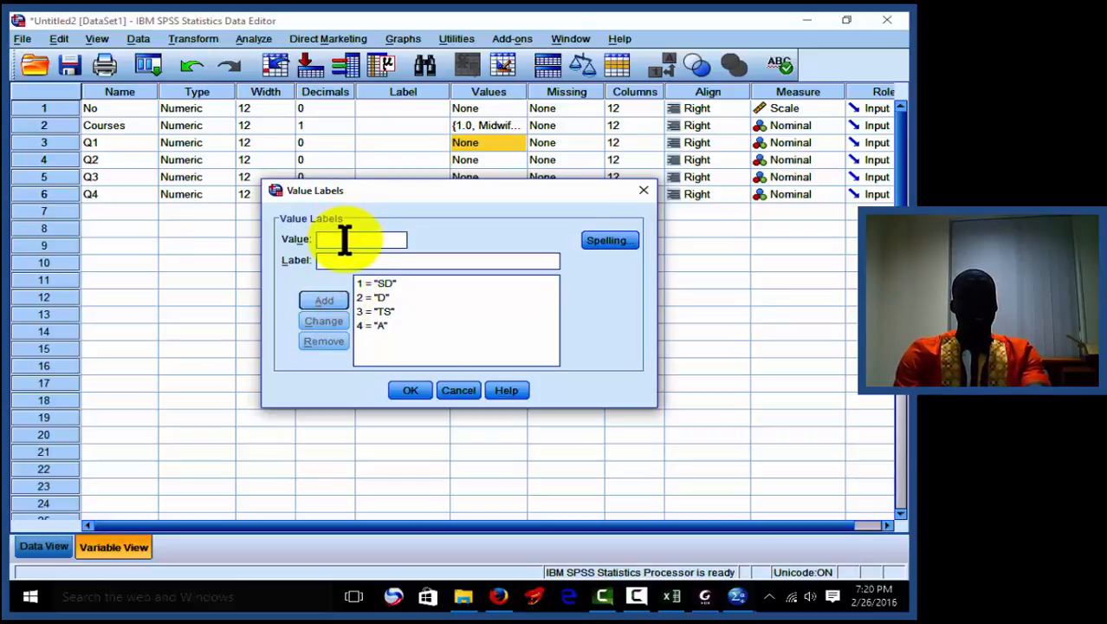
type("5")
left_click(342, 259)
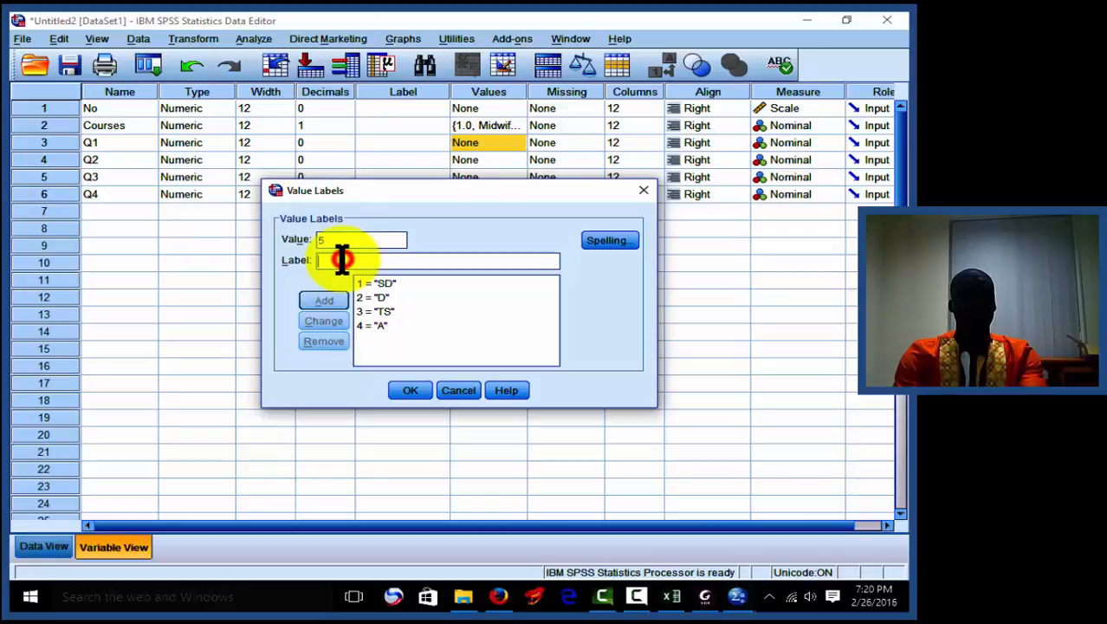
type("S")
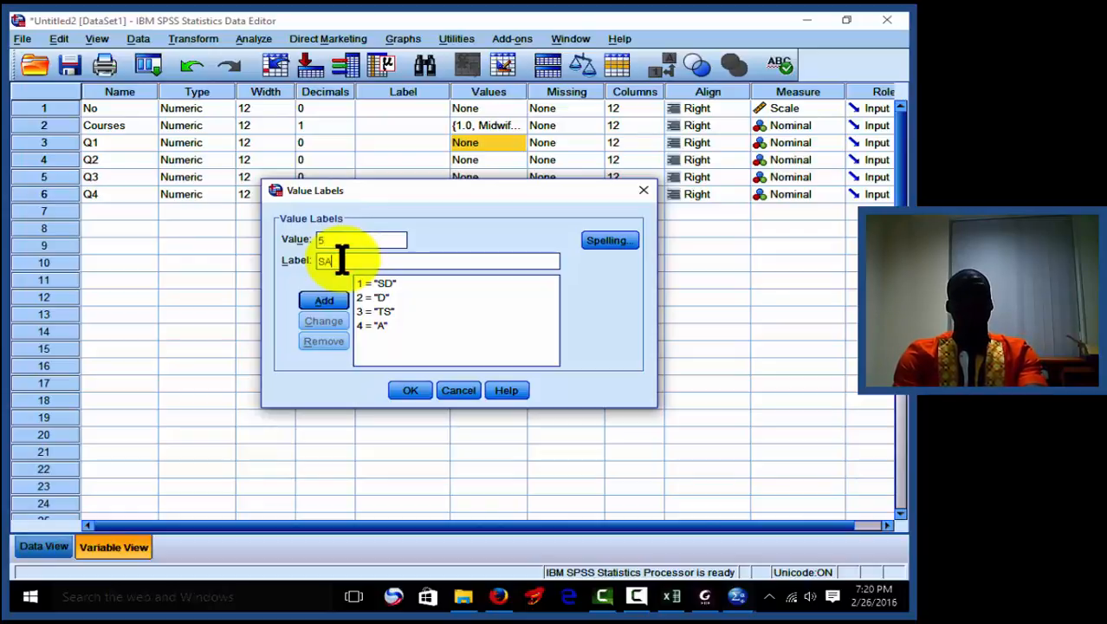
type("A")
left_click(331, 299)
left_click(409, 392)
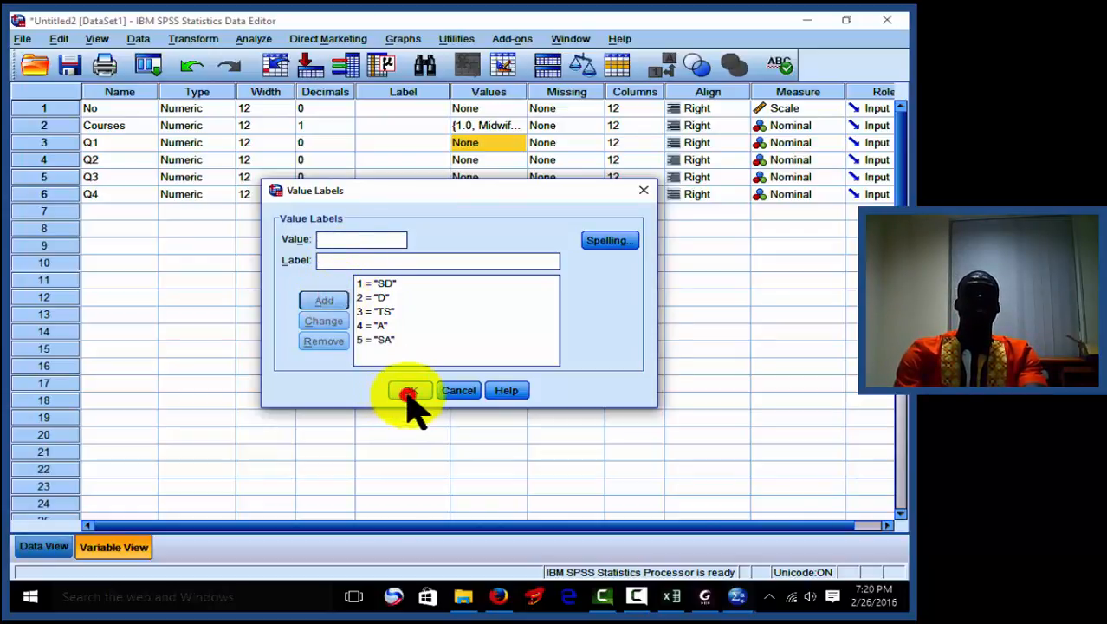
- Copy the value labels of Q1 to the variables Q2, Q3 and Q4
left_click(491, 145)
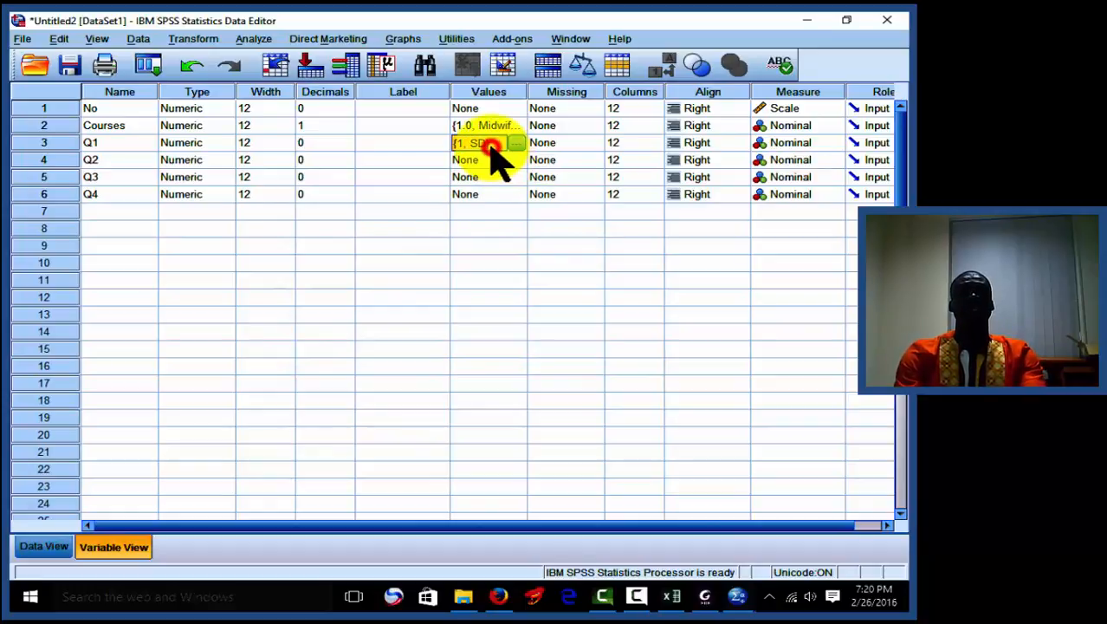
left_click_drag(491, 156, 494, 189)
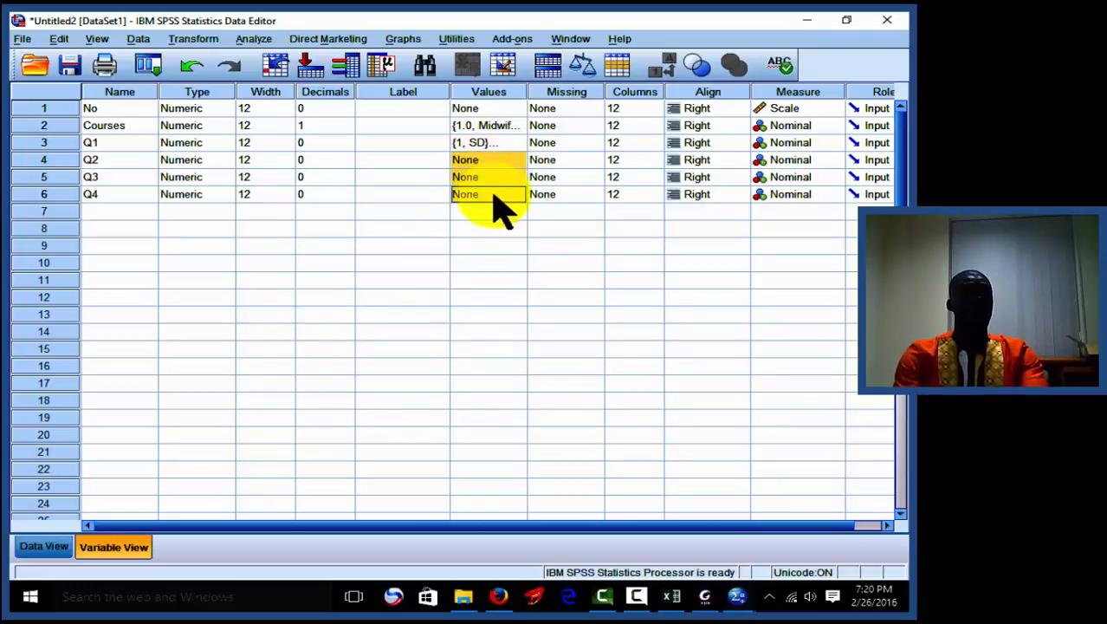
key("ctrl+v")
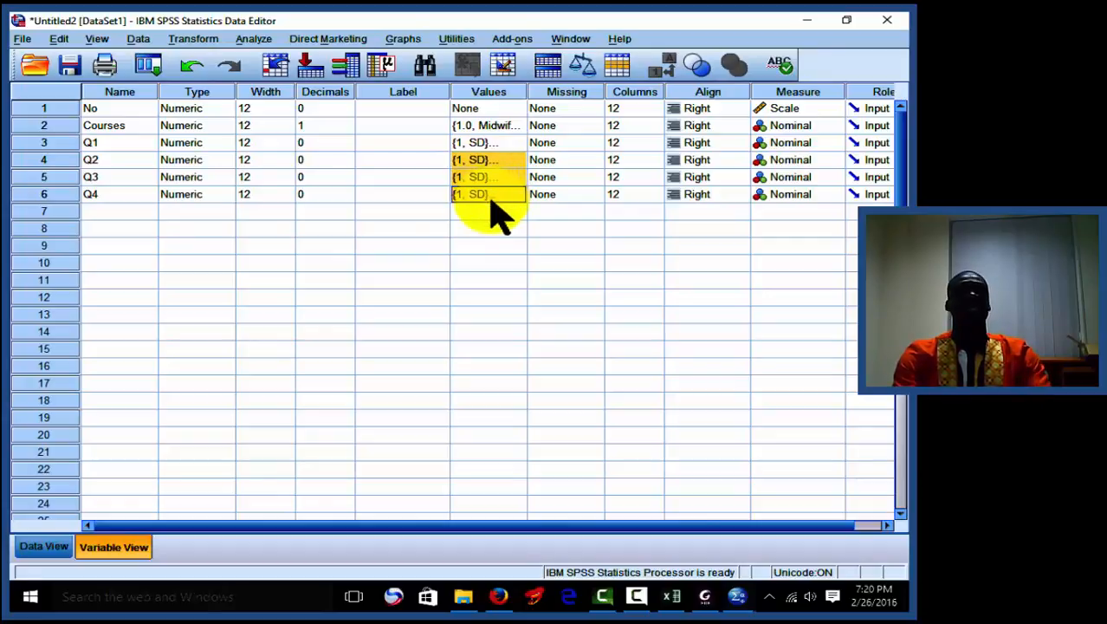
- Display the data grid with value labels instead of numeric codes for Courses and Q1 to Q4
left_click(39, 550)
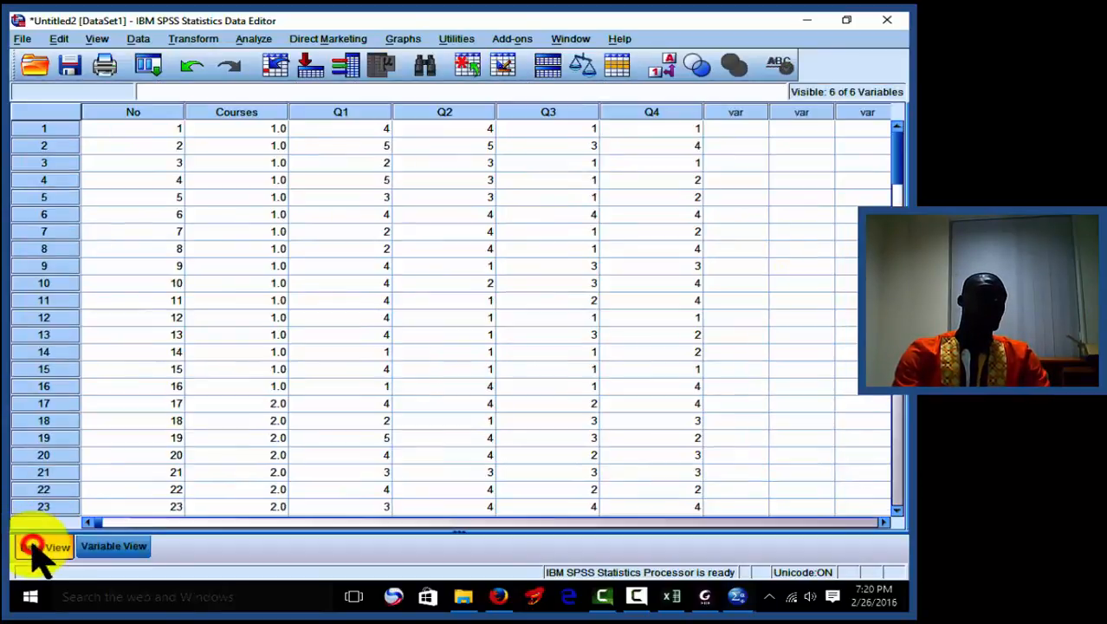
left_click(665, 70)
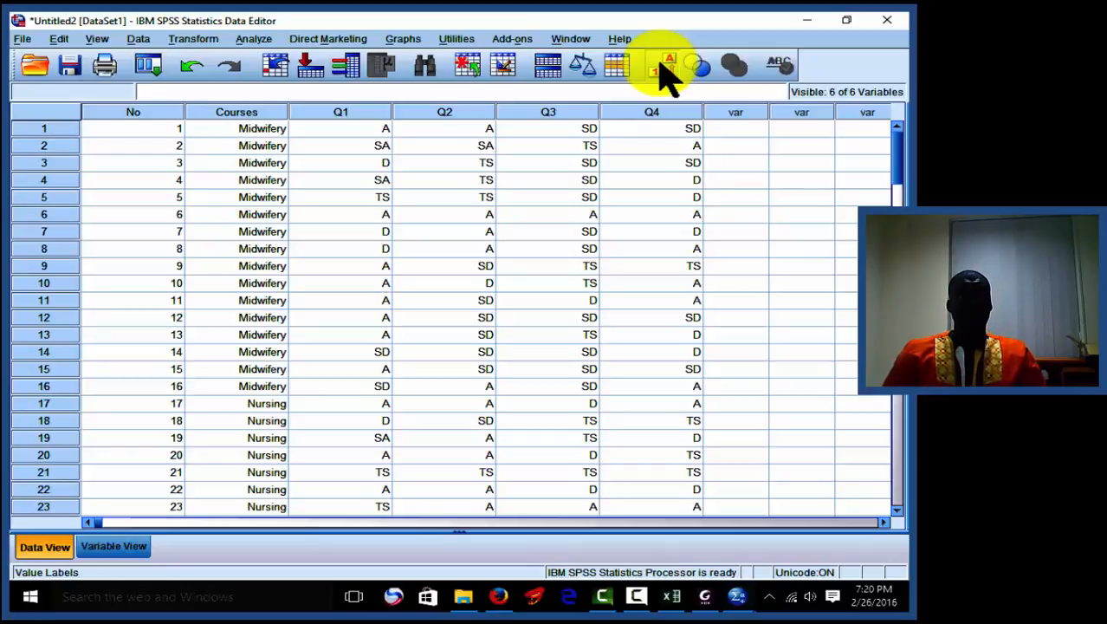
left_click(661, 65)
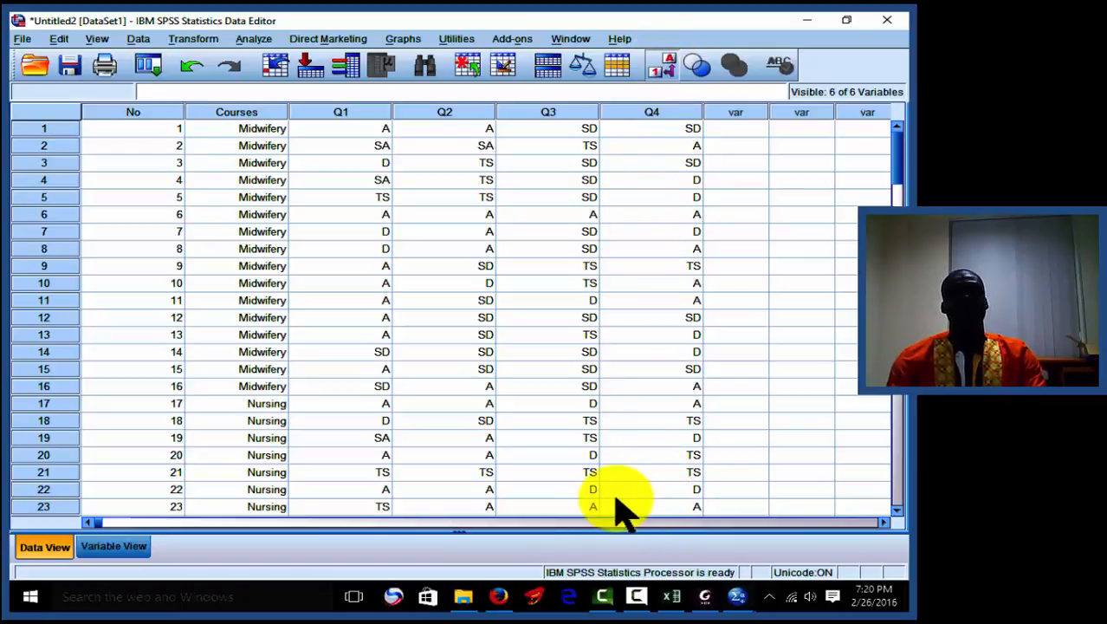
- Save the dataset as Likert1 in SPSS Statistics (*.sav) format in the Research Consult folder
left_click(78, 76)
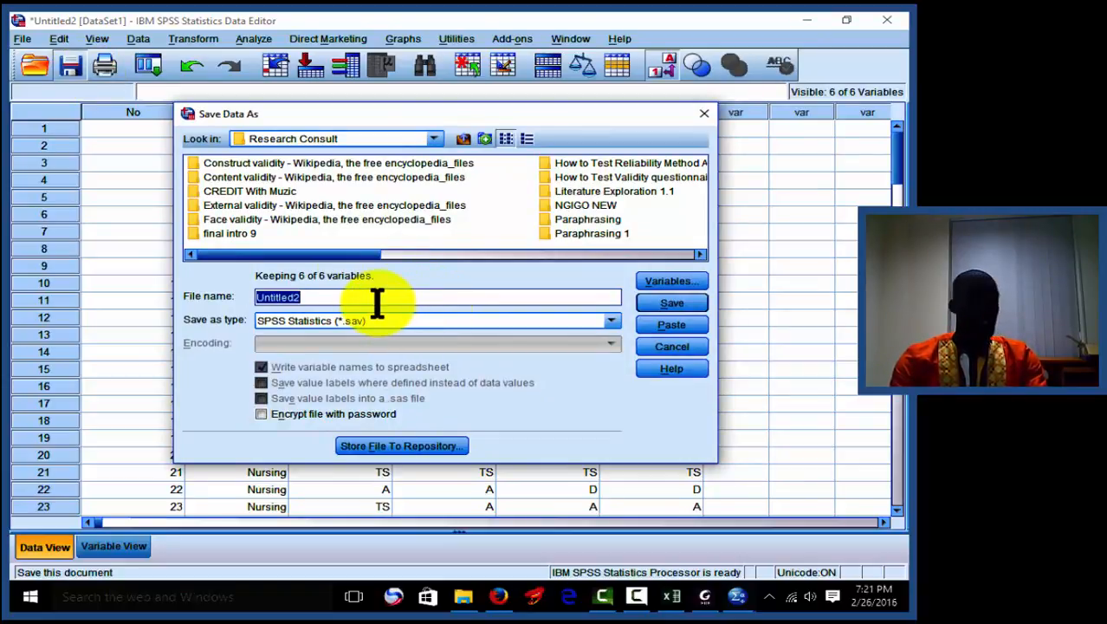
type("Li")
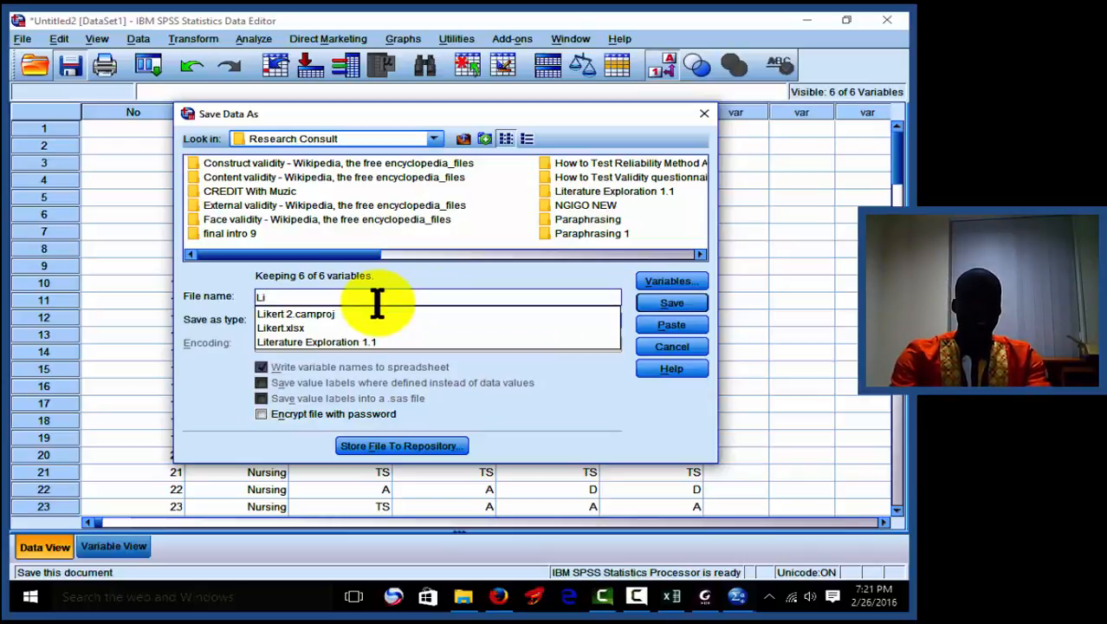
type("kert")
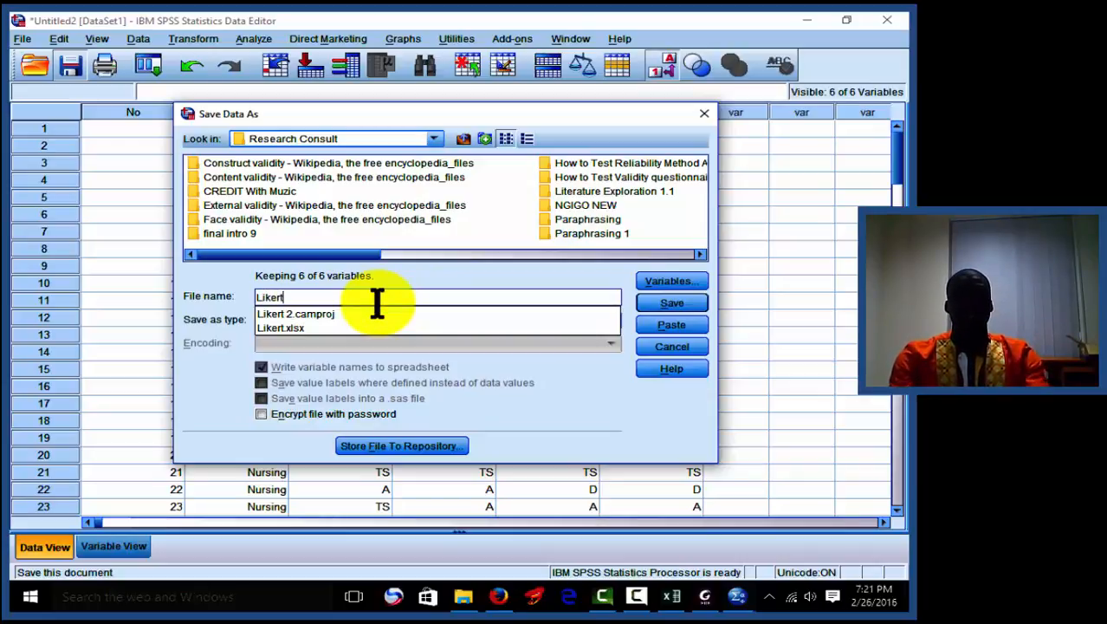
type("1")
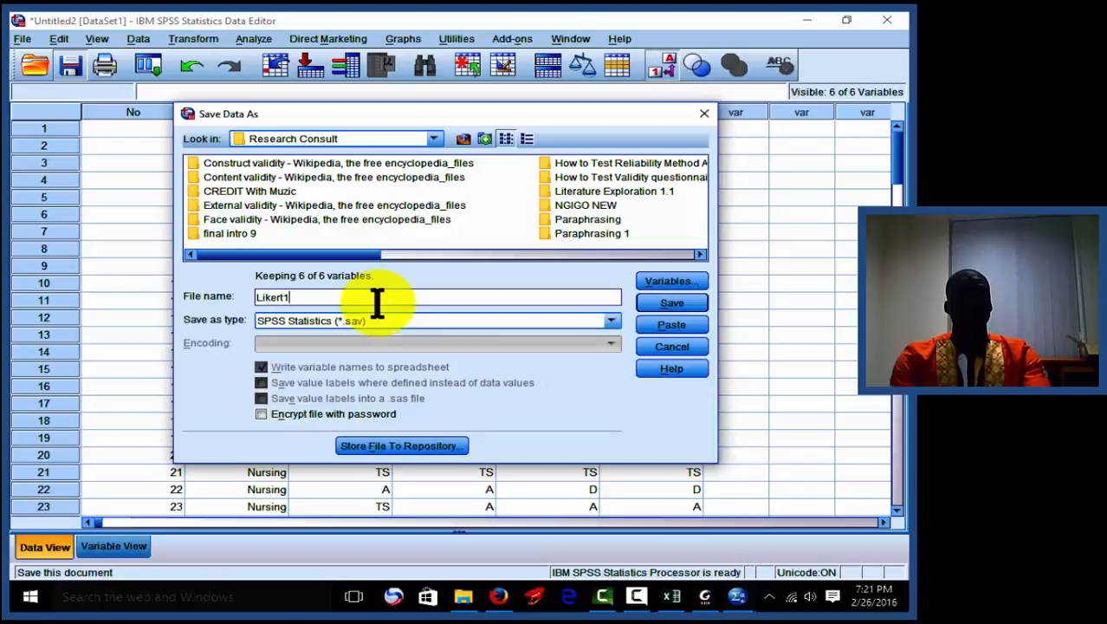
left_click(672, 305)
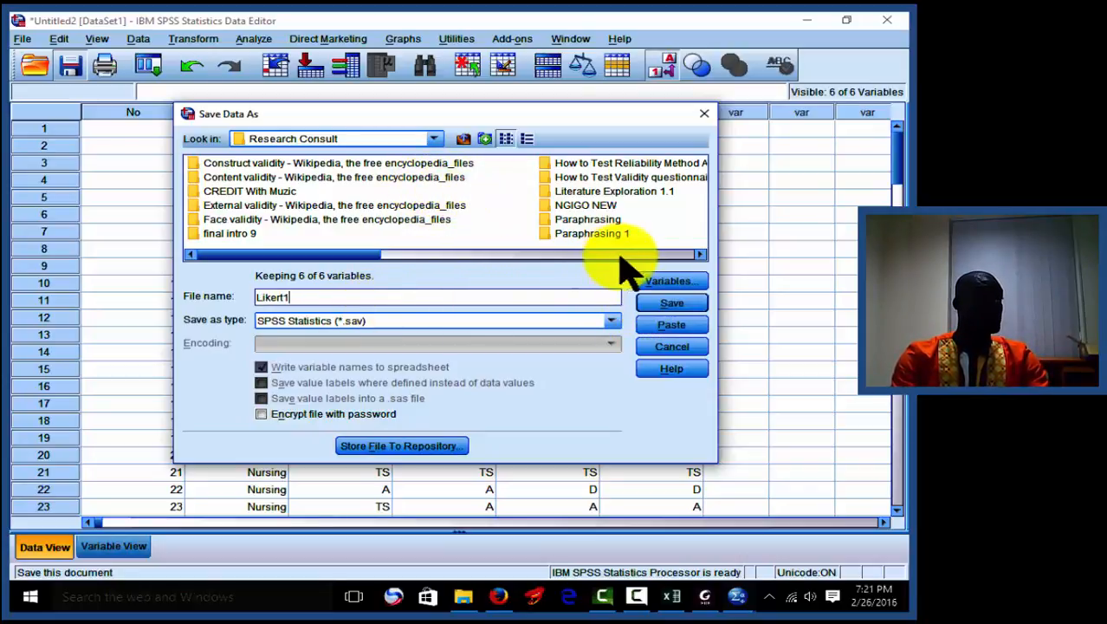
- Complete the save of the Likert1 dataset
left_click(682, 301)
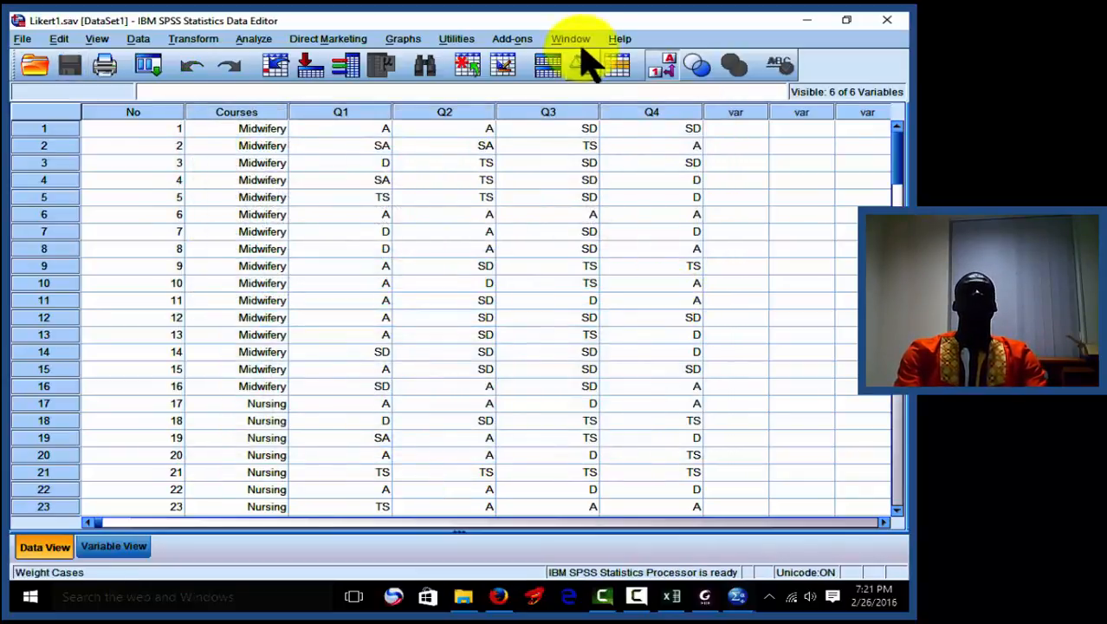
- Switch to Foxit PhantomPDF, examine the article's performance grading criteria and the questionnaire's response scale, and return to the SPSS data
left_click(704, 596)
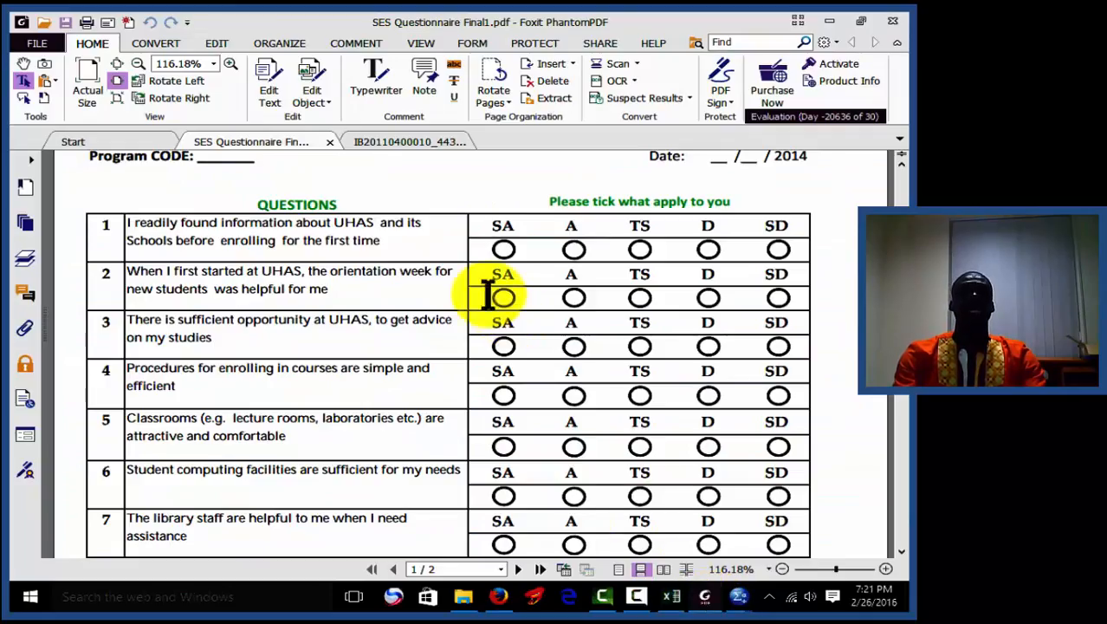
left_click(390, 142)
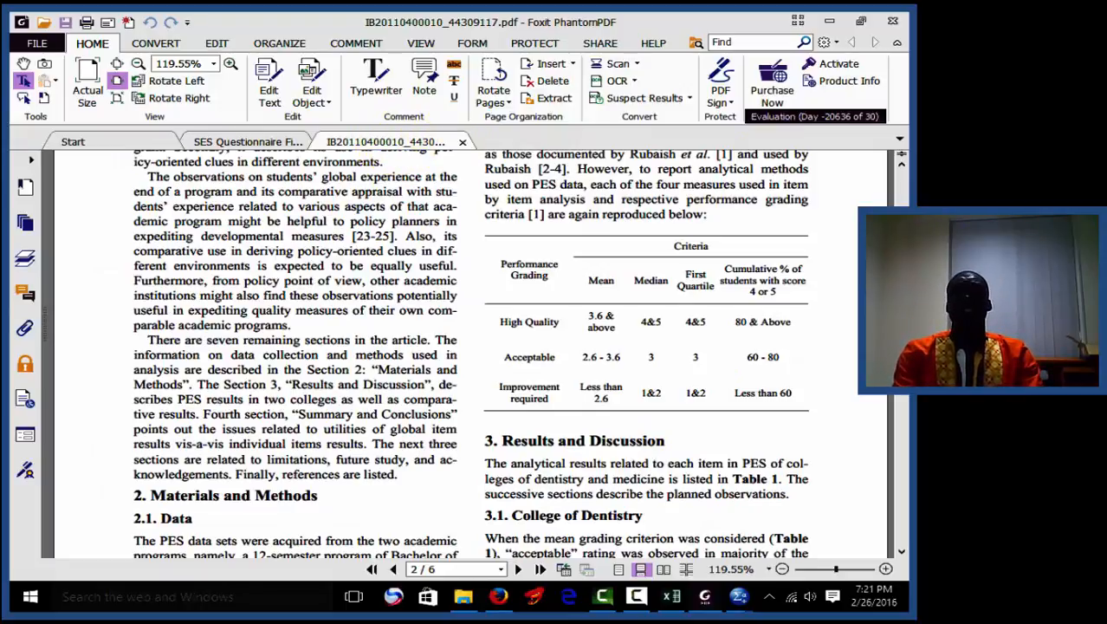
mouse_move(902, 261)
left_mouse_down()
mouse_move(901, 173)
mouse_move(902, 257)
left_mouse_up()
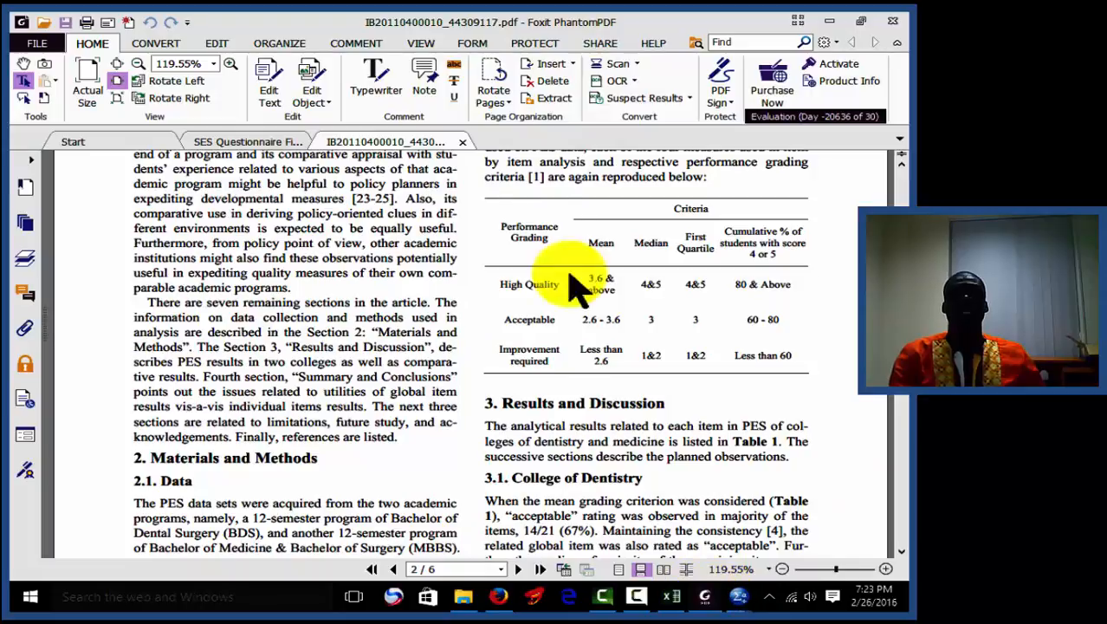
left_click(252, 144)
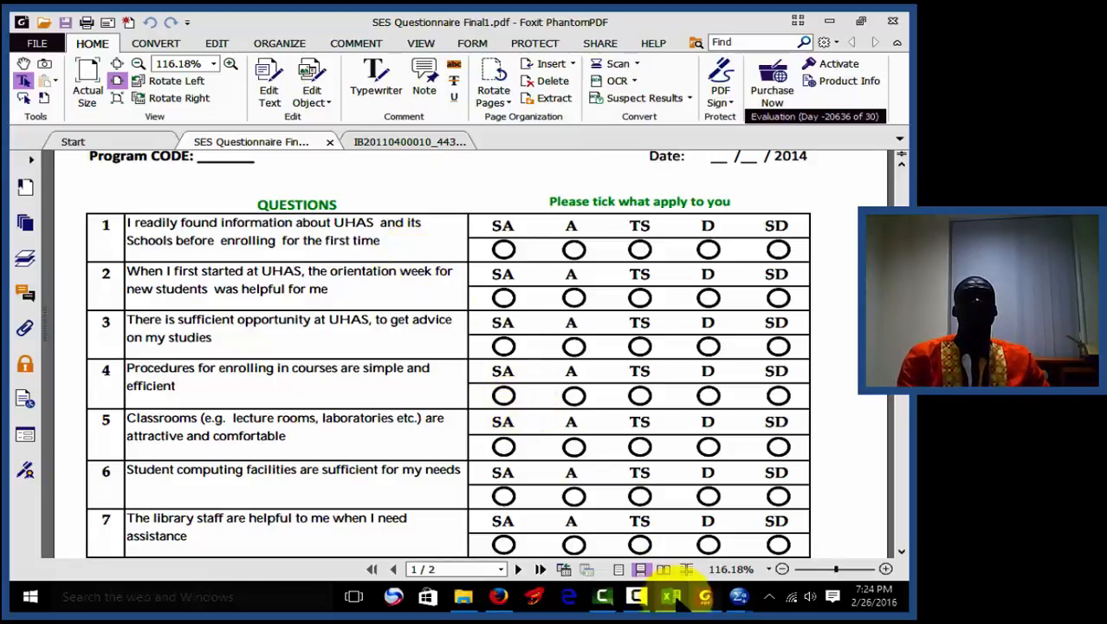
left_click(705, 598)
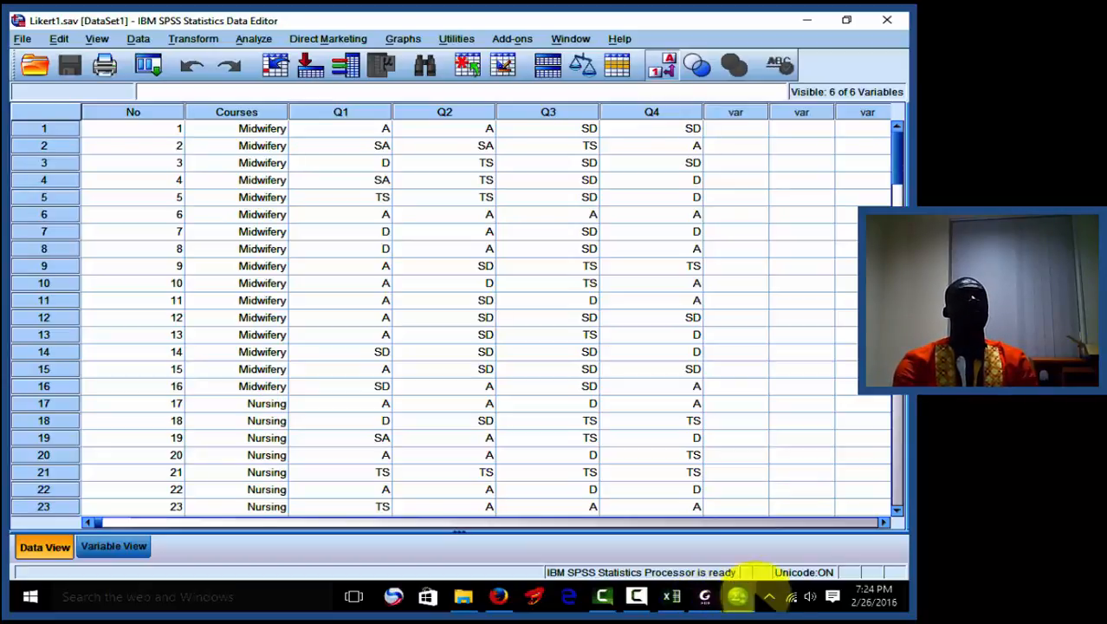
- Examine the first-row responses and the full columns of Q1, Q2, Q3 and Q4 in the data grid
left_click(360, 129)
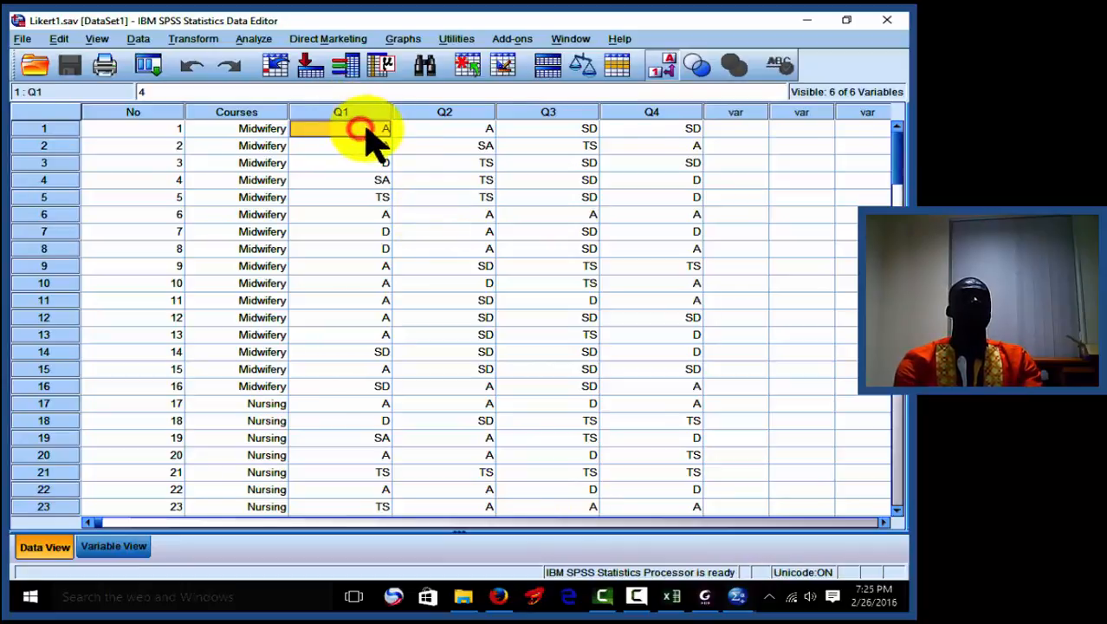
left_click(445, 132)
left_click(577, 130)
left_click(642, 133)
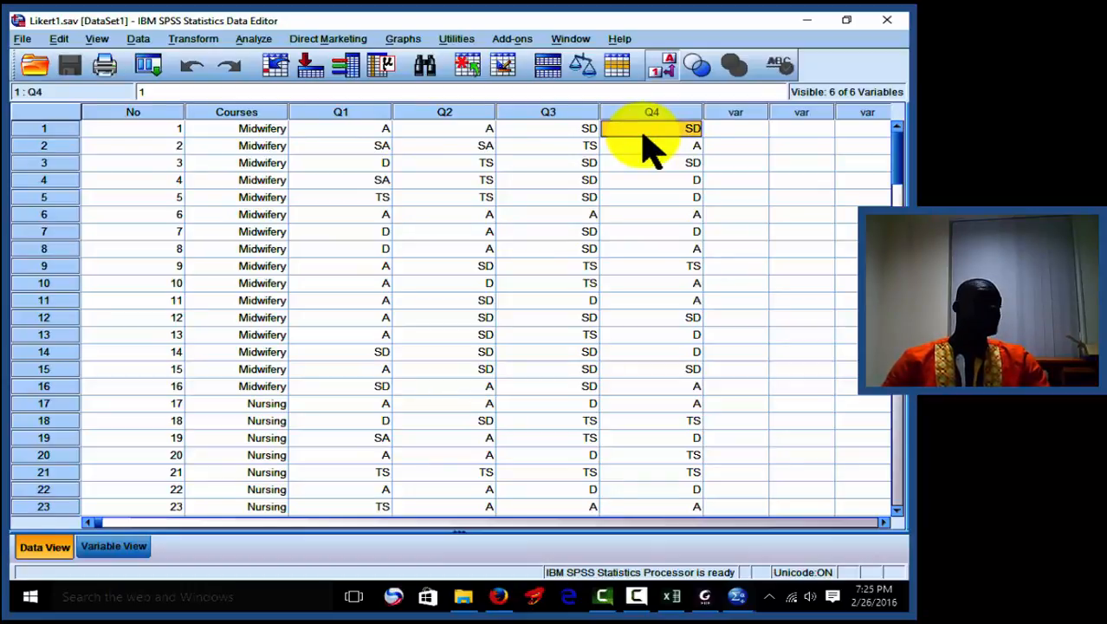
left_click(365, 113)
left_click(450, 113)
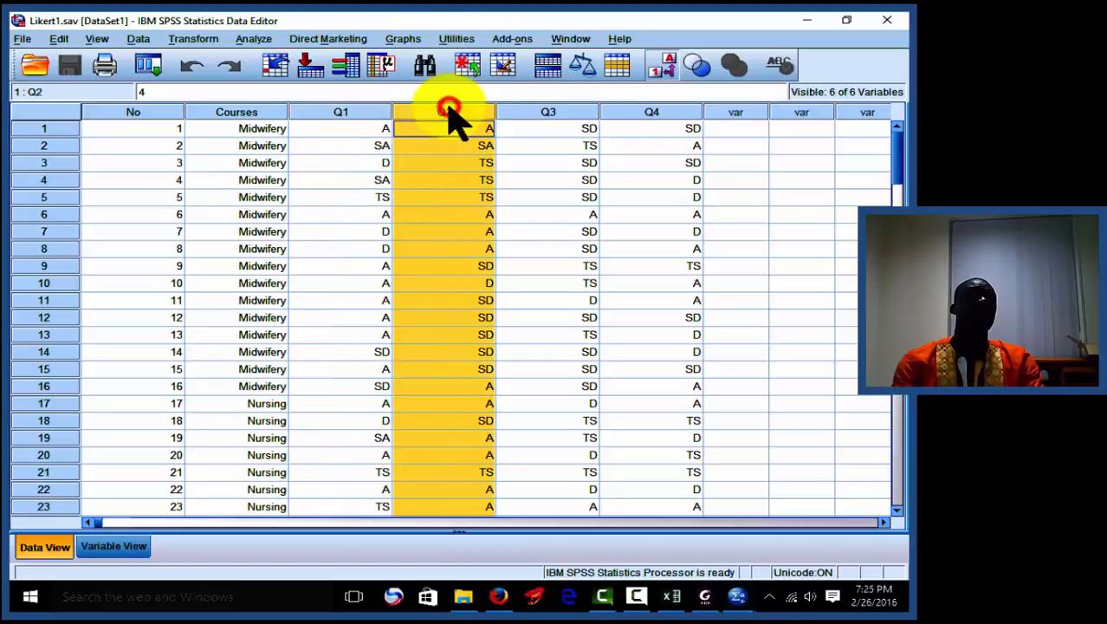
left_click(544, 112)
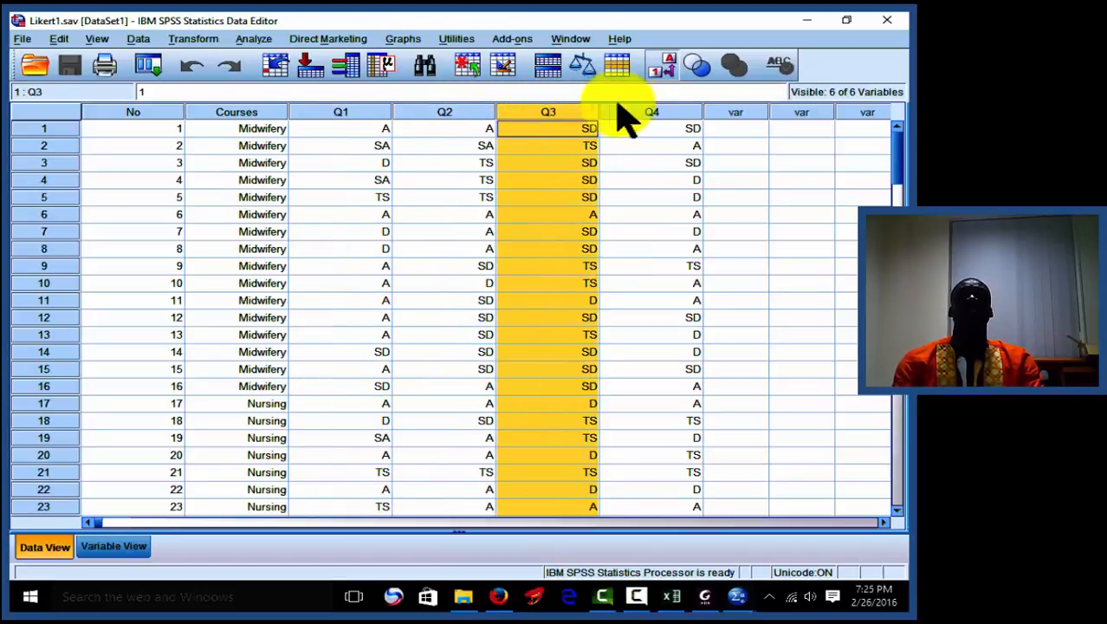
left_click(652, 113)
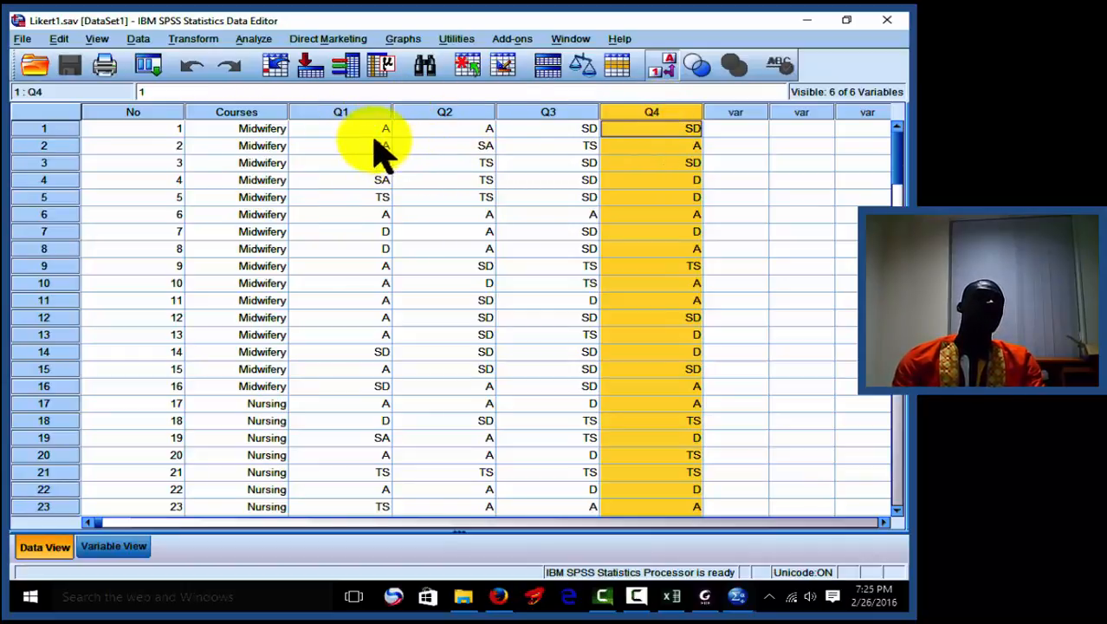
- Display the data grid with numeric codes instead of value labels
left_click(663, 67)
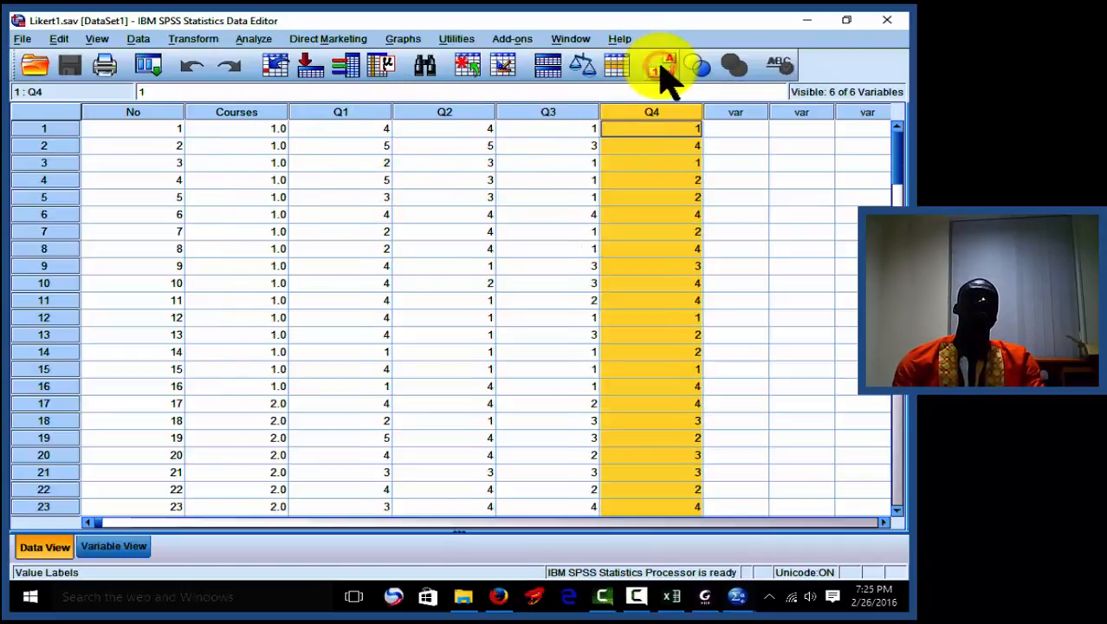
left_click(728, 145)
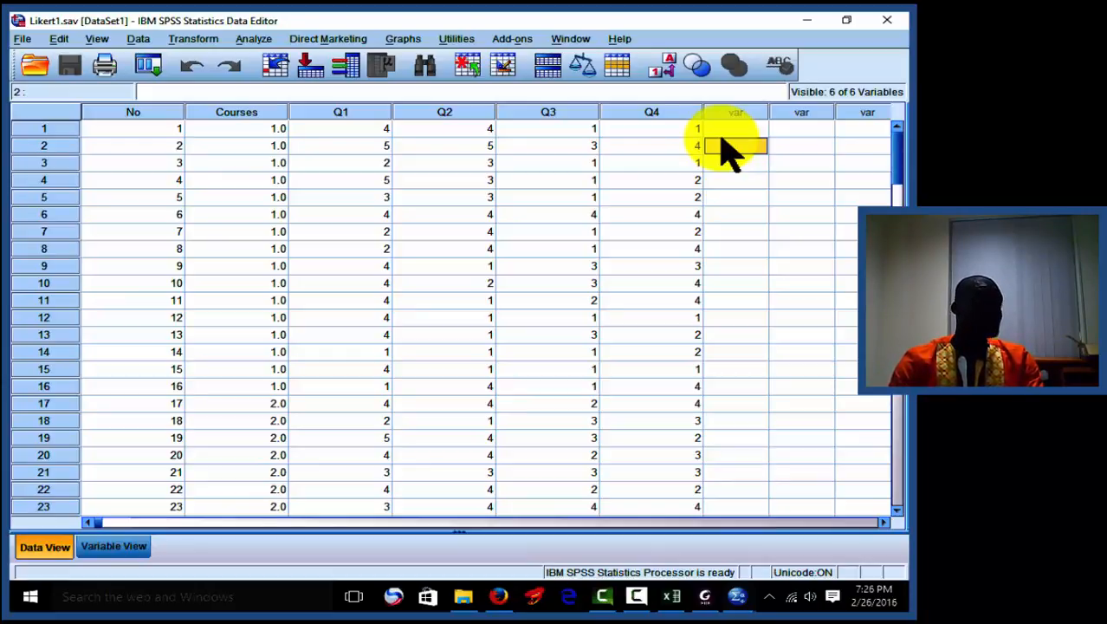
- Start a Compute Variable transformation with Mean as the target variable
left_click(205, 40)
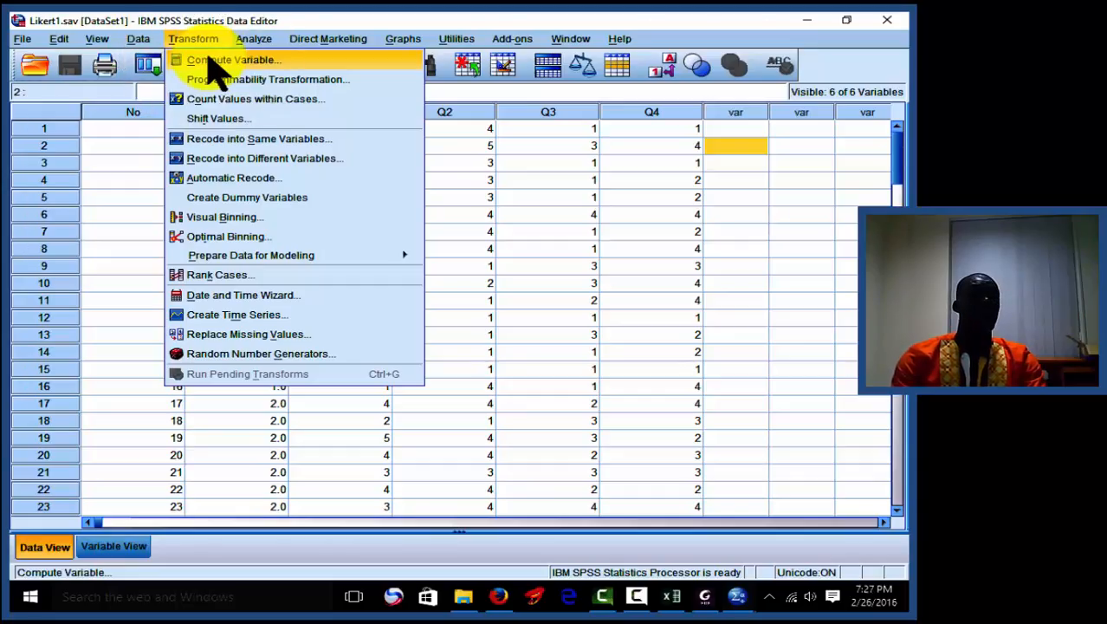
left_click(210, 61)
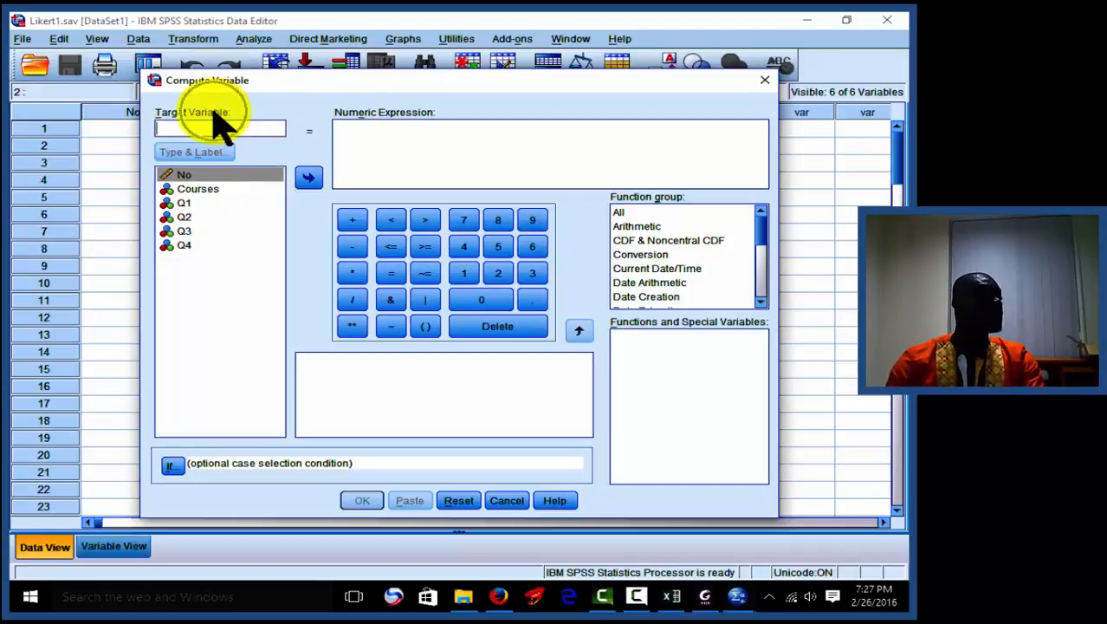
double_click(213, 113)
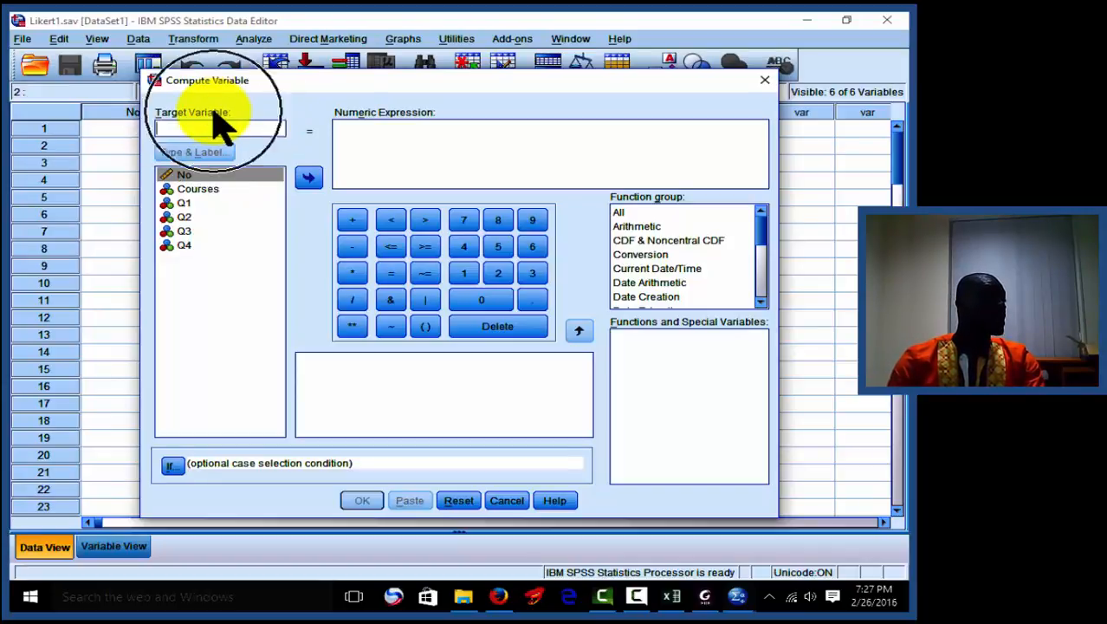
double_click(213, 113)
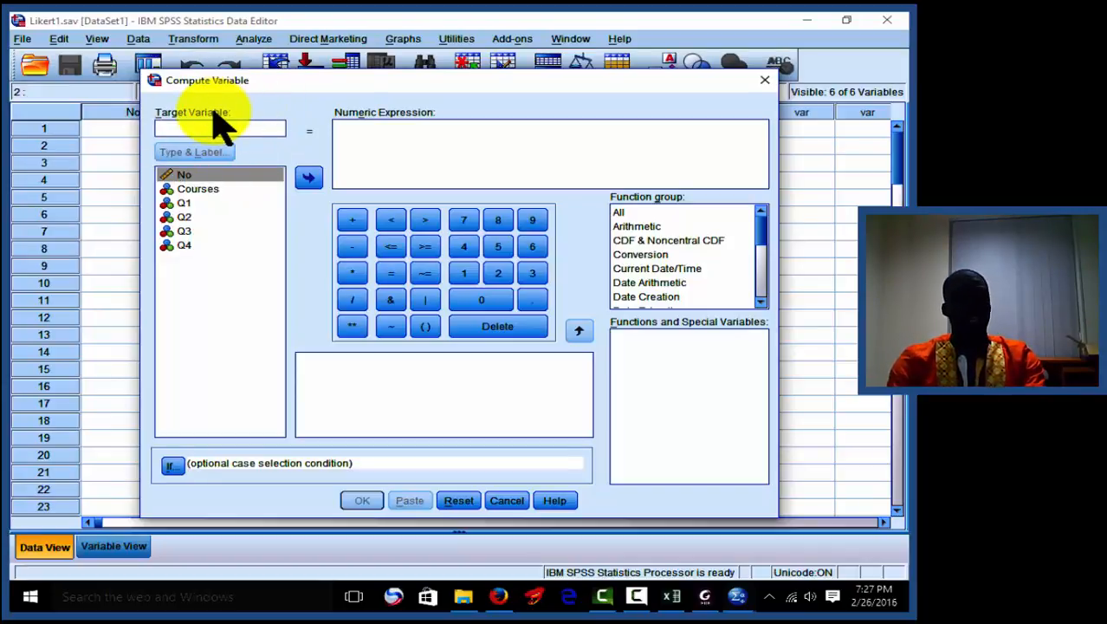
type("M")
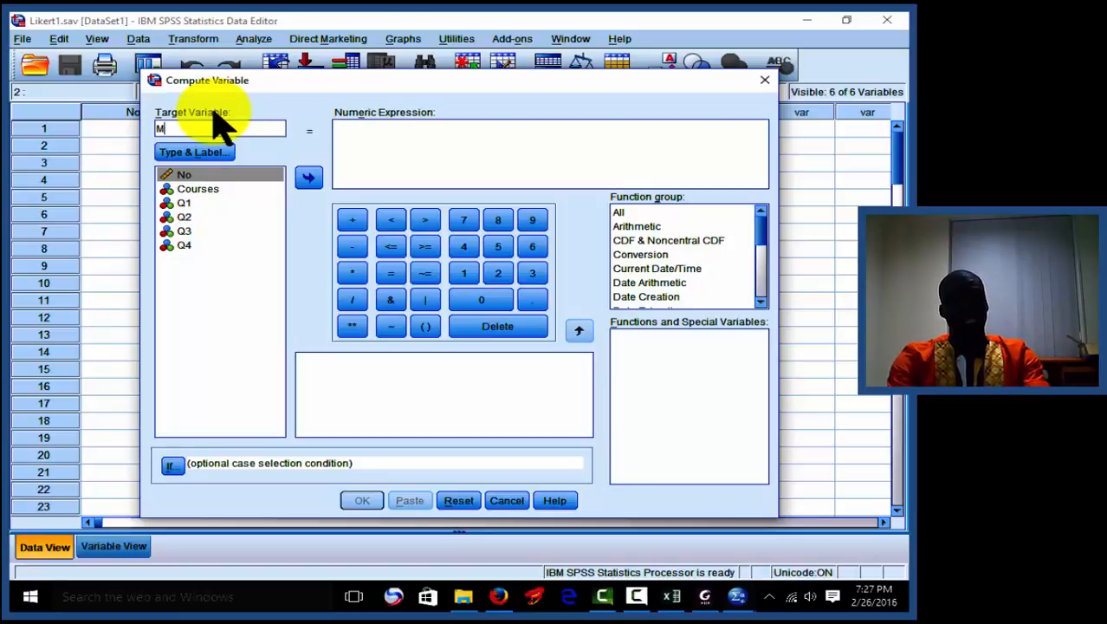
type("ean")
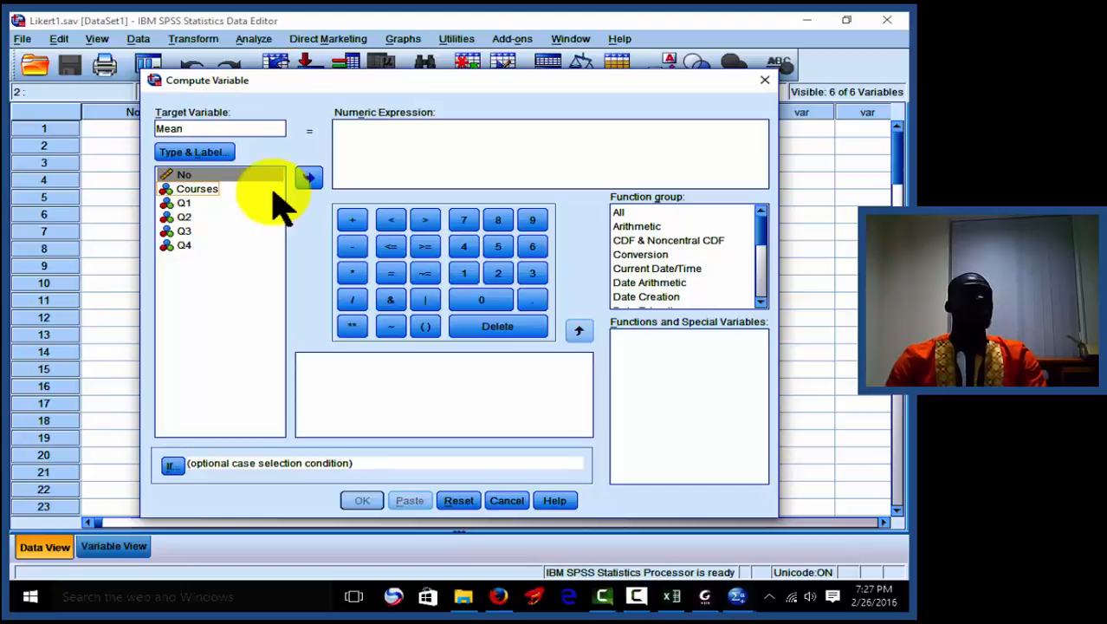
- Build the numeric expression (Q1 + Q2 + Q3 + Q4) for the target variable Mean
left_click(400, 144)
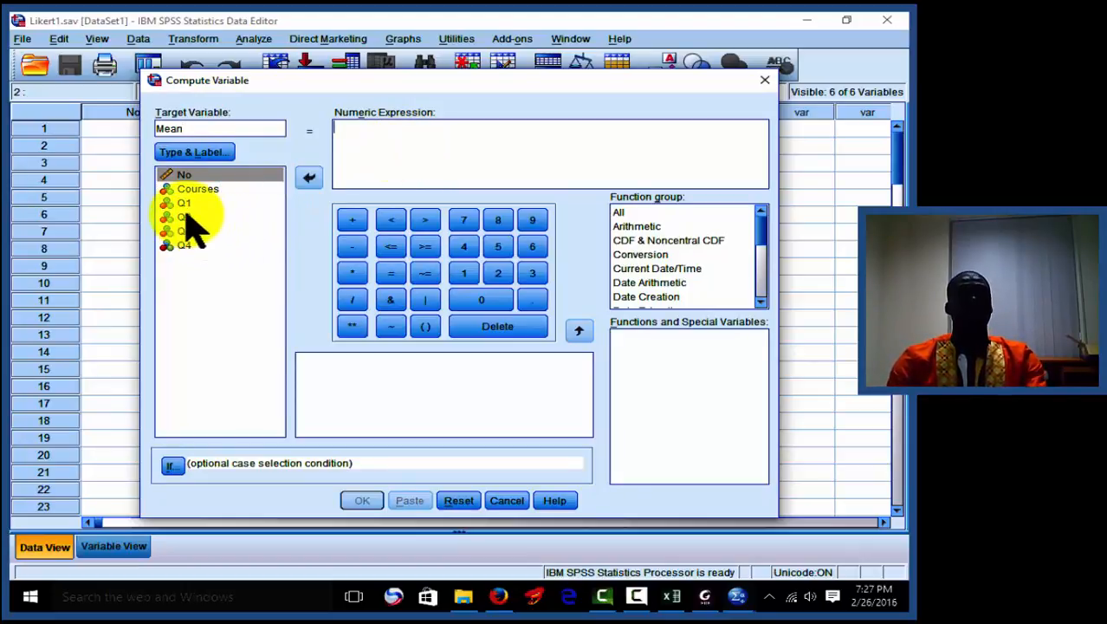
left_click(433, 329)
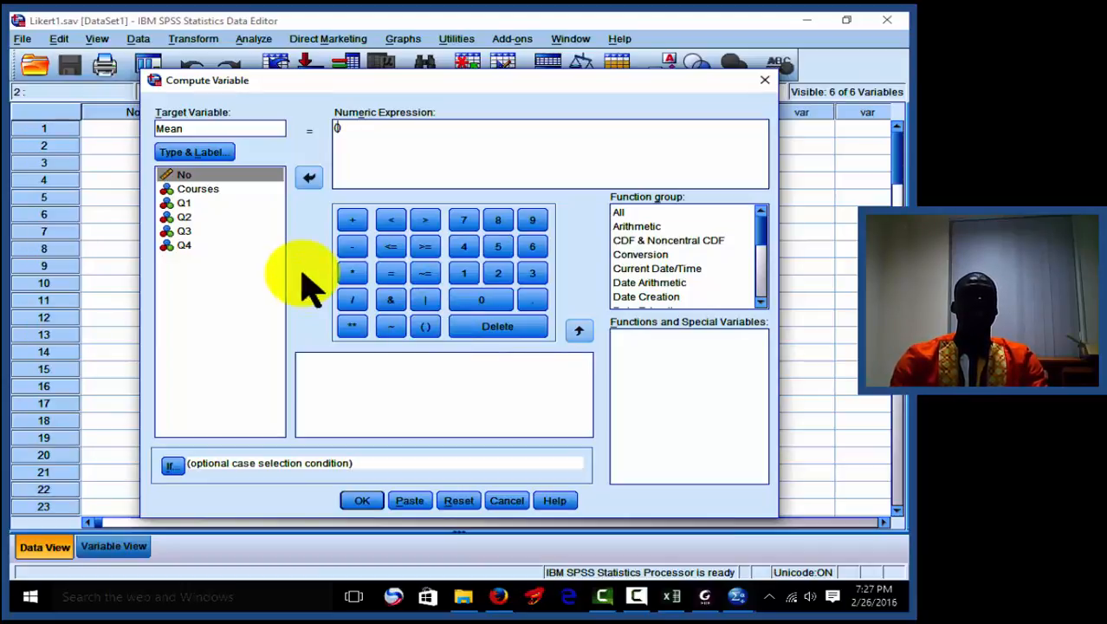
left_click(186, 202)
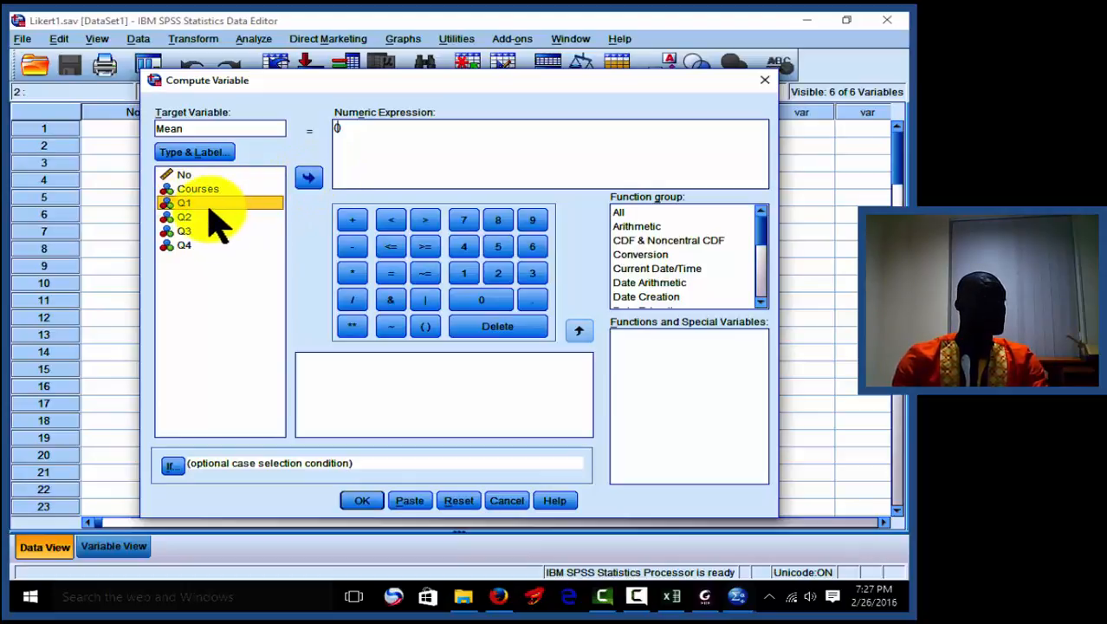
left_click(310, 179)
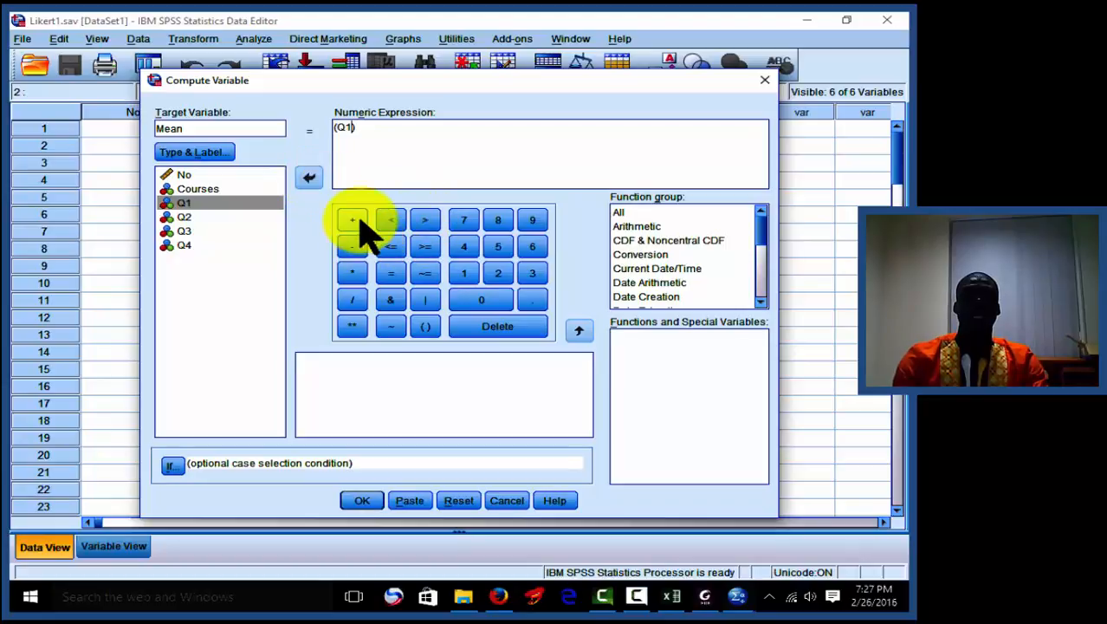
left_click(353, 220)
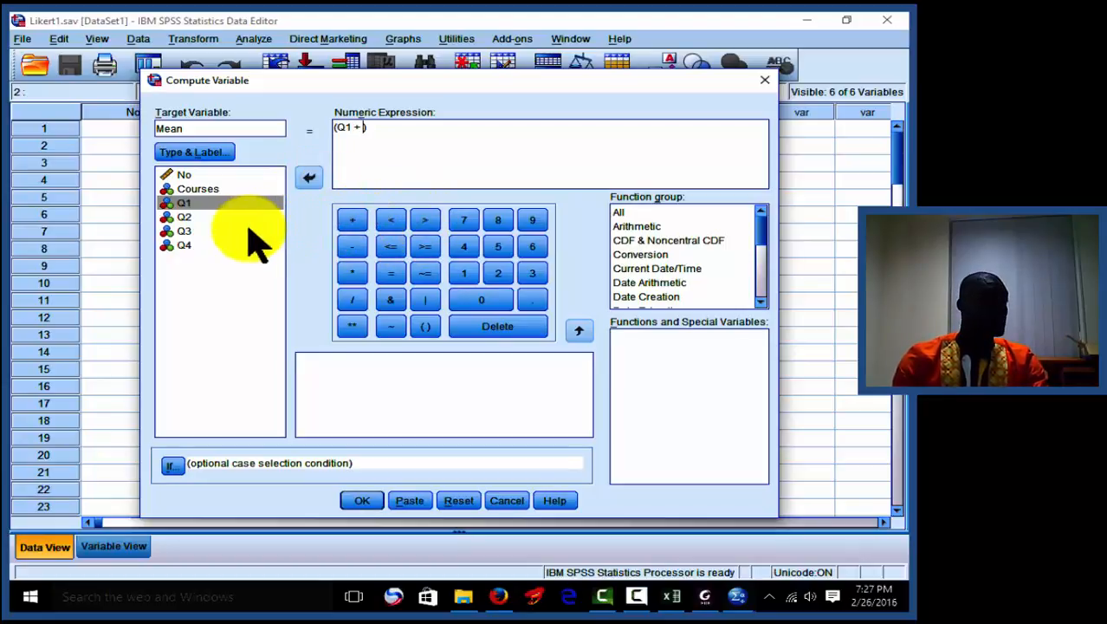
left_click(204, 219)
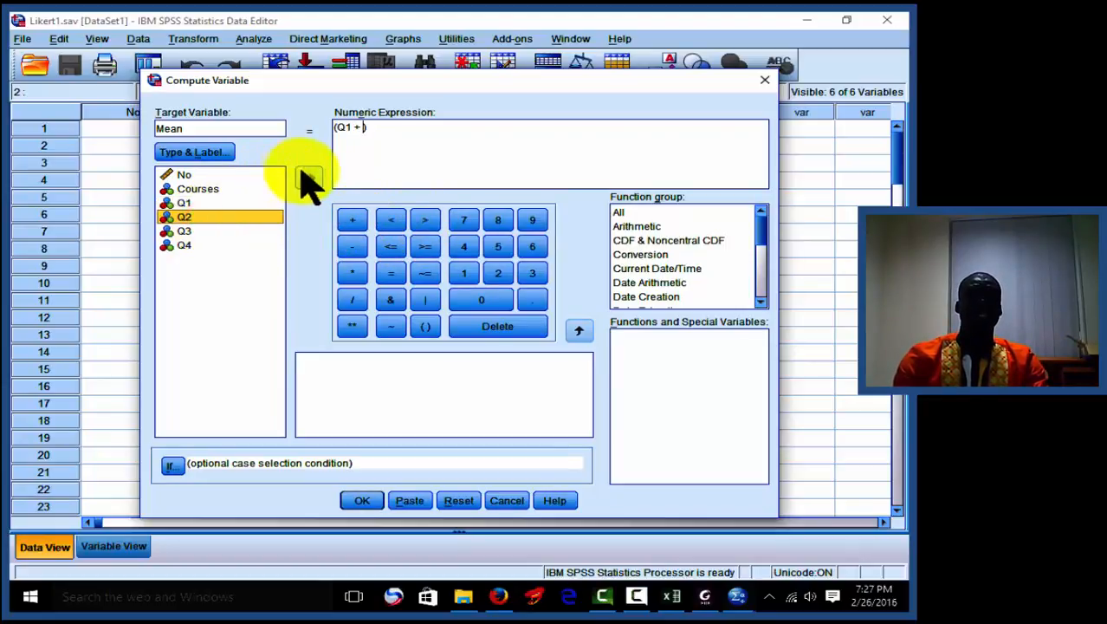
left_click(309, 179)
left_click(353, 221)
left_click(184, 231)
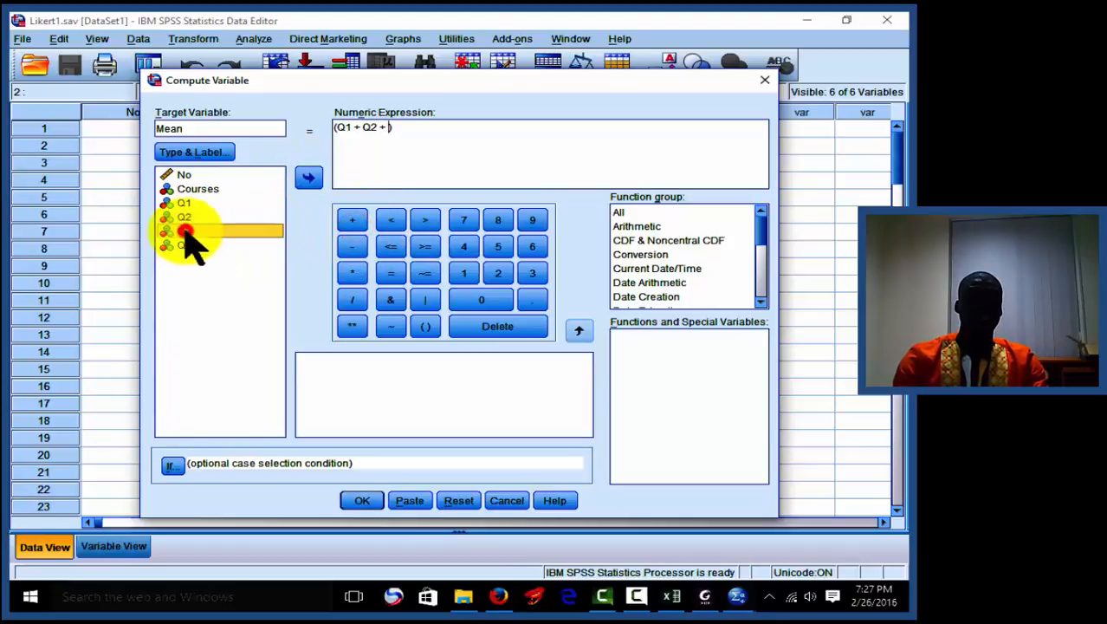
left_click(310, 179)
left_click(352, 221)
left_click(181, 248)
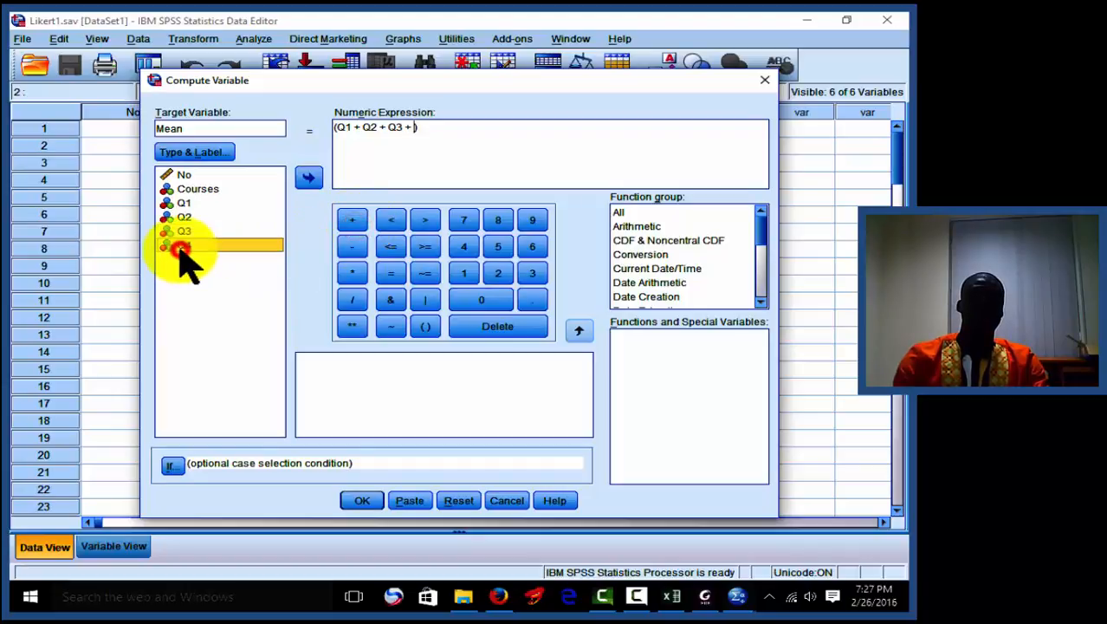
left_click(309, 179)
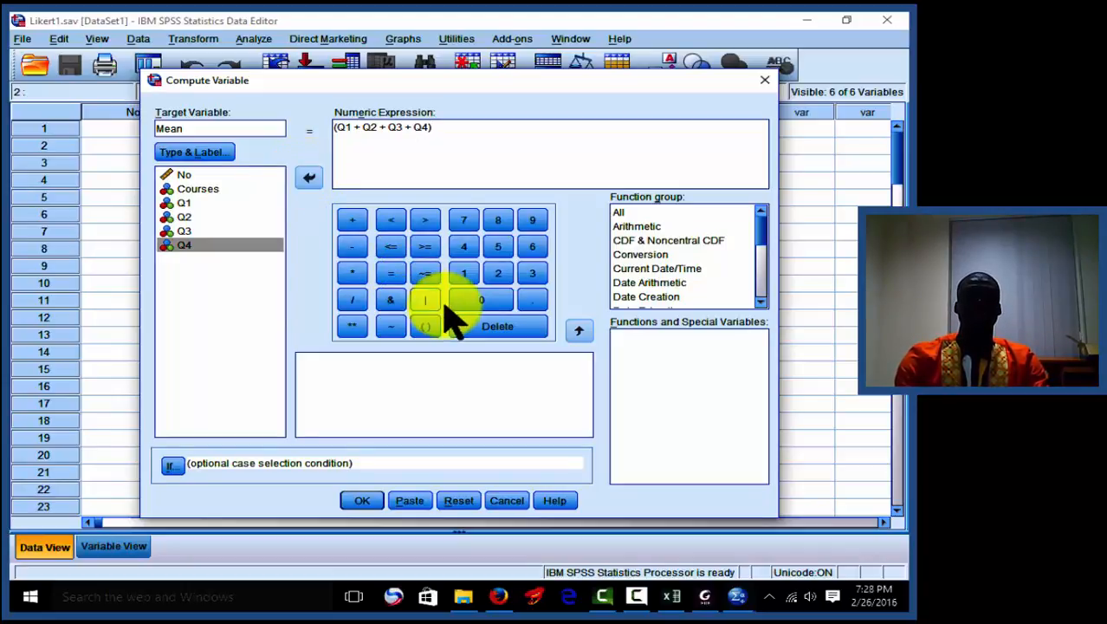
- Divide the parenthesised sum of Q1 to Q4 by 4 and run the computation
left_click(353, 302)
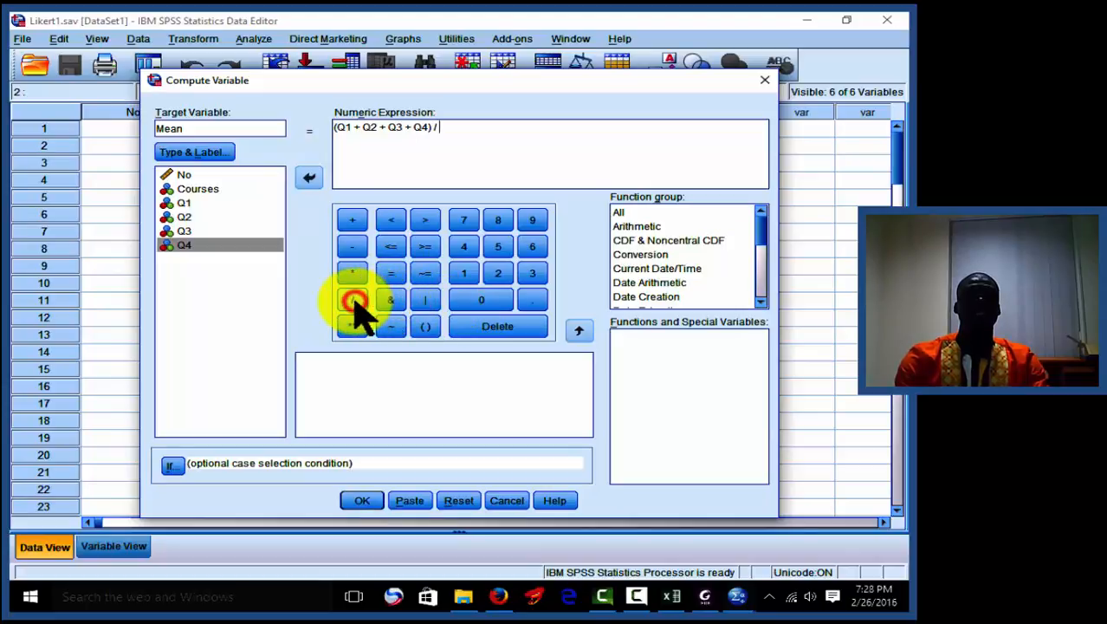
type("4")
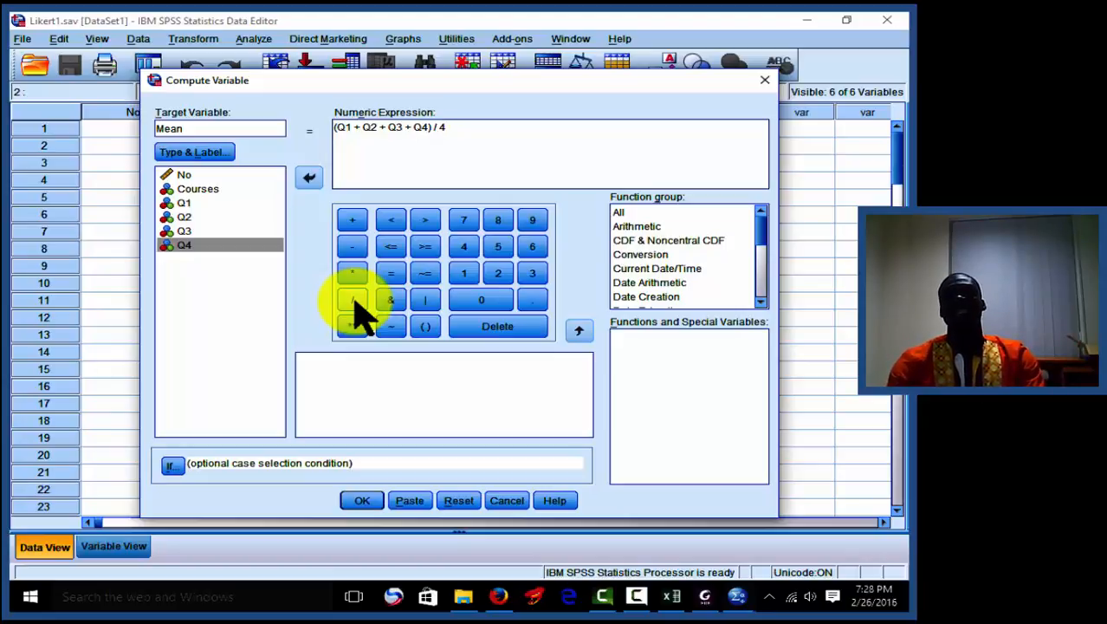
left_click(637, 227)
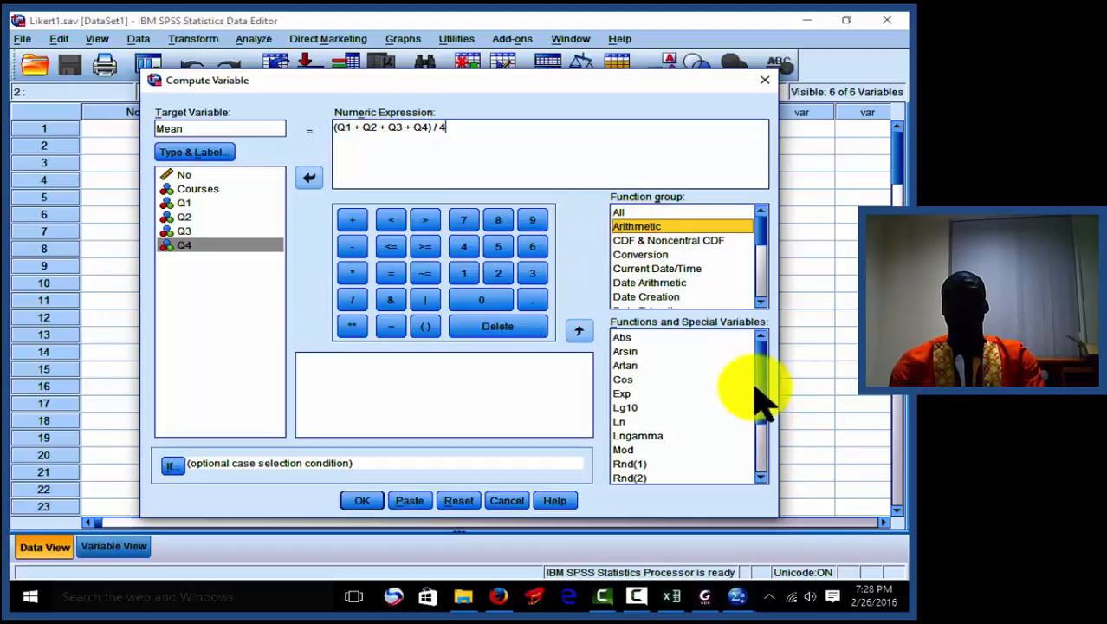
left_click_drag(755, 386, 762, 414)
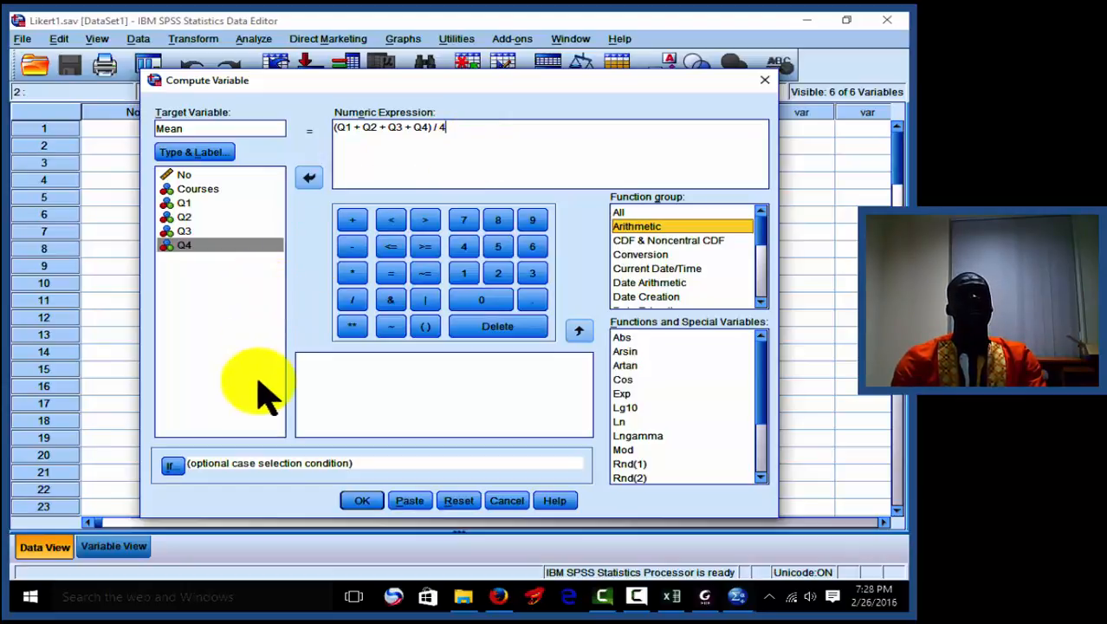
left_click(362, 502)
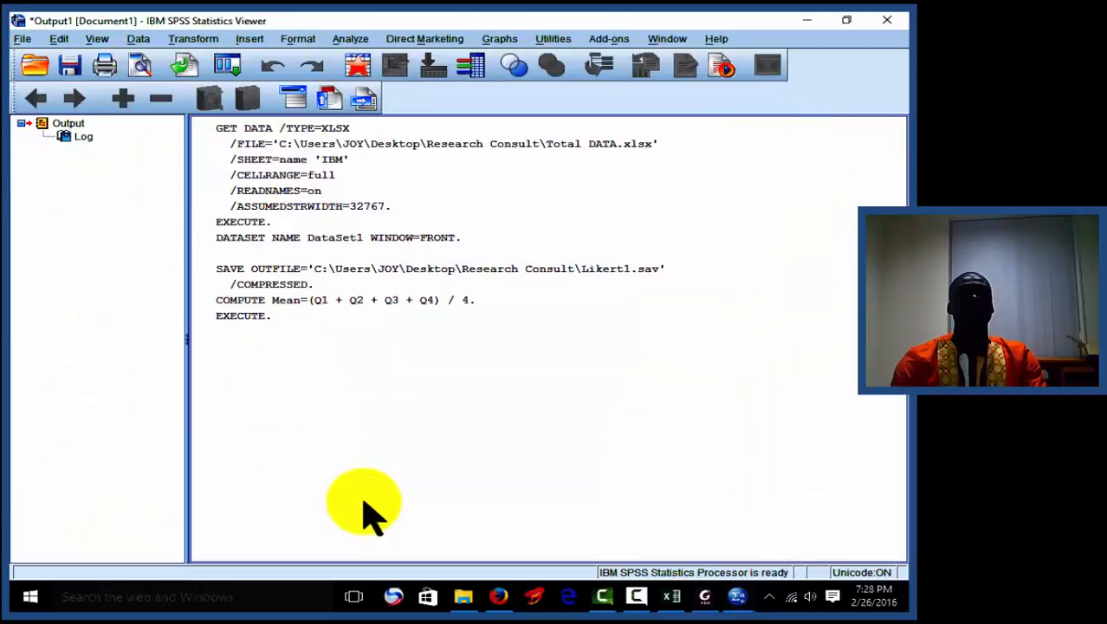
- Check the COMPUTE command in the output log and return to the data grid to view the Mean column
left_click(310, 299)
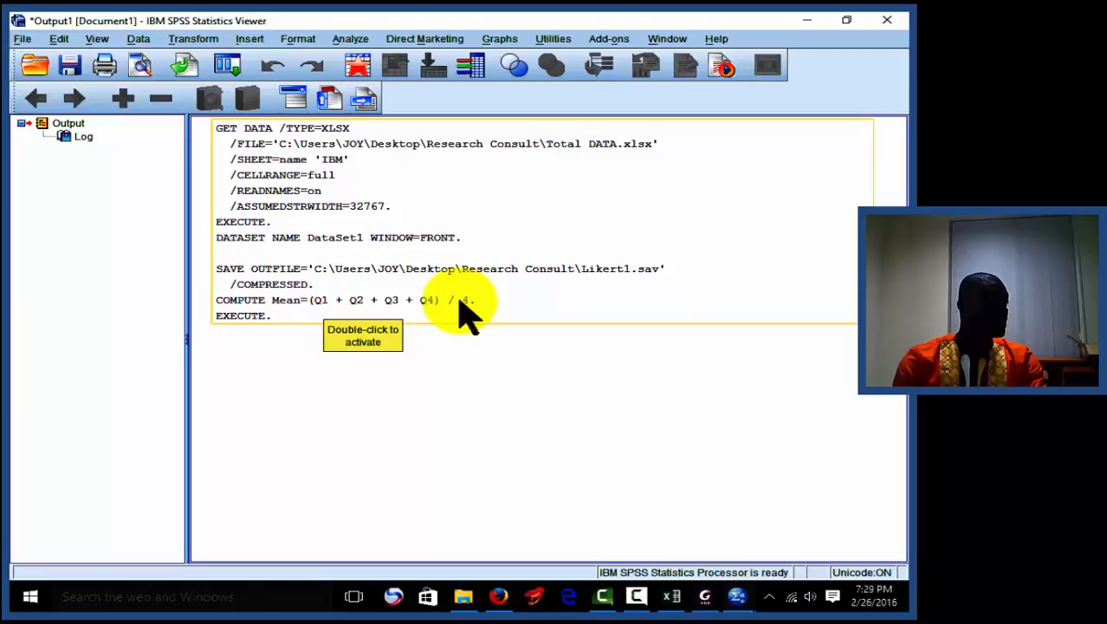
left_click(808, 21)
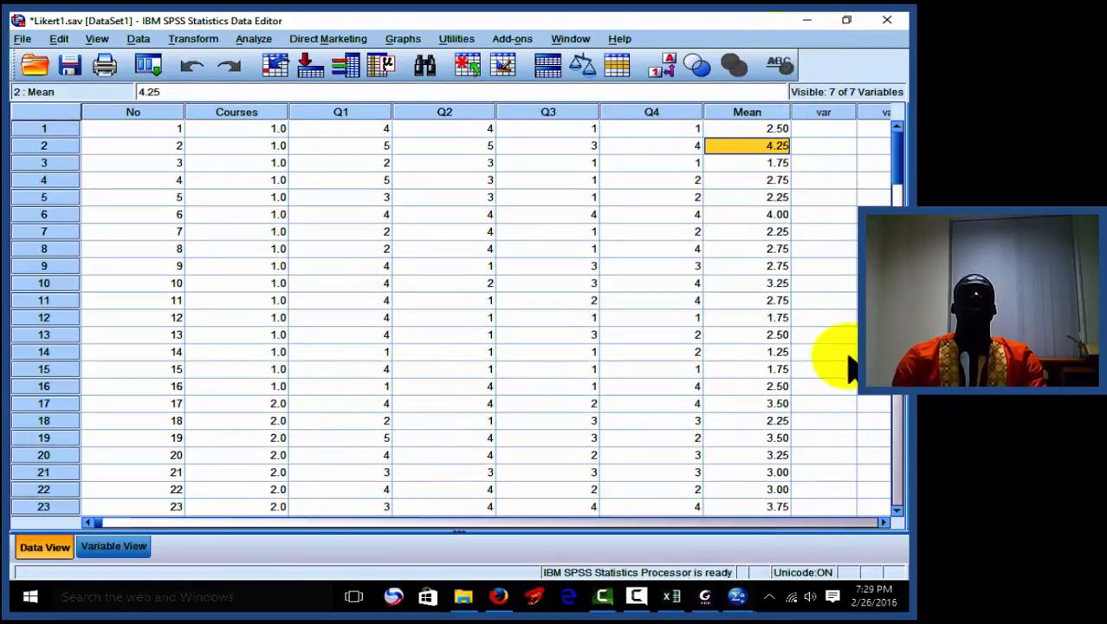
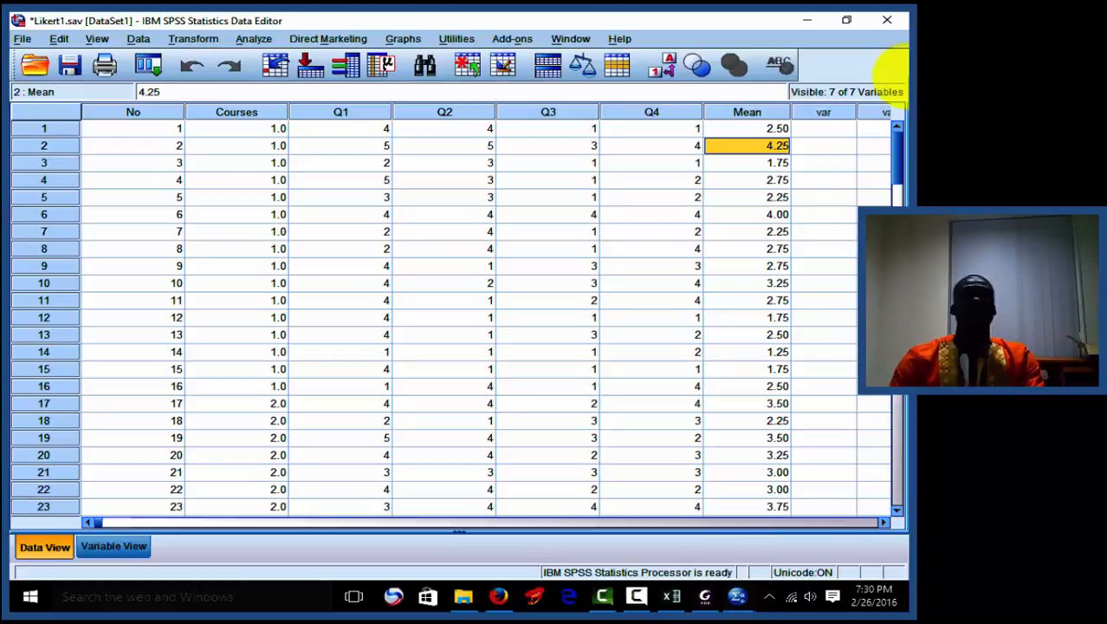
left_click(707, 598)
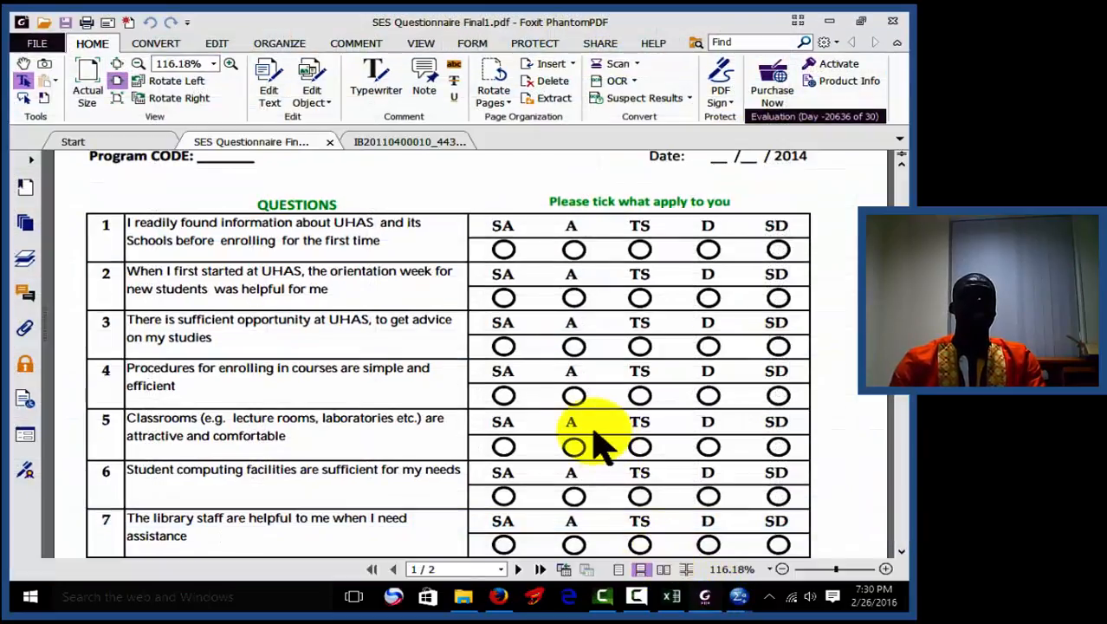
left_click(425, 147)
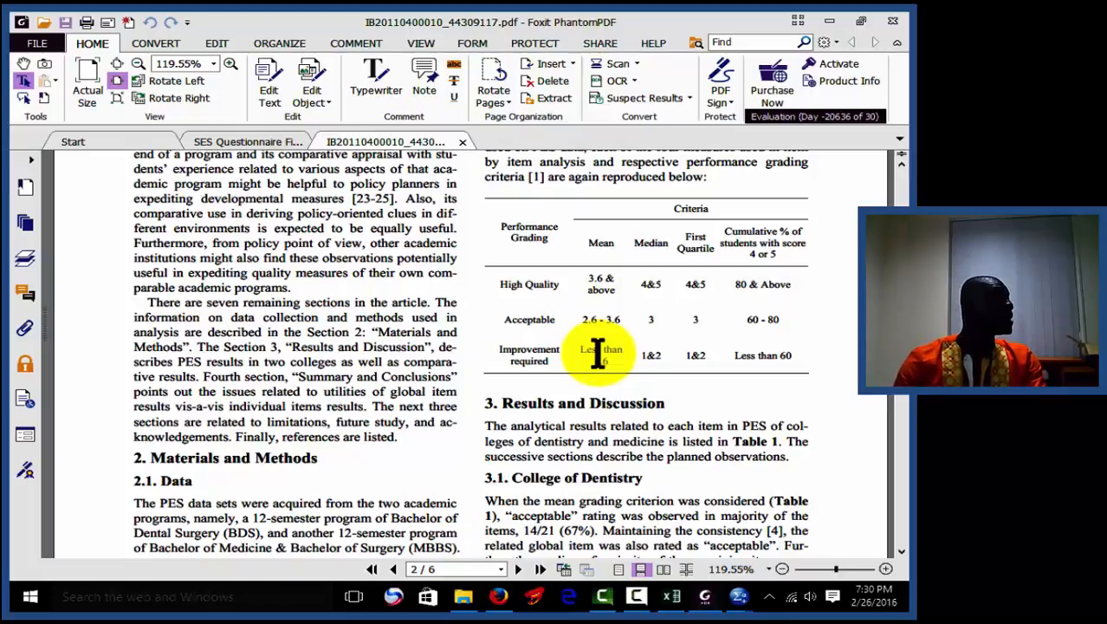
left_click(825, 21)
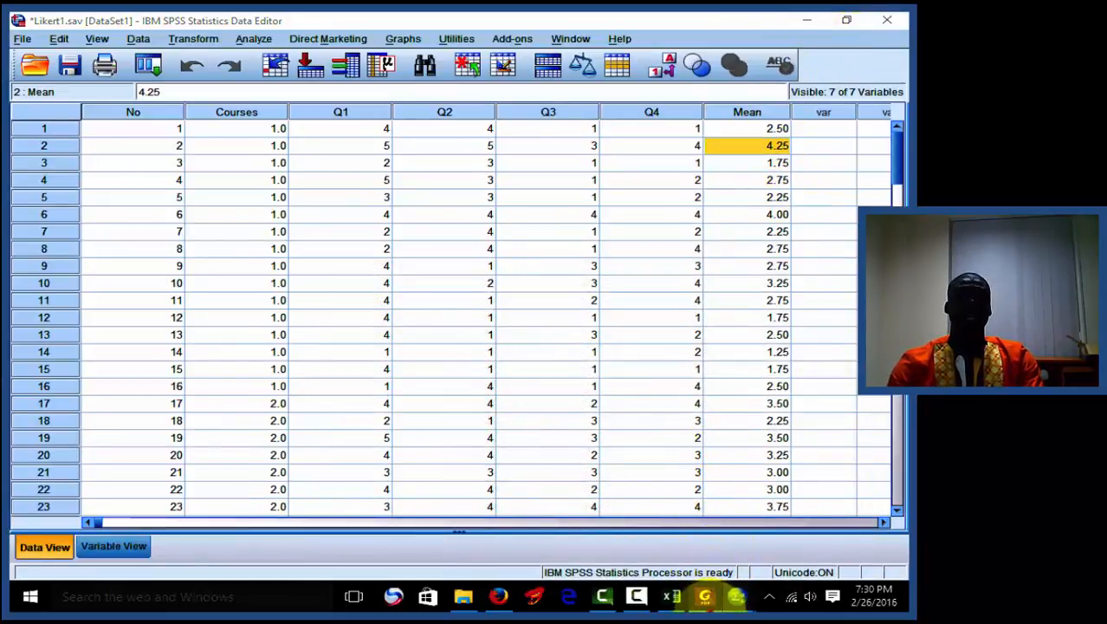
left_click(706, 598)
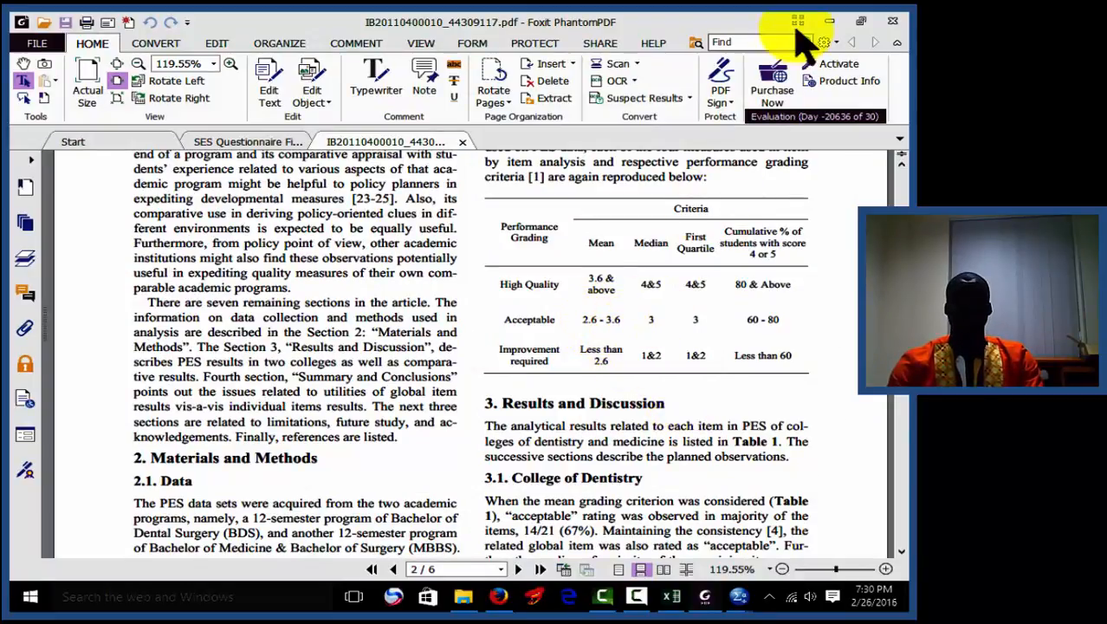
left_click(825, 24)
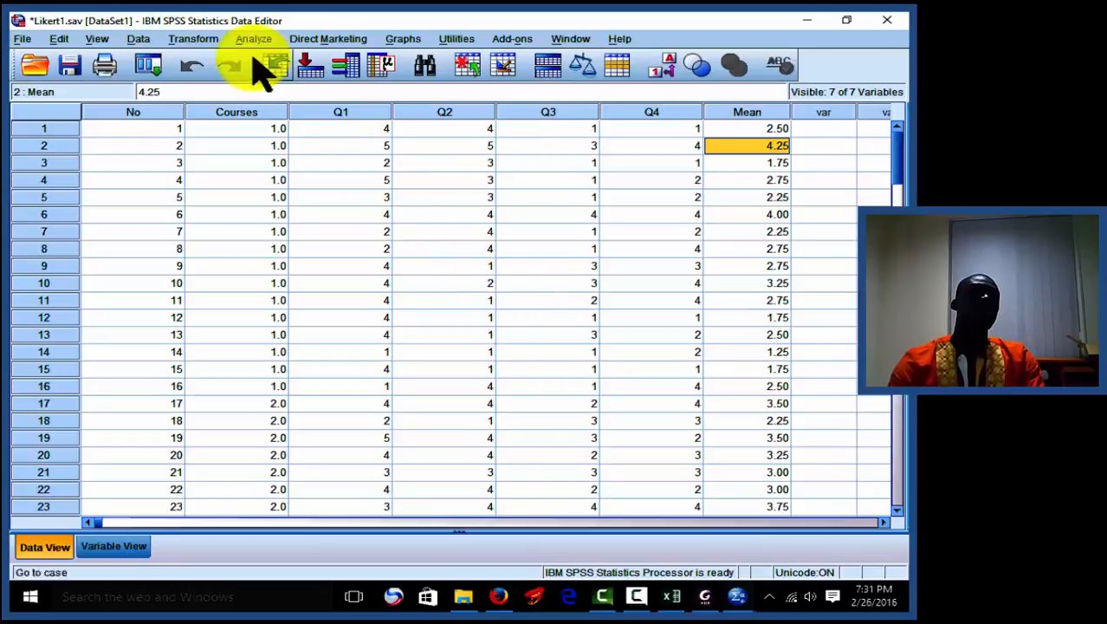
- Start a Recode into Different Variables transformation with Mean as the input variable
left_click(198, 39)
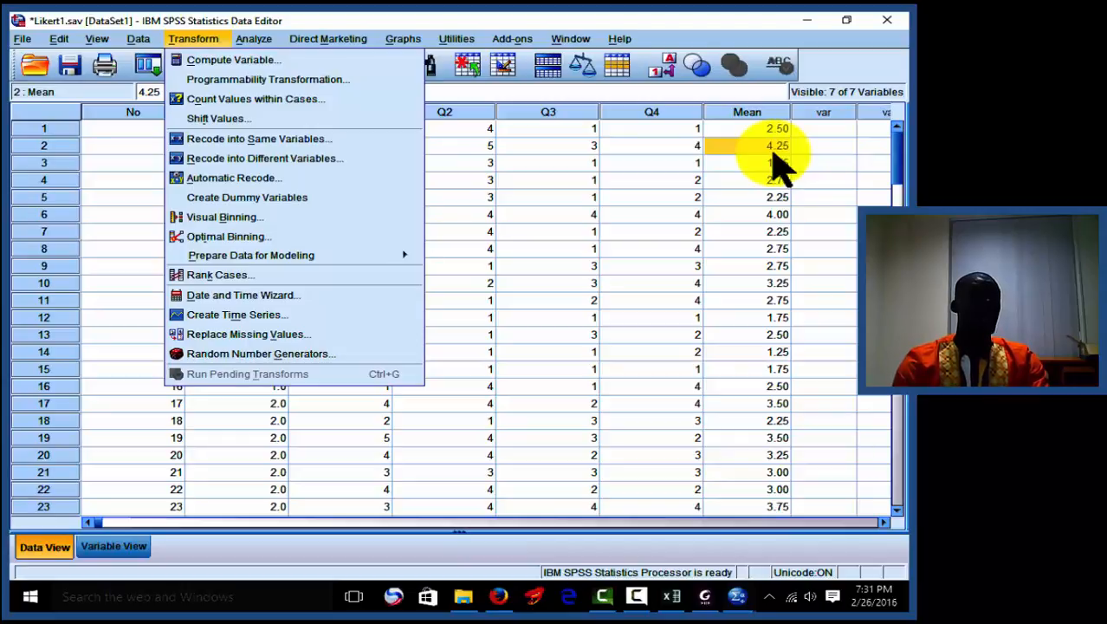
left_click(323, 159)
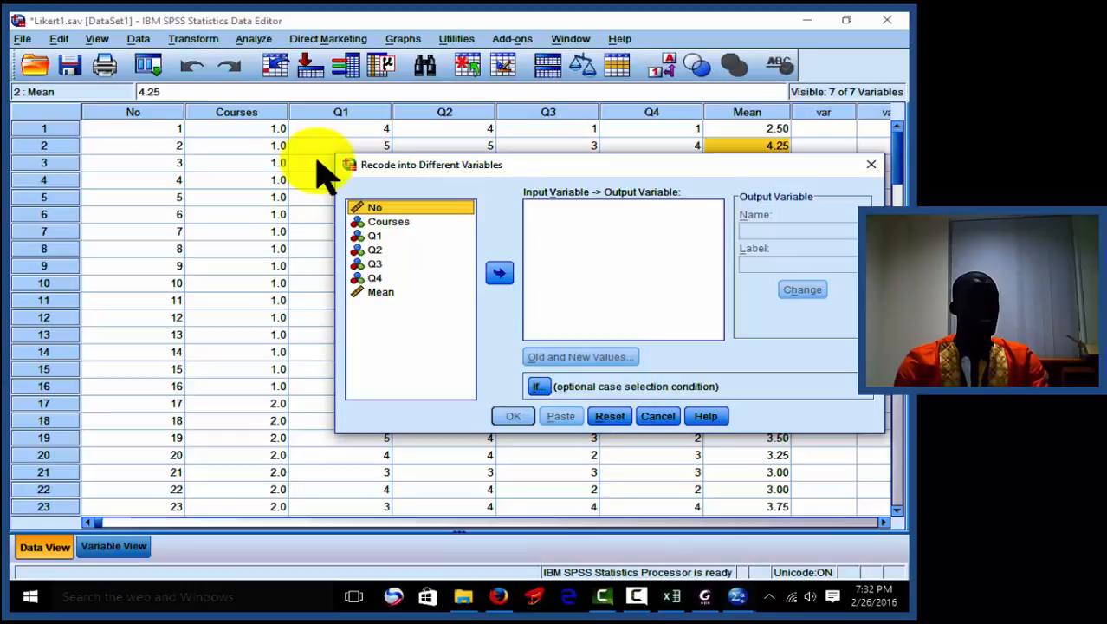
left_click_drag(523, 162, 414, 161)
left_click(277, 289)
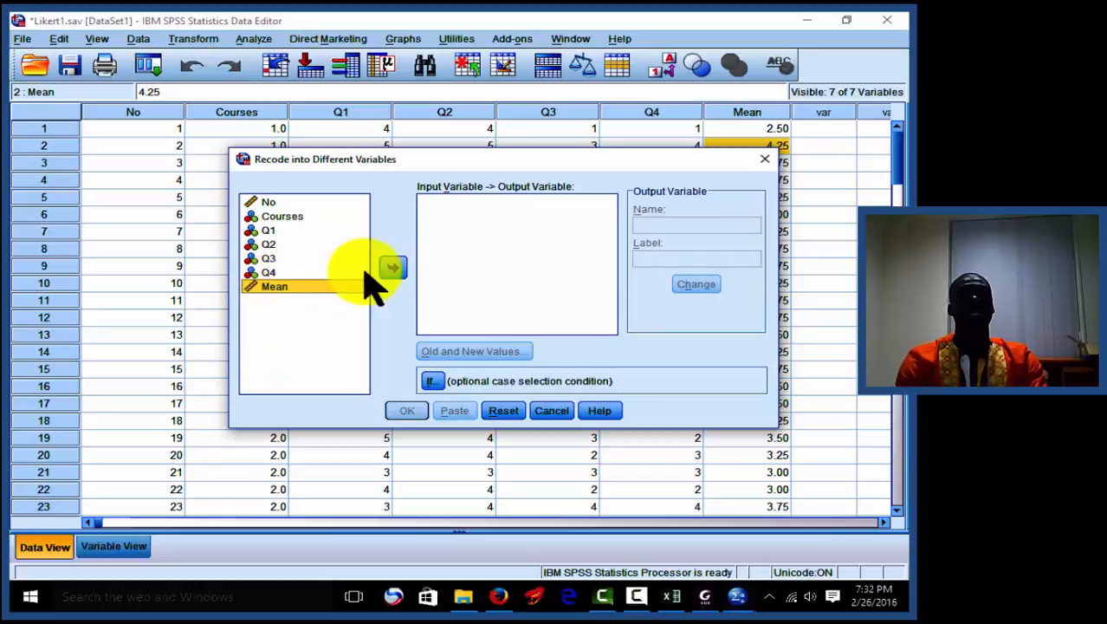
left_click(391, 268)
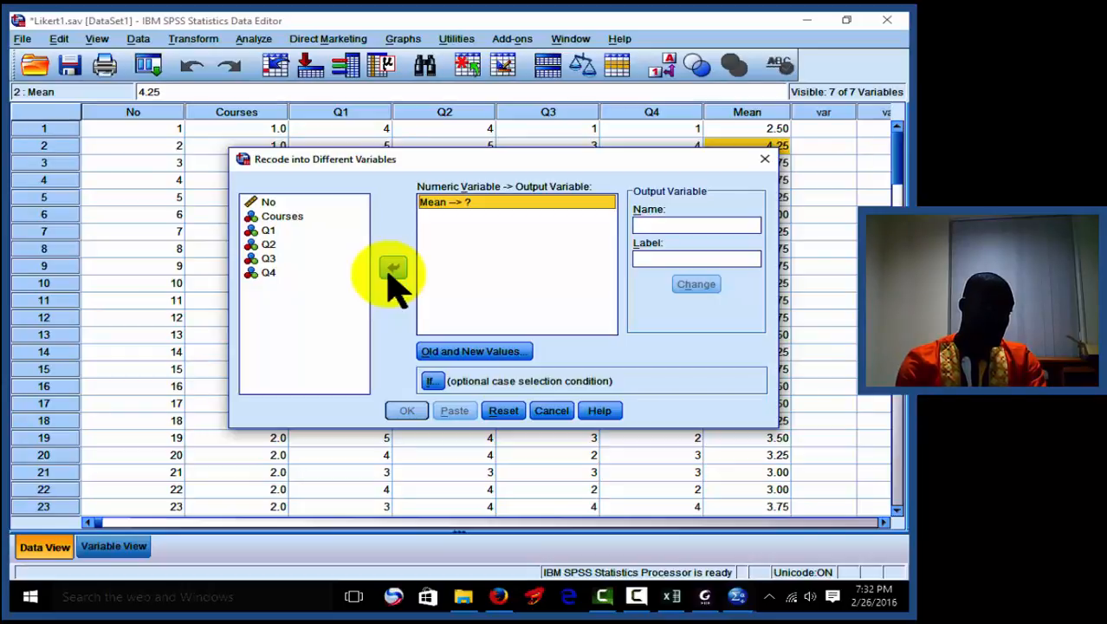
- Name the recode's output variable MeanP
left_click(695, 227)
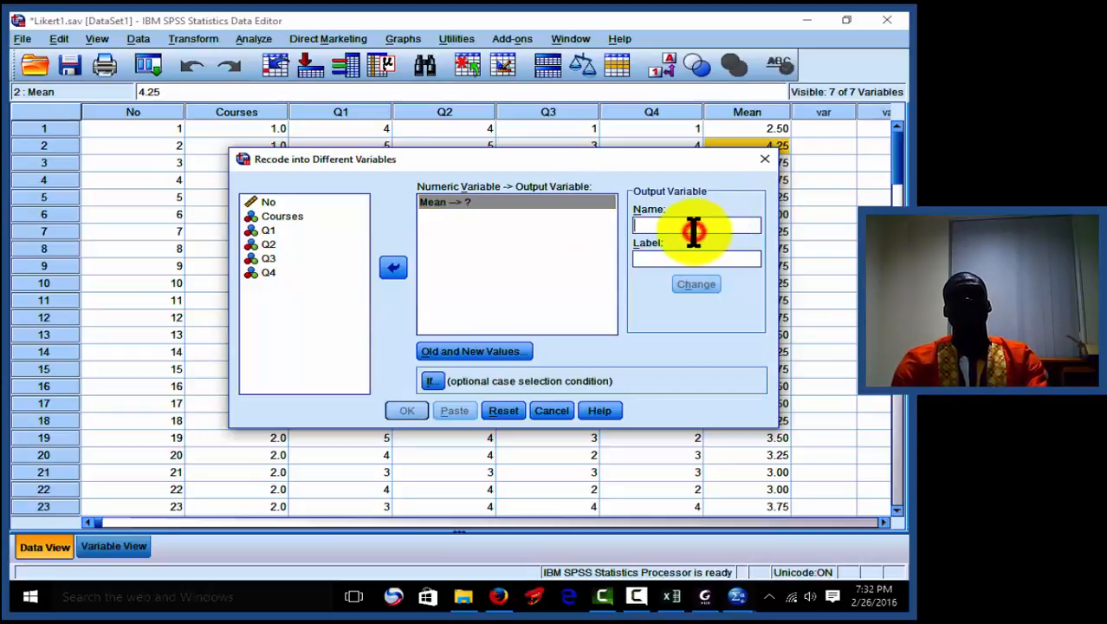
type("Me")
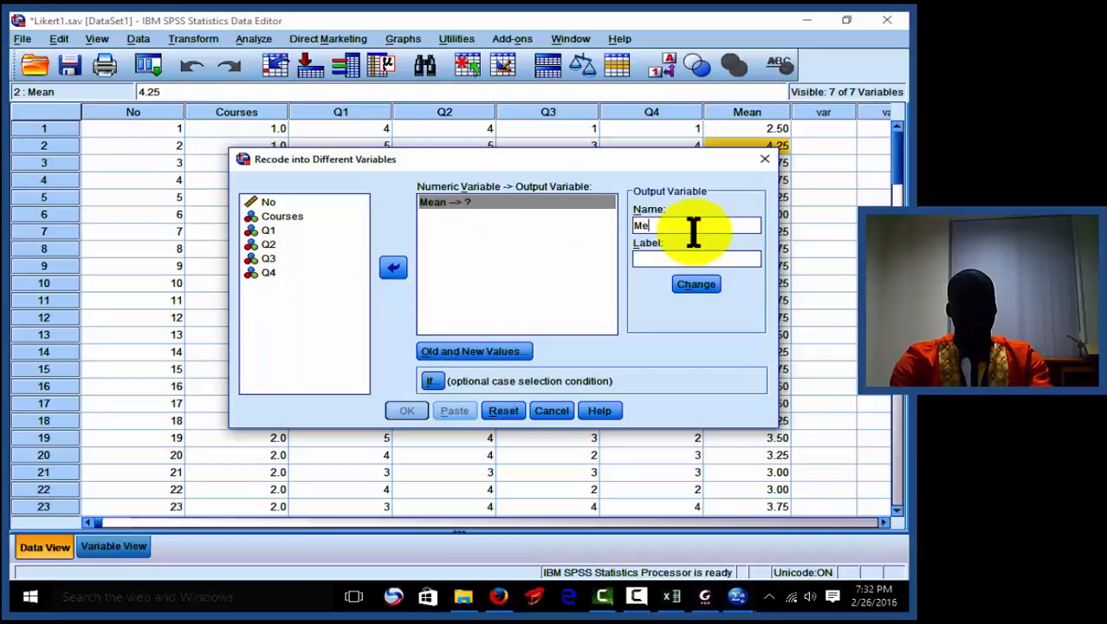
type("anP")
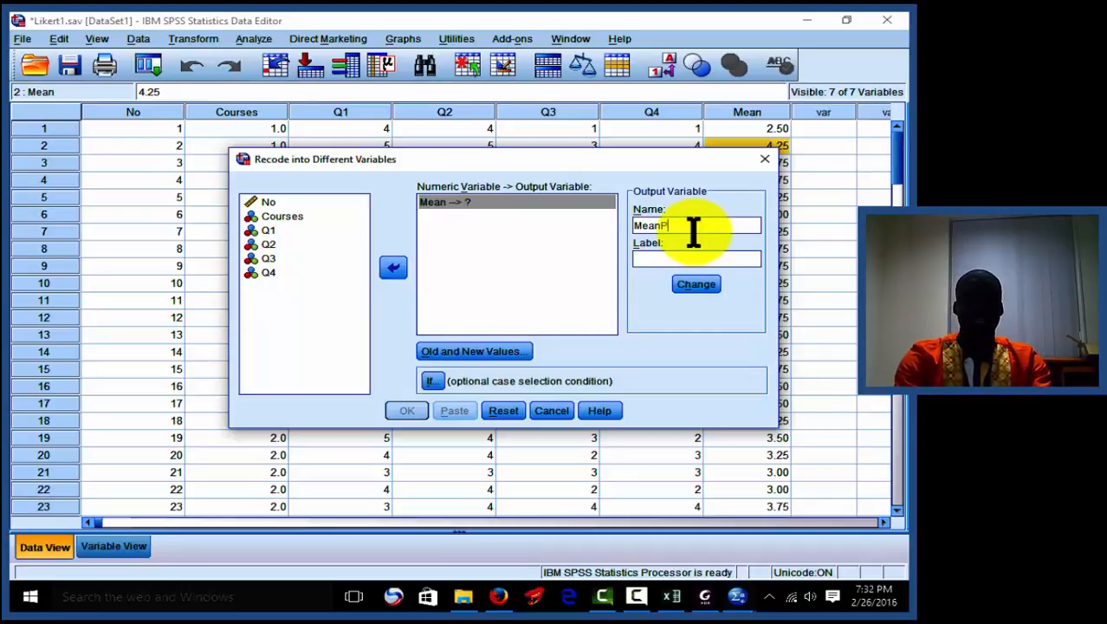
- Label the output variable "categorization of individuals" and apply the name and label to the recoded Mean
left_click(651, 257)
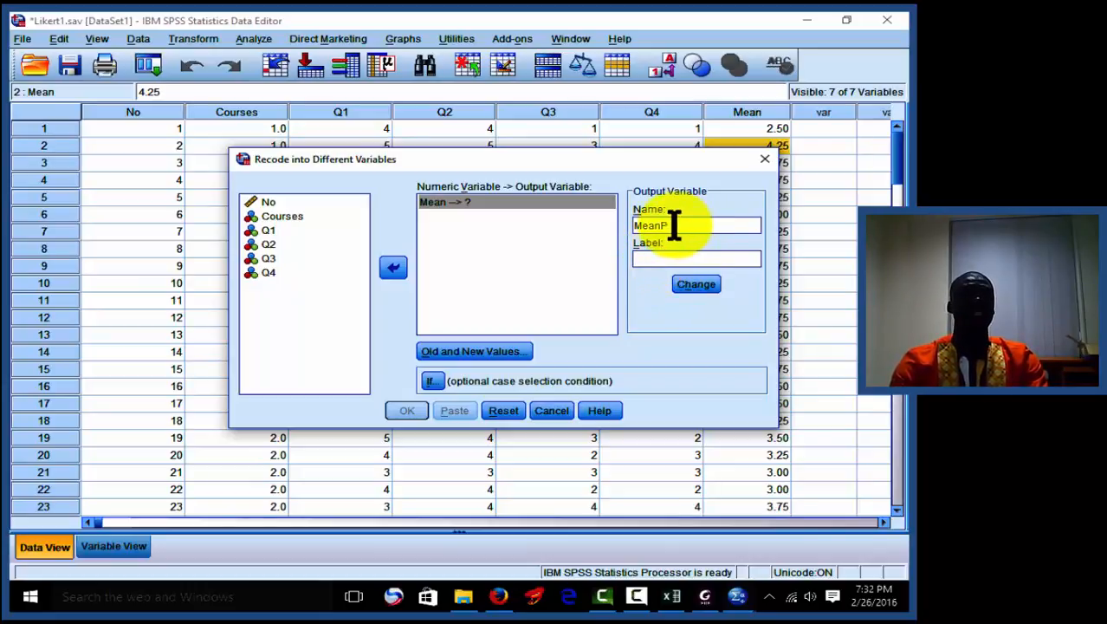
key("ctrl")
key("ctrl")
type("P")
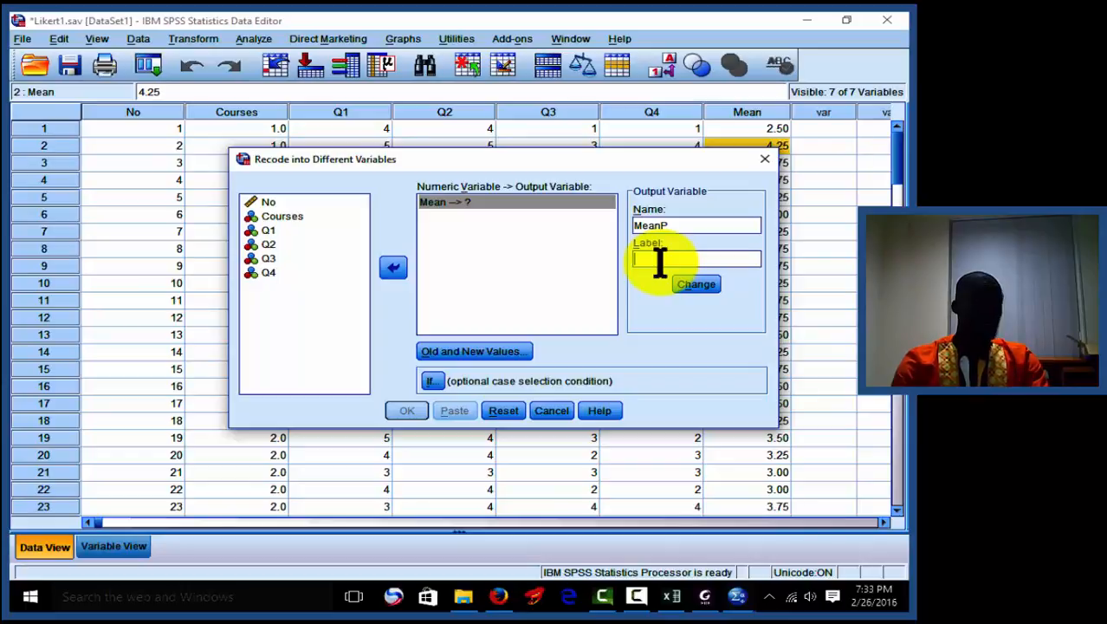
type("ca")
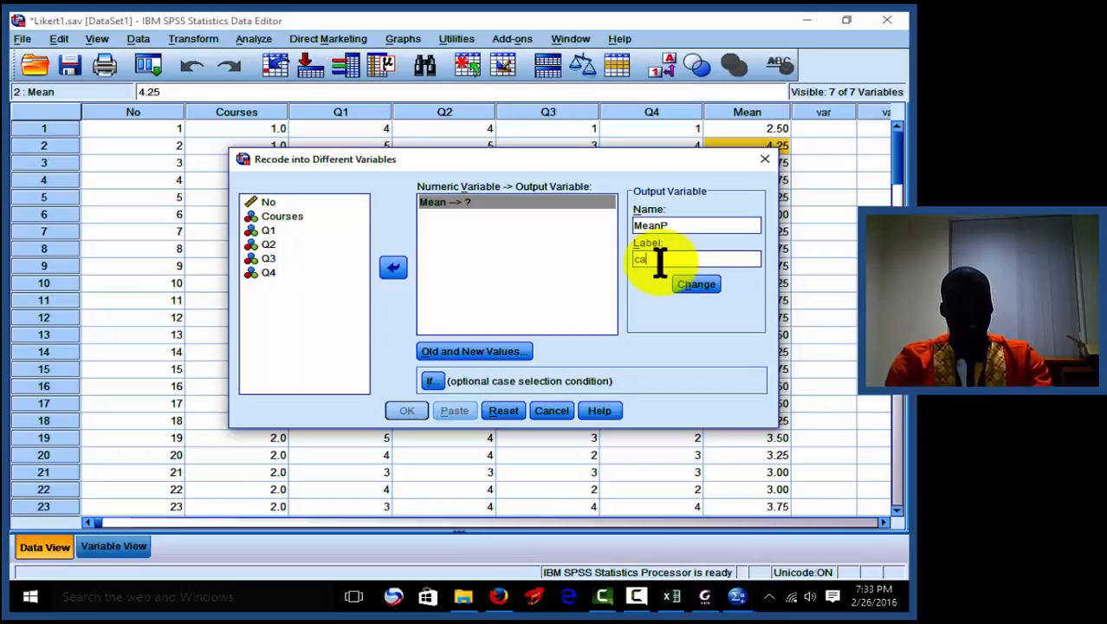
type("tegor")
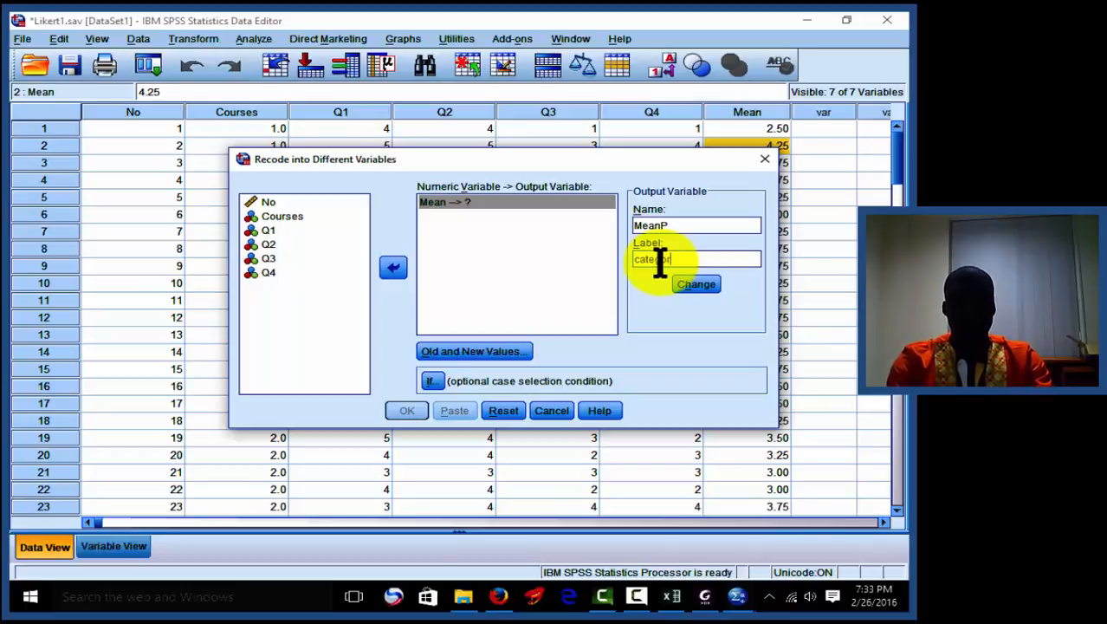
type("izati")
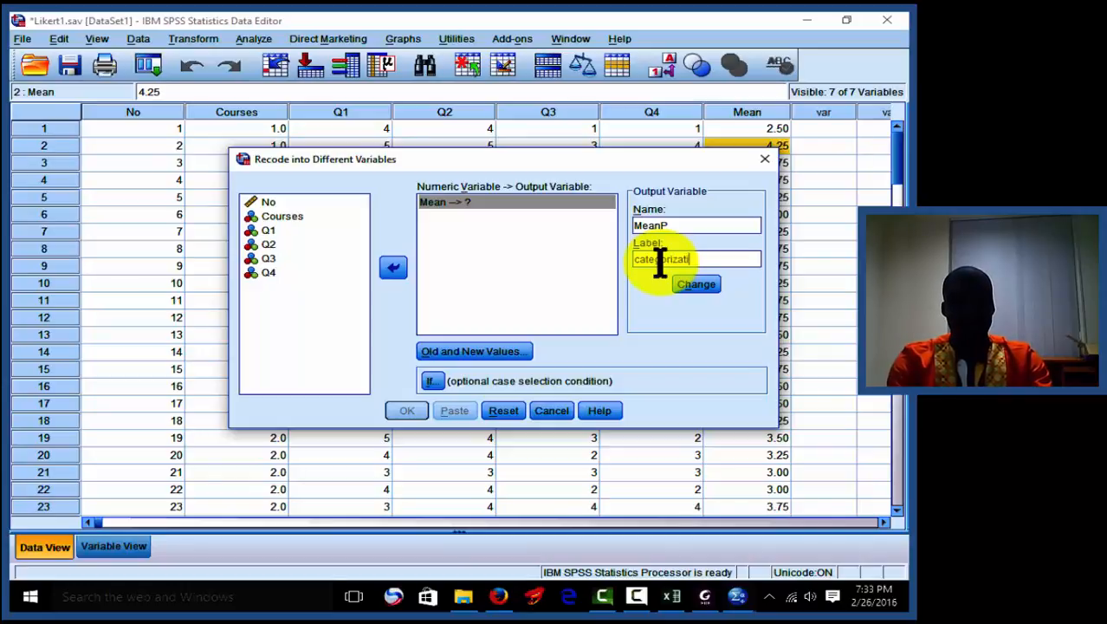
type("on of ")
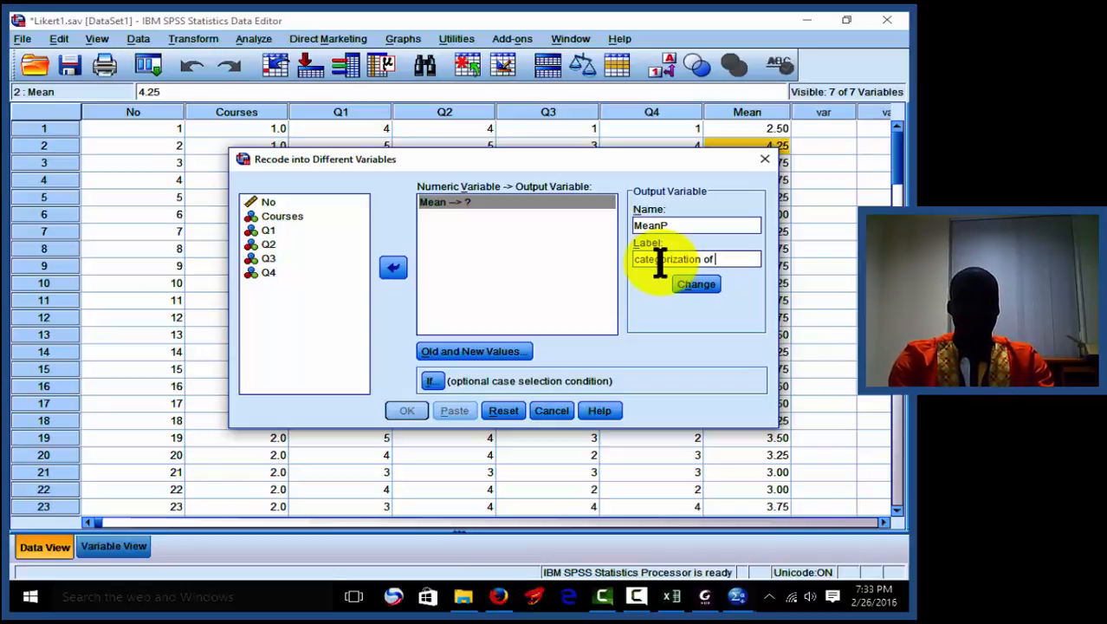
type("individual")
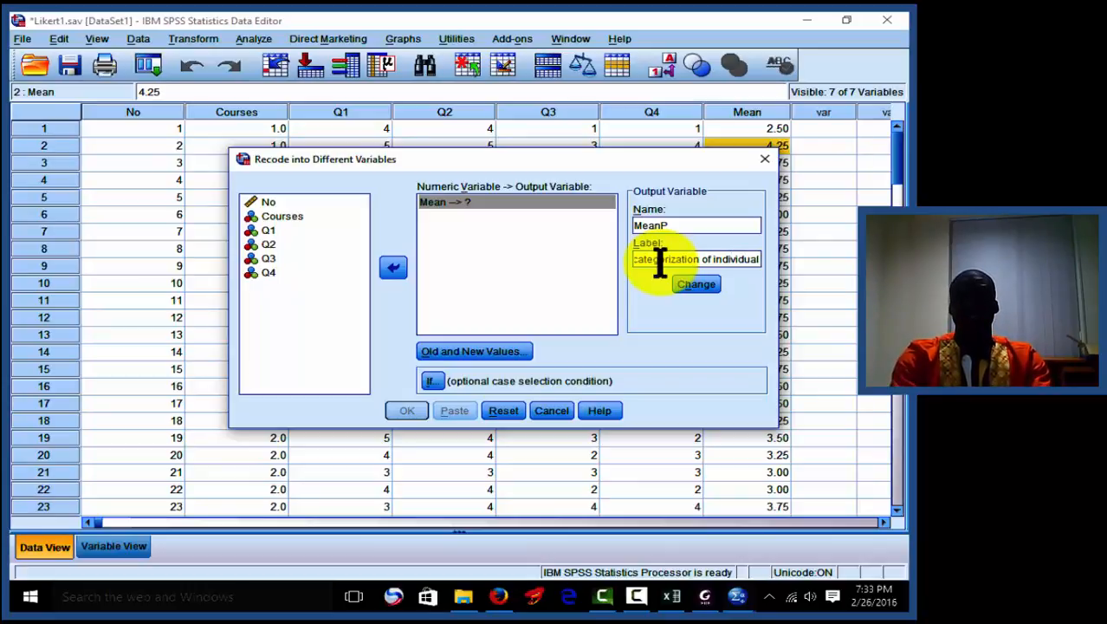
type("s")
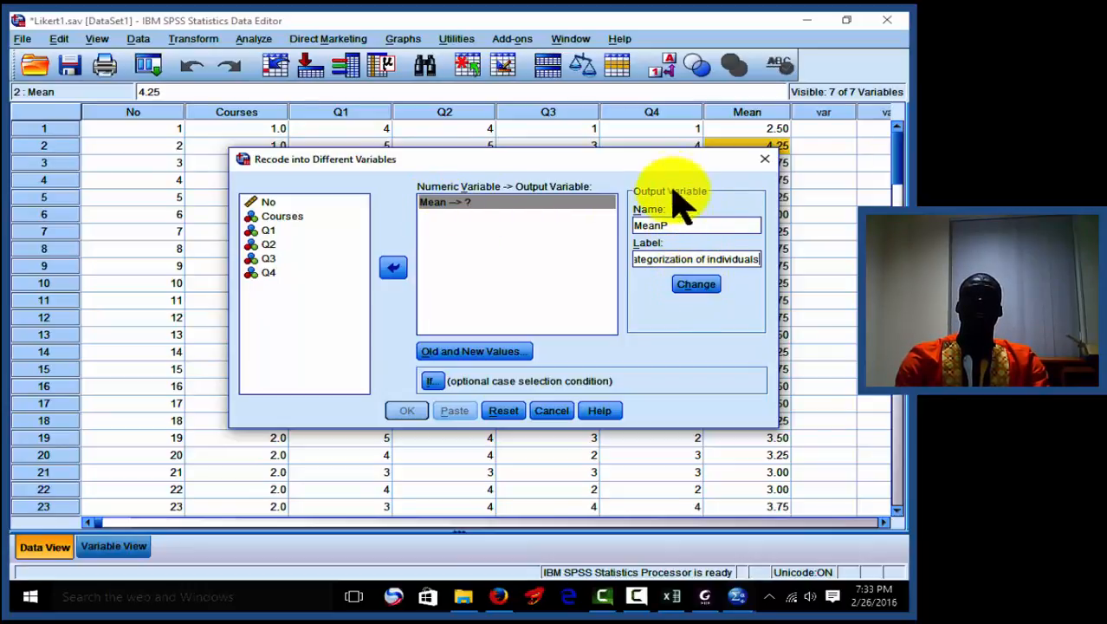
left_click(700, 287)
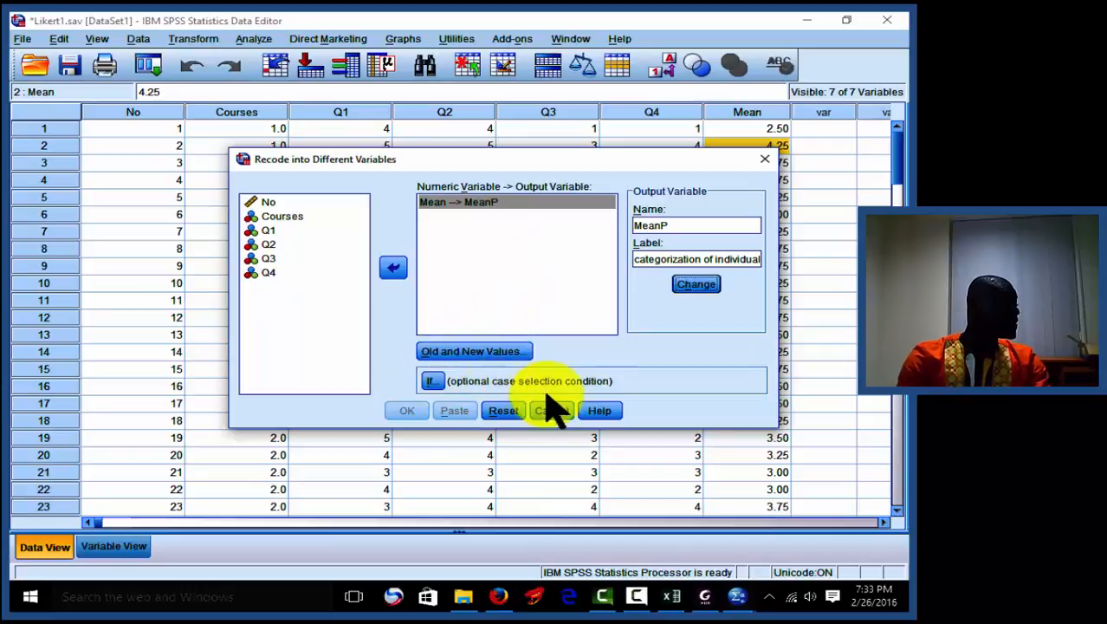
left_click(489, 355)
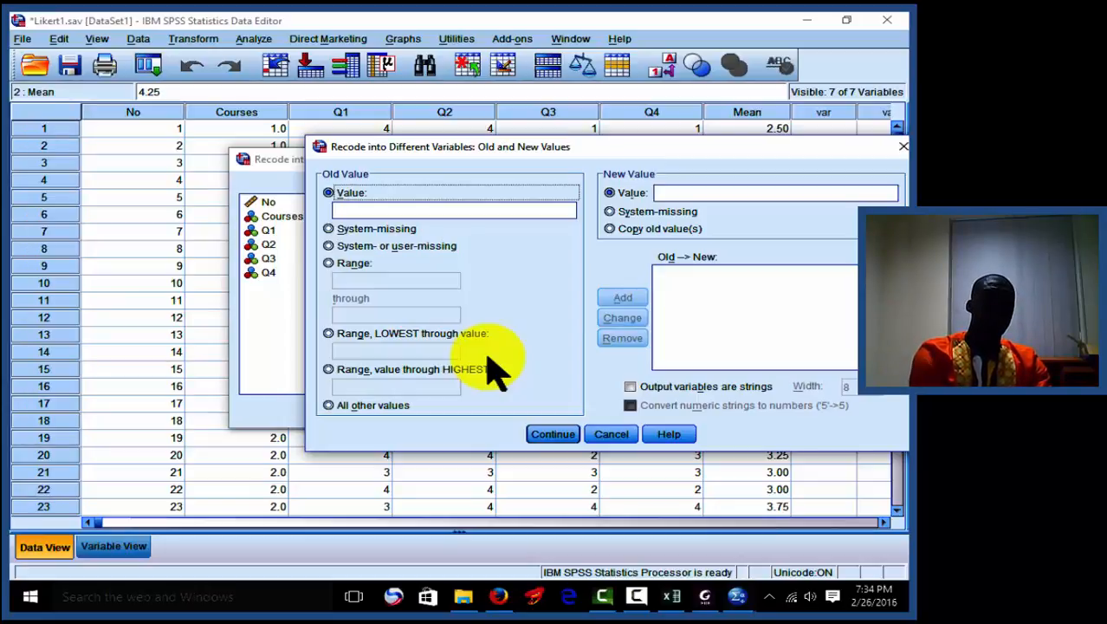
left_click(600, 432)
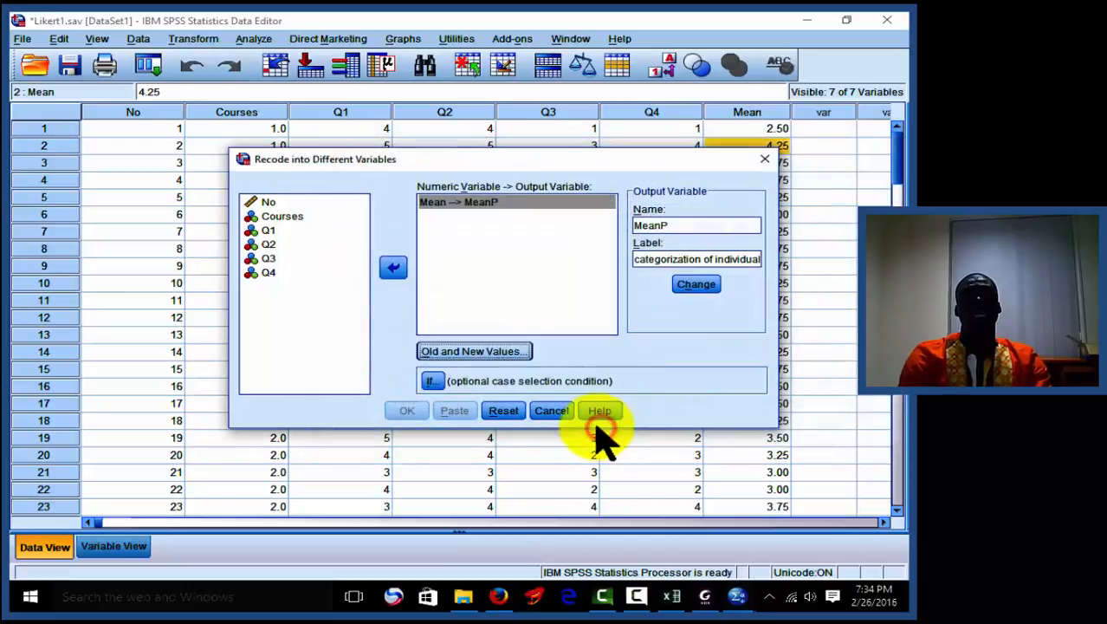
left_click(432, 382)
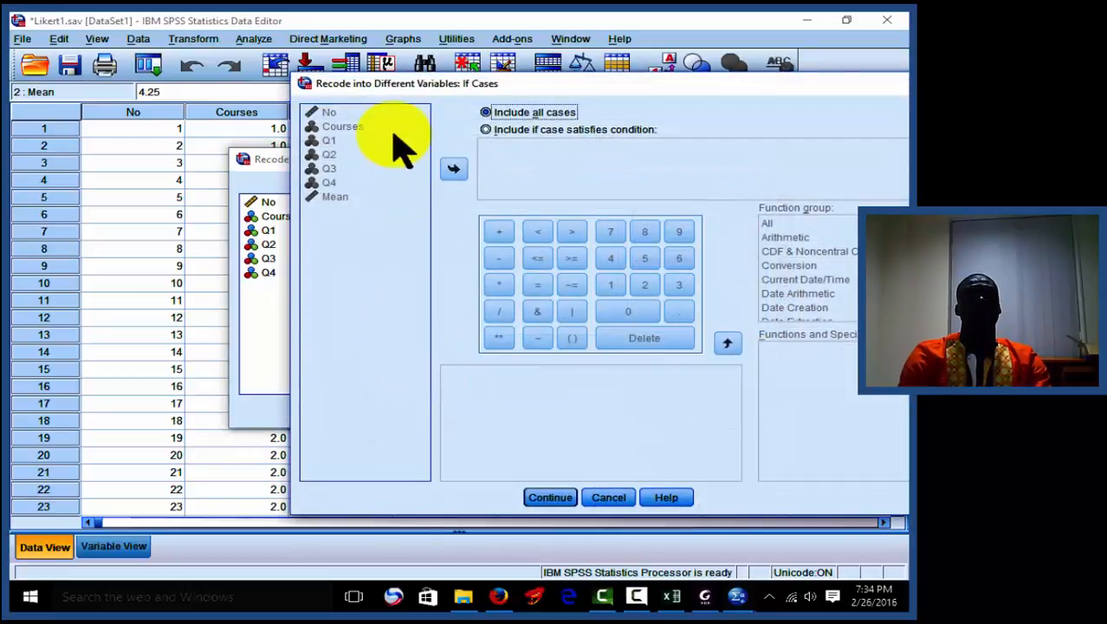
left_click(486, 130)
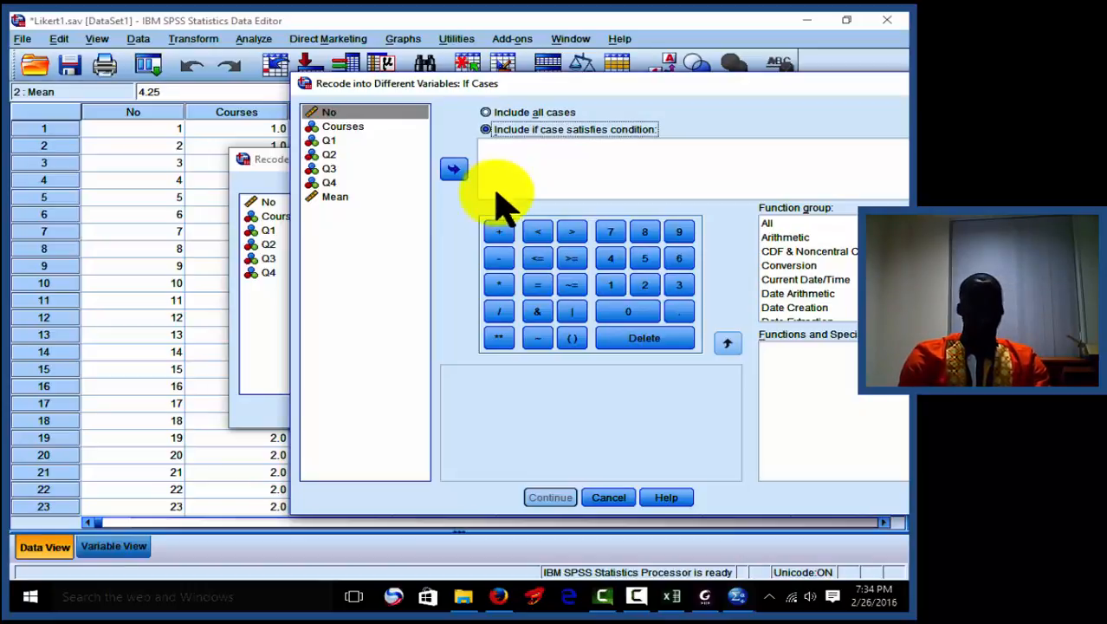
left_click(619, 497)
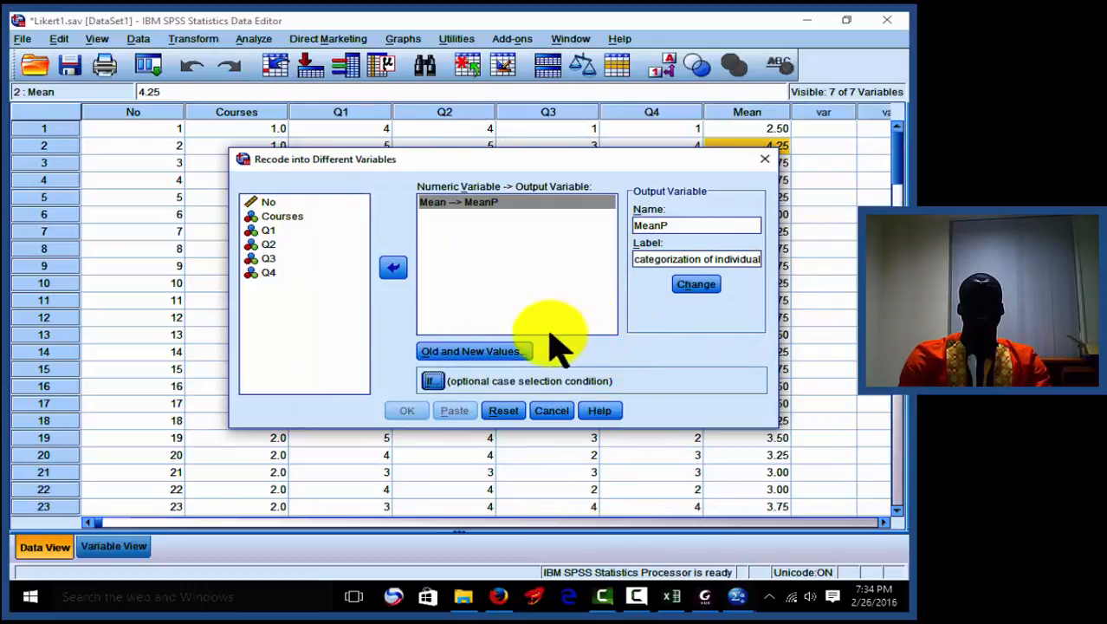
- Open the old and new value definitions for the MeanP recode and look through the single-value and range options
left_click(522, 353)
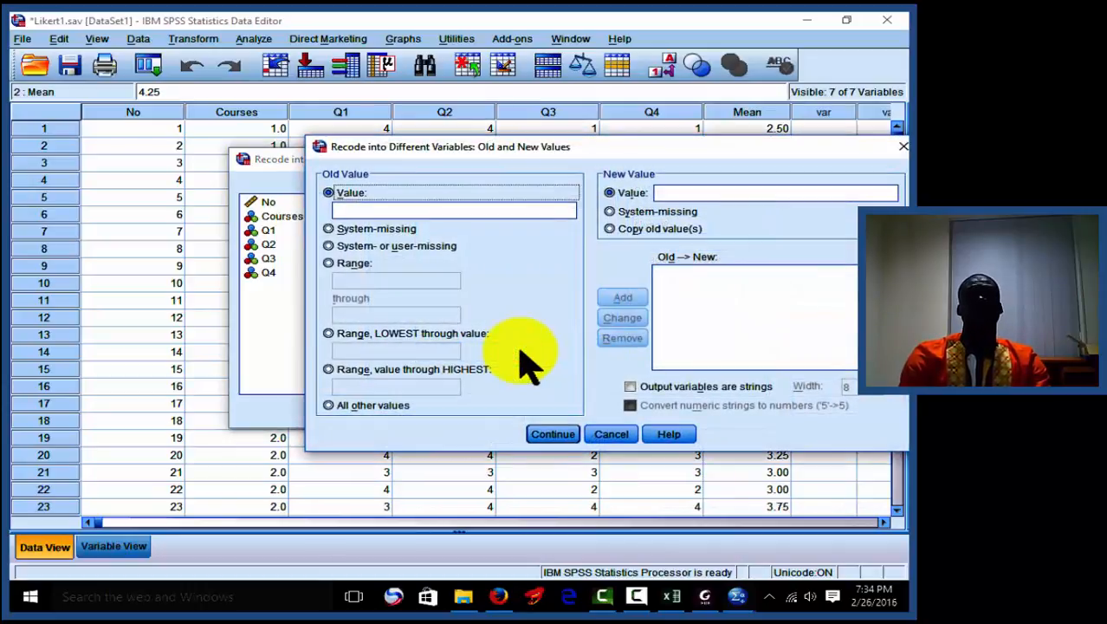
left_click(384, 334)
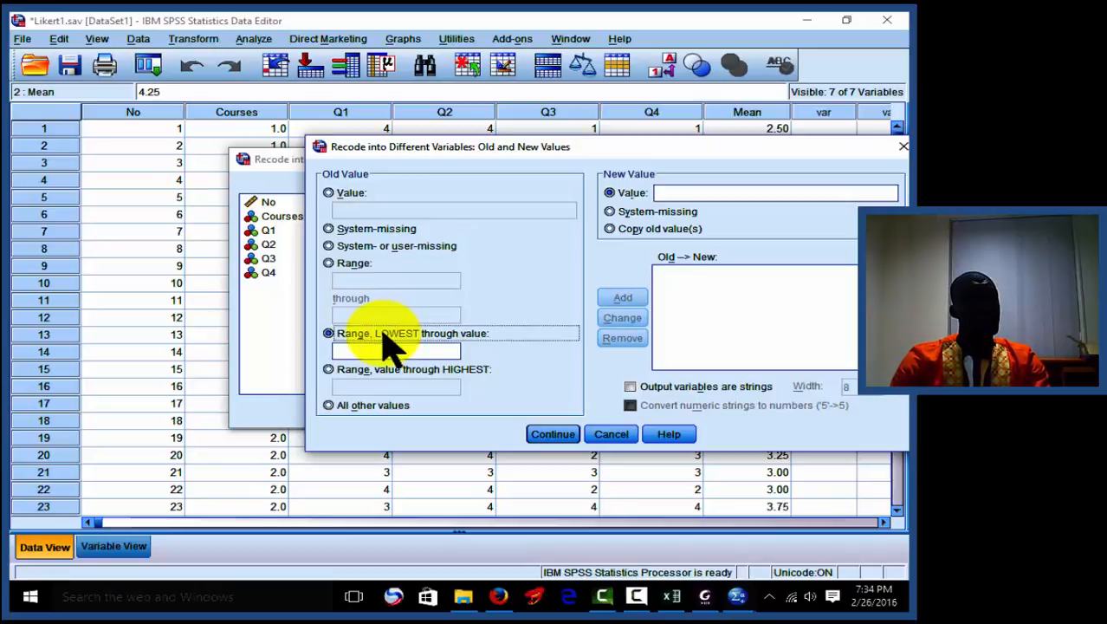
left_click(334, 269)
left_click(331, 266)
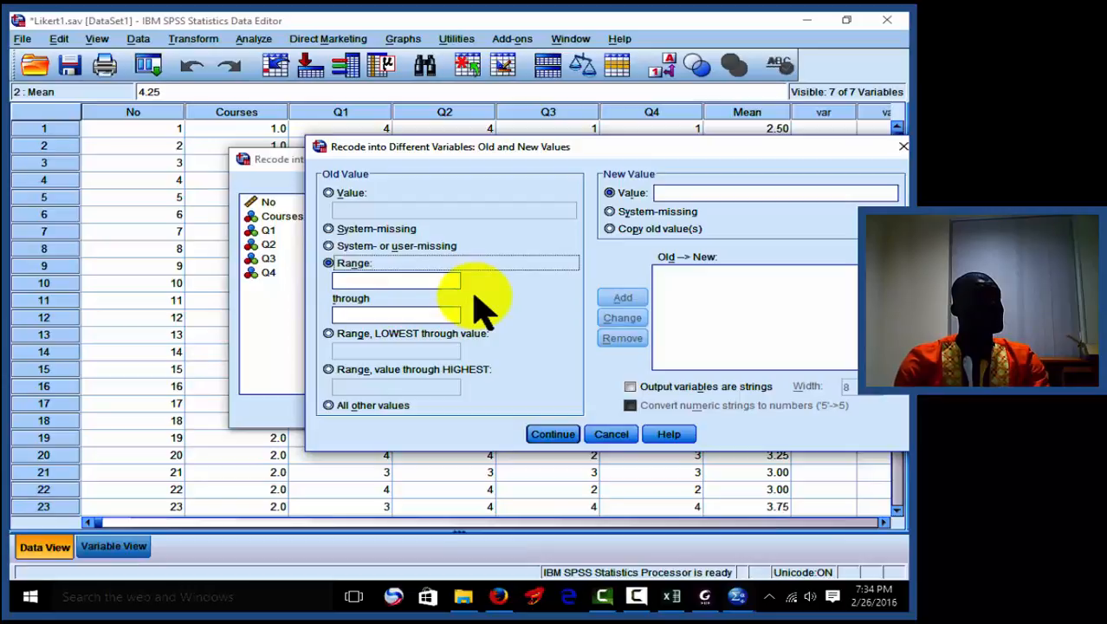
left_click(347, 192)
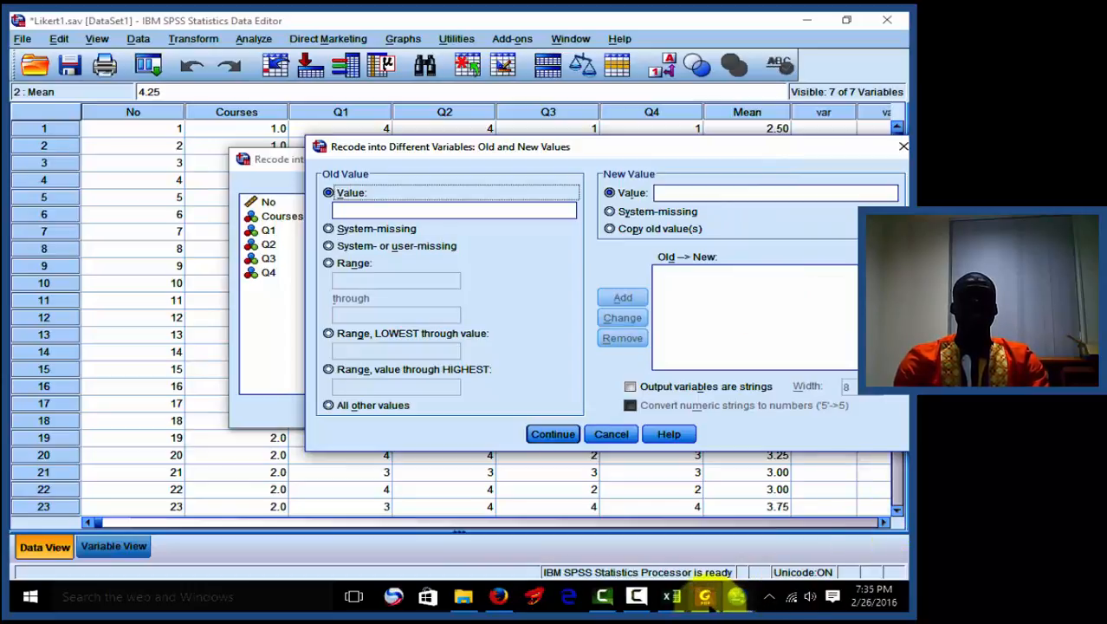
- Consult the article's performance grading table in Foxit PhantomPDF for the mean criteria and return to the recode definitions in SPSS
left_click(706, 602)
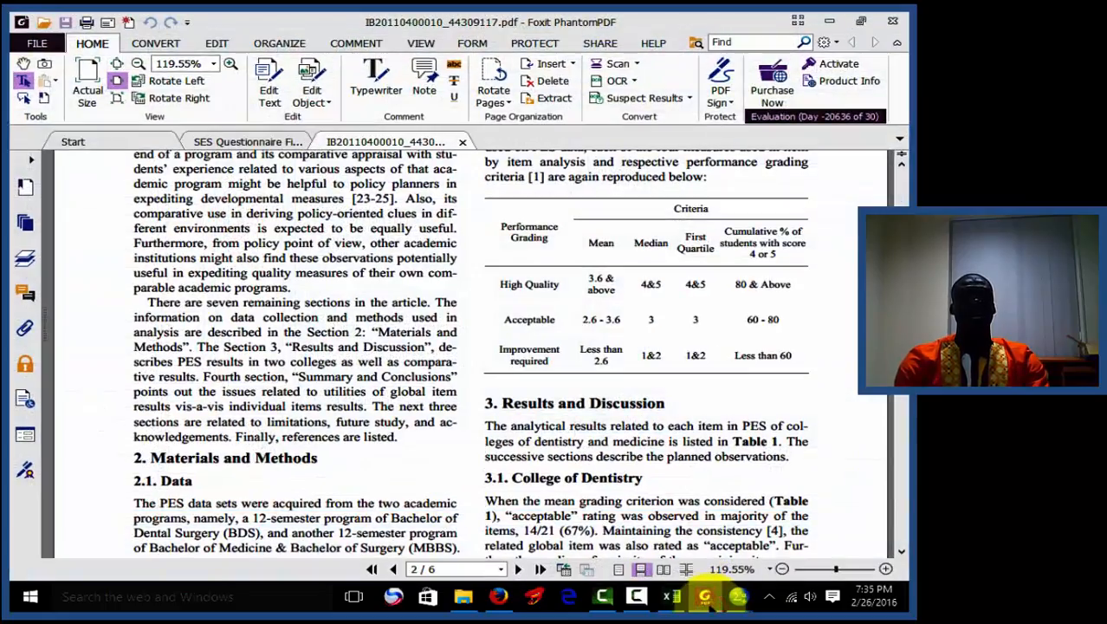
left_click(707, 603)
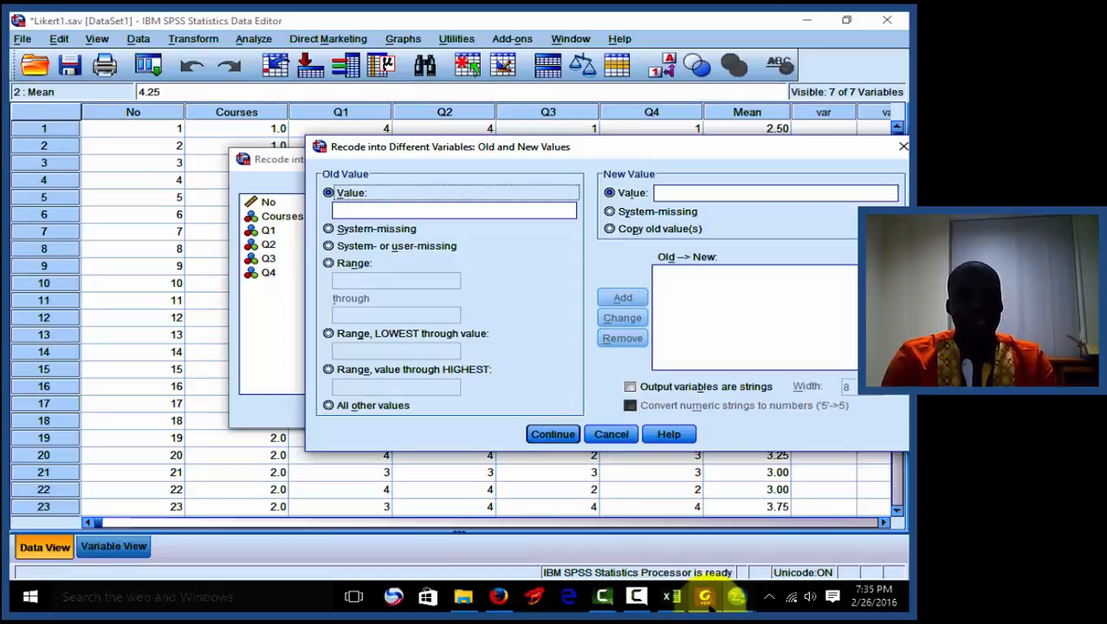
left_click(382, 209)
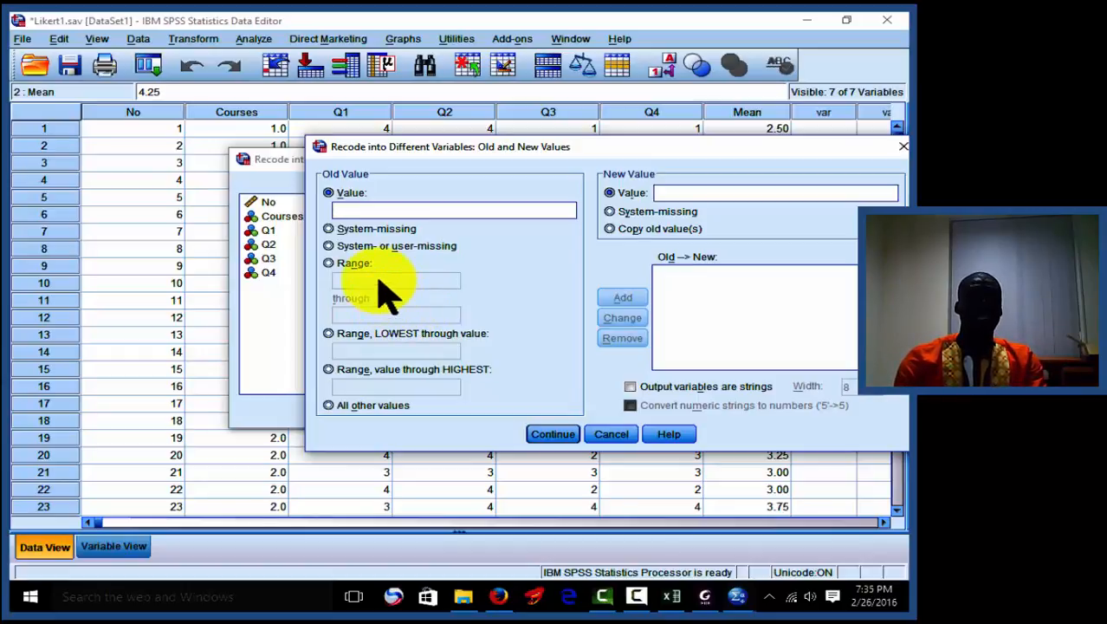
- Add a recode rule that converts the old value range 3.6 through 5 to the new value 1
left_click(348, 264)
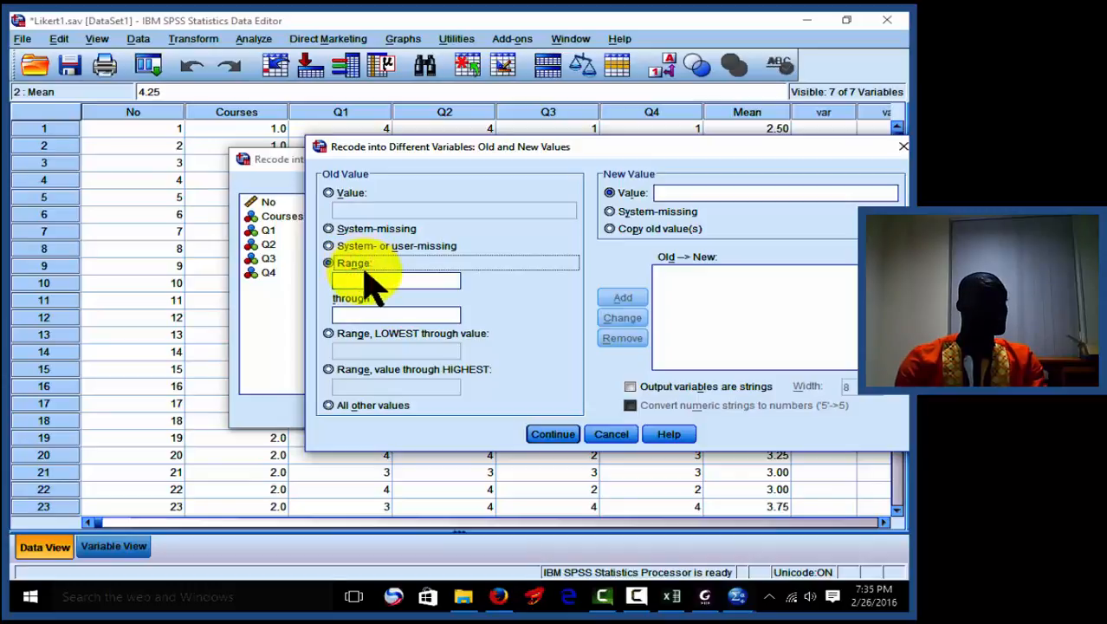
left_click(368, 280)
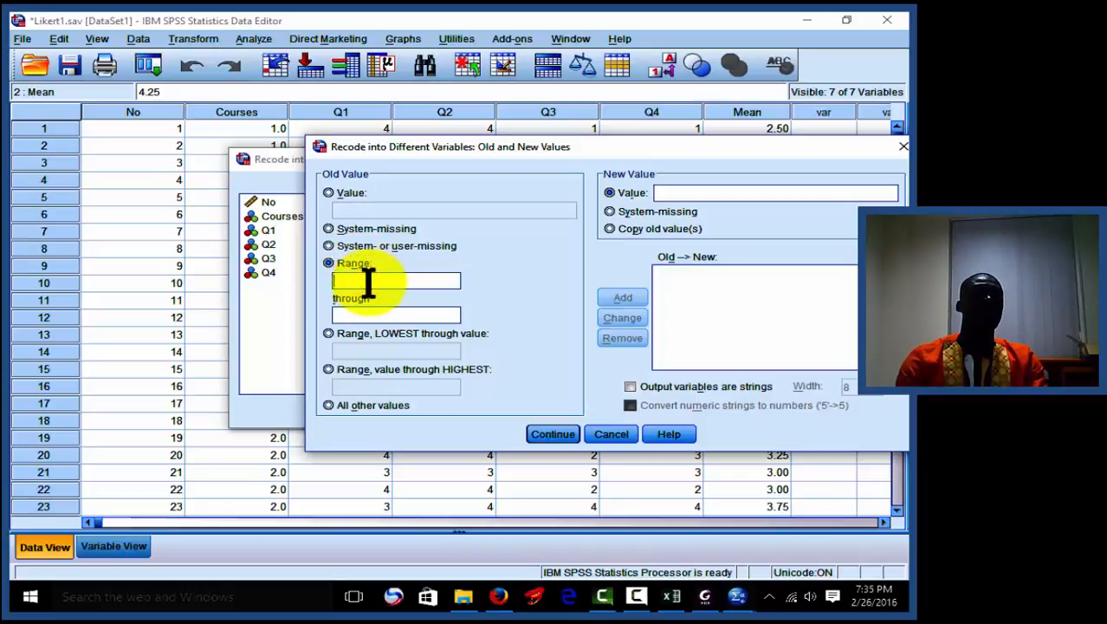
type("3.6")
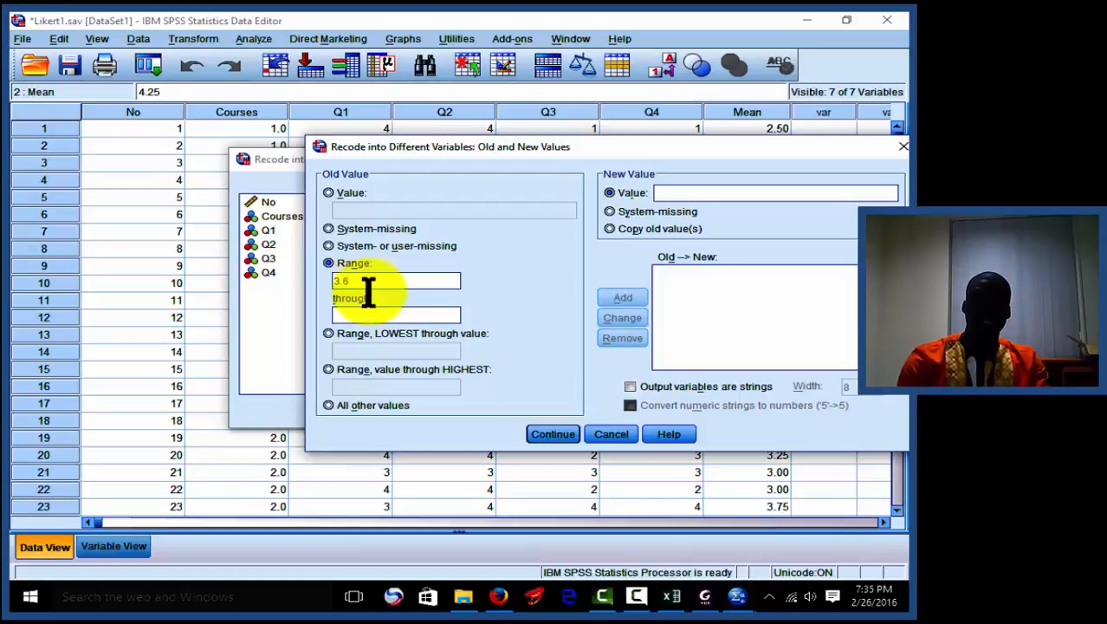
left_click(369, 316)
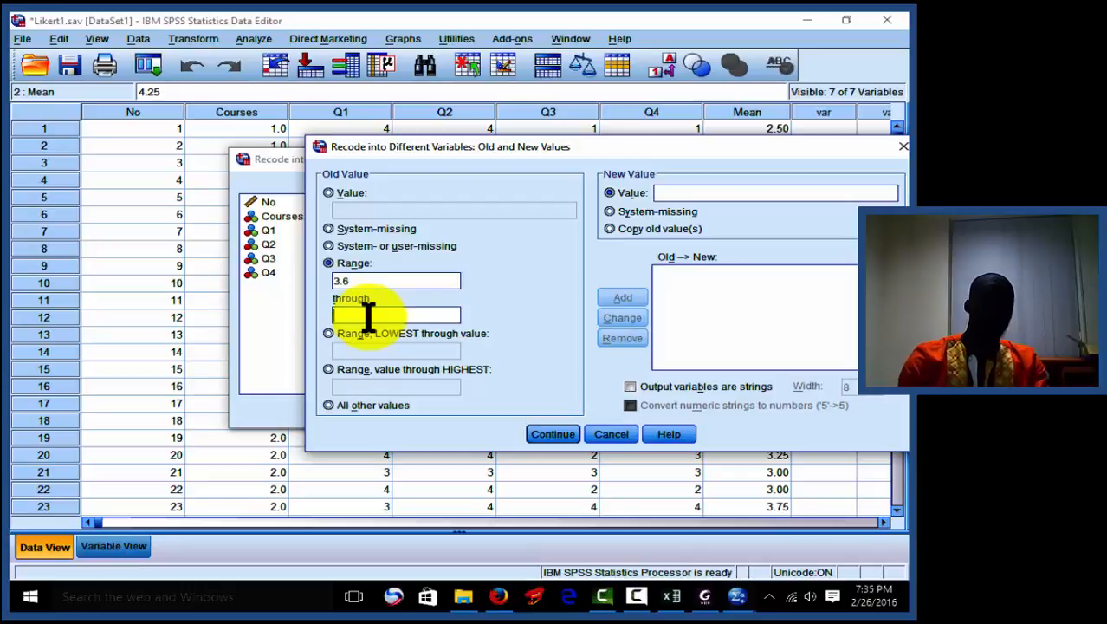
type("5")
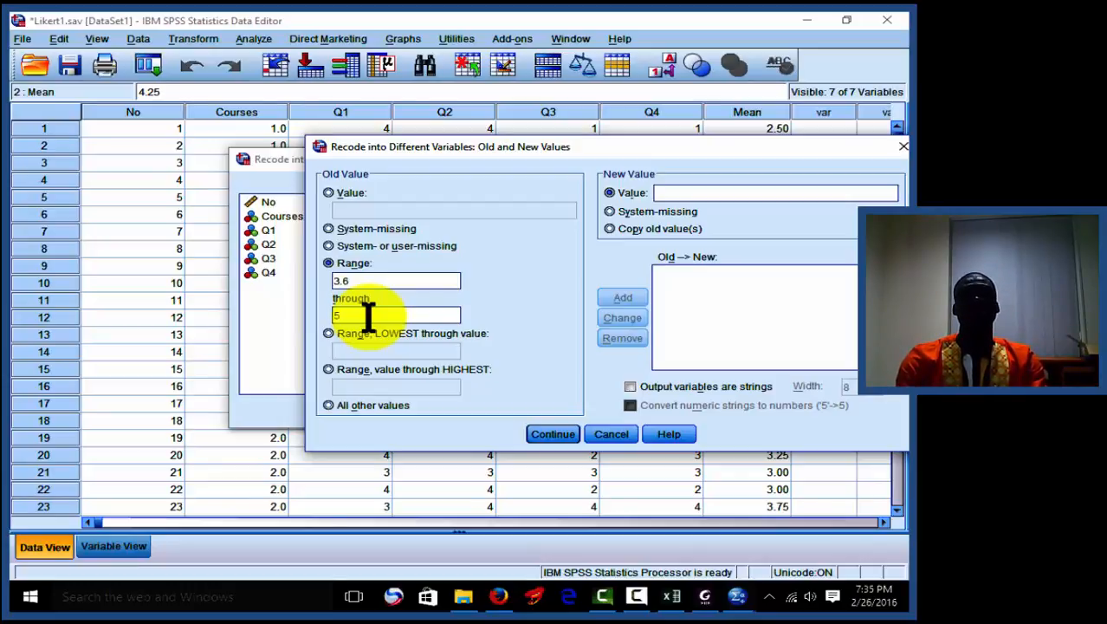
left_click(712, 191)
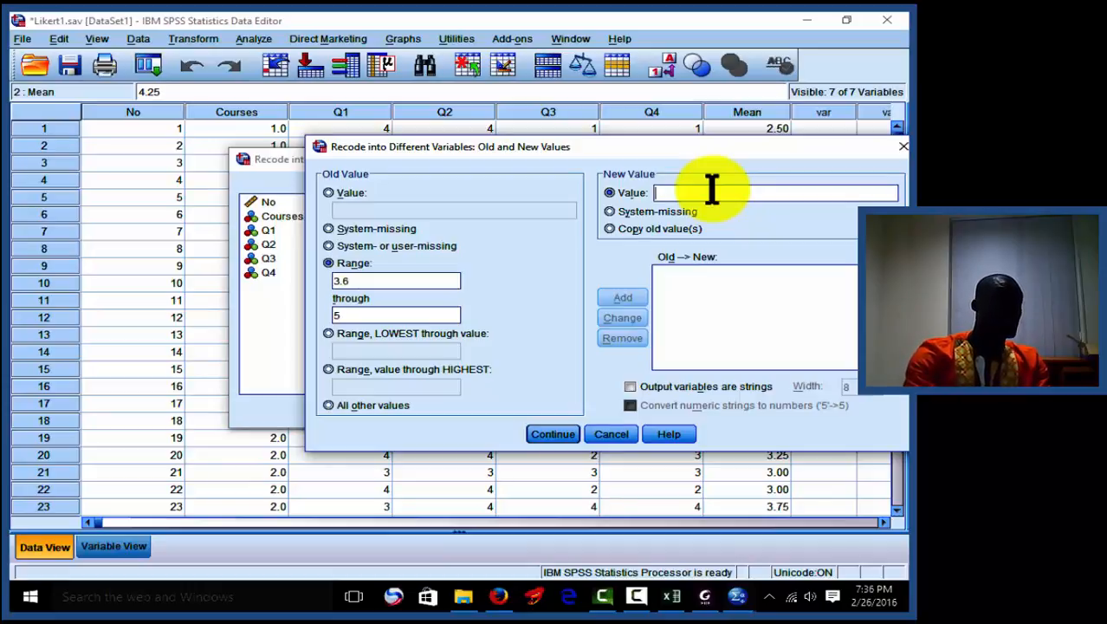
type("1")
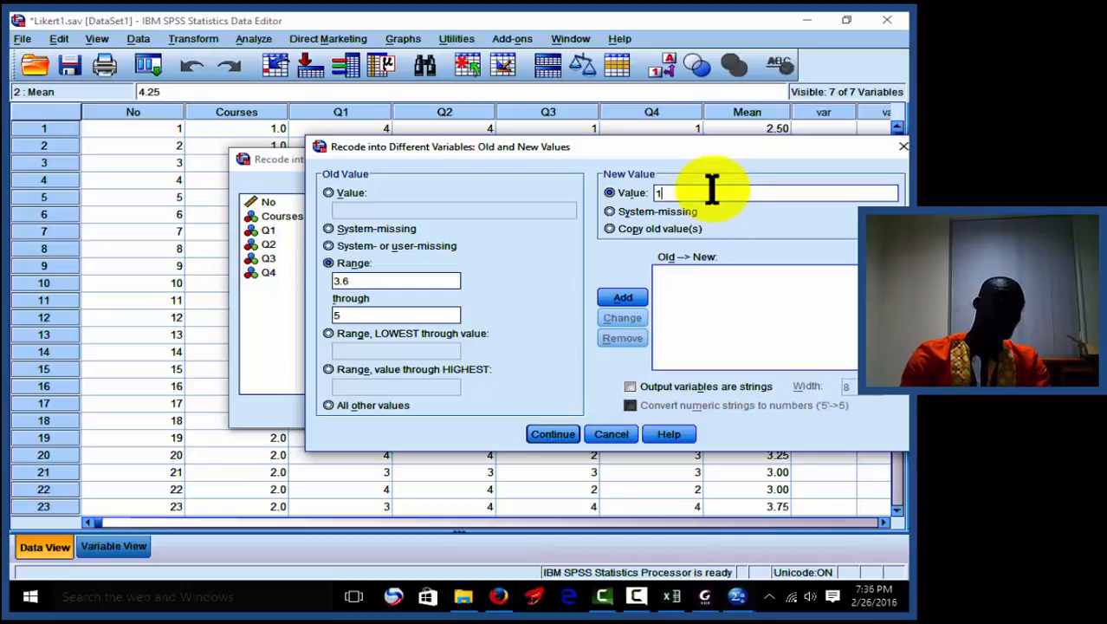
left_click(632, 299)
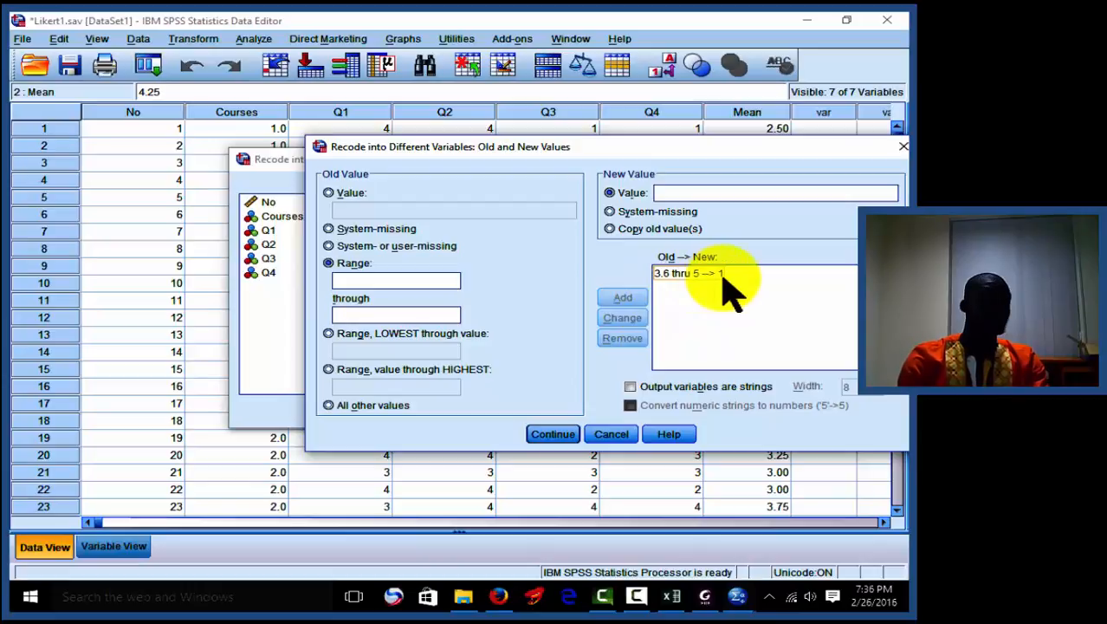
- Add a recode rule that converts the old value range 2.6 through 3.5 to the new value 2
left_click(425, 286)
type("2")
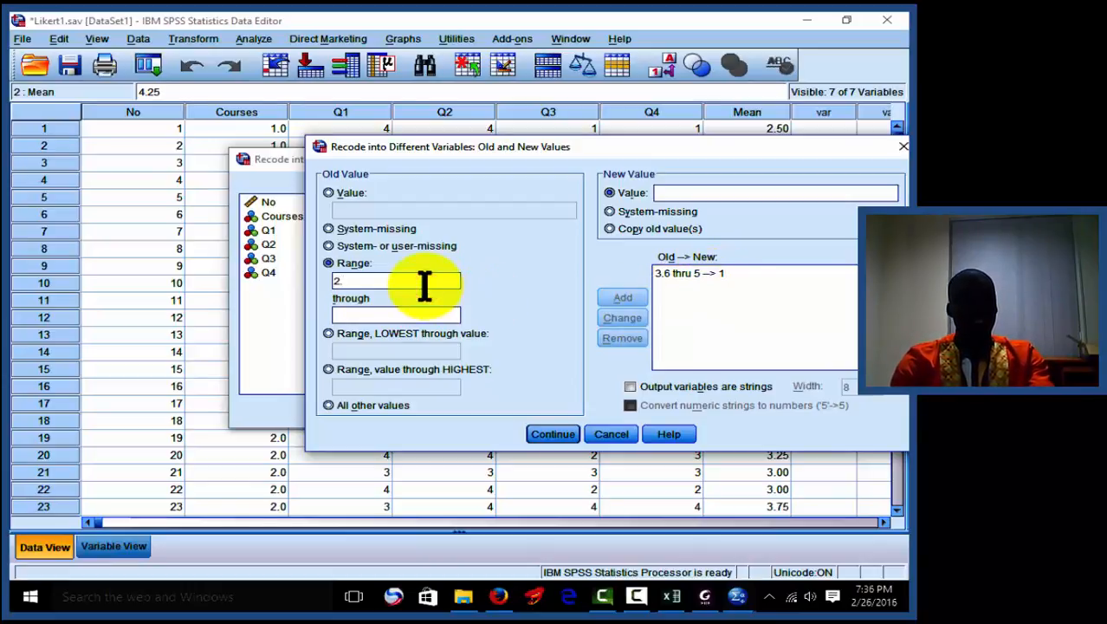
type(".6")
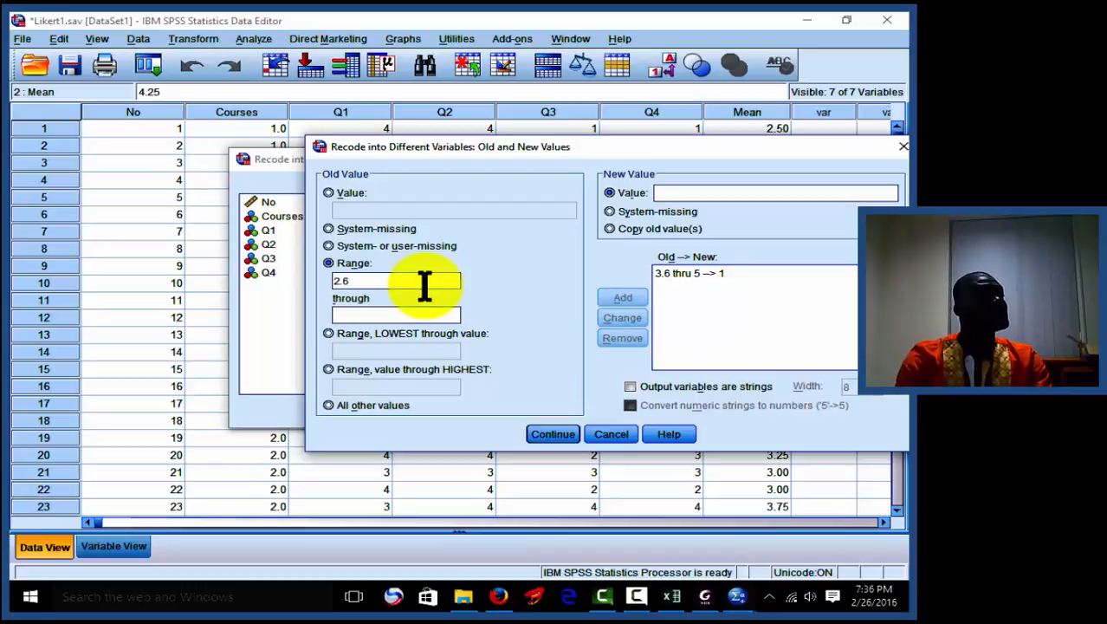
left_click(393, 315)
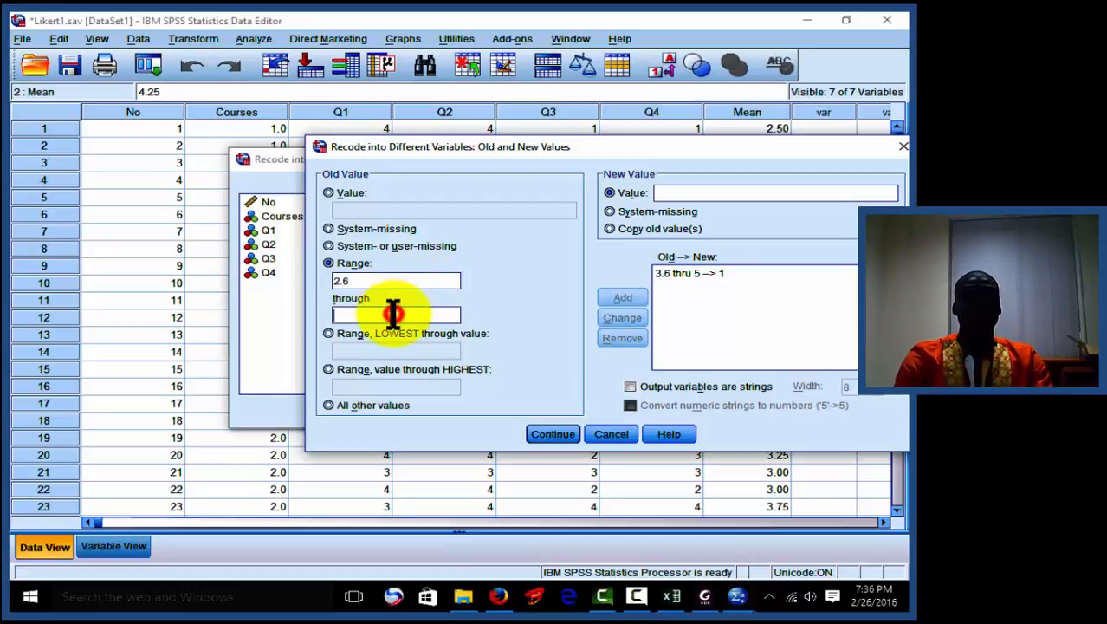
type("3.5")
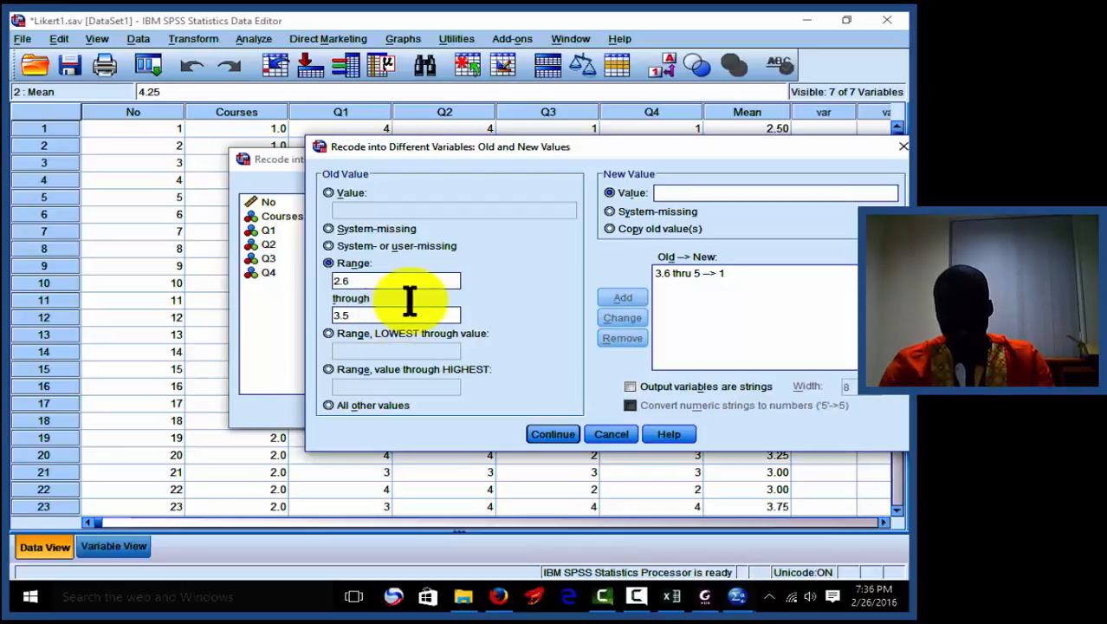
left_click(672, 197)
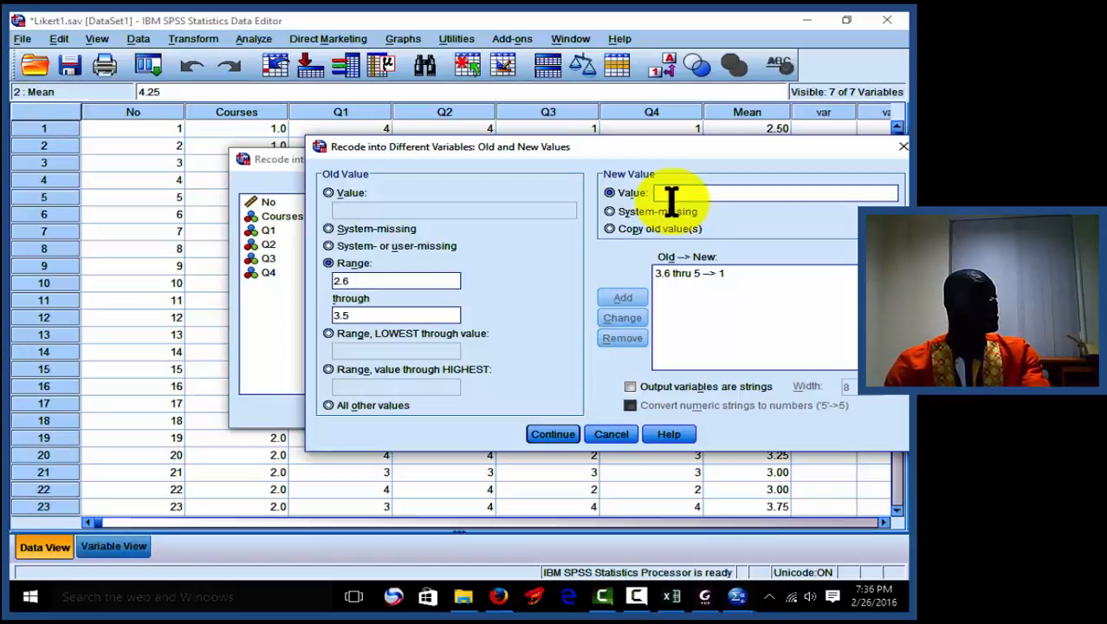
type("2")
left_click(623, 298)
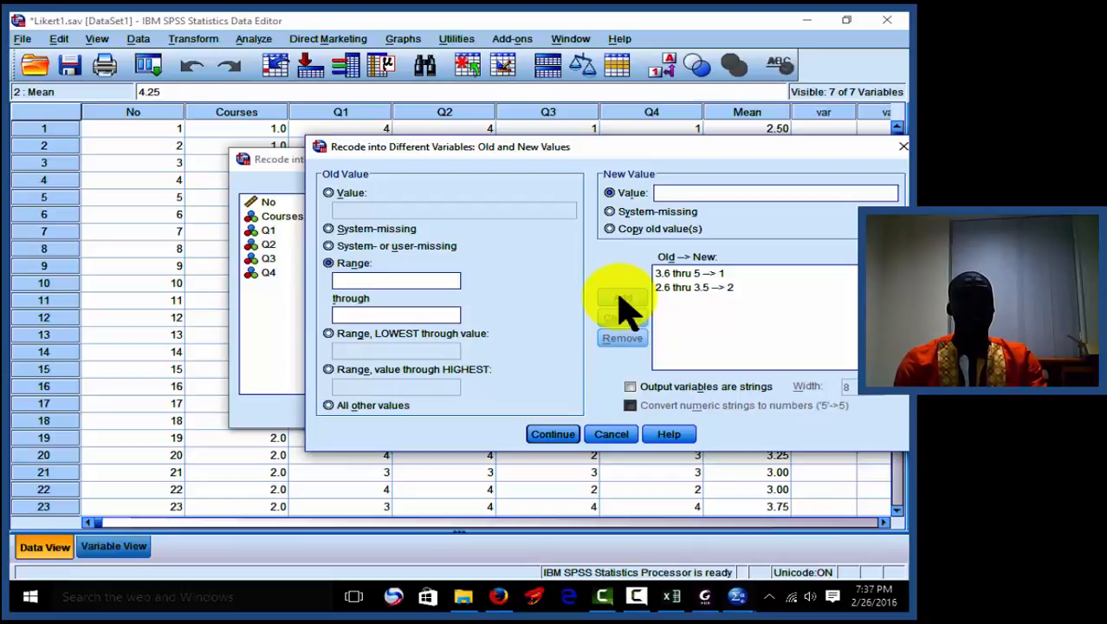
- Add a recode rule that converts the old value range 1 through 2.5 to the new value 3
left_click(397, 279)
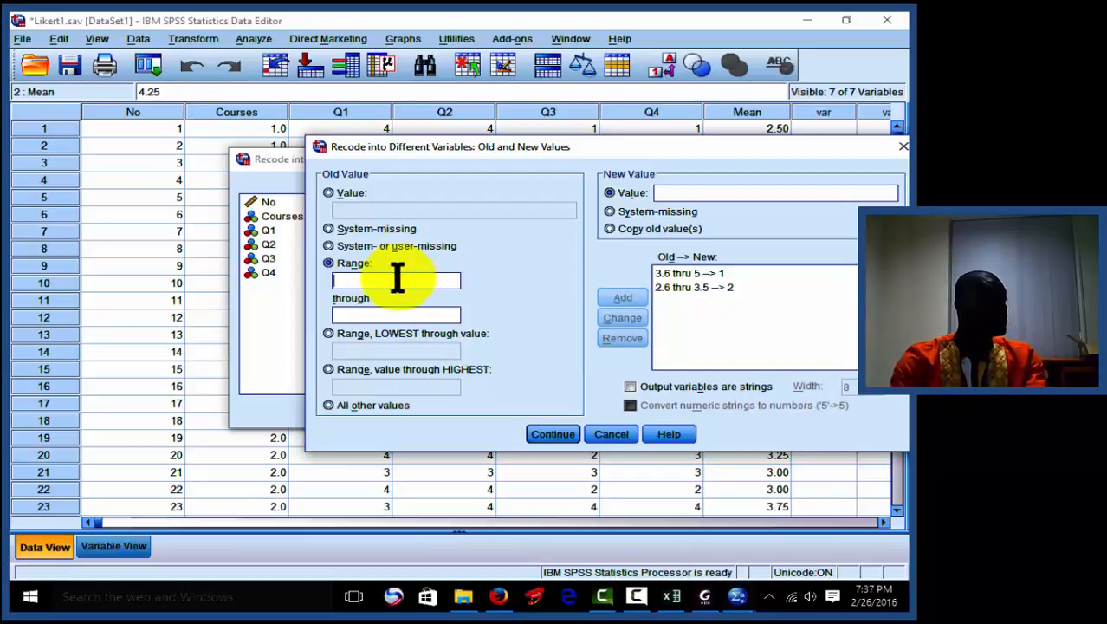
type("1")
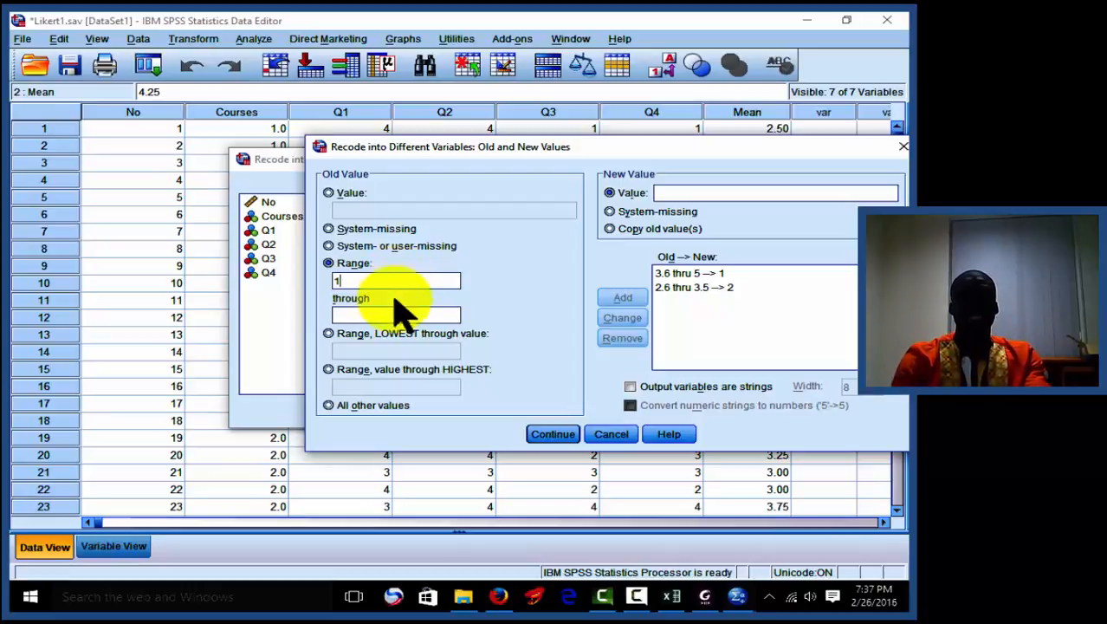
left_click(392, 314)
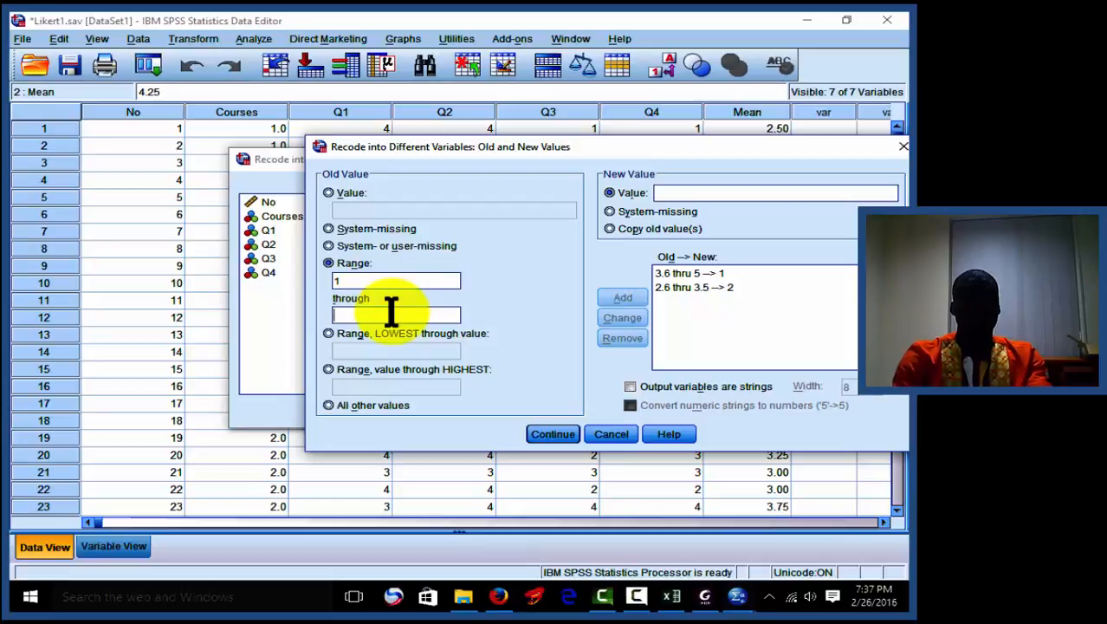
type("2.5")
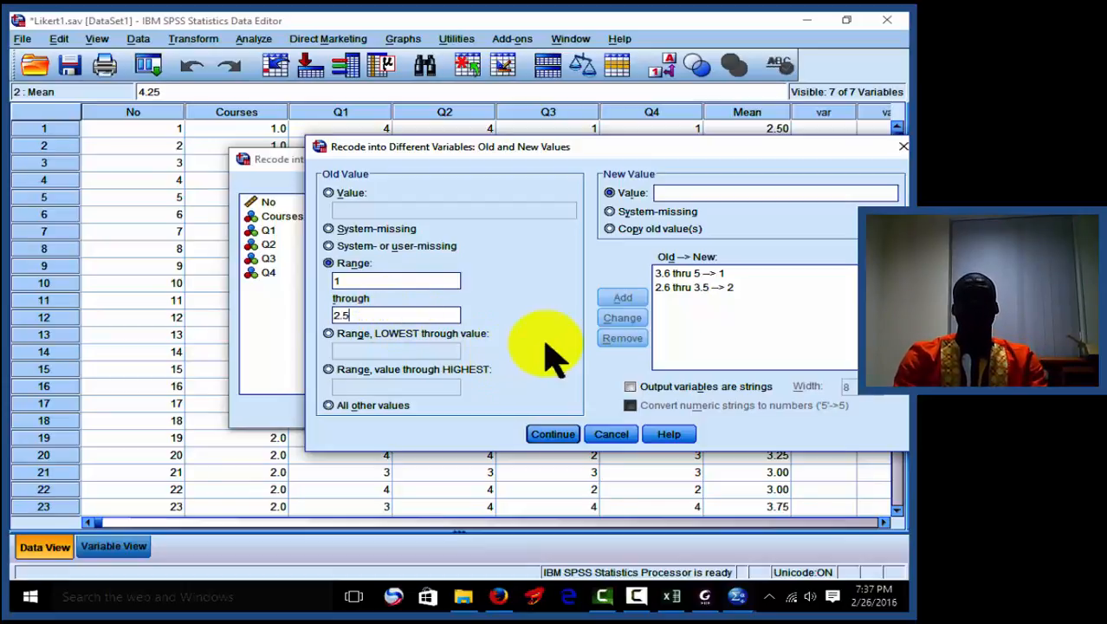
left_click(681, 192)
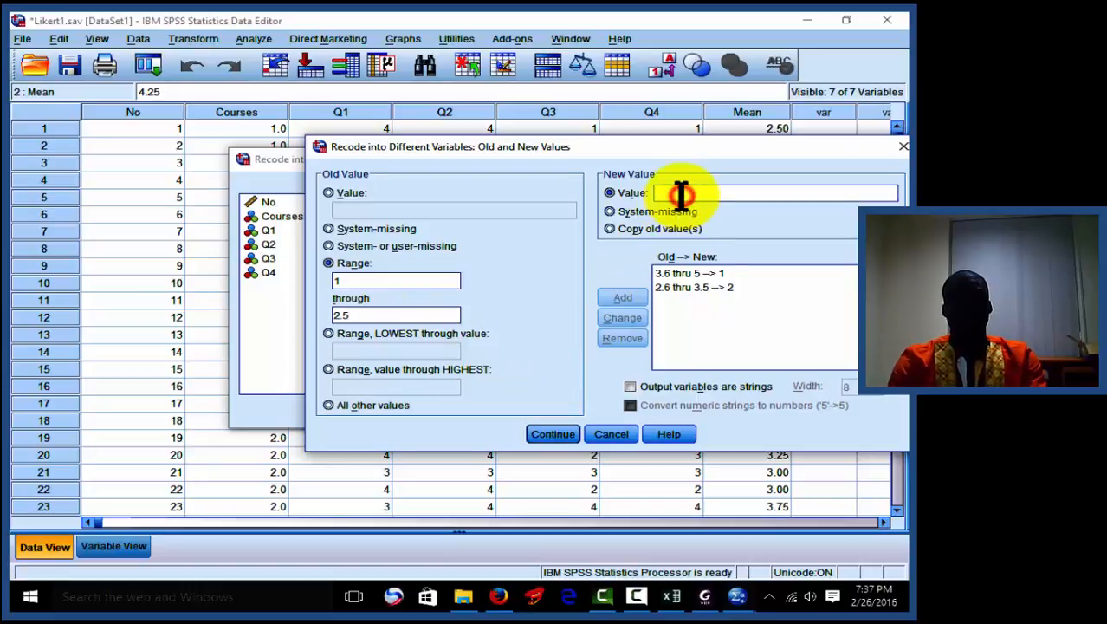
type("3")
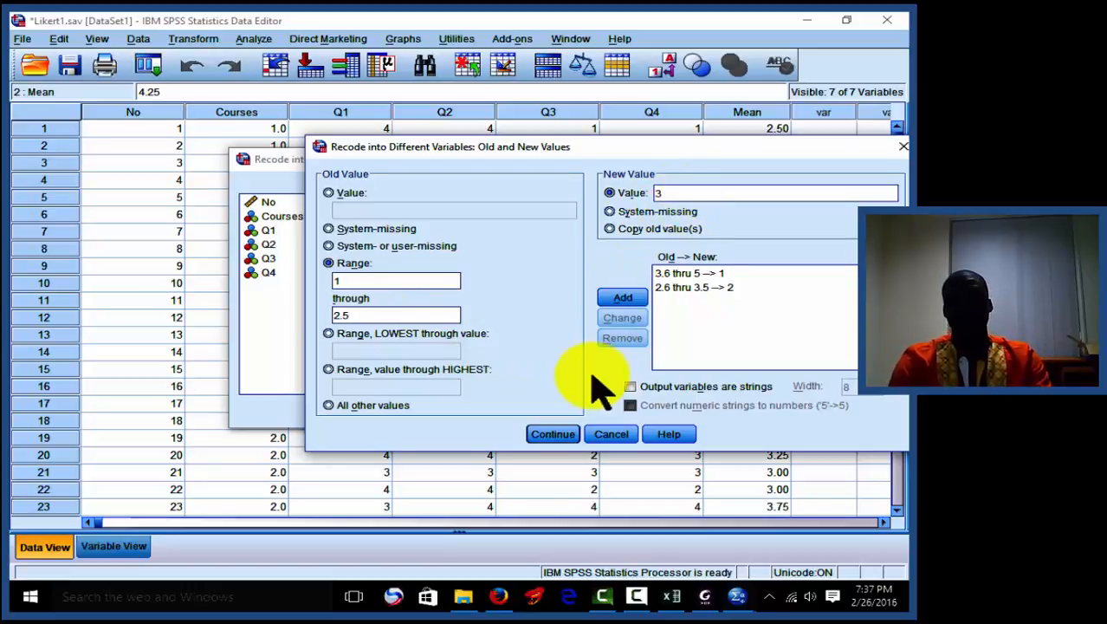
left_click(623, 297)
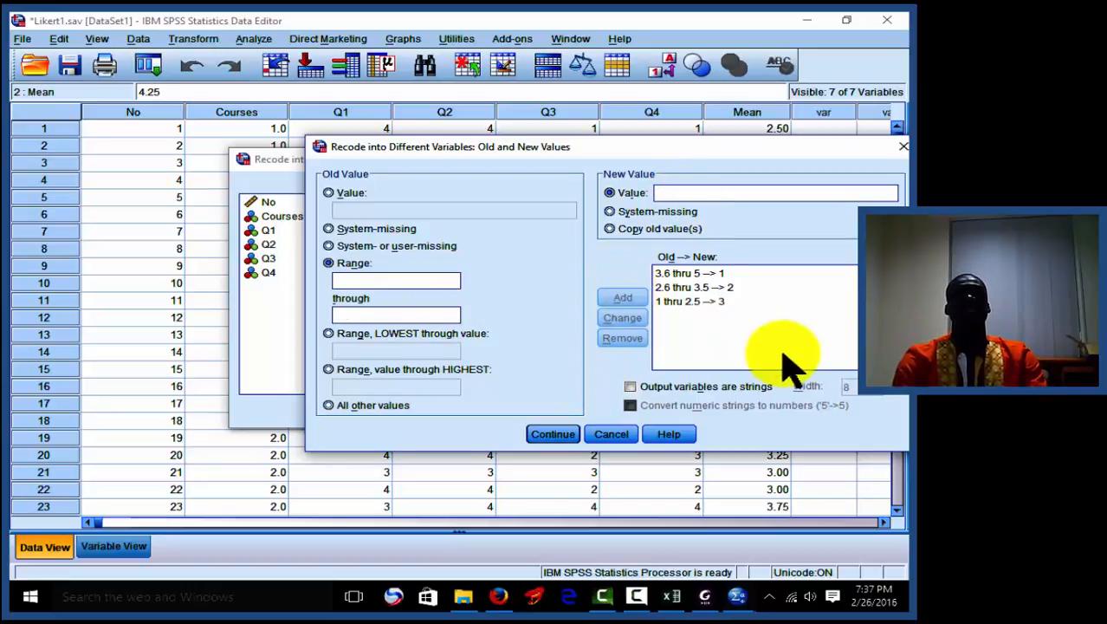
- Accept the value rules, run the recode of Mean into MeanP, and close the output window without saving it
left_click(559, 434)
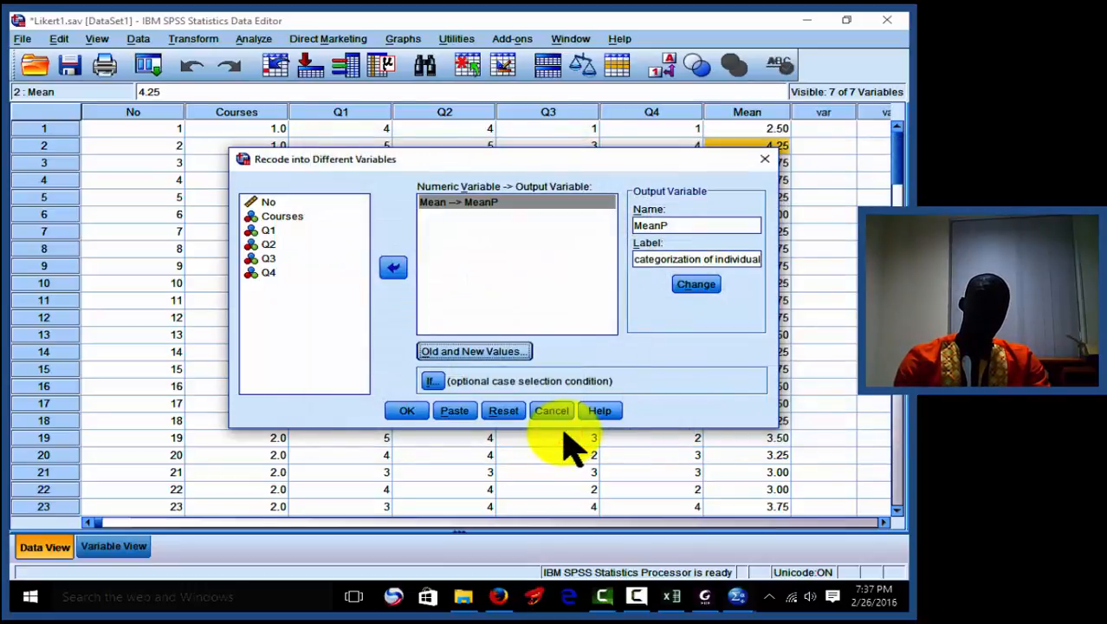
left_click_drag(563, 429, 414, 409)
left_click(409, 411)
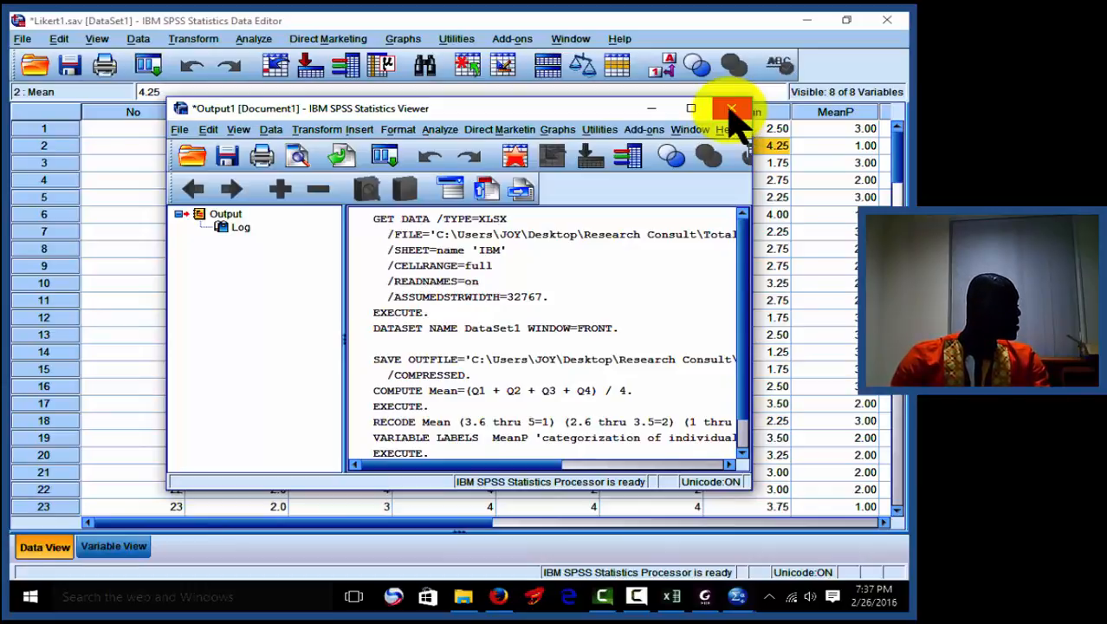
left_click(732, 113)
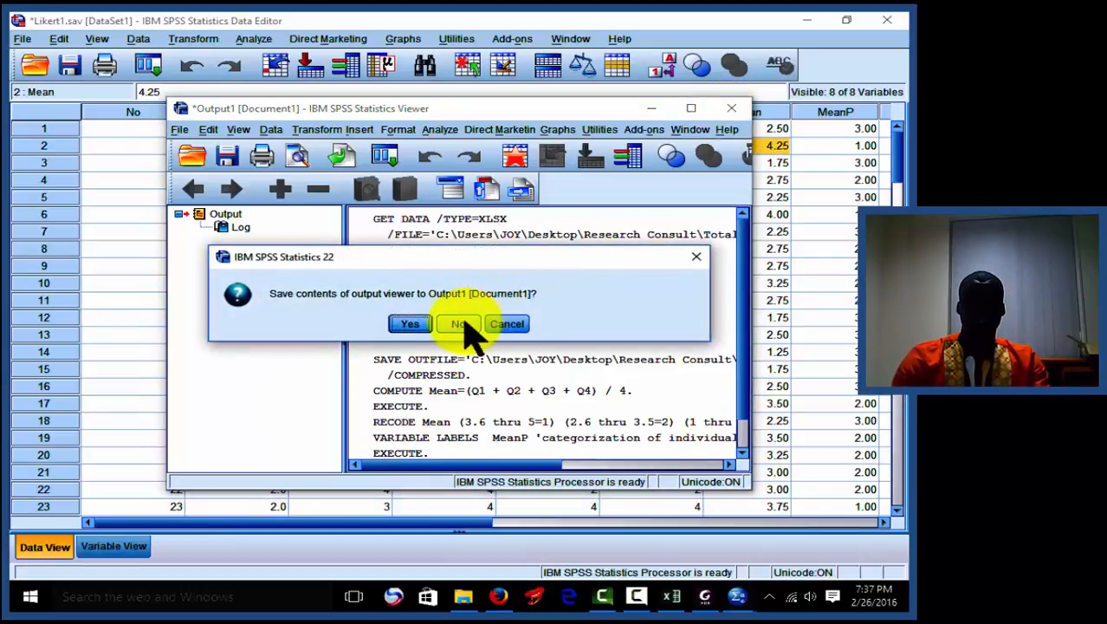
left_click(454, 324)
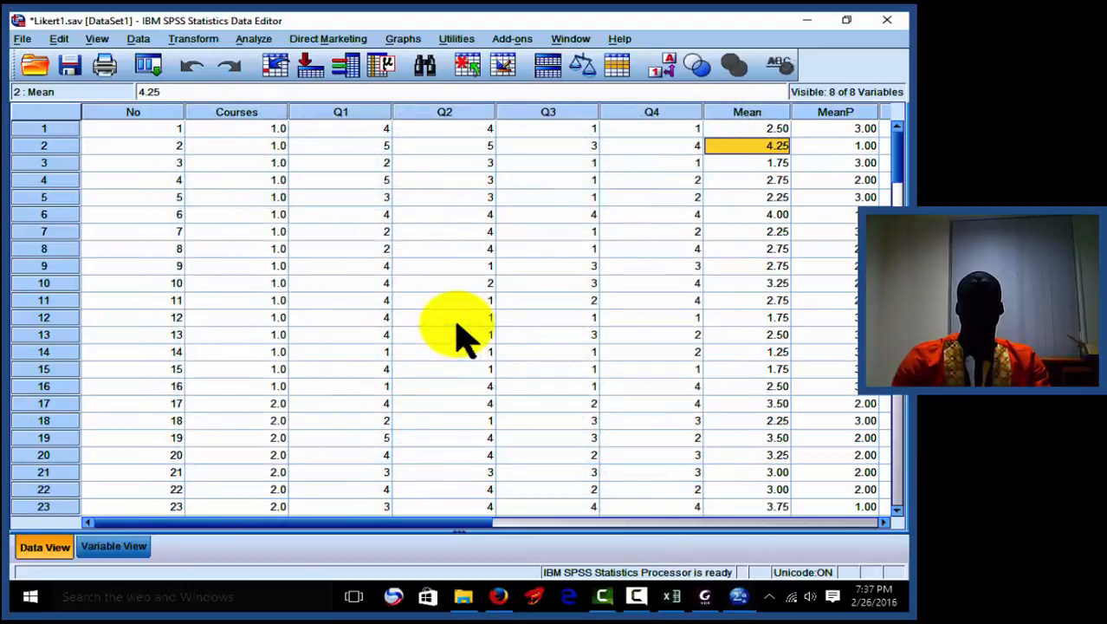
- Examine the MeanP codes of the first four respondents against their Mean scores in the data sheet
left_click(884, 523)
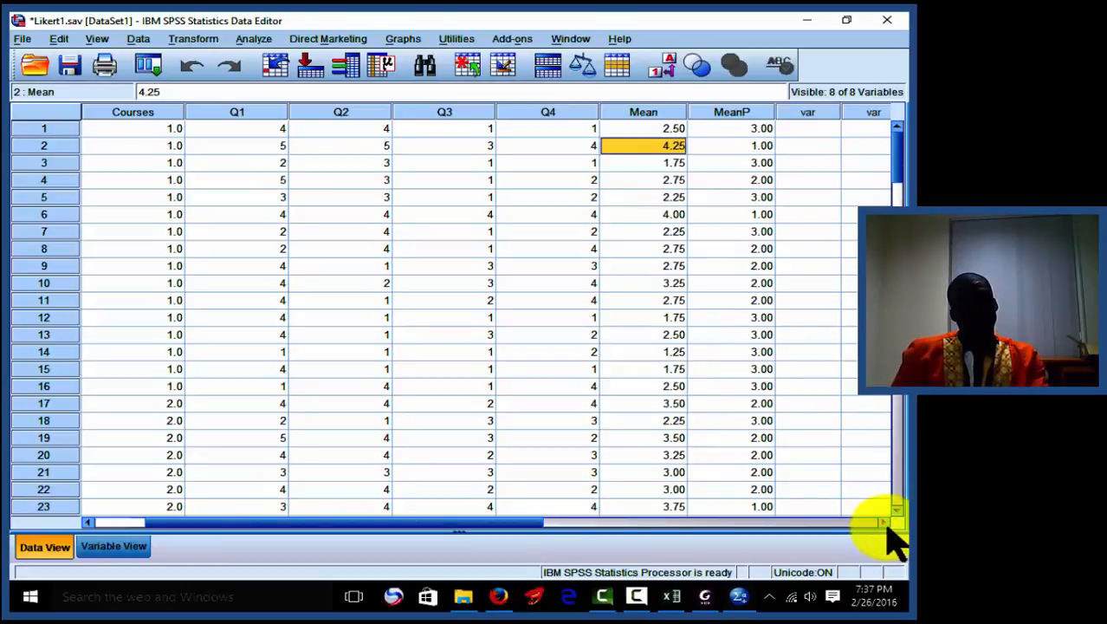
left_click(716, 128)
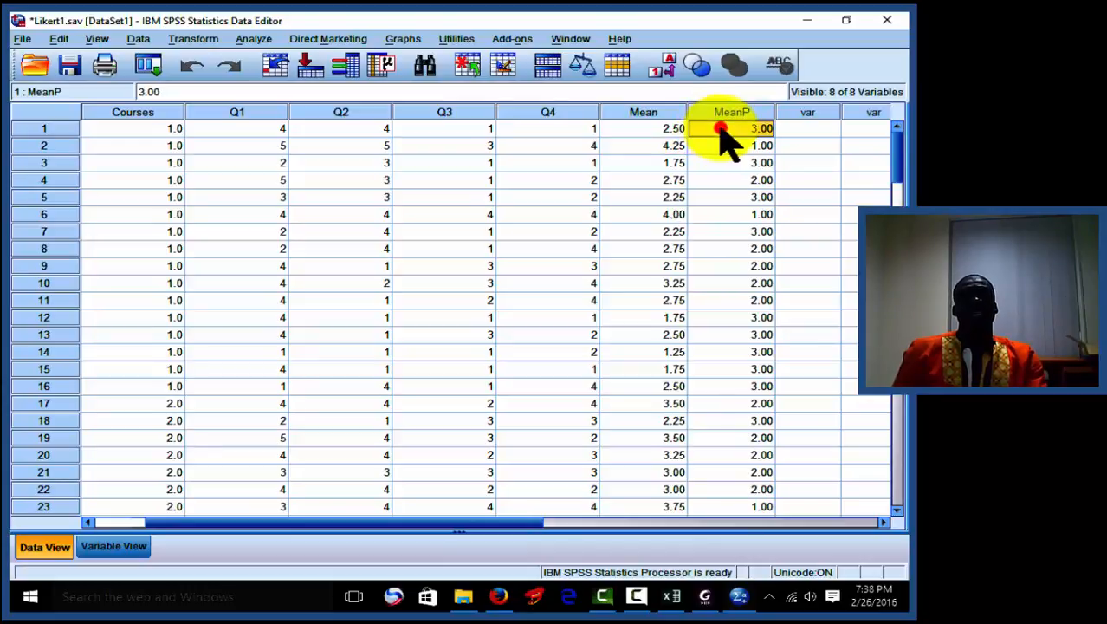
left_click(680, 130)
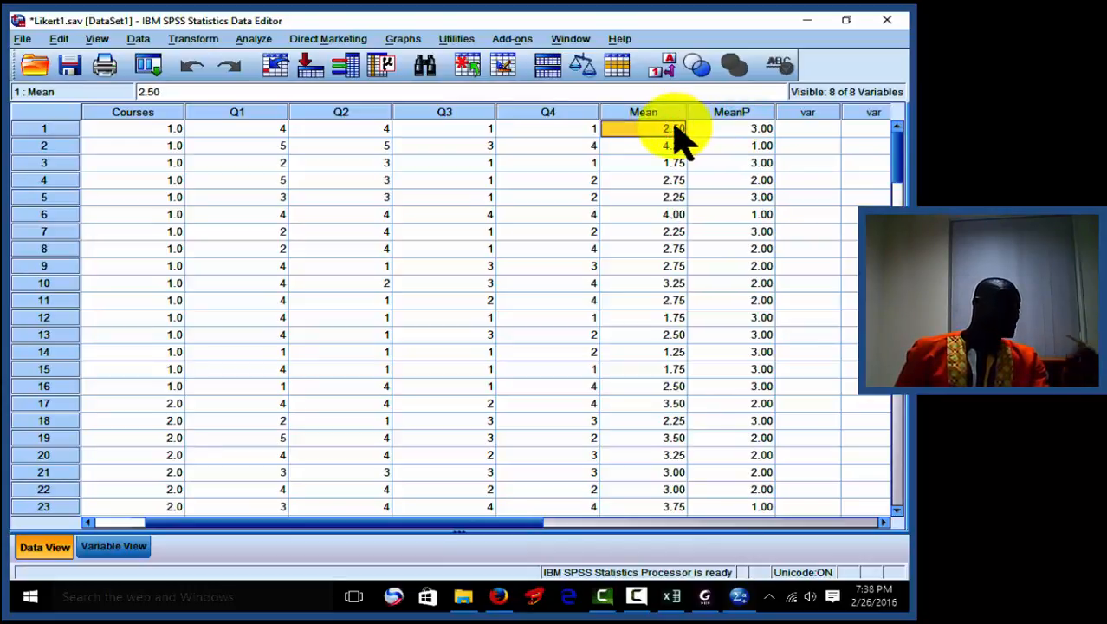
left_click(743, 129)
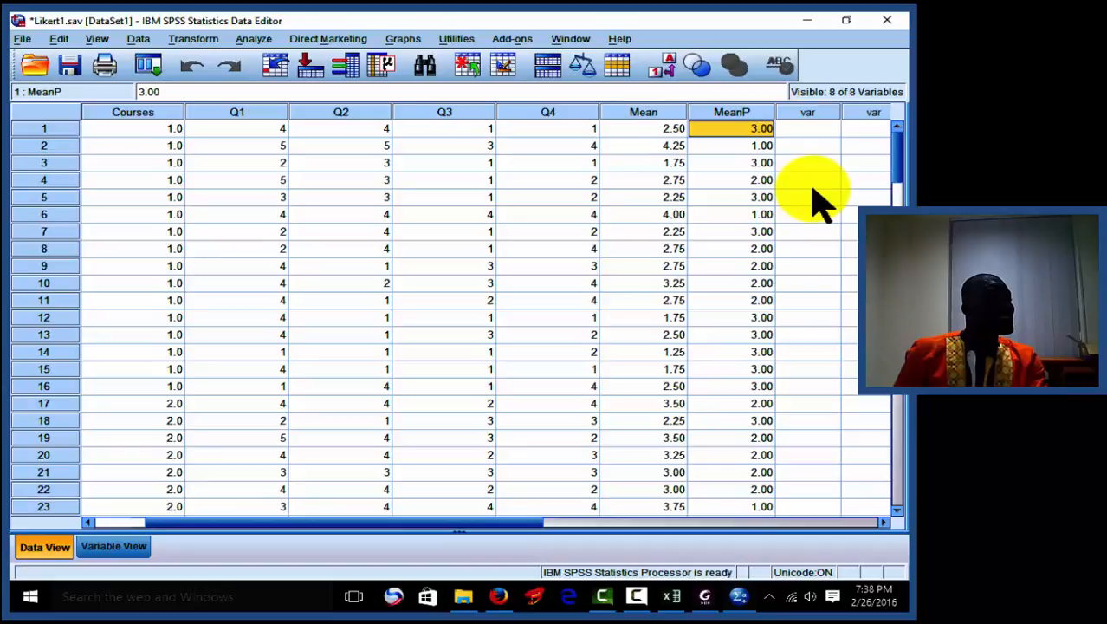
left_click(736, 146)
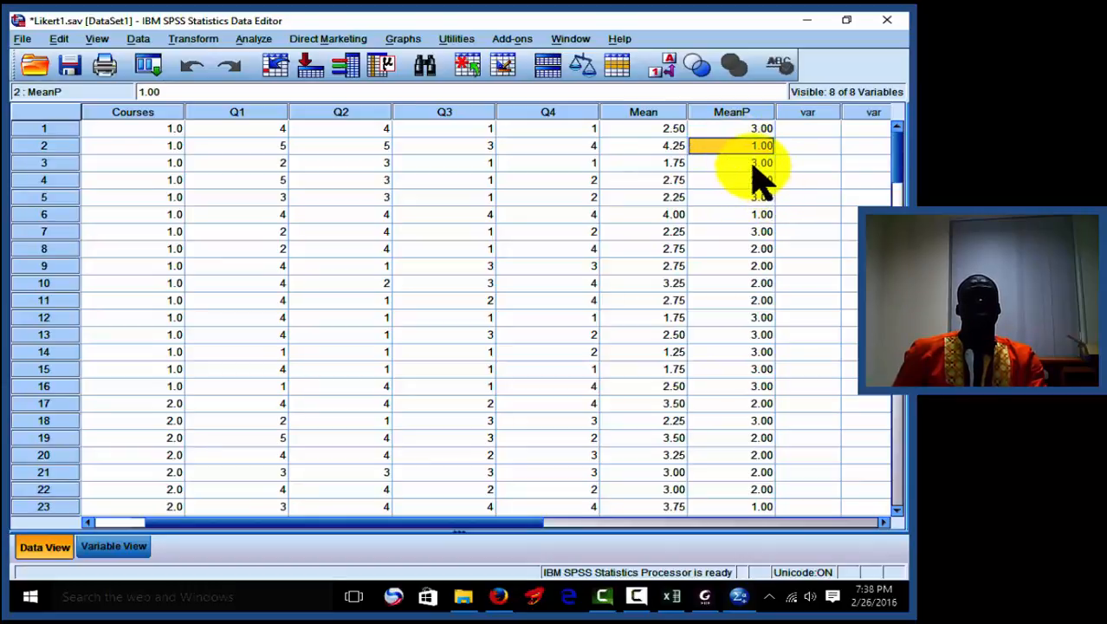
left_click(751, 163)
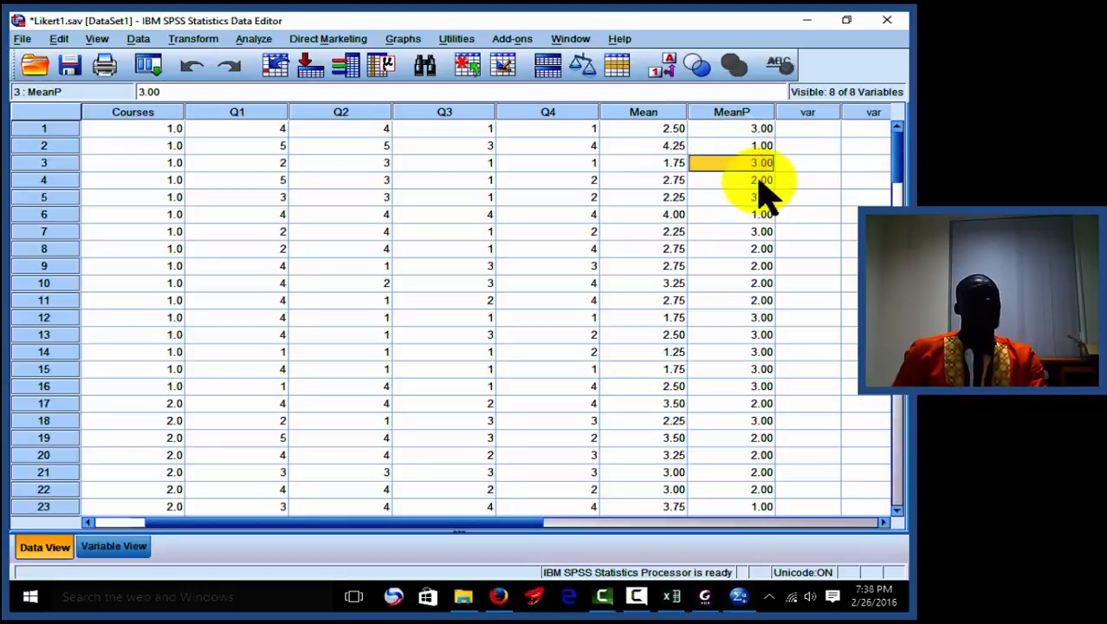
left_click(762, 180)
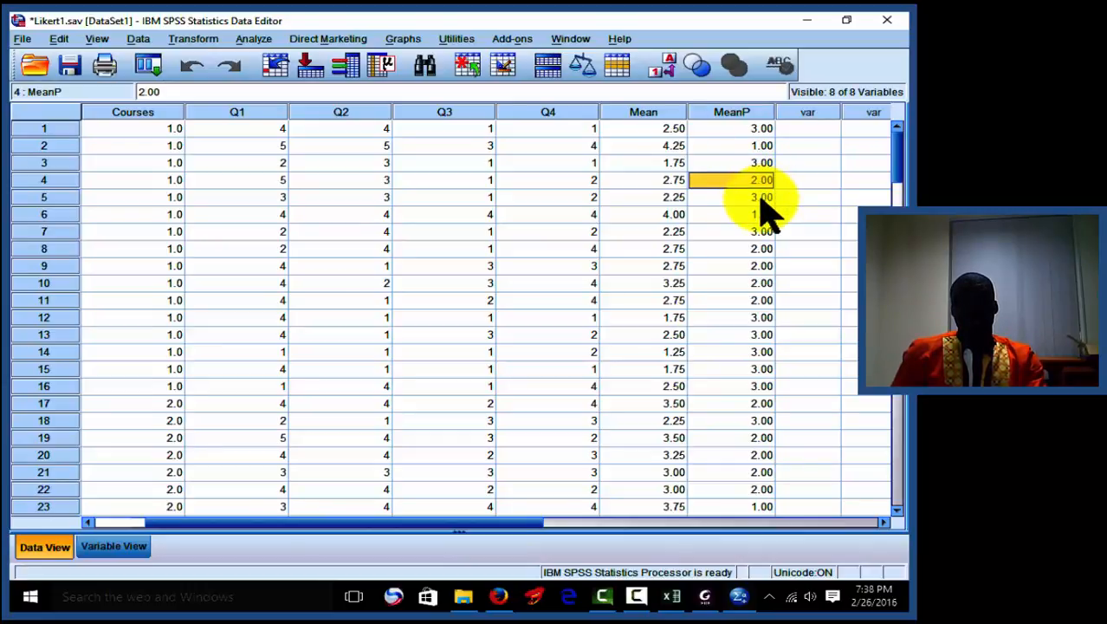
- Examine the MeanP codes of the fifth and seventh respondents against their Mean scores
left_click(761, 198)
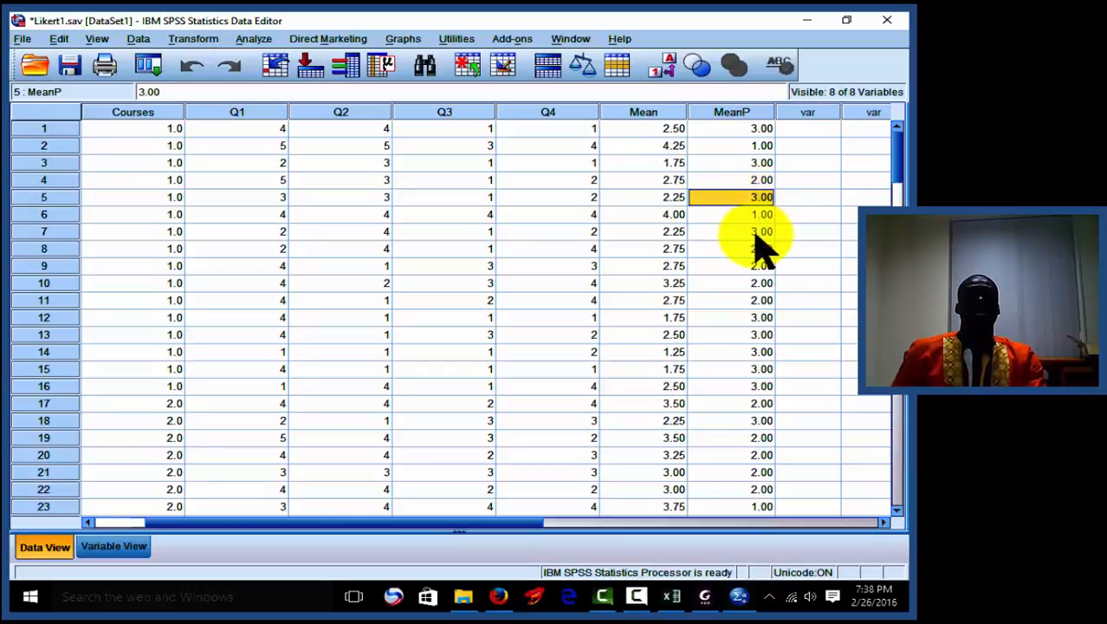
left_click(755, 236)
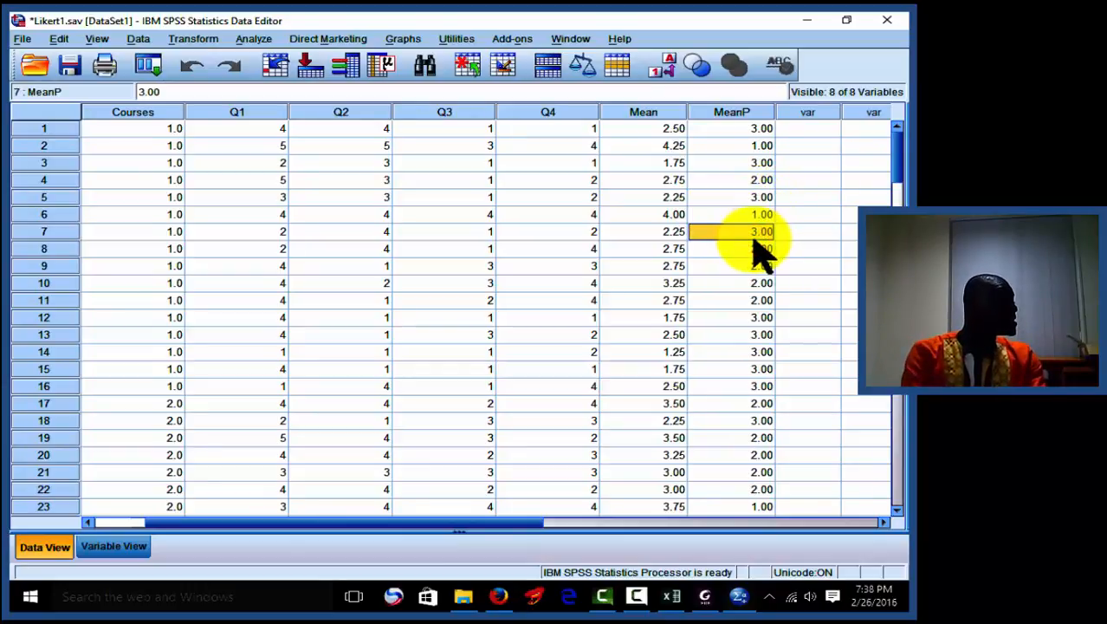
- Open the value labels of the MeanP variable and add the label Excellent for value 1
left_click(127, 546)
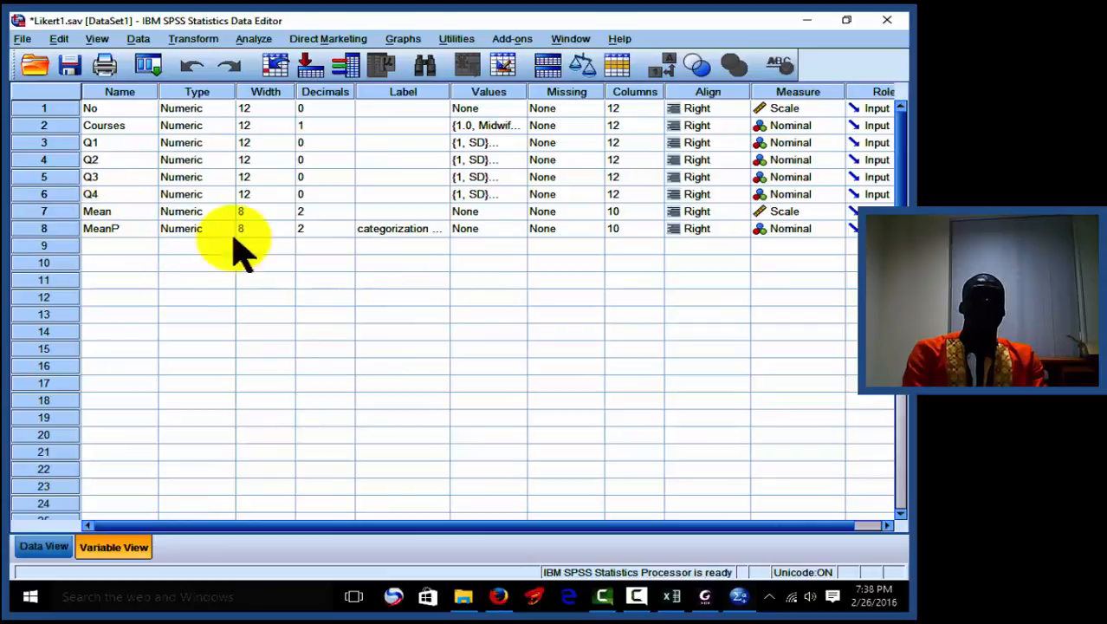
left_click(517, 239)
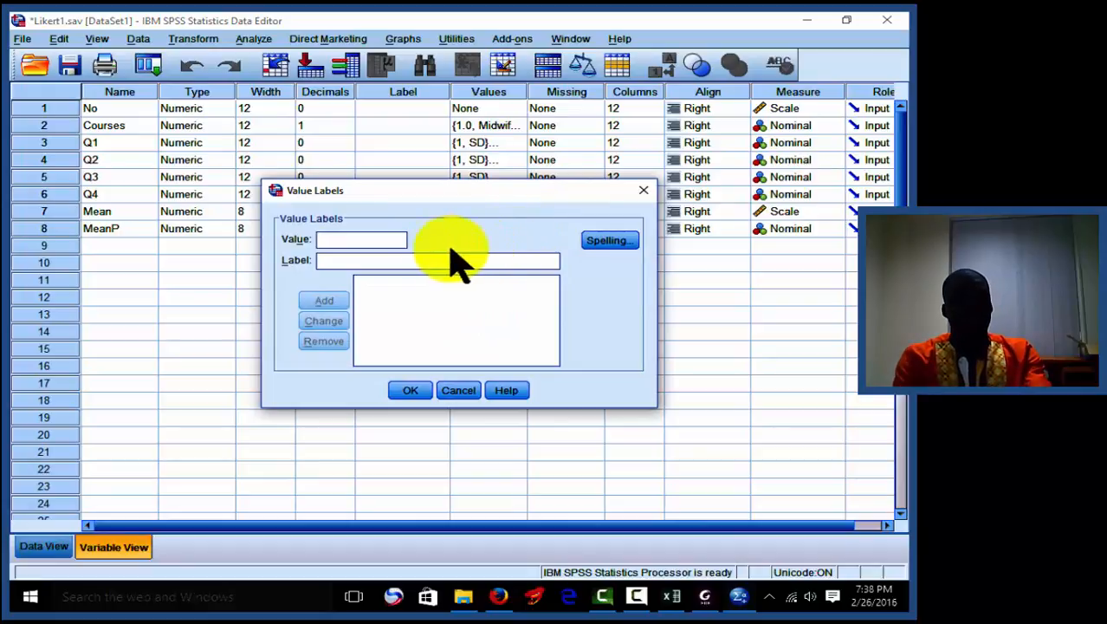
left_click(402, 241)
type("1")
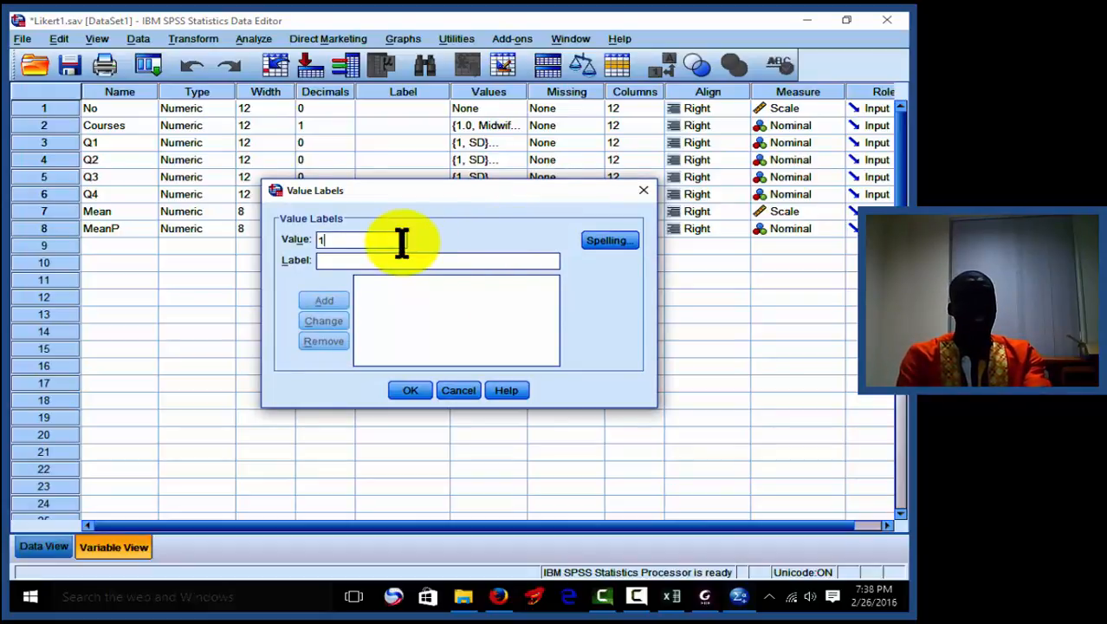
left_click(388, 258)
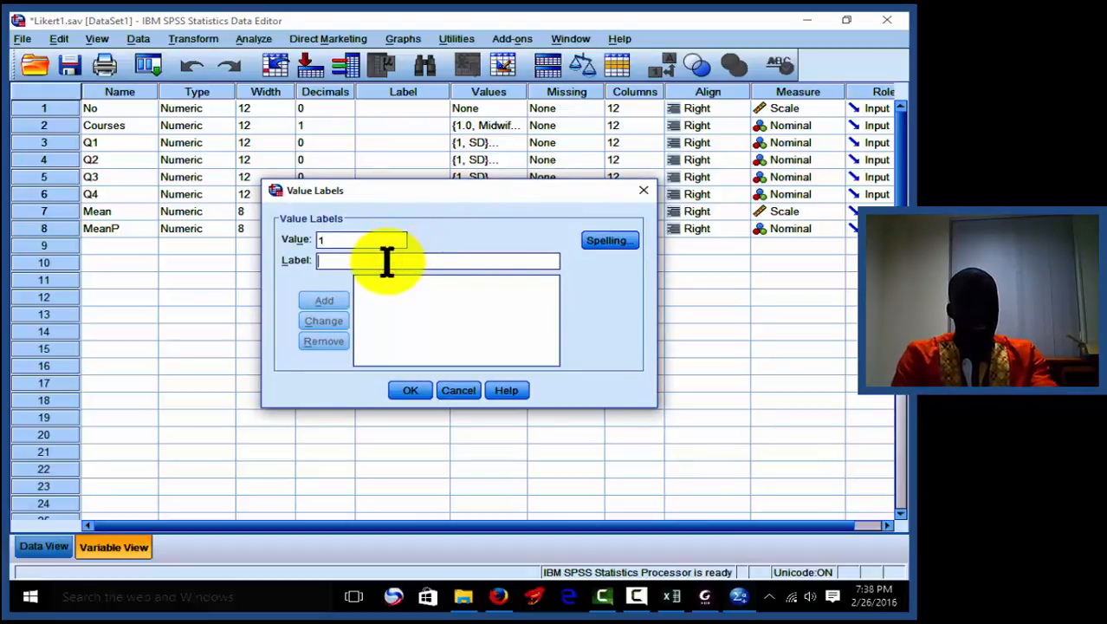
type("Excellent")
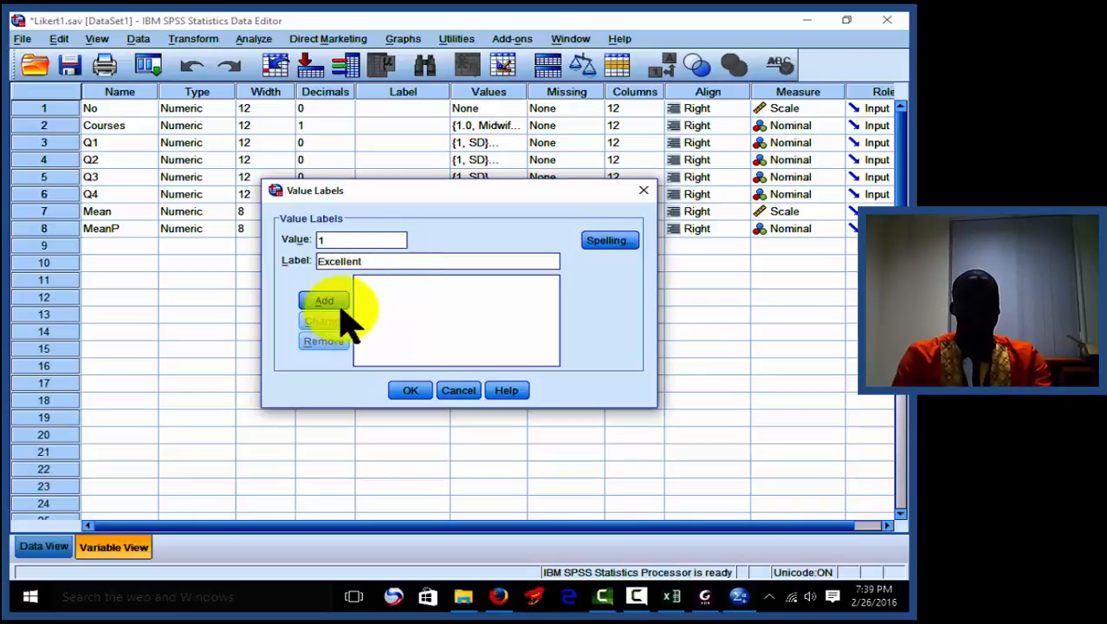
left_click(329, 301)
- Add the value label Good for value 2 of MeanP
type("2")
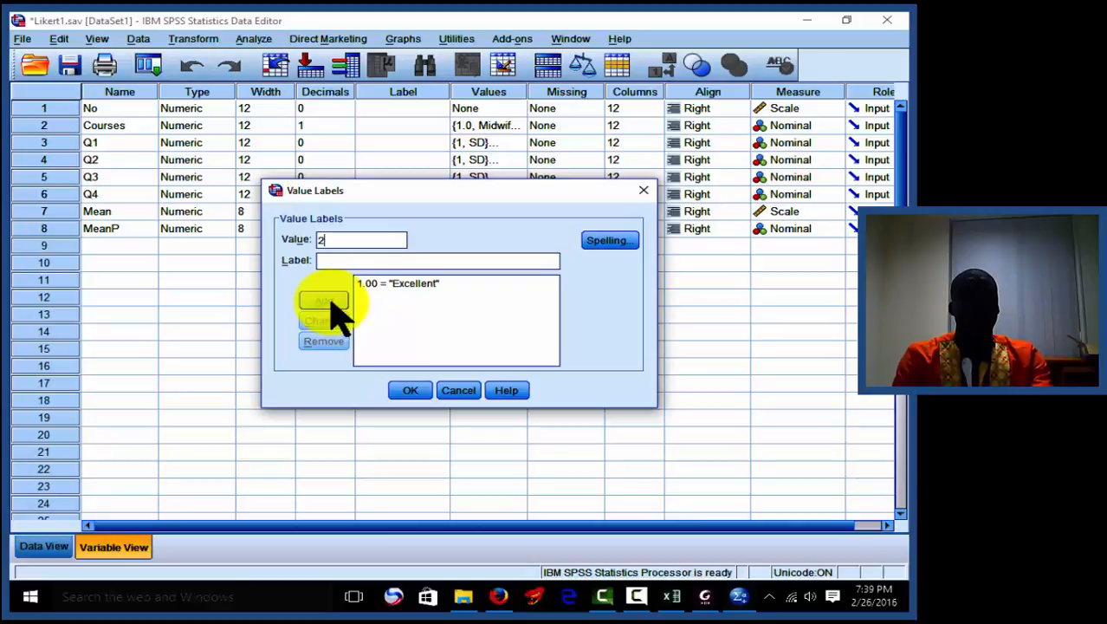
left_click(338, 260)
type("Good")
left_click(332, 297)
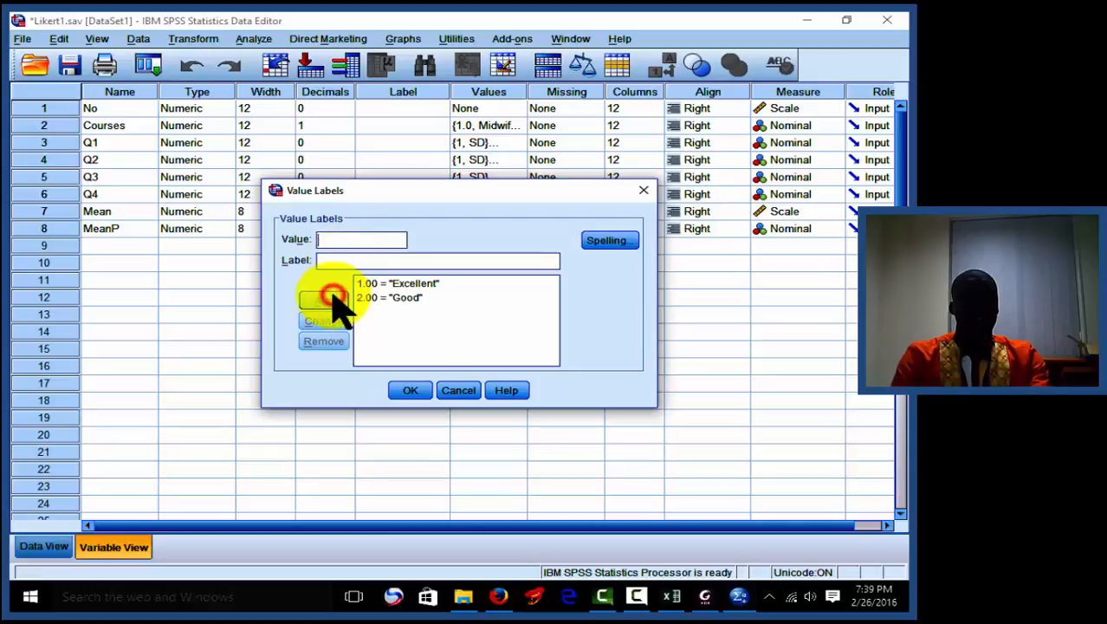
- Add the value label Poor for value 3 of MeanP and accept the value labels
type("3")
left_click(350, 262)
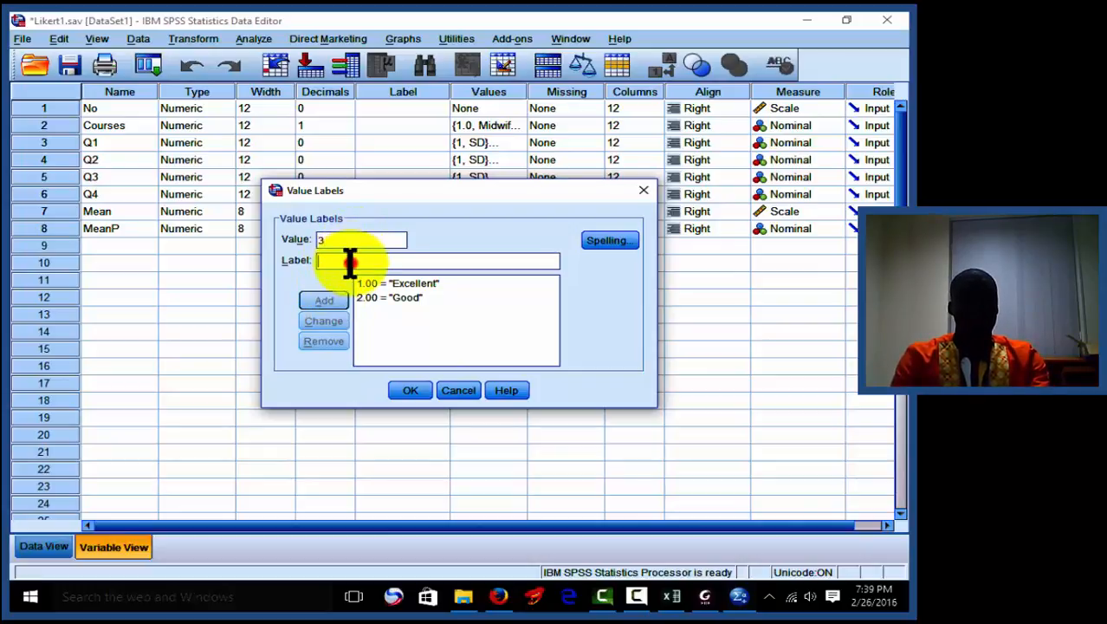
type("Poor")
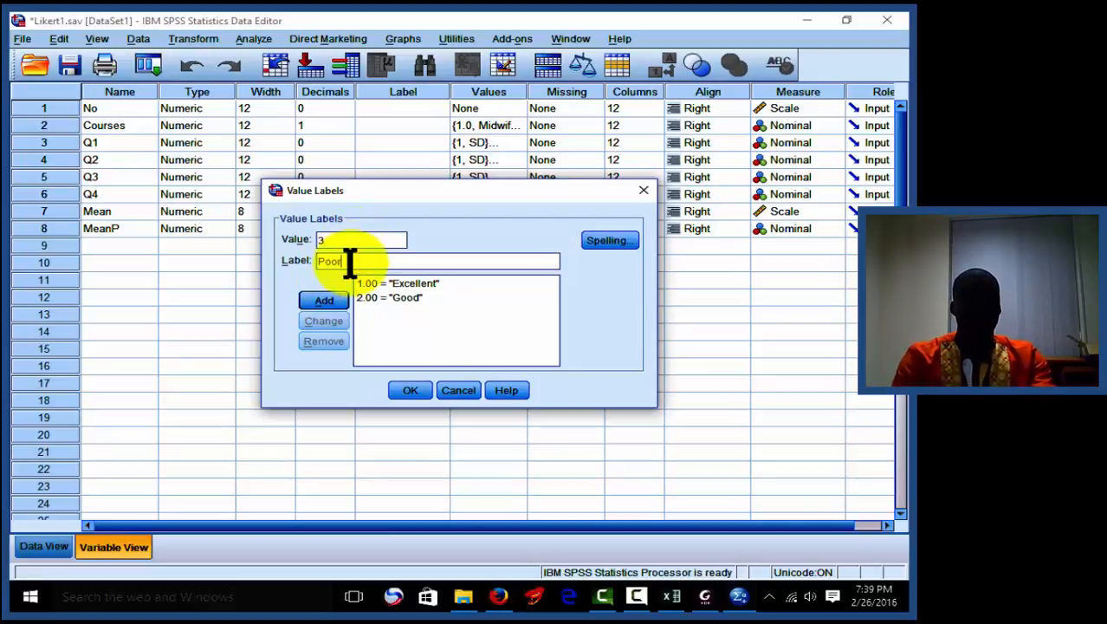
left_click(321, 301)
left_click(401, 391)
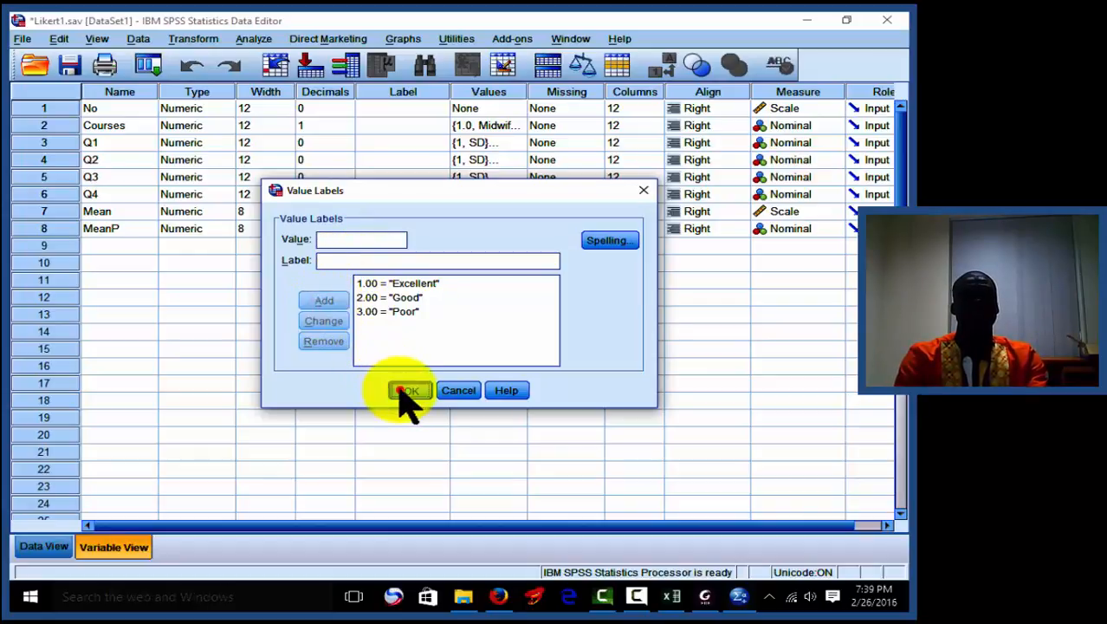
- Return to the data sheet and display value labels instead of the numeric codes
left_click(56, 546)
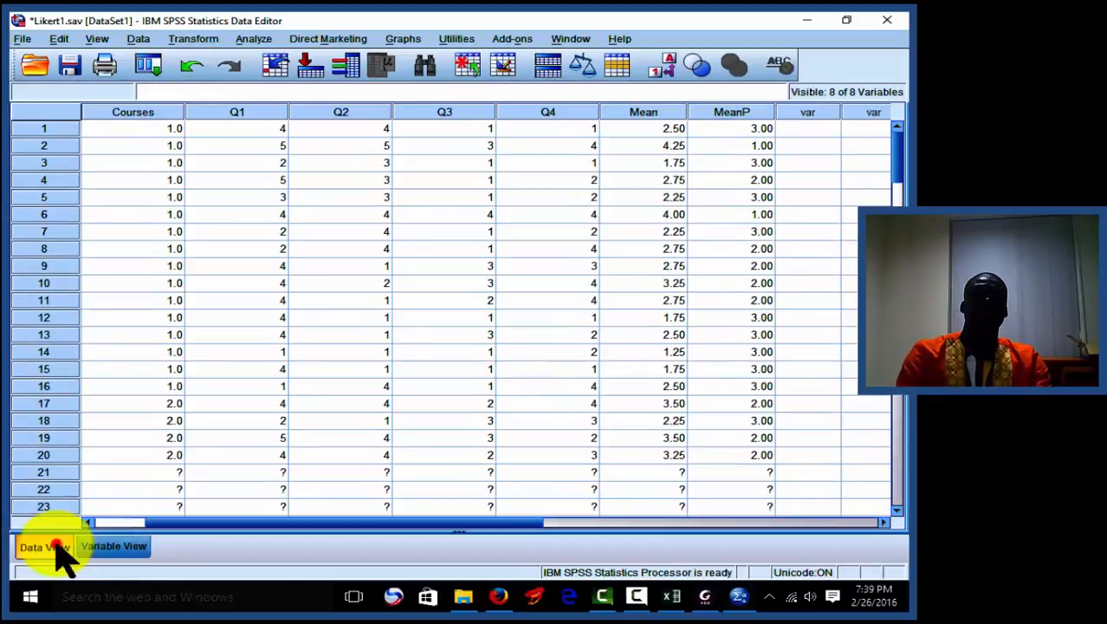
left_click(663, 66)
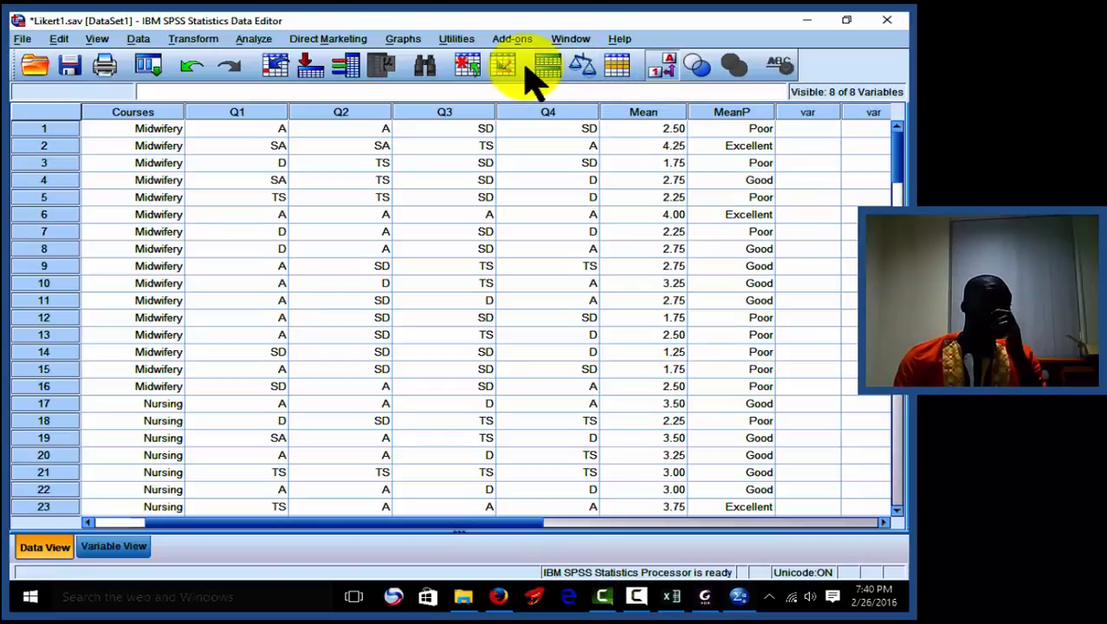
left_click(159, 63)
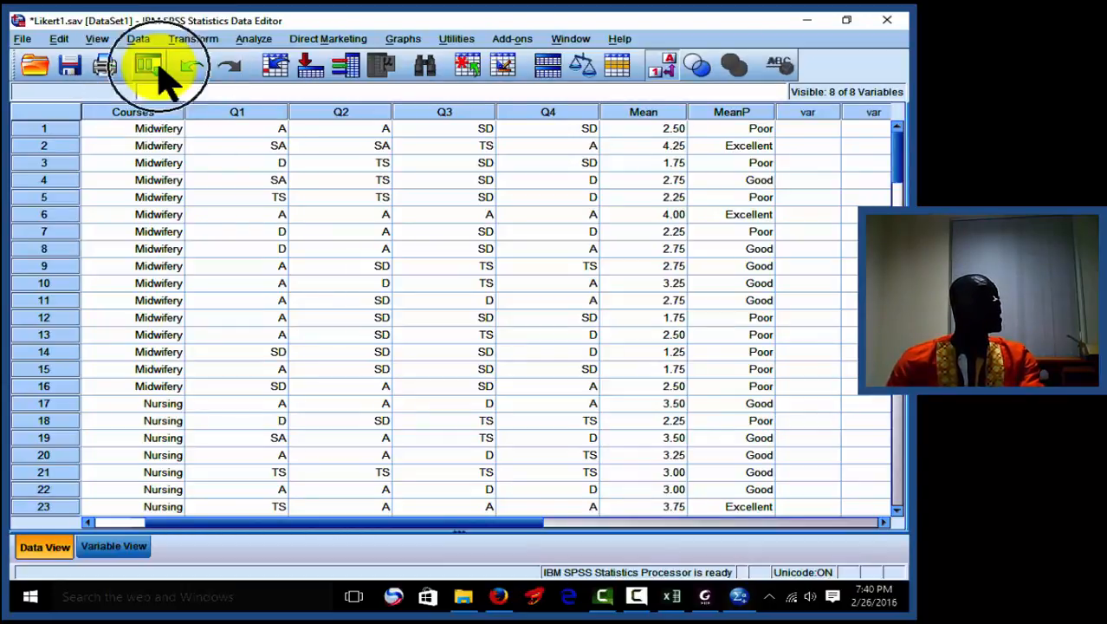
- Reopen the recently used Recode into Different Variables dialog
left_click(159, 66)
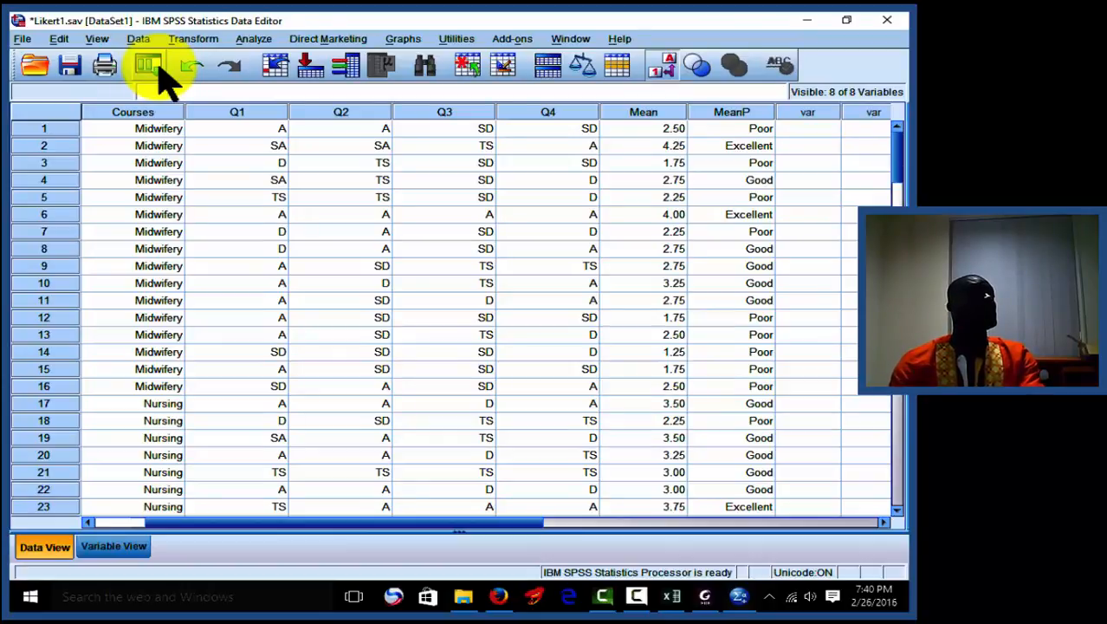
left_click(161, 69)
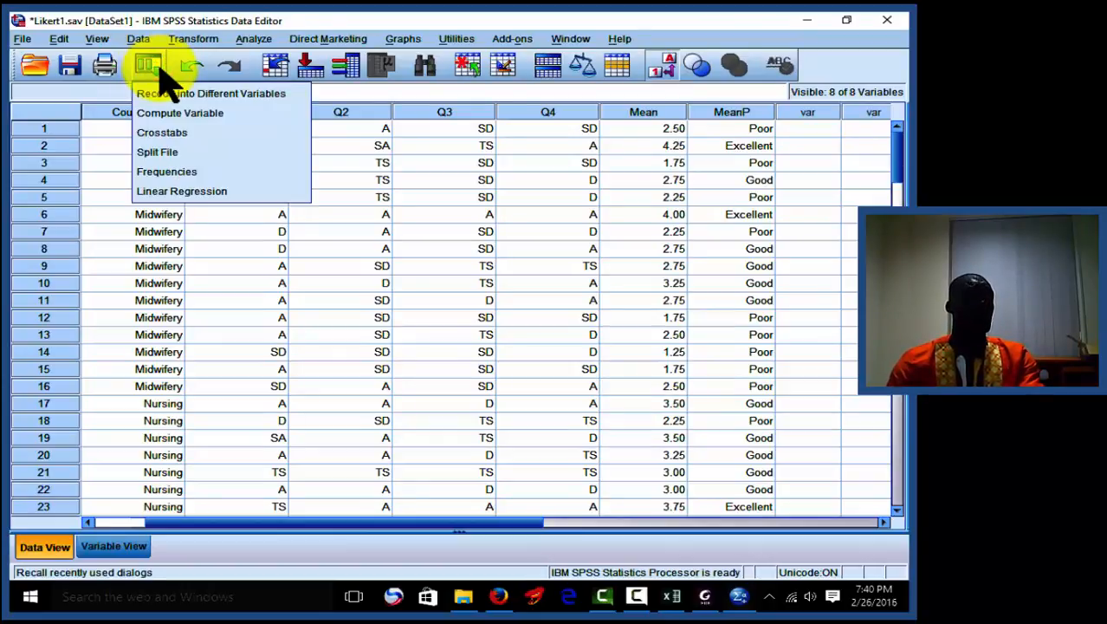
left_click(206, 137)
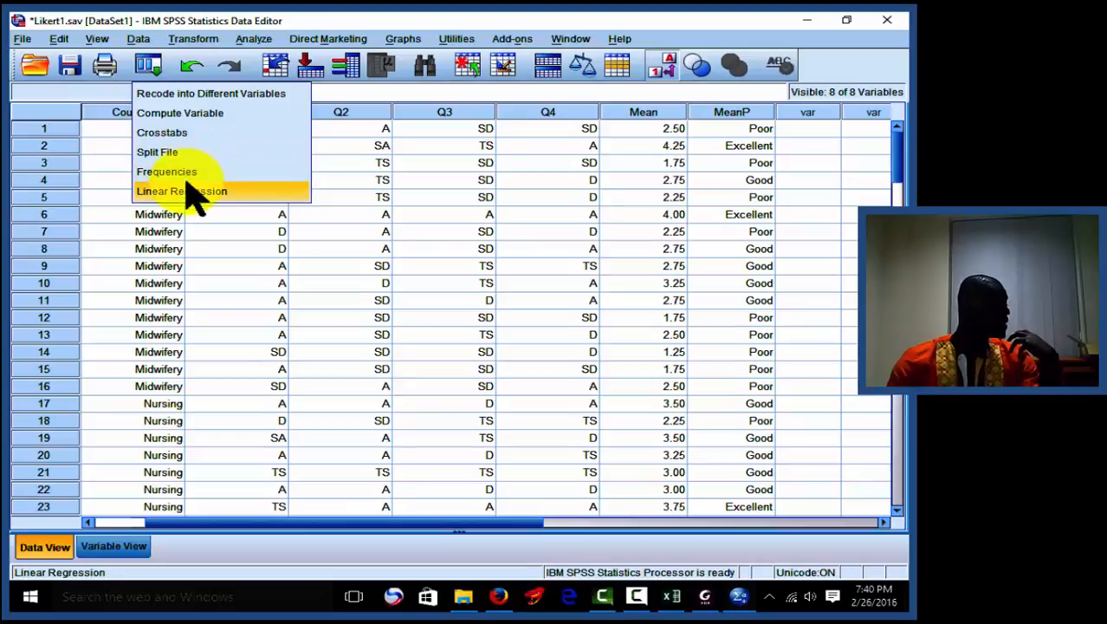
left_click(207, 95)
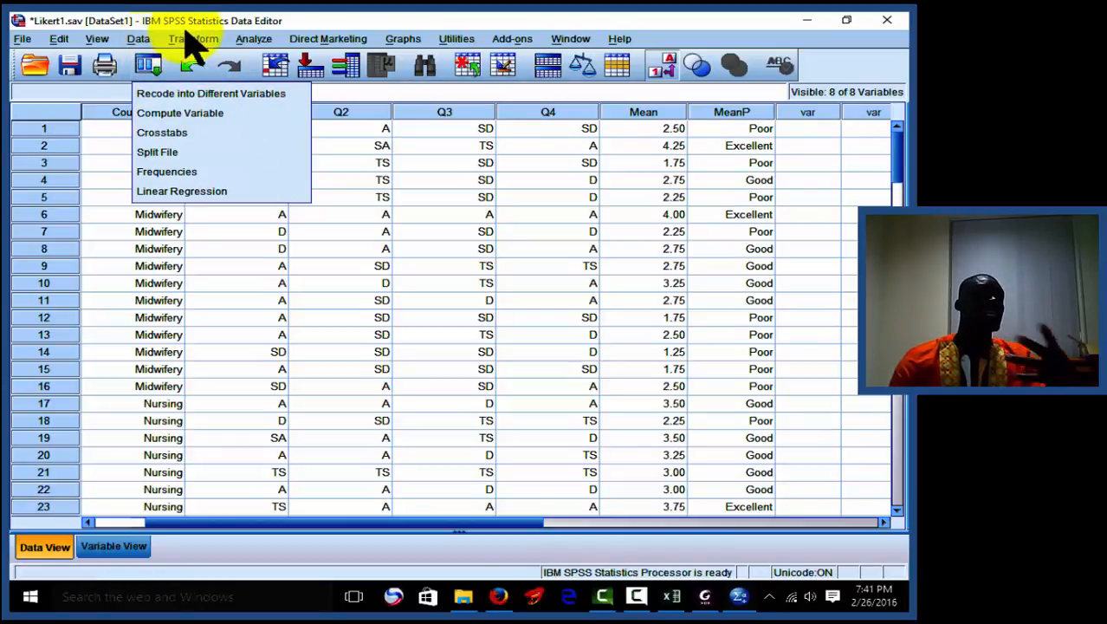
left_click(207, 90)
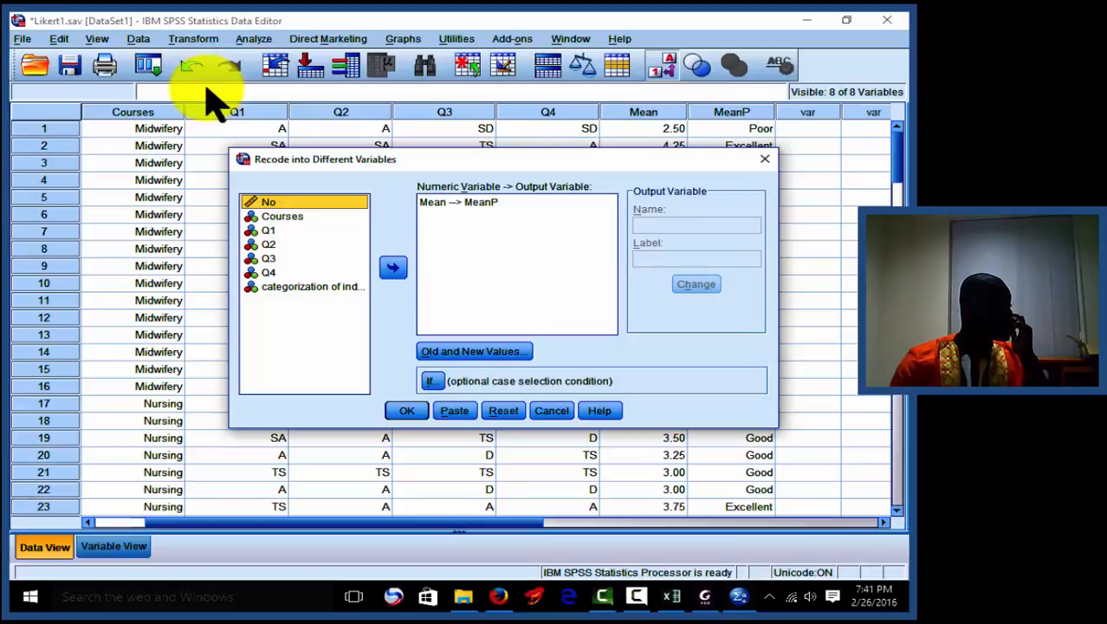
- Rename the output variable of the Mean recode as MeanPP and apply the change
left_click(429, 205)
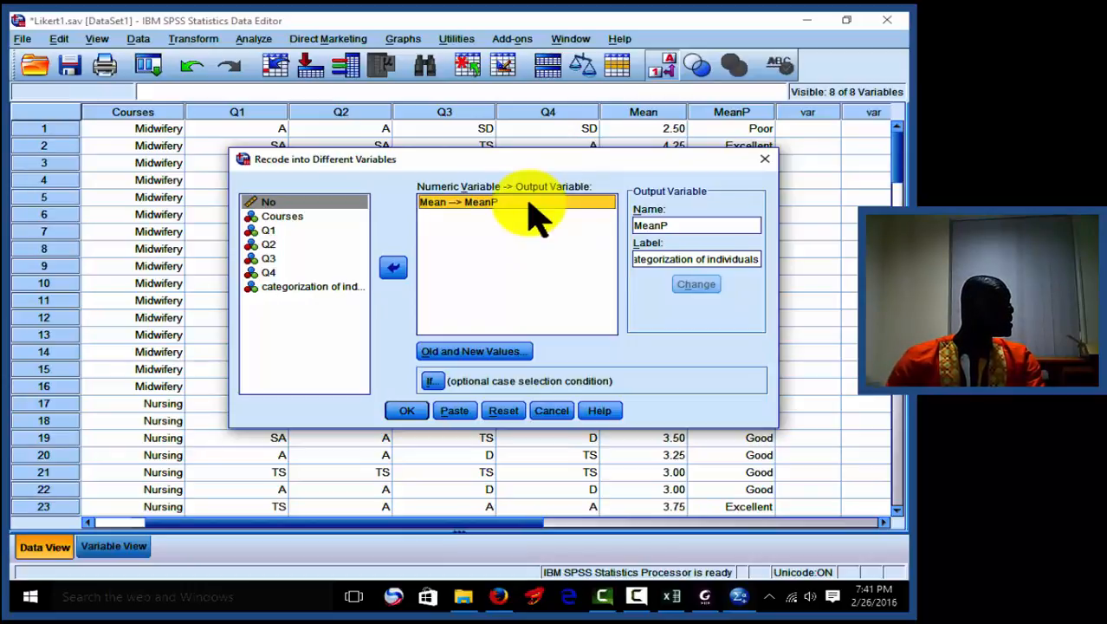
double_click(682, 232)
left_click(684, 230)
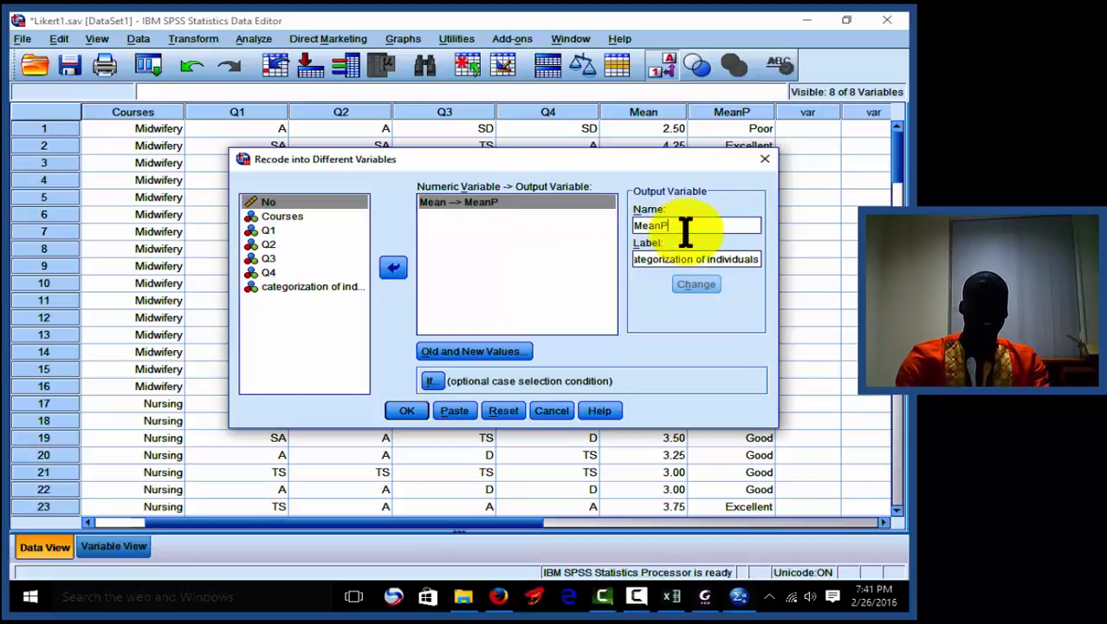
type("P")
left_click(696, 286)
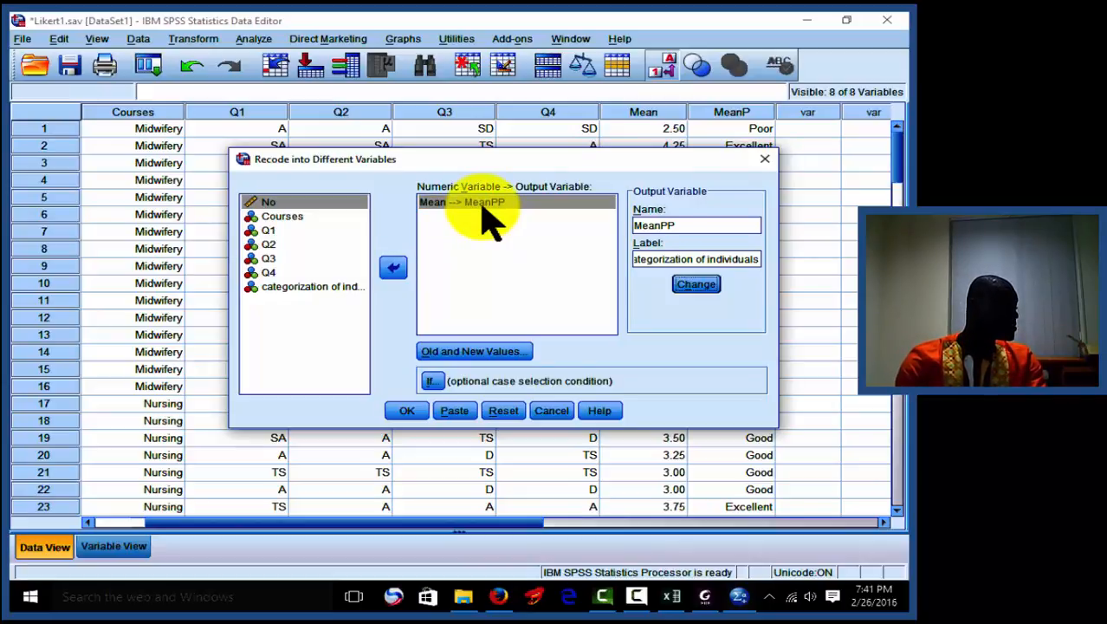
- Try removing all three old-to-new value rules from the Mean recode, and discard the changes
left_click(505, 353)
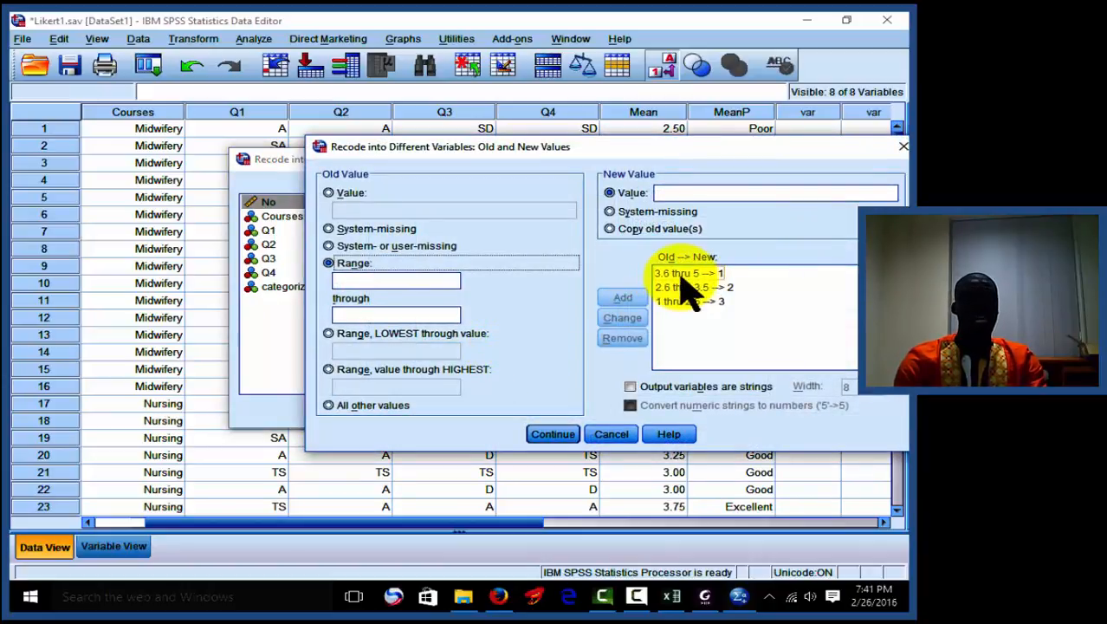
left_click(682, 274)
left_click(684, 287)
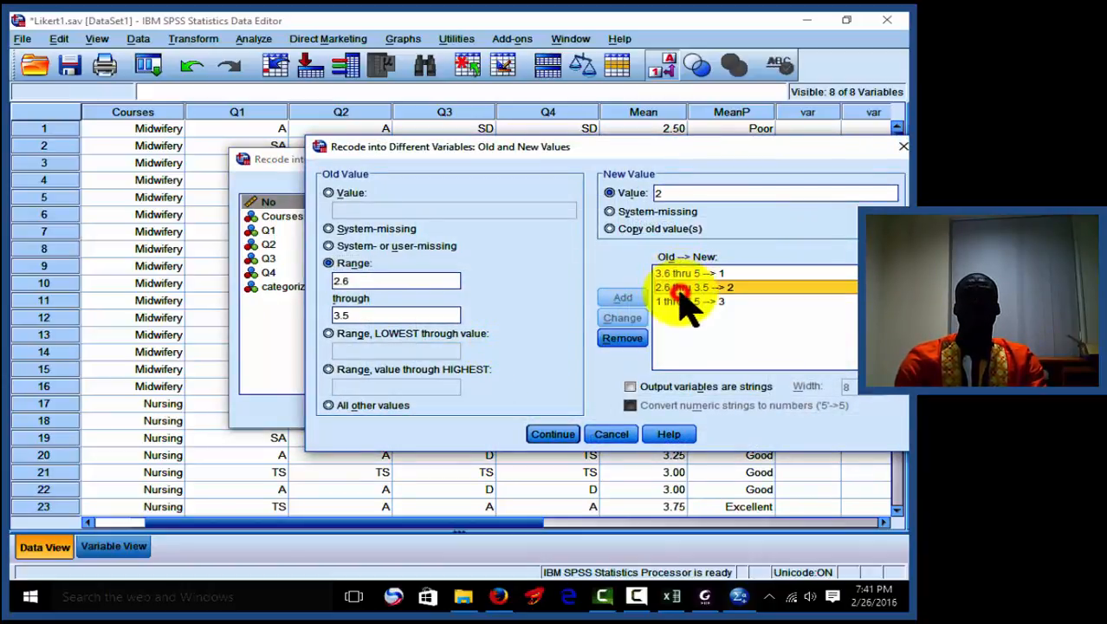
left_click(682, 302)
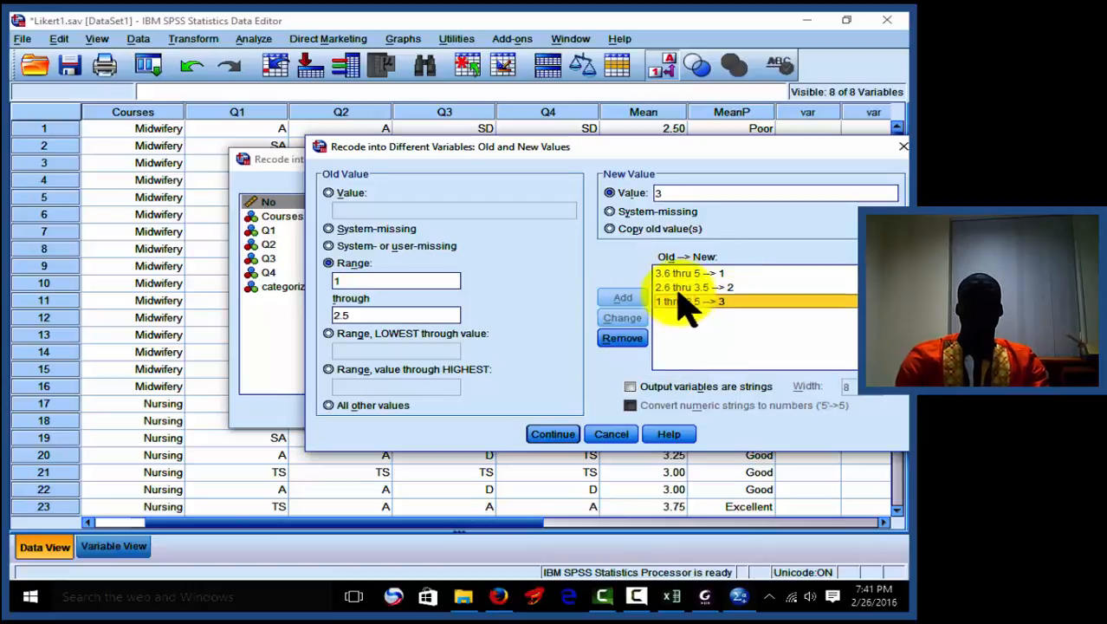
left_click(681, 273)
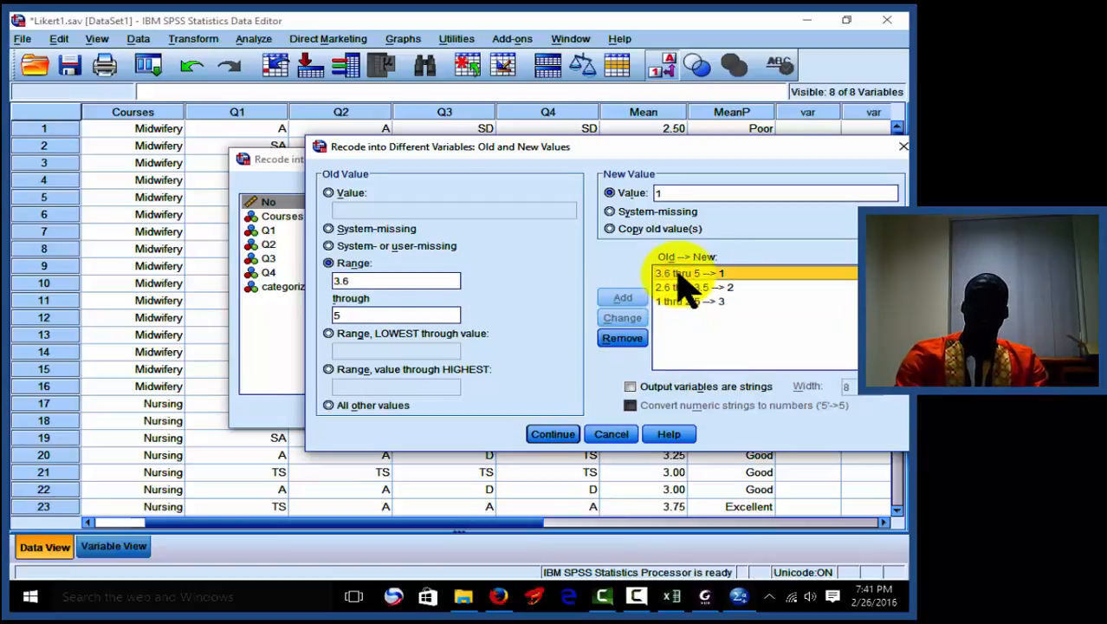
left_click(622, 338)
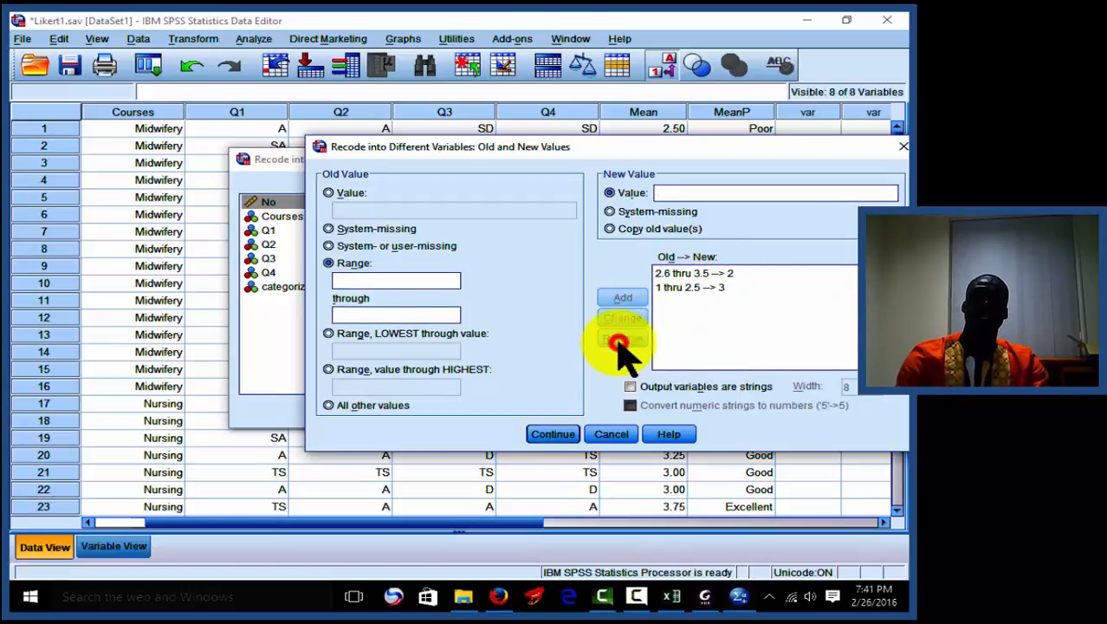
left_click(688, 287)
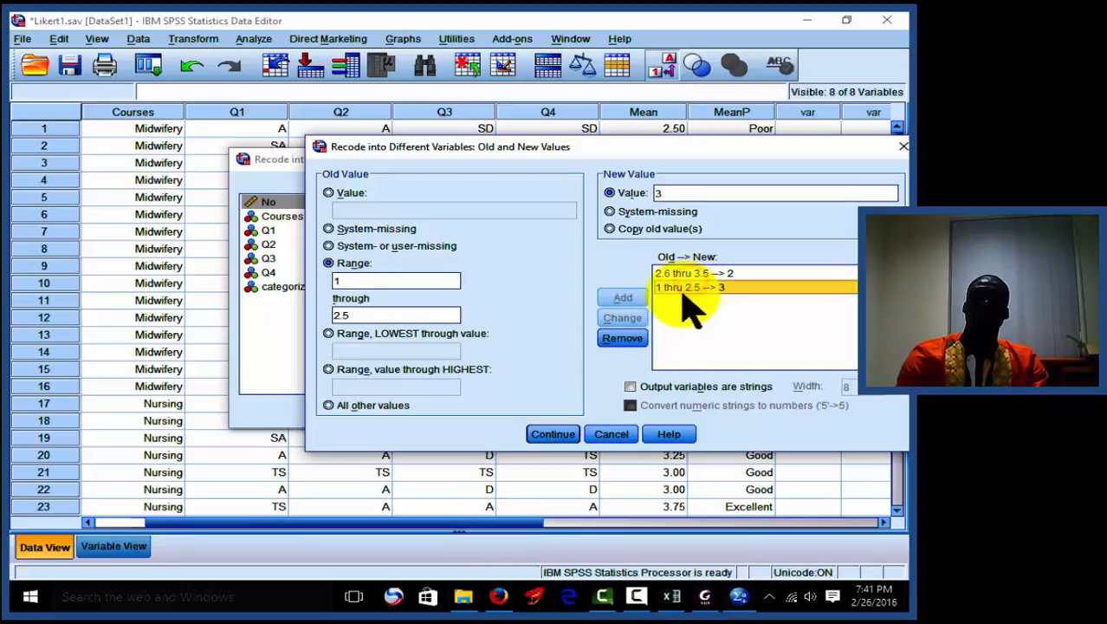
left_click(622, 338)
left_click(705, 275)
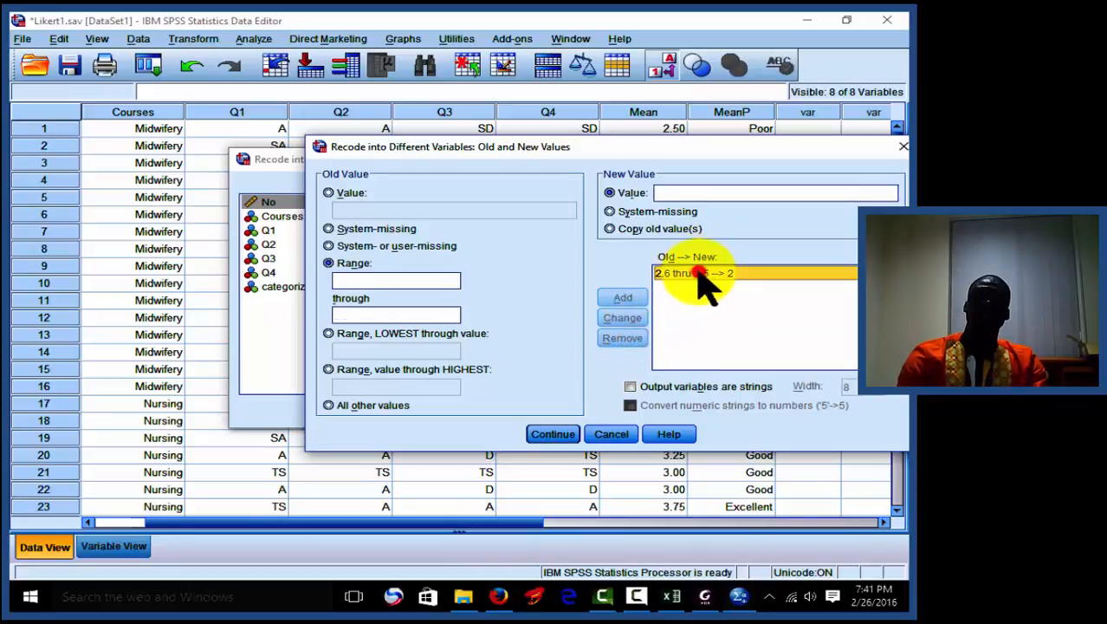
left_click(636, 338)
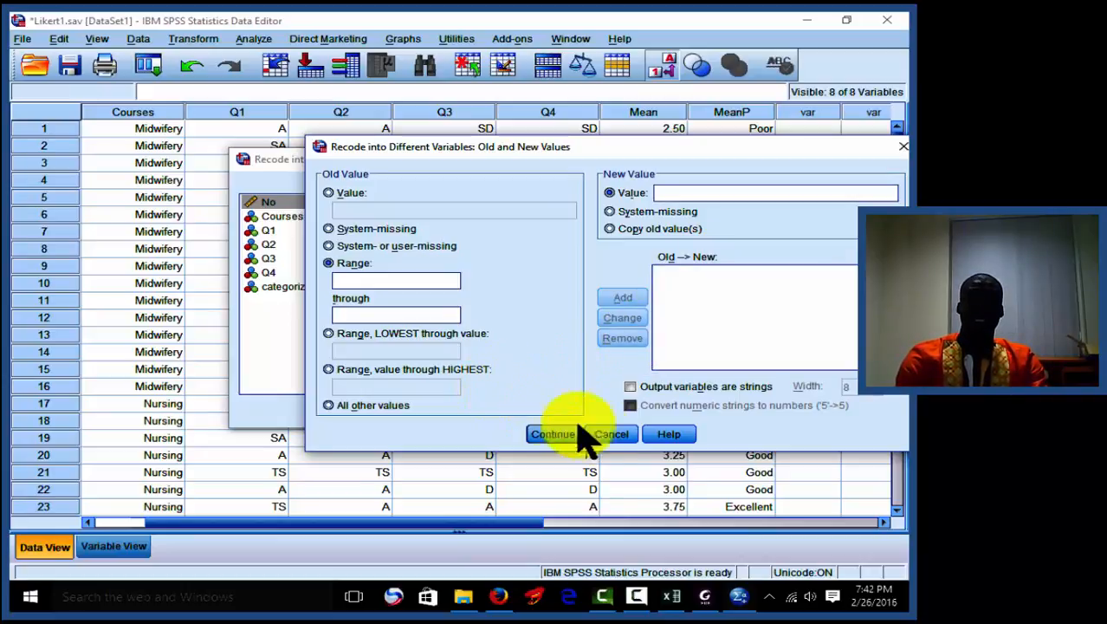
left_click(608, 436)
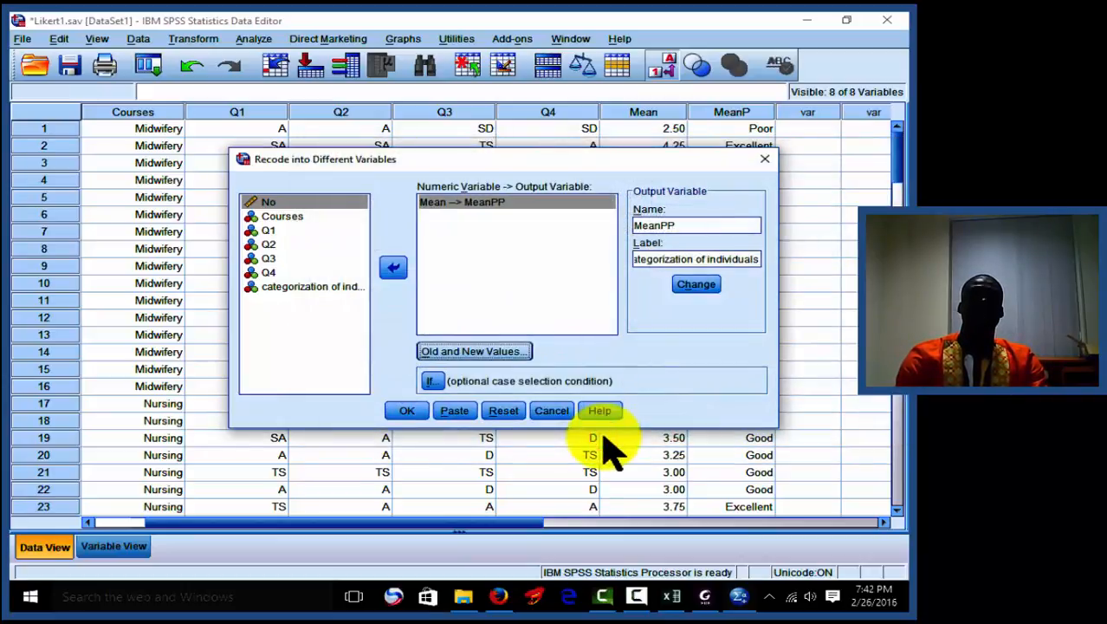
- Restrict the recode to cases that satisfy the condition Mean >= 3.6
left_click(433, 382)
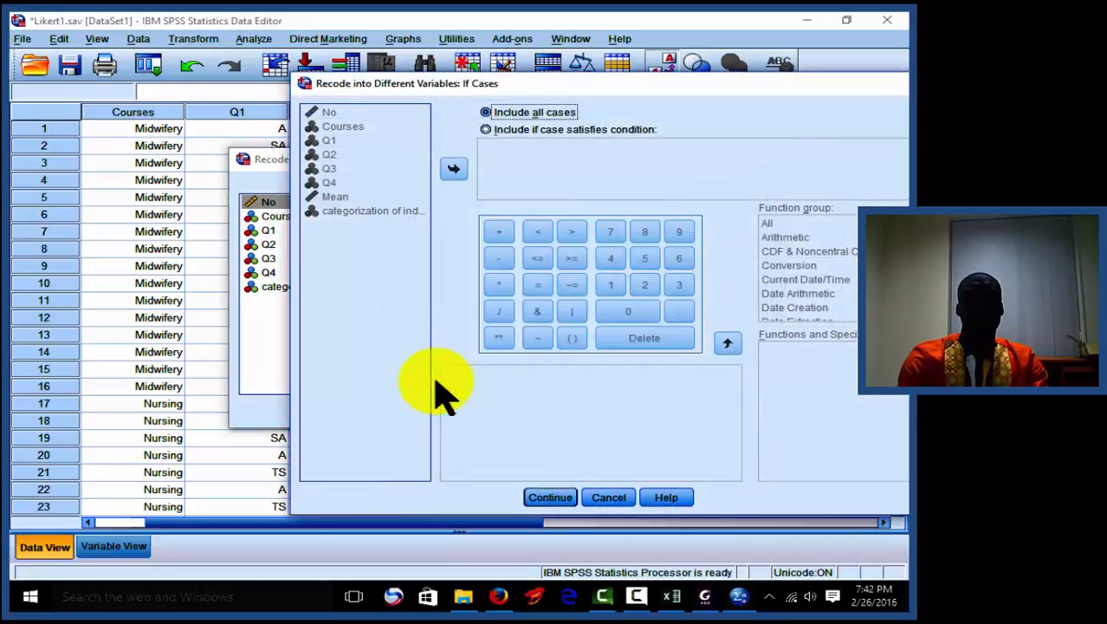
left_click(486, 130)
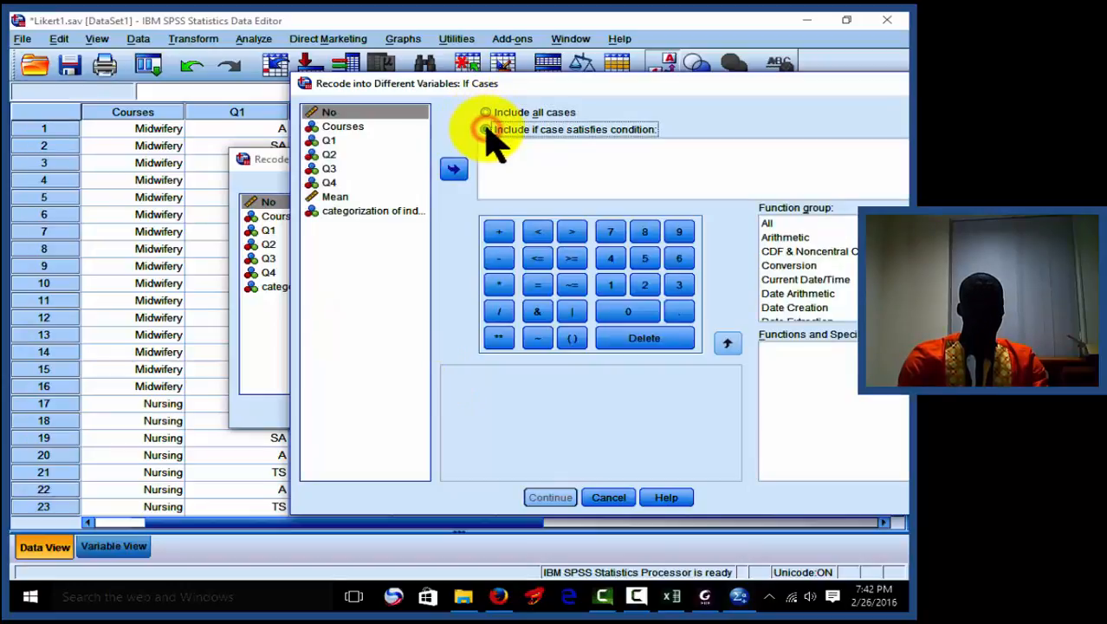
left_click(343, 198)
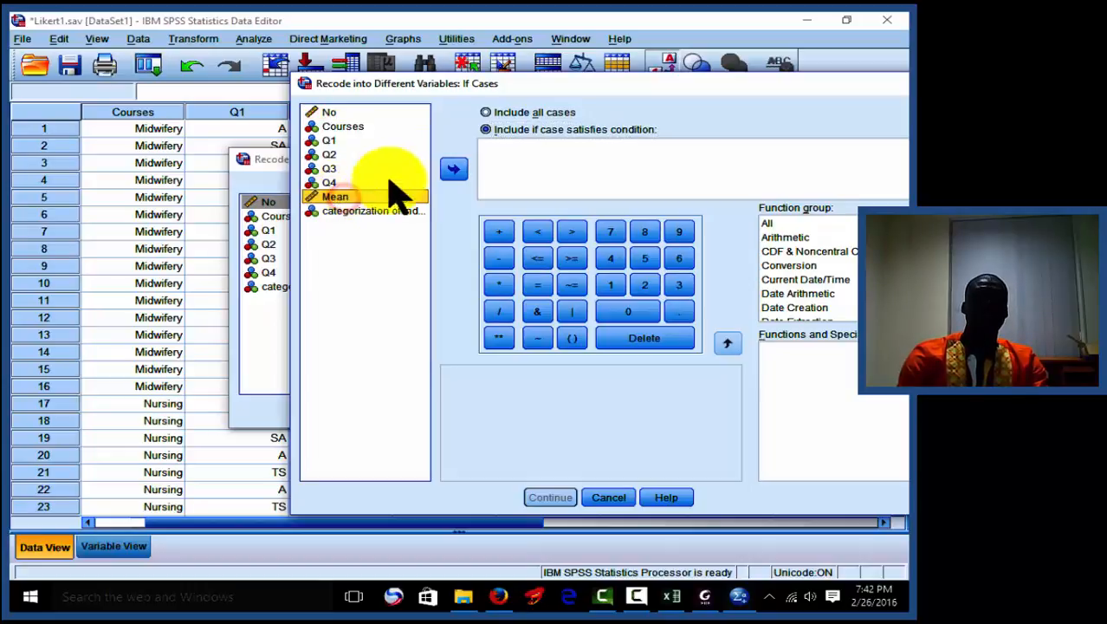
left_click(453, 168)
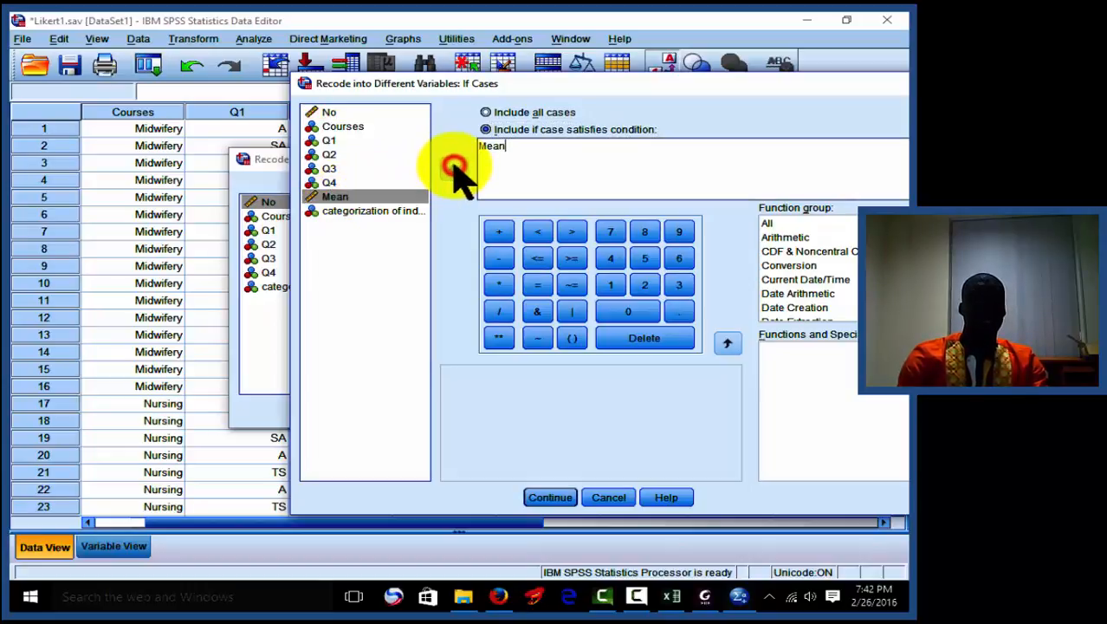
left_click(571, 263)
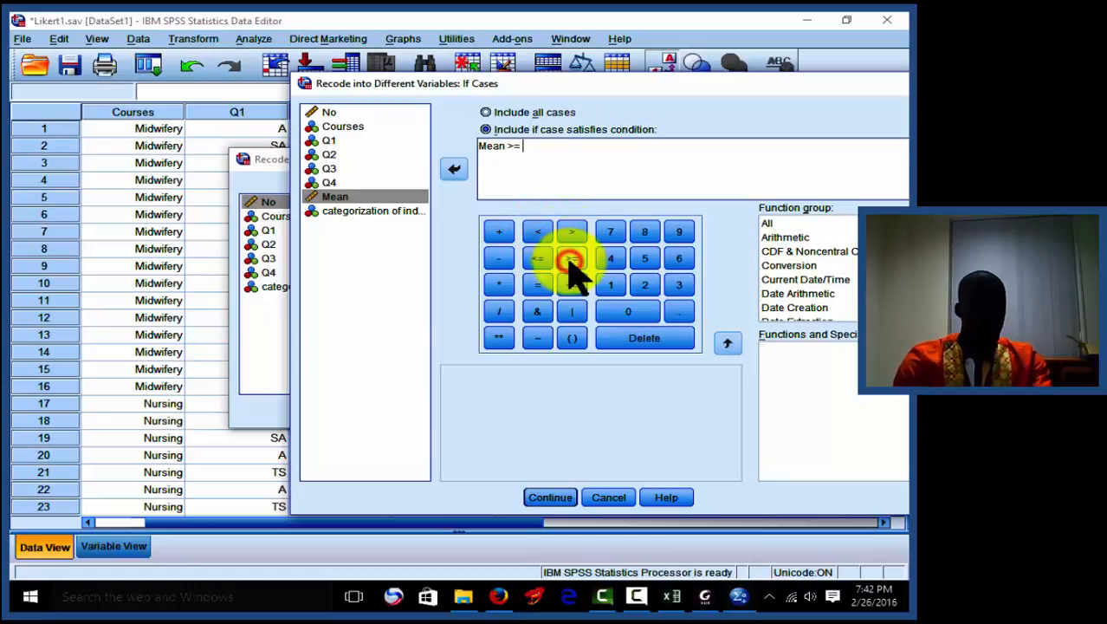
type("3.6")
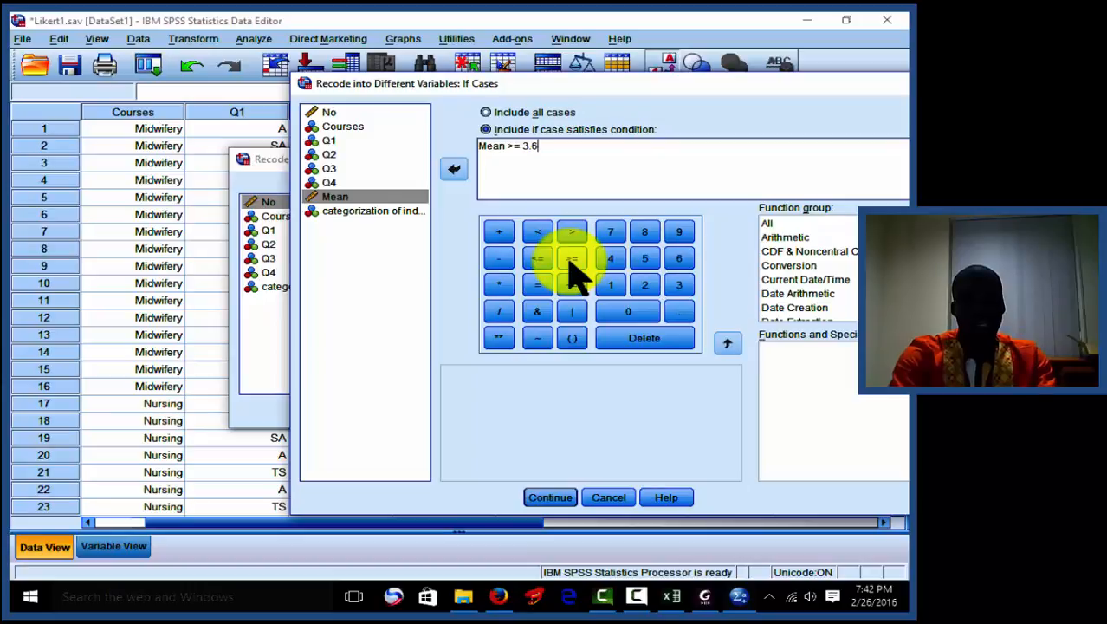
left_click(551, 497)
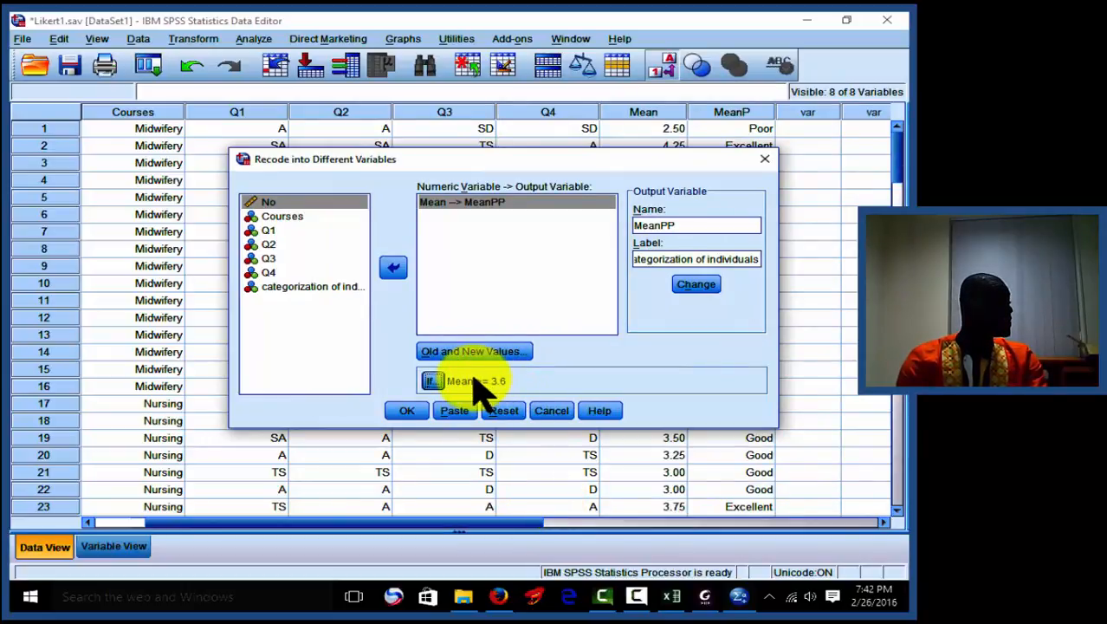
- Try removing the 3.6 through 5 rule from the old and new values, and discard the change
left_click(490, 353)
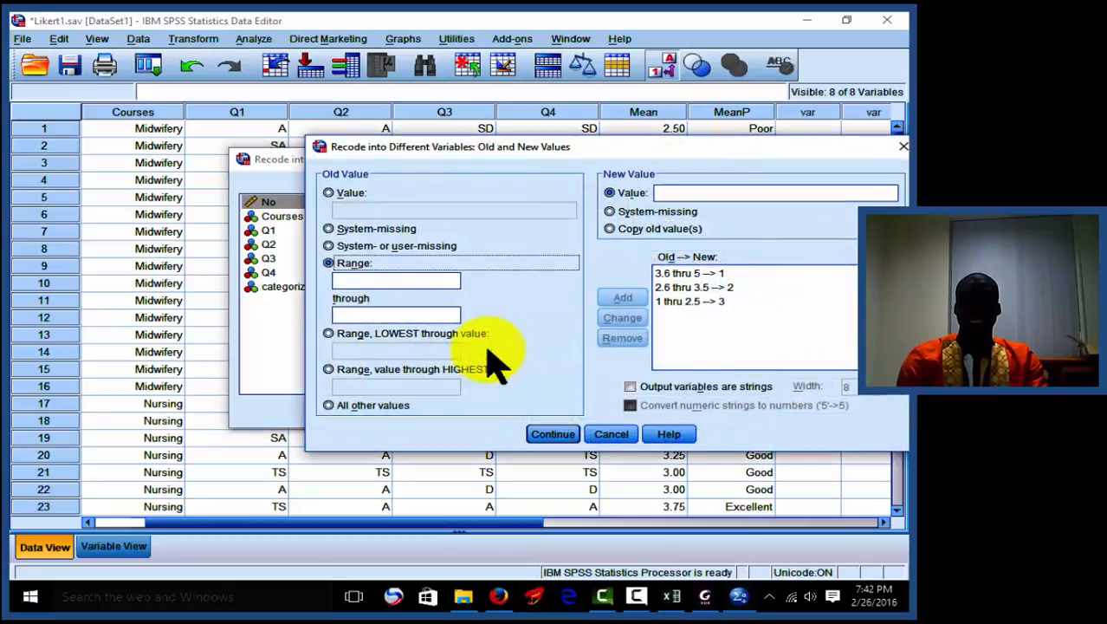
left_click(707, 275)
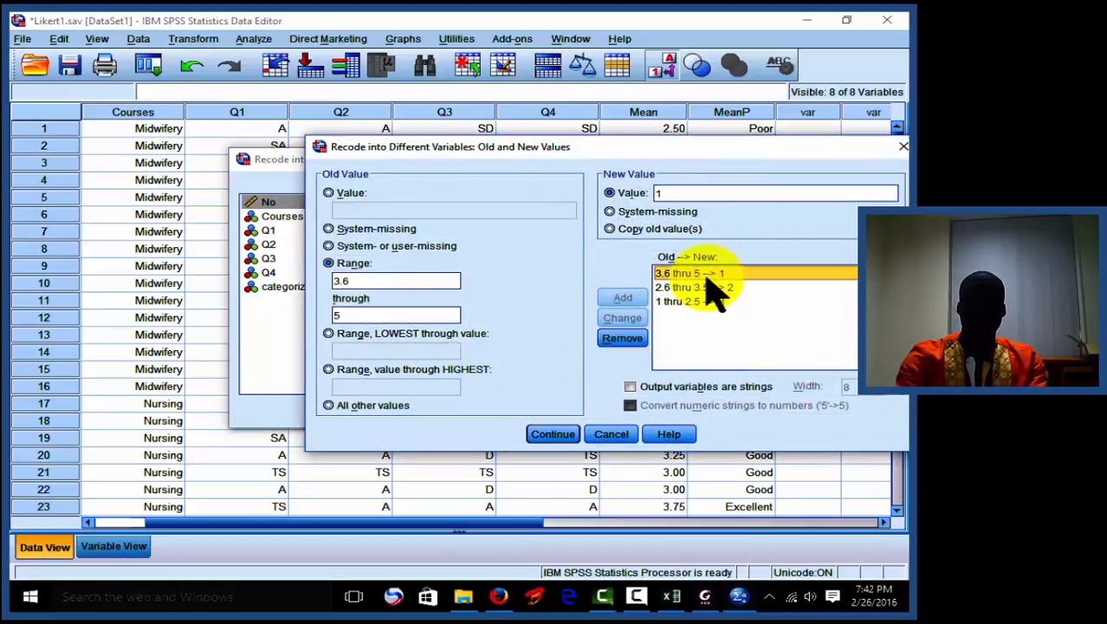
left_click(632, 337)
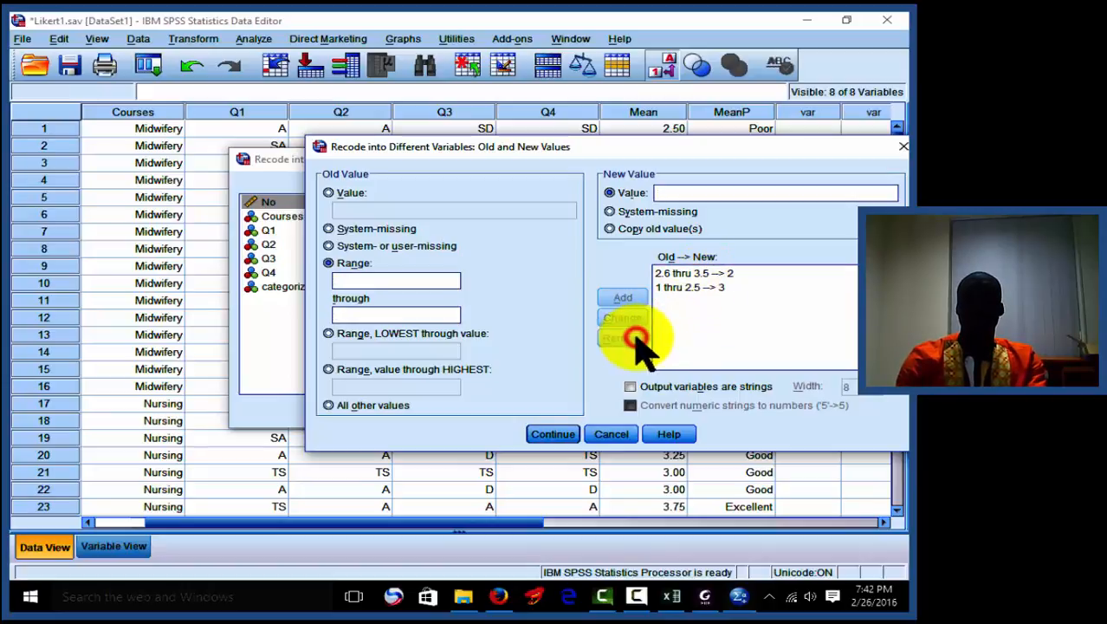
left_click(703, 274)
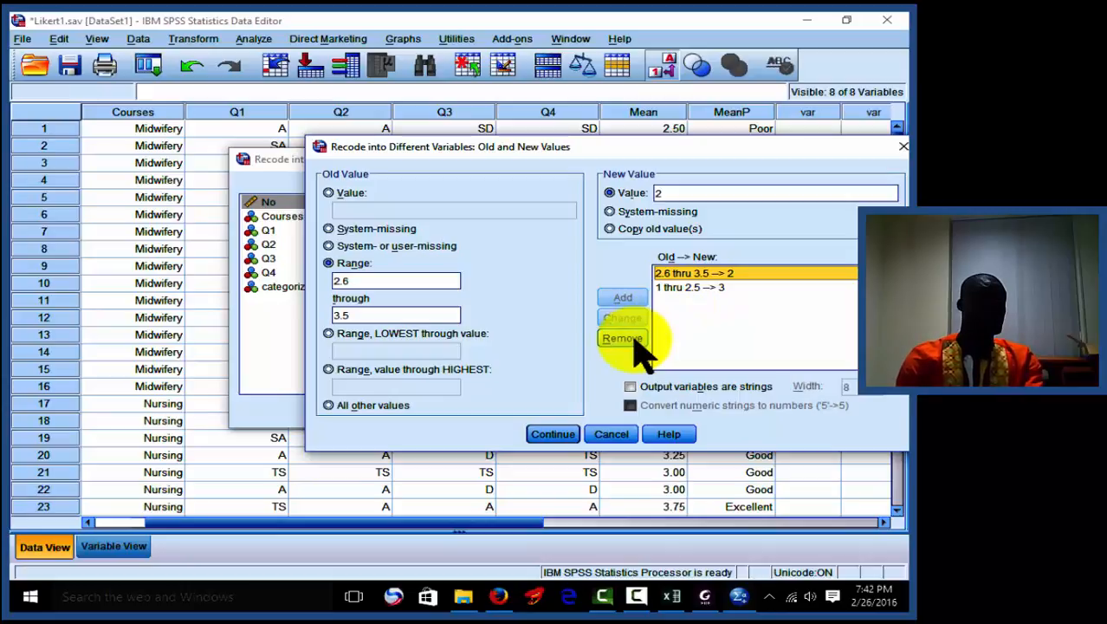
left_click(611, 434)
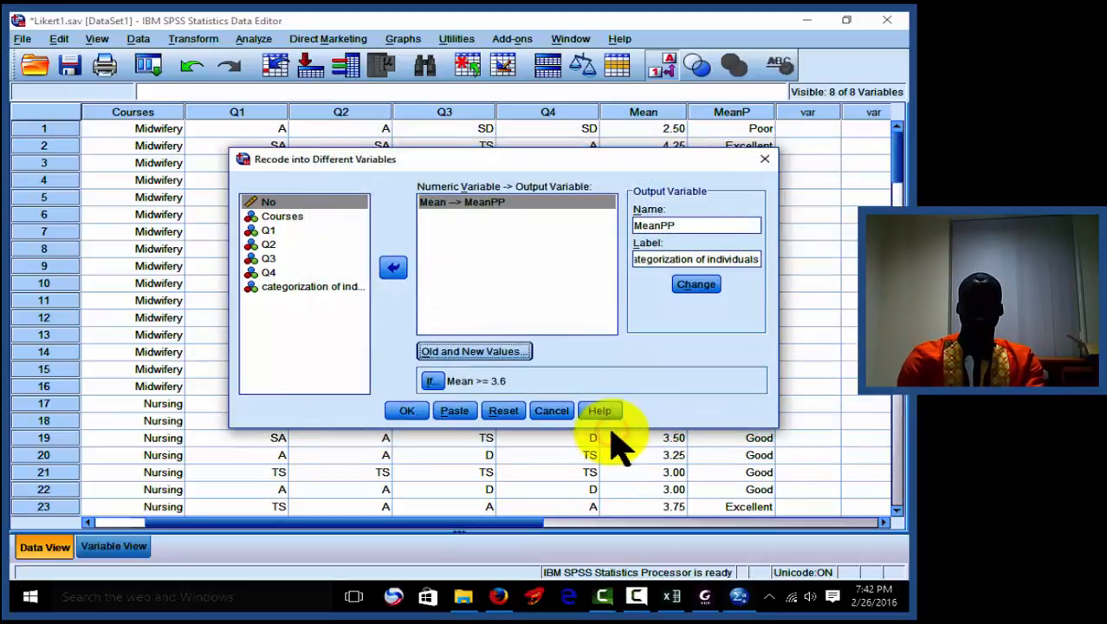
- Reset the recode settings and define Mean as the input variable with MeanPP as its output variable
left_click(508, 412)
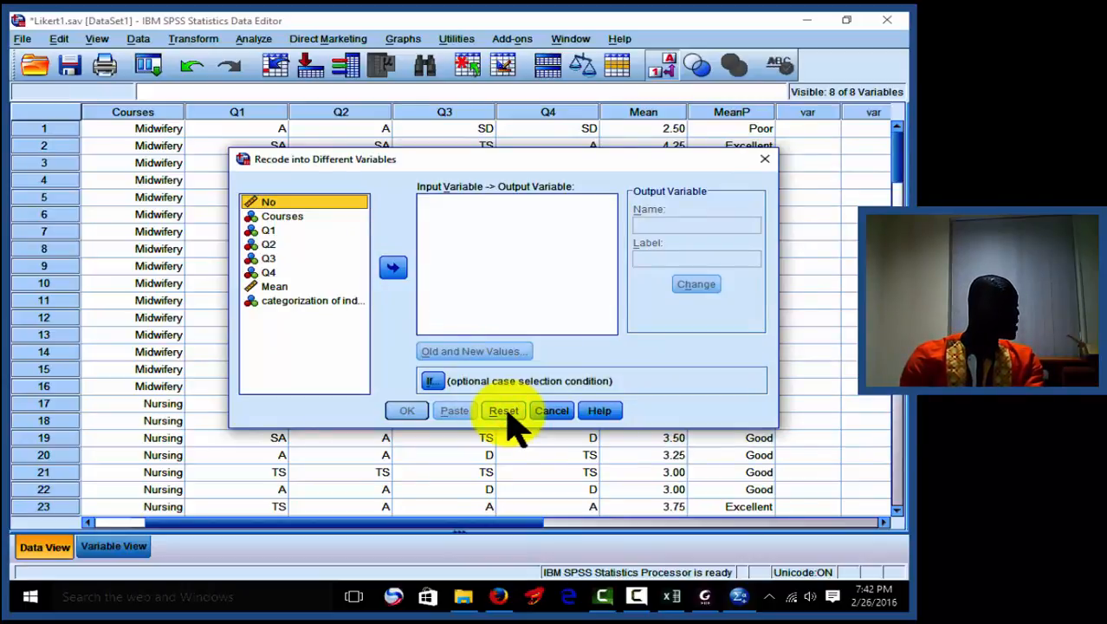
left_click(508, 413)
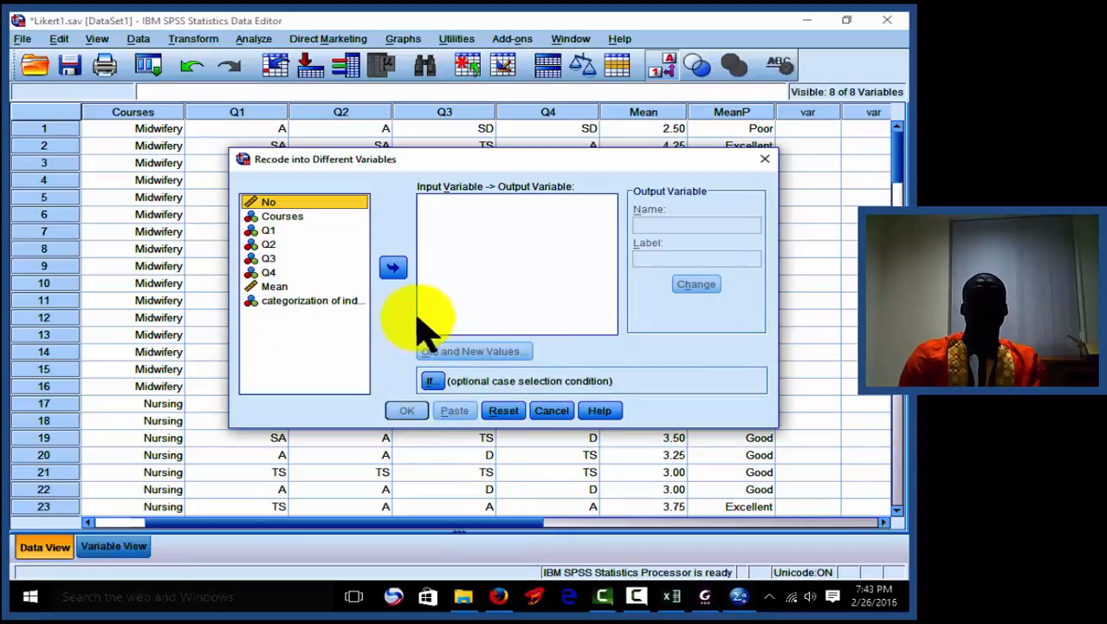
left_click(276, 287)
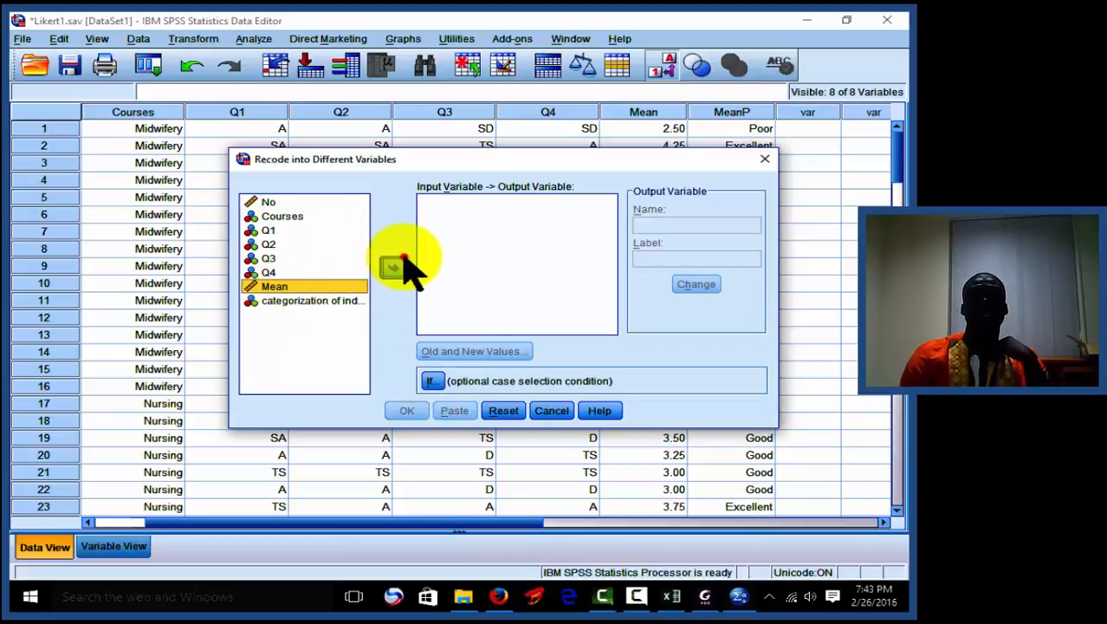
left_click(393, 266)
left_click(684, 224)
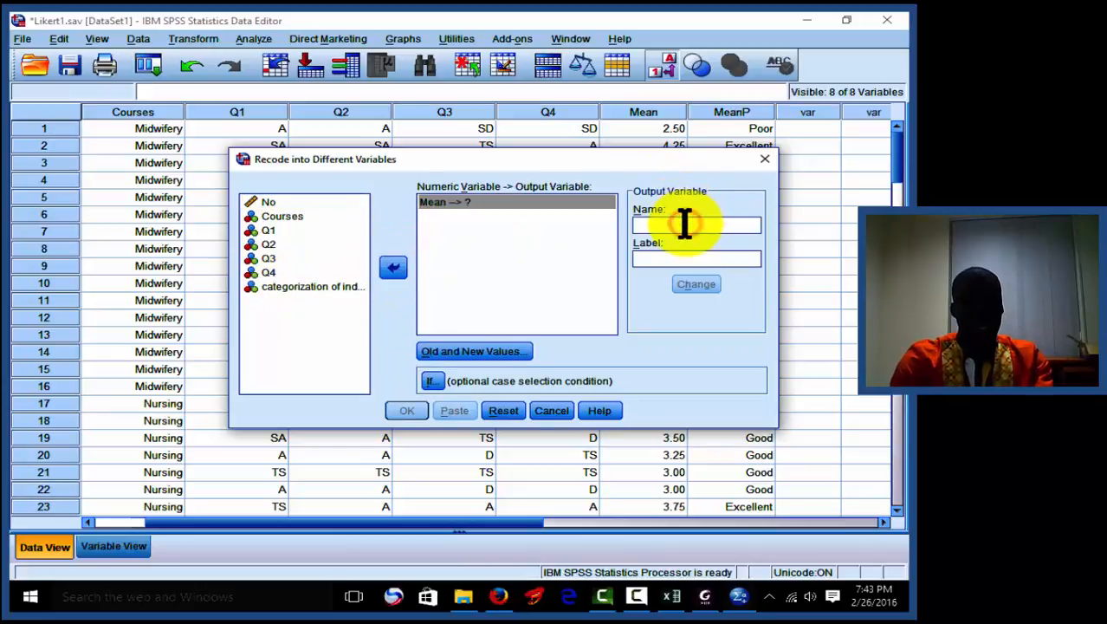
type("MeanPP")
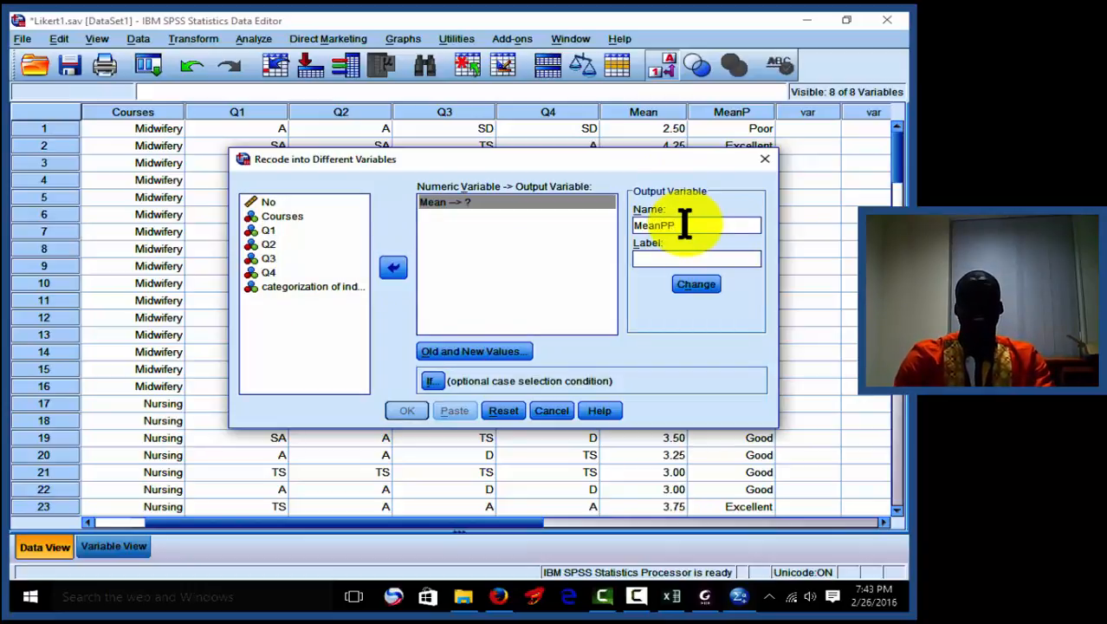
left_click(696, 286)
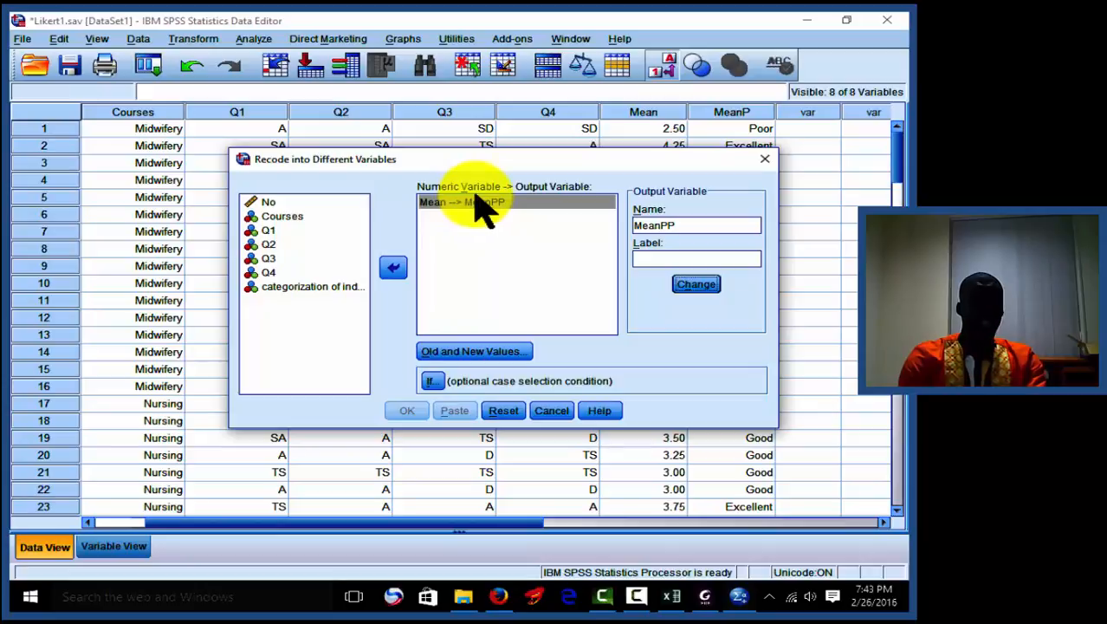
- Restrict the Mean to MeanPP recode to cases that satisfy the condition Mean >= 3.6
left_click(432, 382)
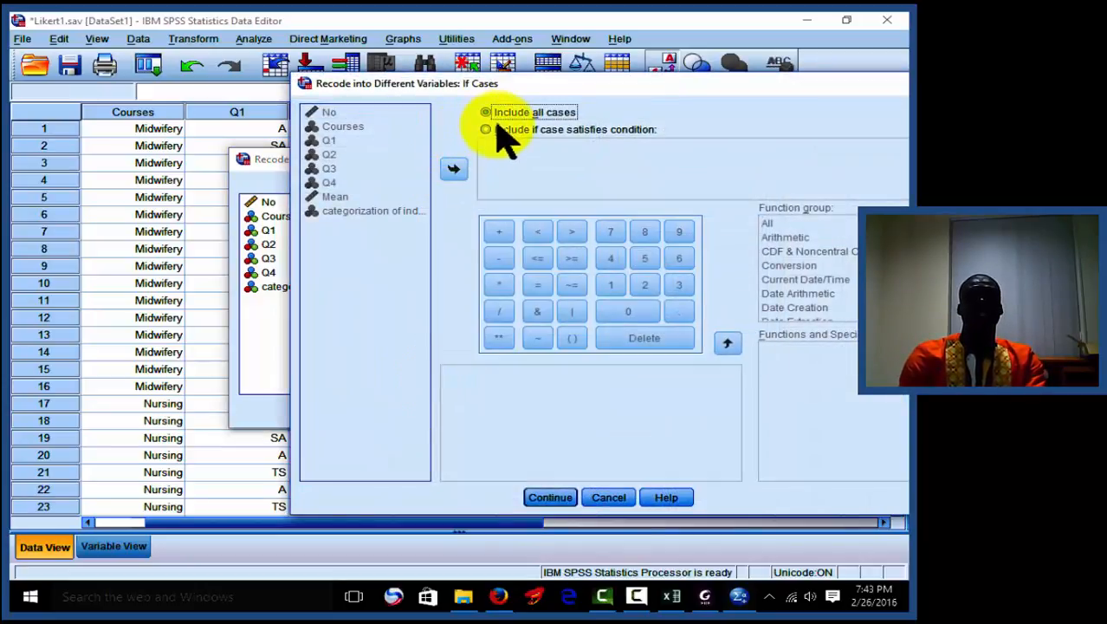
left_click(501, 130)
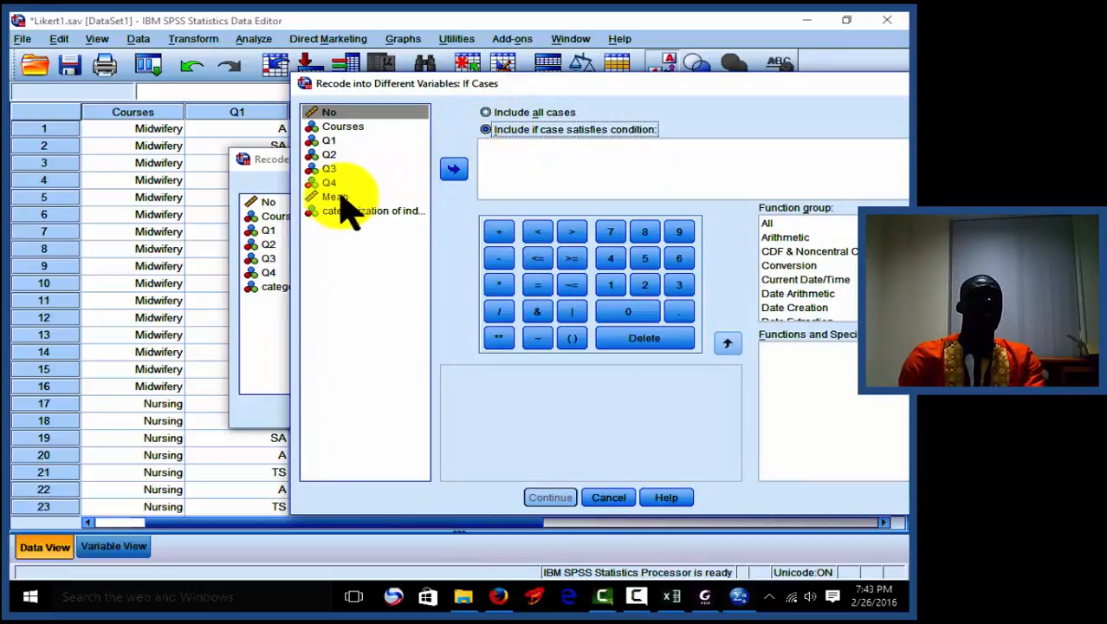
left_click(339, 198)
left_click(453, 169)
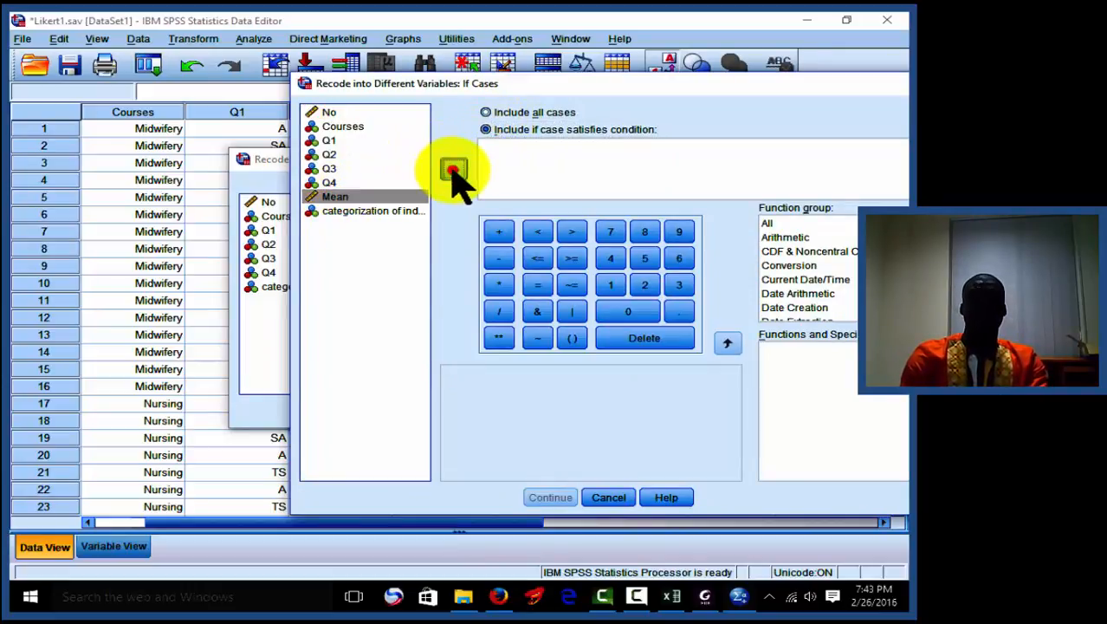
left_click(573, 260)
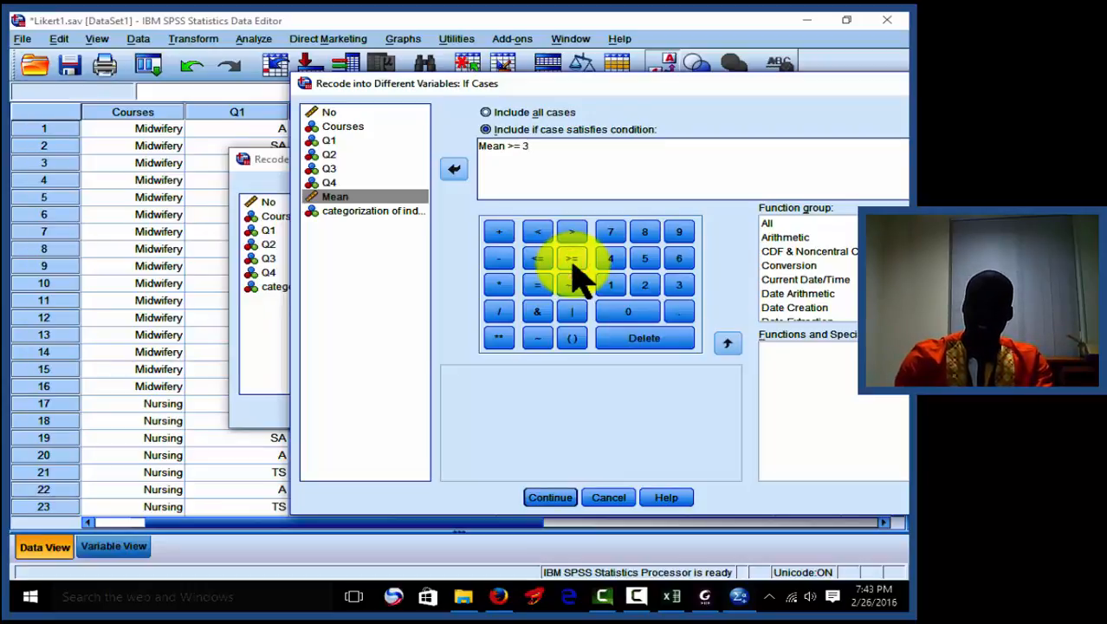
left_click(561, 498)
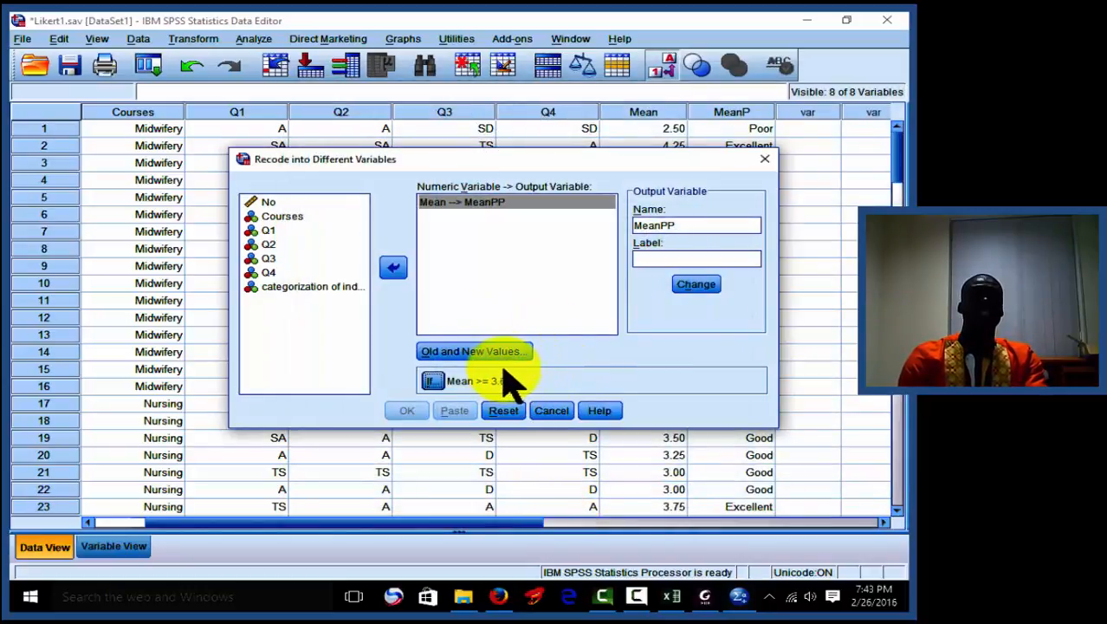
- Define an old-to-new value rule that recodes all other values to 1
left_click(500, 352)
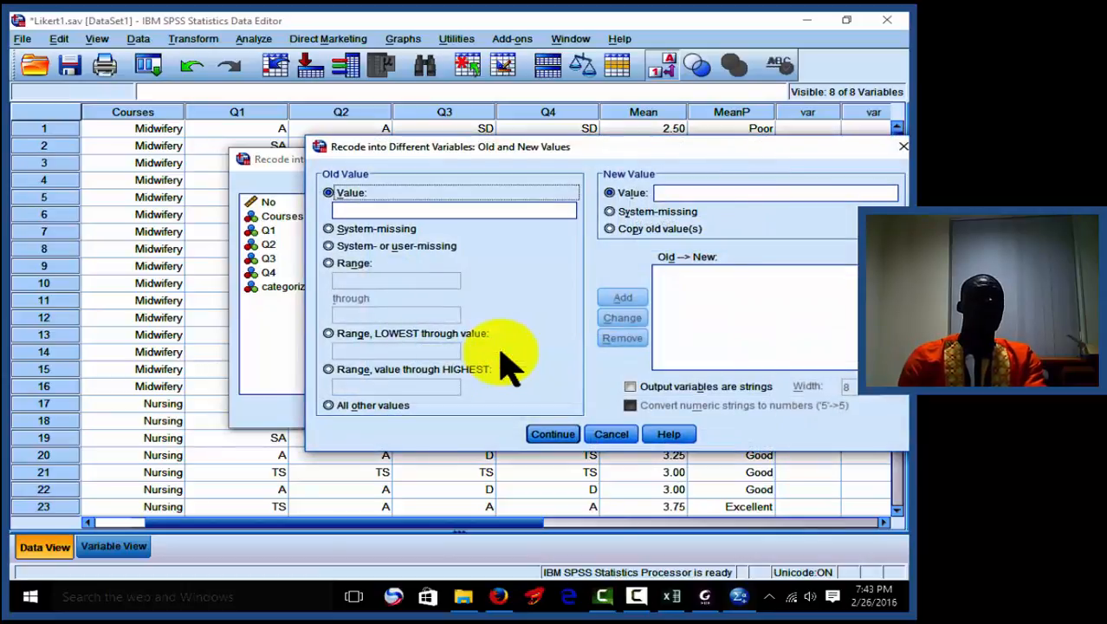
left_click(487, 211)
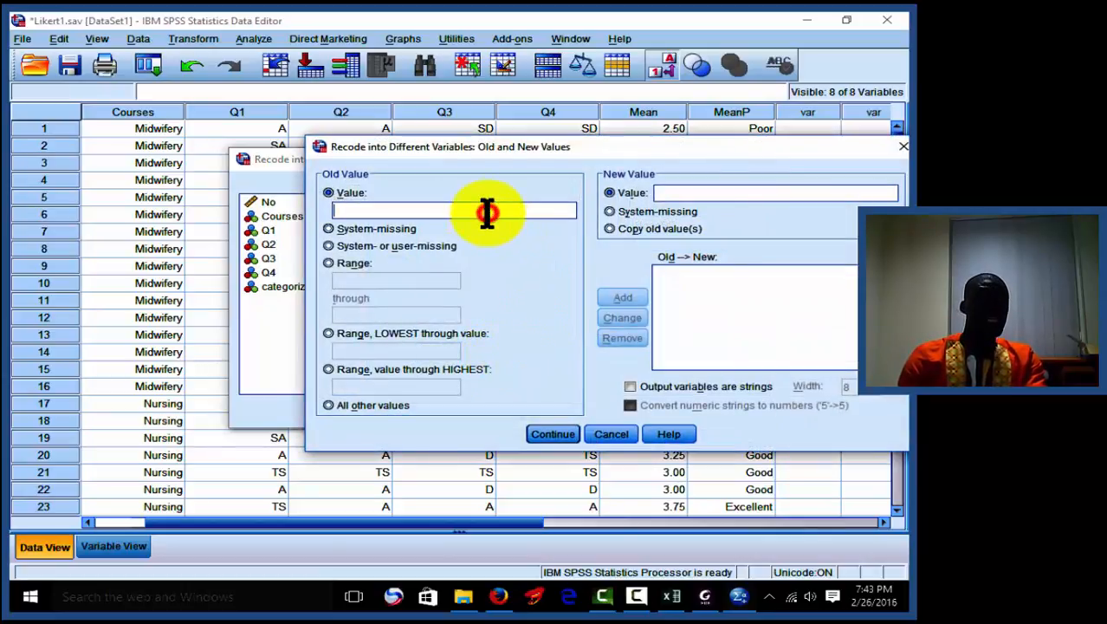
left_click(352, 406)
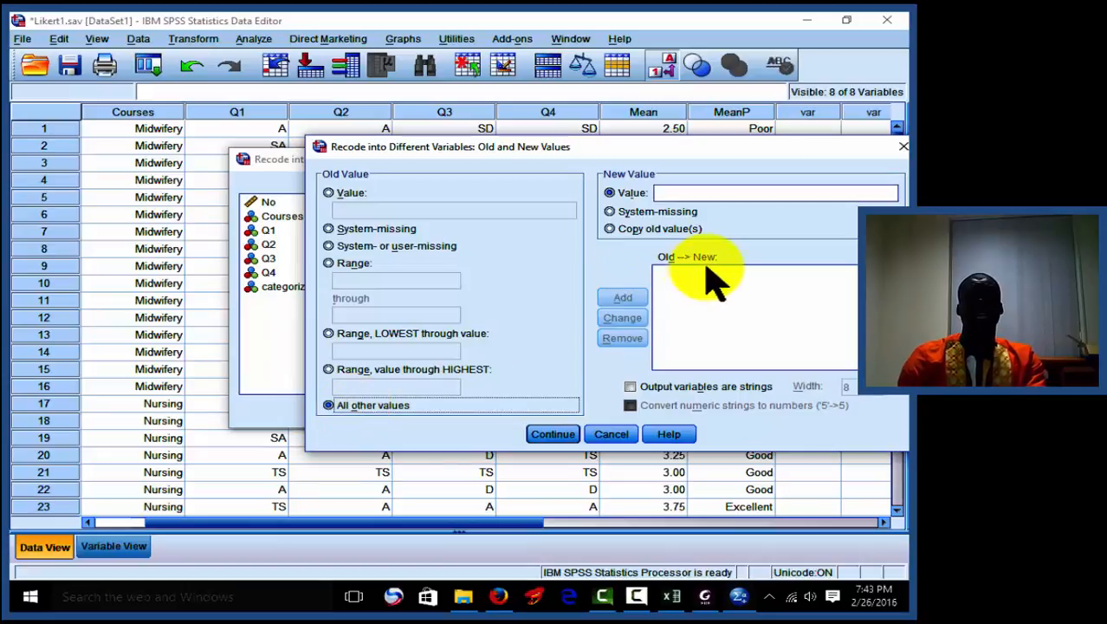
left_click(685, 196)
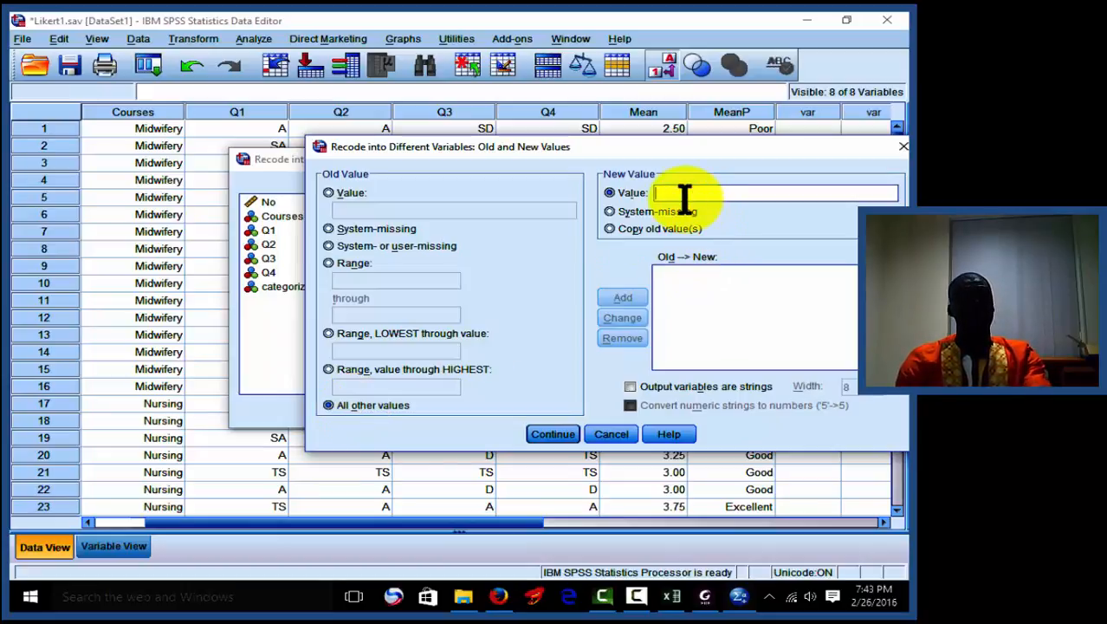
type("1")
left_click(628, 294)
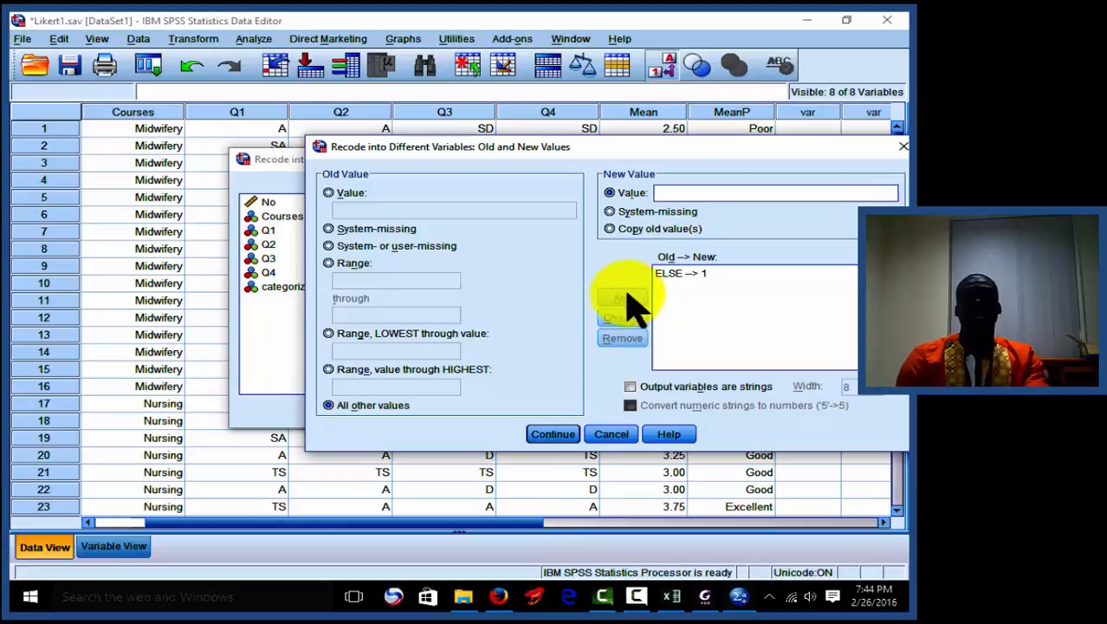
left_click(559, 434)
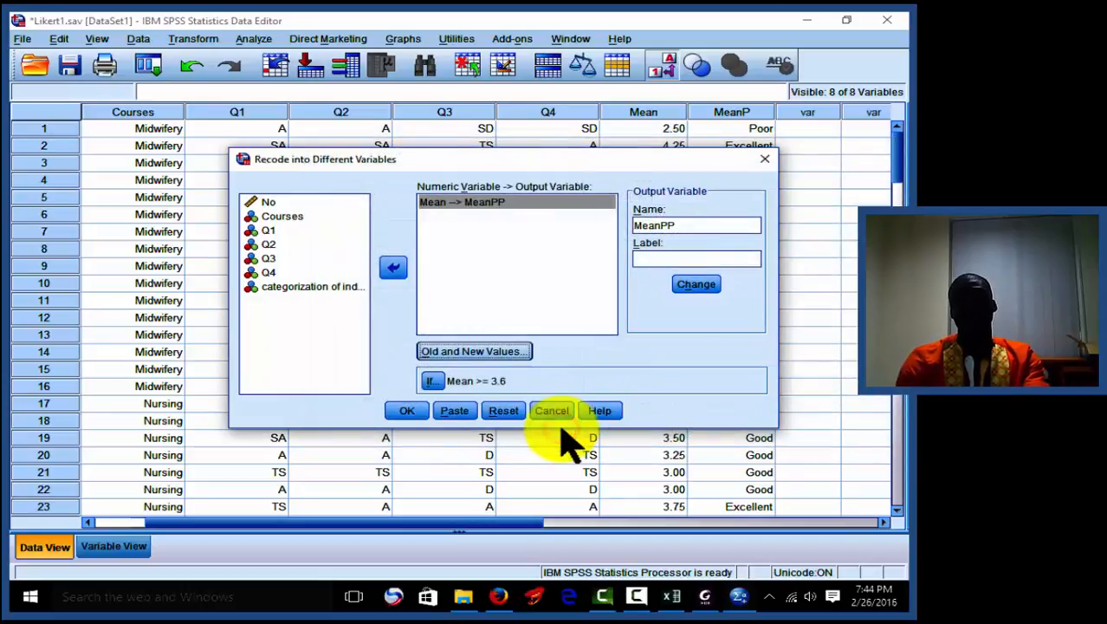
- Run the recode, minimize the output viewer and check the MeanPP values across the data rows
left_click(415, 416)
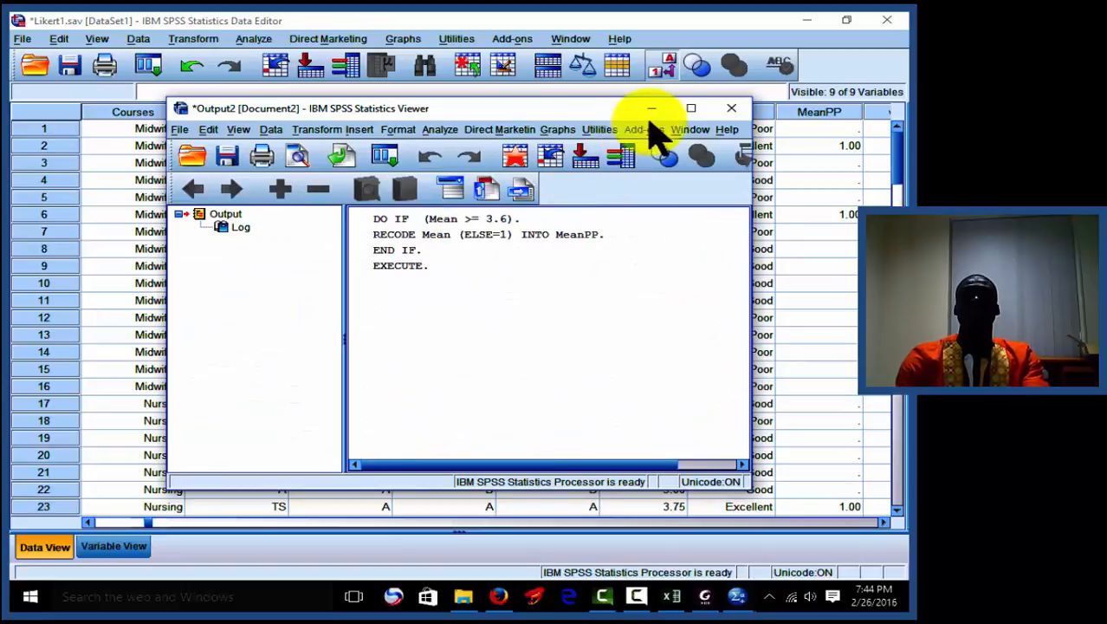
left_click(654, 110)
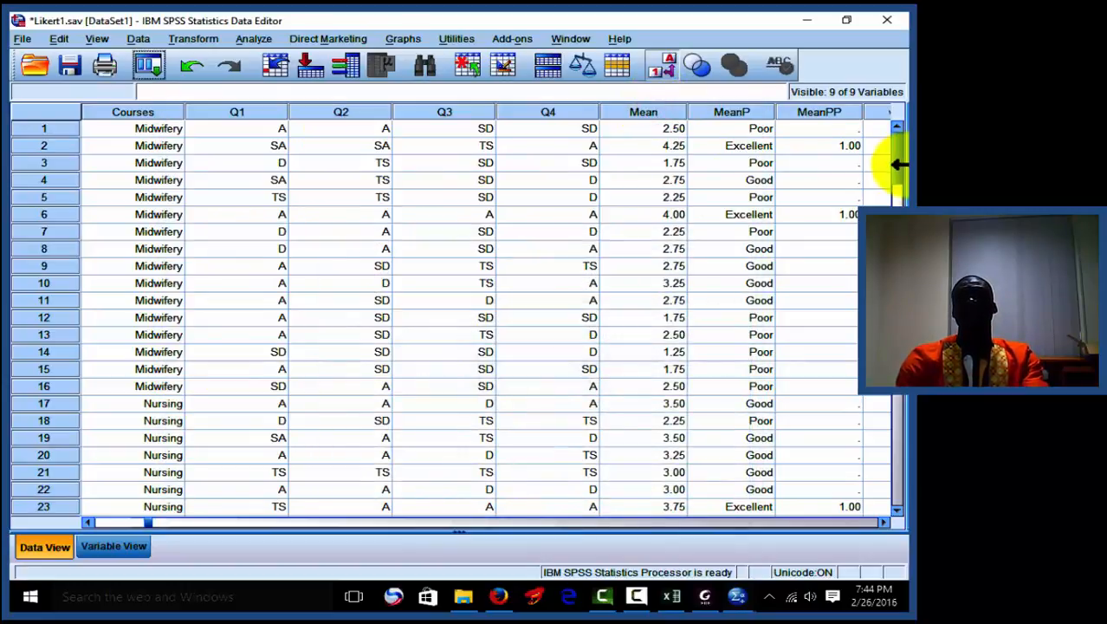
scroll(900, 165, "down", 1)
scroll(899, 164, "down", 9)
scroll(892, 197, "down", 3)
left_click_drag(899, 232, 898, 121)
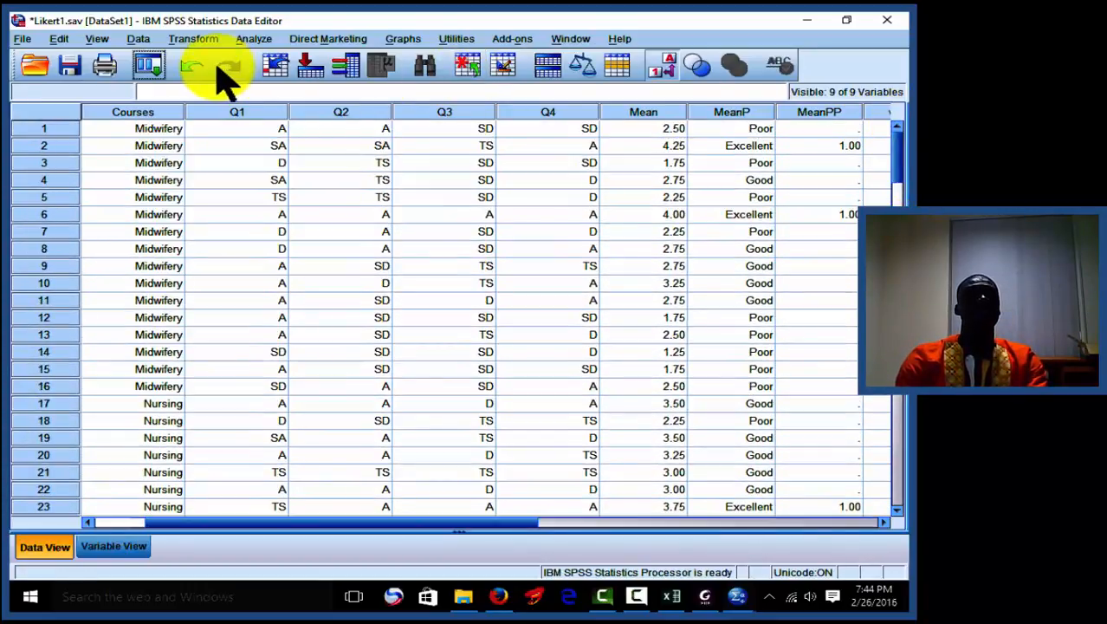
- Reopen the recode into different variables and change its case selection condition to (Mean < 3.6)
left_click(153, 66)
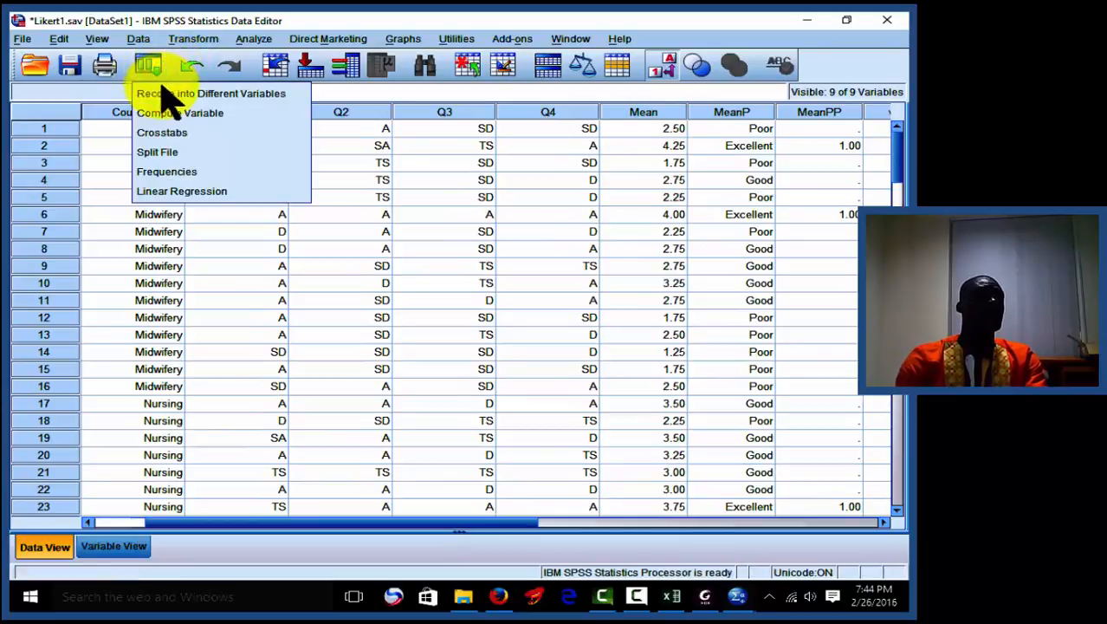
left_click(156, 92)
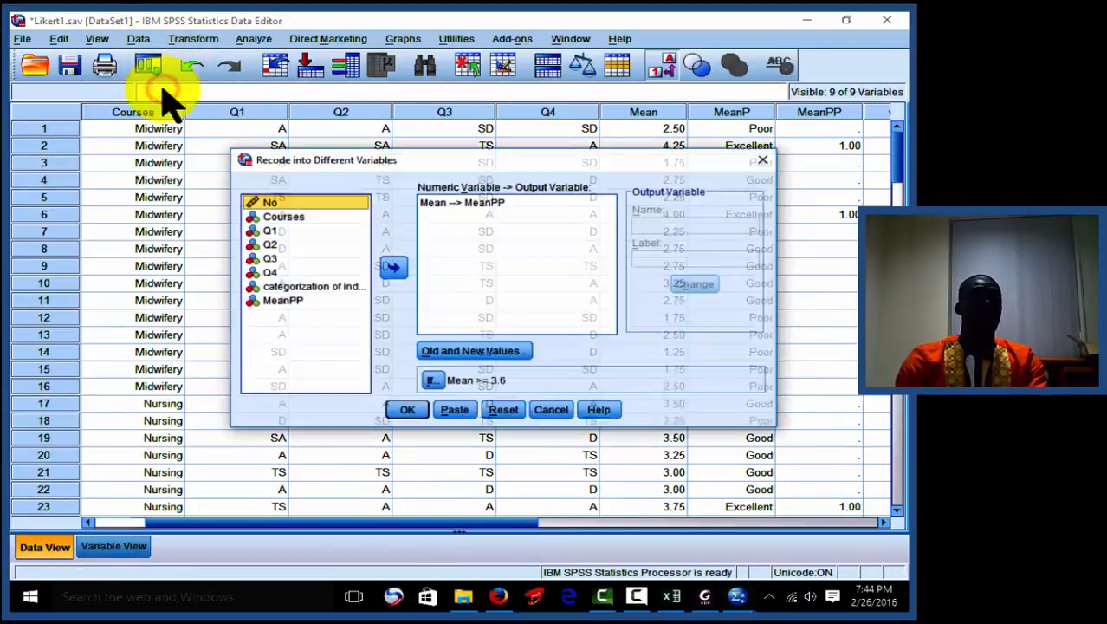
left_click(433, 381)
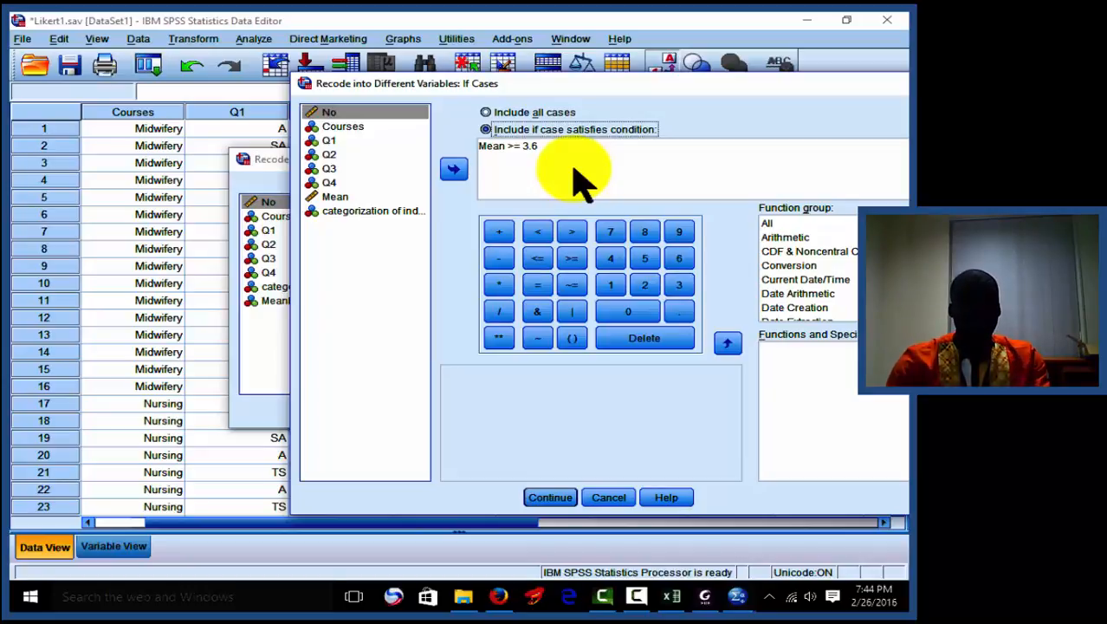
left_click(538, 146)
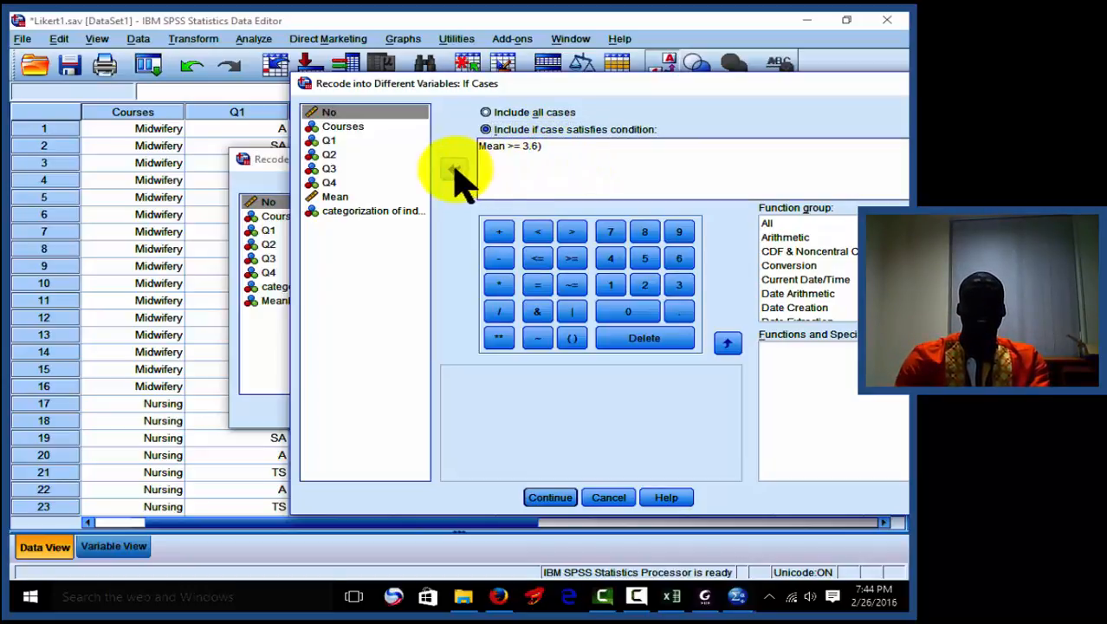
type(")")
left_click(479, 146)
type("(")
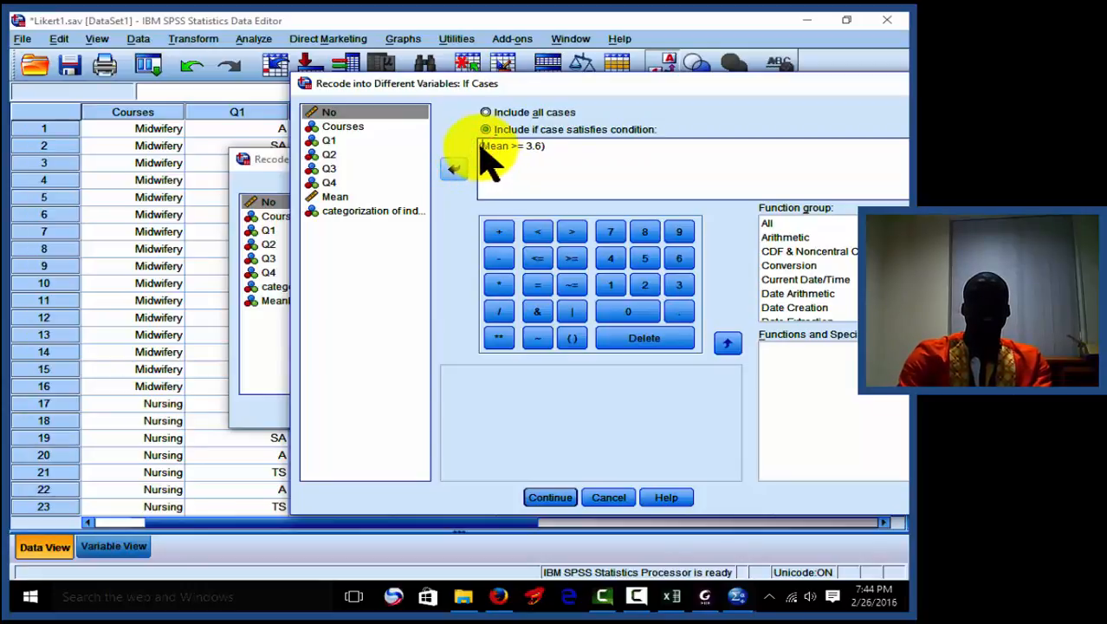
left_click(518, 146)
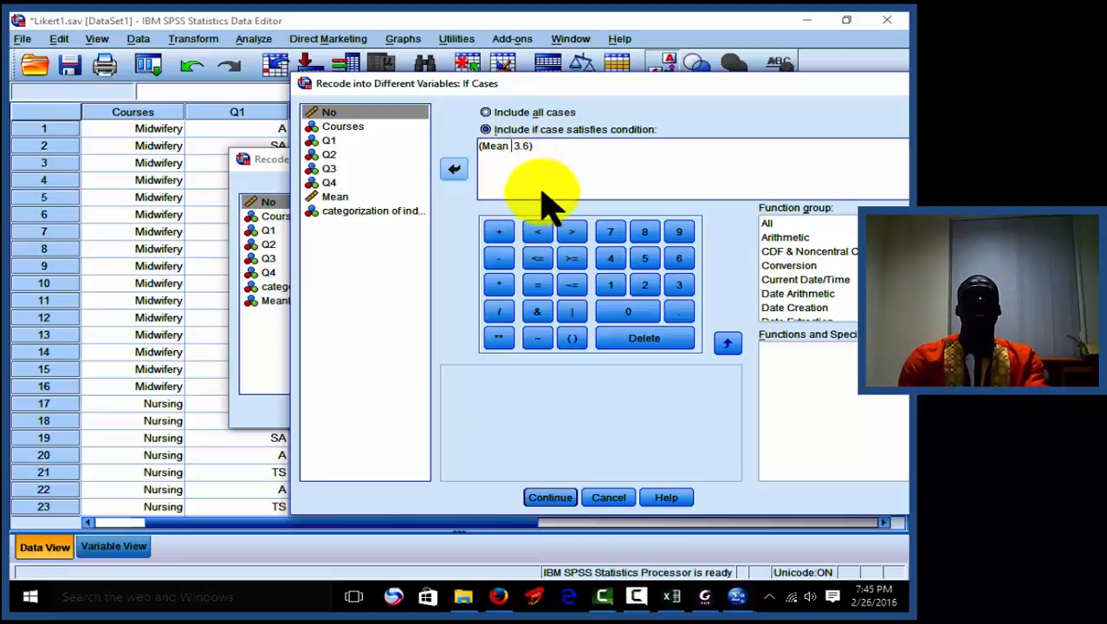
left_click(547, 234)
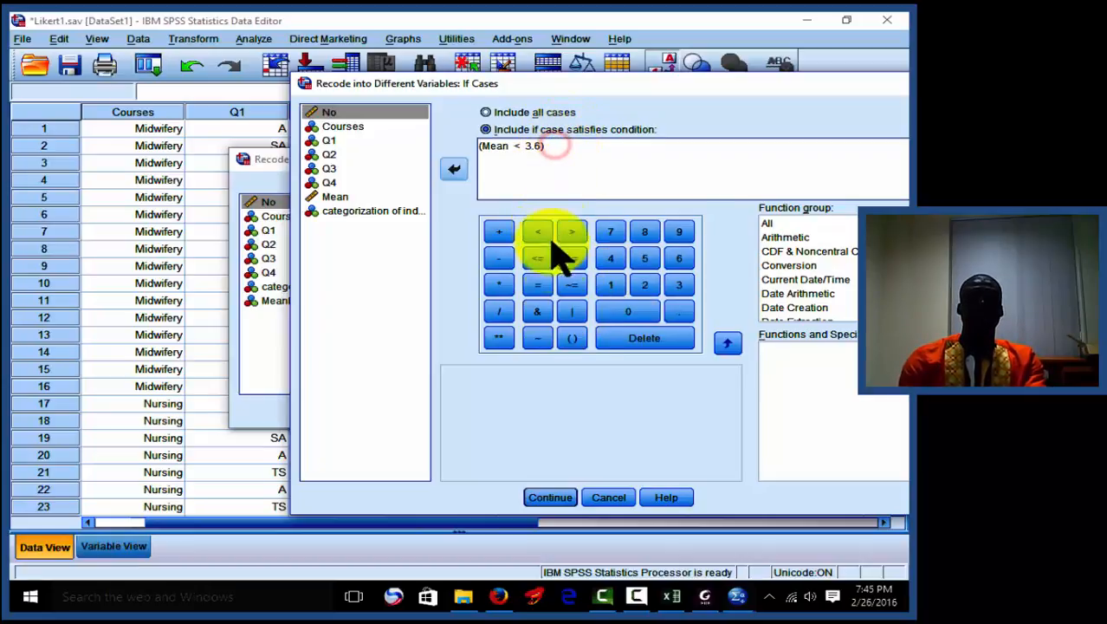
- Extend the case selection condition with & (Mean >= 2.6)
left_click(541, 312)
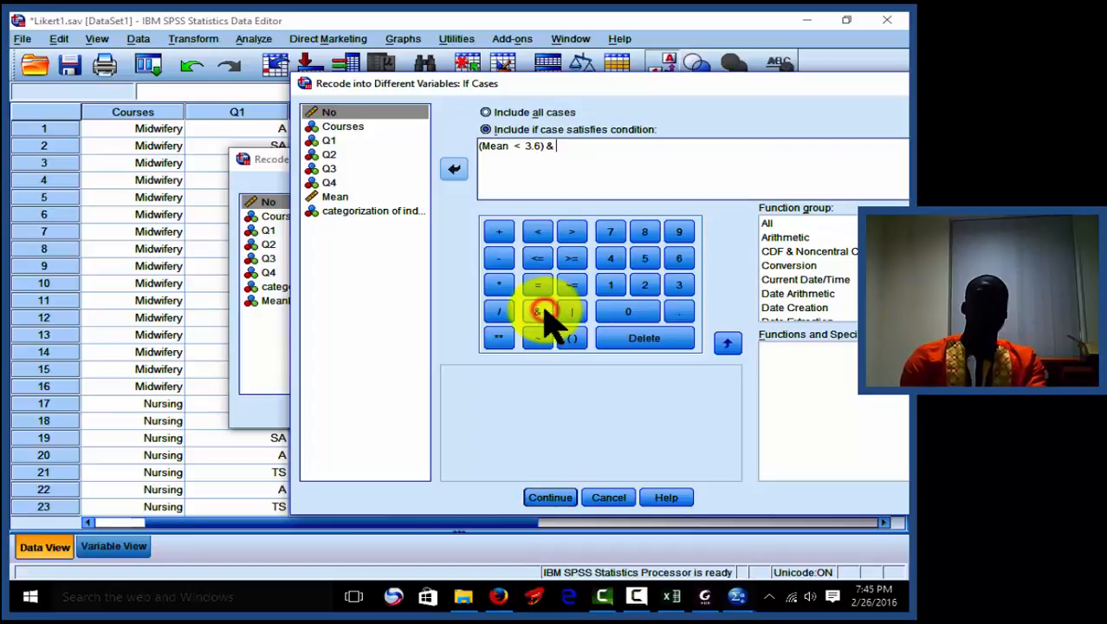
left_click(576, 339)
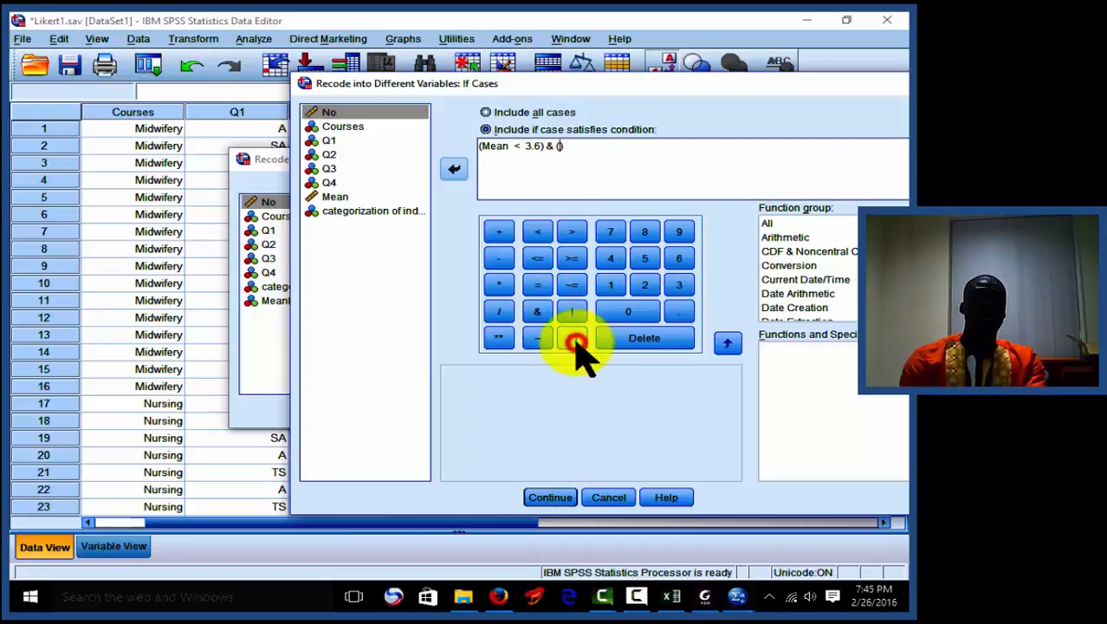
left_click(336, 196)
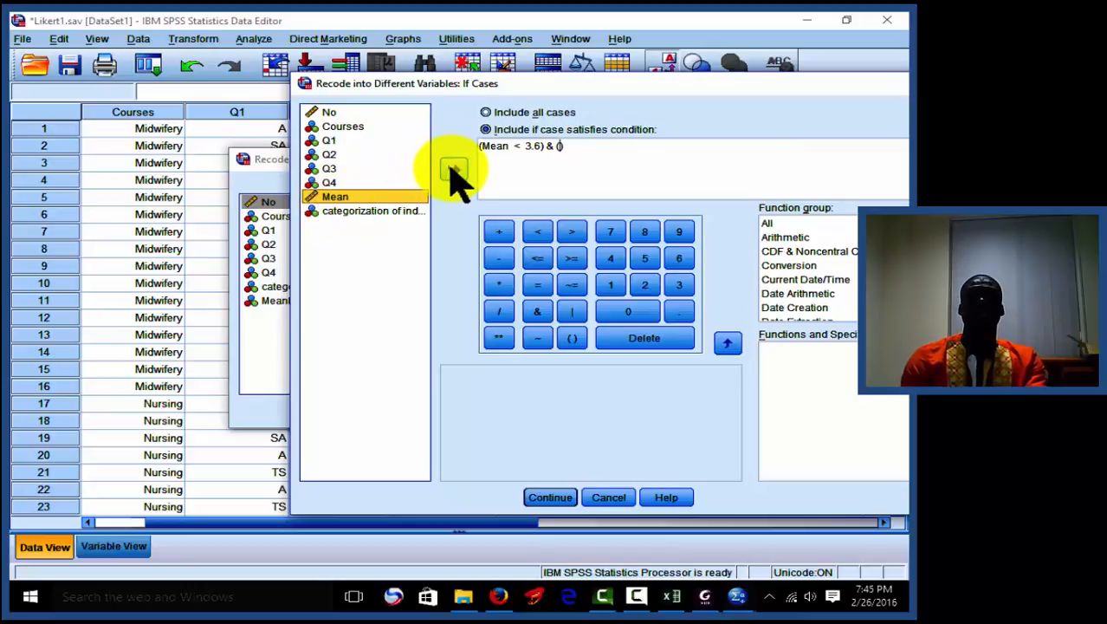
left_click(454, 170)
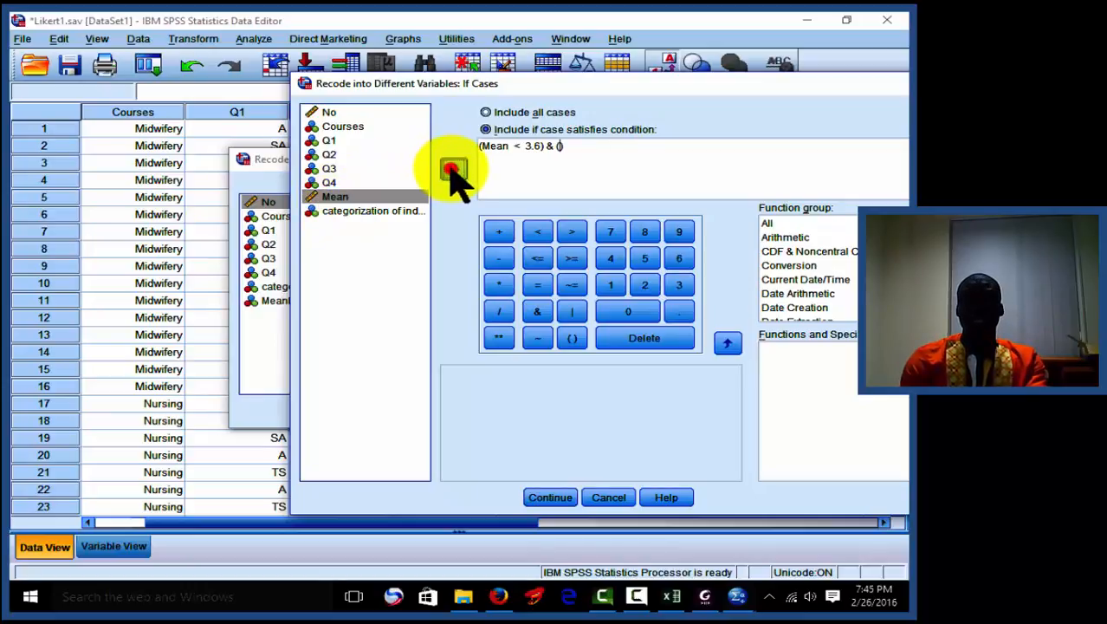
left_click(572, 262)
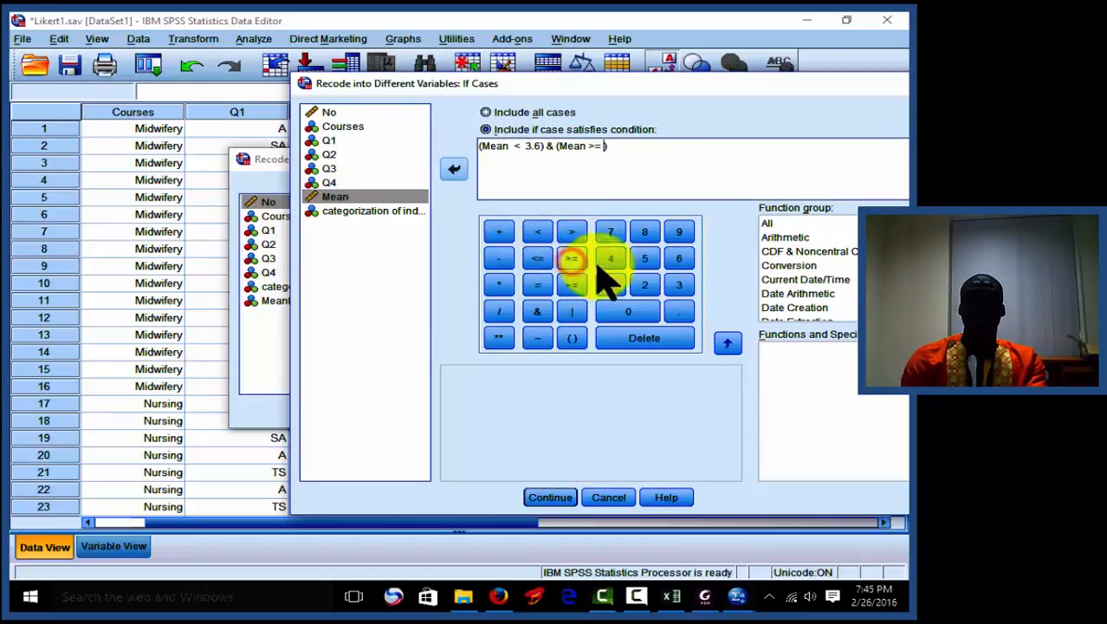
left_click(645, 285)
left_click(678, 313)
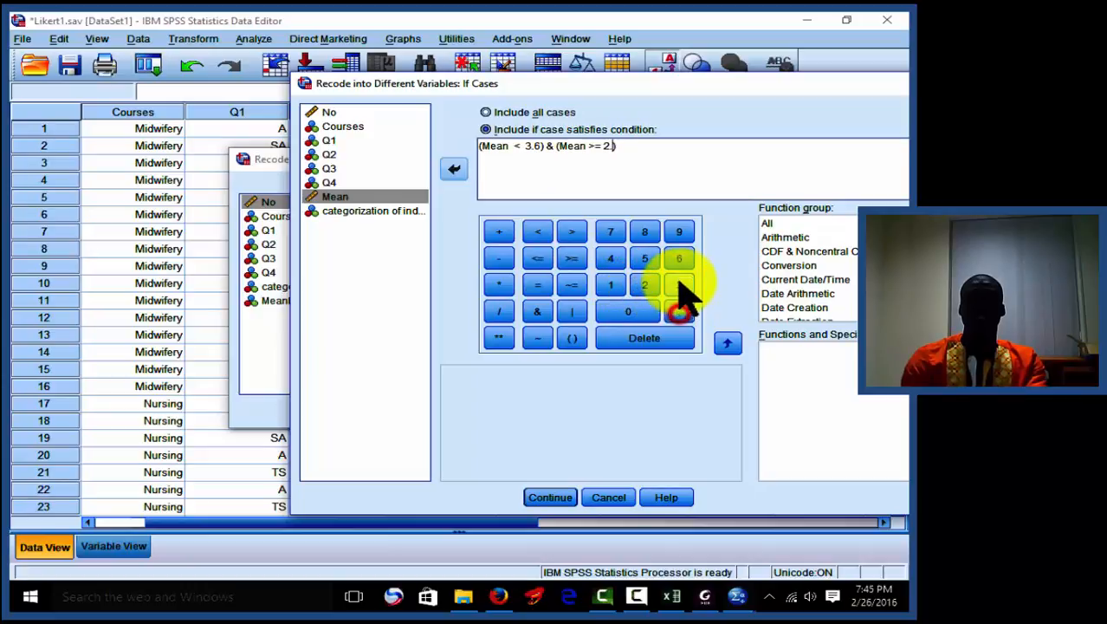
left_click(679, 259)
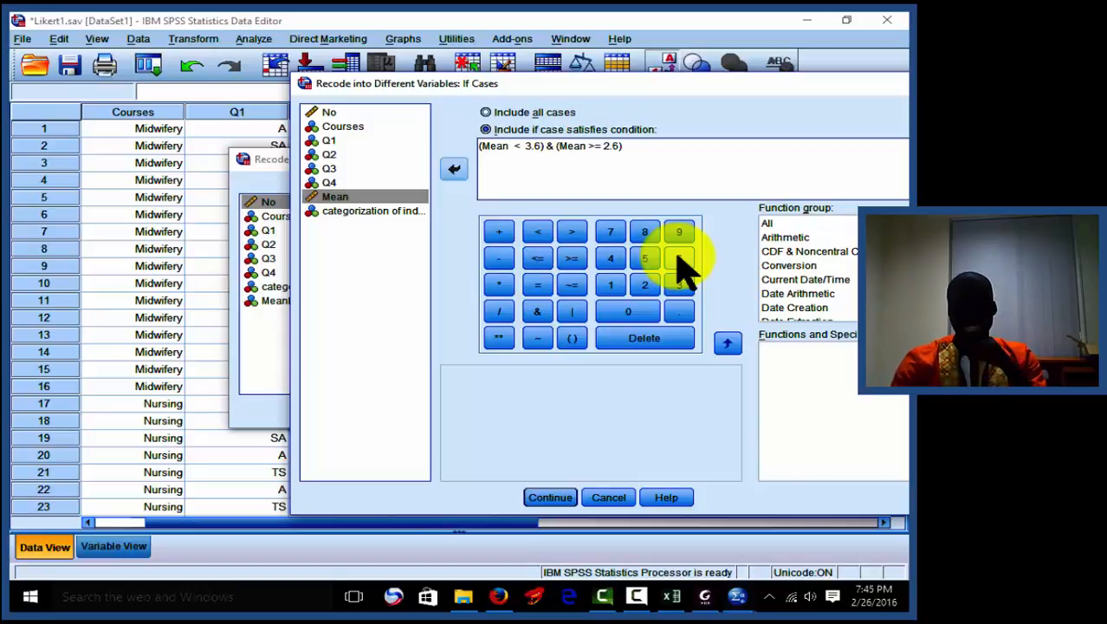
- Check the Mean criteria in the performance grading table in Foxit PhantomPDF, return to the SPSS Data Editor and apply the case condition
left_click(706, 596)
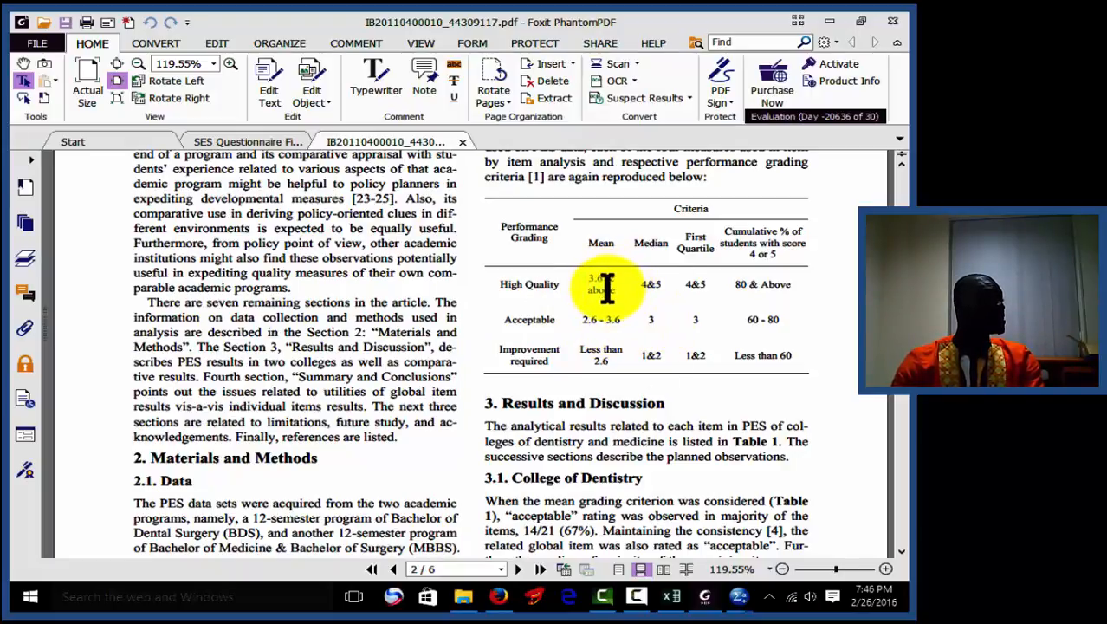
key("ctrl")
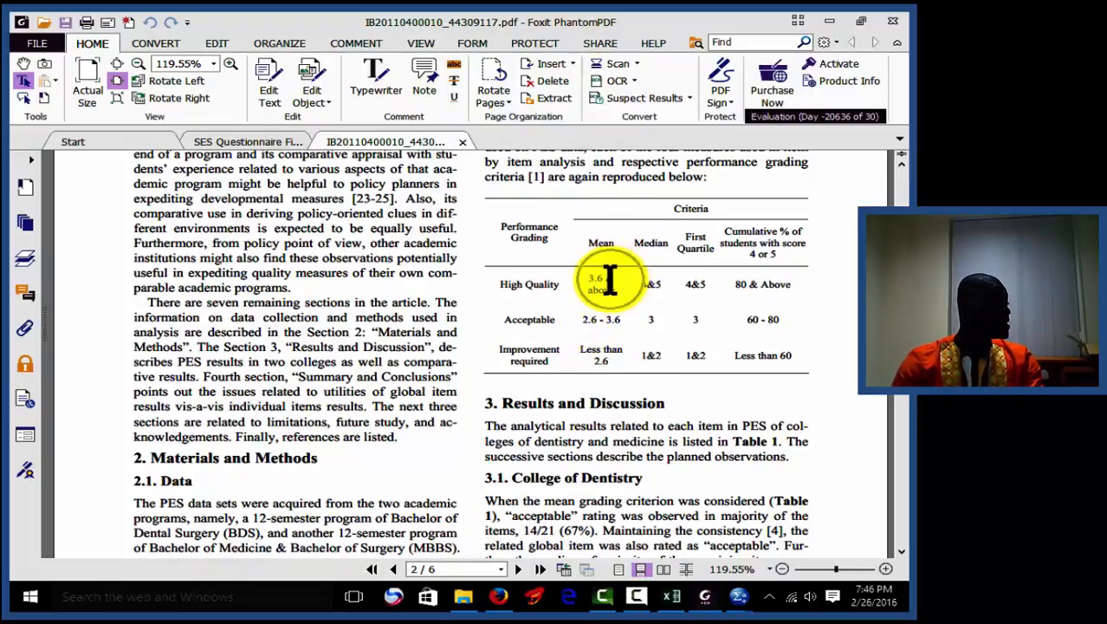
left_click(597, 316)
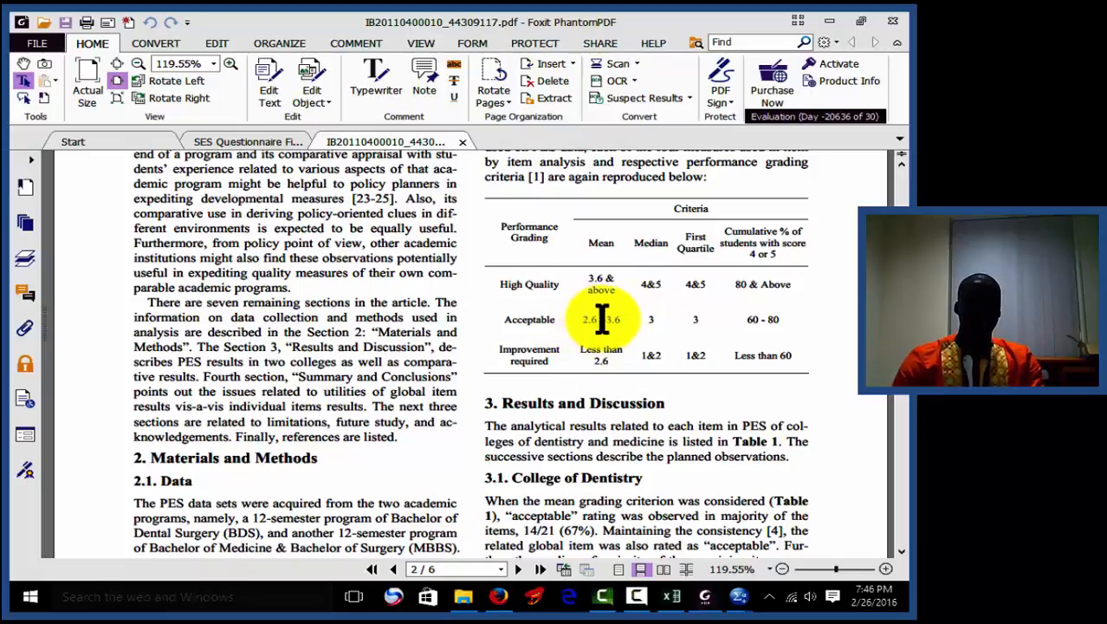
left_click(620, 319)
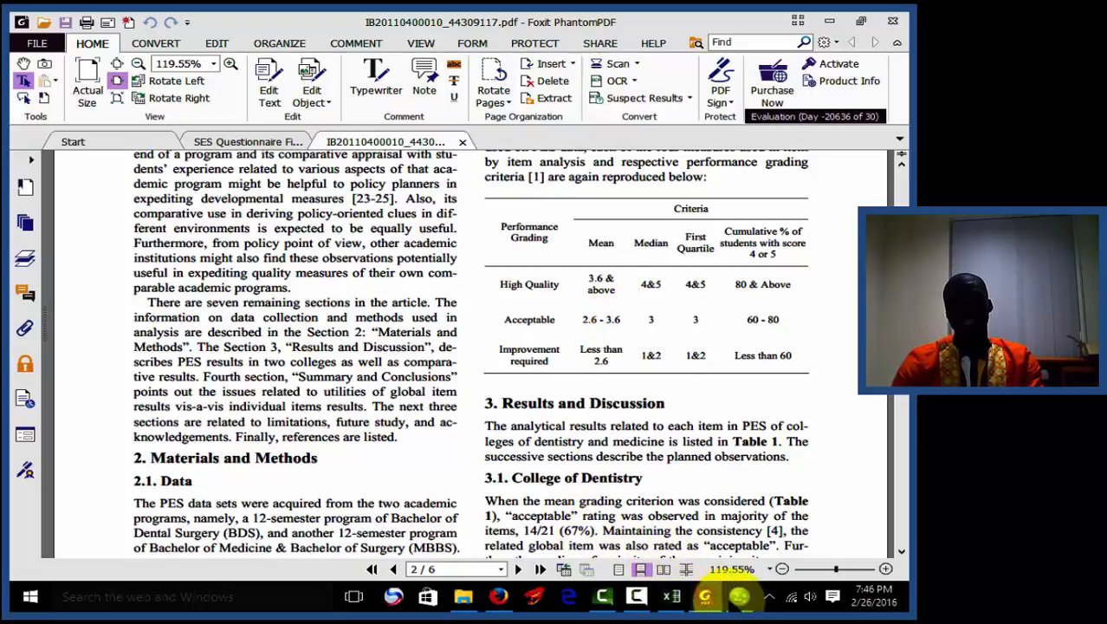
mouse_move(736, 598)
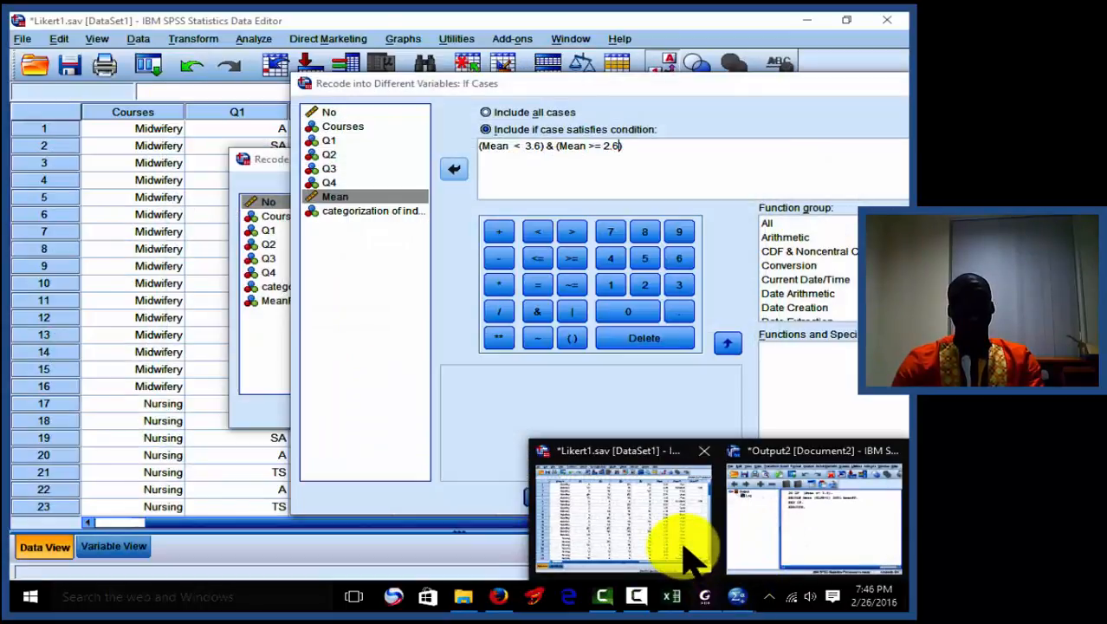
left_click(683, 549)
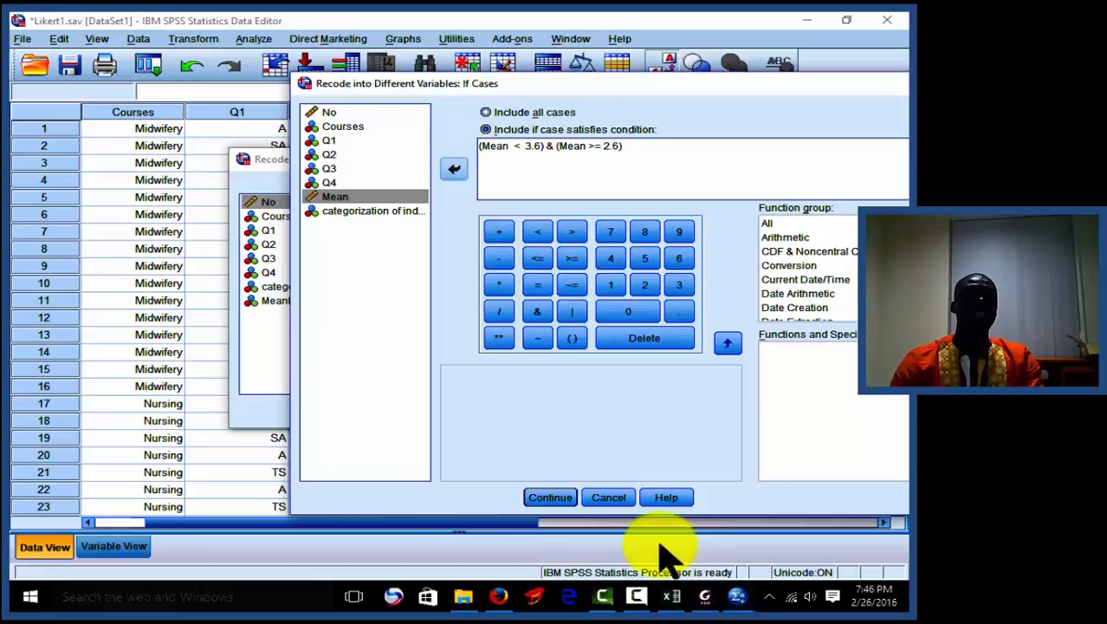
left_click(550, 499)
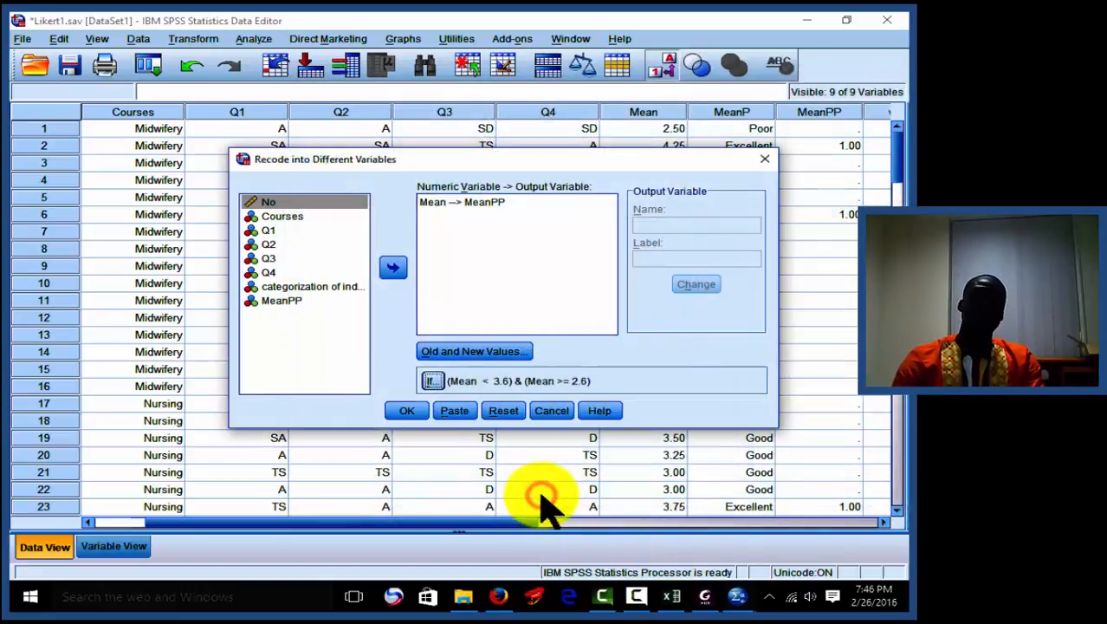
- Change the recode rule for all other values to the new value 2, then run the recode and minimize the output viewer
left_click(506, 353)
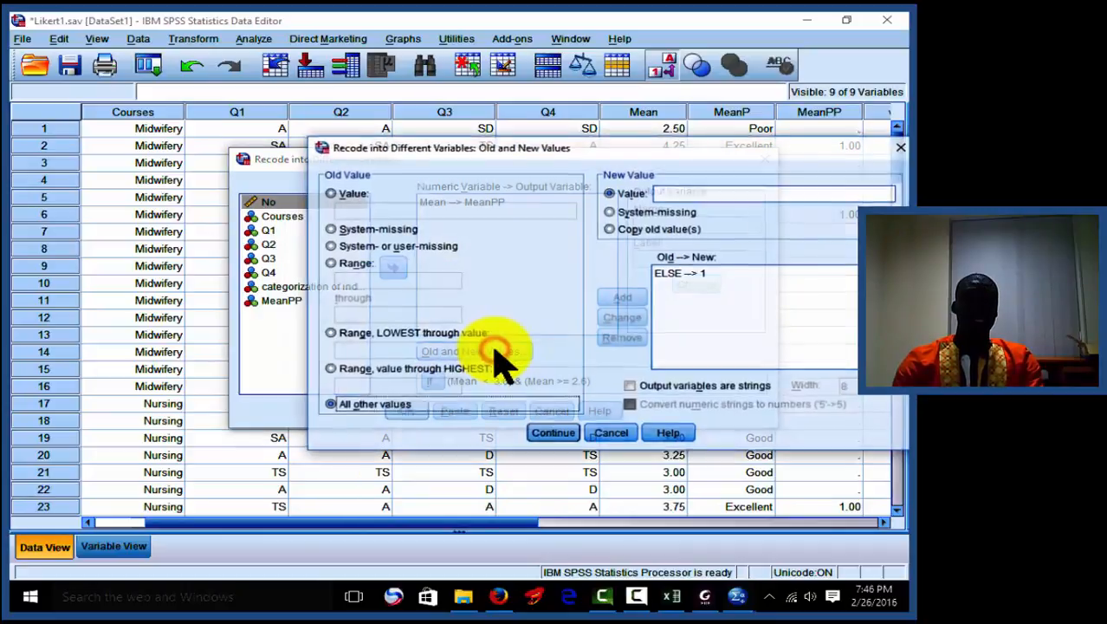
left_click(683, 276)
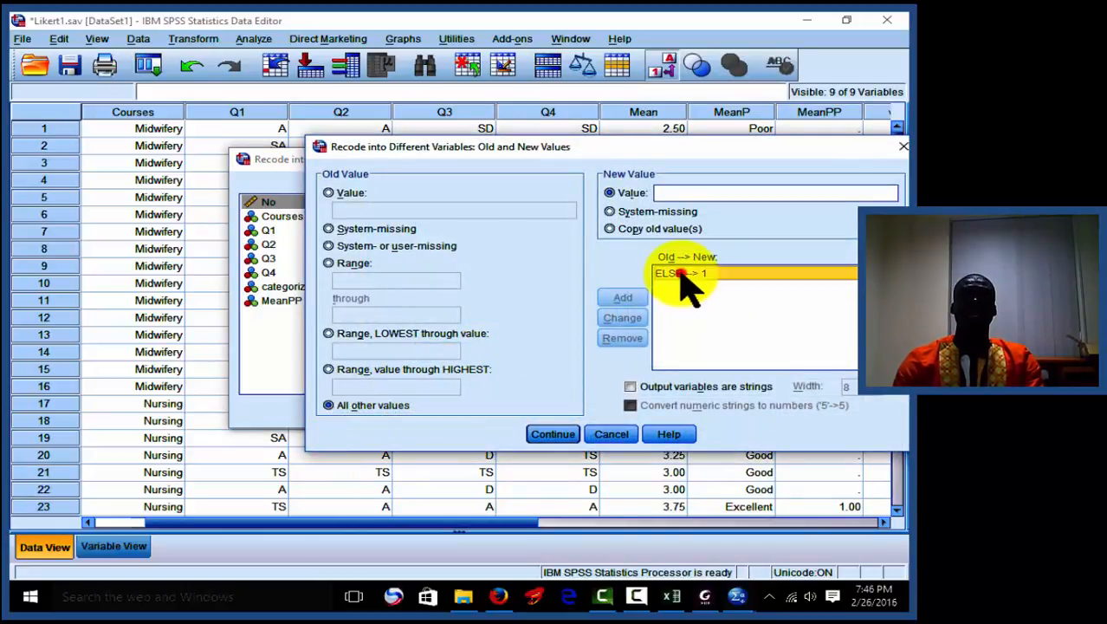
double_click(676, 192)
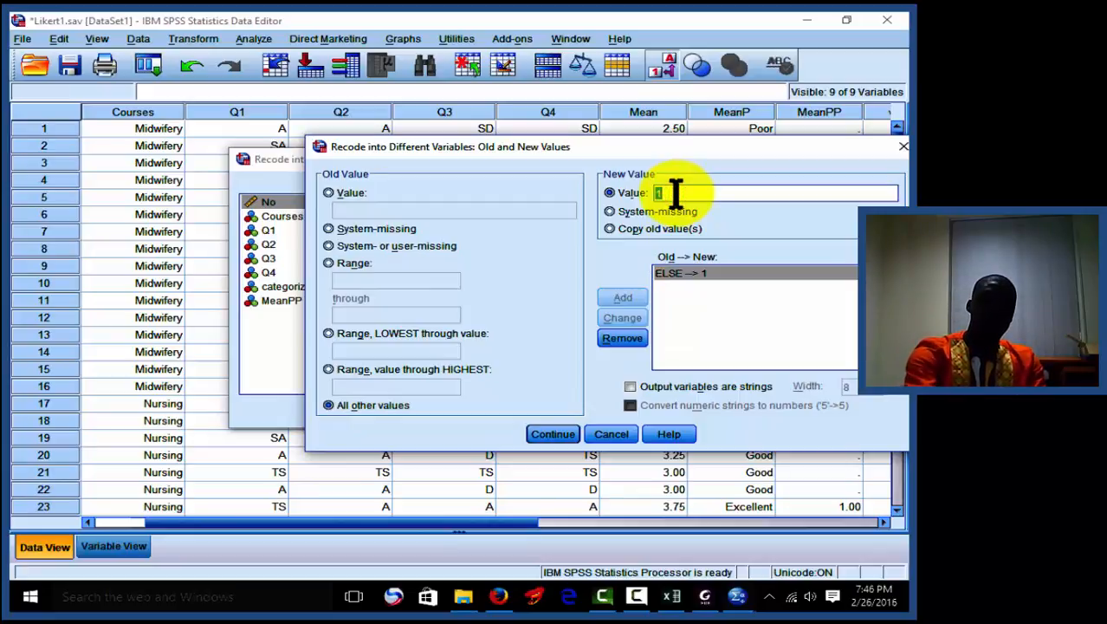
type("2")
left_click(640, 318)
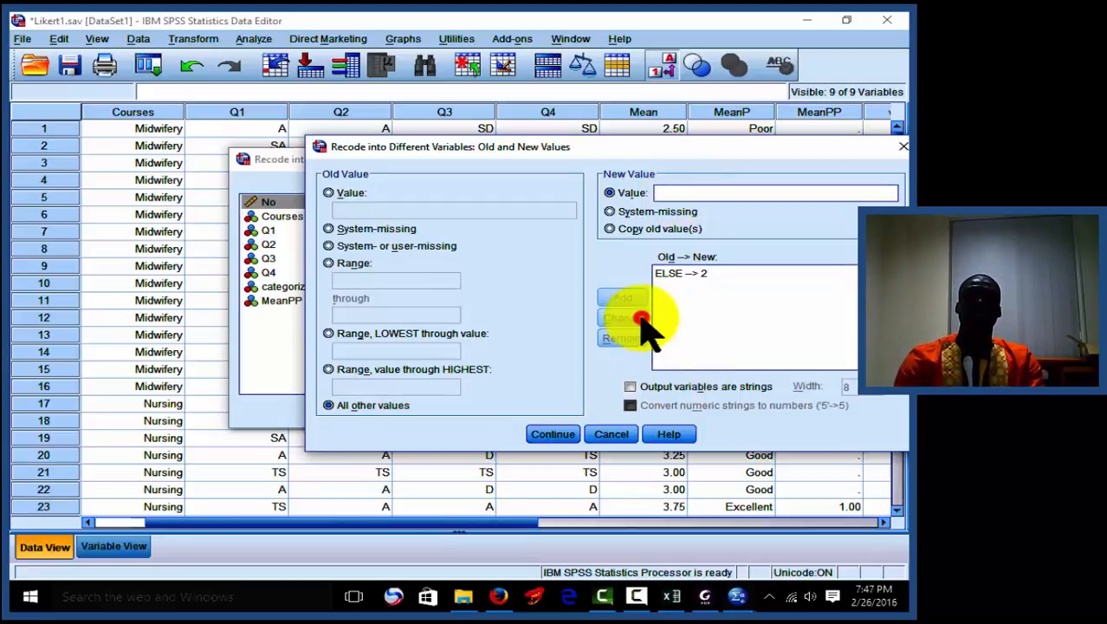
left_click(557, 434)
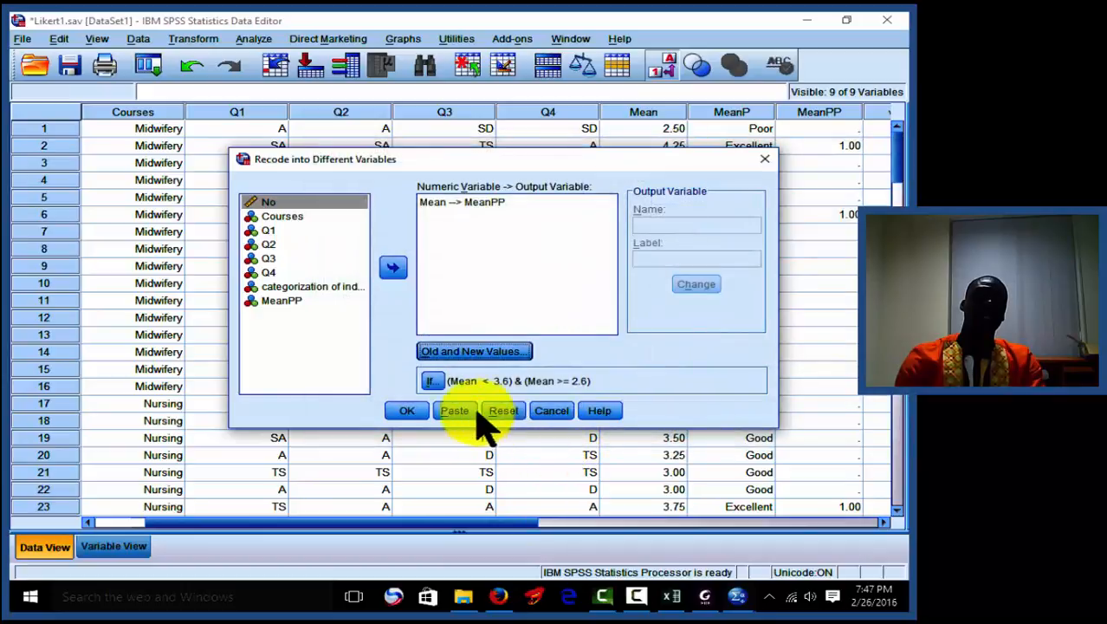
left_click(412, 413)
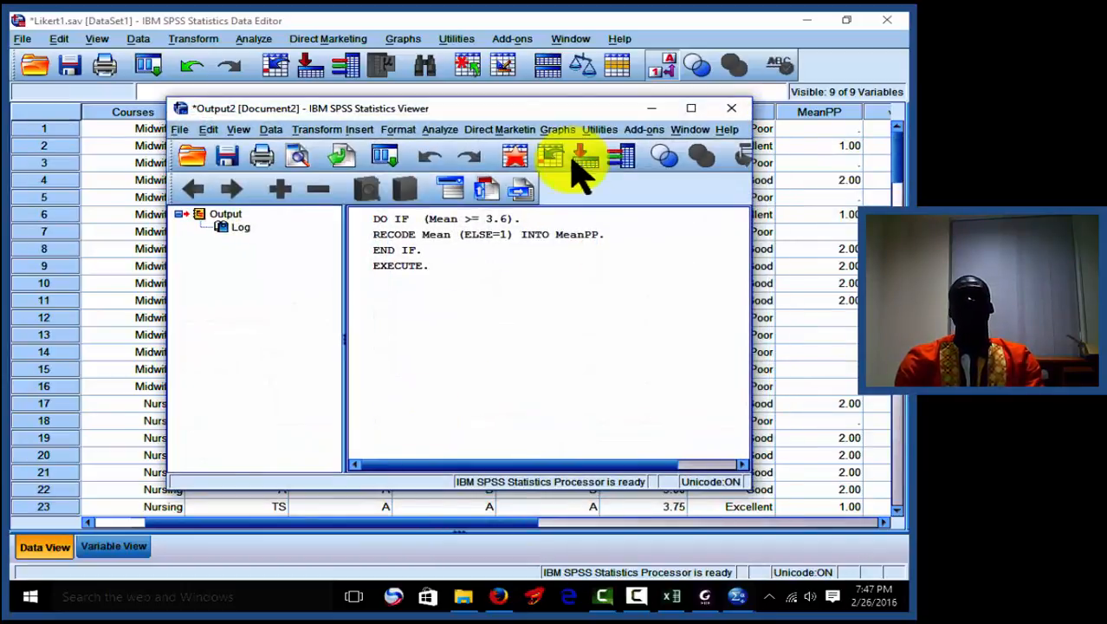
left_click(651, 109)
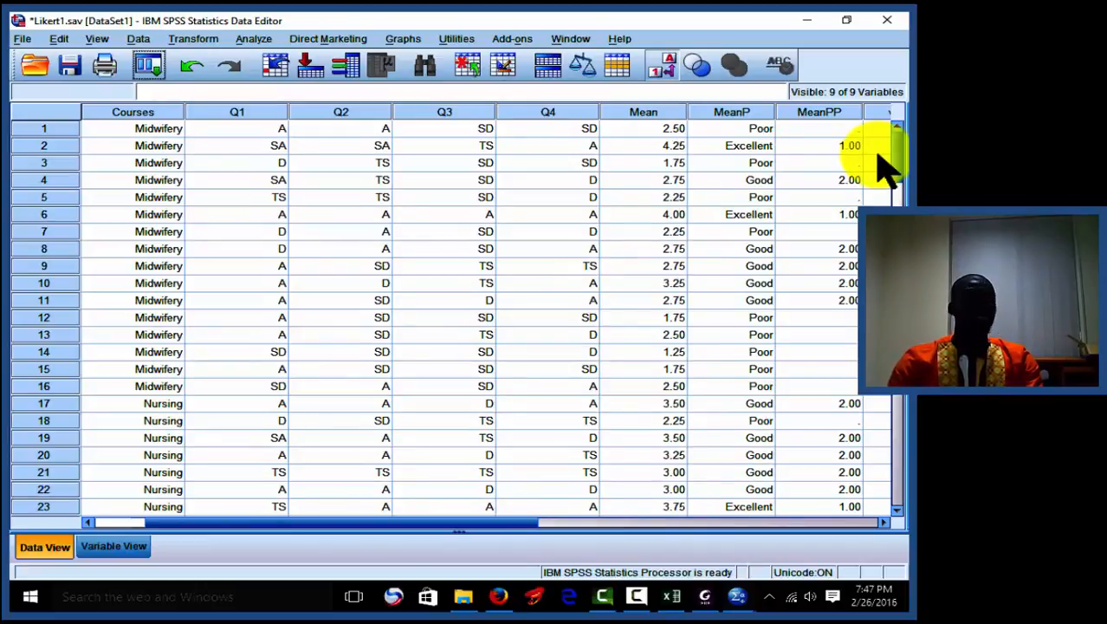
- Reopen the recode into different variables and replace its case selection condition with Mean < 2.6
left_click(161, 69)
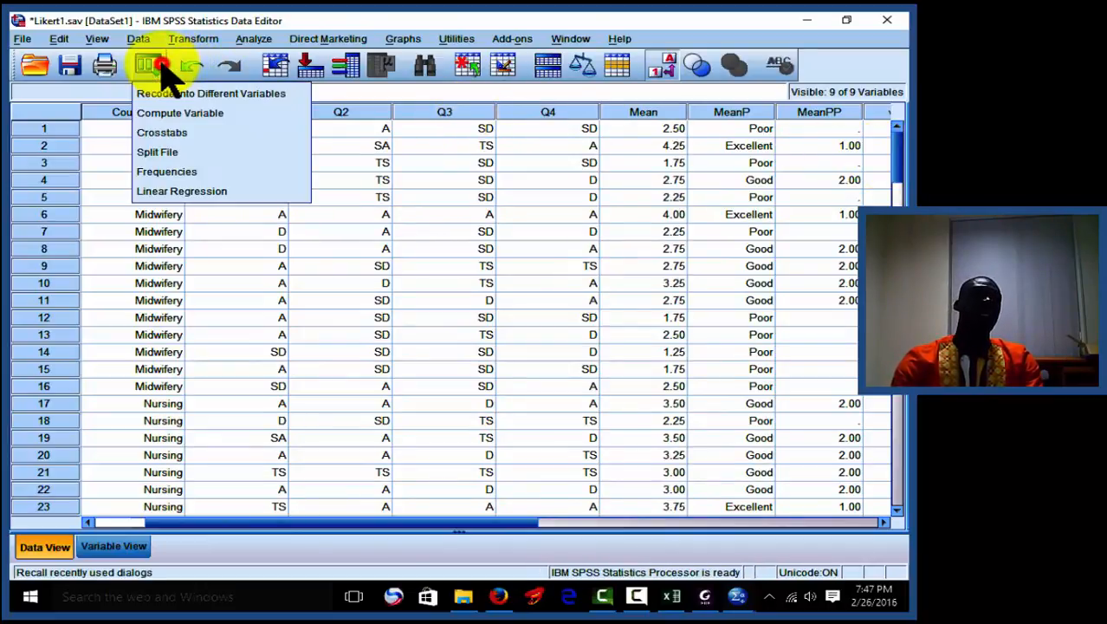
left_click(160, 94)
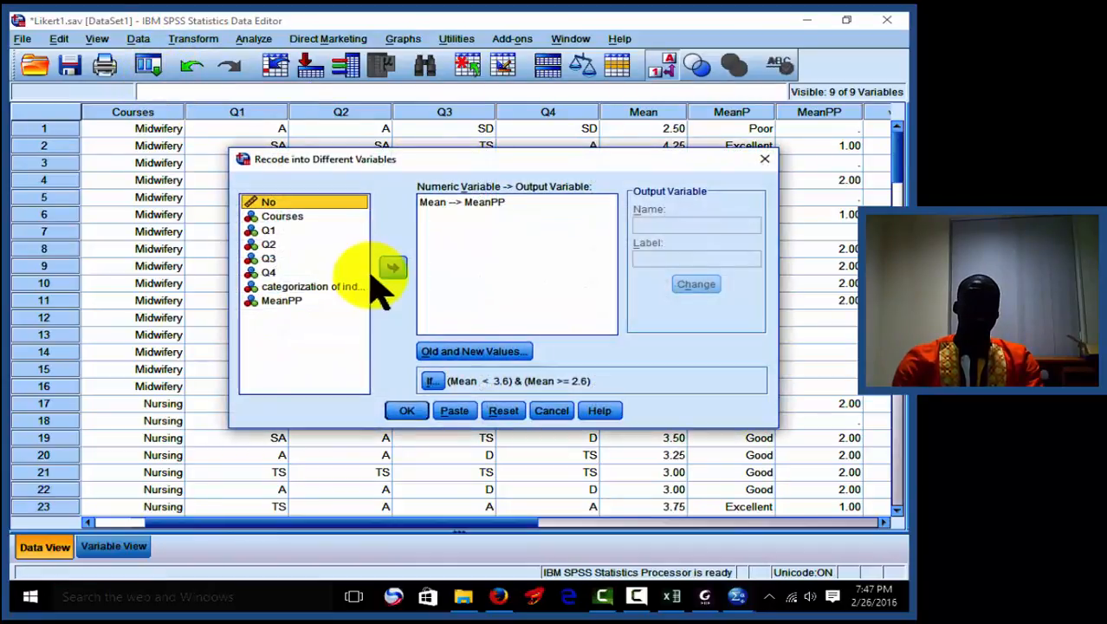
left_click(433, 381)
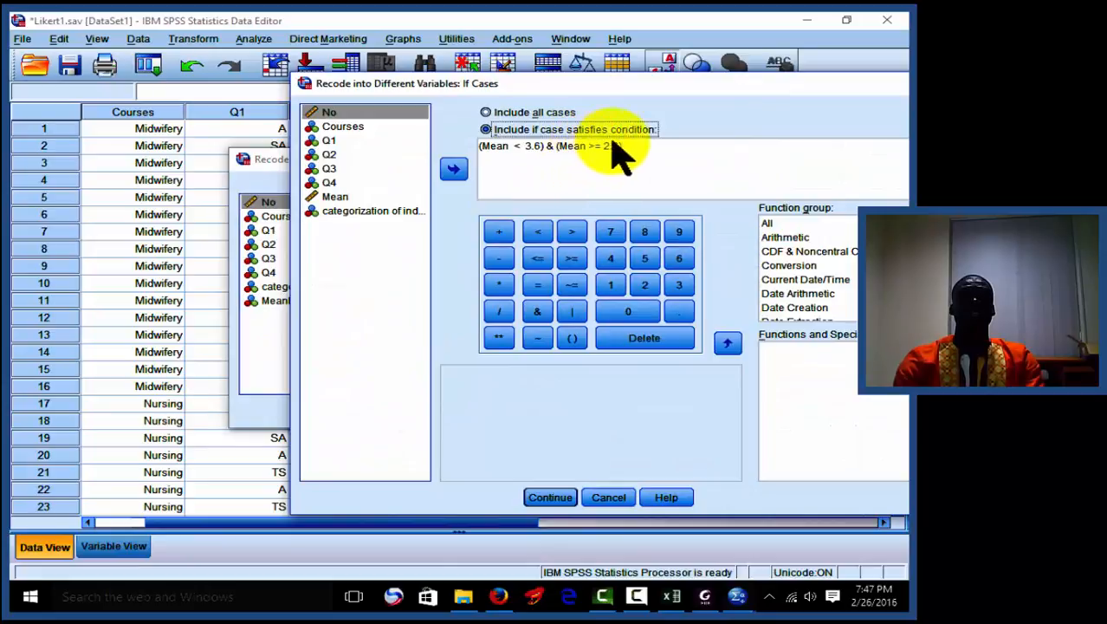
left_click_drag(647, 156, 446, 152)
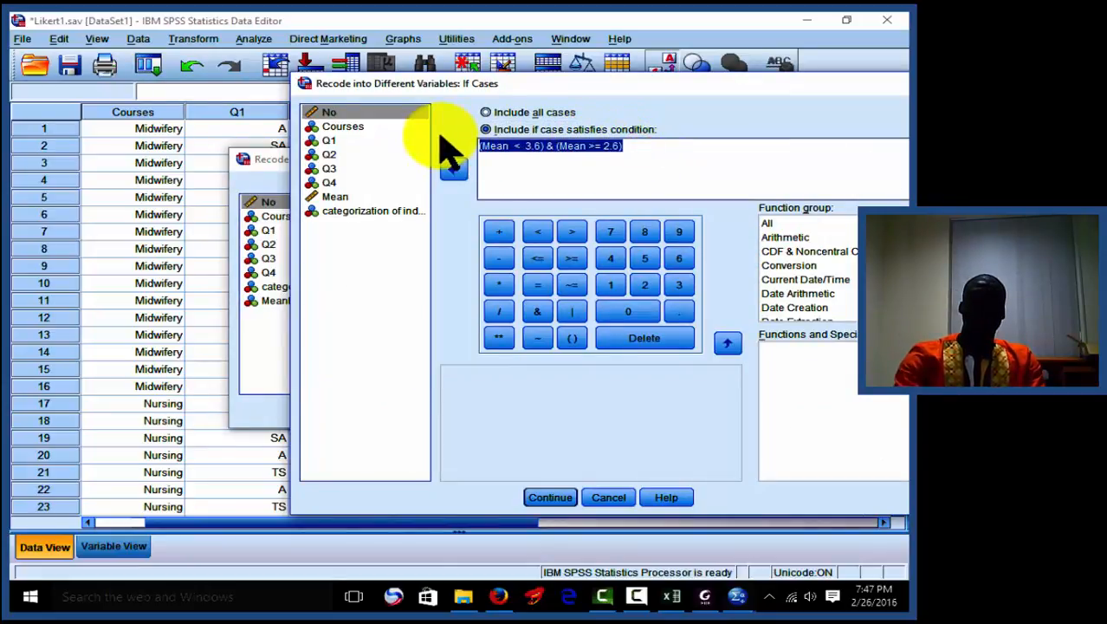
key("Delete")
left_click(340, 199)
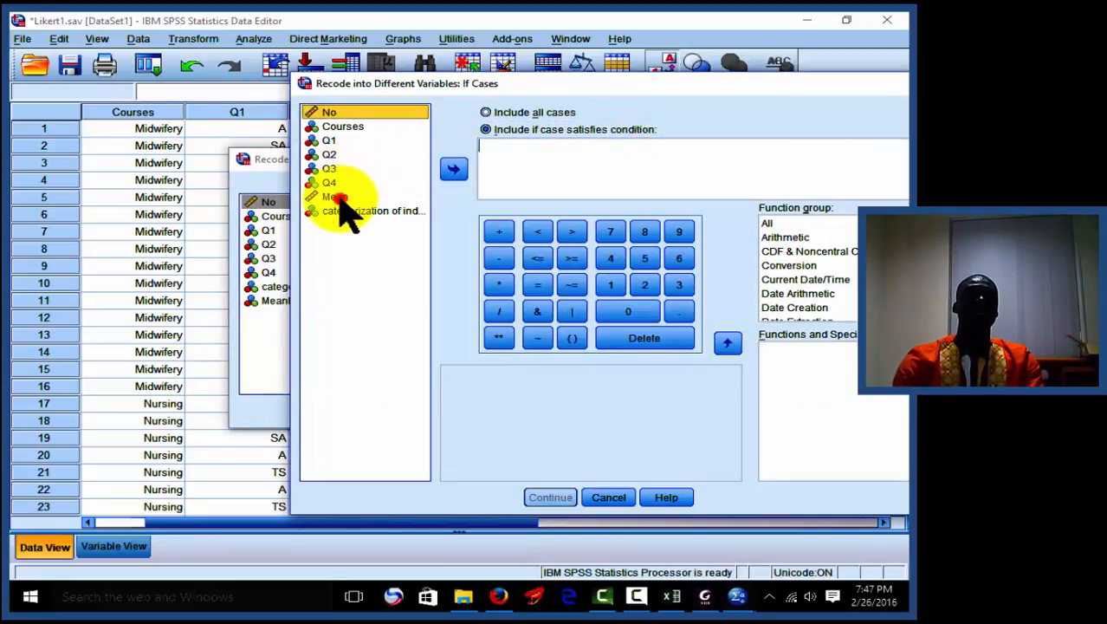
left_click(453, 168)
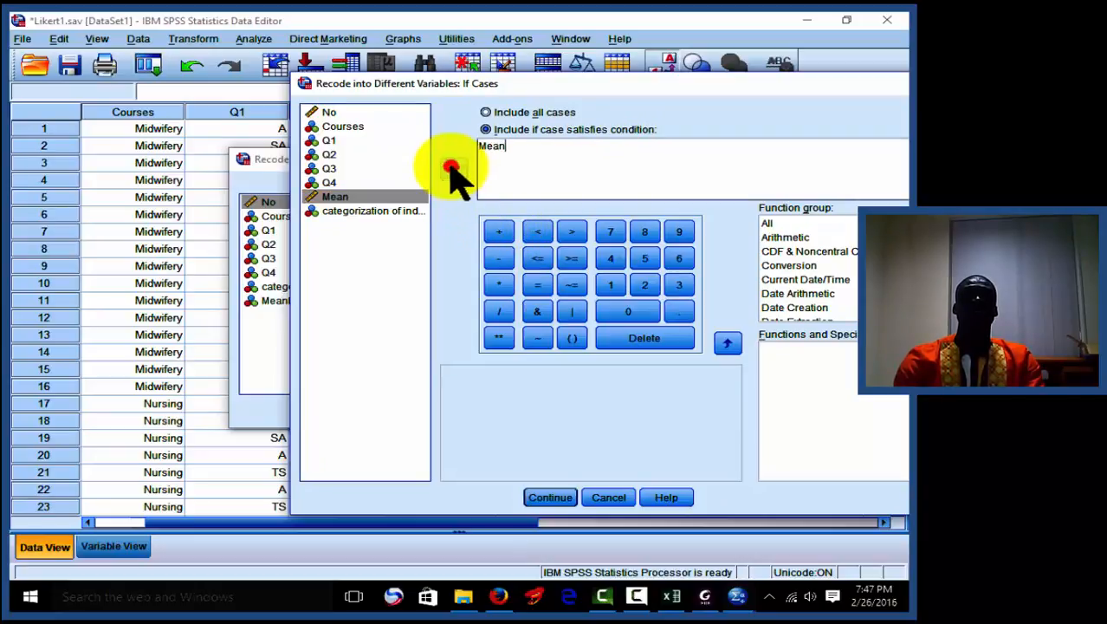
left_click(537, 232)
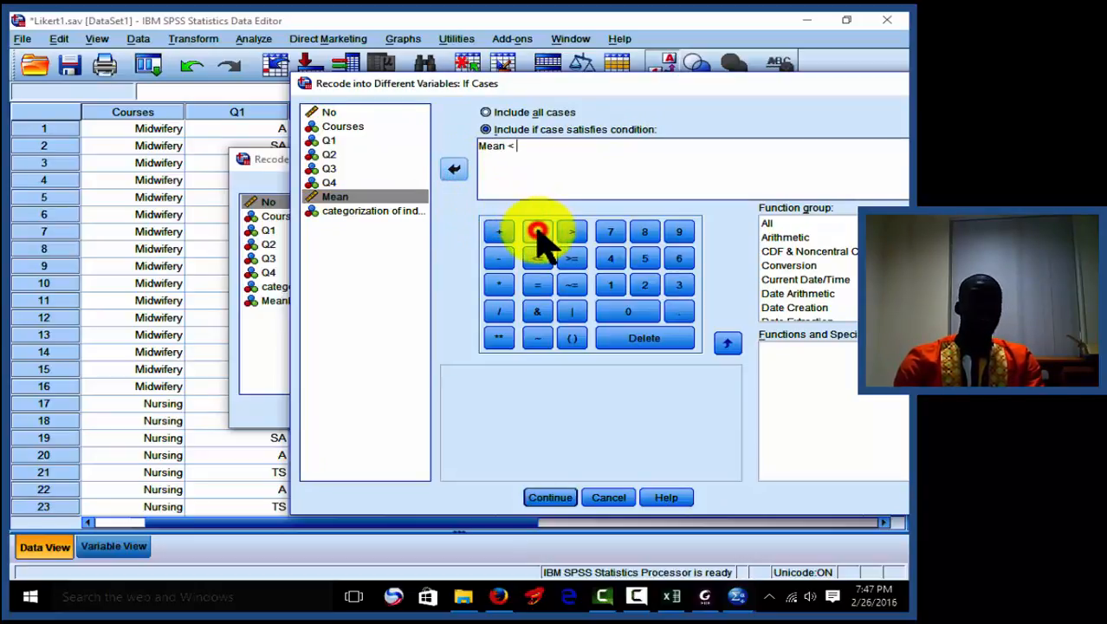
left_click(645, 285)
left_click(680, 312)
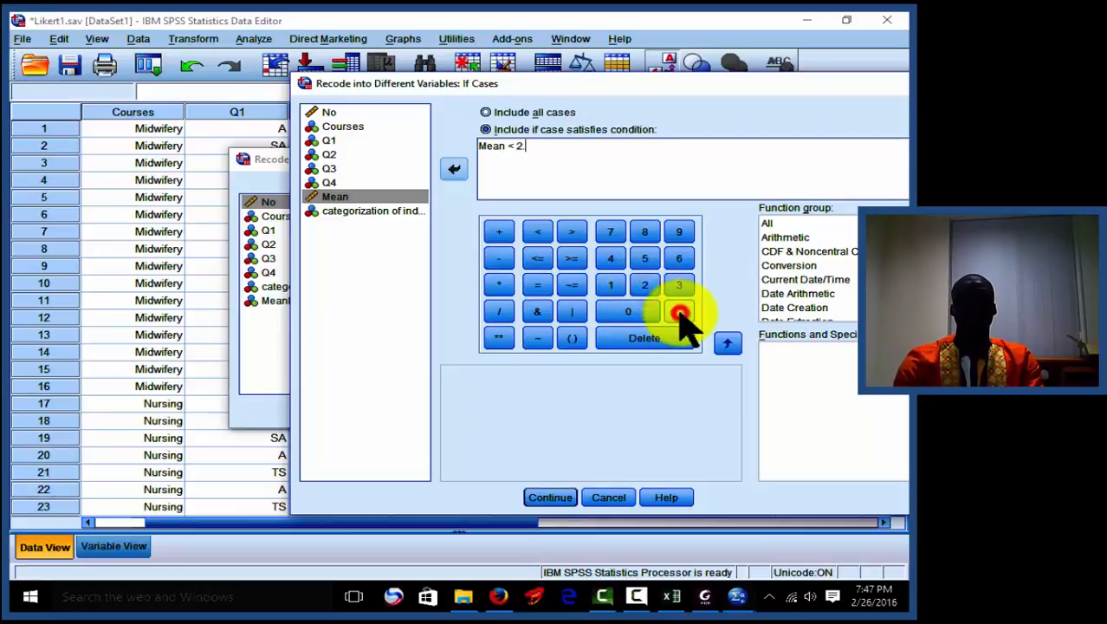
left_click(681, 258)
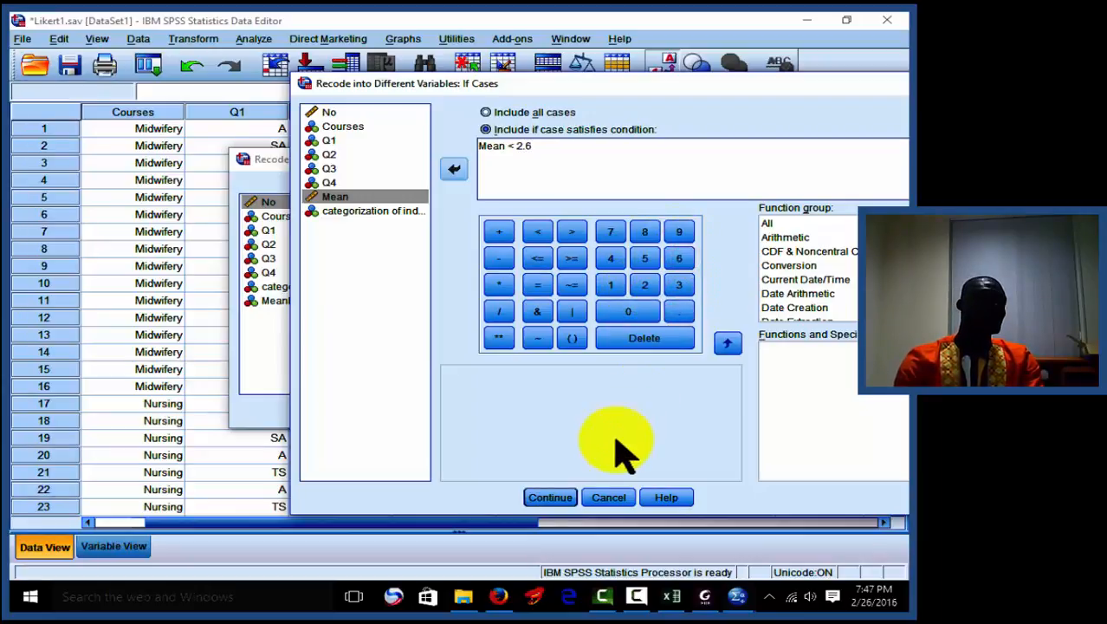
left_click(546, 500)
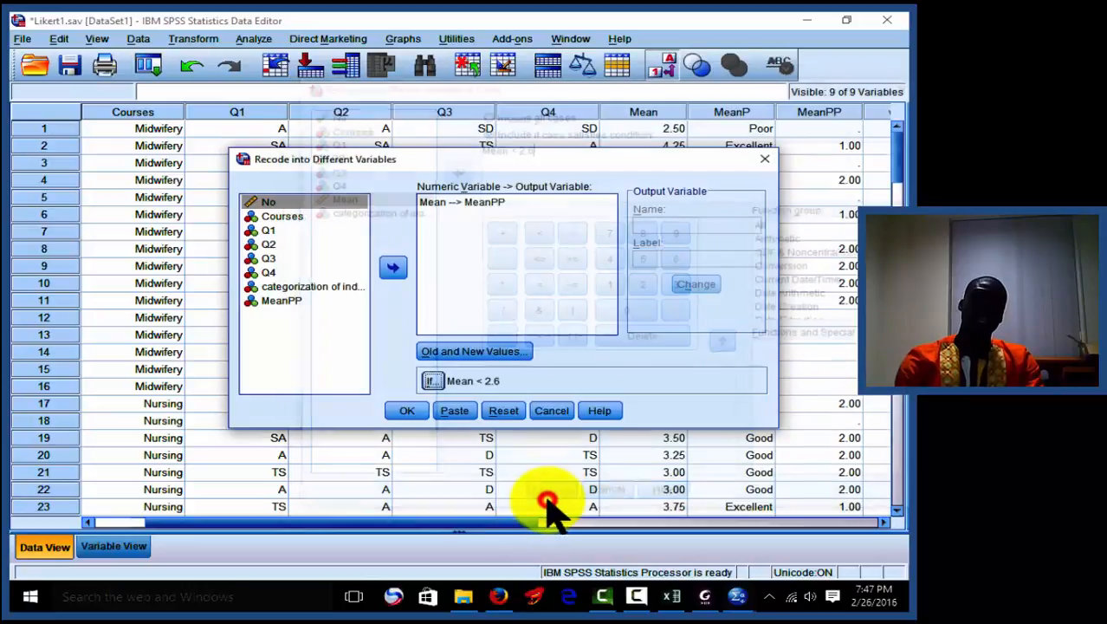
- Change the recode rule for all other values to the new value 3, run the recode and clear the output viewer away
left_click(475, 352)
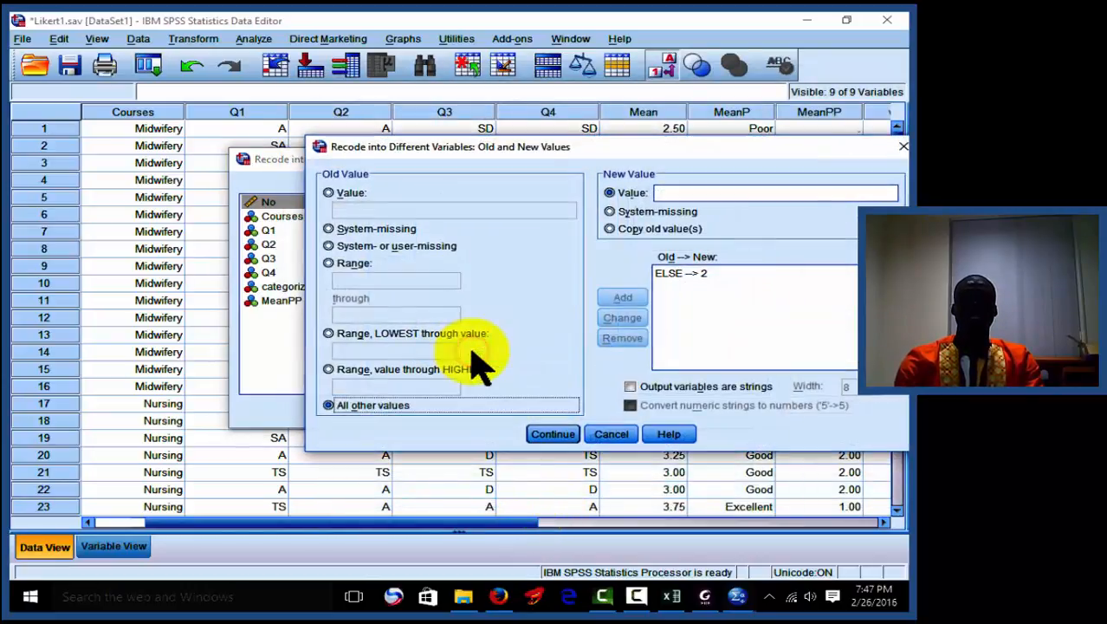
left_click(664, 273)
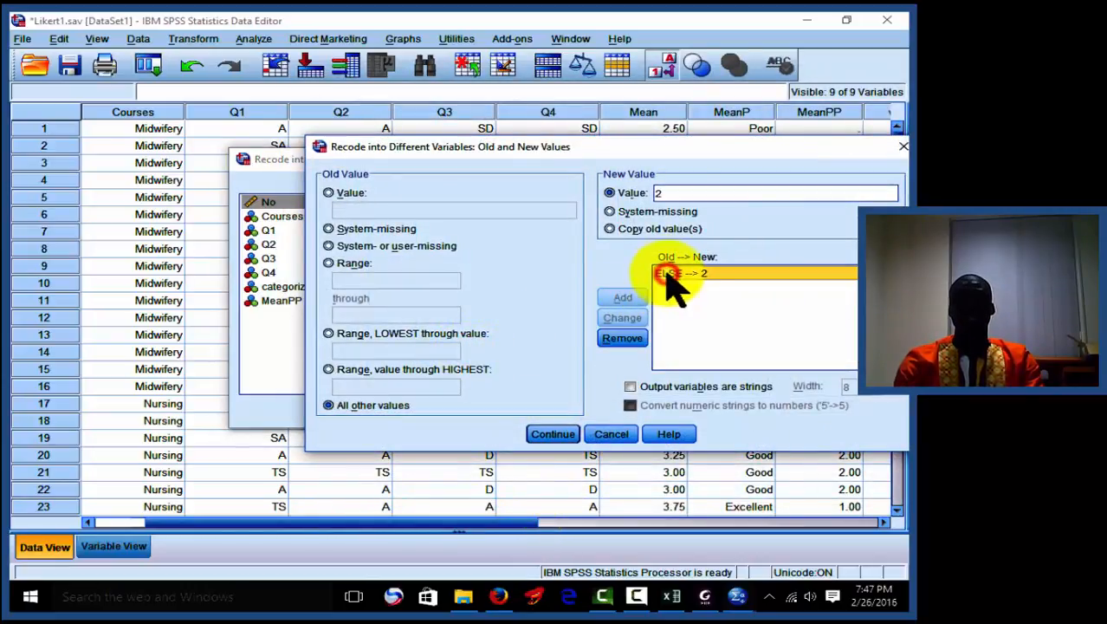
double_click(671, 191)
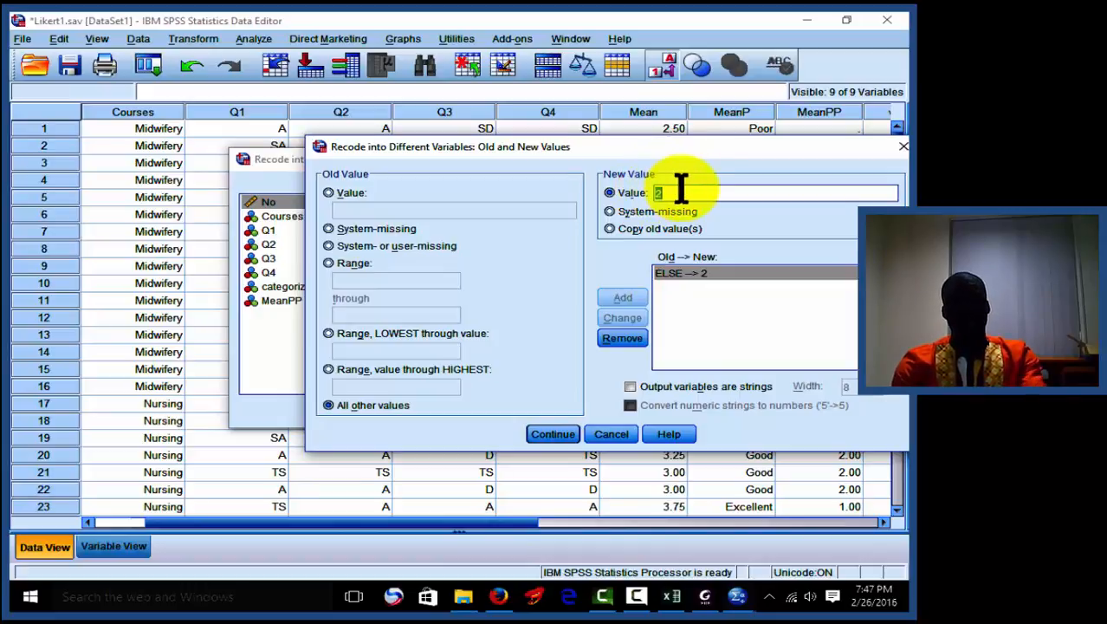
type("3")
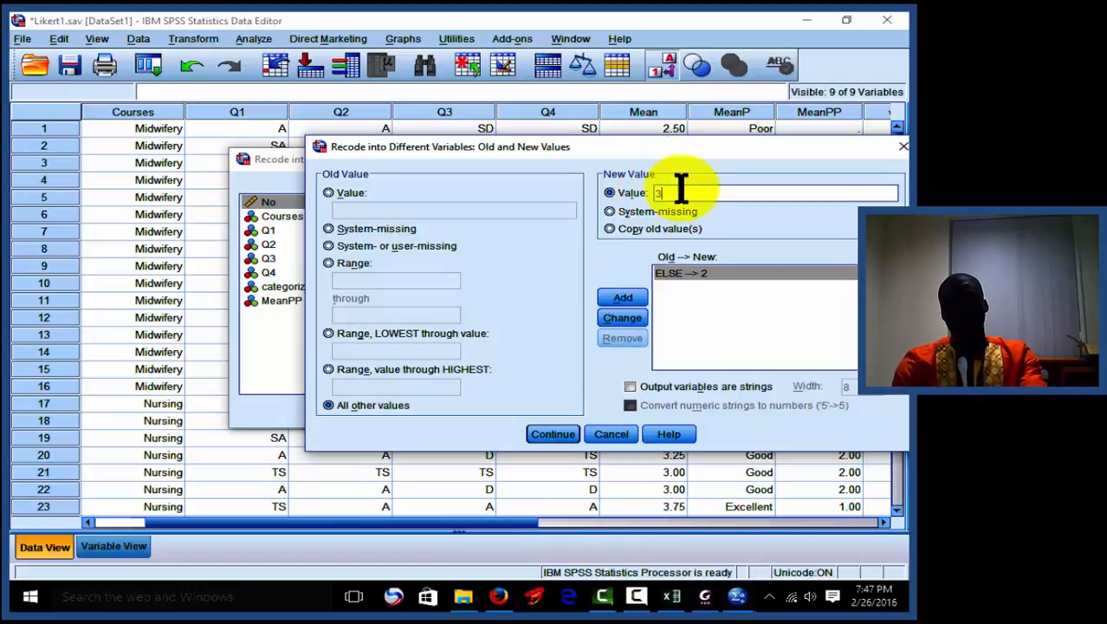
left_click(628, 317)
left_click(559, 435)
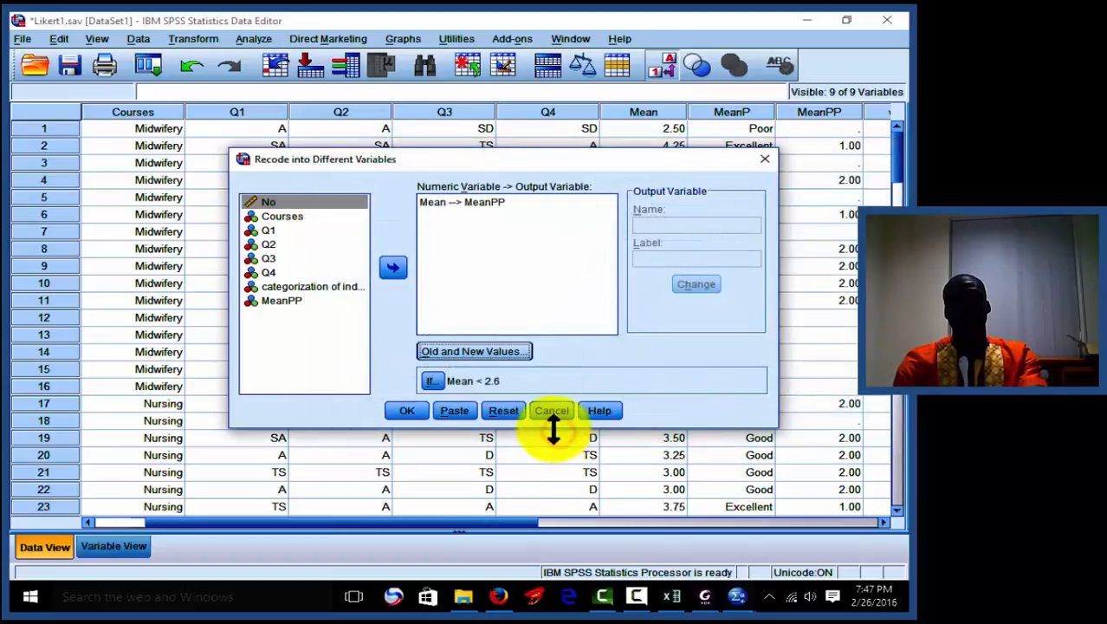
left_click(405, 411)
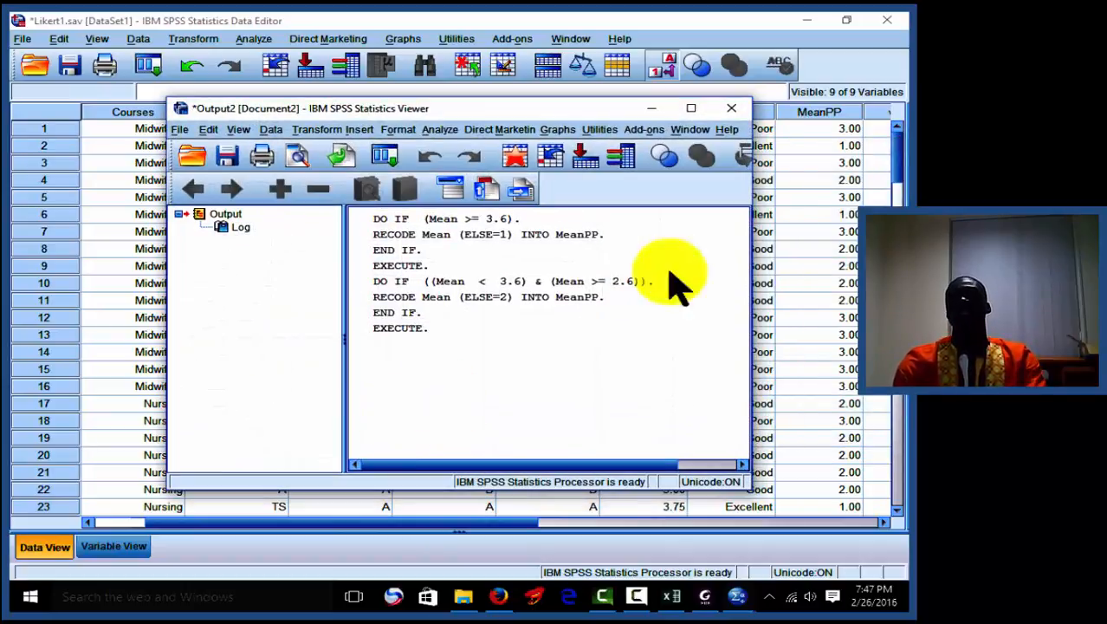
left_click(650, 110)
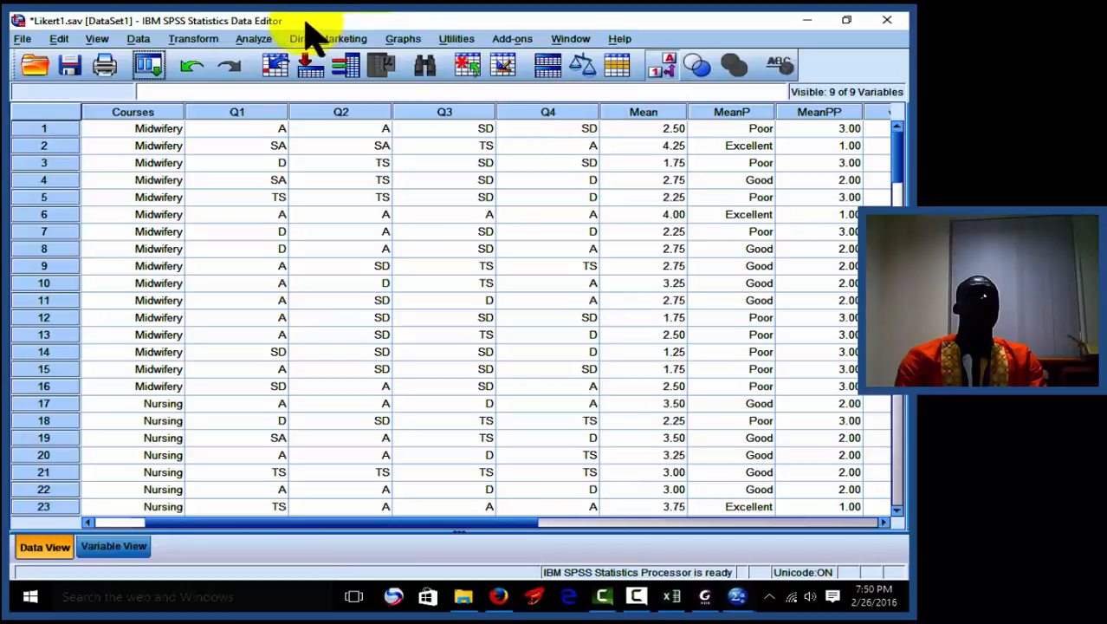
- Reopen the recode into different variables and replace Mean with Q1 through Q4 as the input variables
left_click(208, 38)
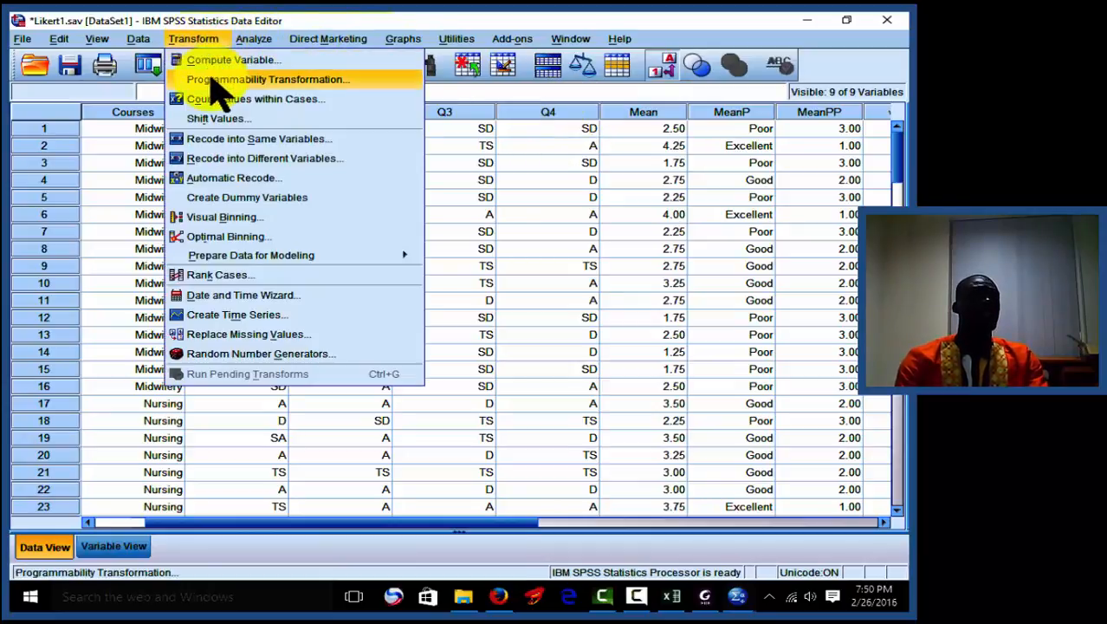
left_click(264, 170)
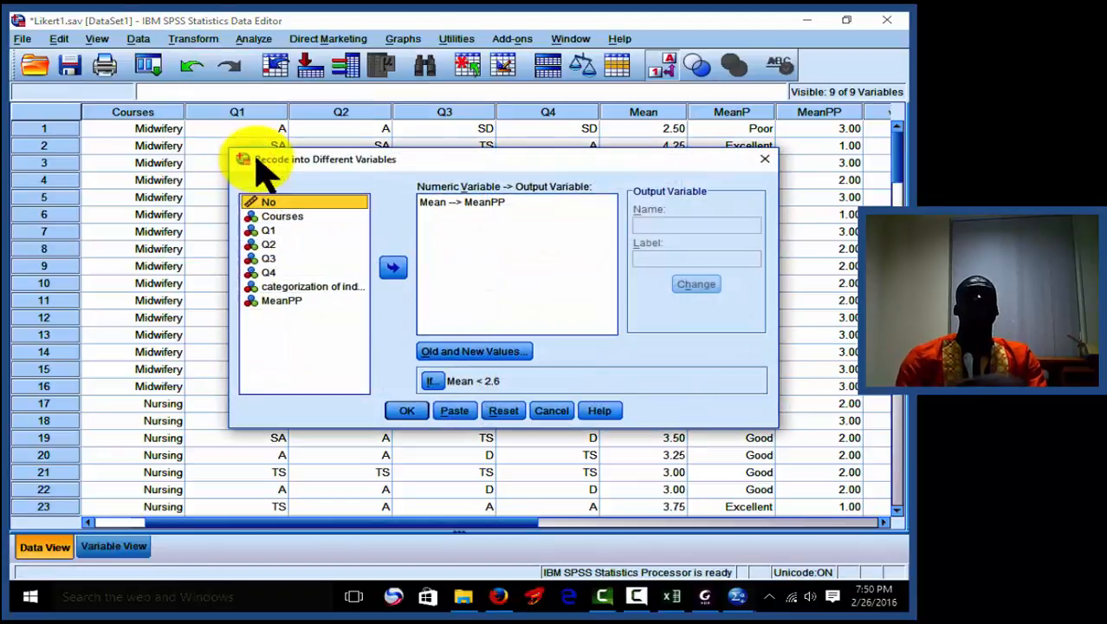
left_click(442, 202)
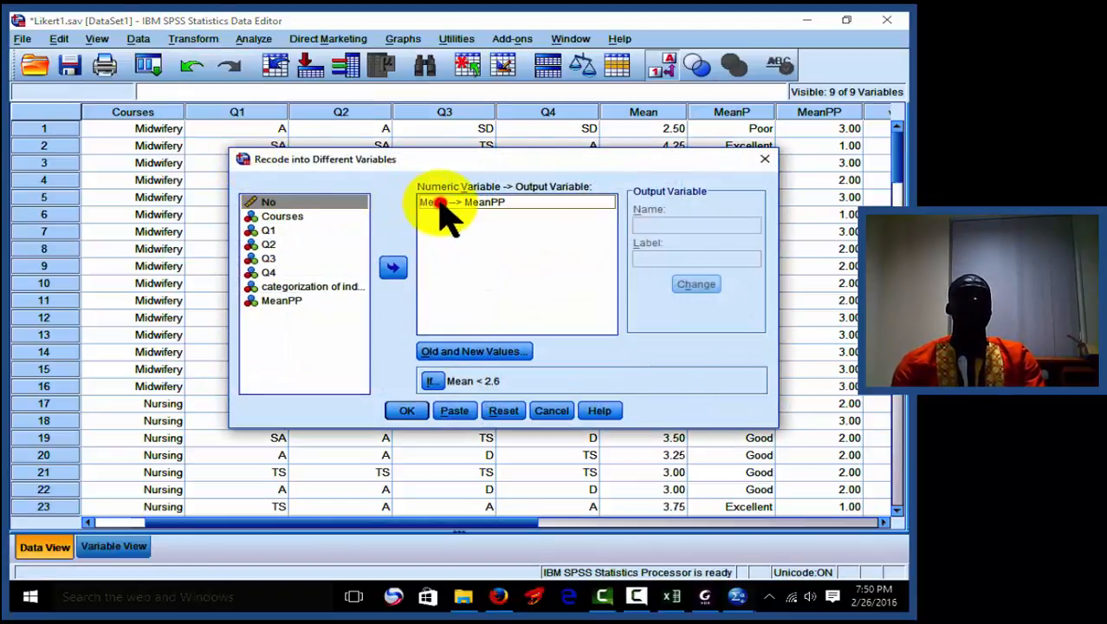
left_click(394, 271)
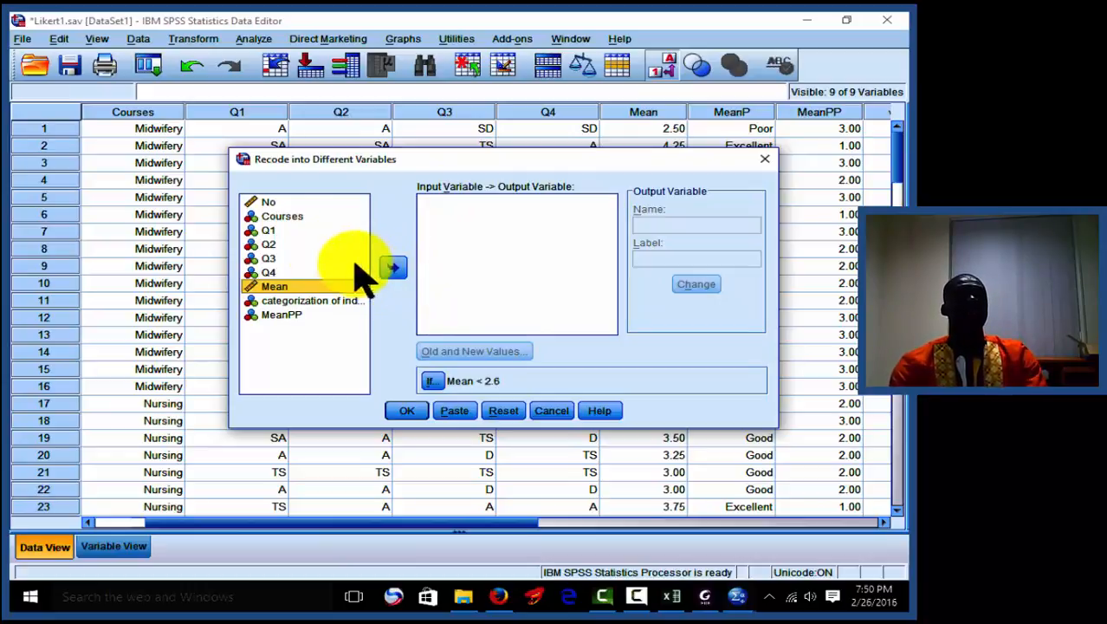
left_click(272, 231)
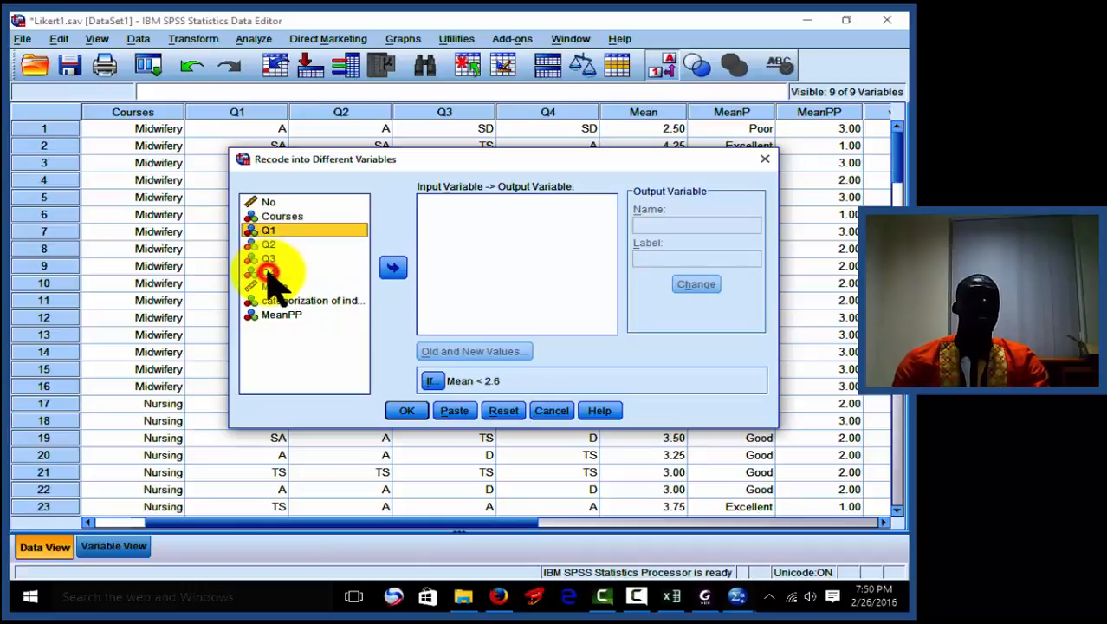
left_click(270, 272, "shift")
left_click(392, 267)
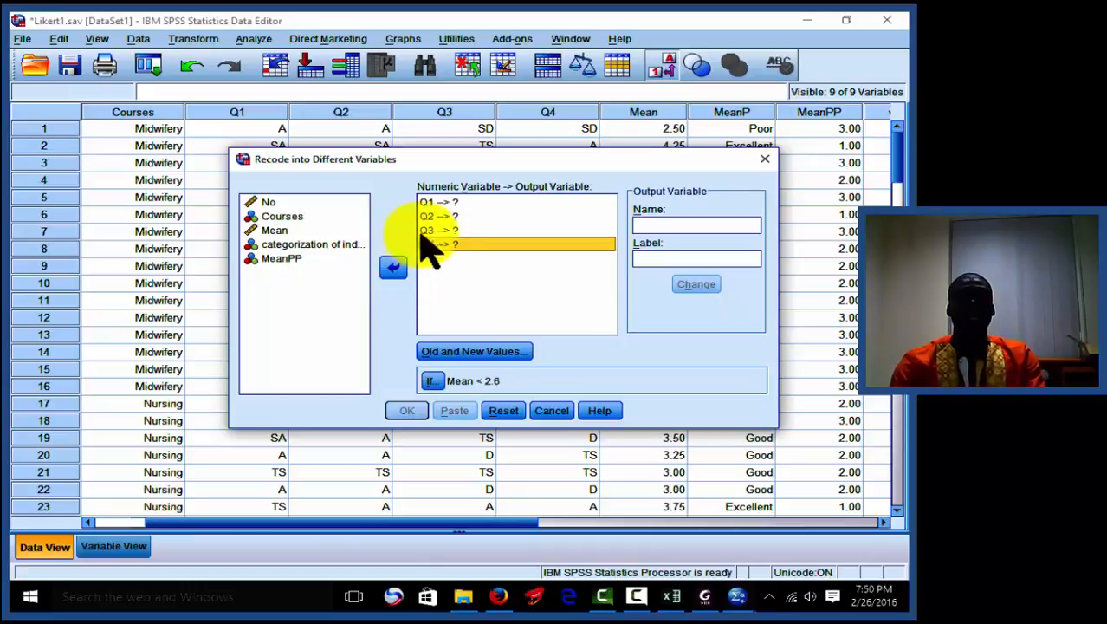
- Name the output variable for Q1 as Q1a
left_click(452, 201)
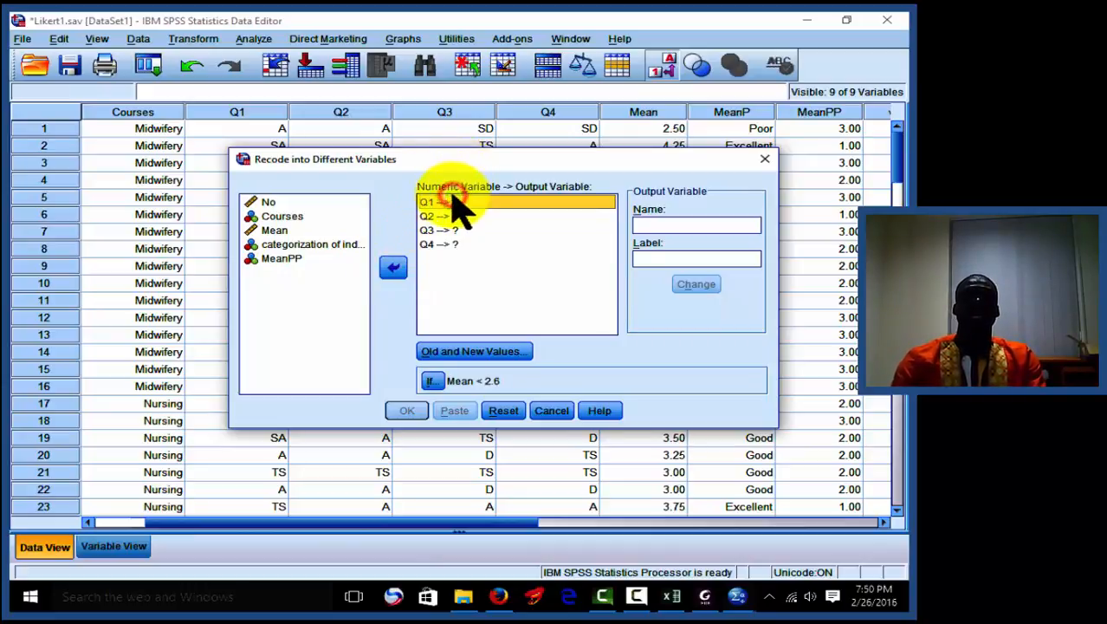
left_click(650, 226)
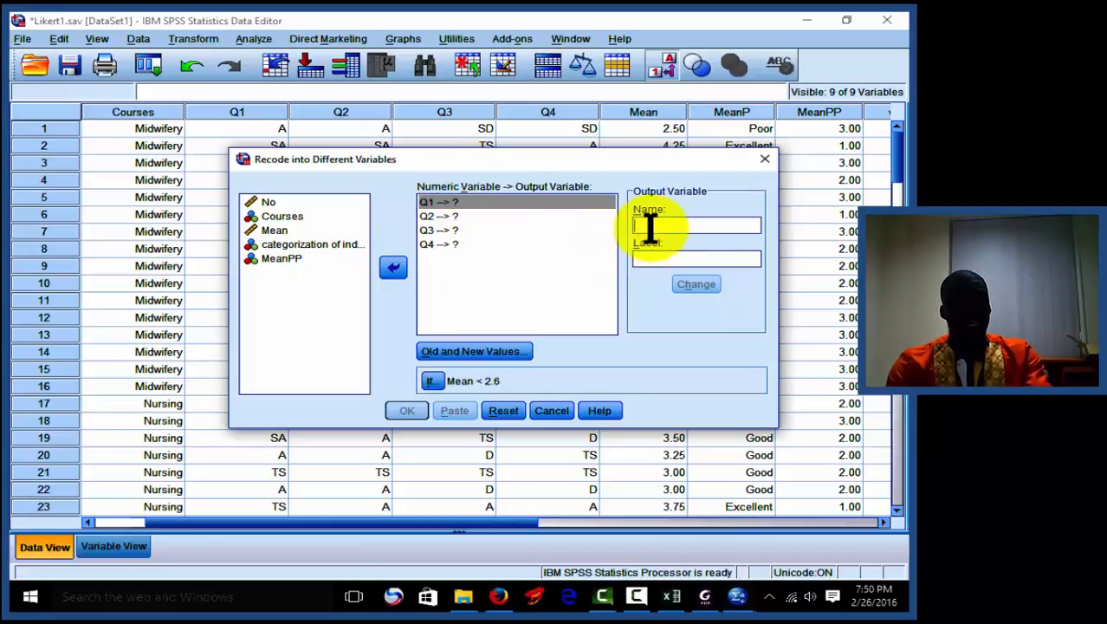
type("Q1")
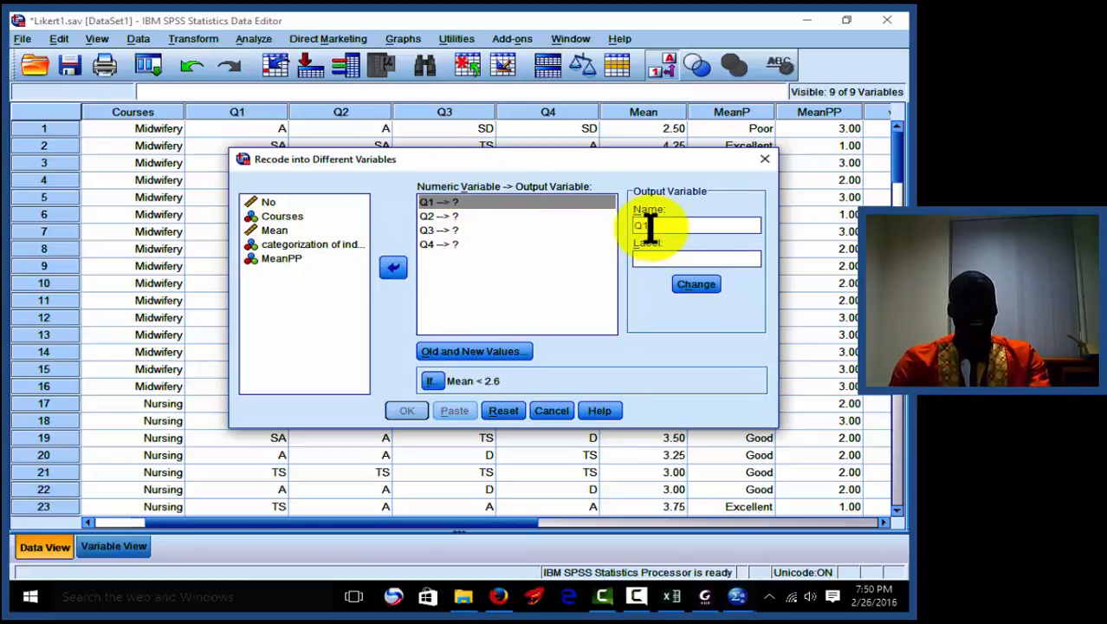
type("a")
left_click(695, 284)
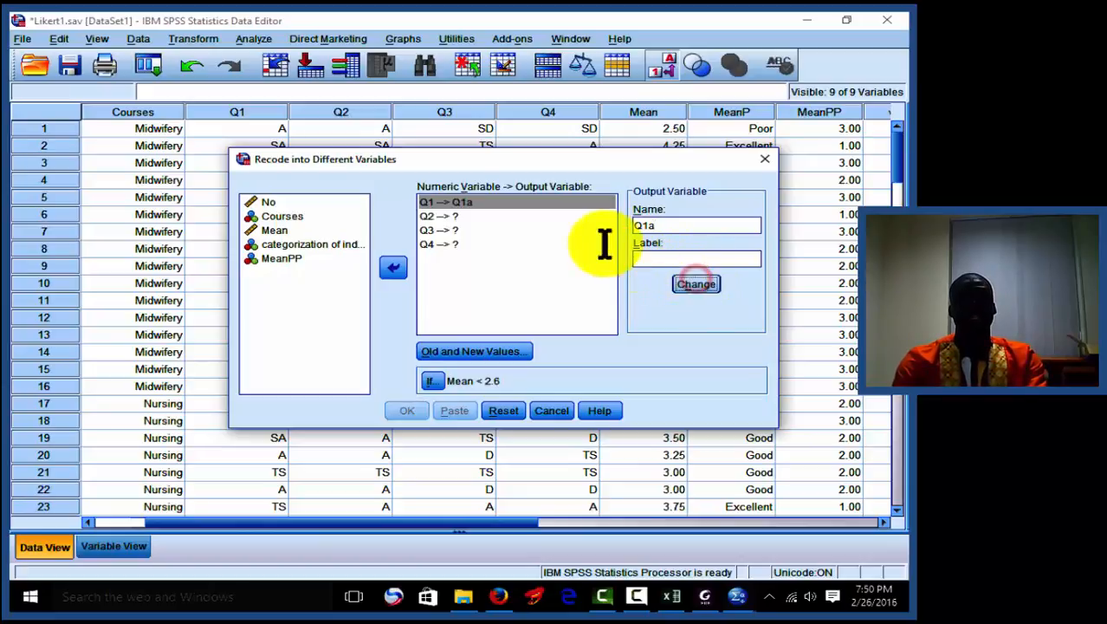
- Name the output variable for Q2 as Q2a and apply it to the variable mapping
left_click(457, 217)
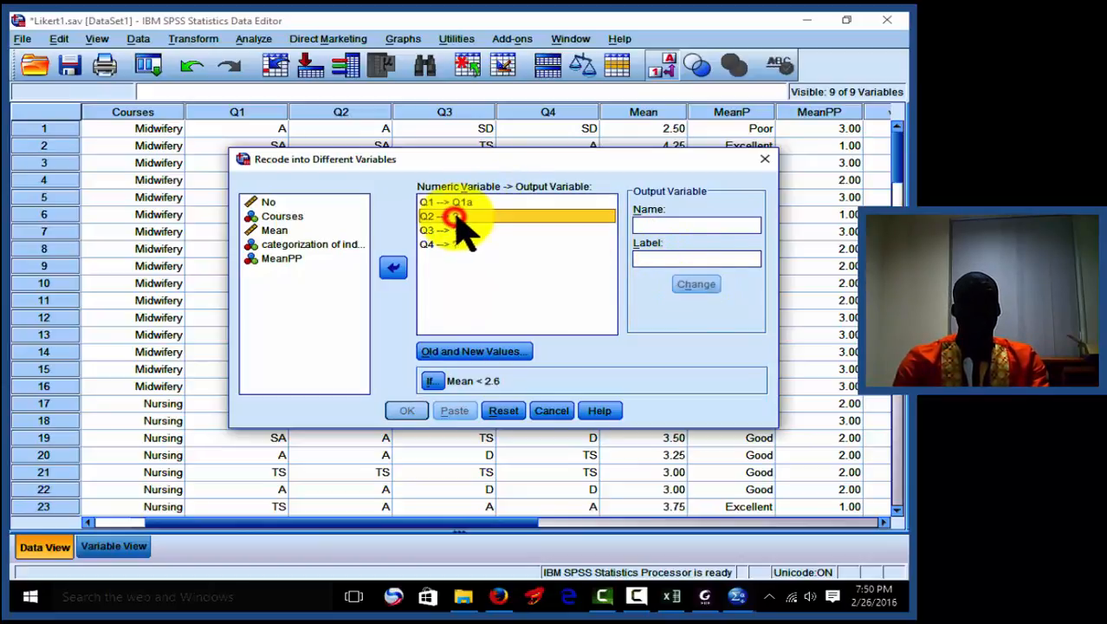
left_click(648, 226)
type("Q")
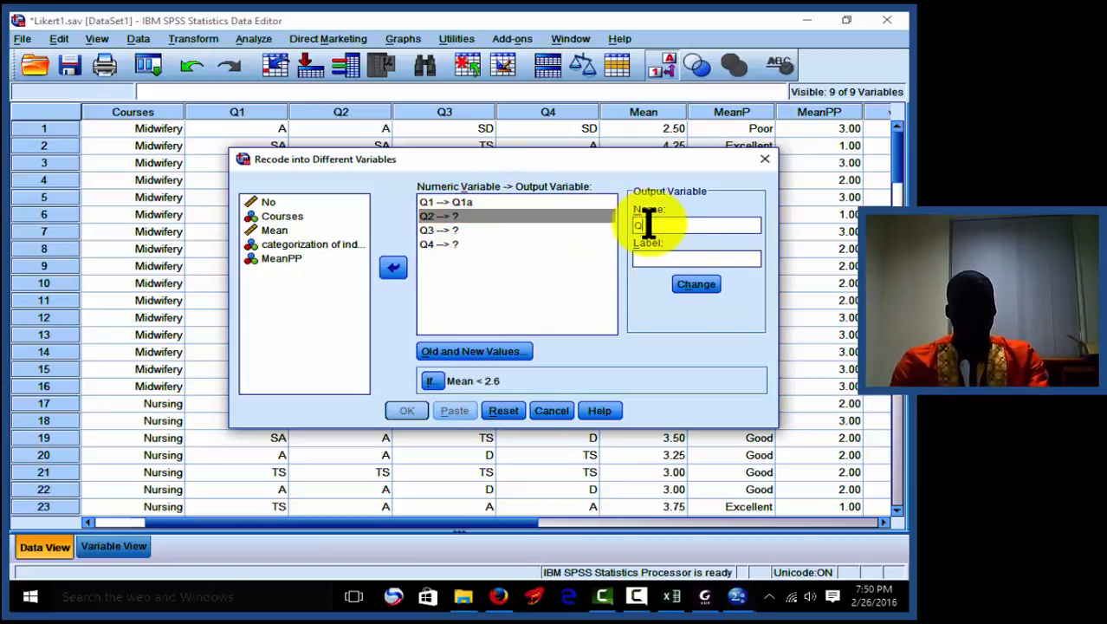
type("2")
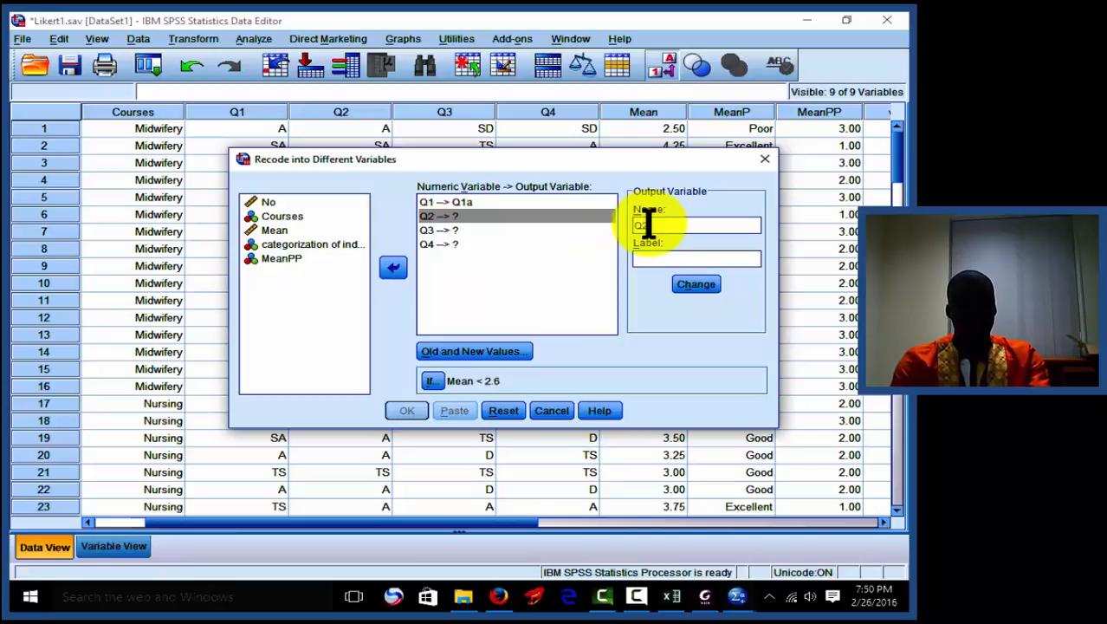
type("a")
left_click(702, 284)
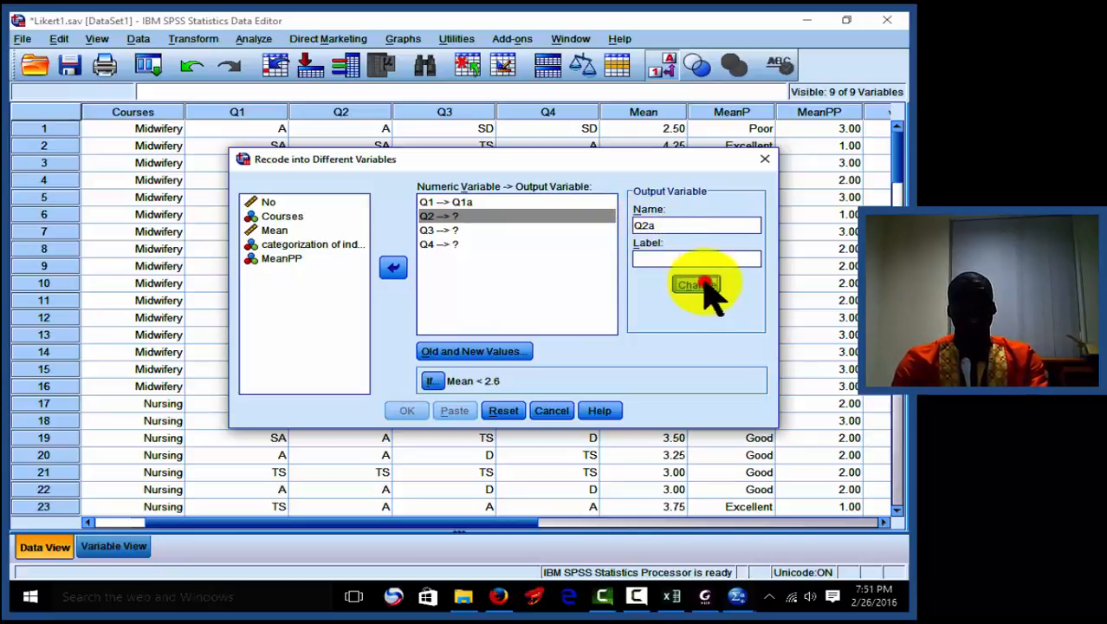
- Name the output variable for Q3 as Q3a and the one for Q4 as Q4a
left_click(443, 233)
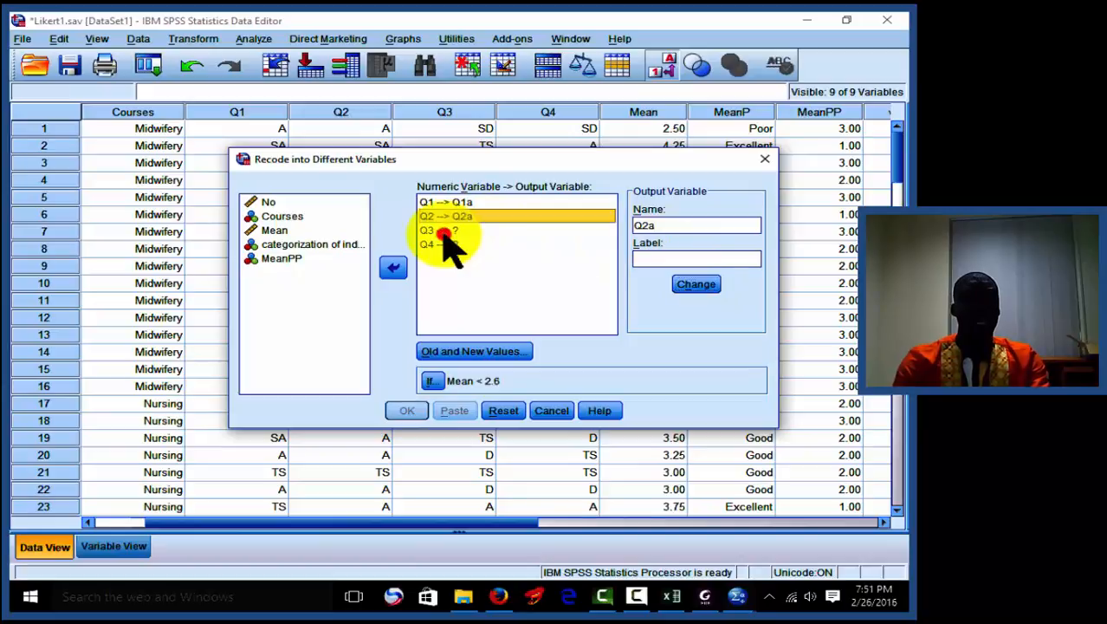
left_click(648, 226)
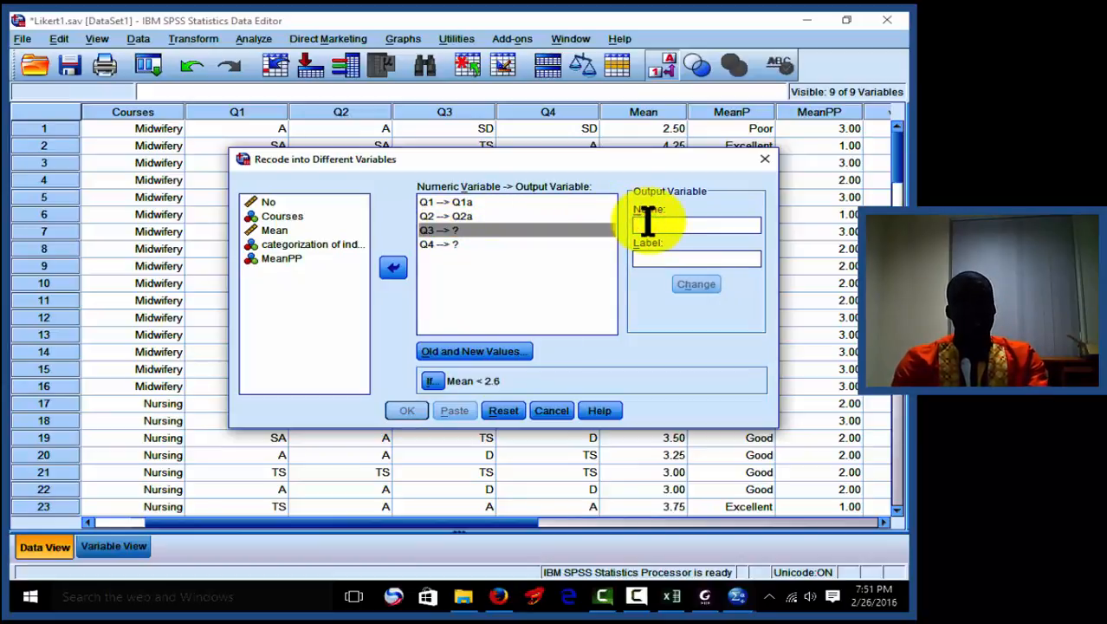
type("Q3a")
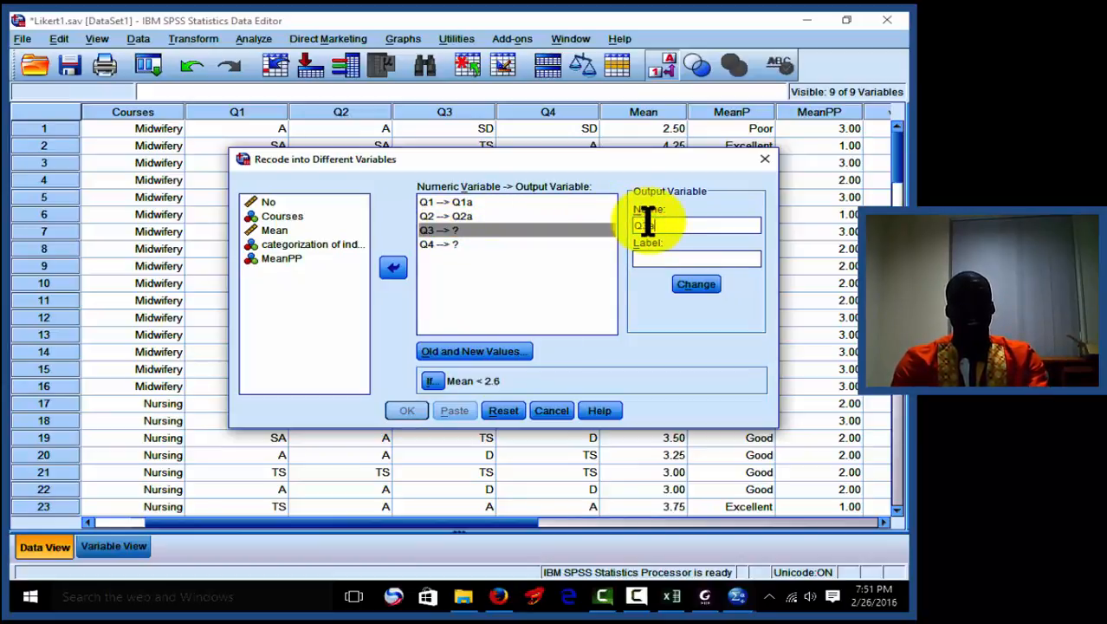
left_click(697, 286)
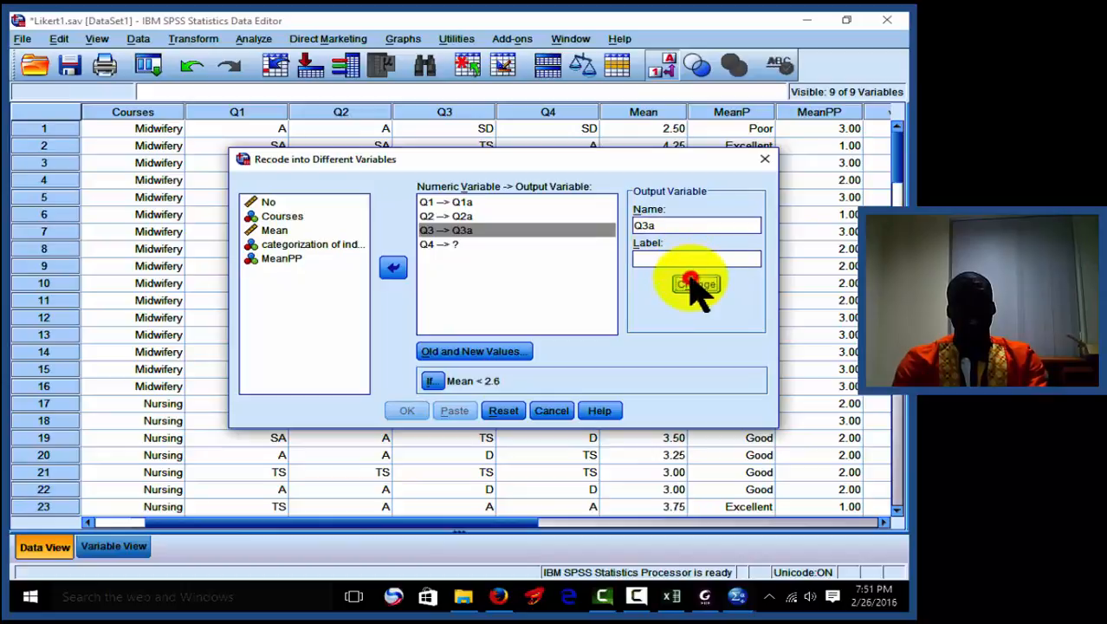
left_click(457, 246)
left_click(665, 227)
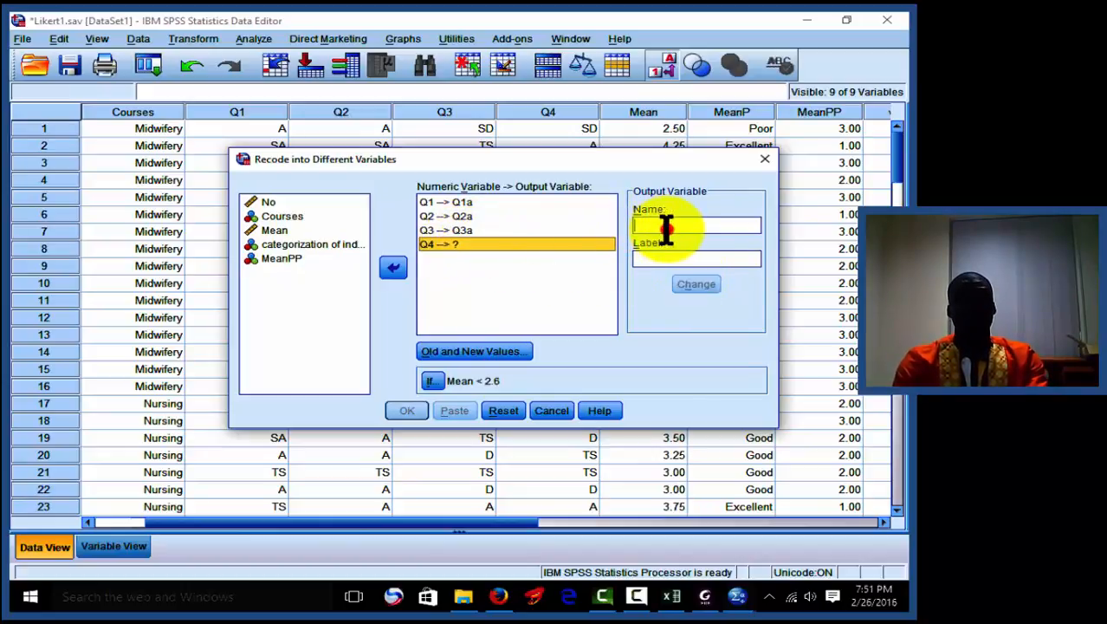
type("Q4a")
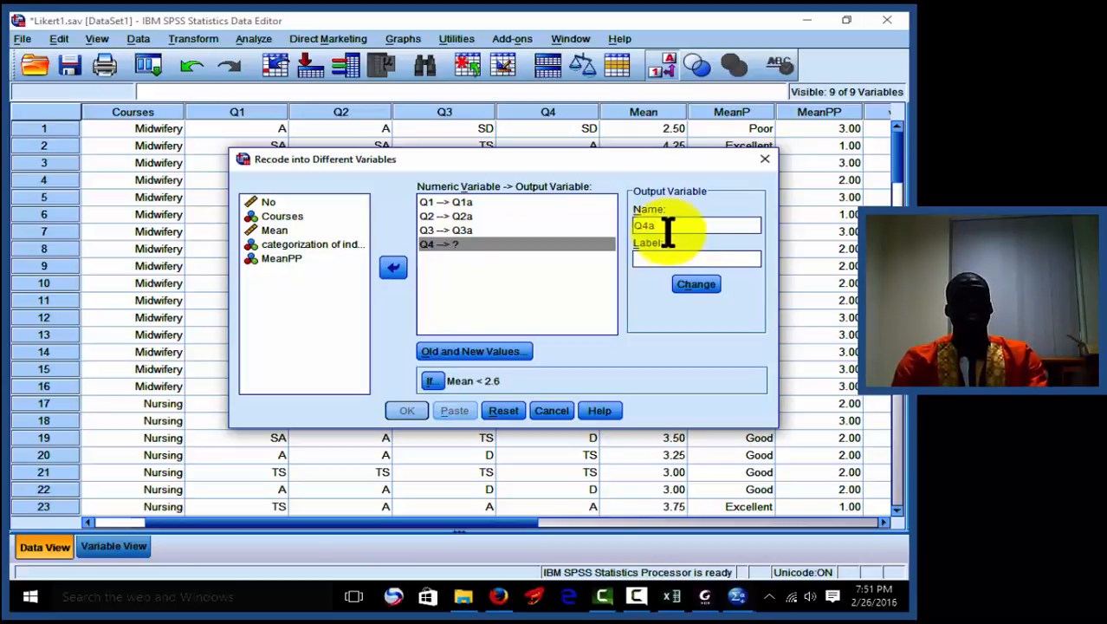
left_click(694, 284)
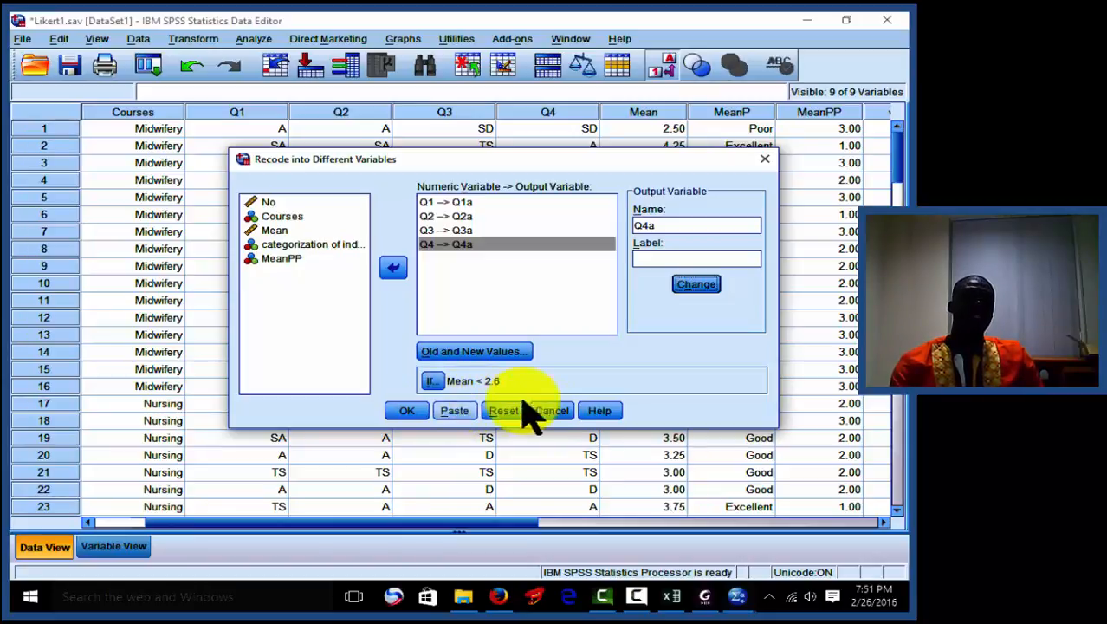
- Replace the recode's Mean < 2.6 case selection condition with the option to include all cases
left_click(432, 382)
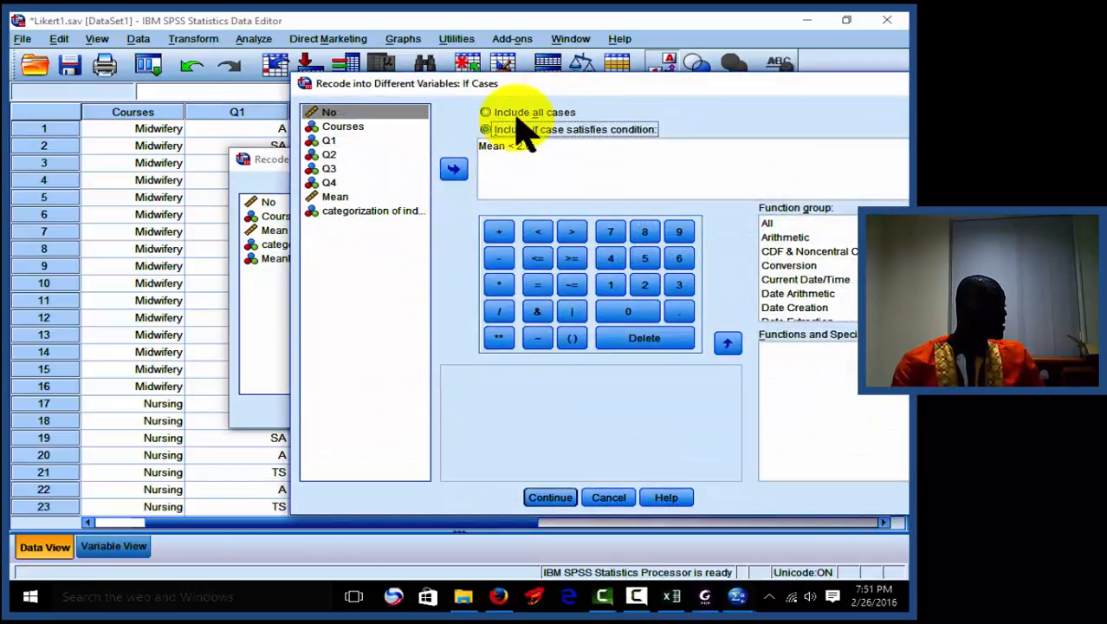
left_click(518, 112)
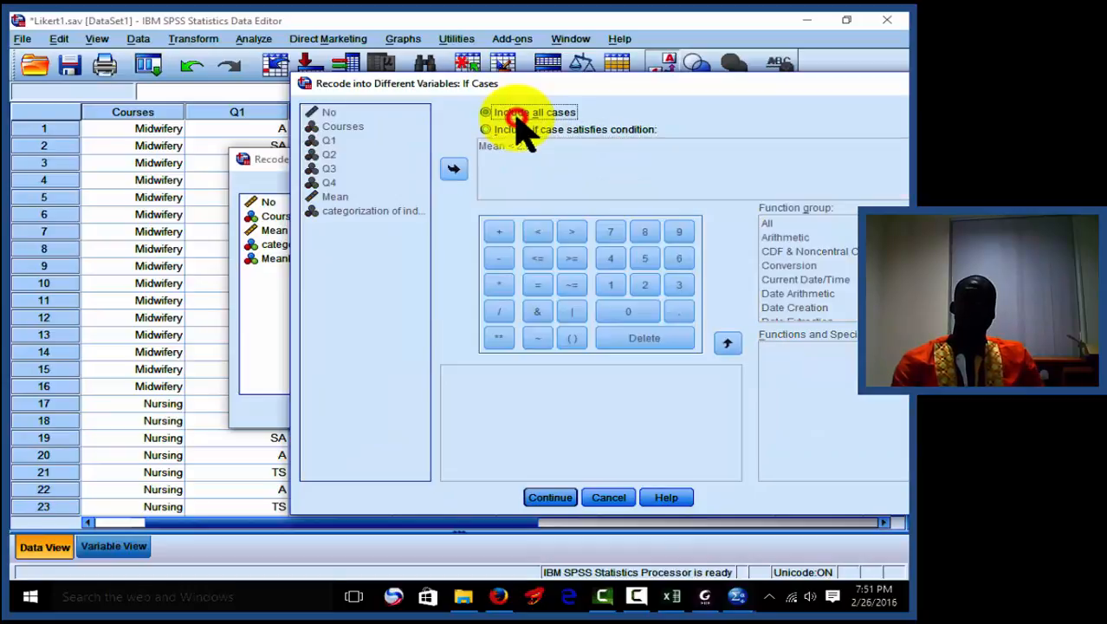
left_click(552, 499)
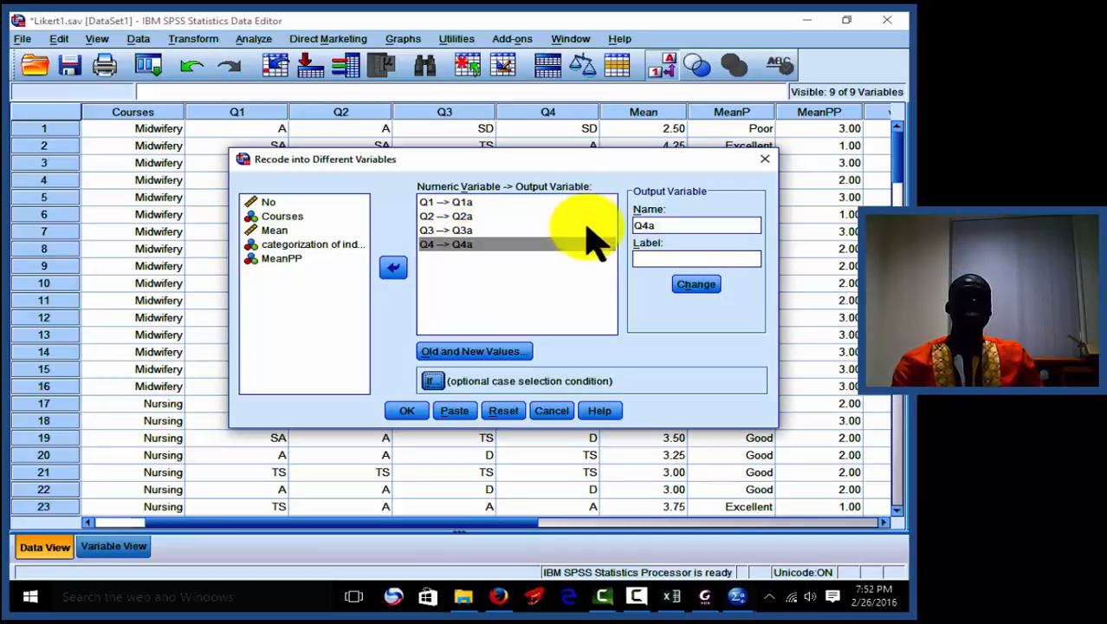
- Open the old and new values of the recode and remove the rule for all other values
left_click(519, 353)
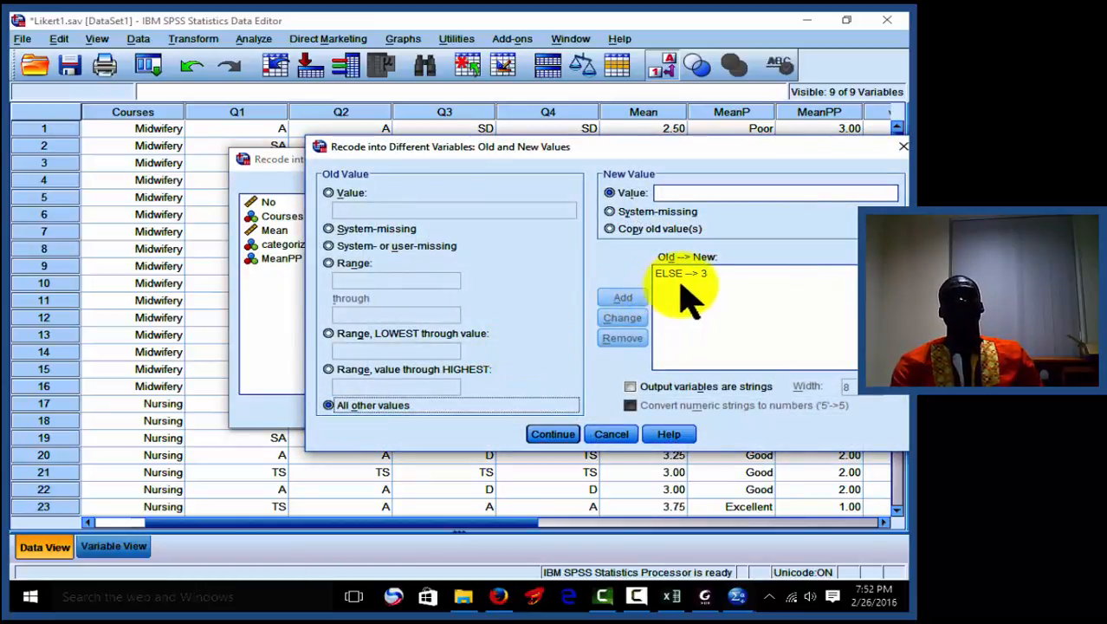
left_click(686, 275)
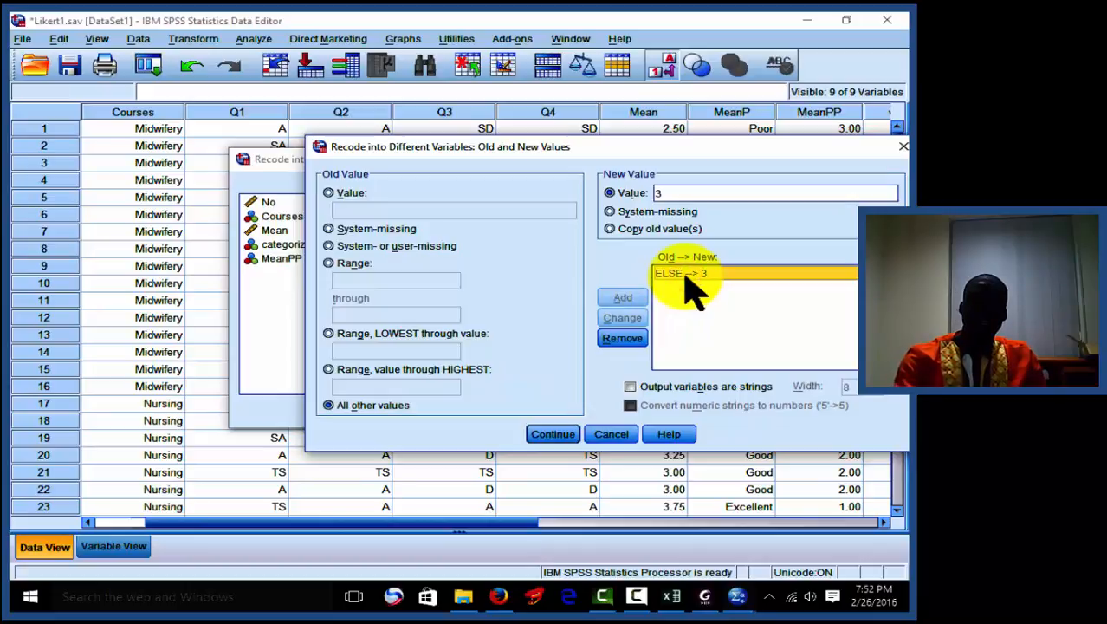
left_click(624, 337)
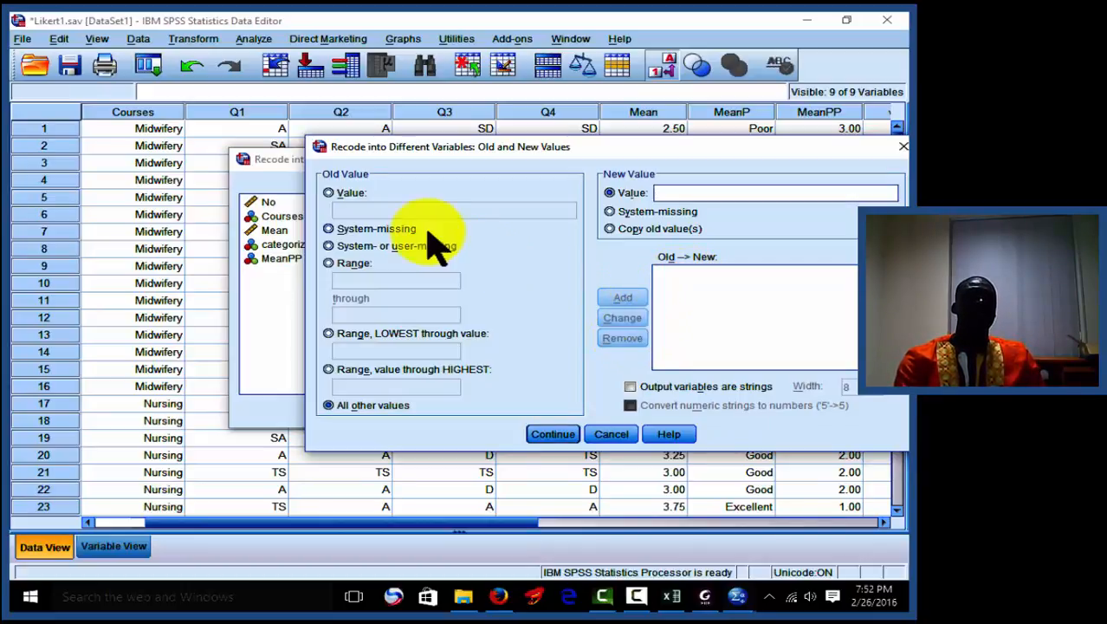
- Add a recode rule that turns the single old value 1 into the new value 0
left_click(330, 193)
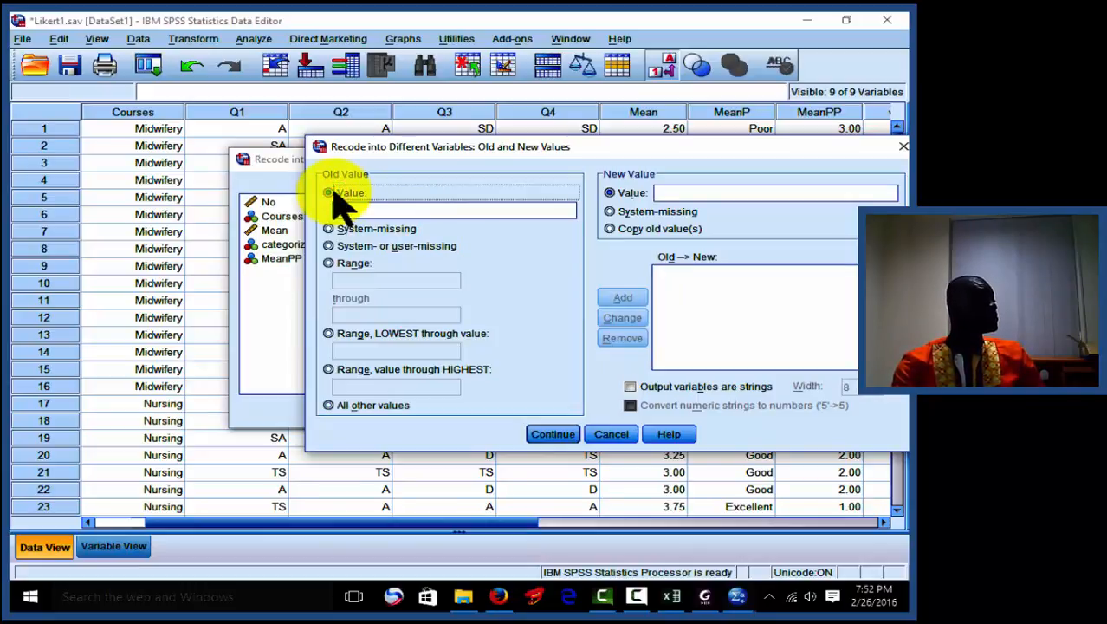
left_click(377, 209)
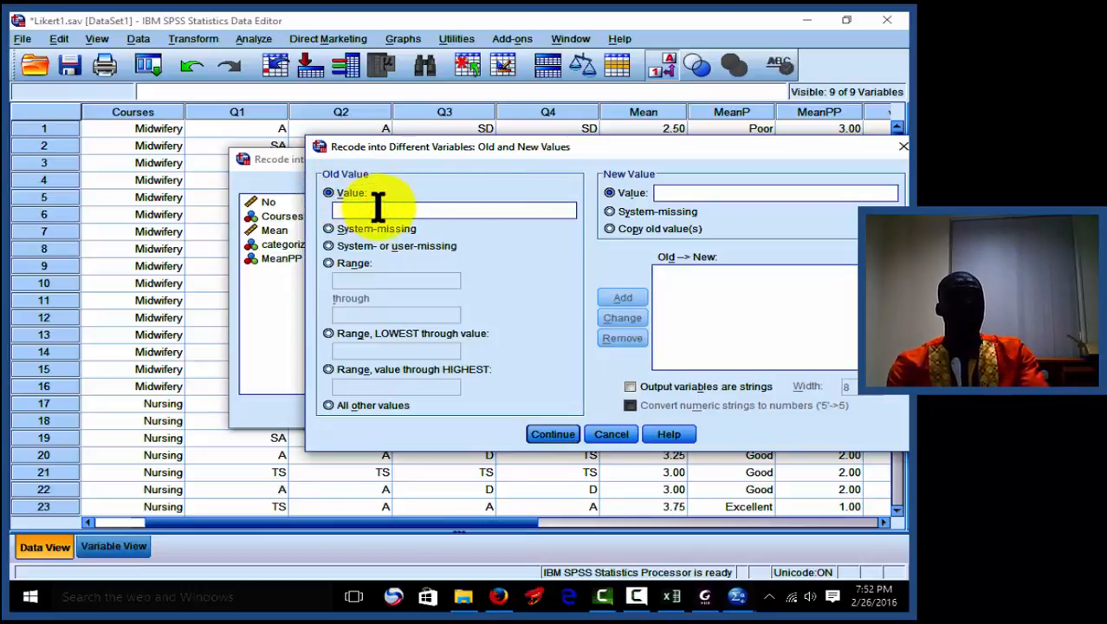
type("1")
left_click(670, 193)
type("0")
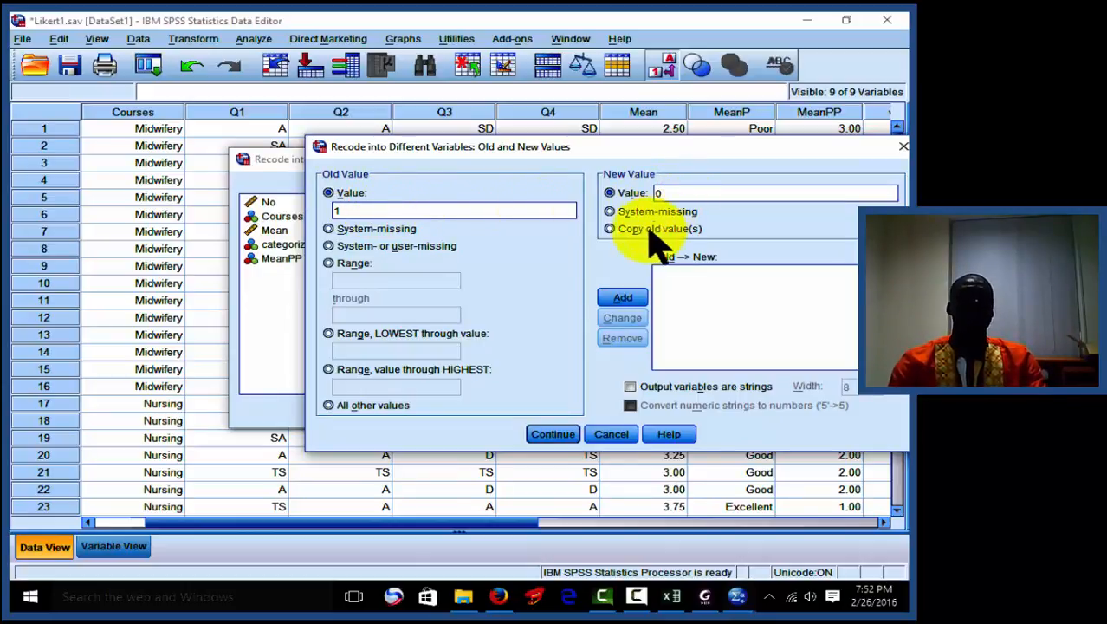
left_click(640, 294)
- Add recode rules that turn the old values 2 and 3 into the new value 0
left_click(462, 211)
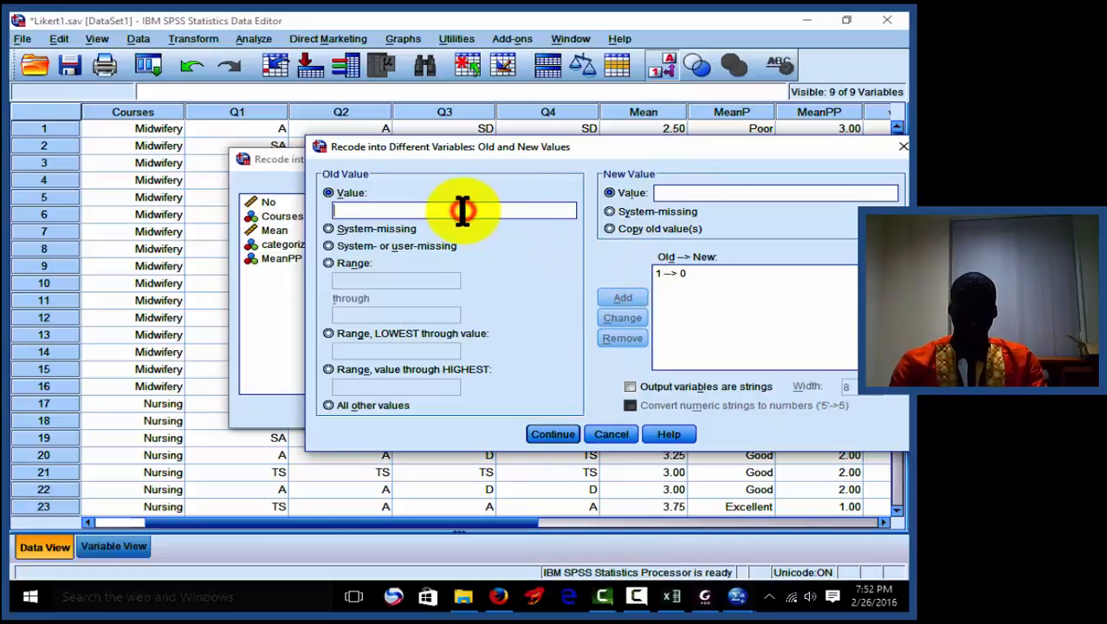
left_click(674, 197)
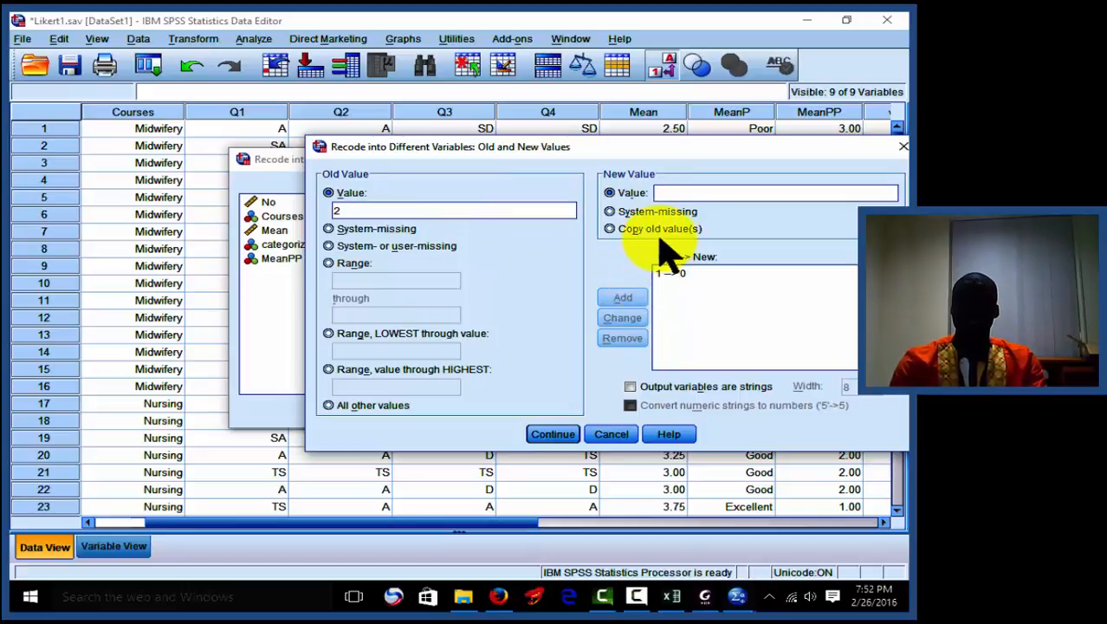
type("0")
left_click(635, 301)
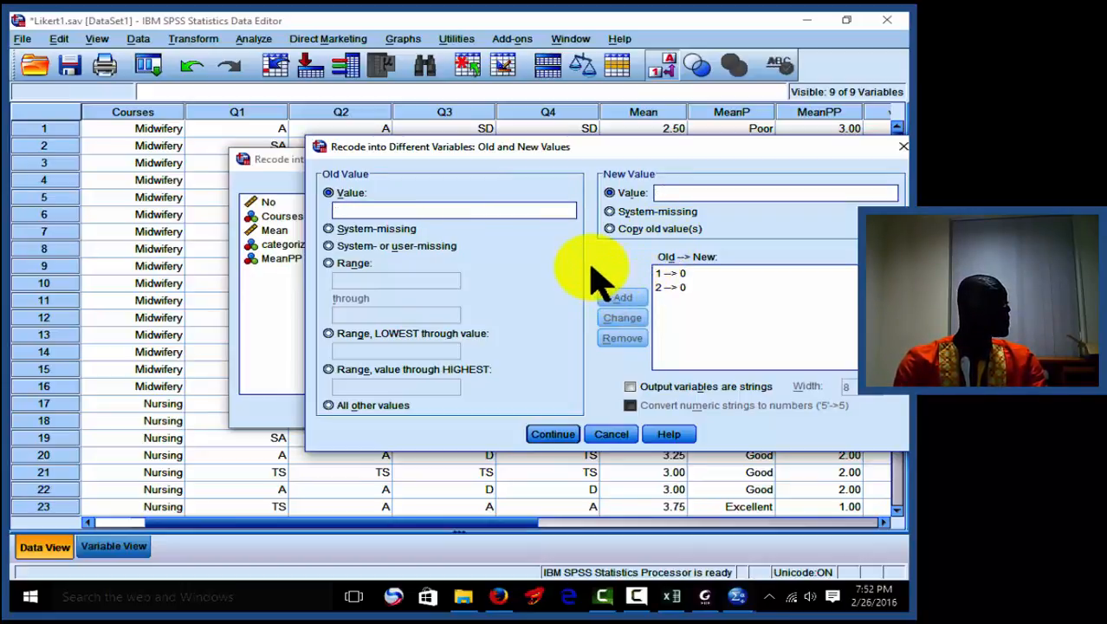
left_click(465, 210)
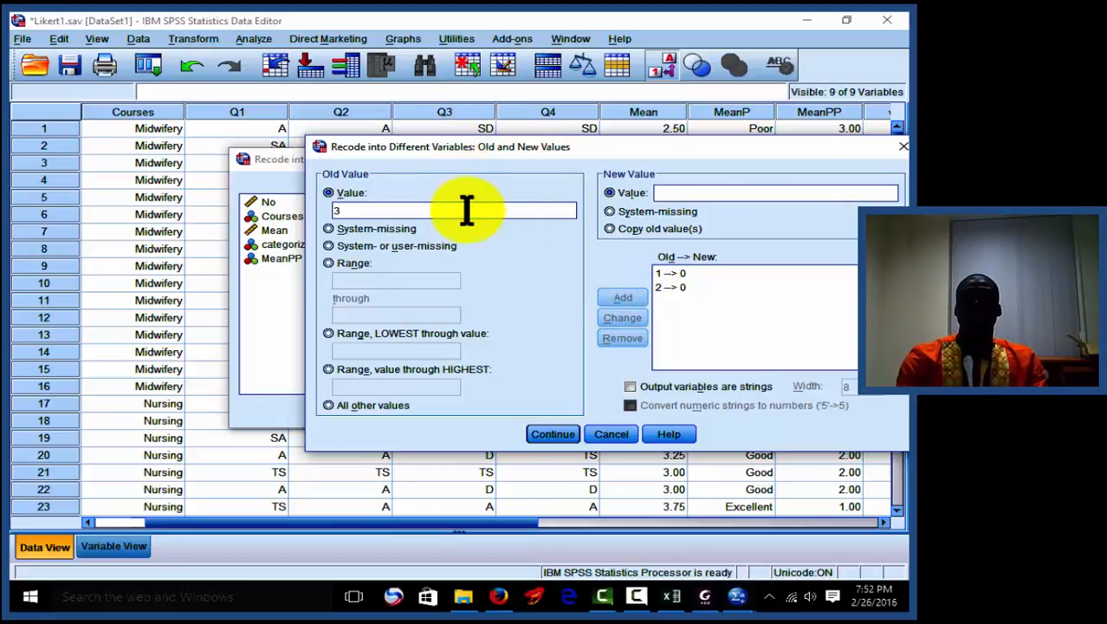
left_click(733, 194)
type("0")
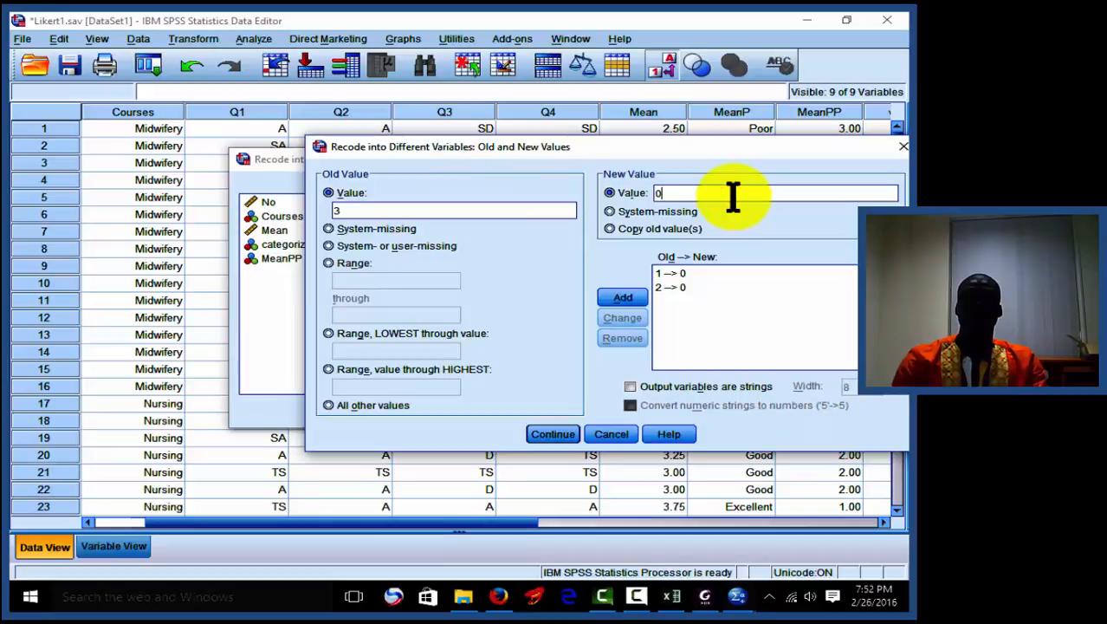
left_click(628, 297)
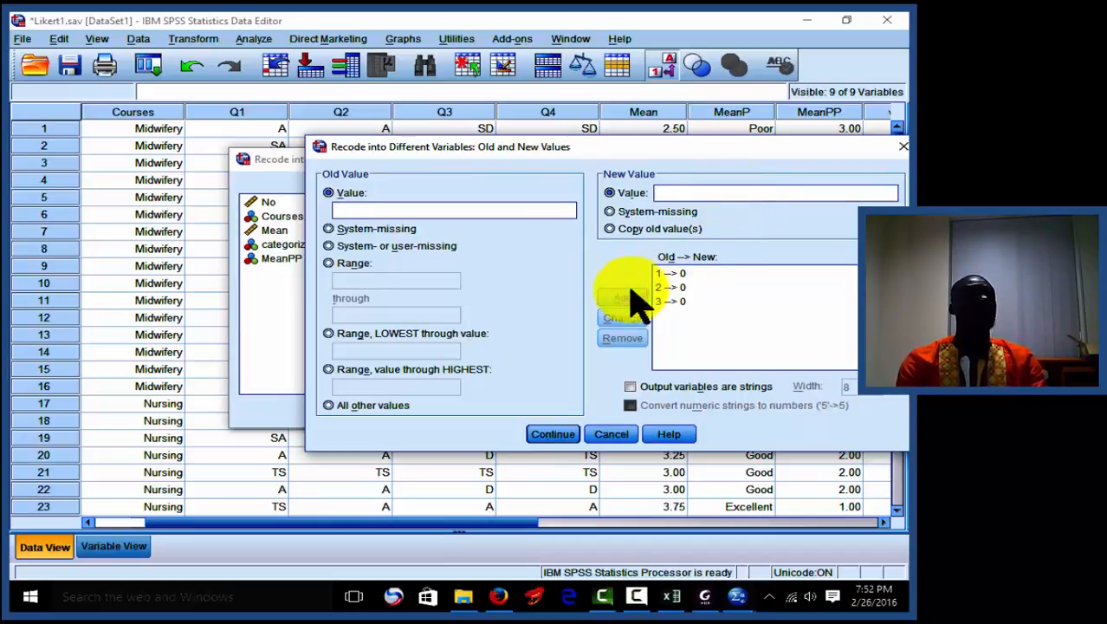
- Add recode rules that turn the old values 4 and 5 into the new value 1
left_click(509, 208)
type("4")
left_click(700, 197)
type("1")
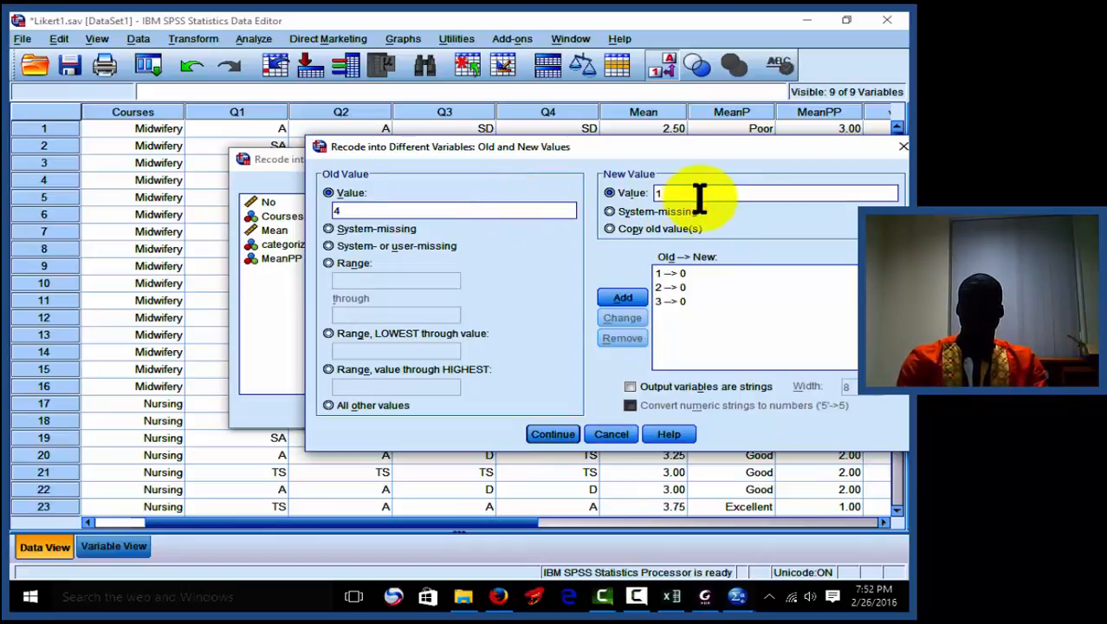
left_click(623, 297)
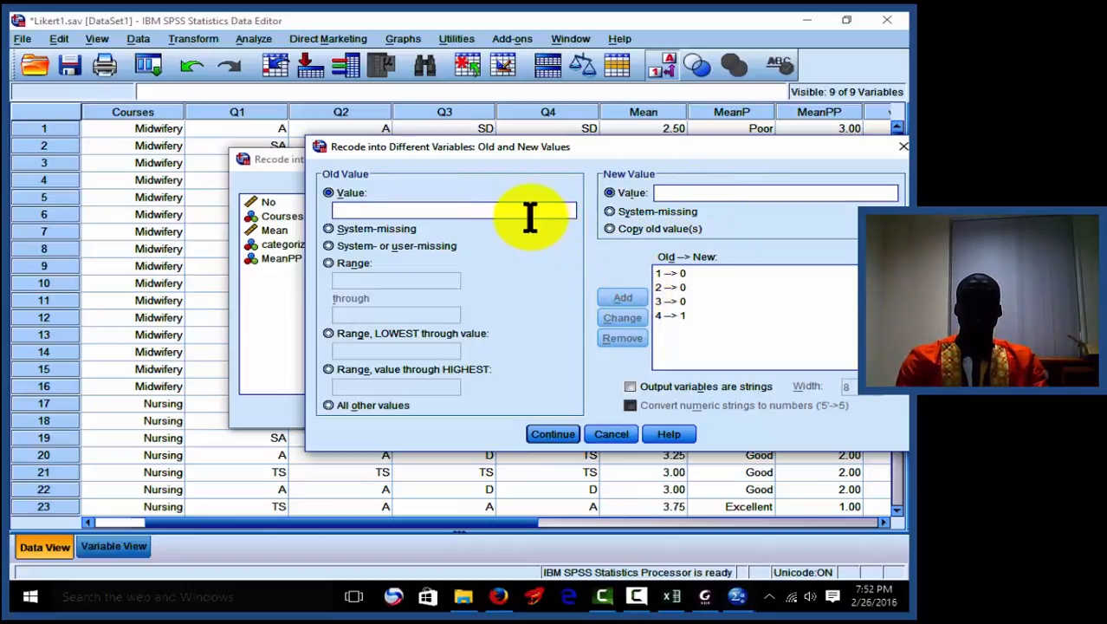
type("5")
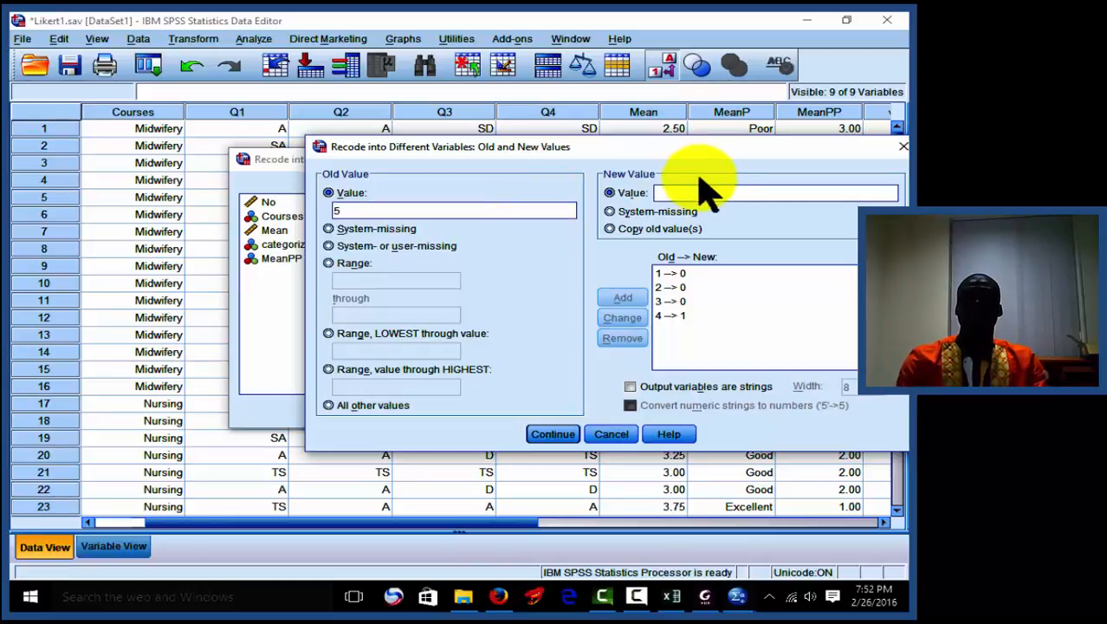
left_click(709, 198)
type("1")
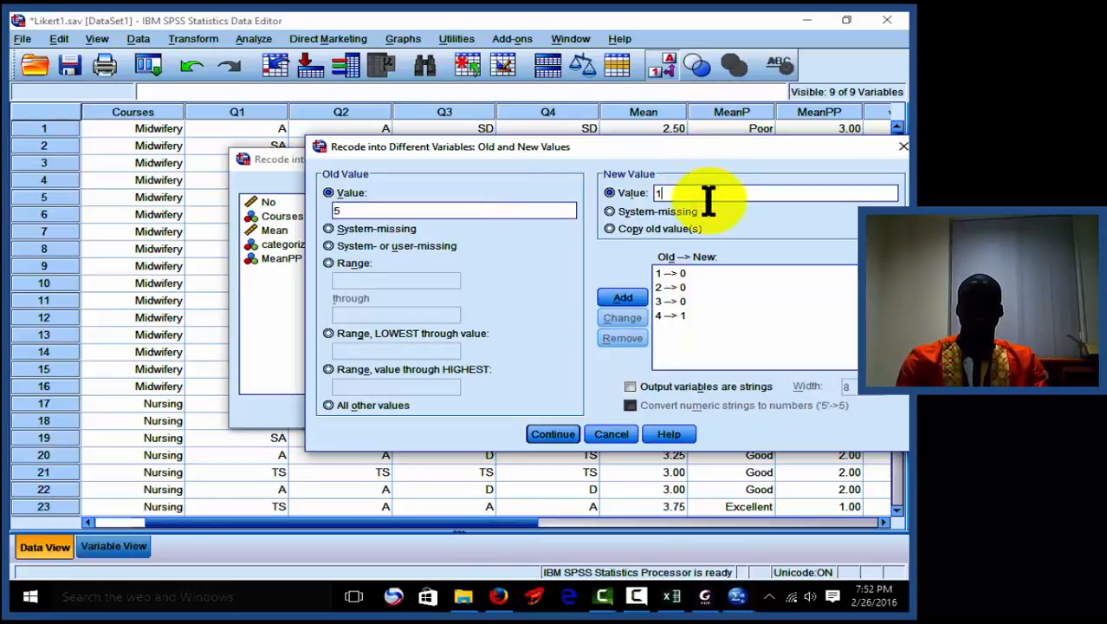
left_click(626, 298)
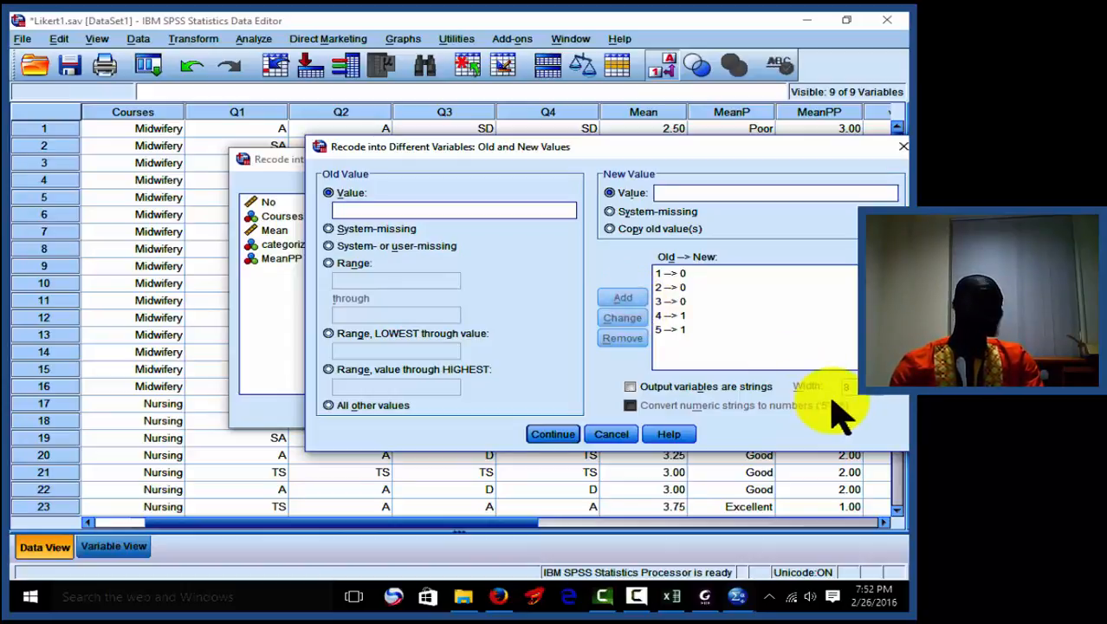
- Accept the recode rules, run the recode of Q1 to Q4 and minimize the output viewer
left_click(554, 434)
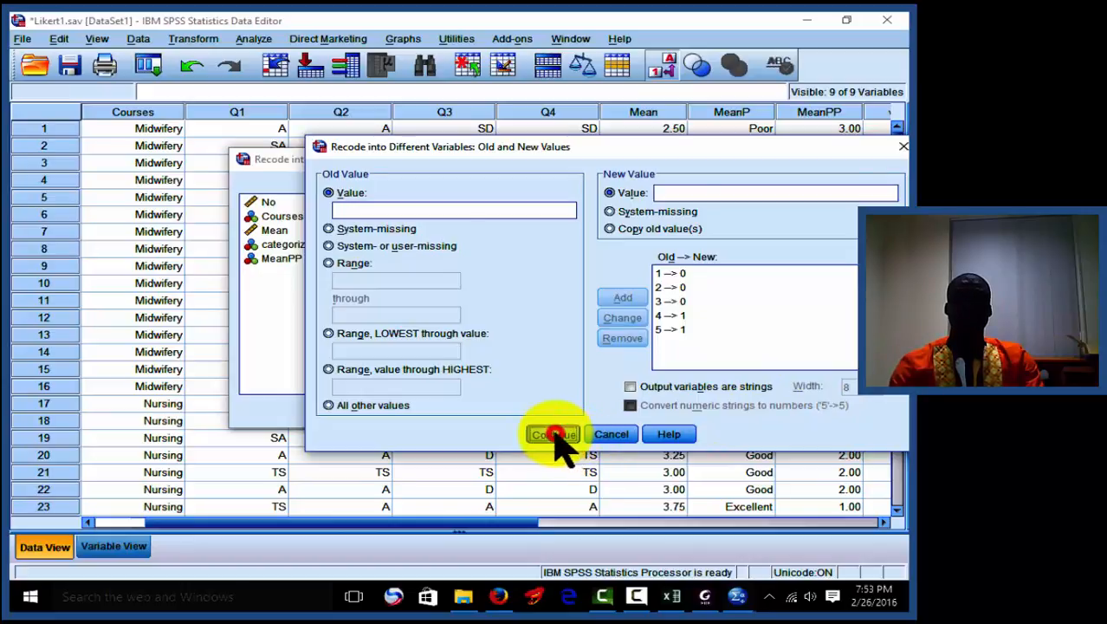
left_click(412, 414)
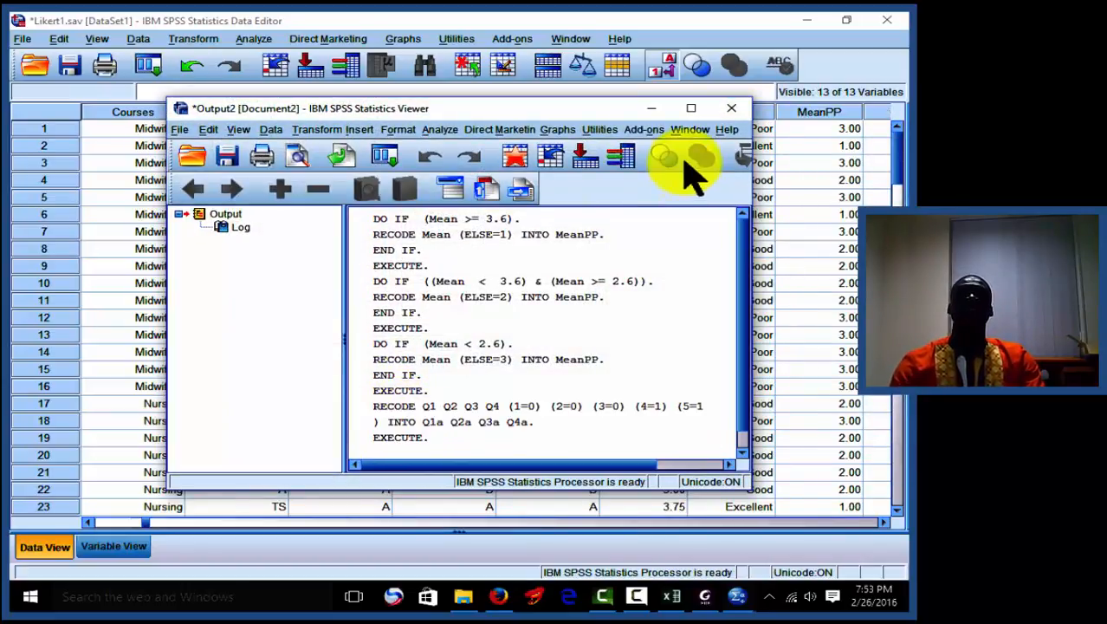
left_click(652, 110)
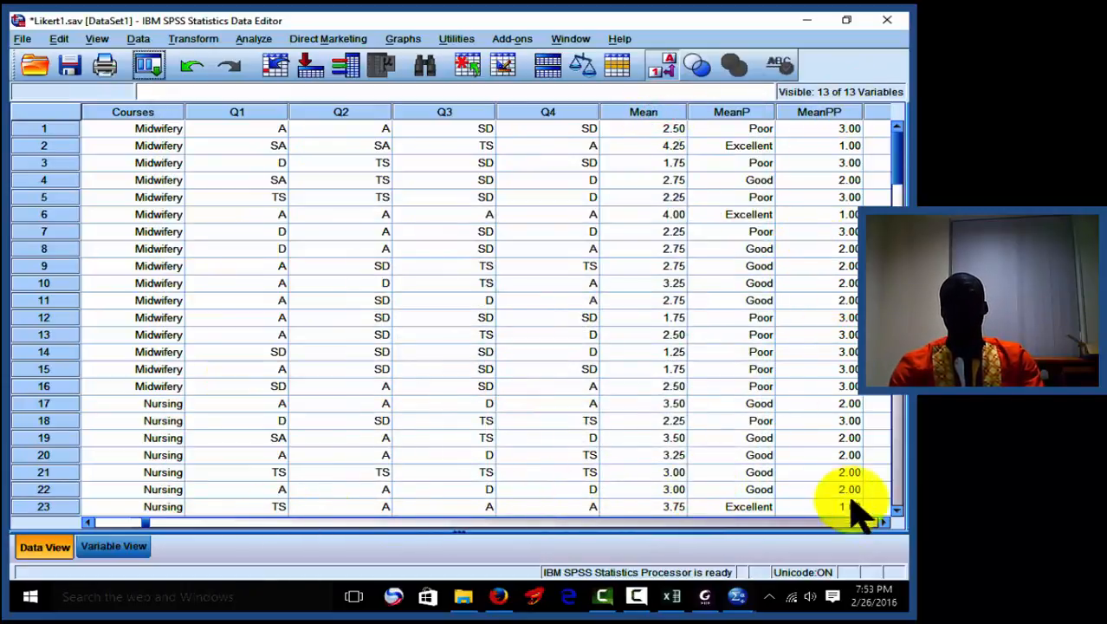
- Examine the recoded values in the new Q1a to Q4a columns of the data
left_click(883, 522)
left_click(884, 521)
left_click(884, 522)
left_click(883, 522)
left_click(884, 522)
left_click(884, 522)
left_click(884, 522)
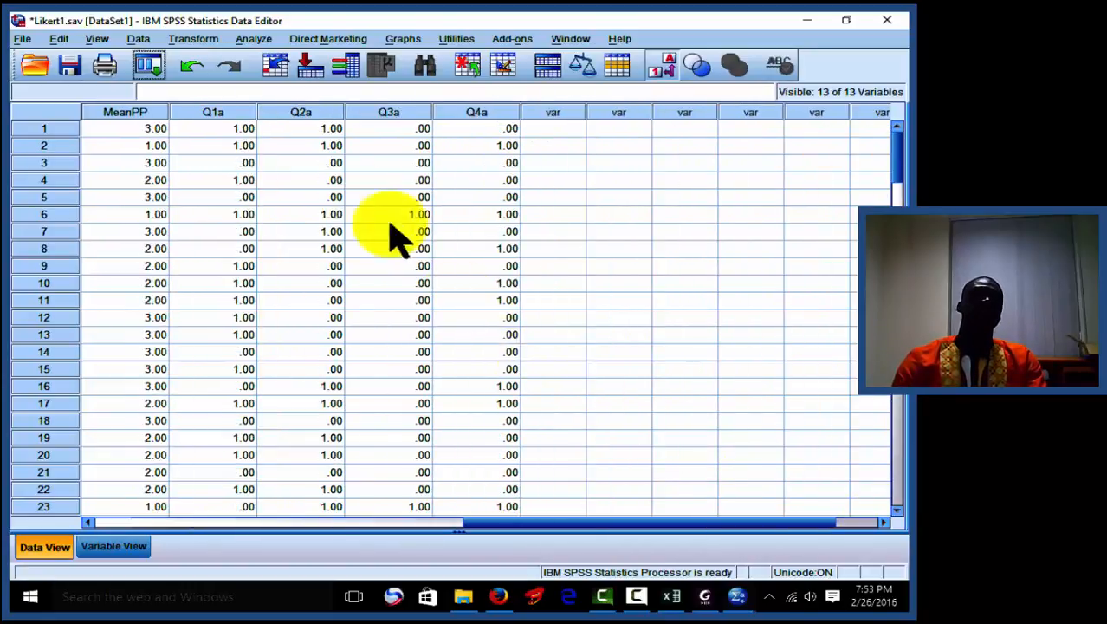
key("ctrl")
key("ctrl")
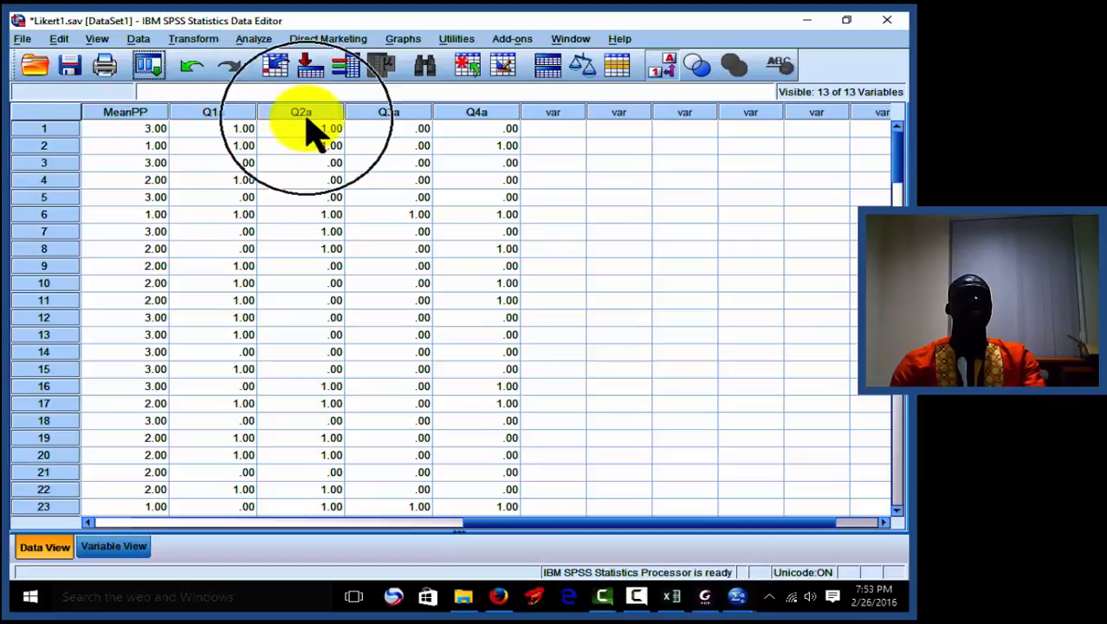
key("ctrl")
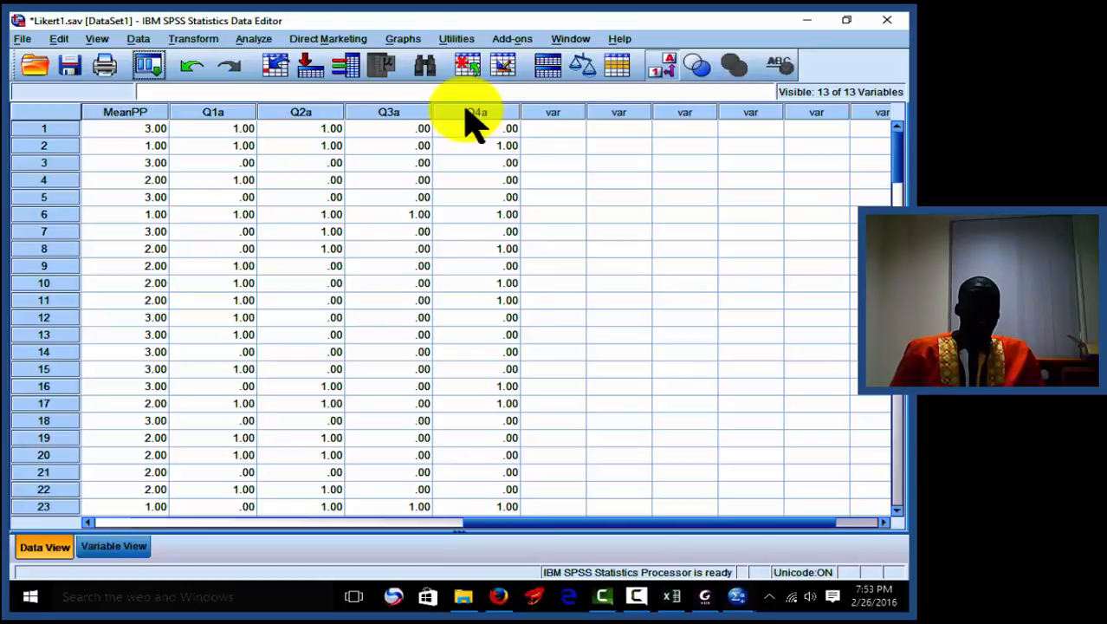
- Start Compute Variable and replace the existing numeric expression with an empty pair of parentheses
left_click(190, 39)
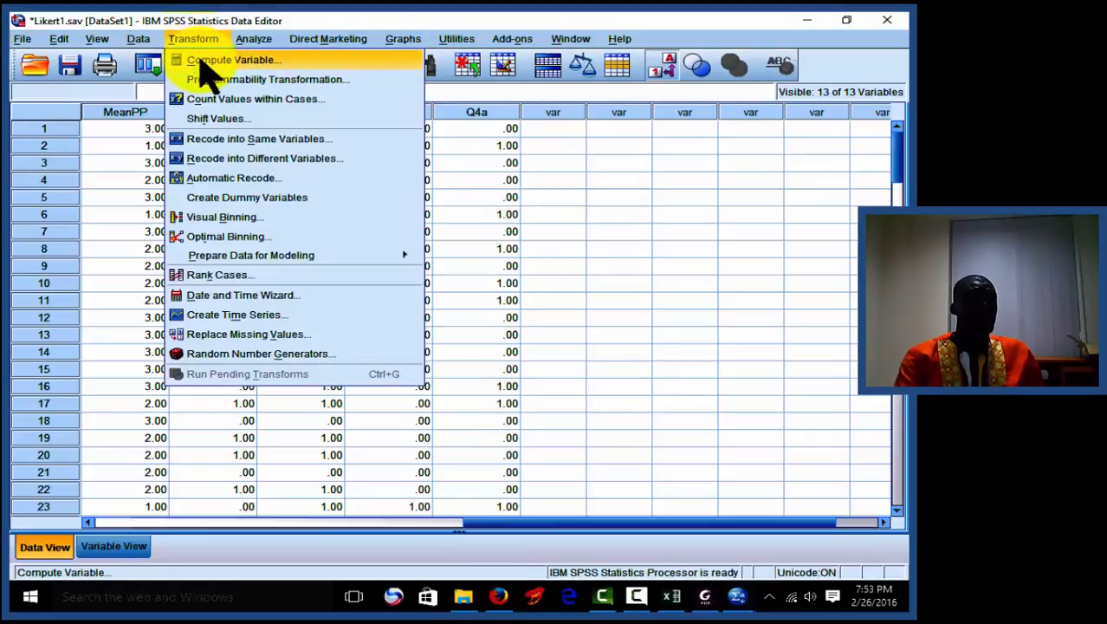
left_click(201, 60)
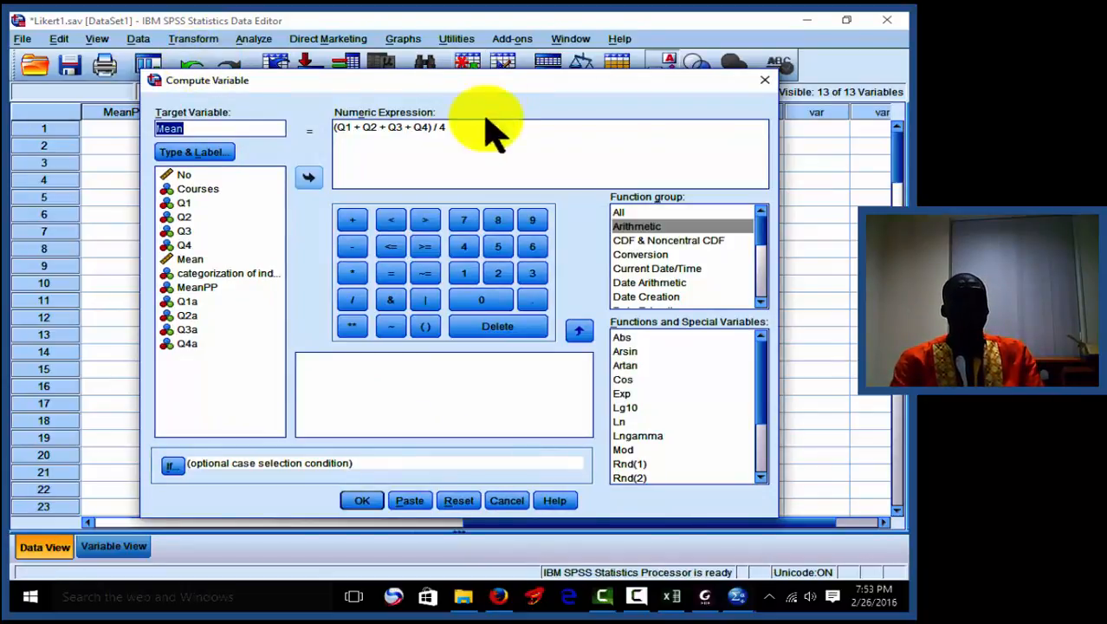
left_click_drag(469, 131, 338, 128)
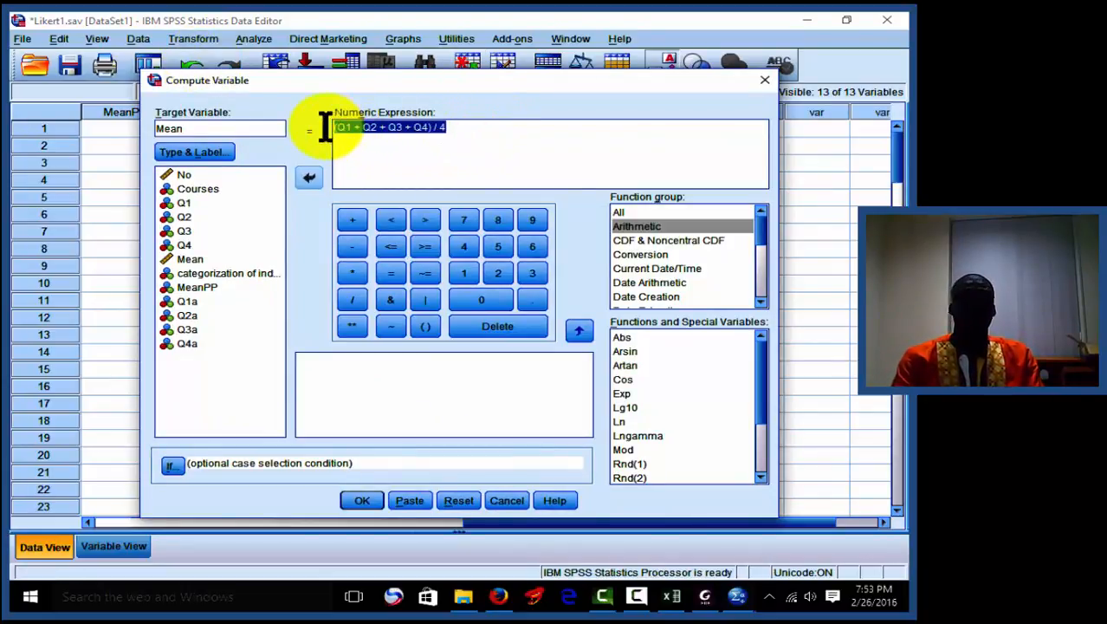
key("Delete")
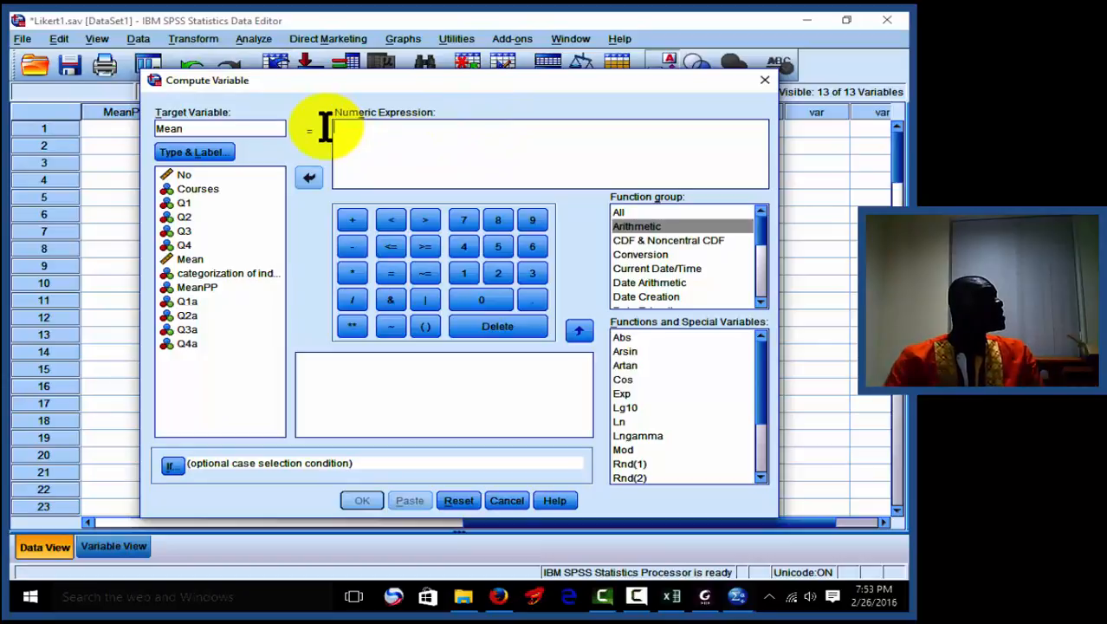
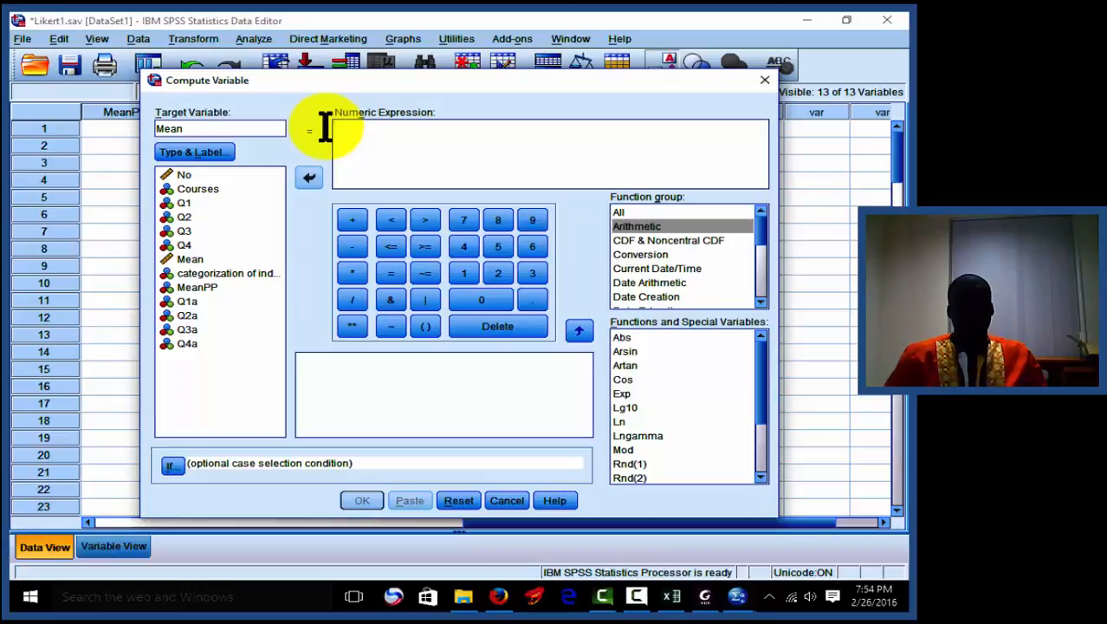
left_click(421, 326)
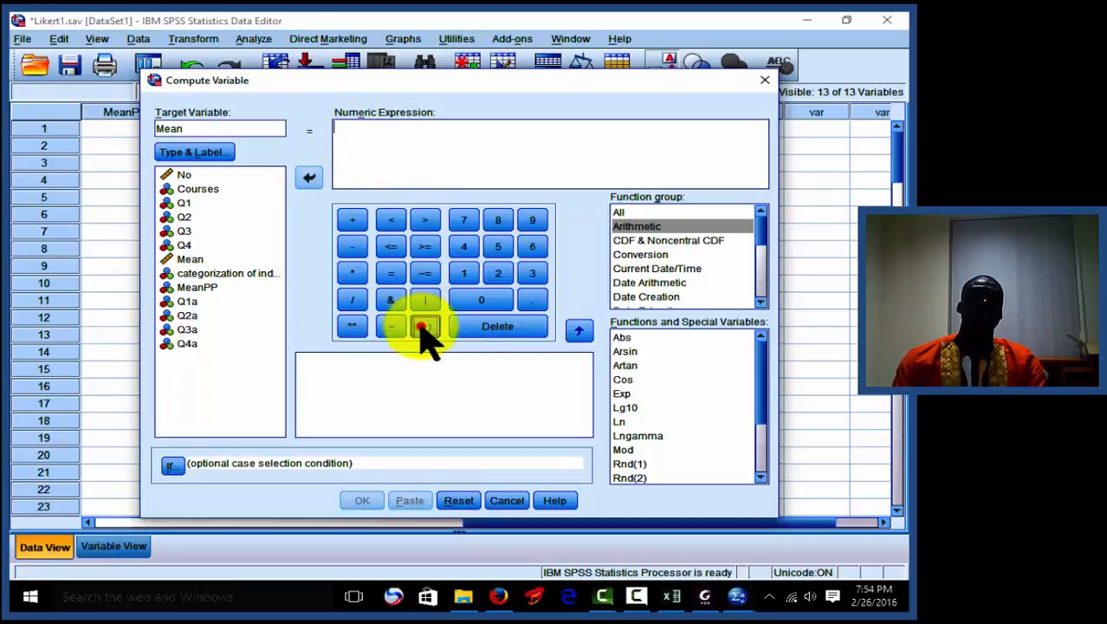
left_click(188, 301)
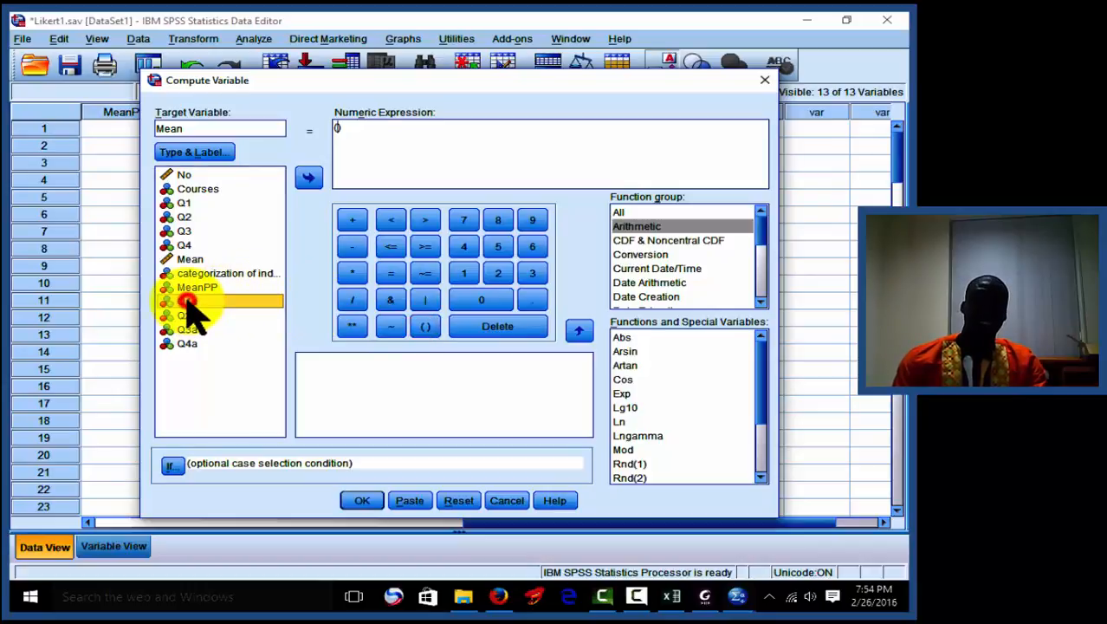
left_click(350, 221)
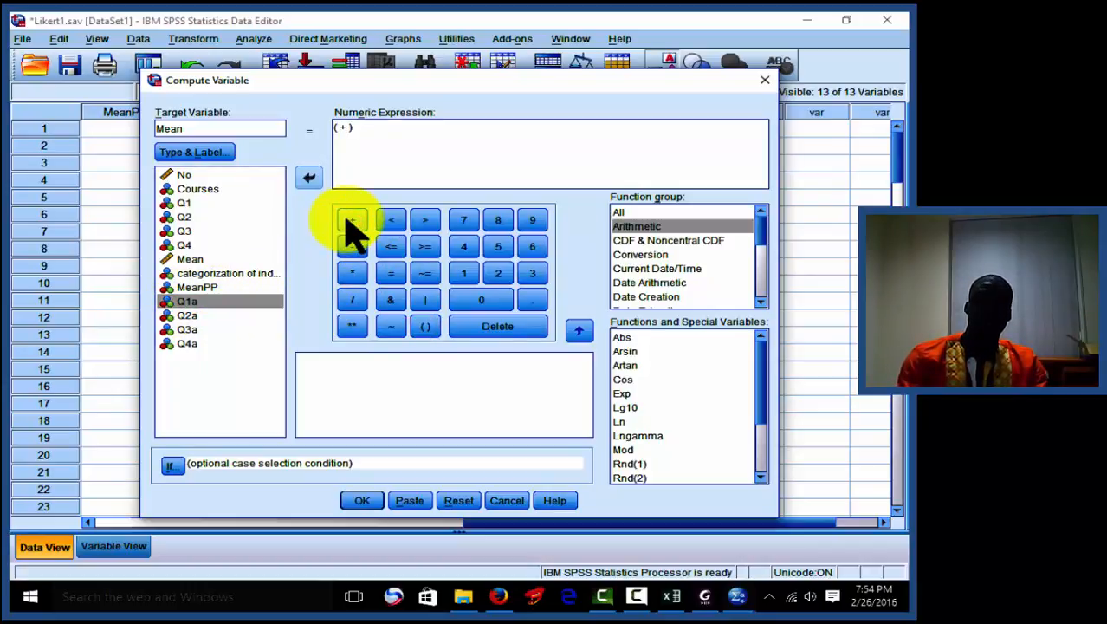
left_click(203, 301)
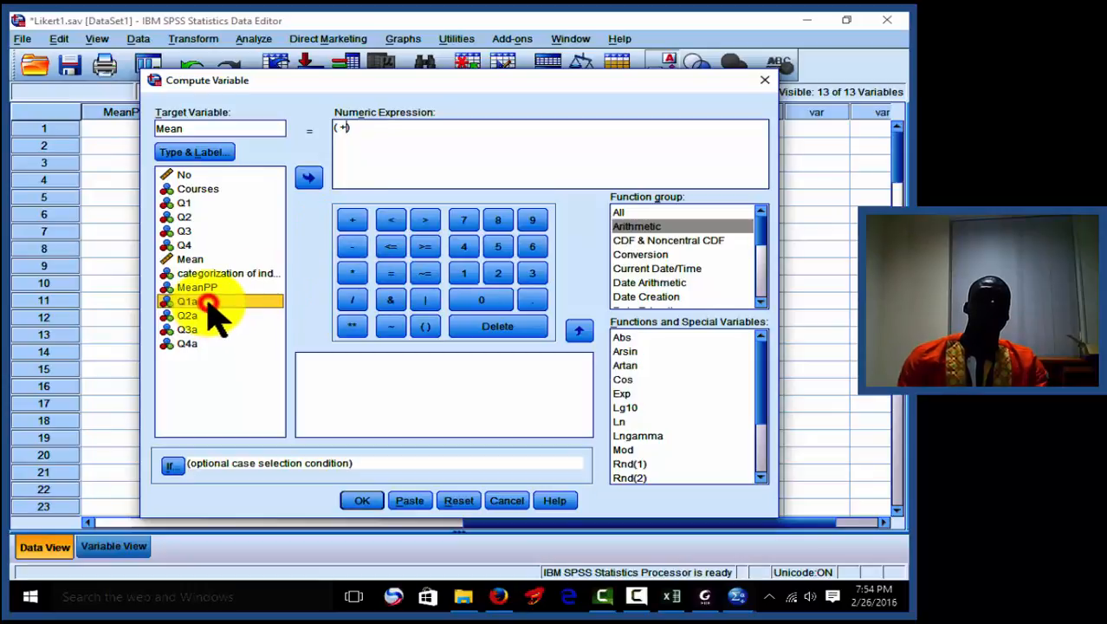
left_click(300, 177)
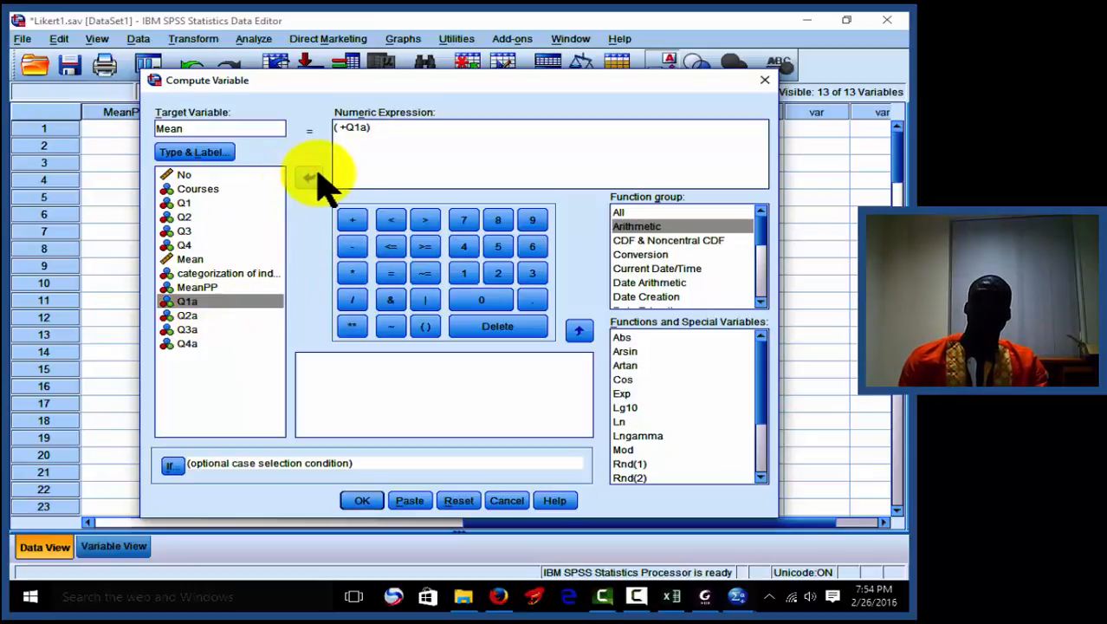
key("BackSpace")
key("BackSpace")
key("BackSpace")
key("BackSpace")
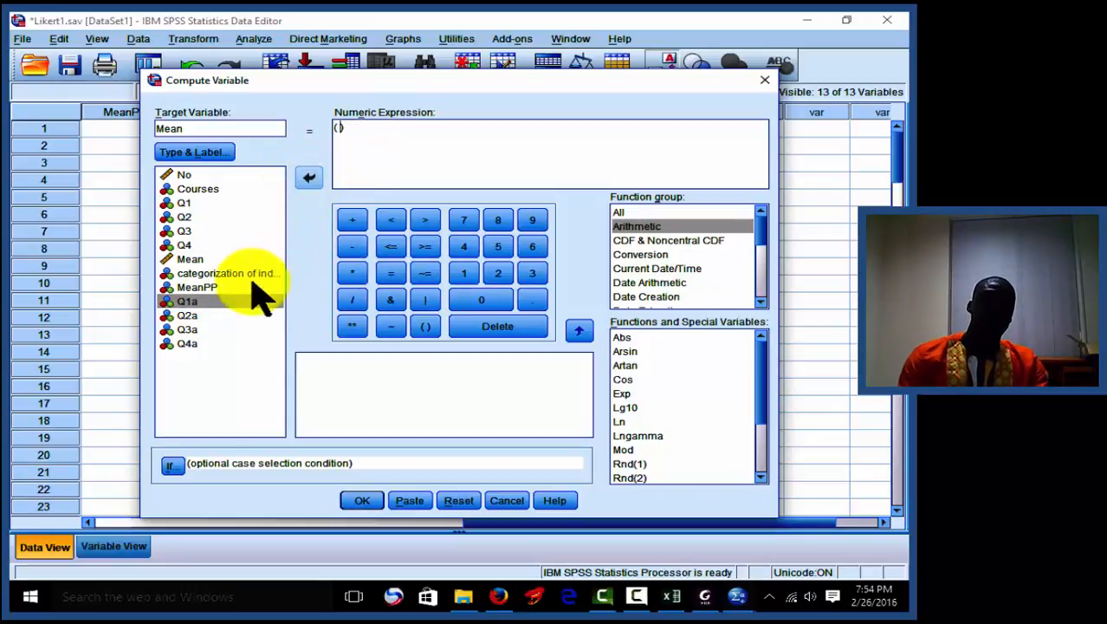
- Build the sum Q1a + Q2a + Q3a + Q4a inside the parentheses of the numeric expression
left_click(248, 301)
left_click(308, 177)
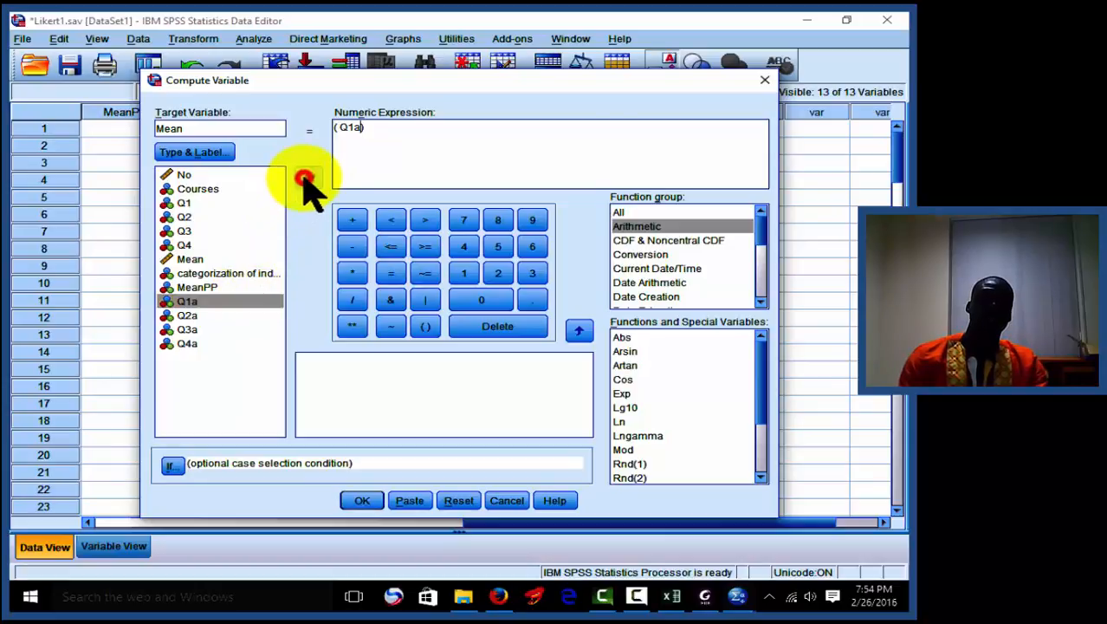
left_click(350, 220)
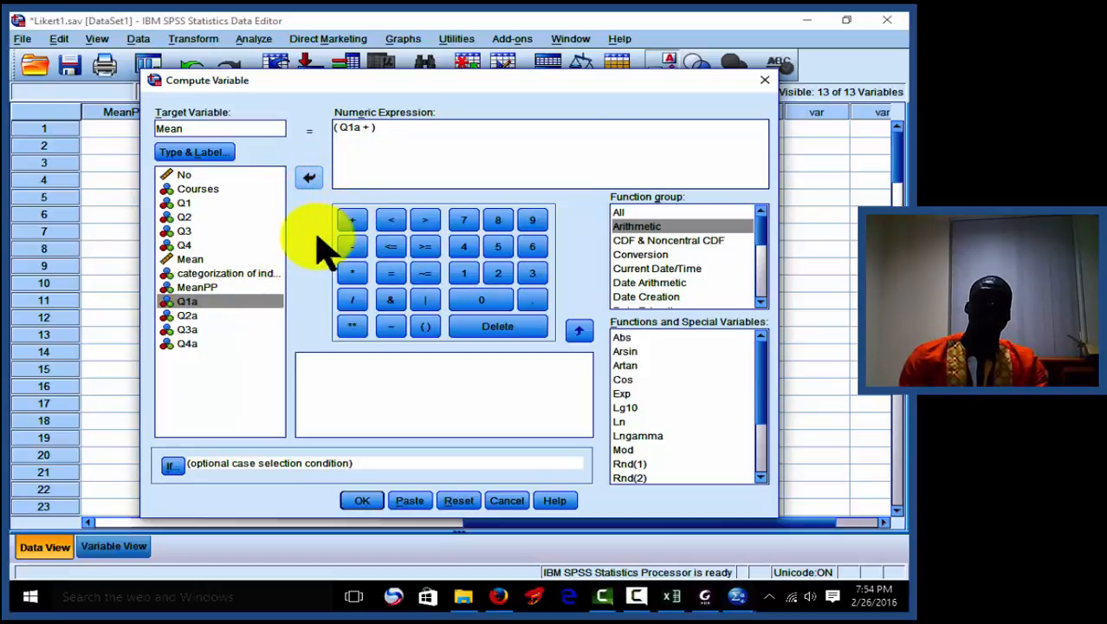
left_click(239, 316)
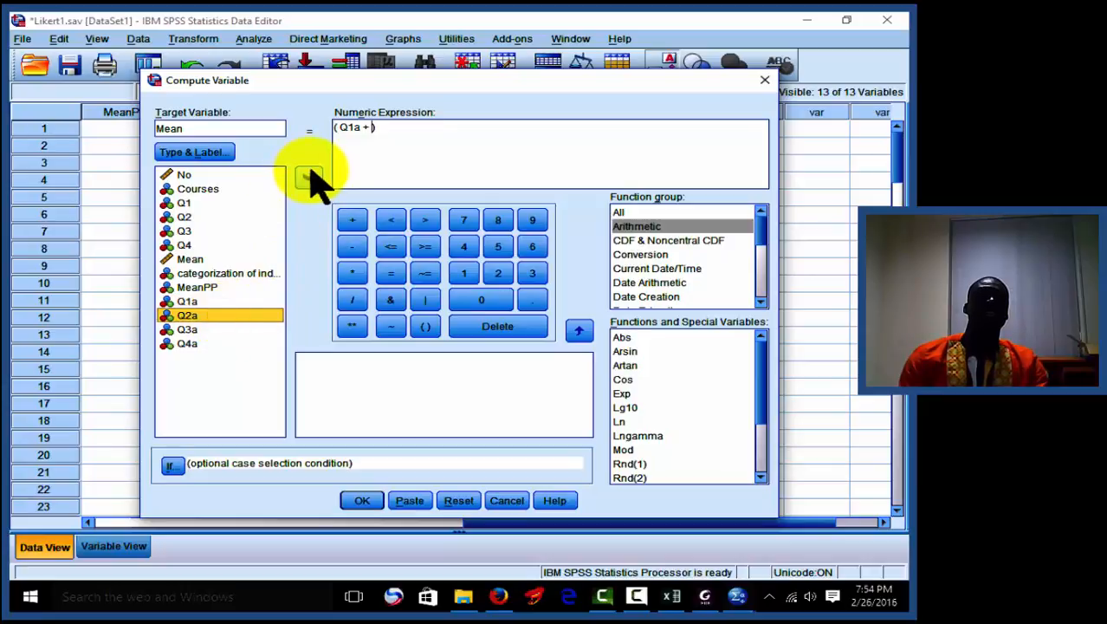
left_click(310, 178)
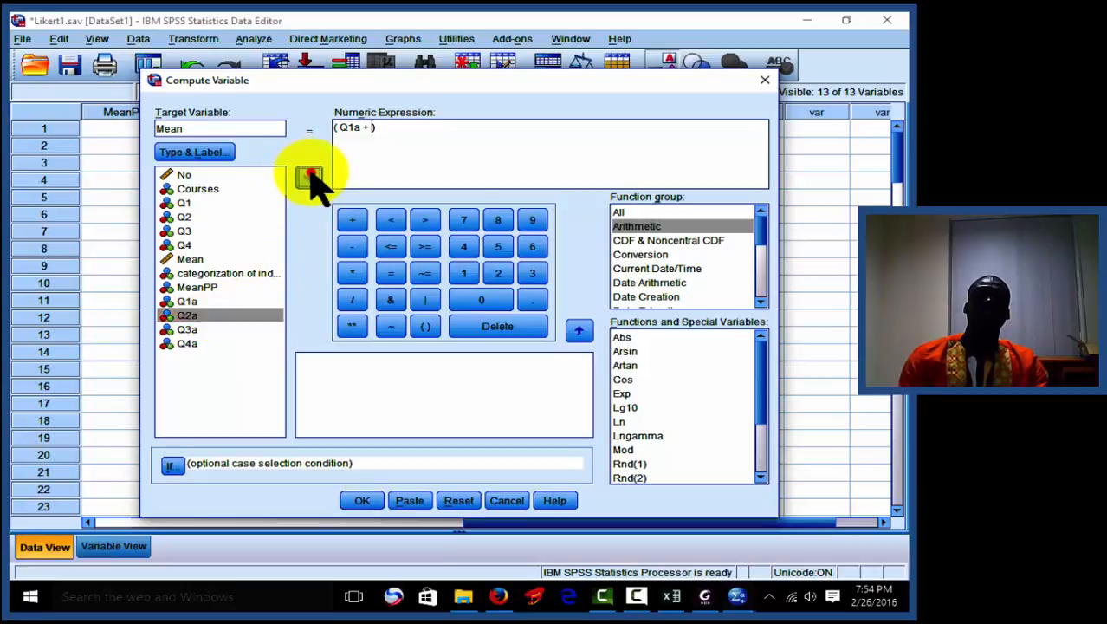
left_click(217, 331)
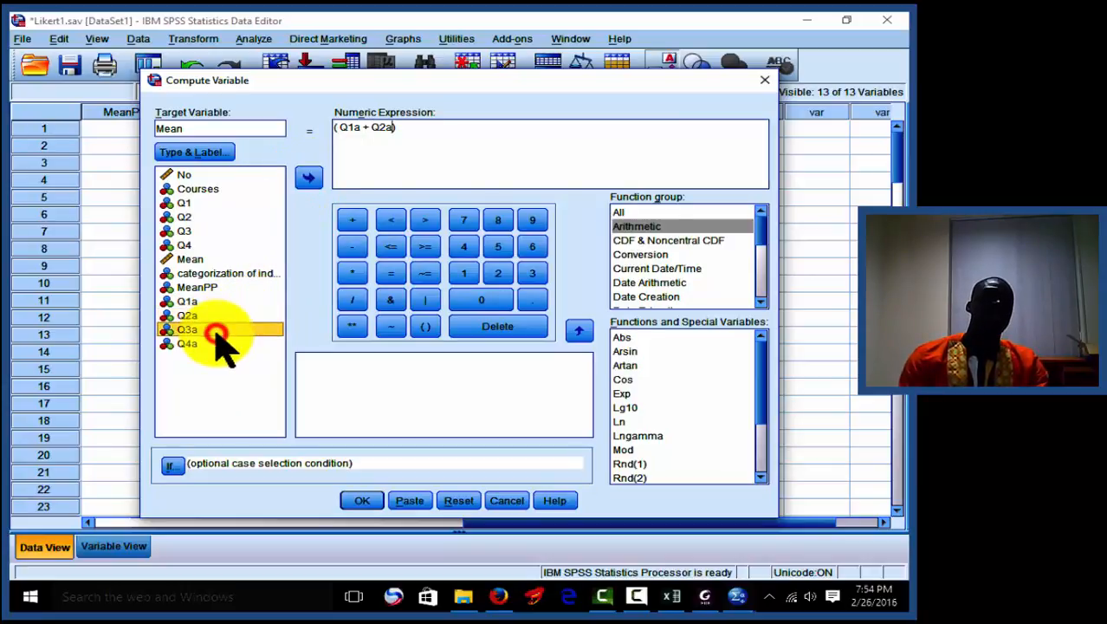
left_click(358, 221)
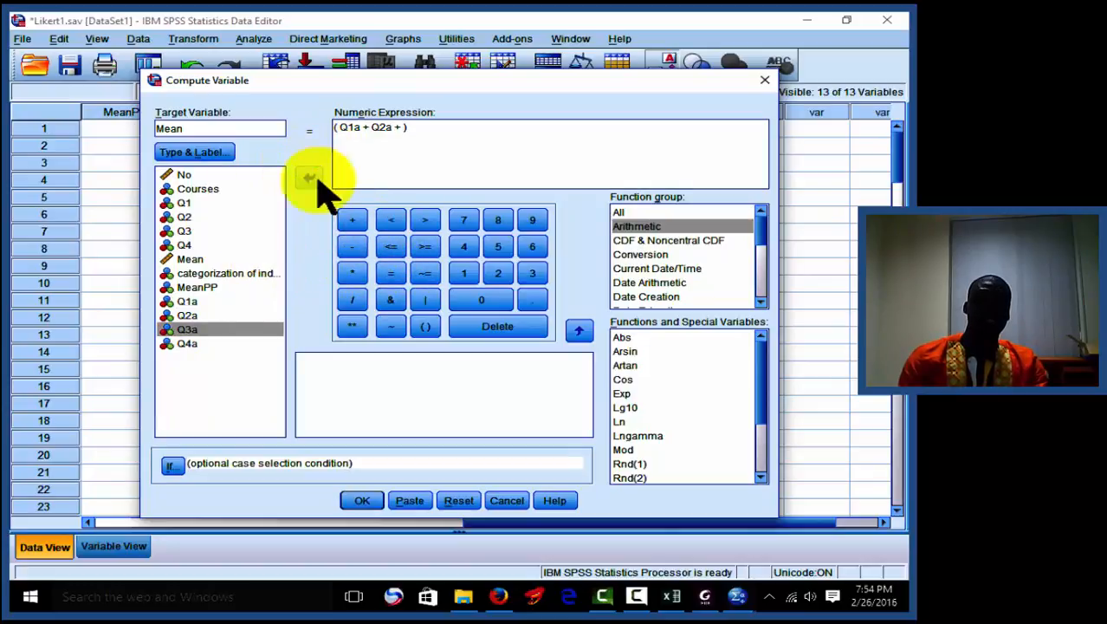
left_click(239, 329)
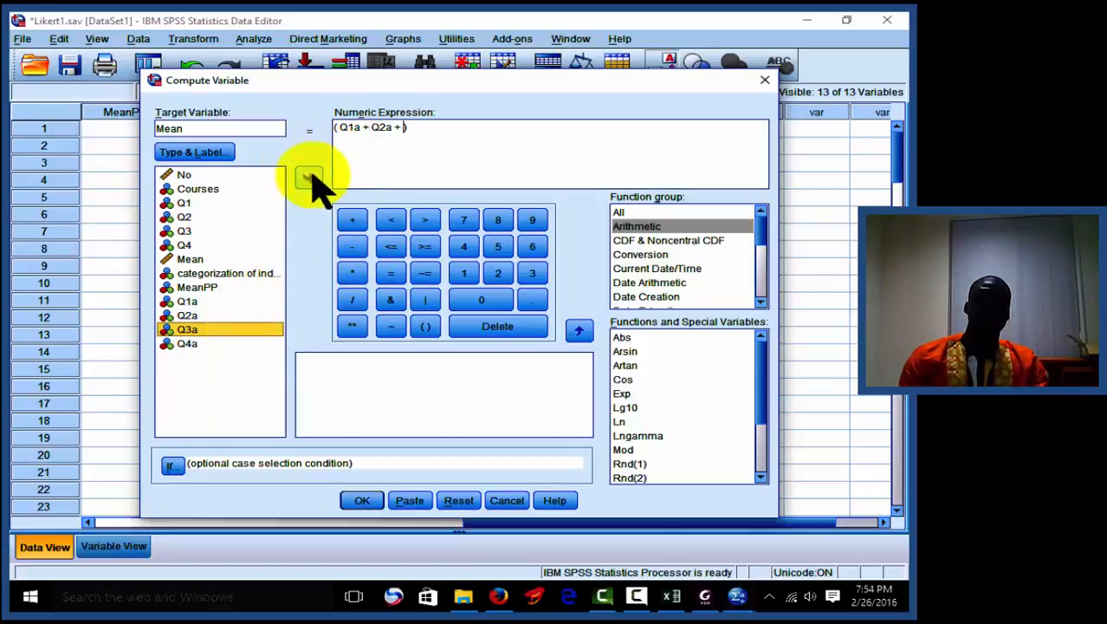
left_click(310, 176)
left_click(362, 224)
left_click(243, 340)
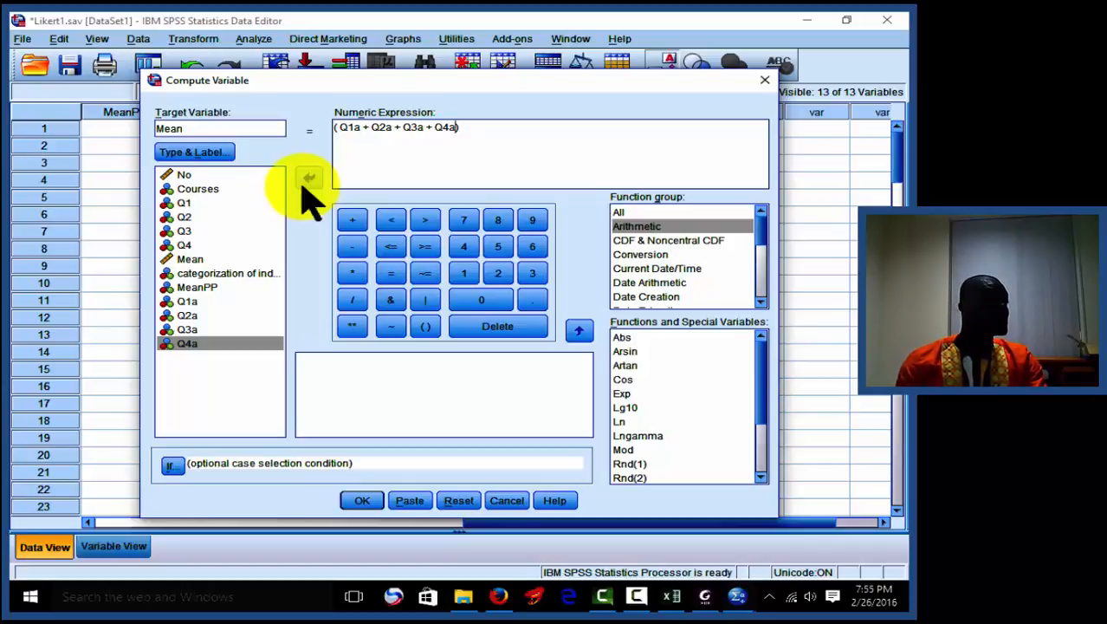
- Name the target variable CSUM, run the computation and close the output viewer
left_click_drag(212, 132, 141, 128)
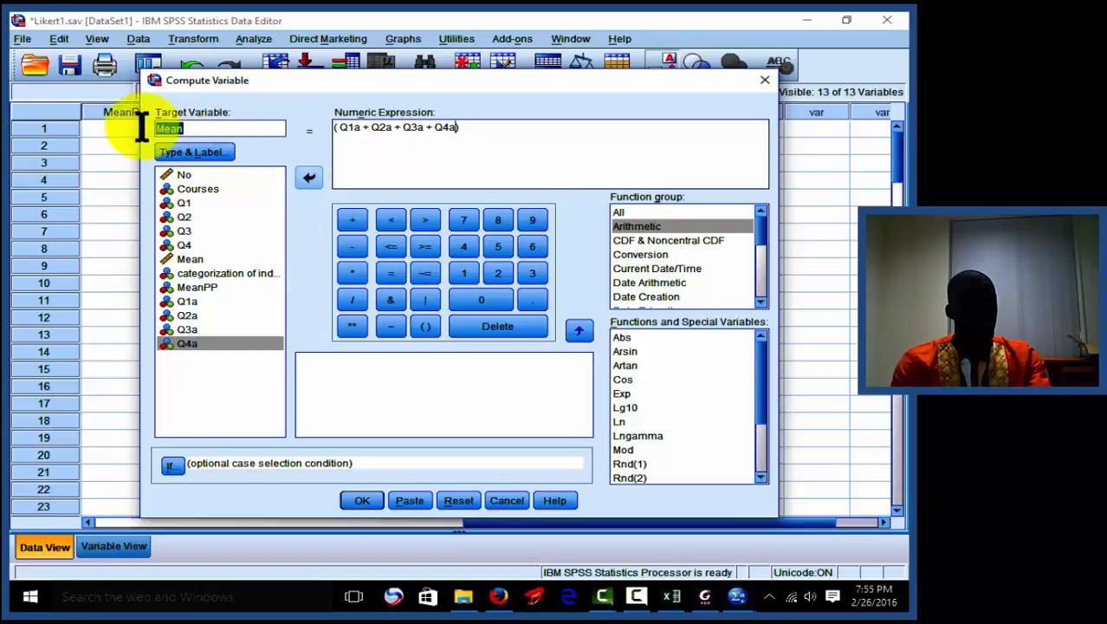
type("C")
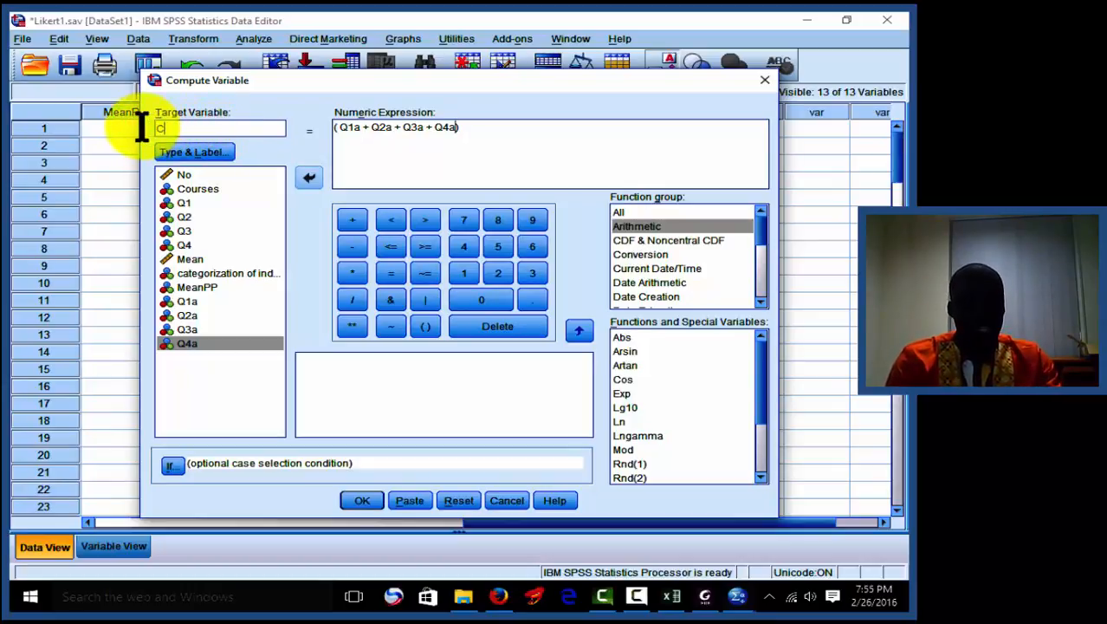
type("SUM")
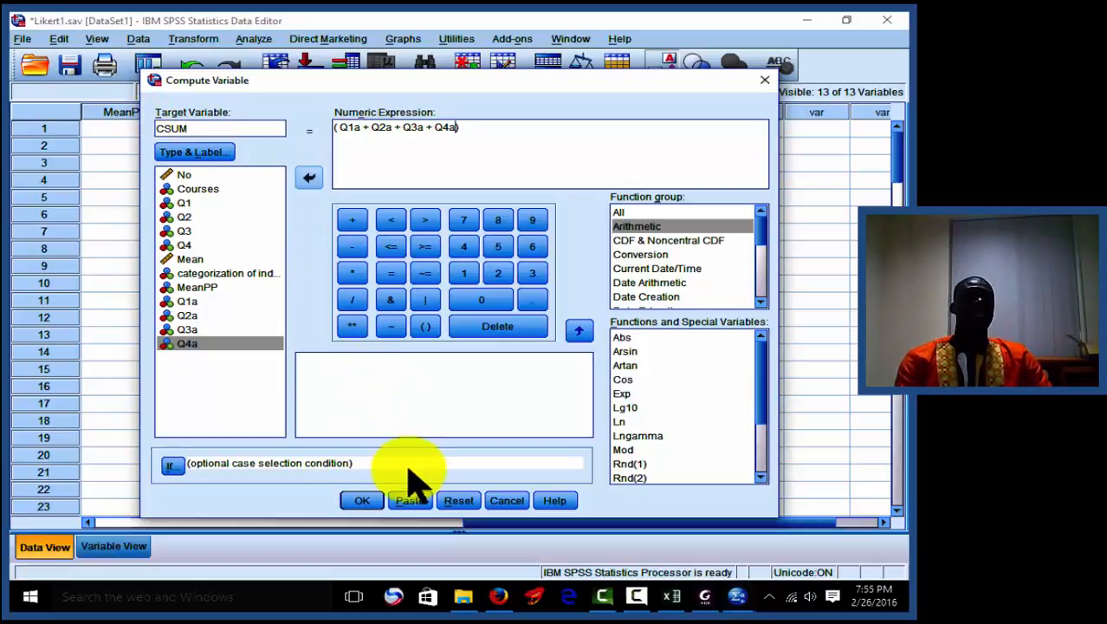
left_click(362, 501)
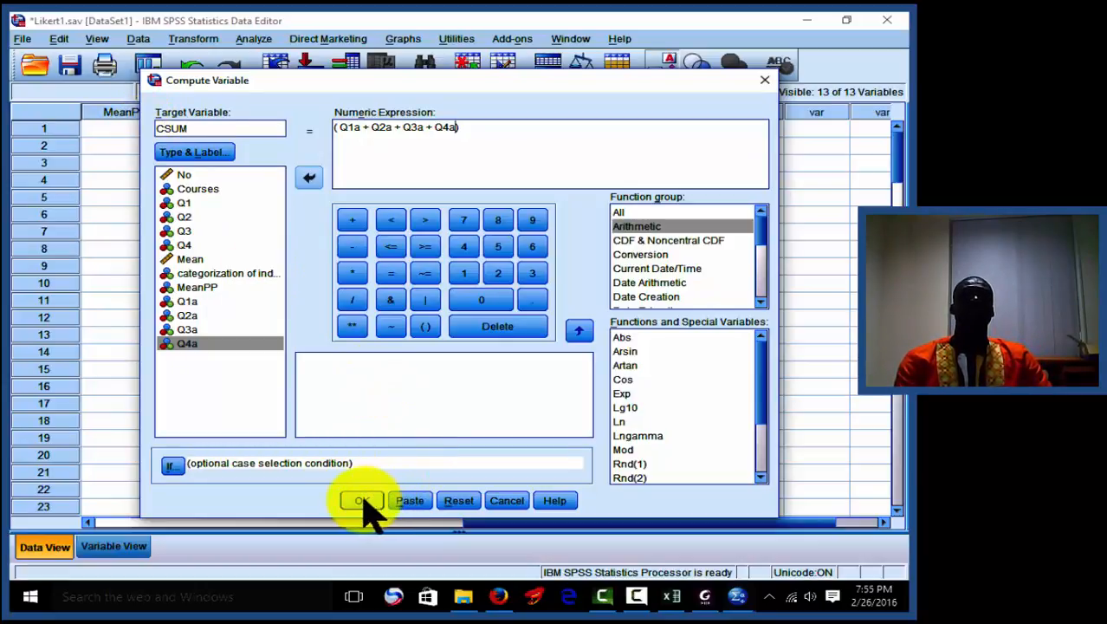
left_click(363, 502)
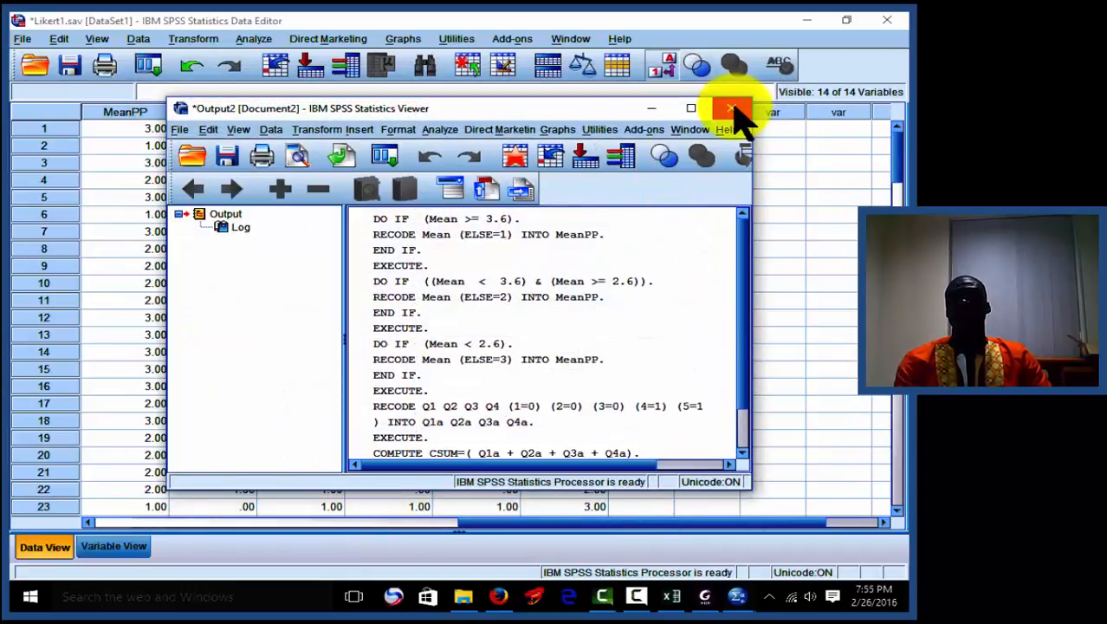
left_click(735, 108)
left_click(464, 324)
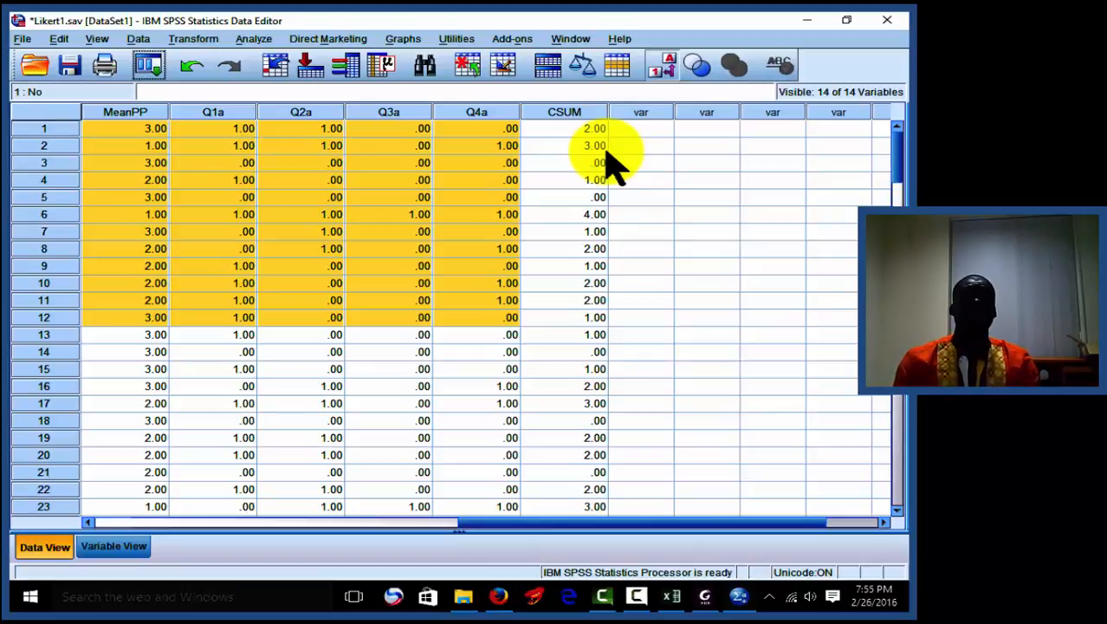
- Check the first CSUM value and consult the performance grading criteria table in the article open in Foxit PhantomPDF
left_click(568, 129)
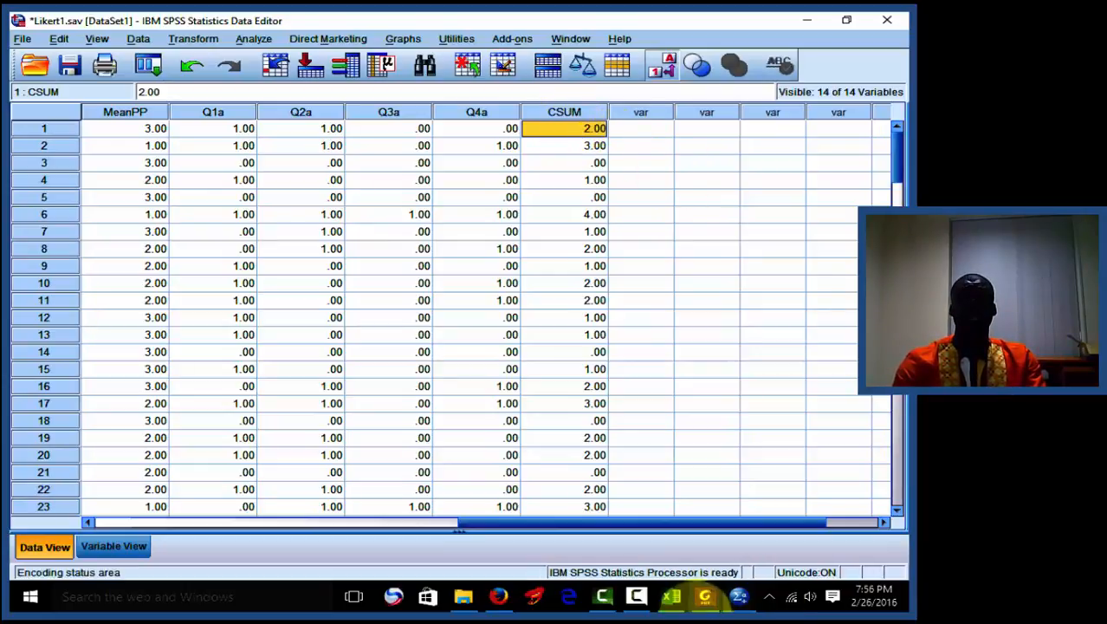
left_click(705, 596)
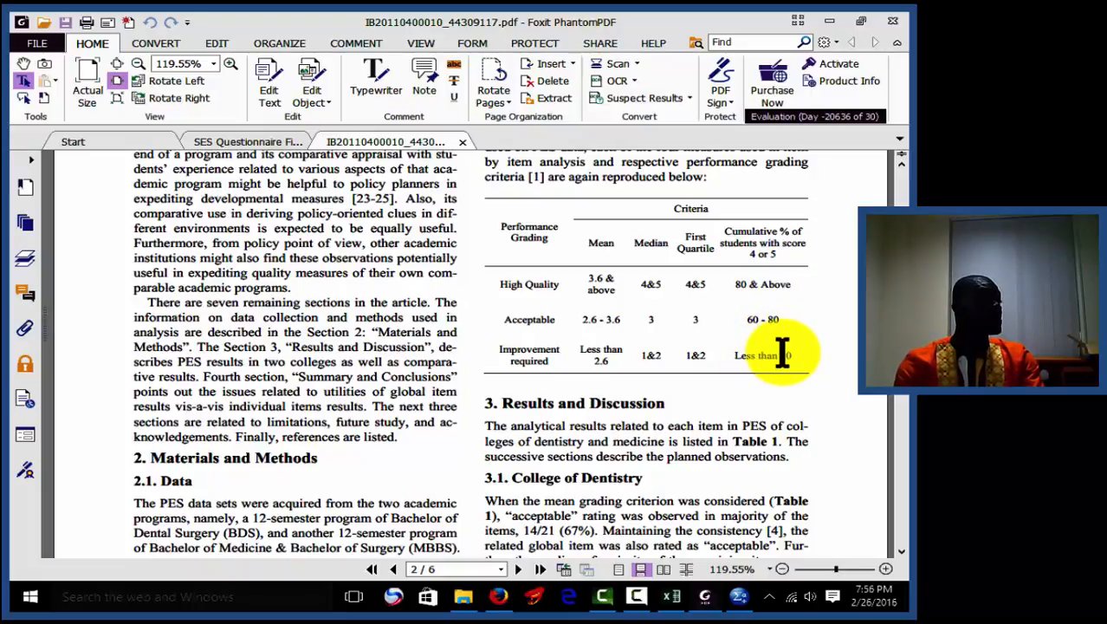
left_click(831, 23)
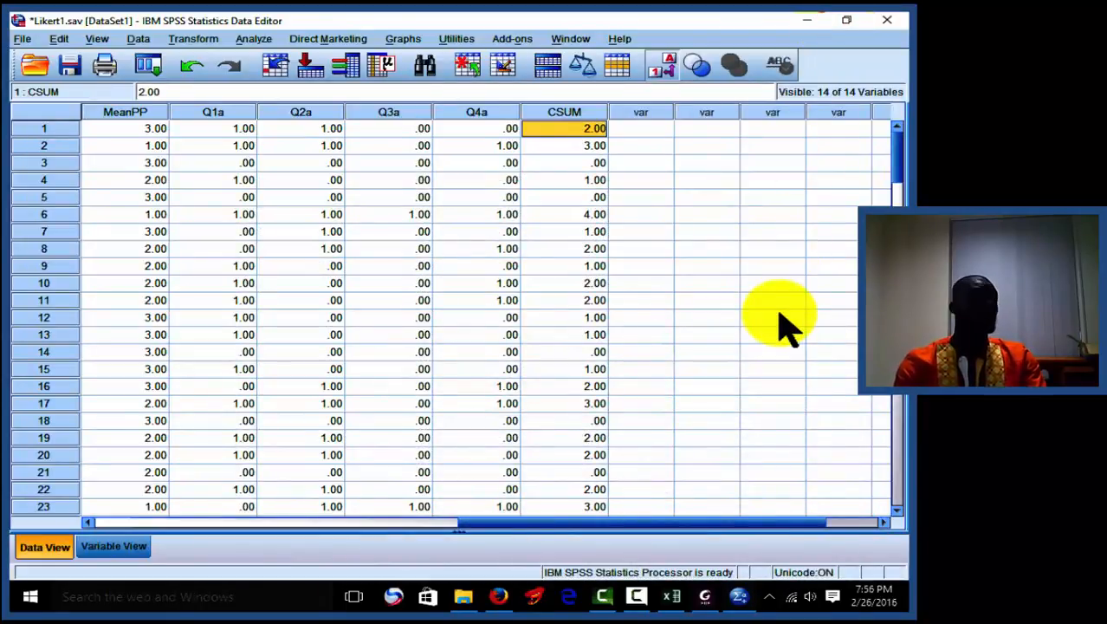
- Start Compute Variable and replace the existing numeric expression with CSUM / 4 * 100
left_click(192, 38)
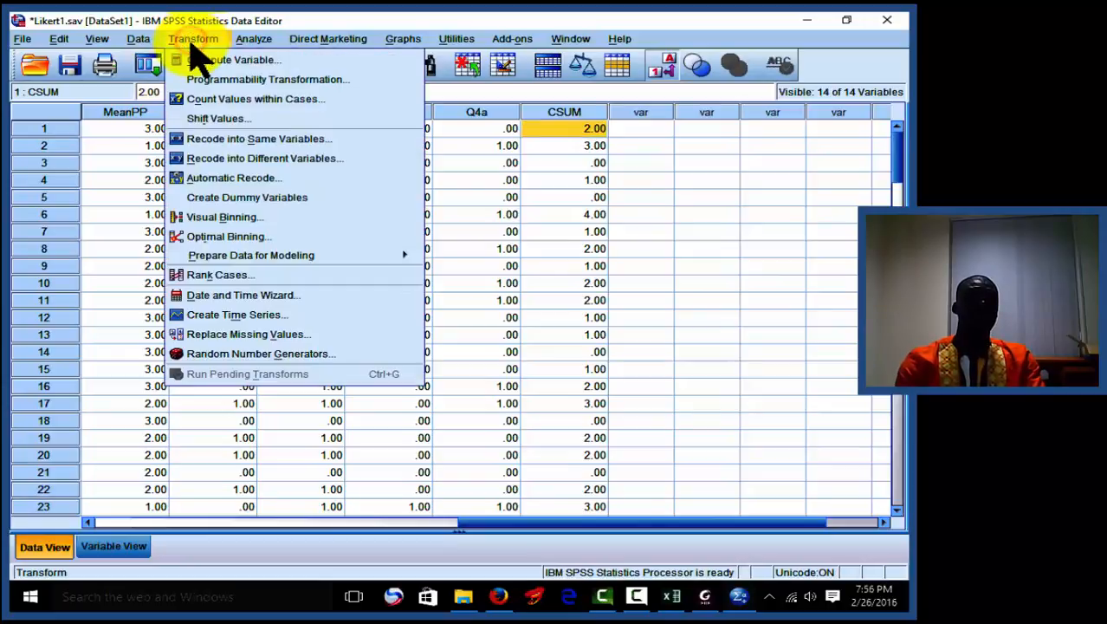
left_click(201, 59)
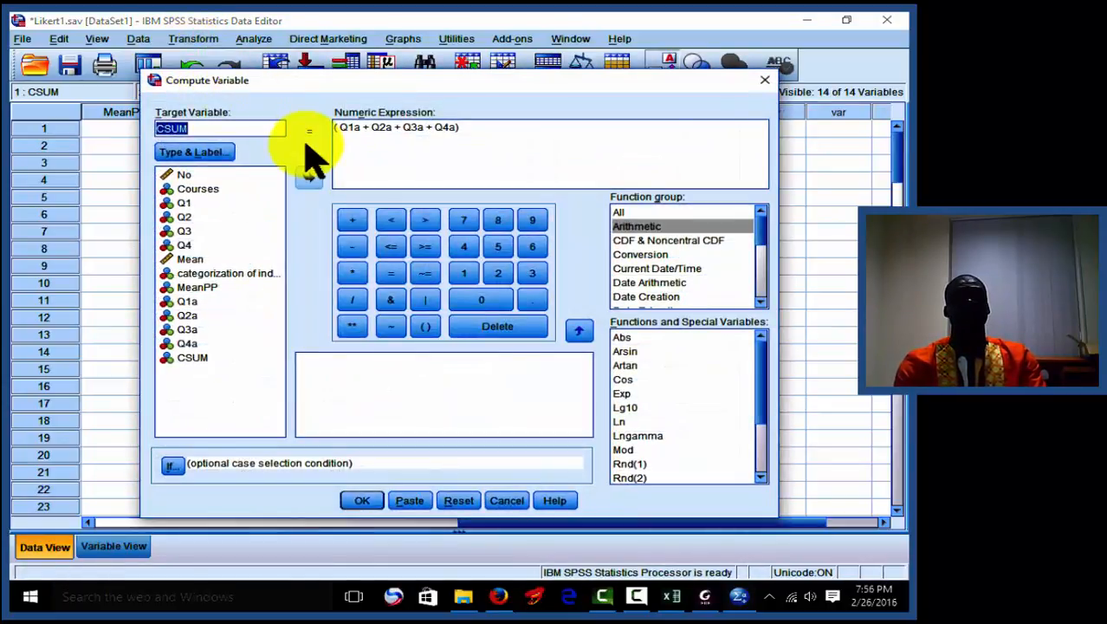
left_click_drag(474, 128, 272, 104)
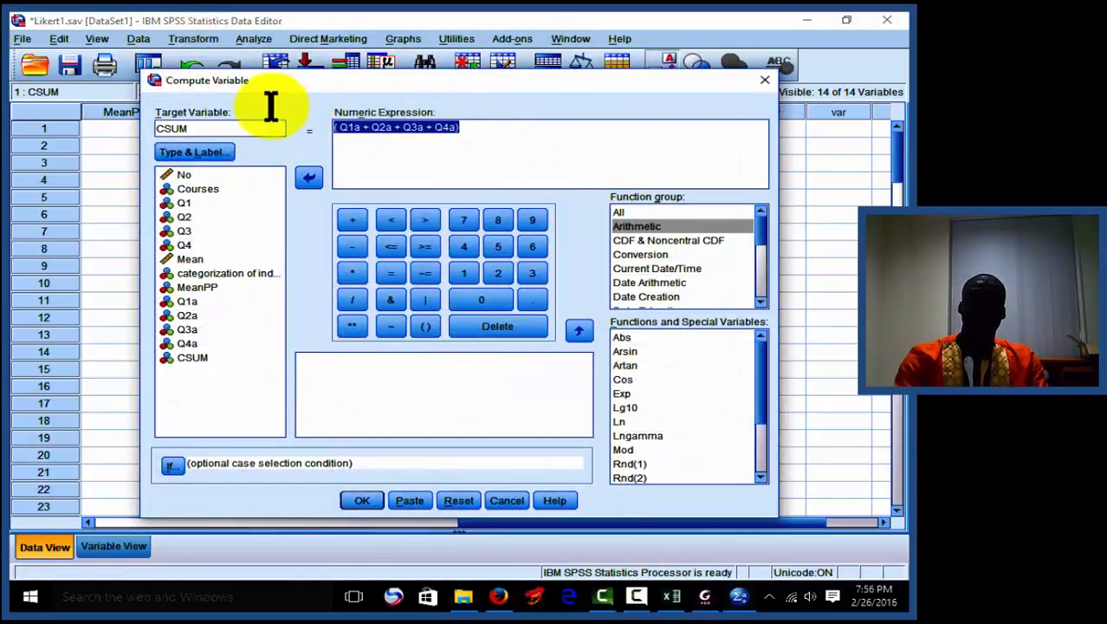
key("Delete")
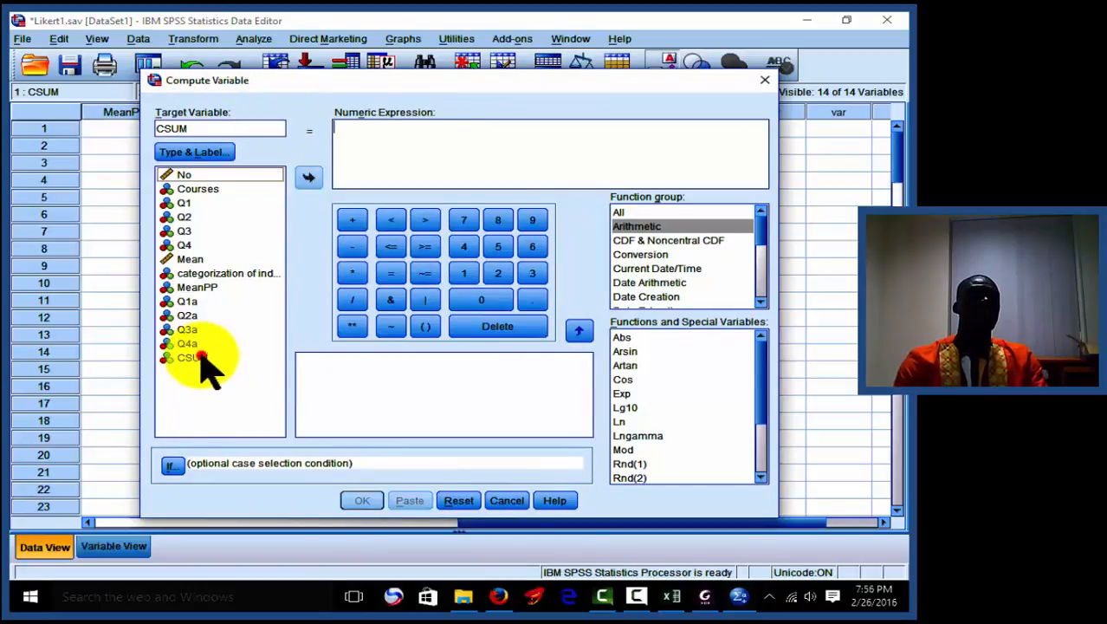
left_click(201, 358)
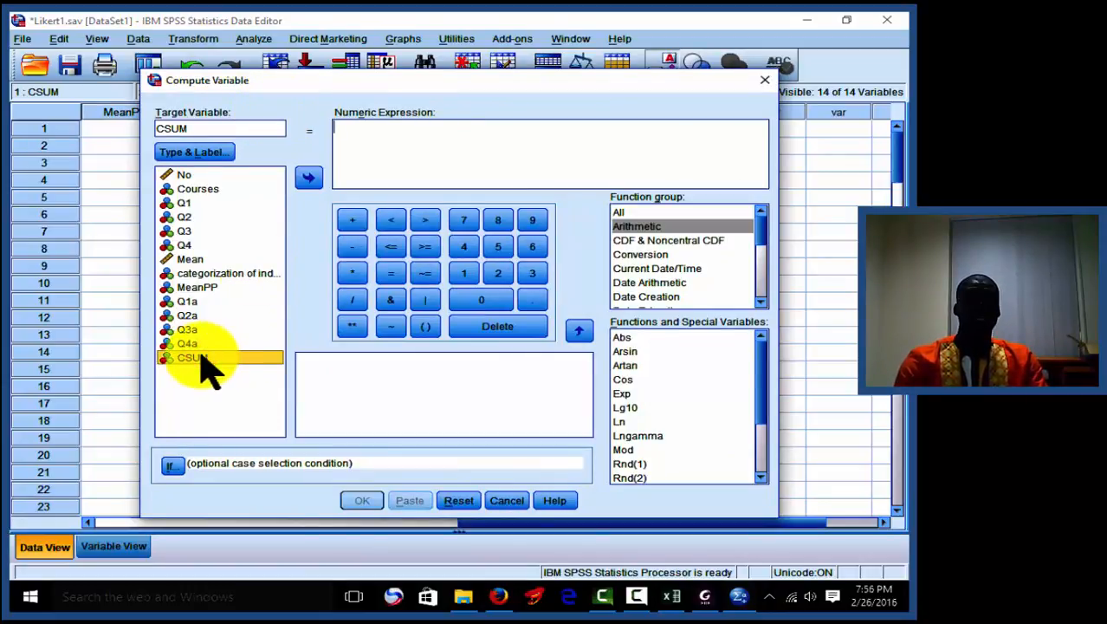
left_click(309, 178)
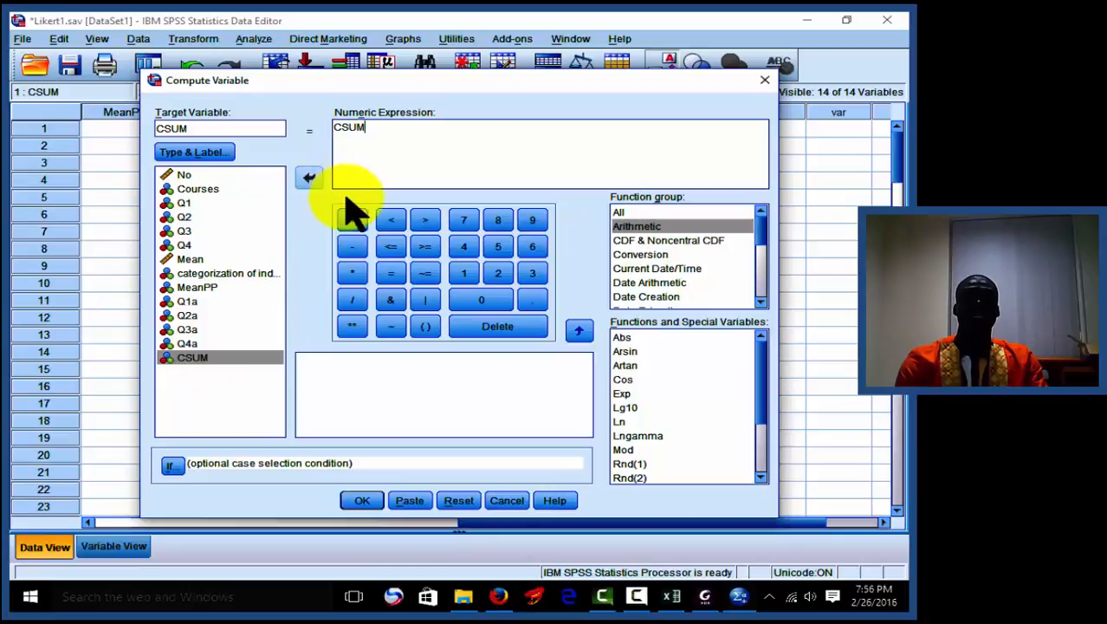
left_click(355, 299)
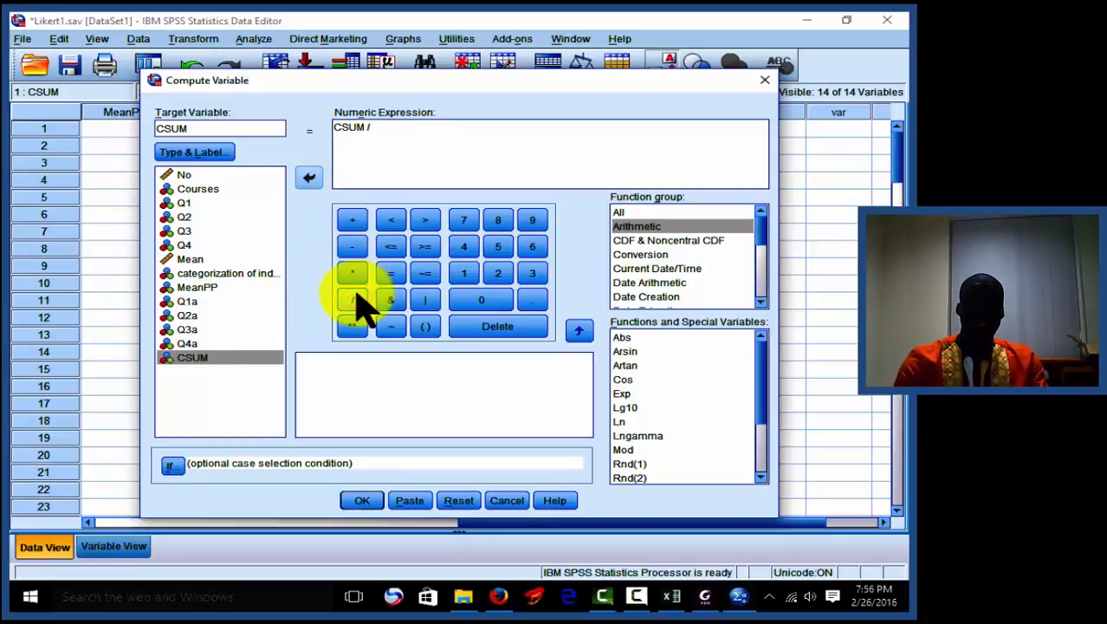
type("4")
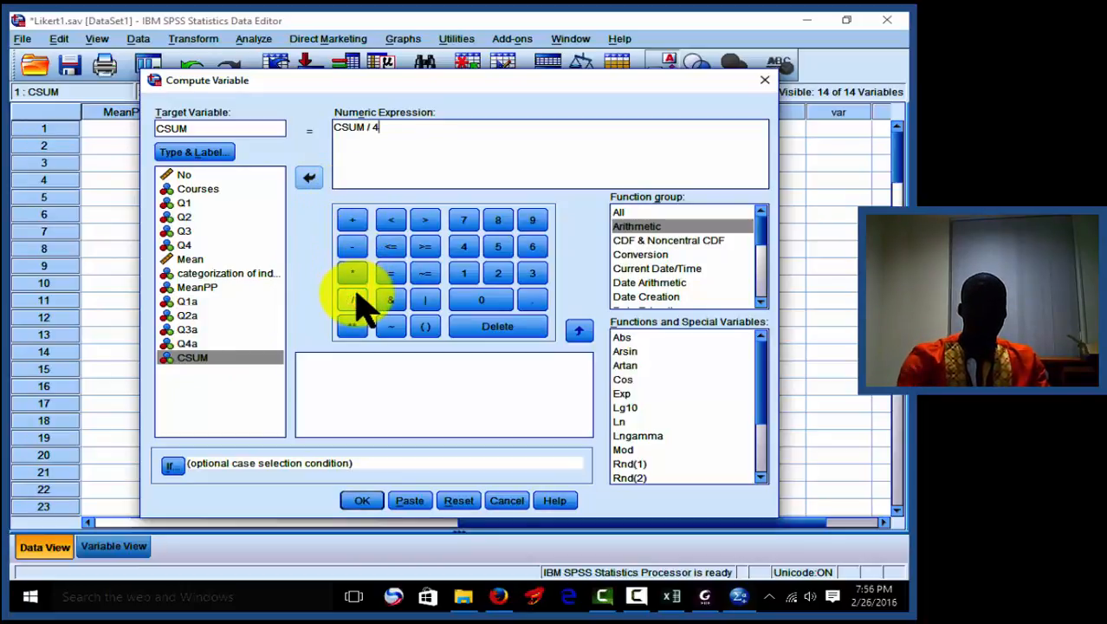
left_click(351, 274)
type("100")
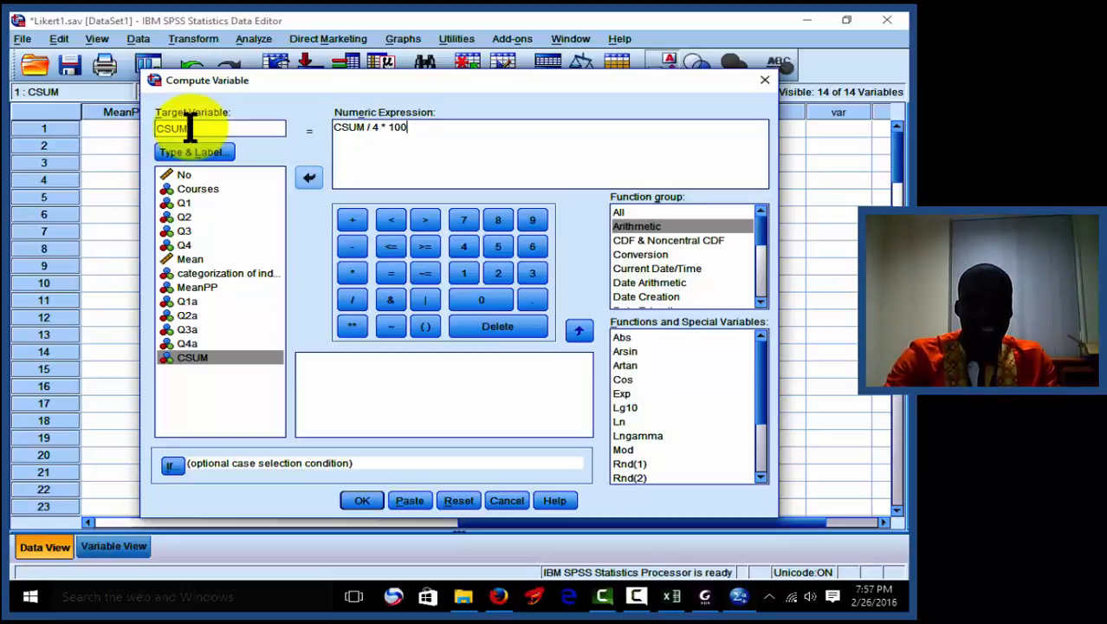
- Name the target variable CPer, run the computation and minimise the output viewer
key("BackSpace")
key("BackSpace")
key("BackSpace")
type("P")
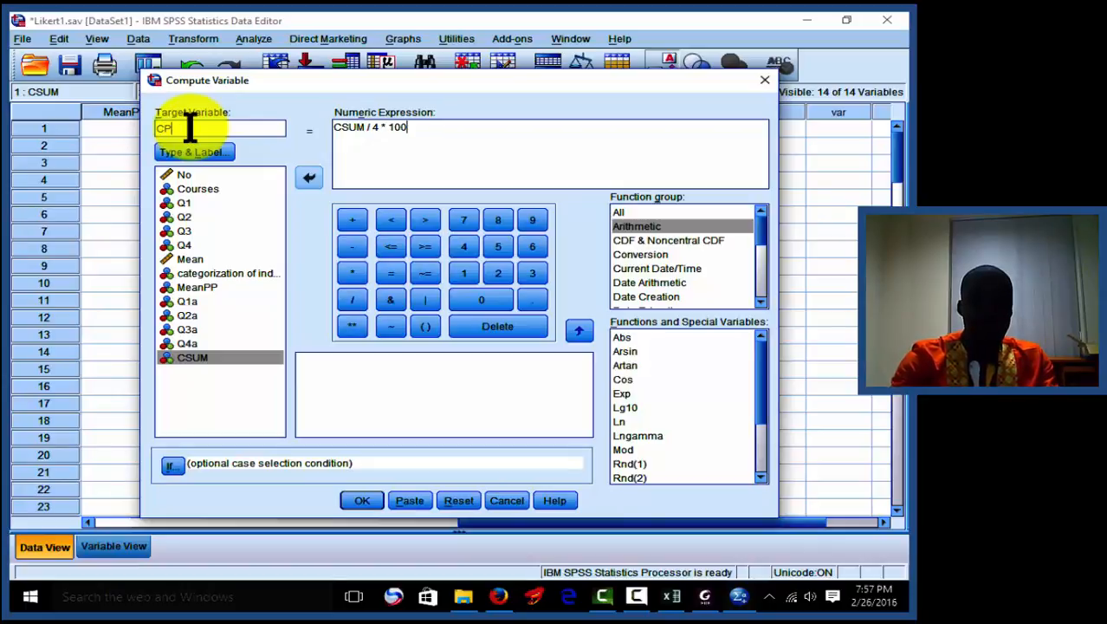
type("er")
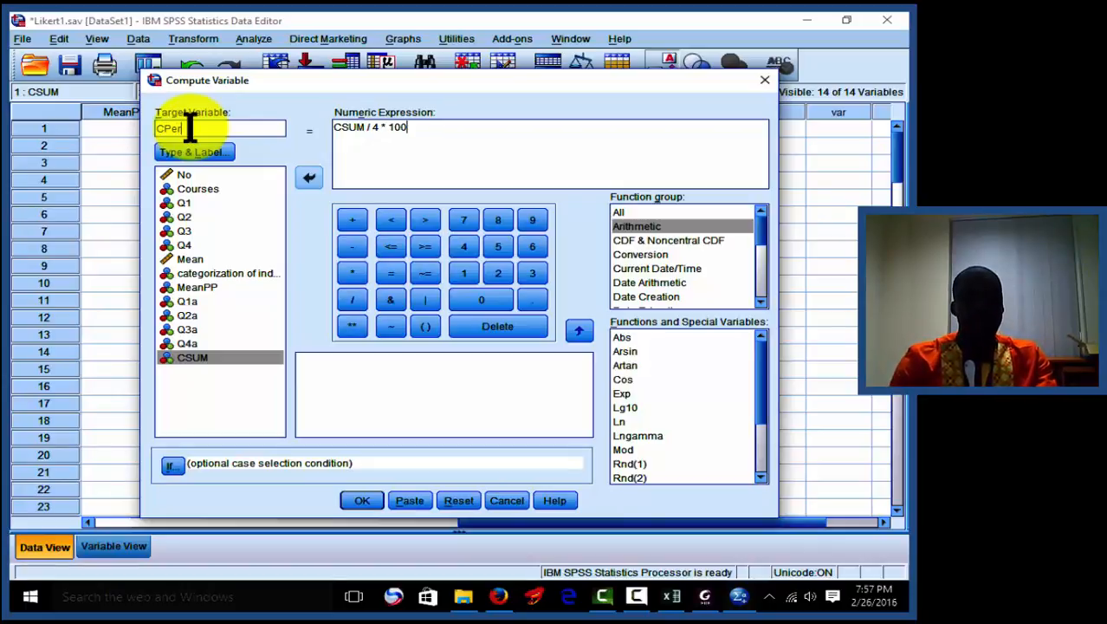
left_click(364, 507)
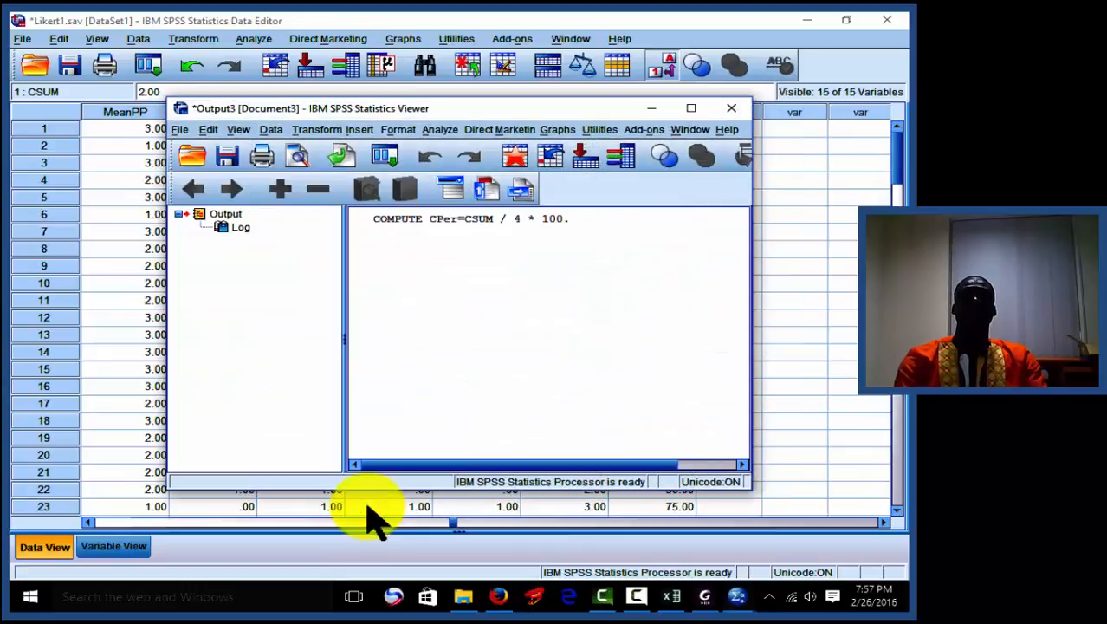
left_click(654, 108)
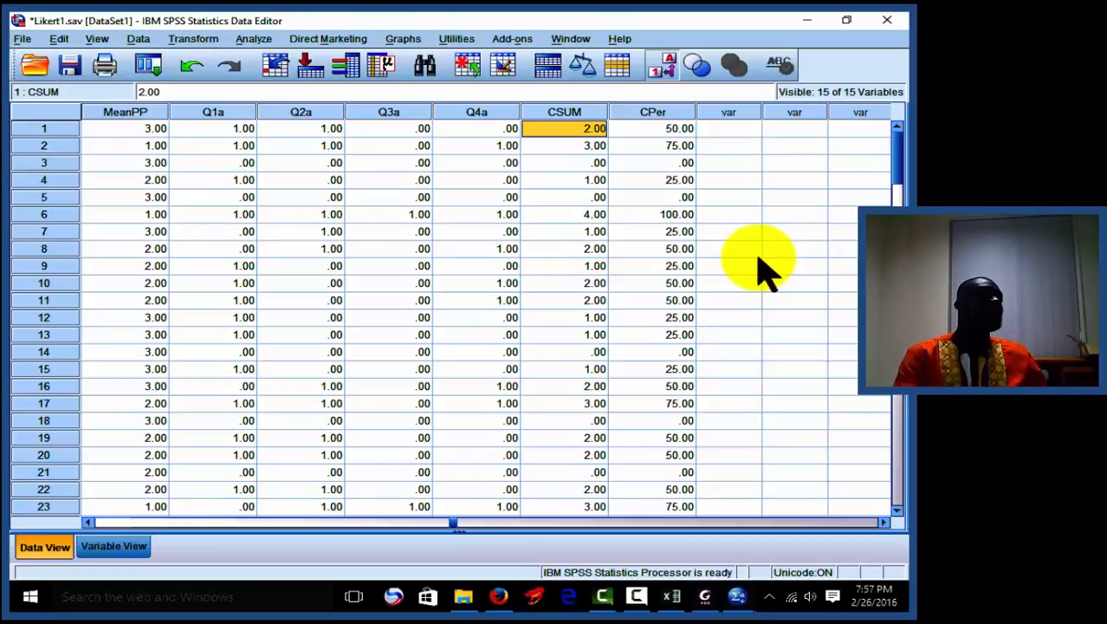
- Start Recode into Different Variables, reset its previous settings and add CPer as the input variable
left_click(669, 110)
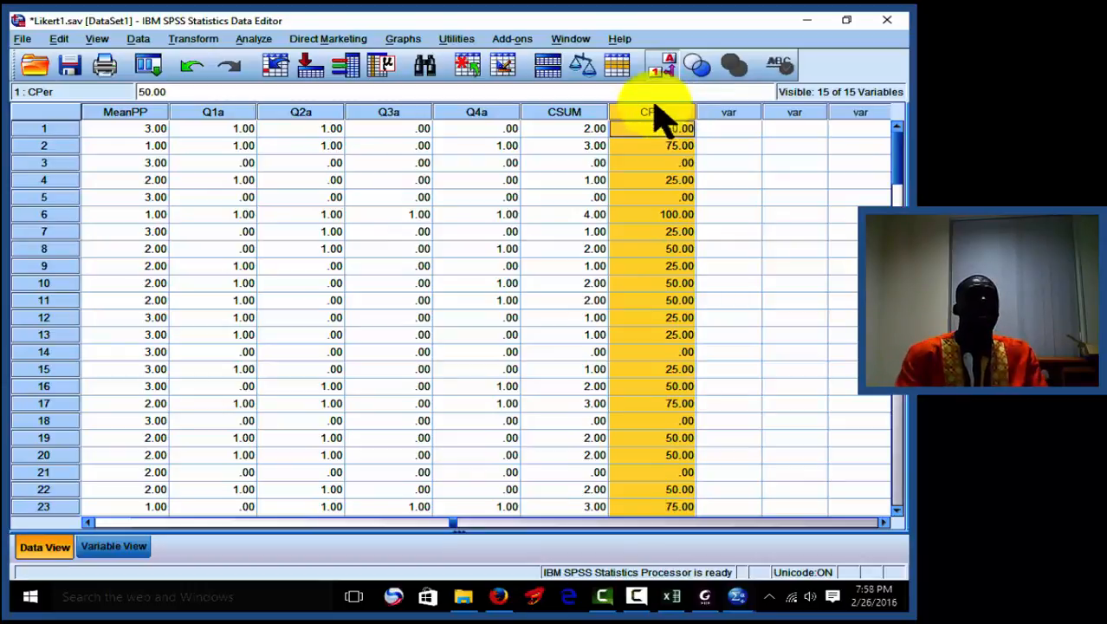
left_click(187, 39)
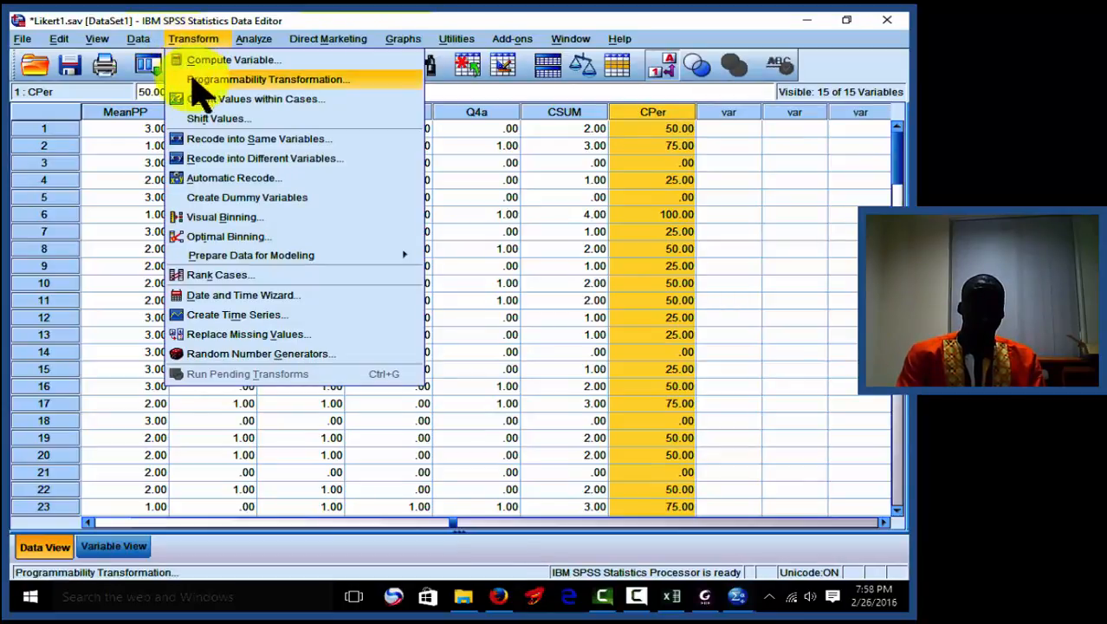
left_click(242, 161)
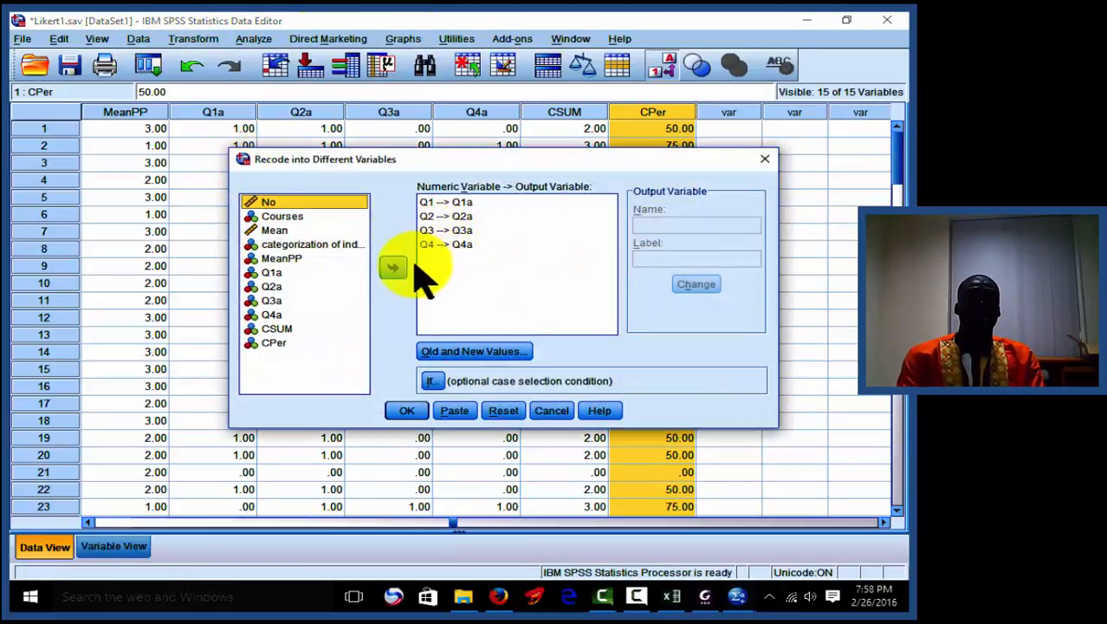
left_click(504, 411)
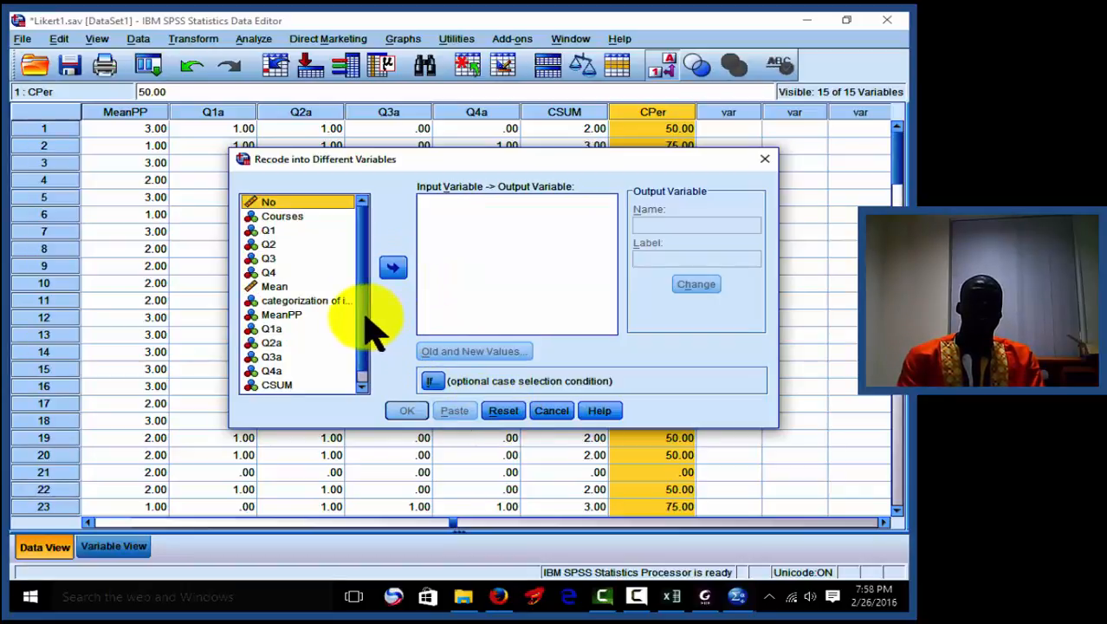
left_click_drag(365, 317, 370, 368)
left_click(275, 387)
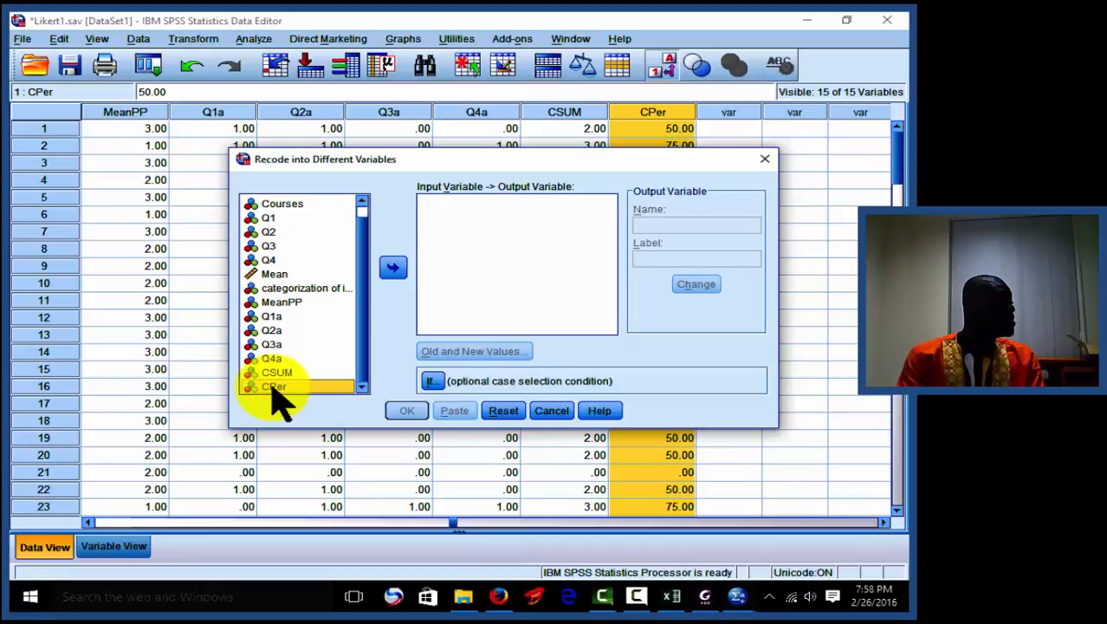
left_click(392, 268)
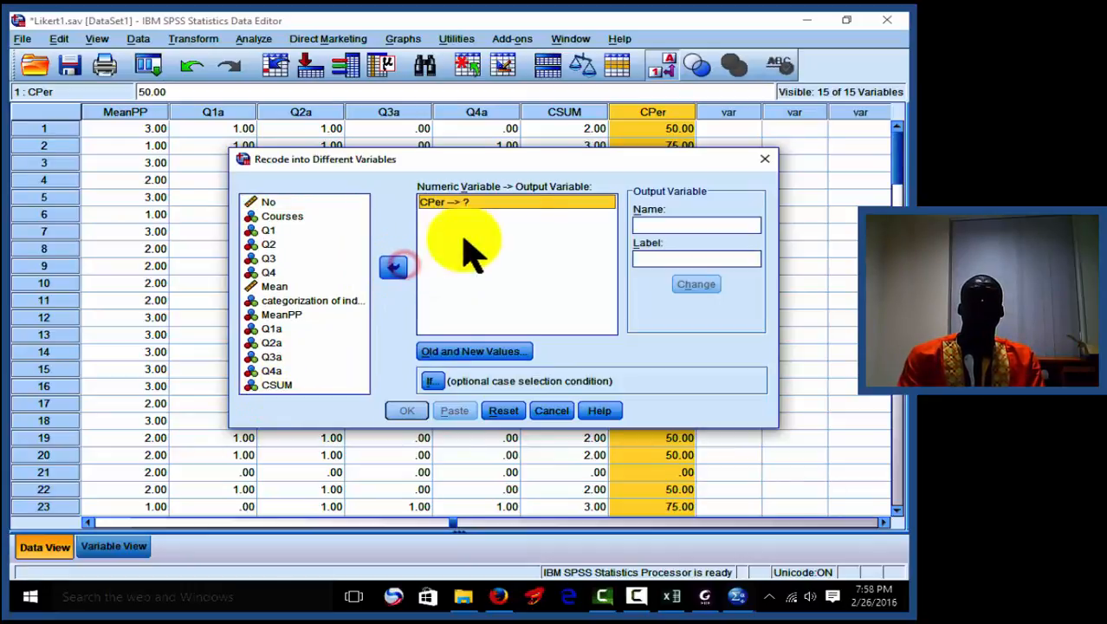
- Name the output variable for CPer as CPP and apply the name
left_click(650, 226)
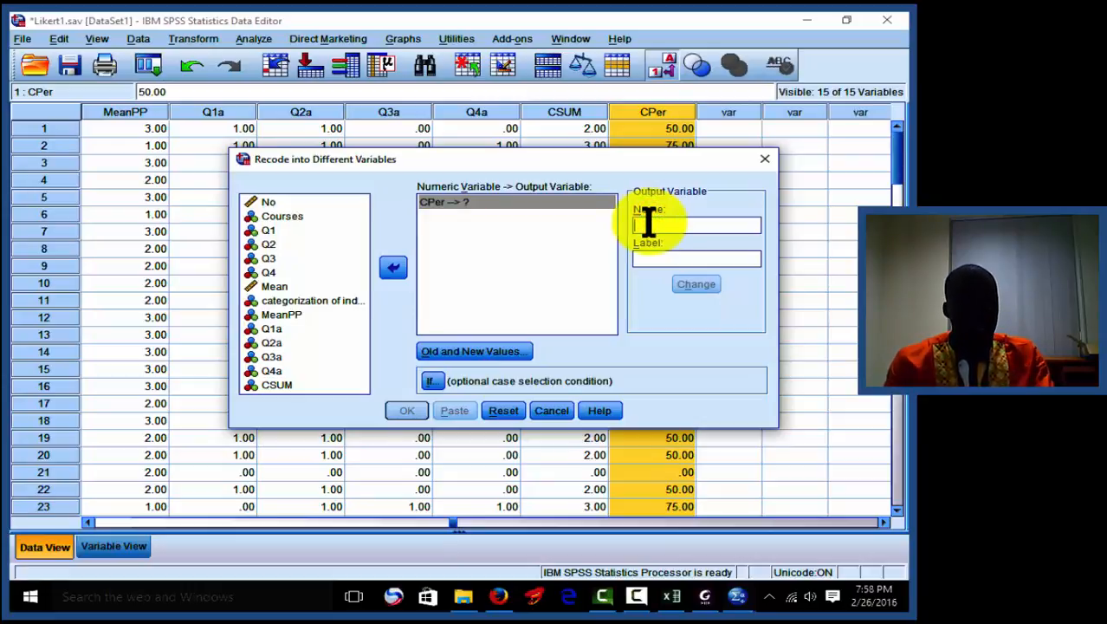
type("CP")
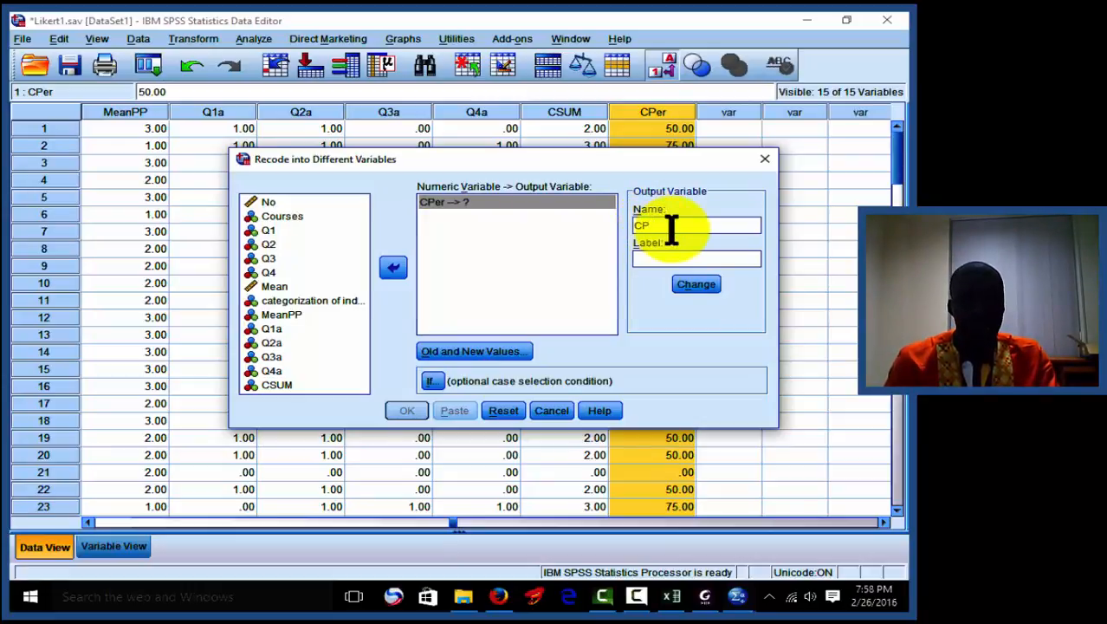
type("C")
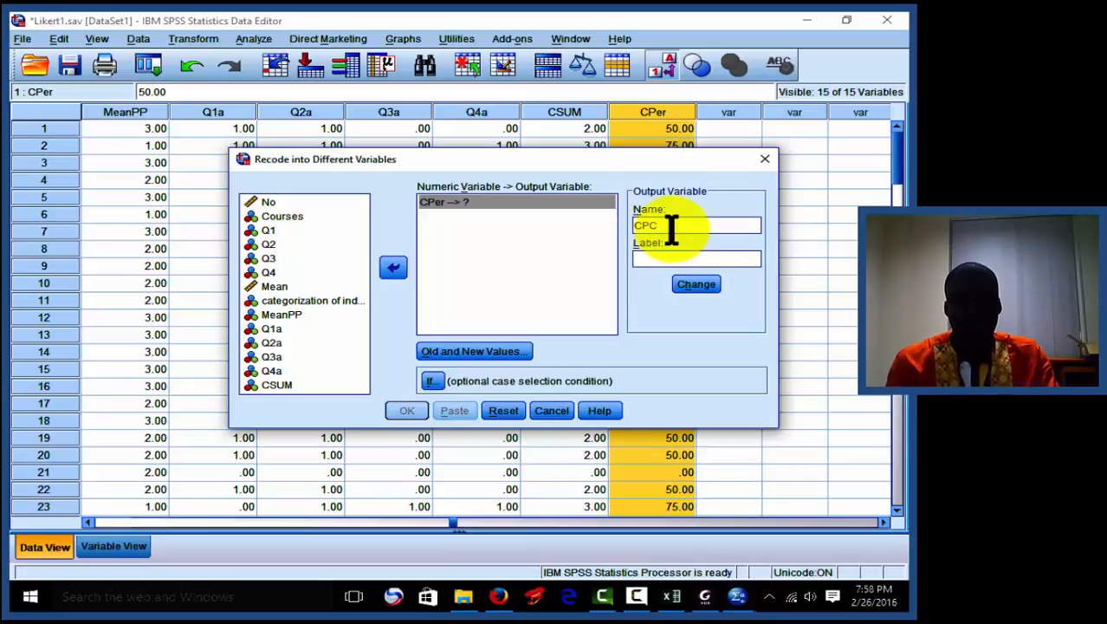
key("BackSpace")
type("P")
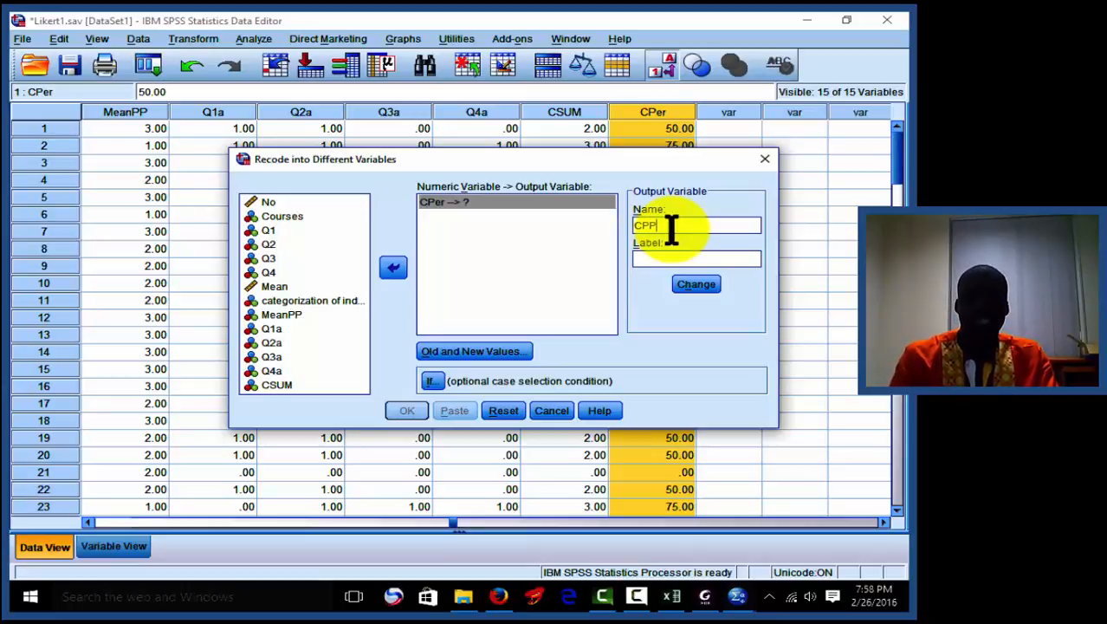
left_click(697, 288)
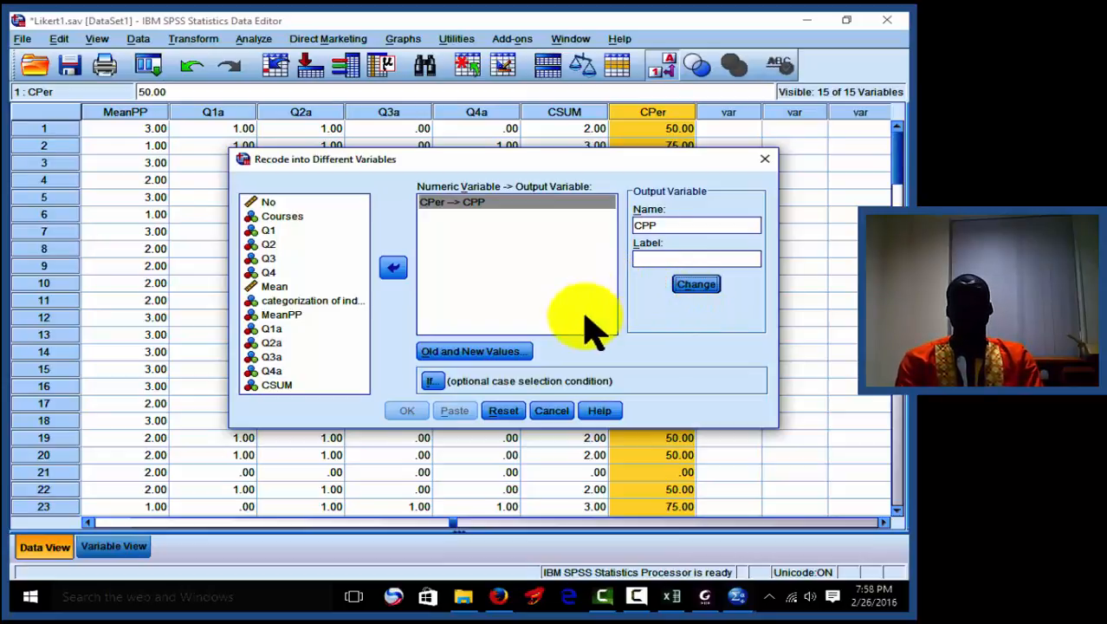
- Open the old and new values of the CPer recode and set the old value range to 80 through 100
left_click(511, 352)
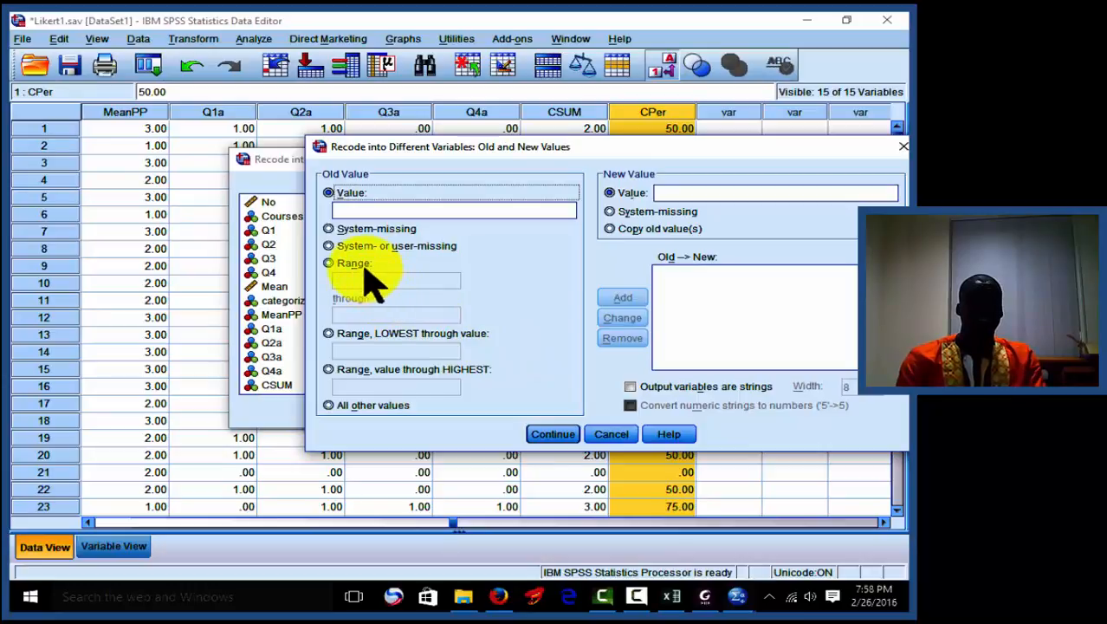
left_click(334, 265)
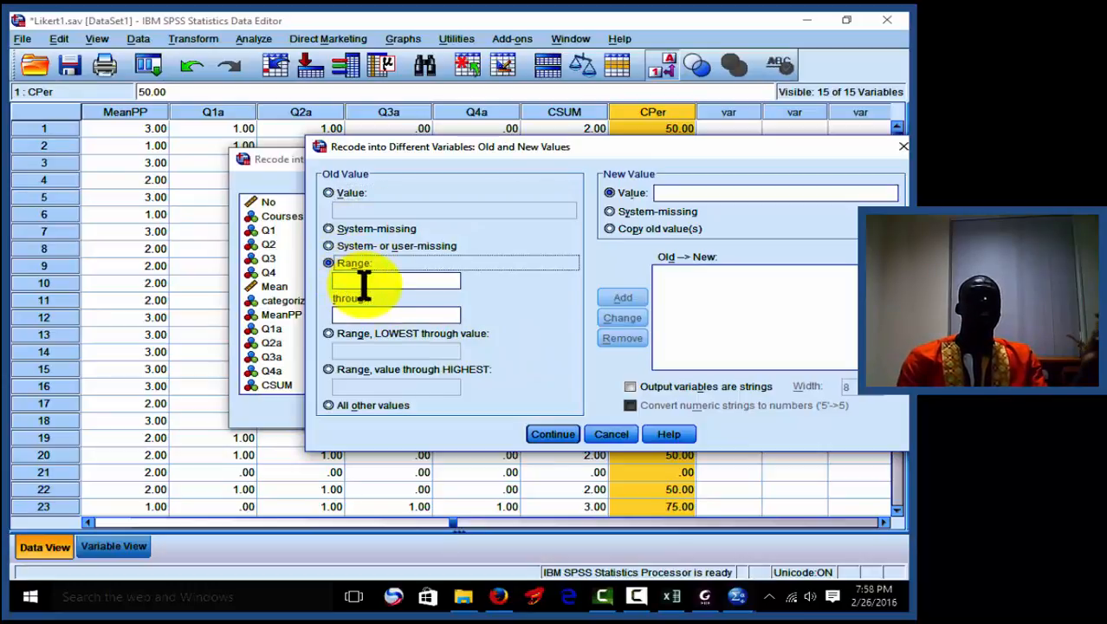
left_click(364, 282)
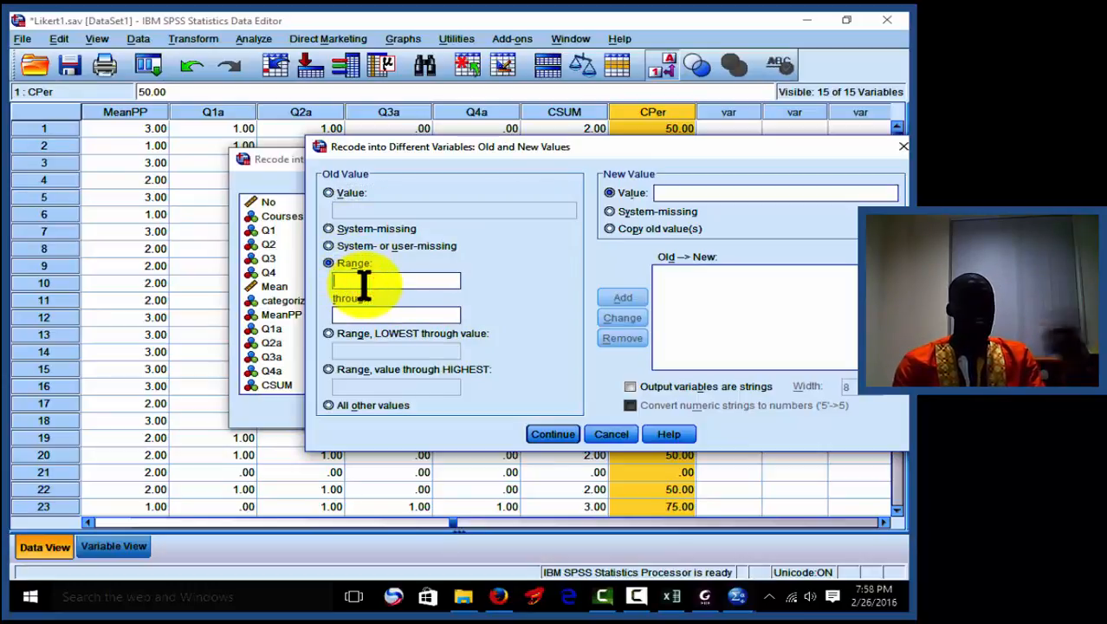
type("80")
left_click(366, 317)
type("100")
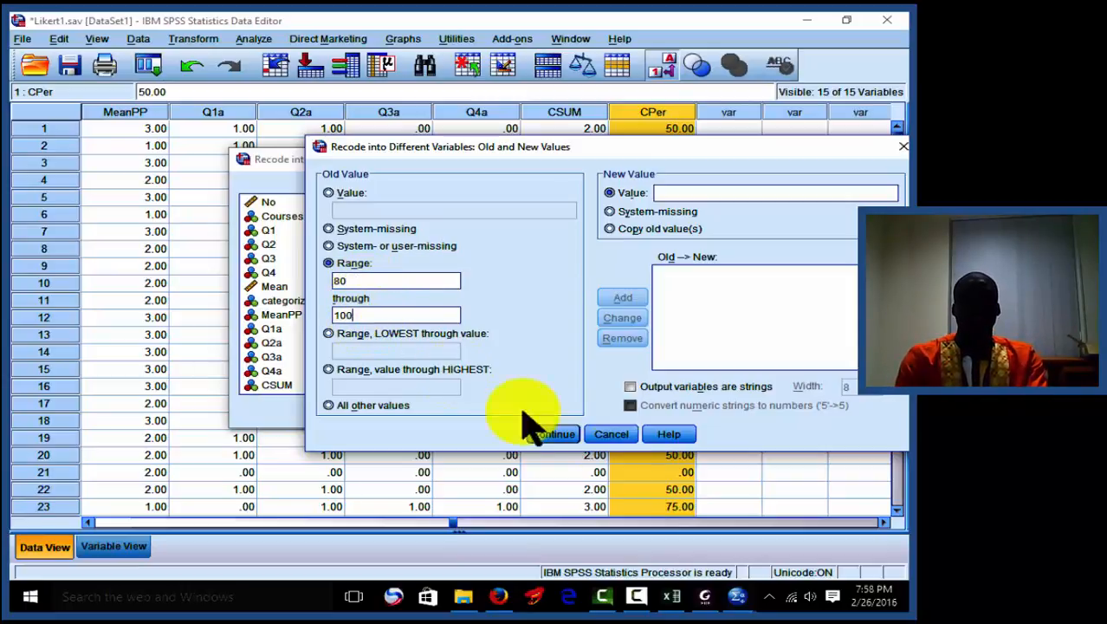
- Check the grading criteria table in Foxit PhantomPDF, return to SPSS and add the 80 through 100 range with new value 1
left_click(705, 589)
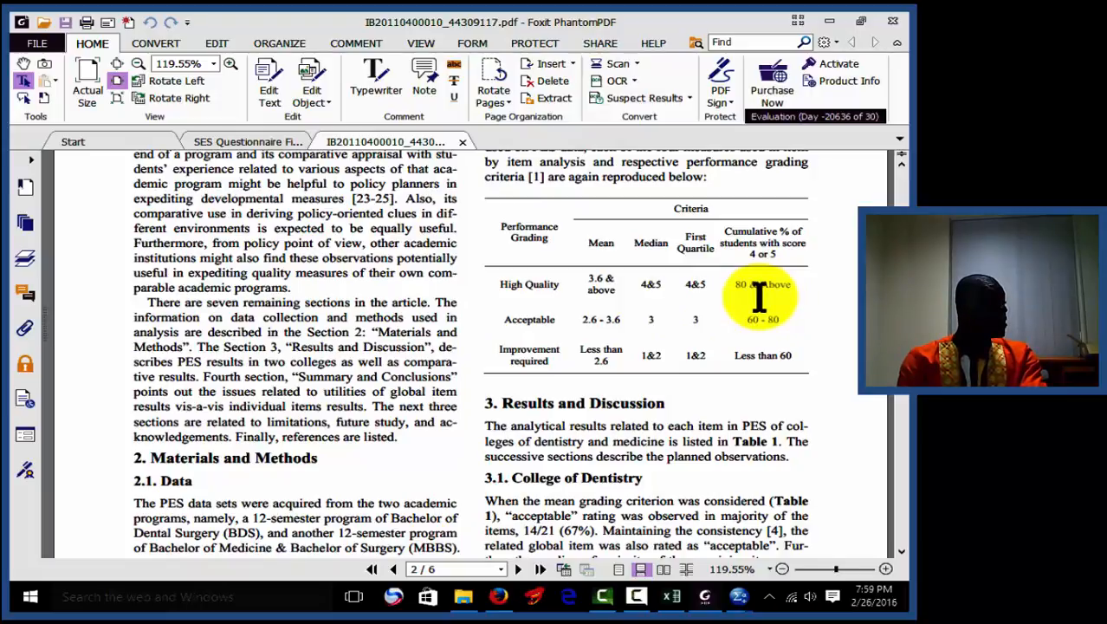
left_click(837, 20)
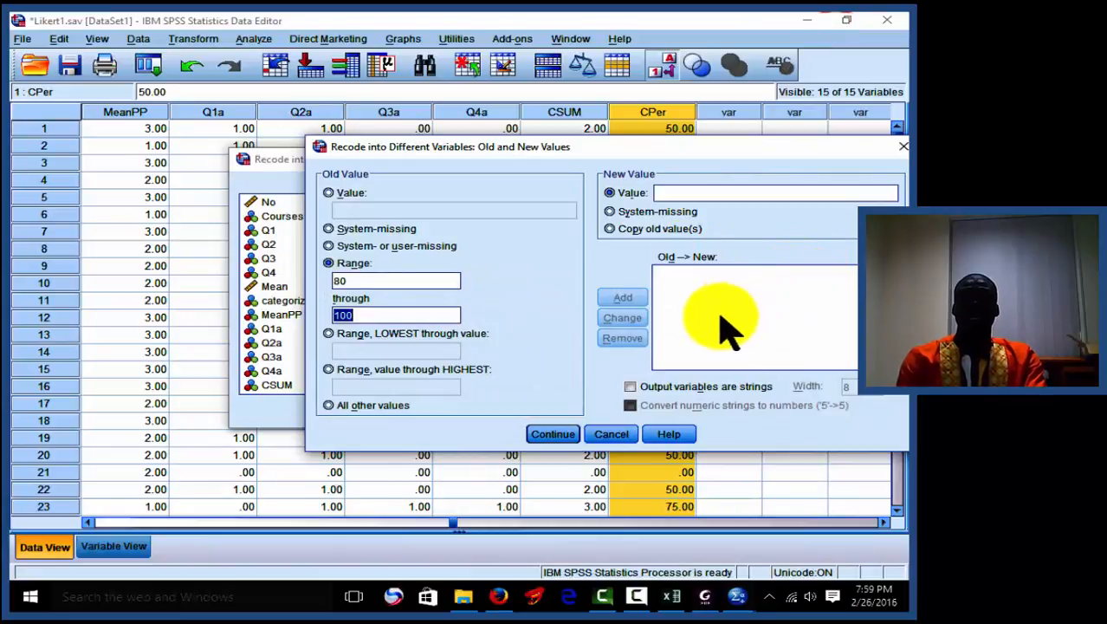
left_click(672, 191)
type("1")
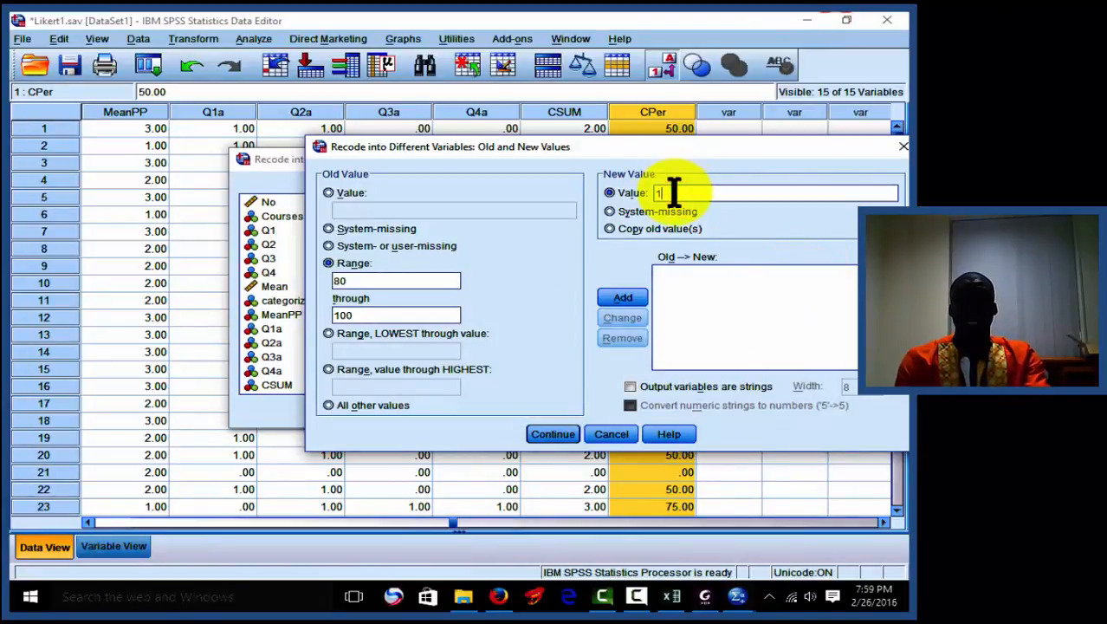
left_click(626, 299)
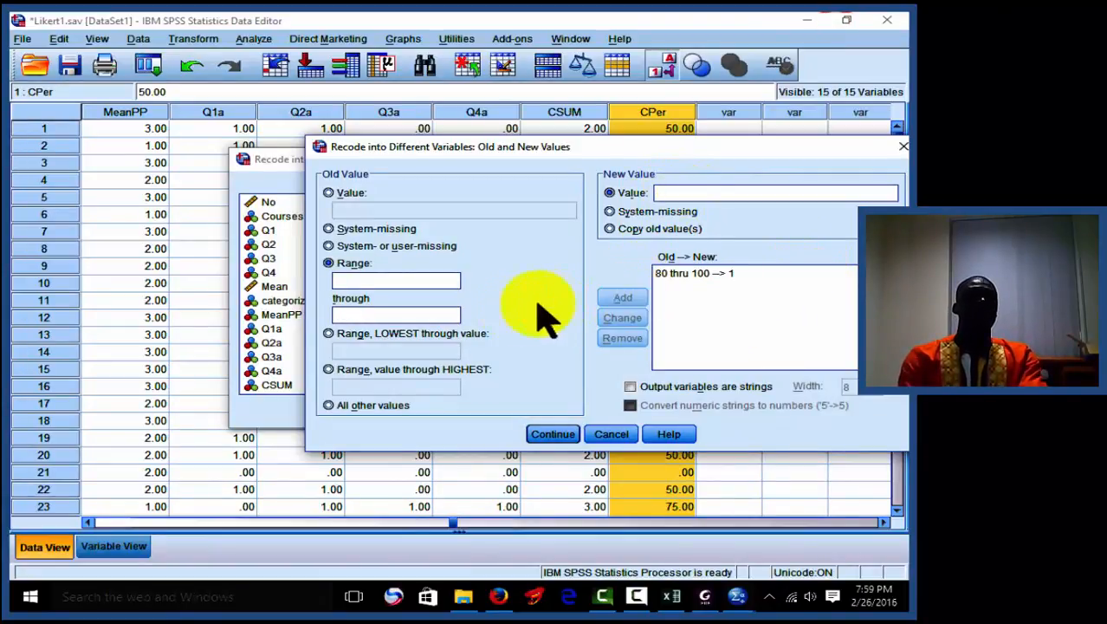
- Add the old value range 60 through 79 with new value 2 to the CPer recode
left_click(396, 315)
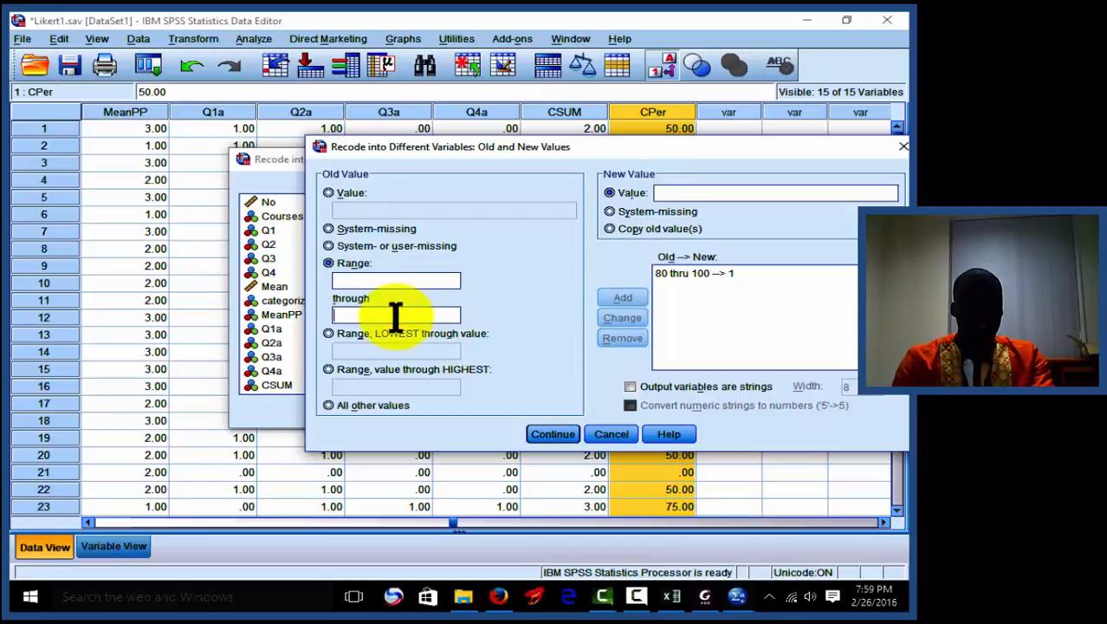
left_click(378, 280)
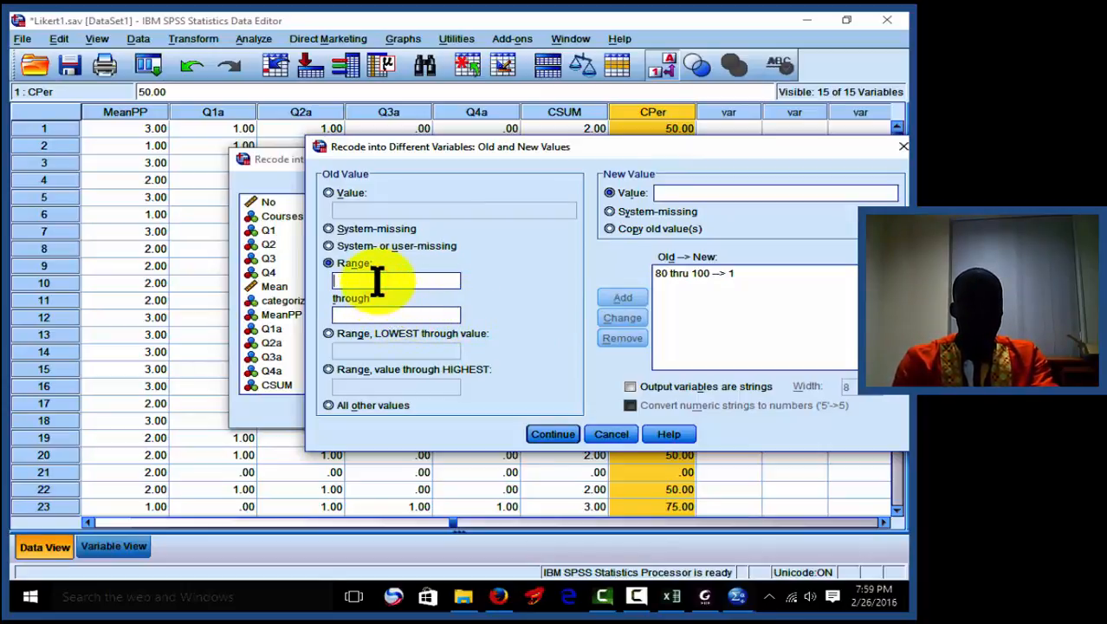
type("6")
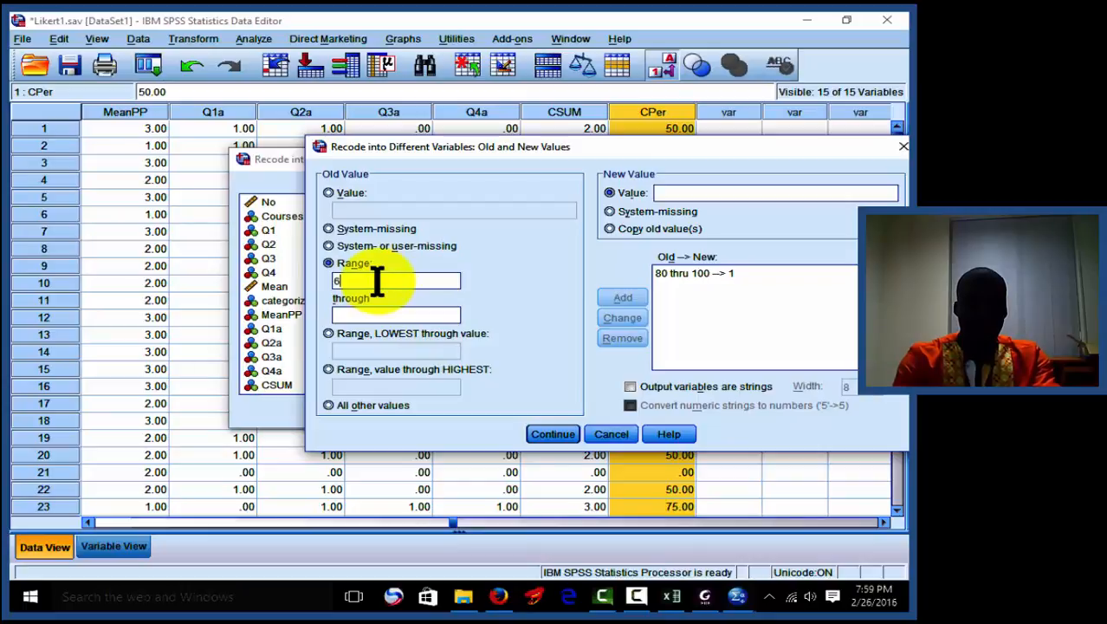
type("0")
left_click(371, 312)
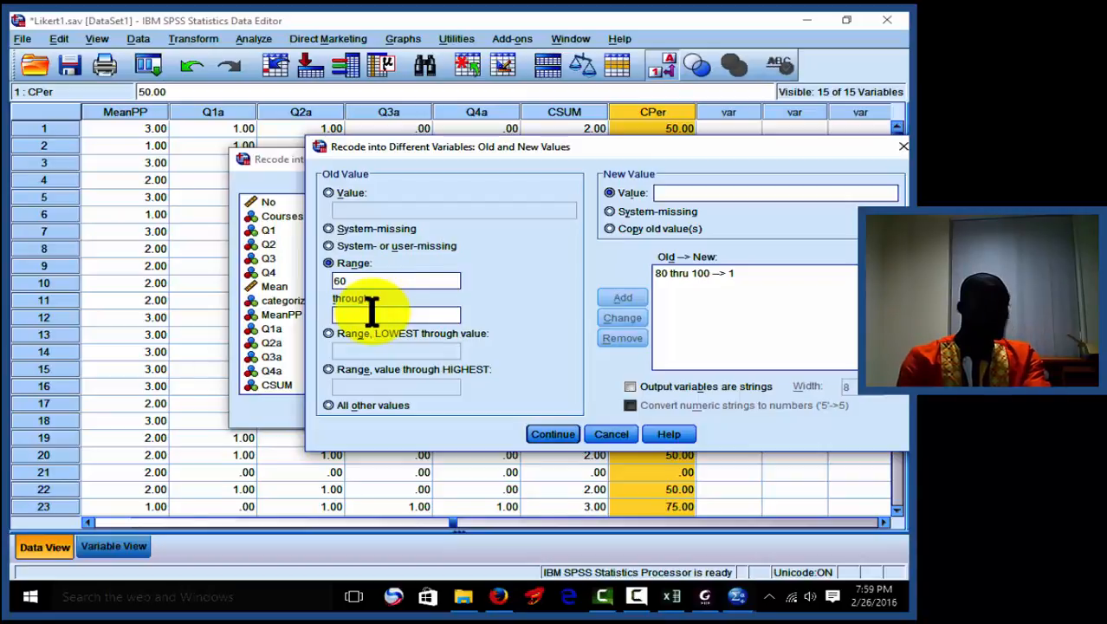
type("7")
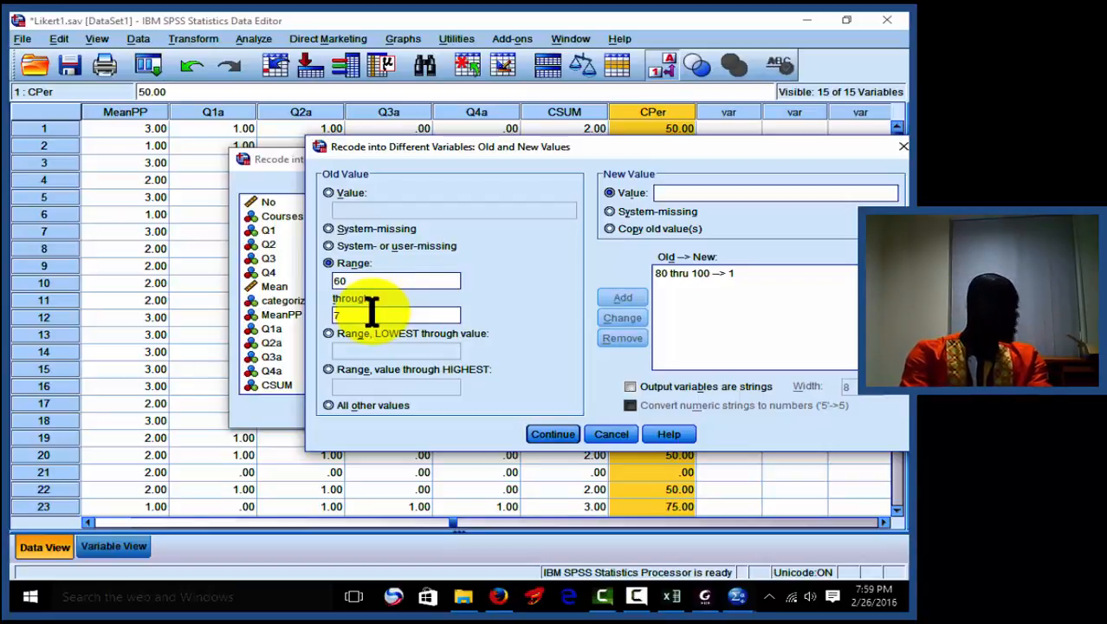
type("9")
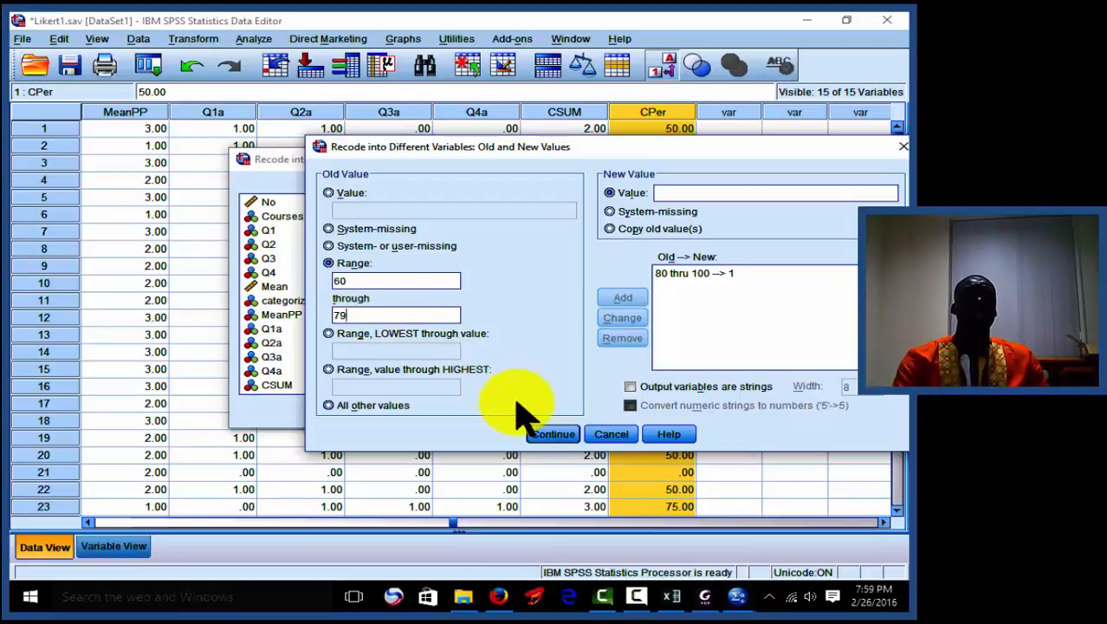
left_click(684, 193)
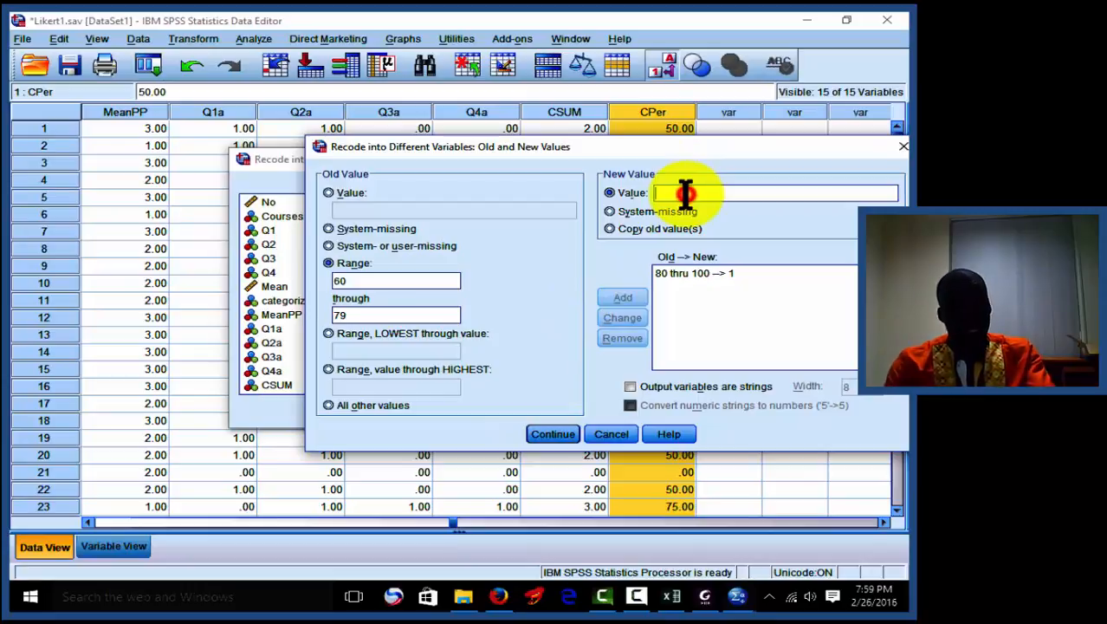
type("2")
left_click(616, 297)
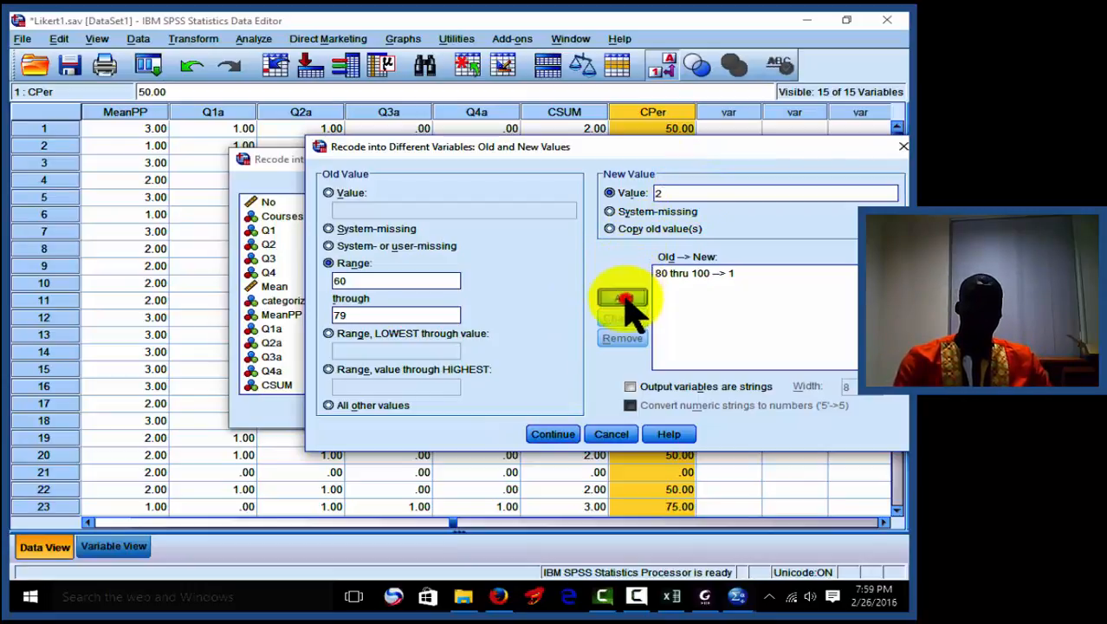
- Add the old value range 0 through 59 with new value 3 to the CPer recode
left_click(401, 279)
type("0")
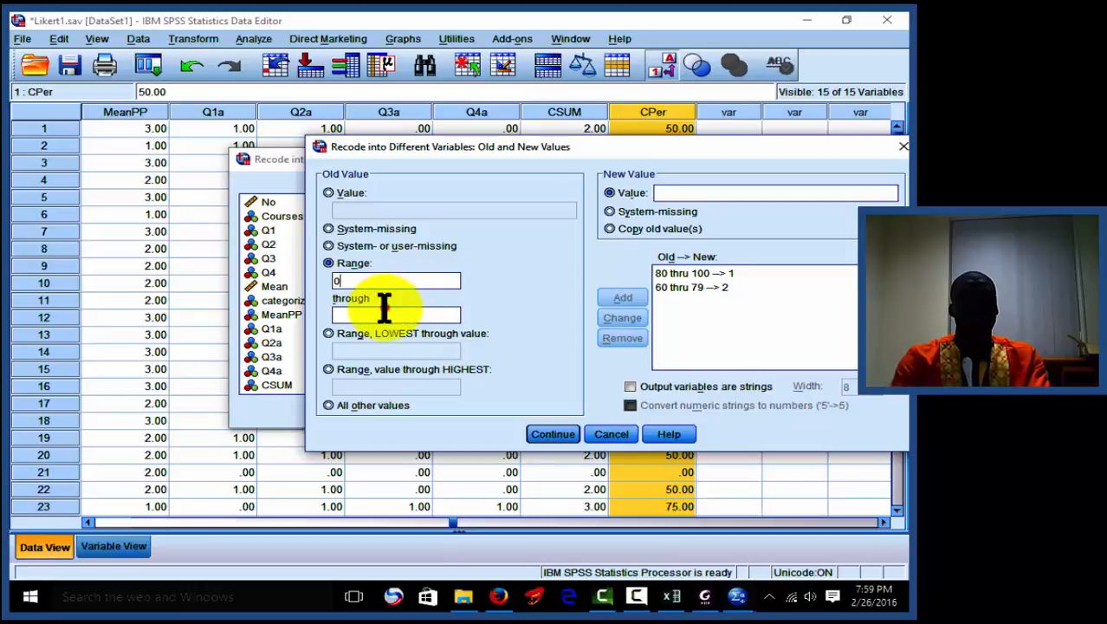
left_click(384, 312)
type("59")
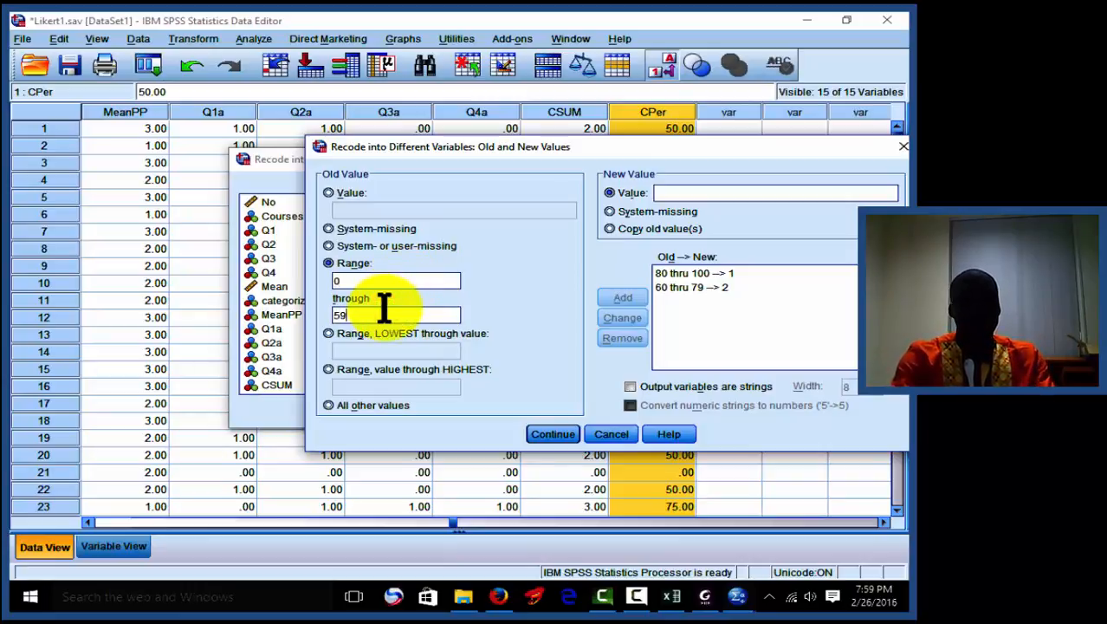
left_click(692, 192)
type("3")
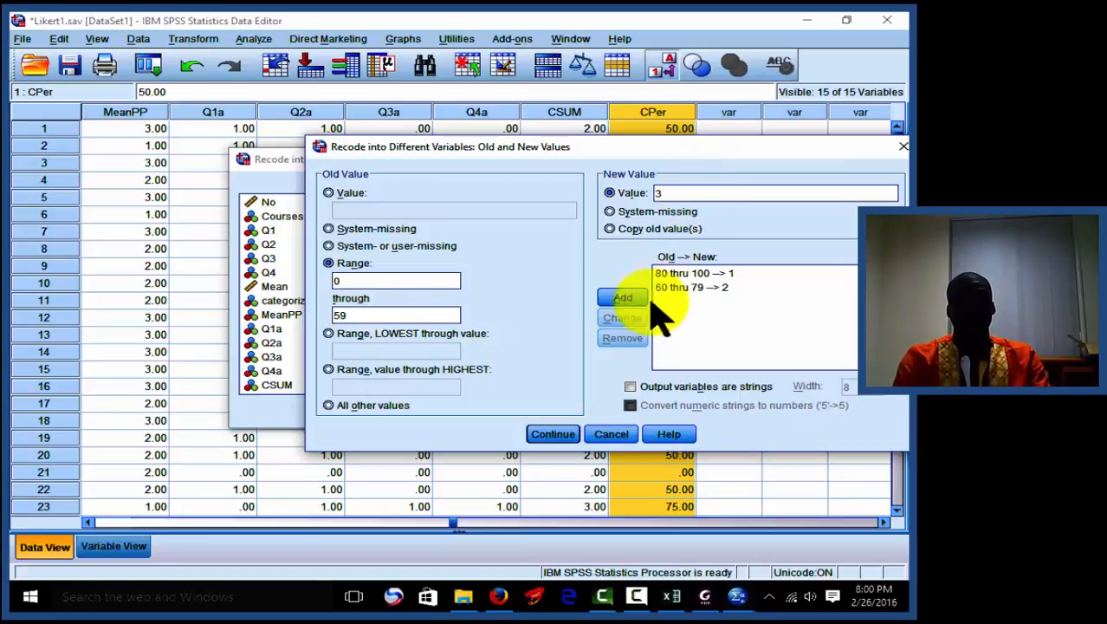
left_click(555, 434)
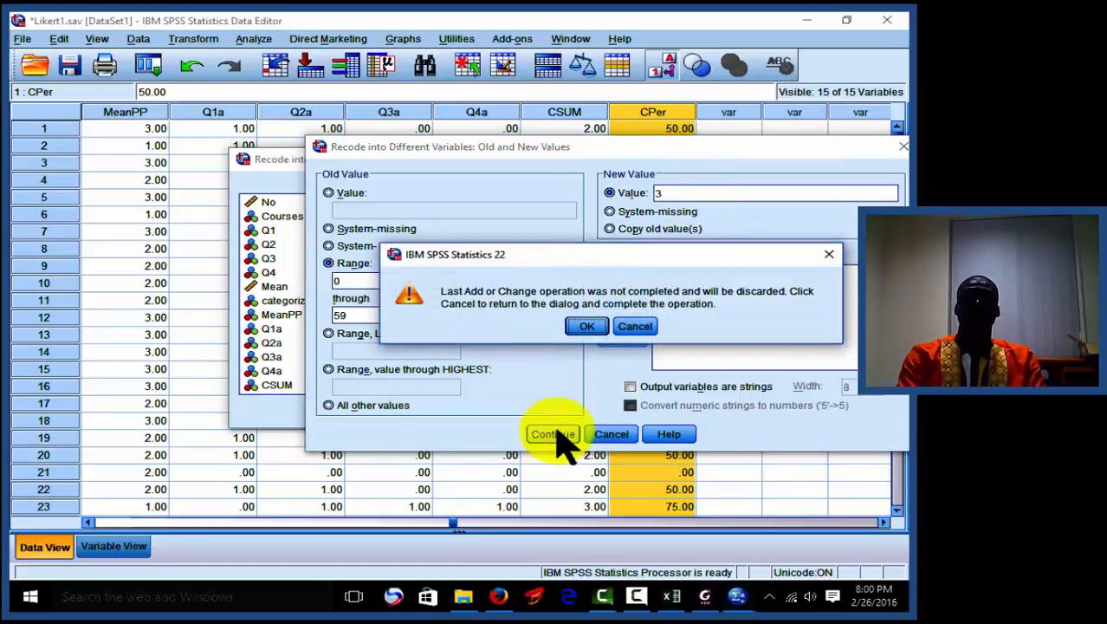
left_click(641, 327)
left_click(624, 304)
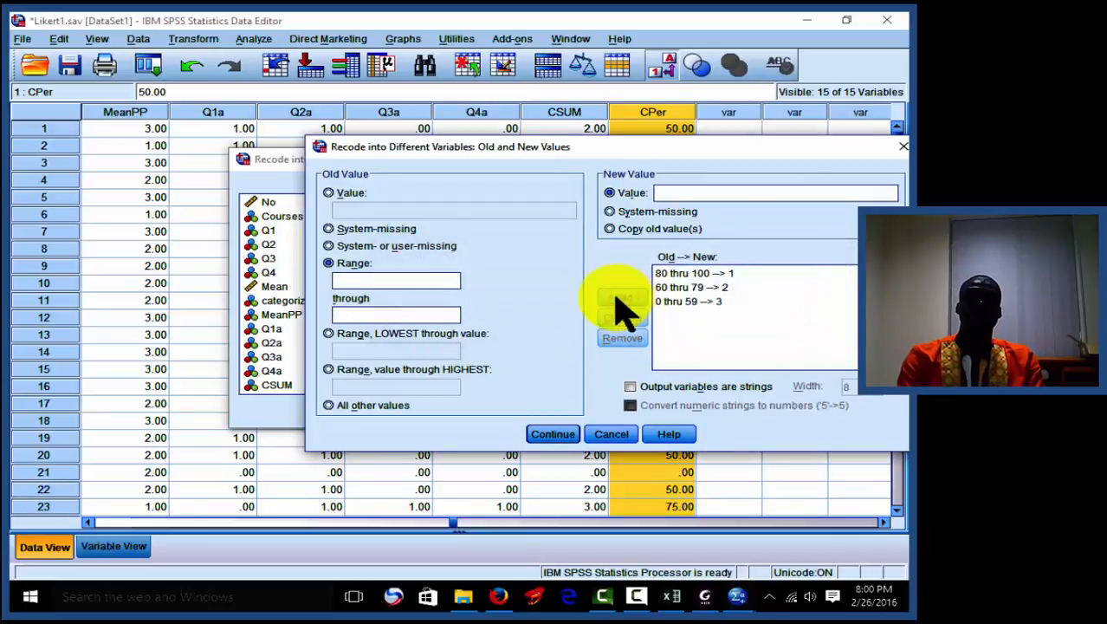
- Run the recode of CPer into CPP, close the output window and show the variable definitions
left_click(551, 436)
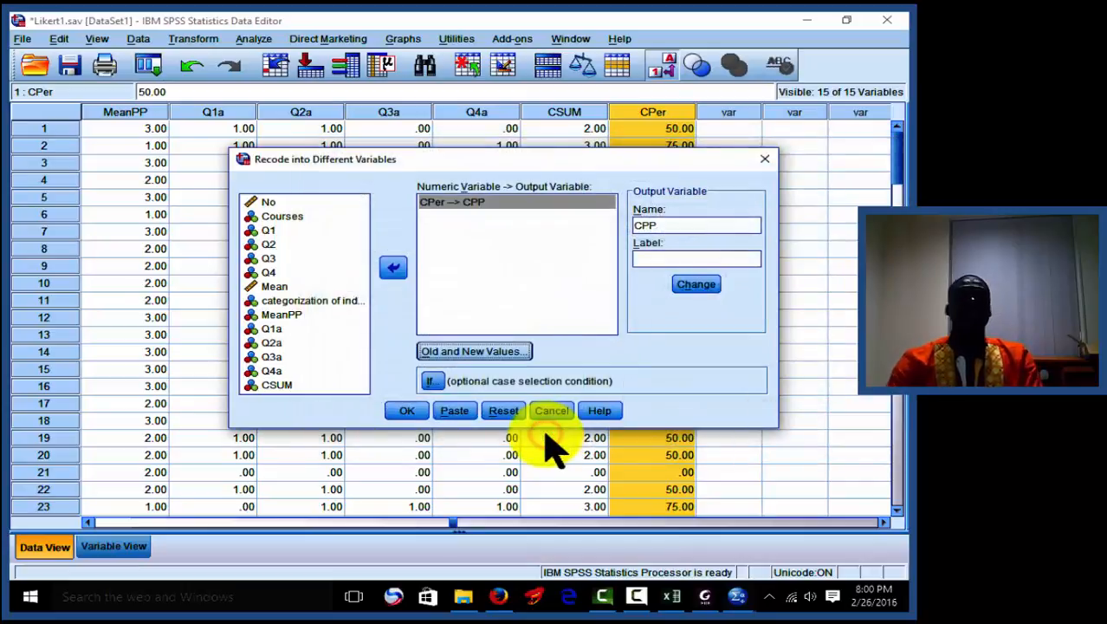
left_click(408, 411)
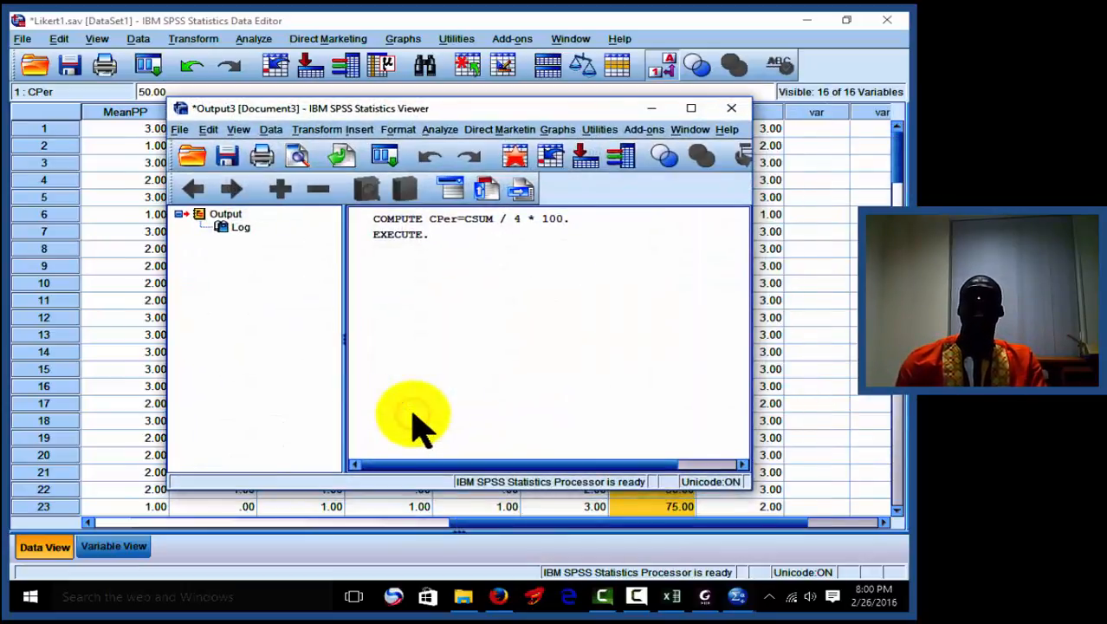
left_click(733, 109)
left_click(464, 324)
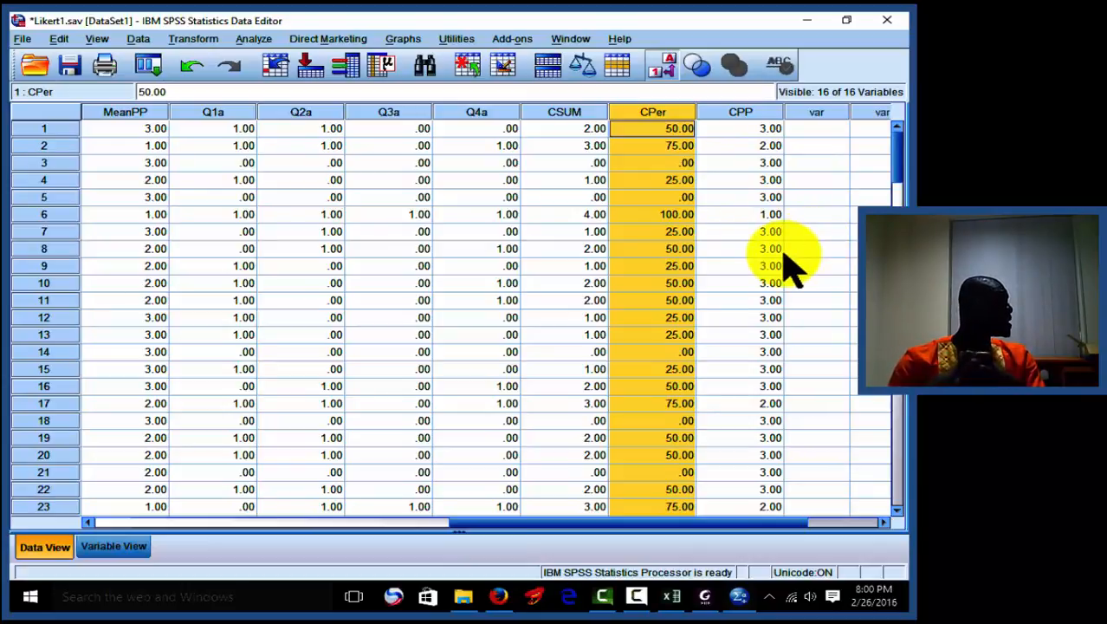
left_click(130, 546)
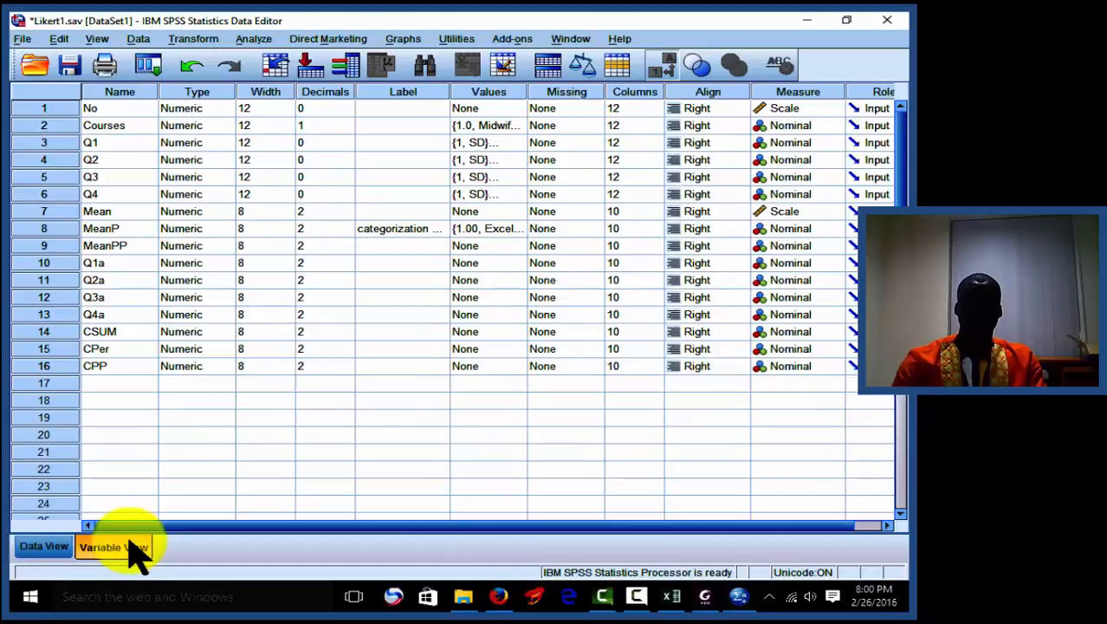
left_click(522, 367)
left_click(524, 366)
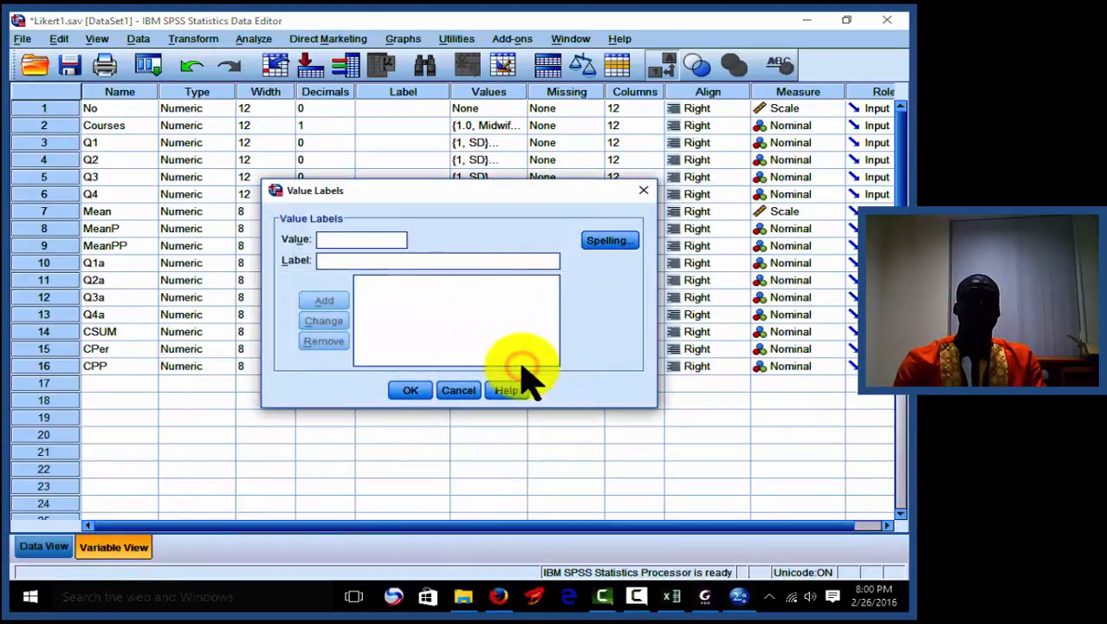
left_click(460, 391)
- Check MeanP's value labels 1 Excellent, 2 Good and 3 Poor, and copy them to CPP
left_click(514, 229)
left_click(518, 229)
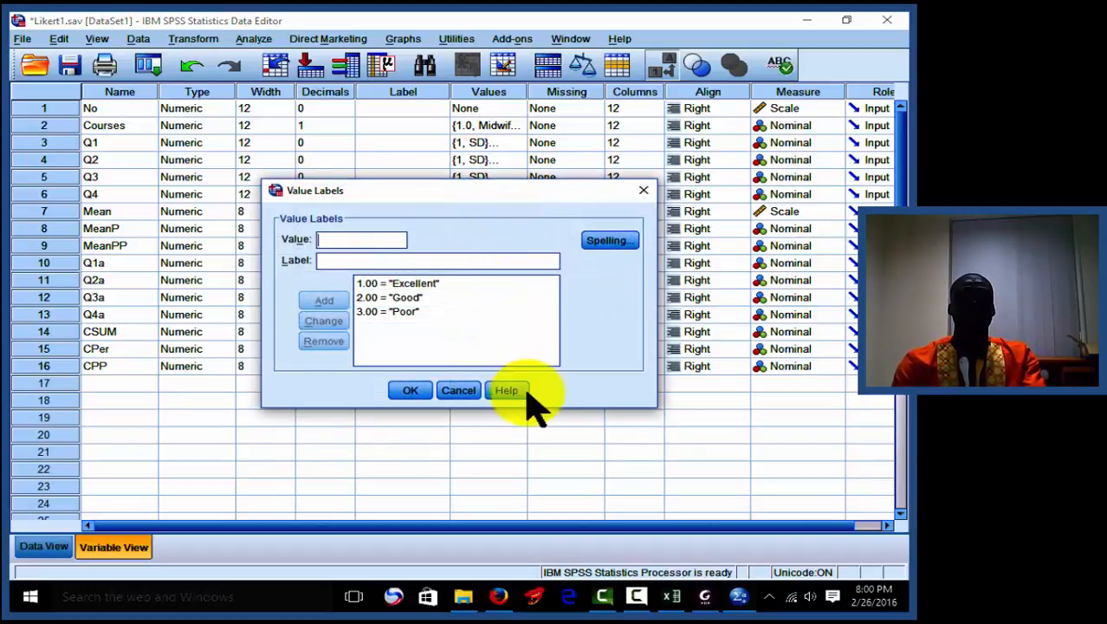
left_click(475, 393)
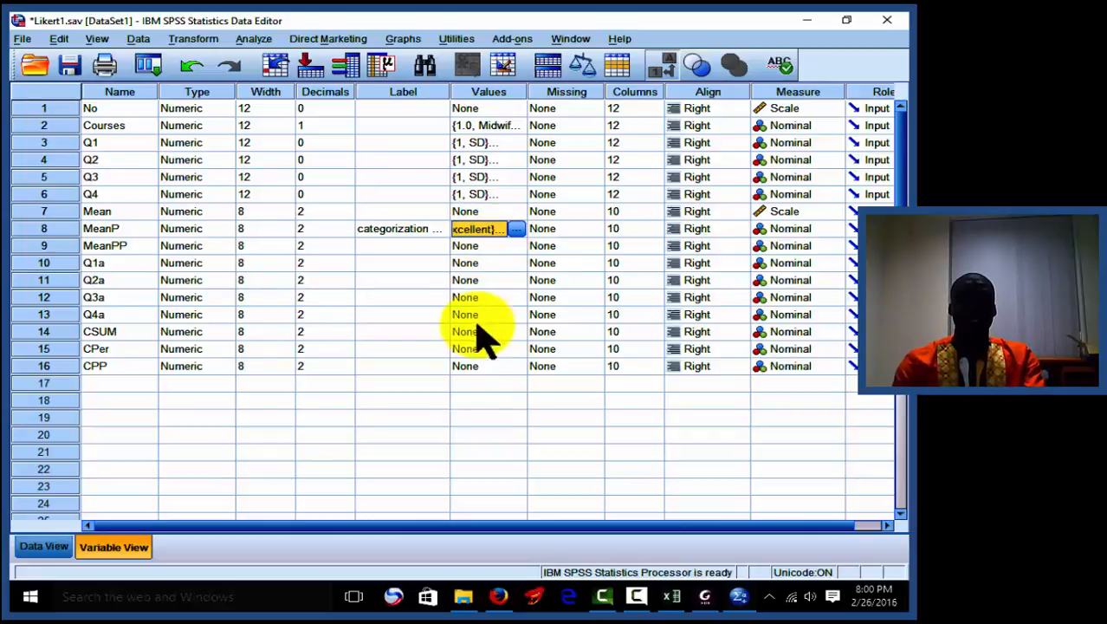
left_click(479, 366)
type("{1.00, Excel...")
- Return to the case data and move the CPP column directly after MeanP
left_click(54, 546)
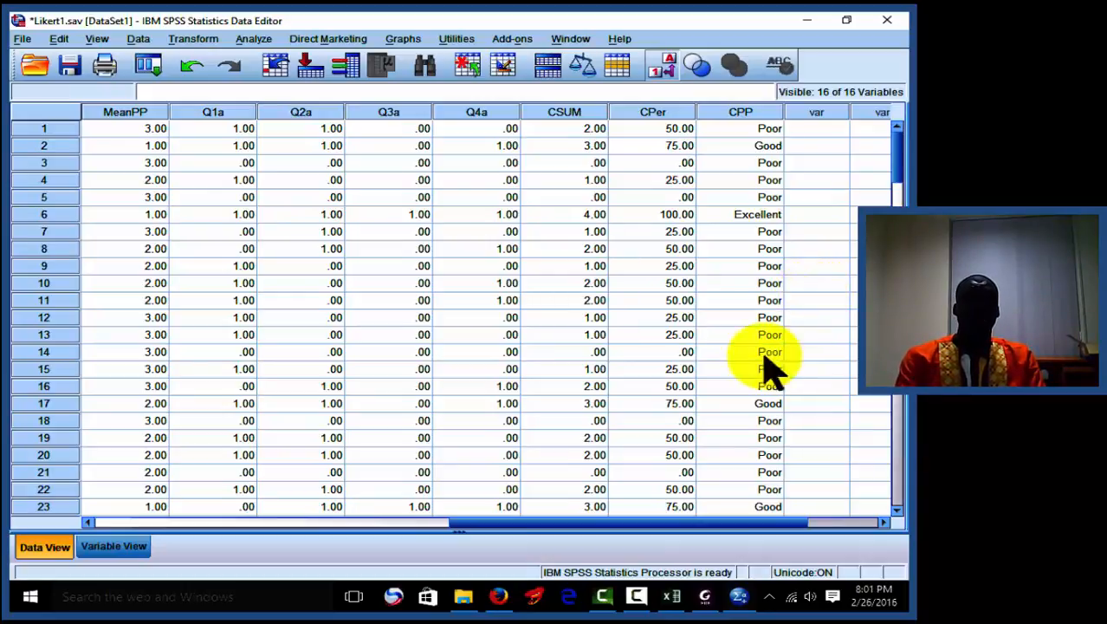
left_click_drag(643, 524, 605, 524)
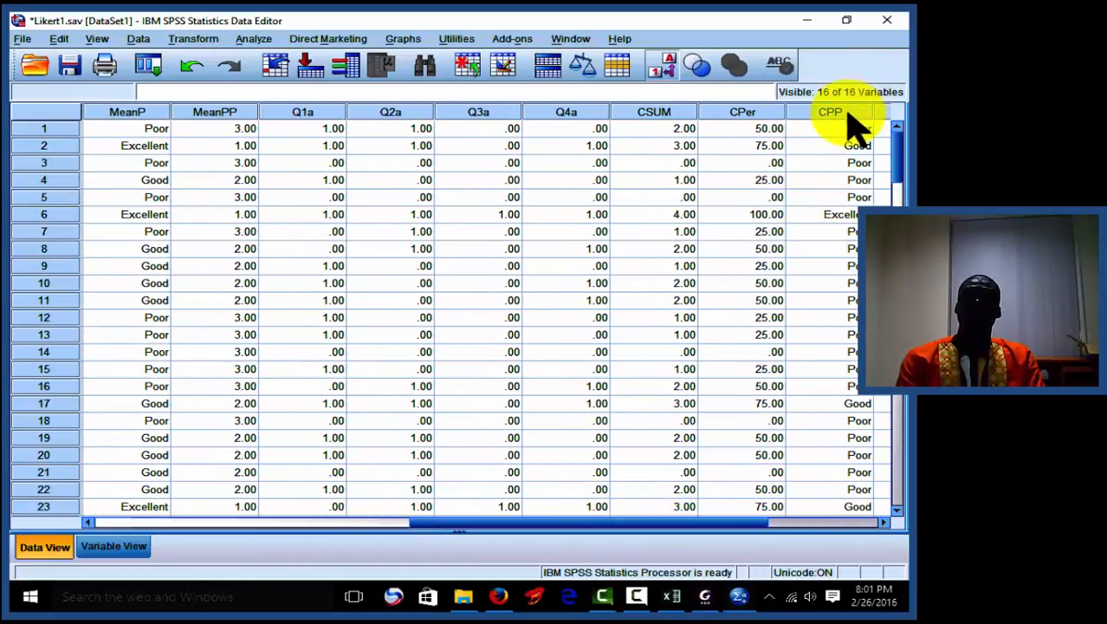
left_click(839, 112)
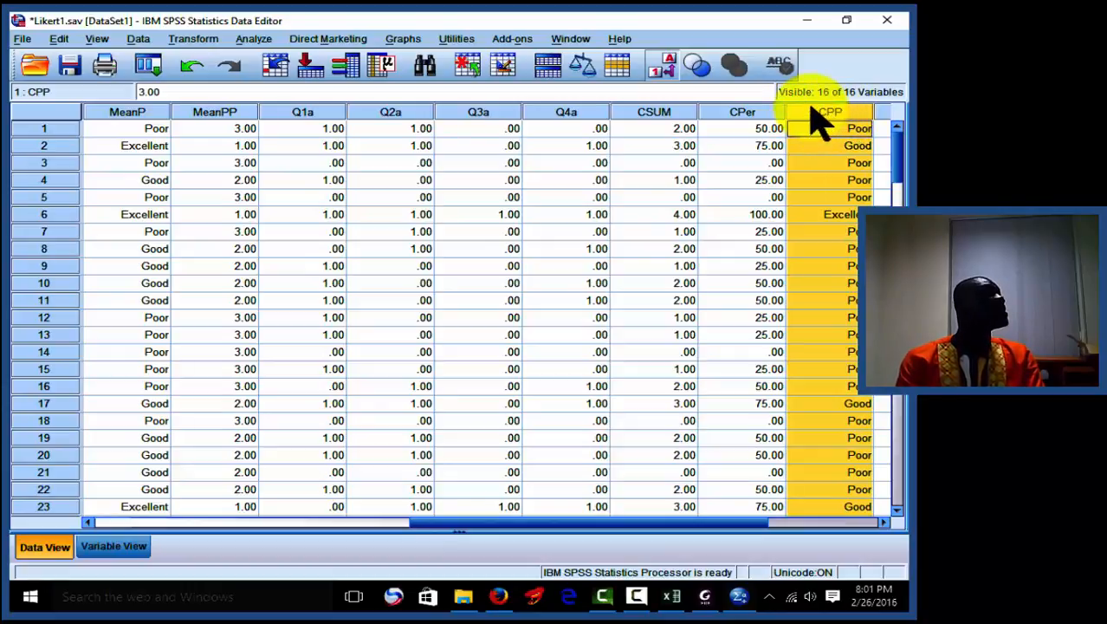
left_click(811, 111)
mouse_move(814, 121)
left_mouse_down()
mouse_move(369, 130)
mouse_move(215, 120)
left_mouse_up()
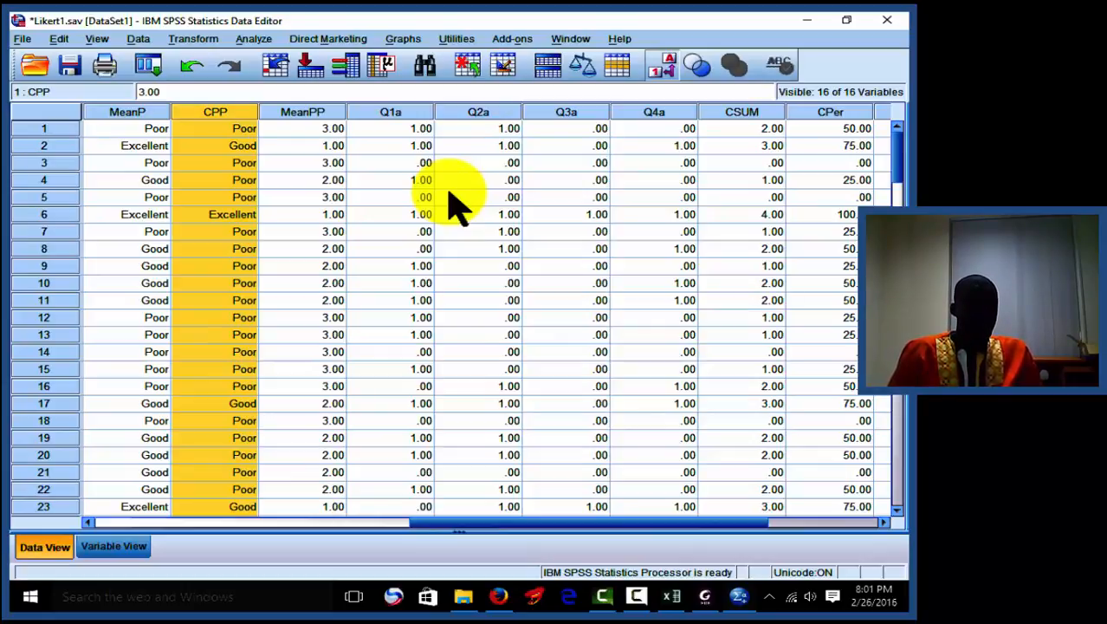
- Compare the MeanP and CPP grades side by side for cases 7 to 11
left_click(156, 249)
left_click_drag(159, 251, 159, 301)
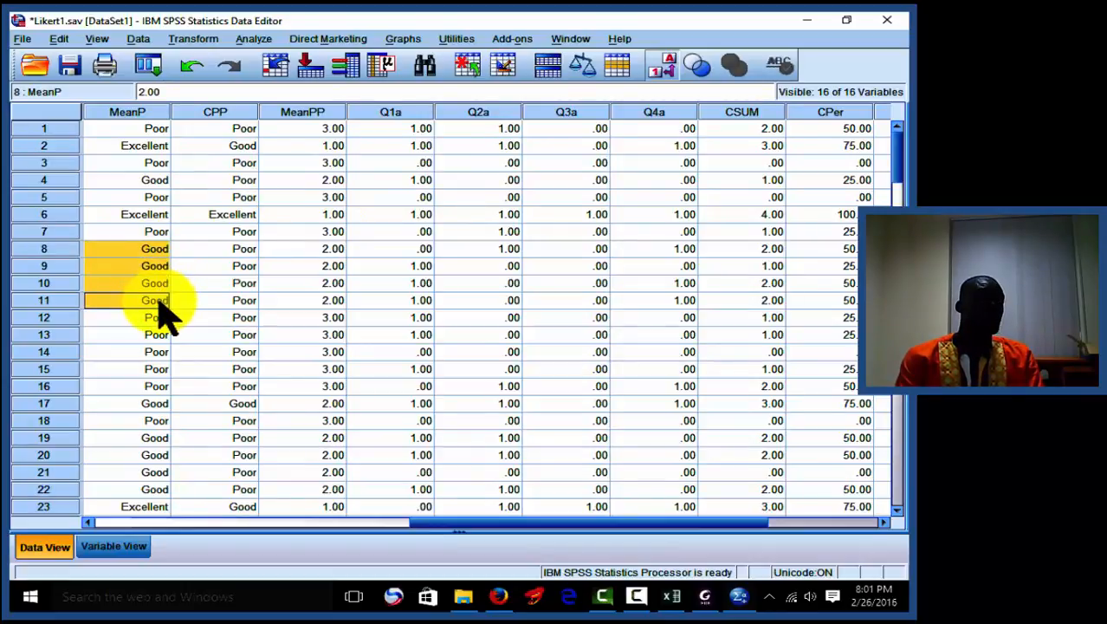
left_click_drag(232, 232, 230, 260)
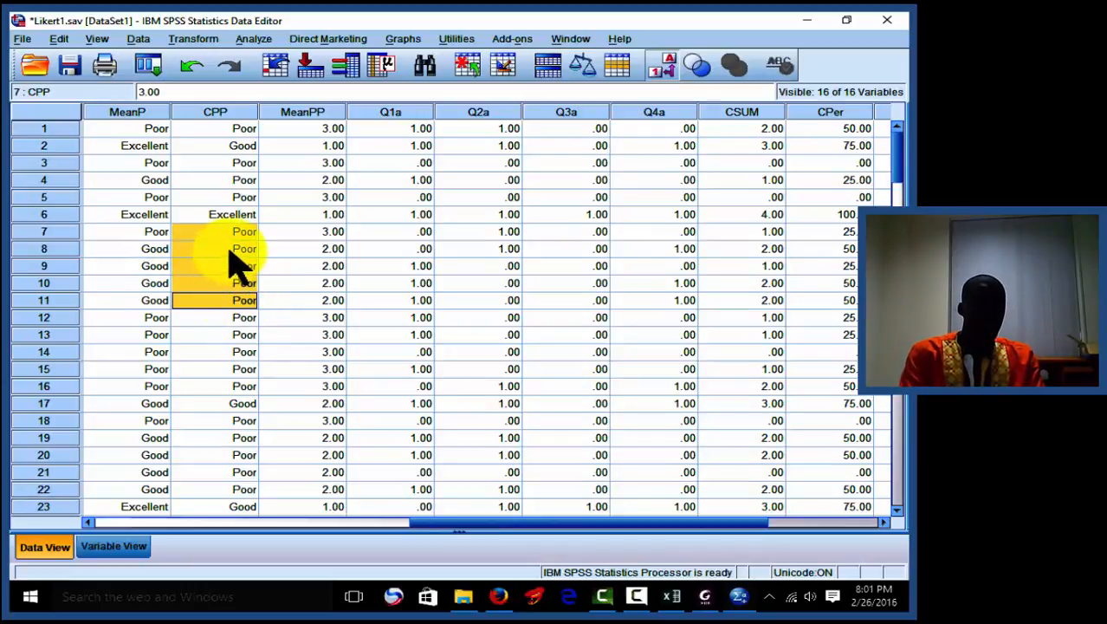
double_click(228, 248)
left_click(227, 266)
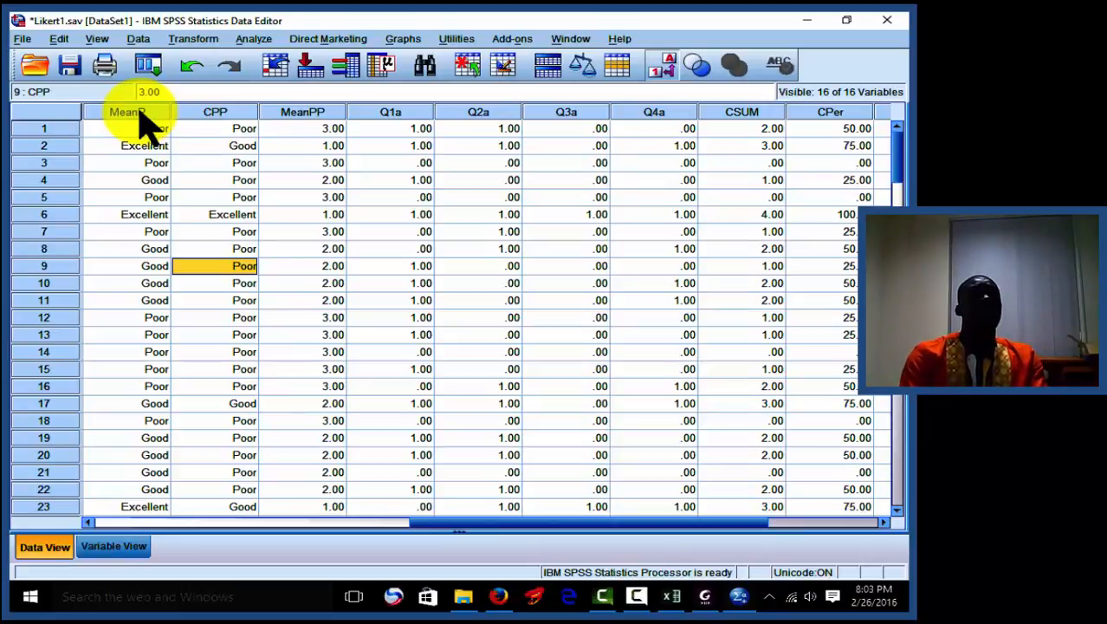
- Run Frequencies on CPP and MeanPP with frequency tables and maximize the output viewer
left_click(260, 39)
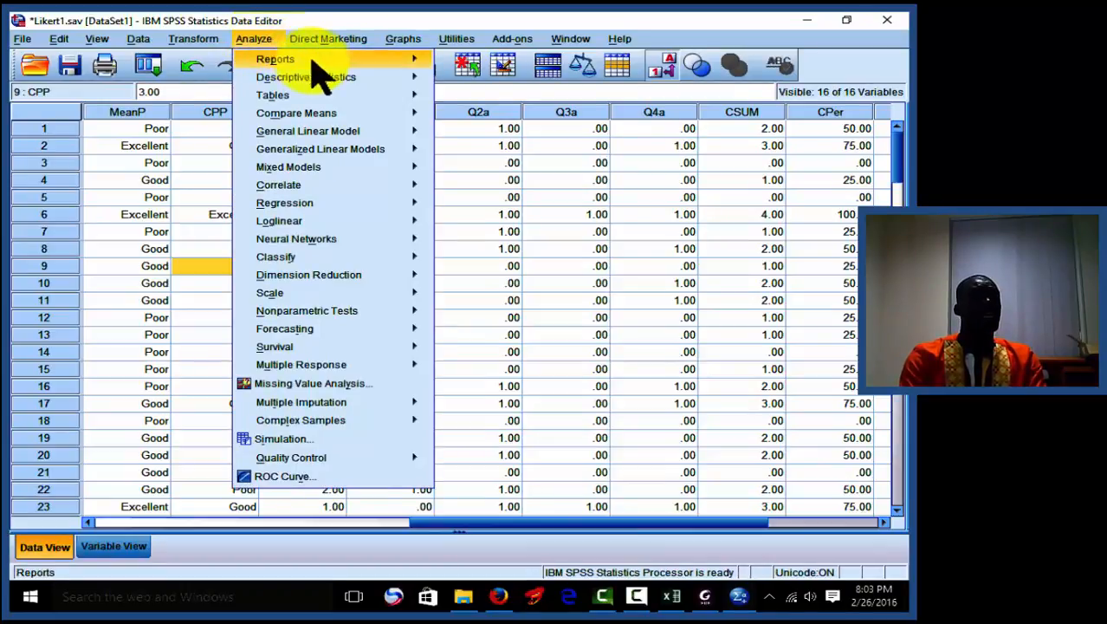
mouse_move(334, 72)
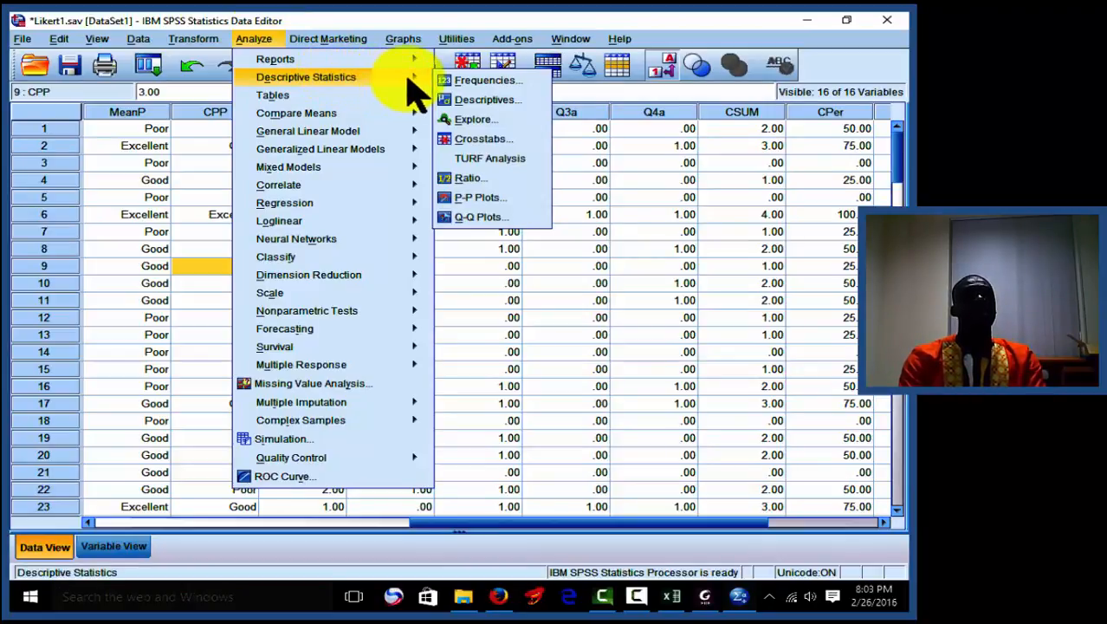
left_click(454, 79)
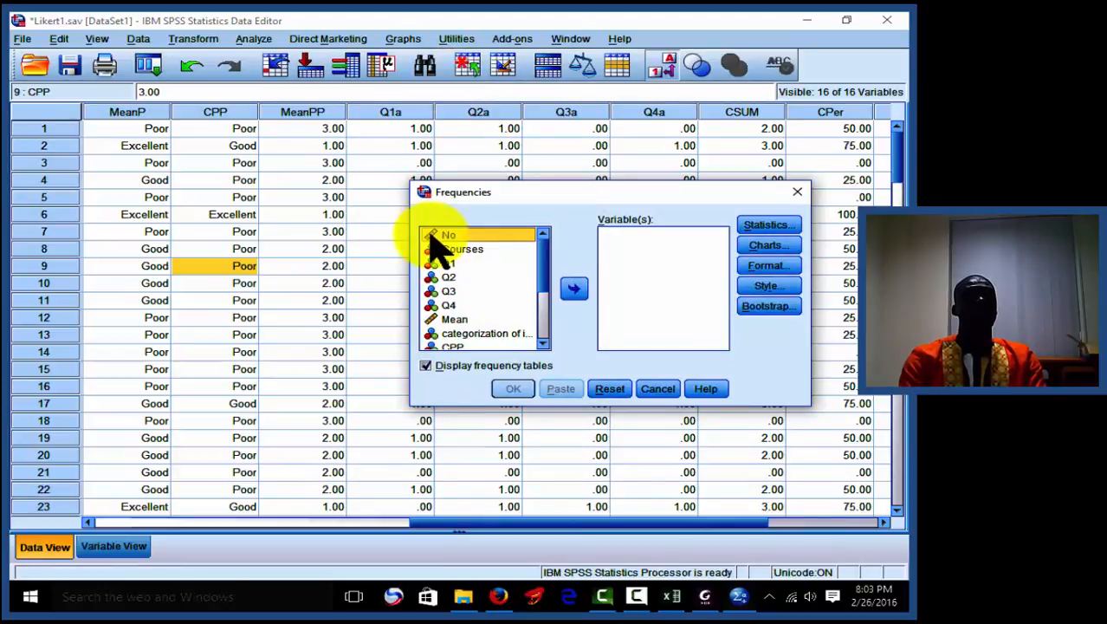
scroll(546, 294, "down", 3)
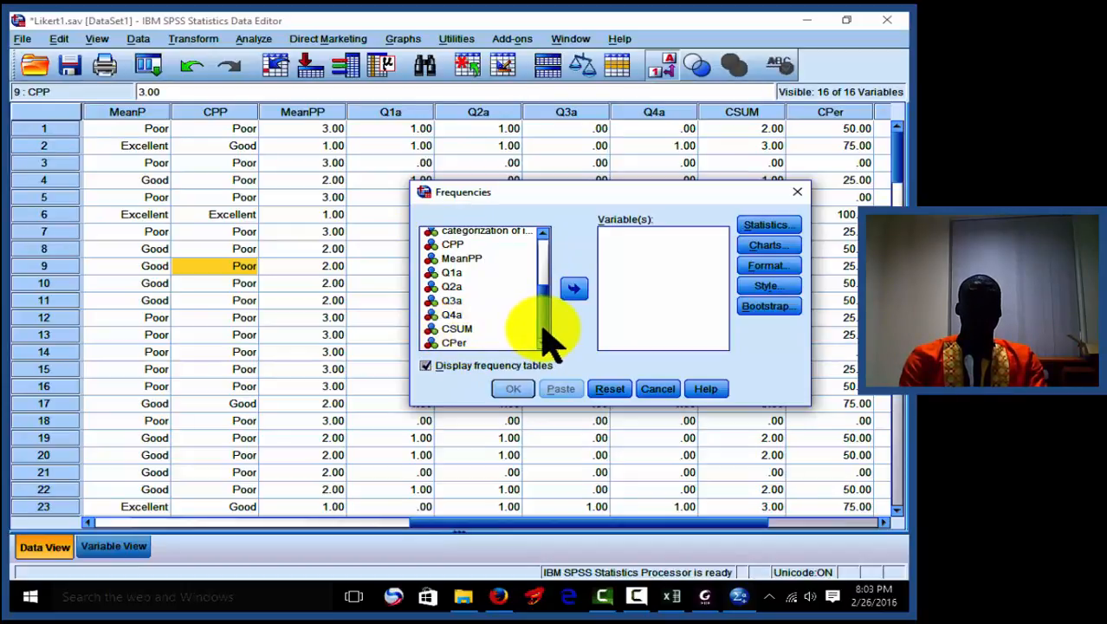
left_click(455, 245)
left_click(573, 290)
left_click(468, 258)
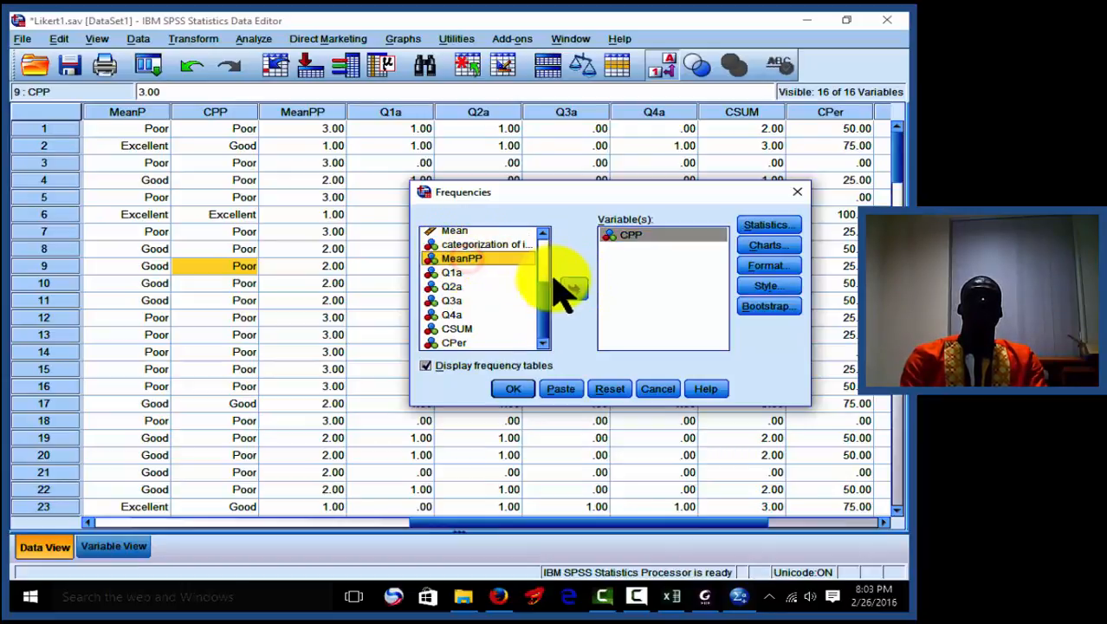
left_click(573, 289)
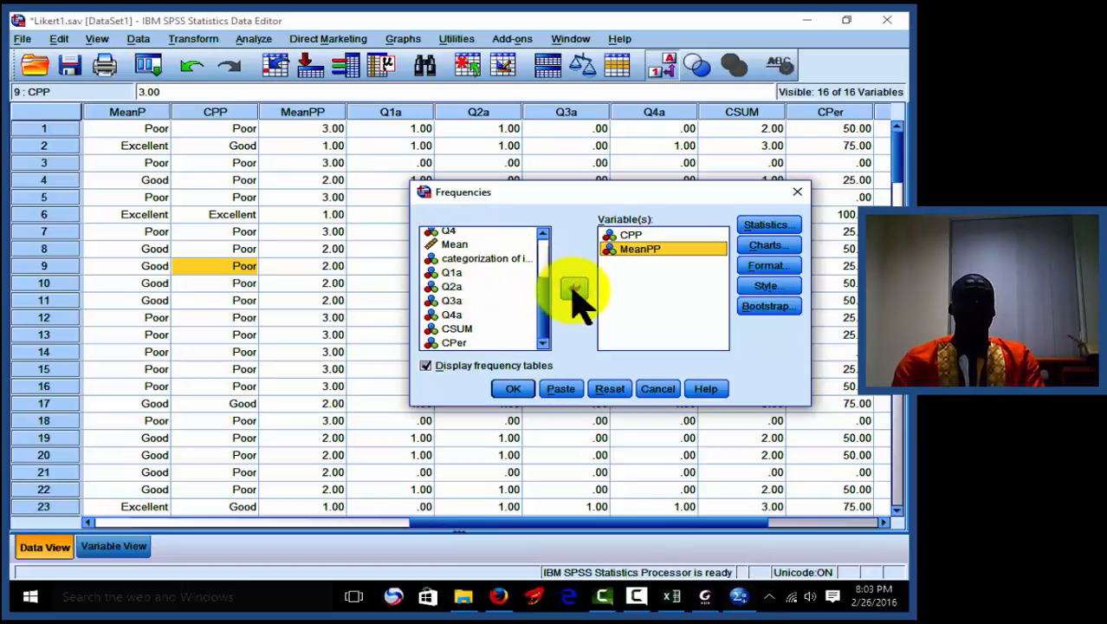
left_click(514, 389)
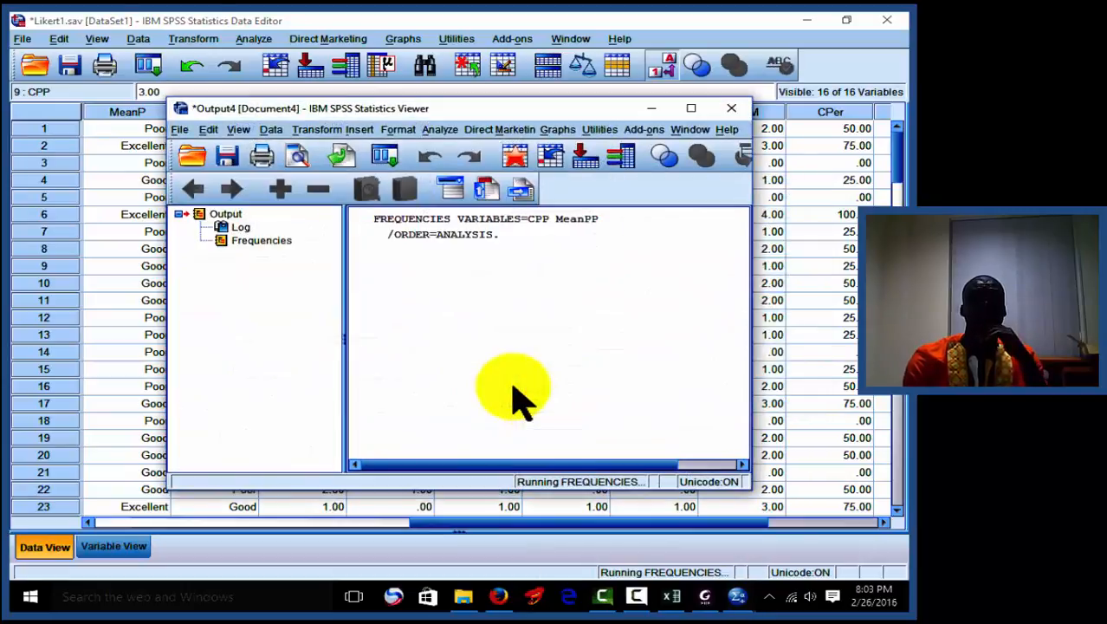
left_click(691, 108)
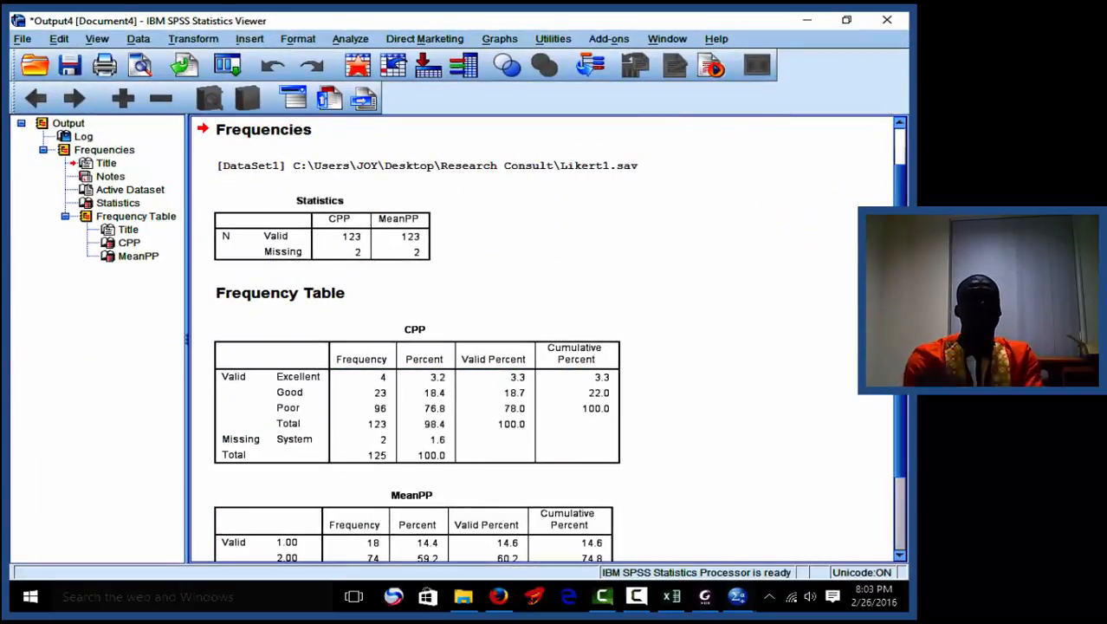
- Examine the frequencies and percentages of the Excellent, Good and Poor grades in the CPP table
left_click(507, 334)
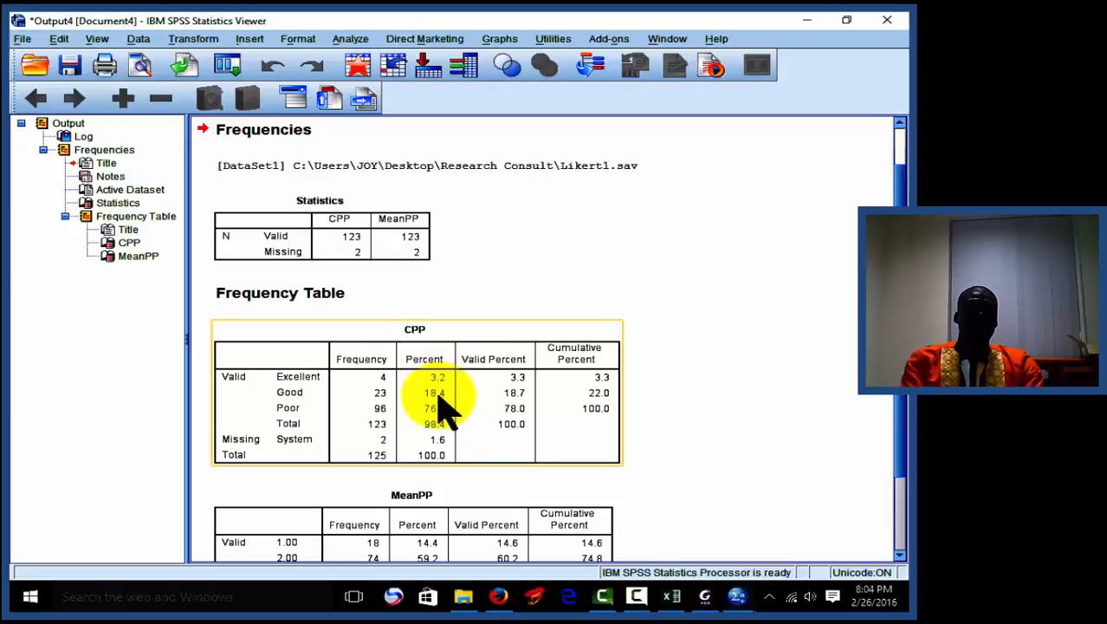
key("ctrl")
key("ctrl")
key("ctrl")
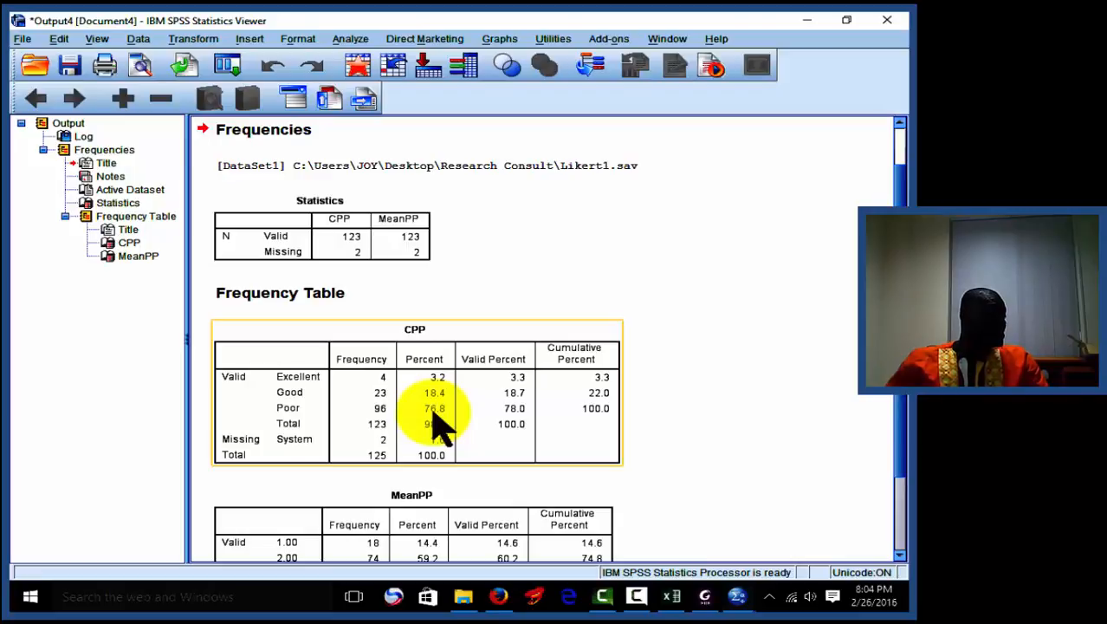
left_click(698, 339)
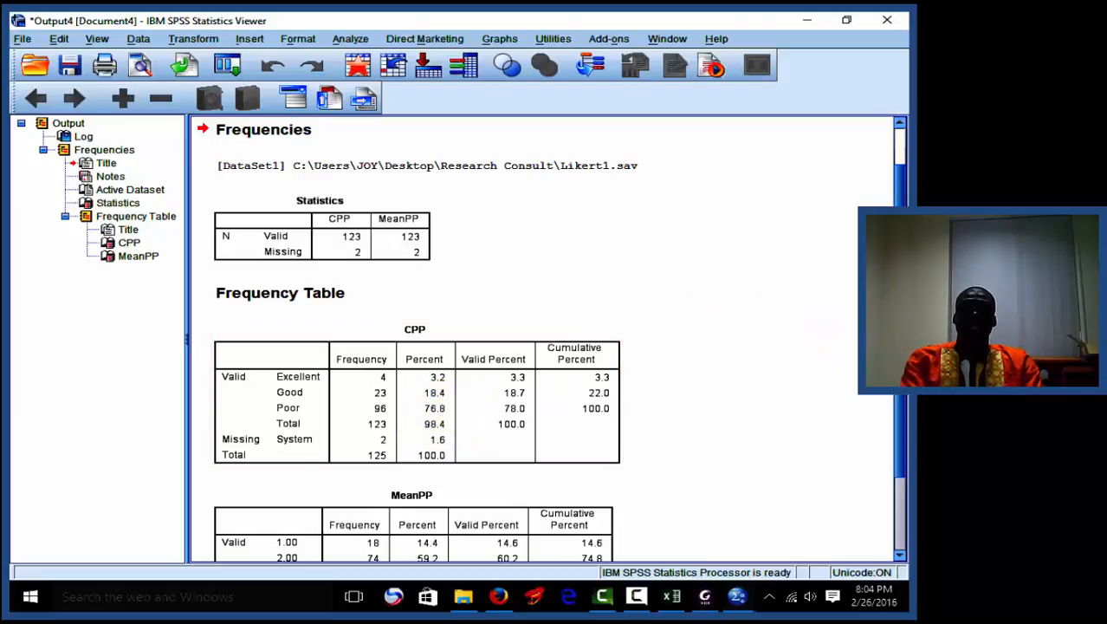
- Compare the Percent column of the MeanPP frequency table with that of the CPP table
scroll(892, 432, "down", 1)
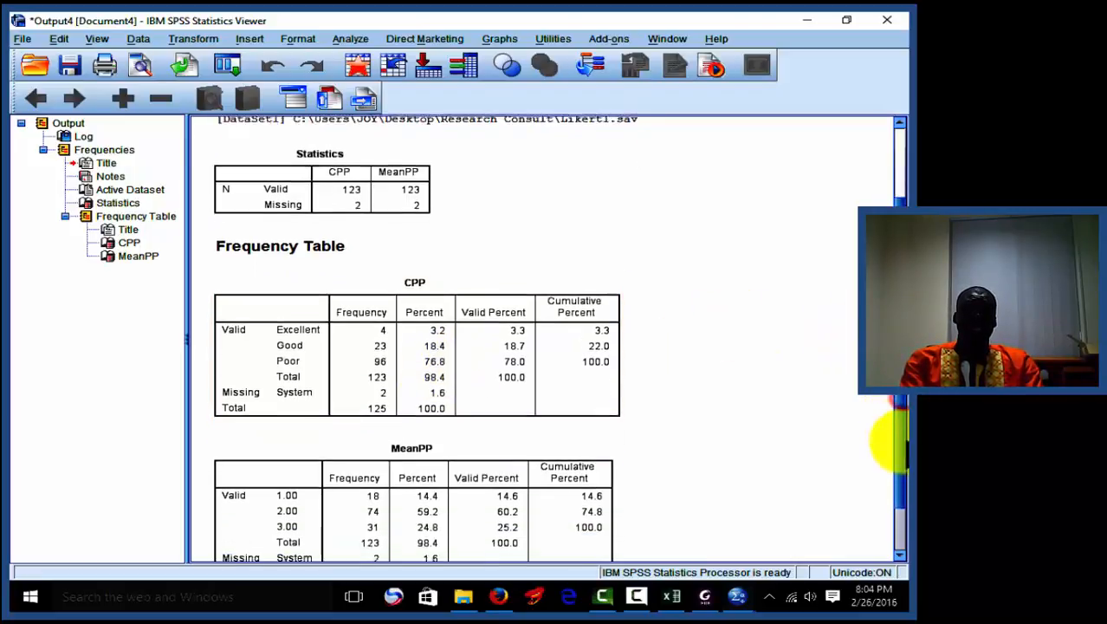
scroll(888, 433, "down", 1)
left_click(460, 537)
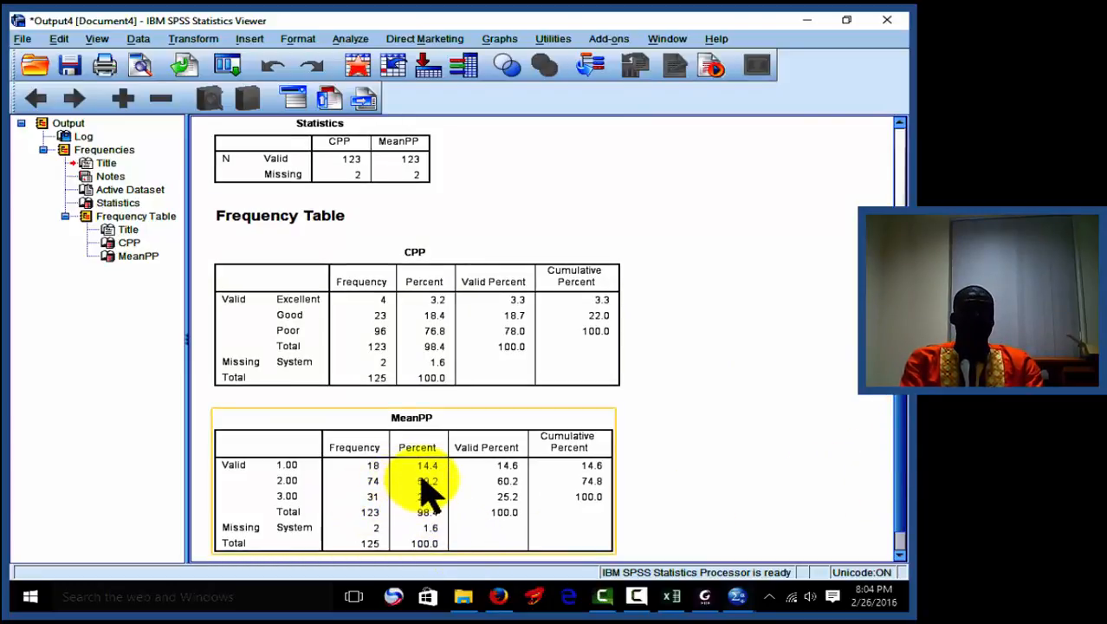
left_click(440, 371)
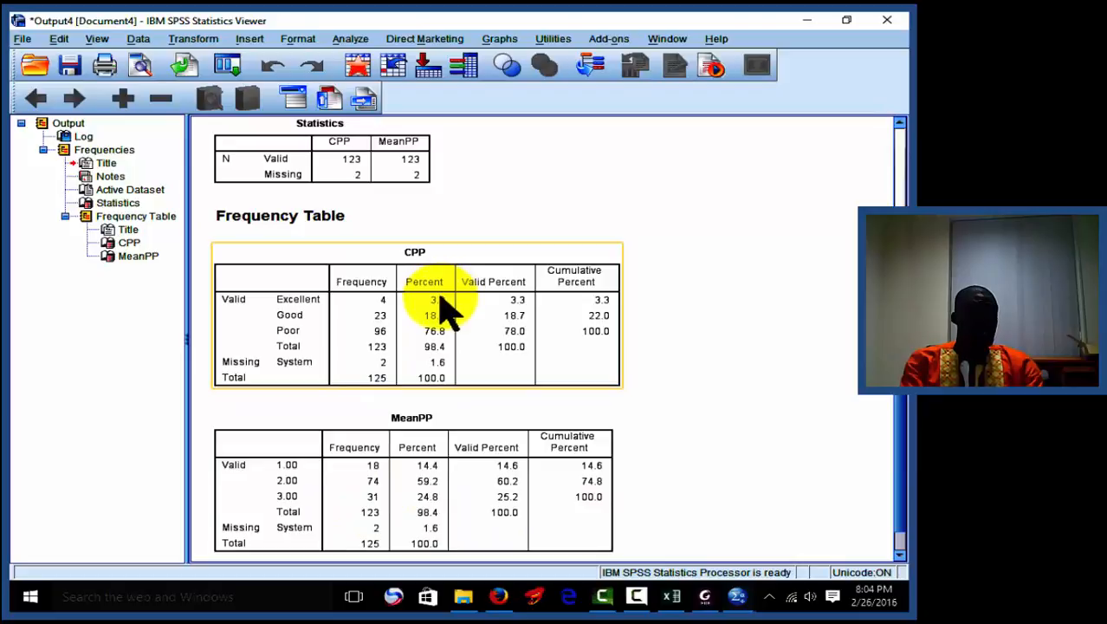
left_click(433, 451)
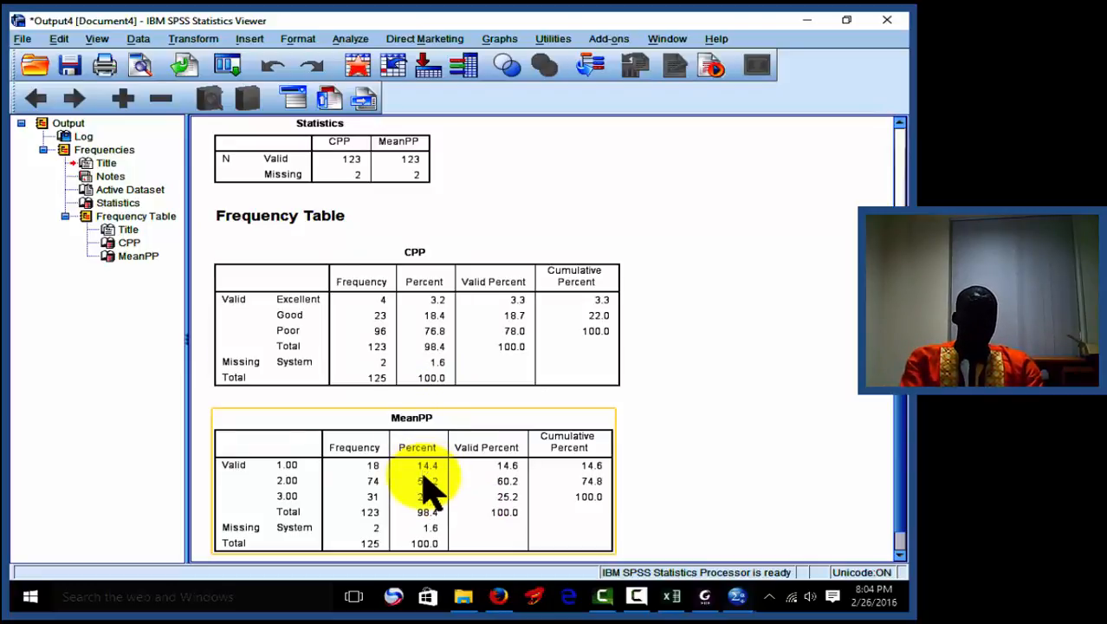
left_click(431, 498)
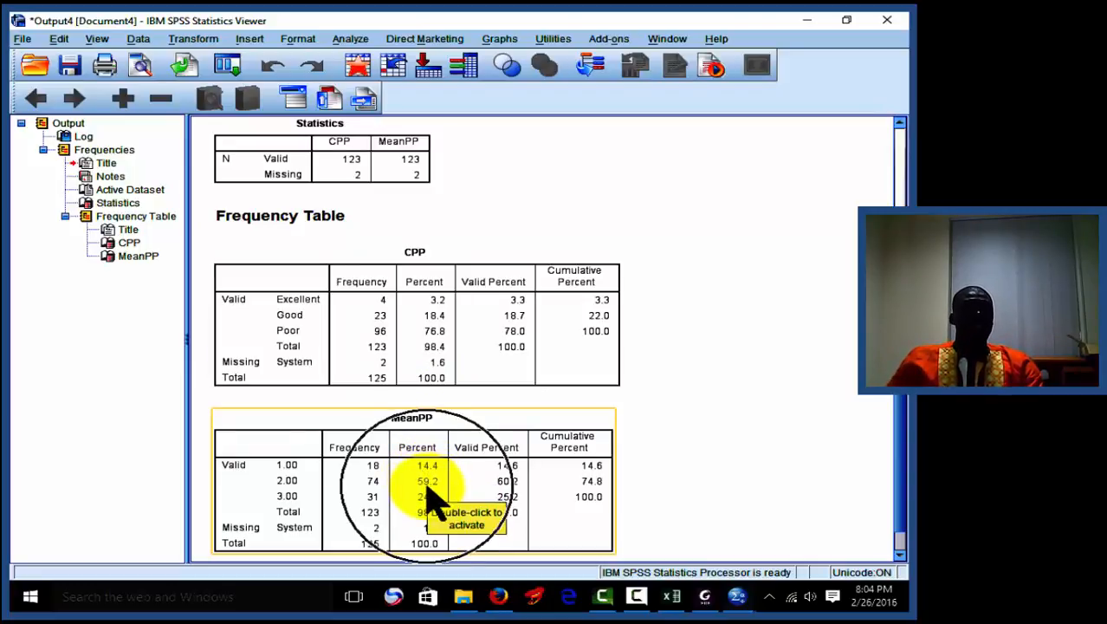
left_click(431, 497)
left_click(431, 498)
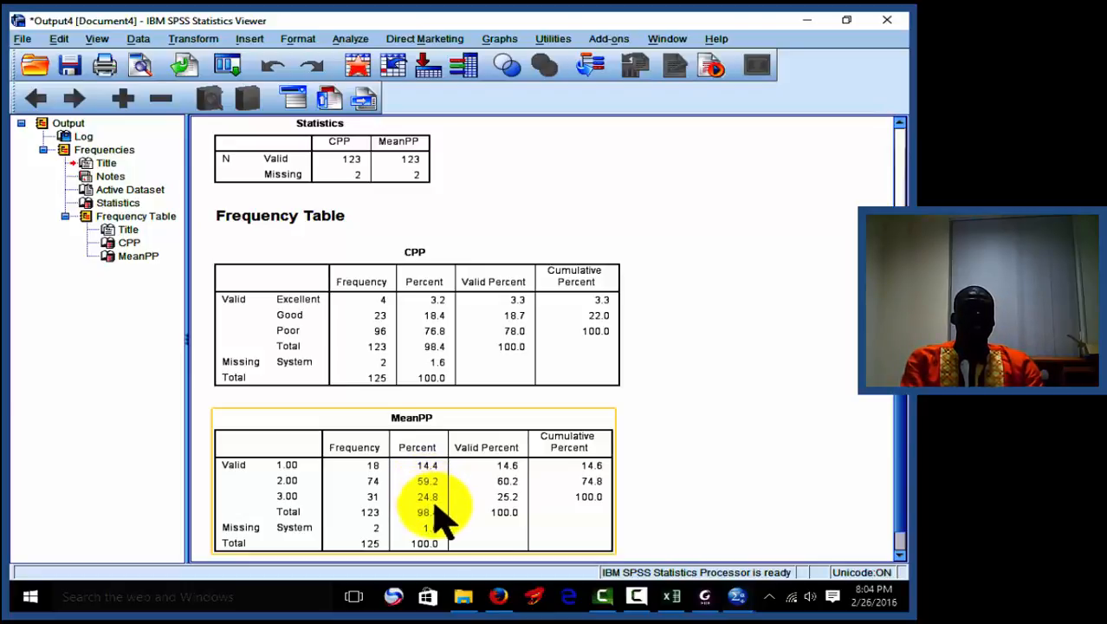
left_click(436, 506)
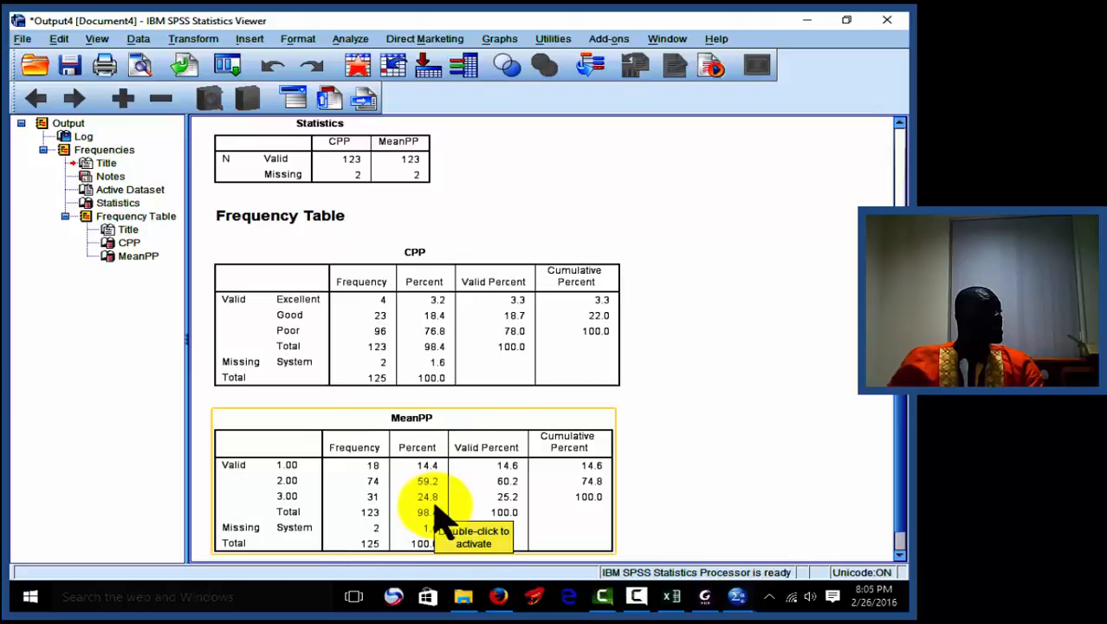
left_click(436, 507)
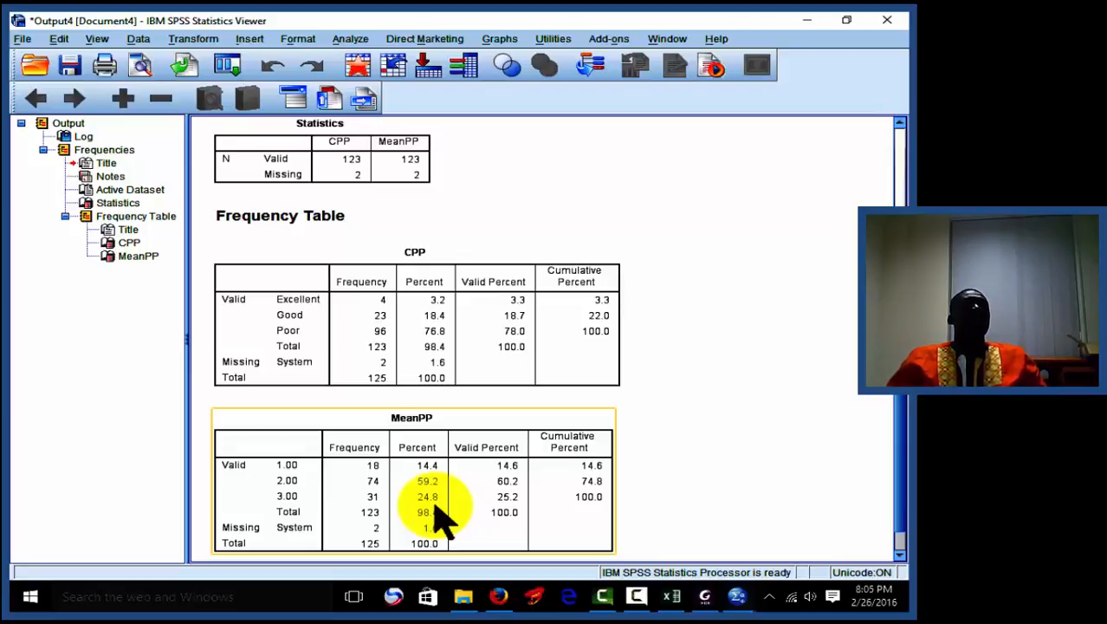
- Examine the Percent and Valid Percent columns of the CPP table grade by grade against the MeanPP table
left_click(437, 317)
left_click(409, 299)
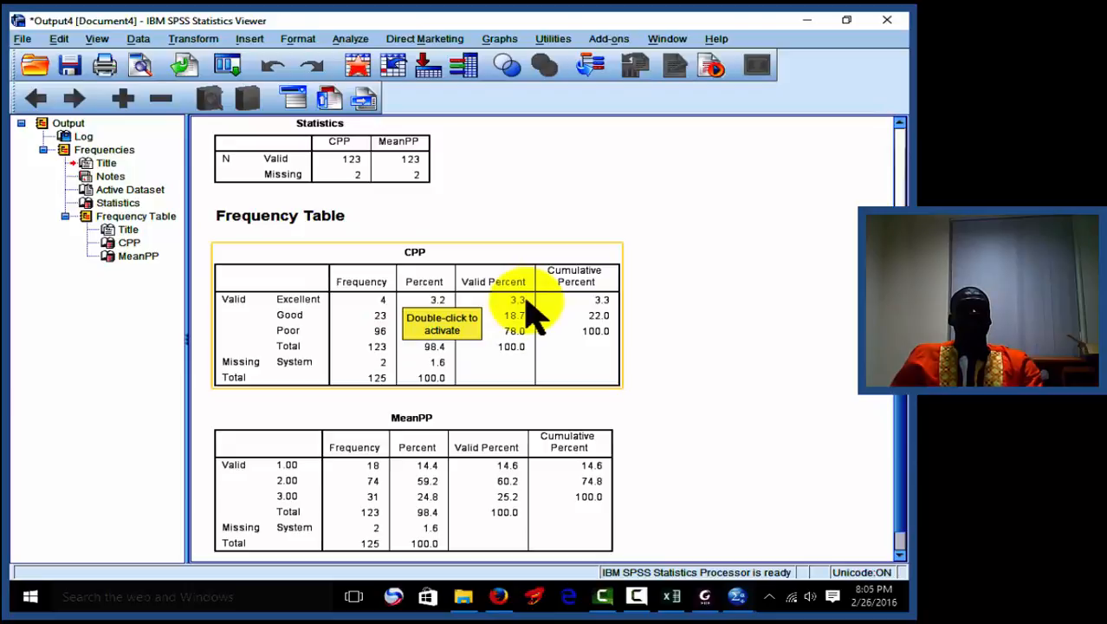
left_click(582, 485)
left_click(482, 378)
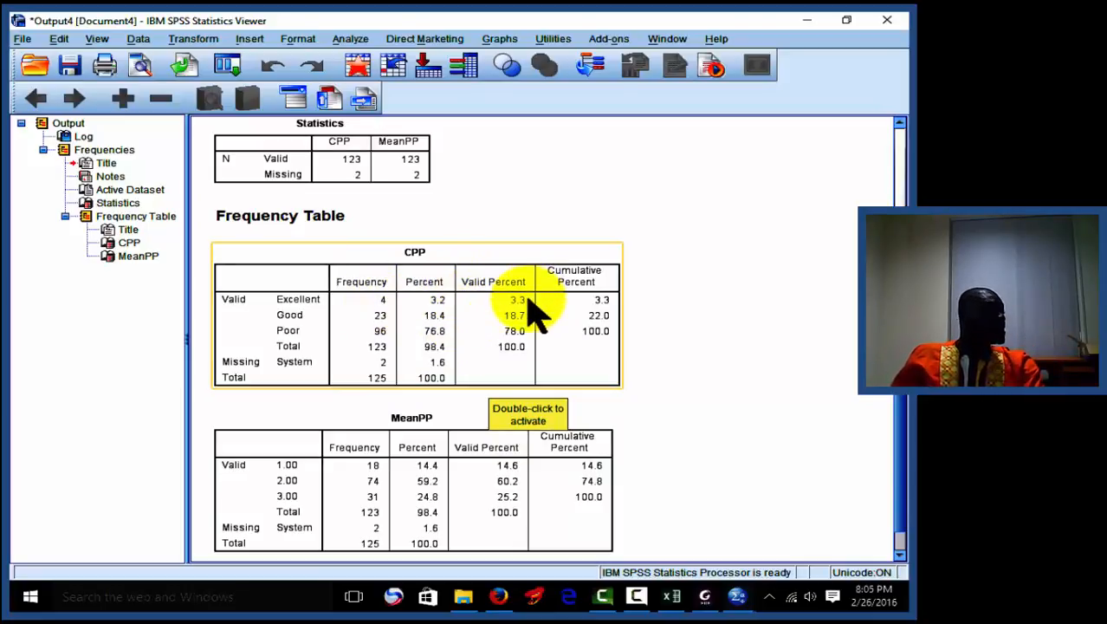
left_click(359, 173)
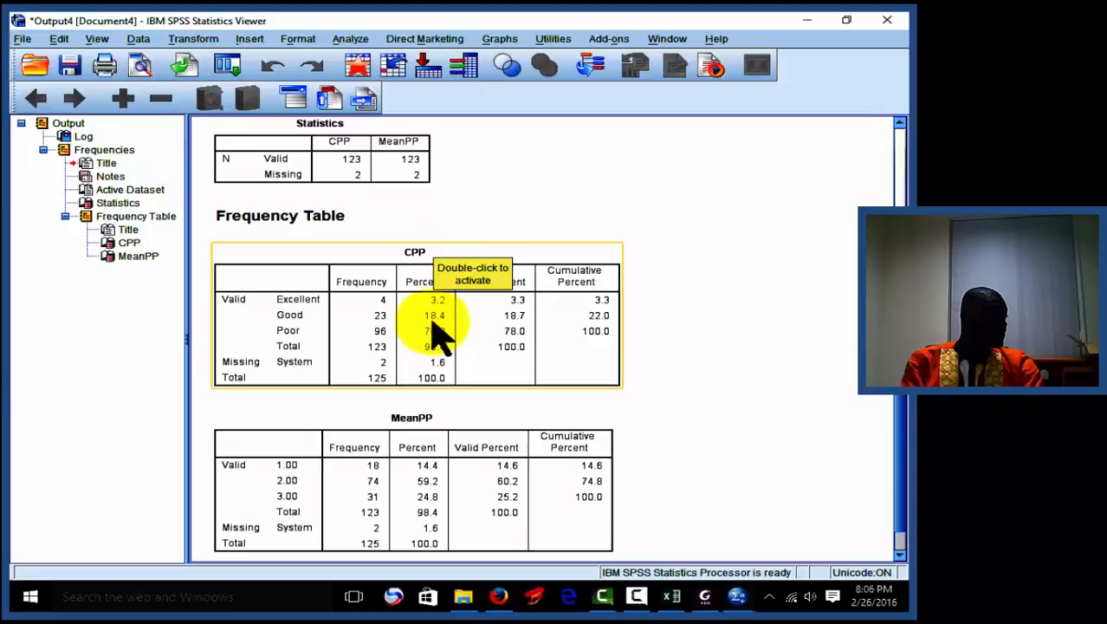
left_click(496, 375)
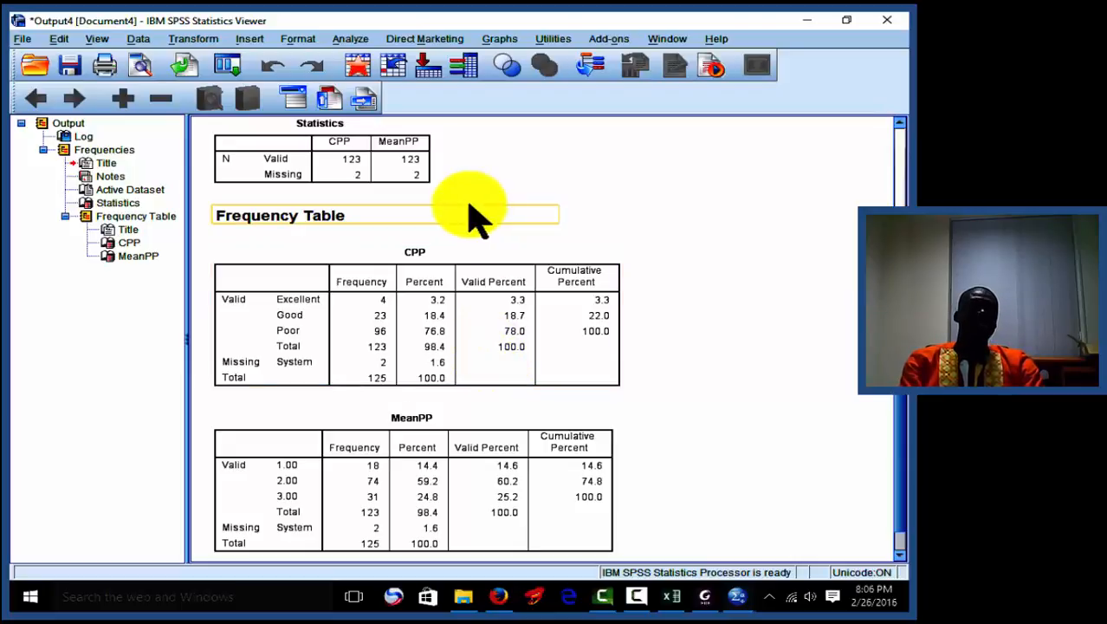
left_click(421, 178)
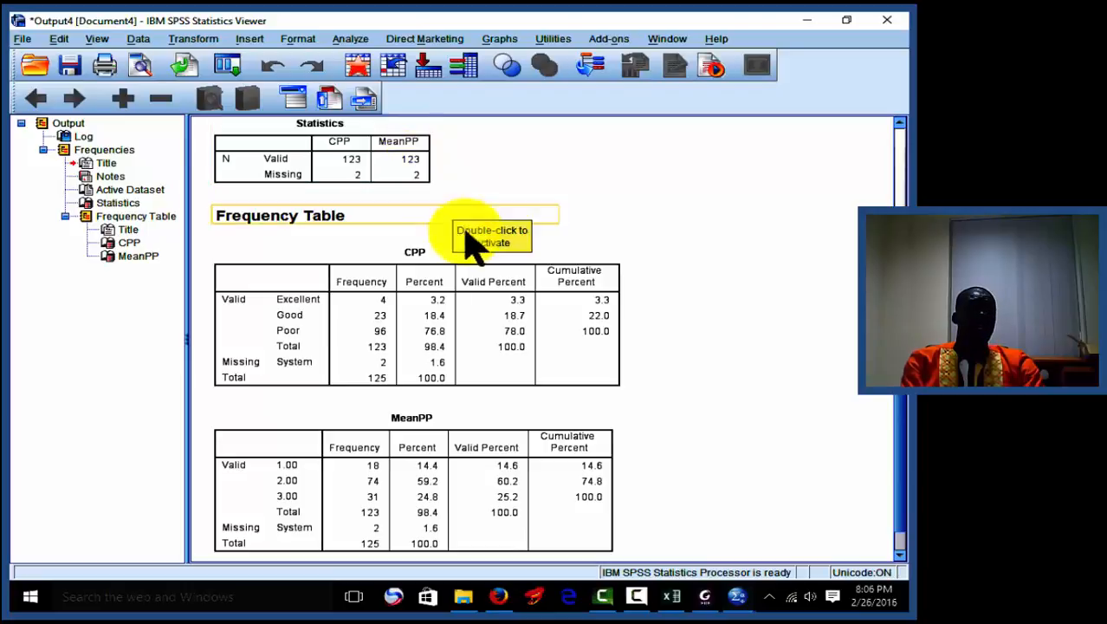
left_click(503, 321)
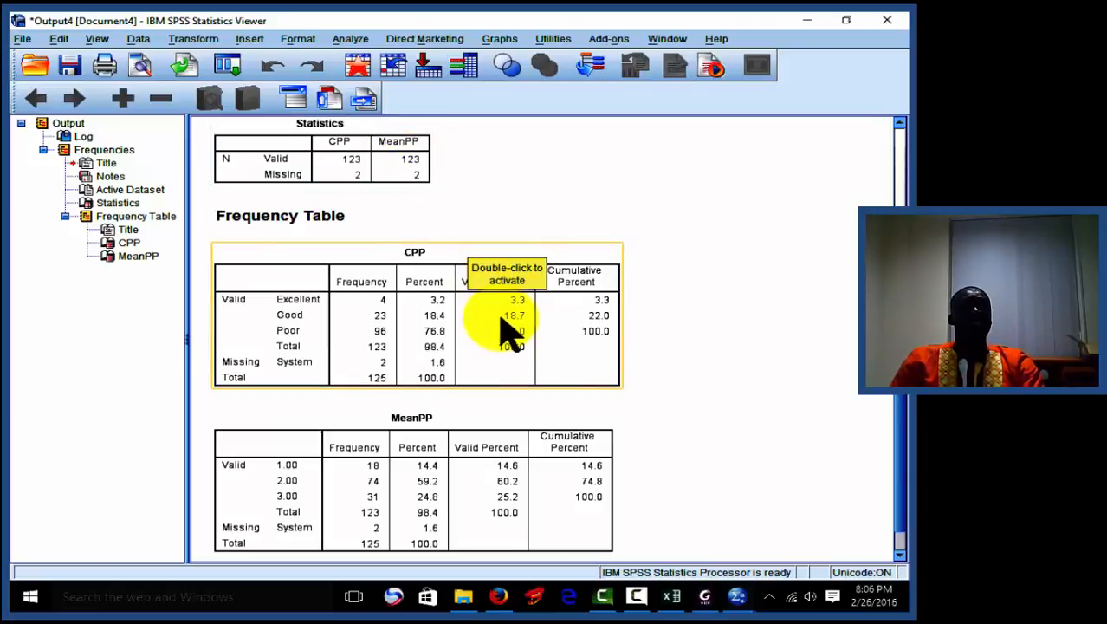
left_click(521, 314)
left_click(521, 314)
left_click(522, 313)
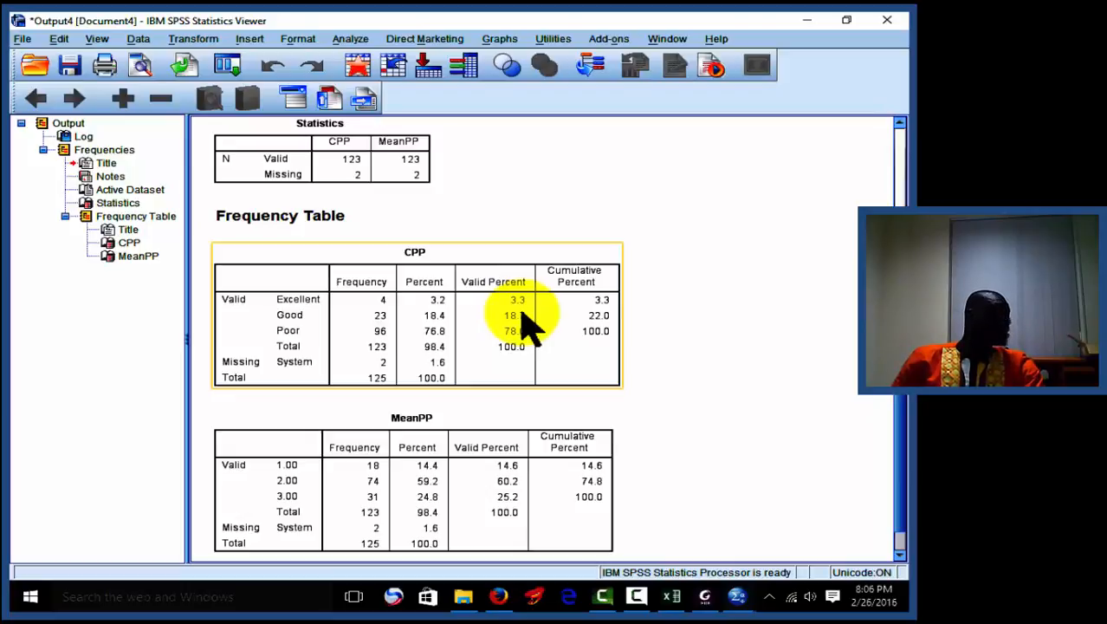
left_click(529, 325)
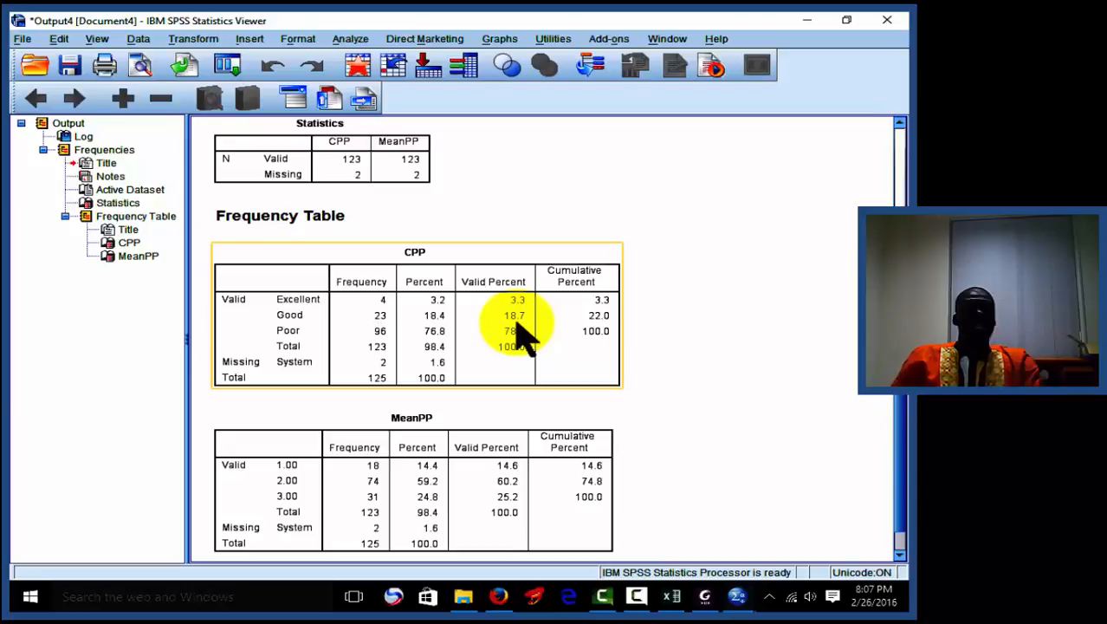
left_click(605, 303)
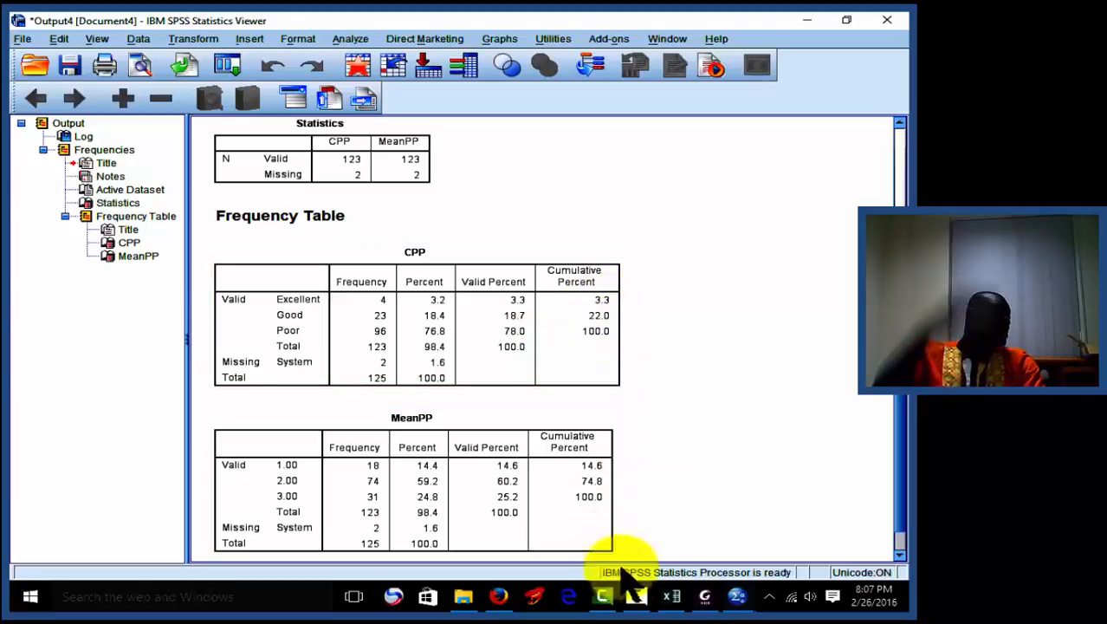
mouse_move(706, 596)
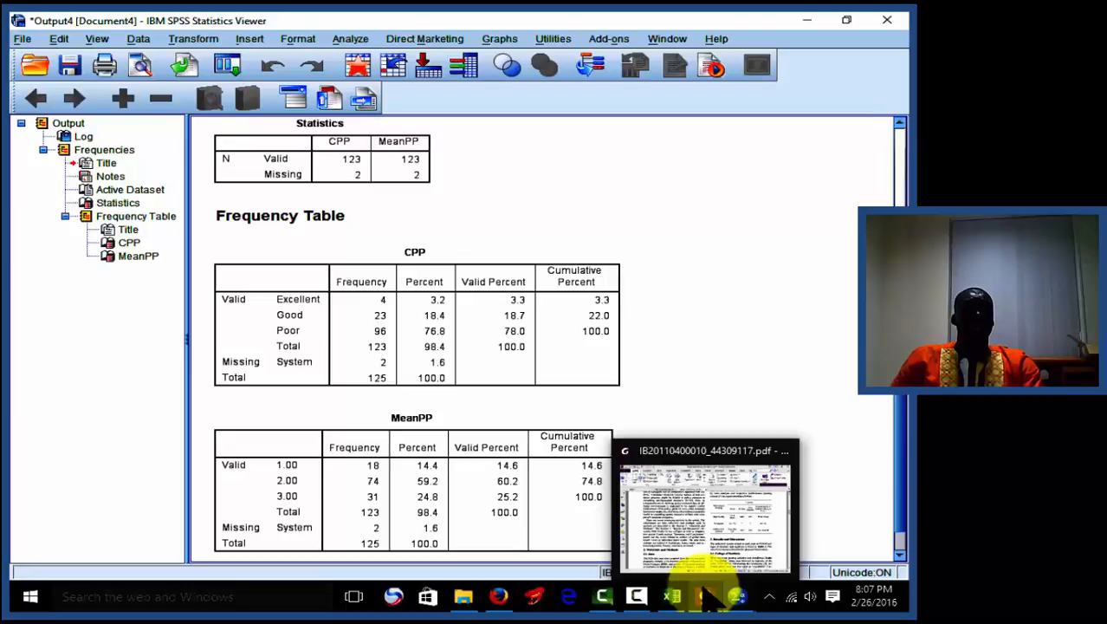
left_click(602, 394)
left_click(602, 395)
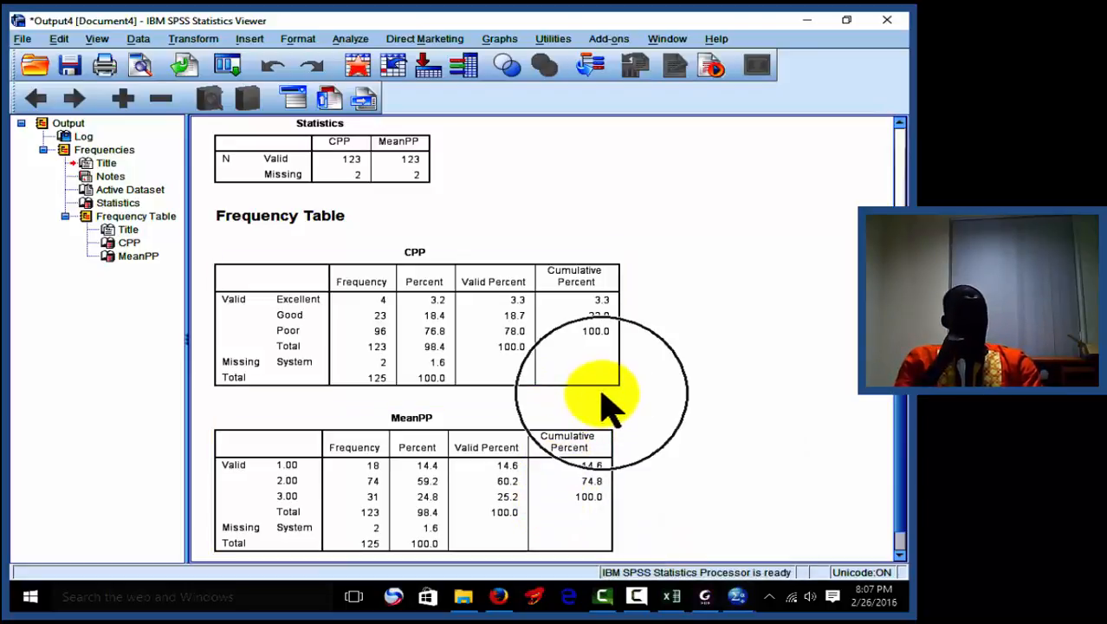
left_click(602, 394)
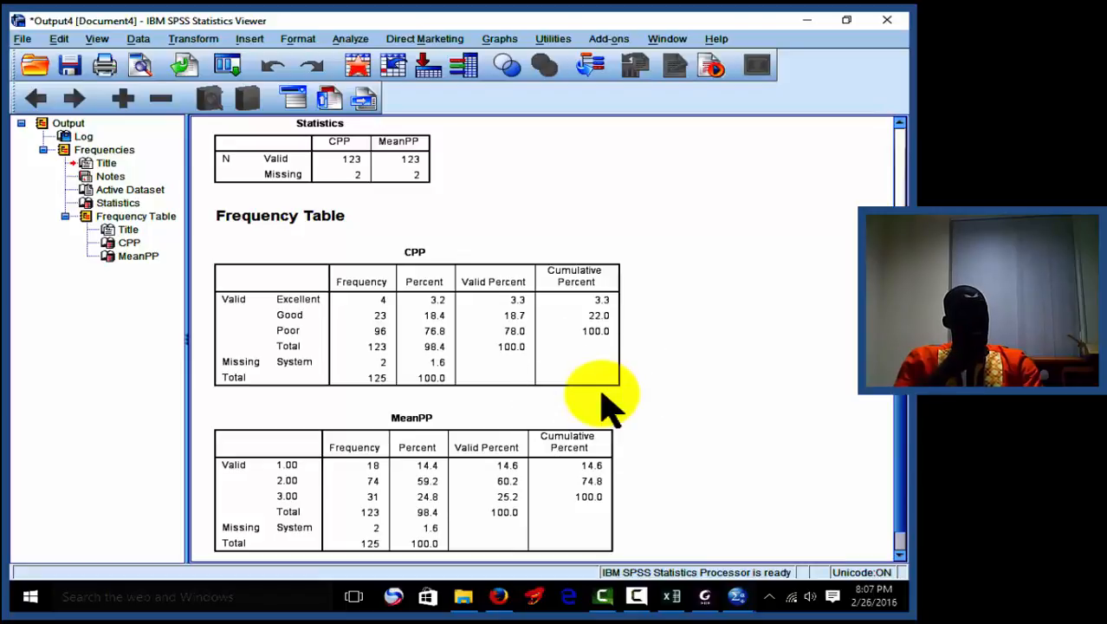
left_click(602, 394)
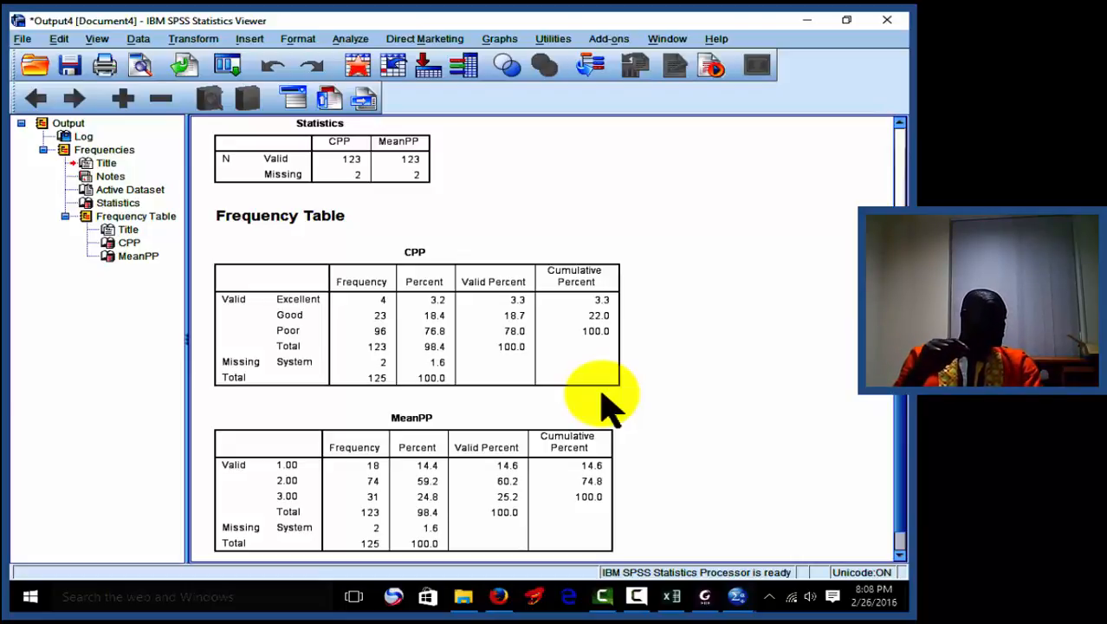
left_click(536, 357)
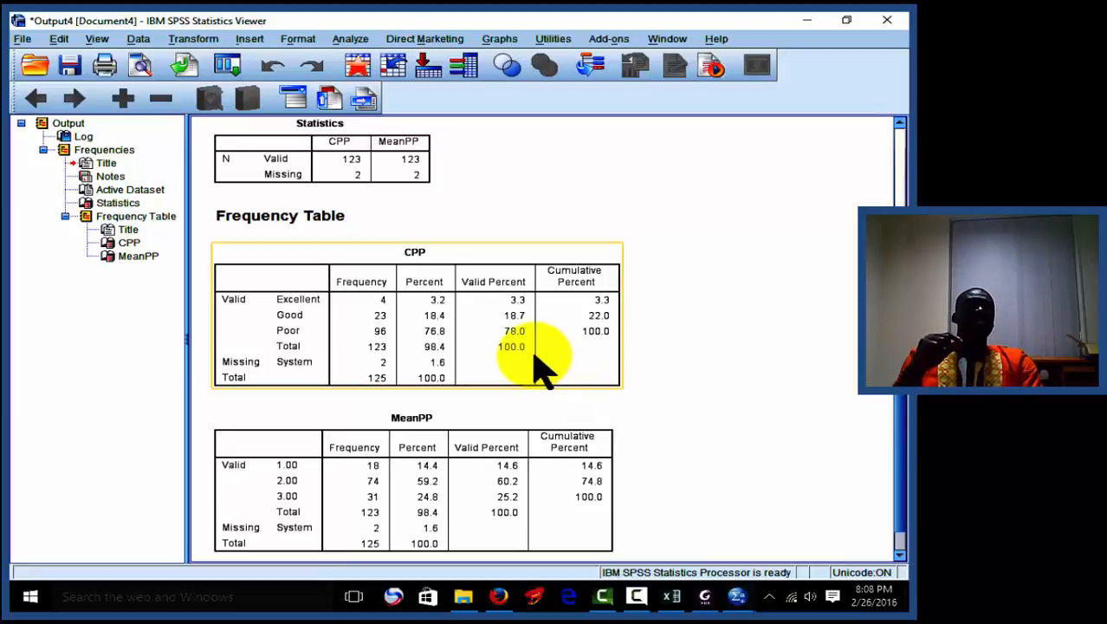
left_click(535, 357)
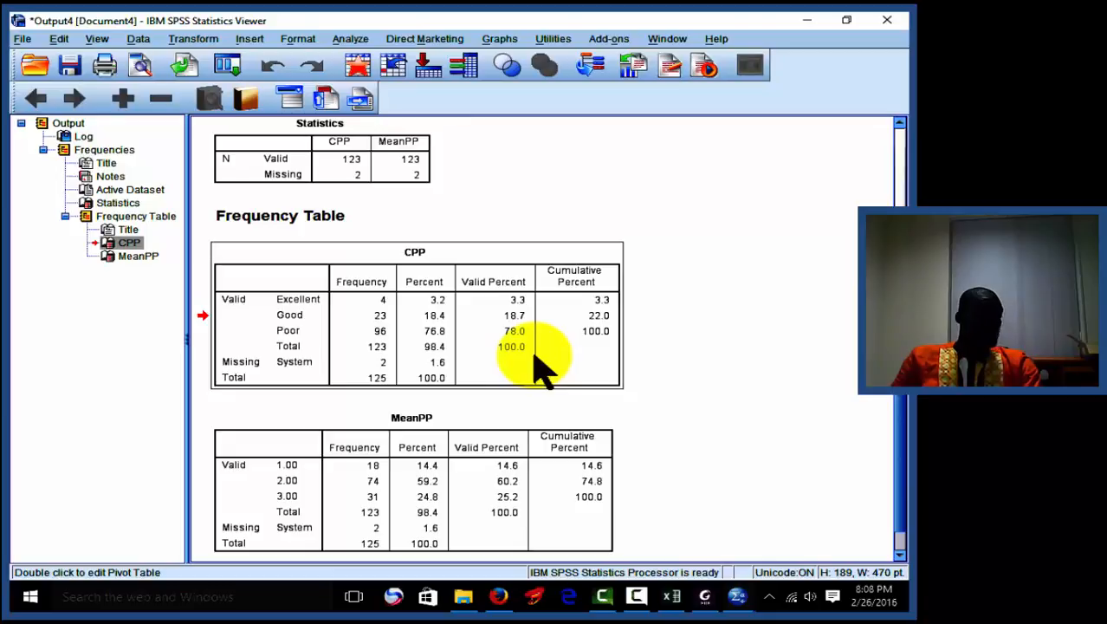
left_click(534, 363)
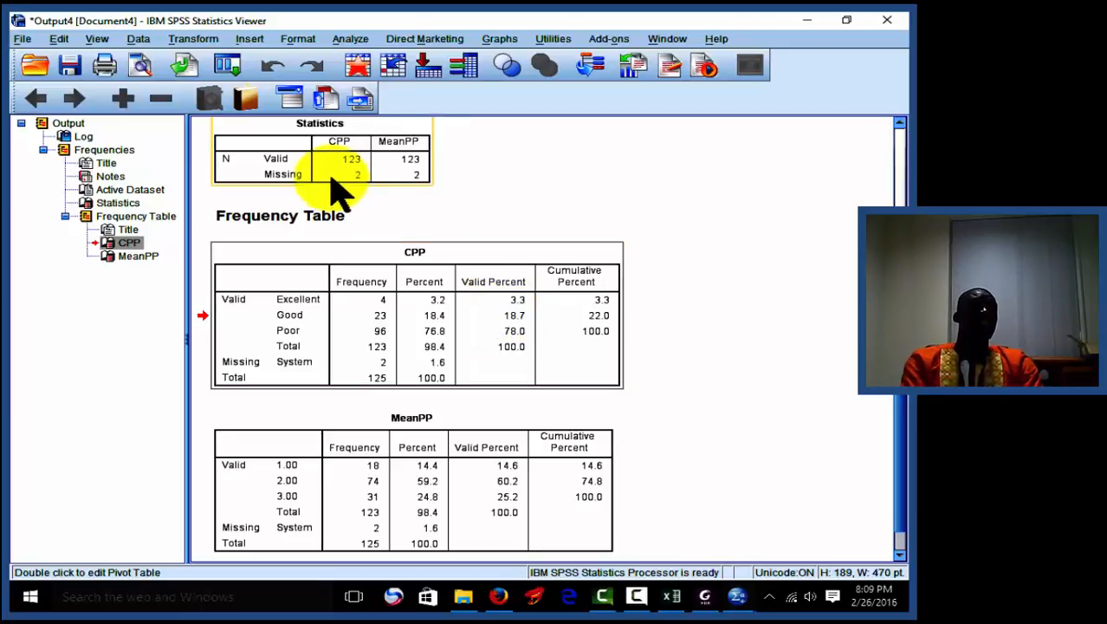
- Reopen the Frequencies analysis and add items Q1, Q2, Q3 and Q4 to the variables to analyze
left_click(242, 63)
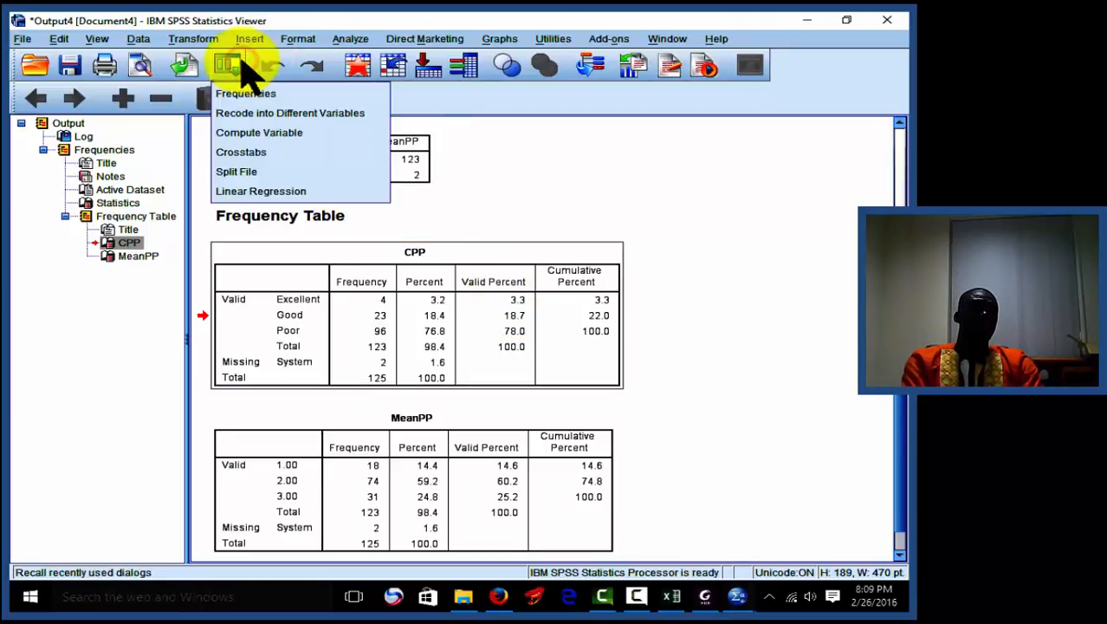
left_click(245, 93)
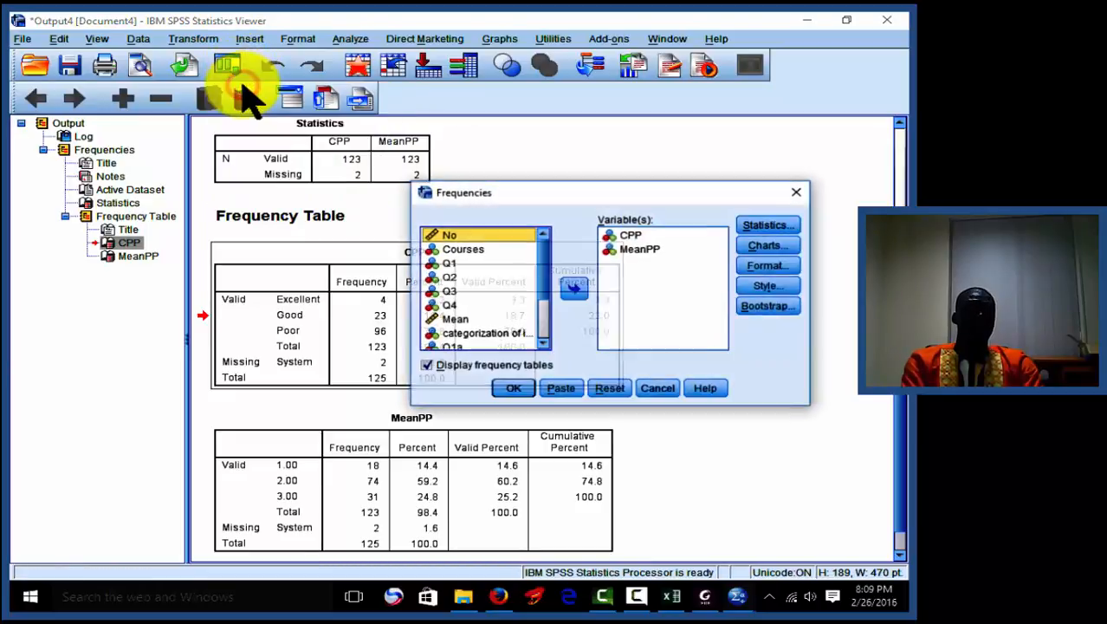
double_click(450, 264)
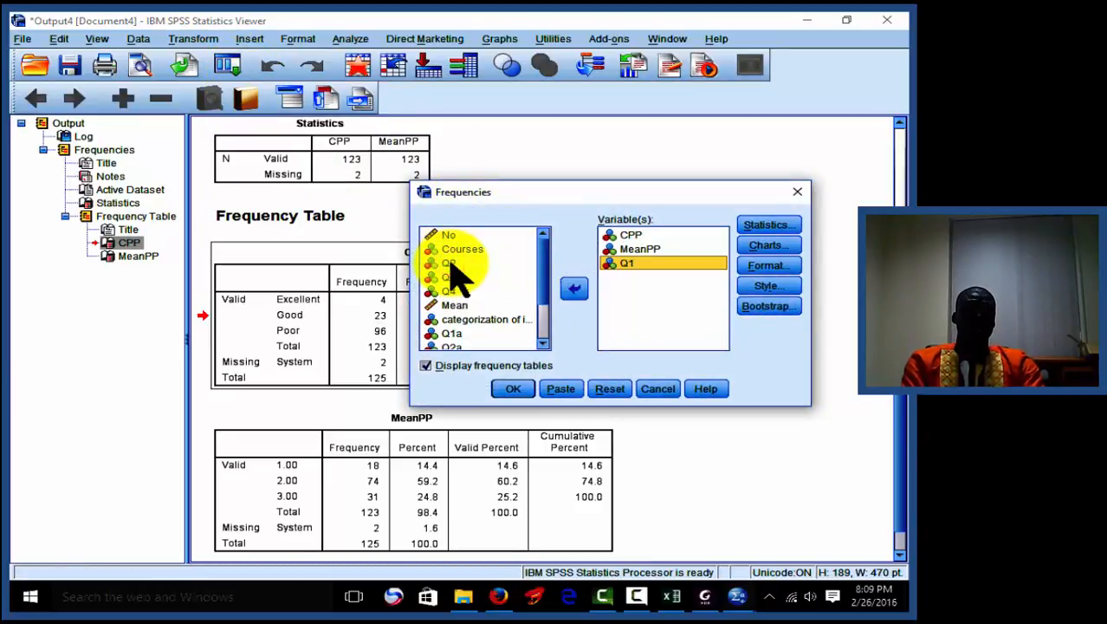
left_click_drag(451, 250, 450, 293)
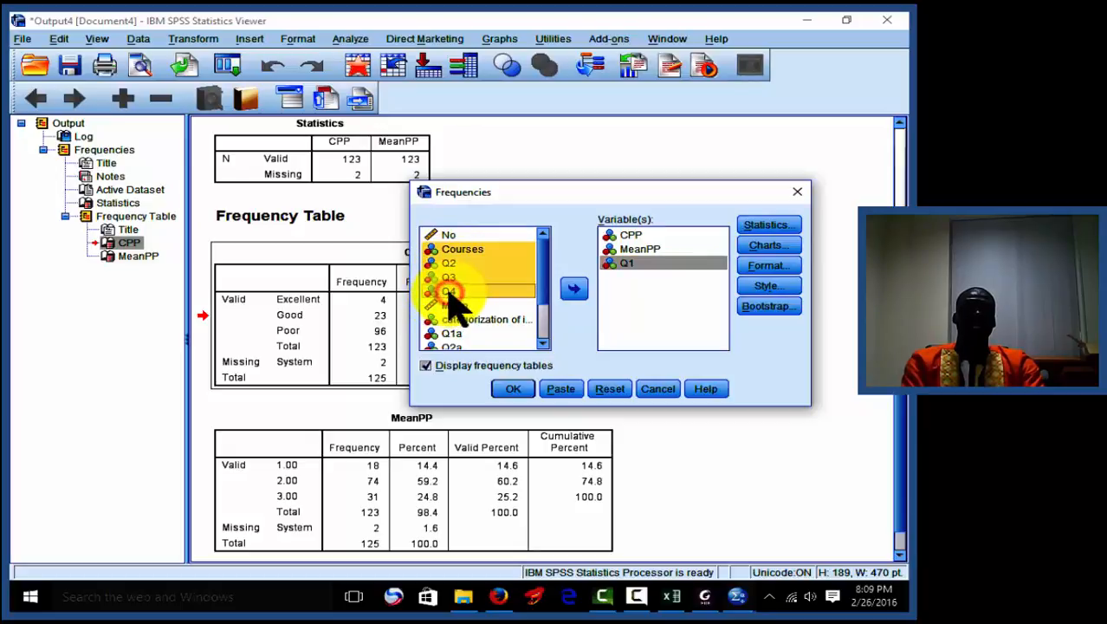
left_click(448, 263)
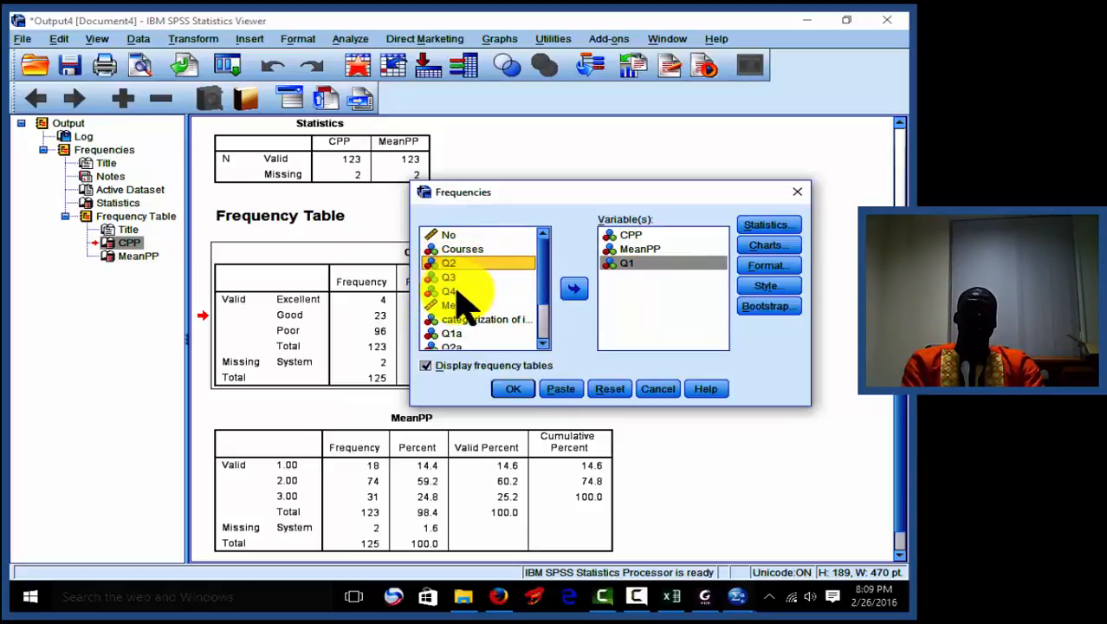
double_click(450, 264)
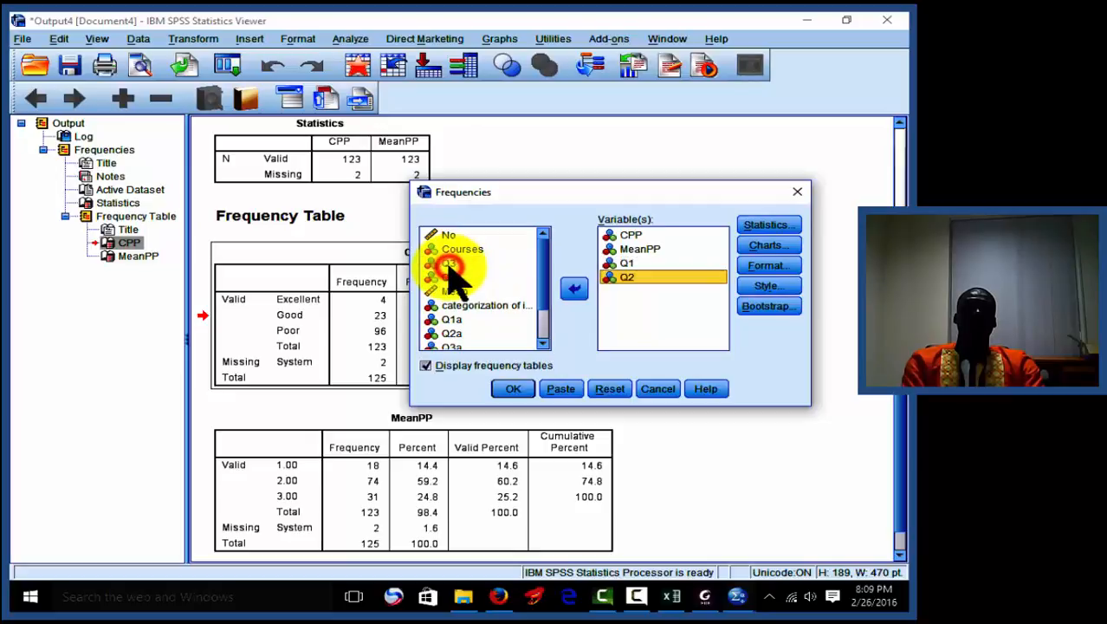
left_click(448, 264)
double_click(449, 264)
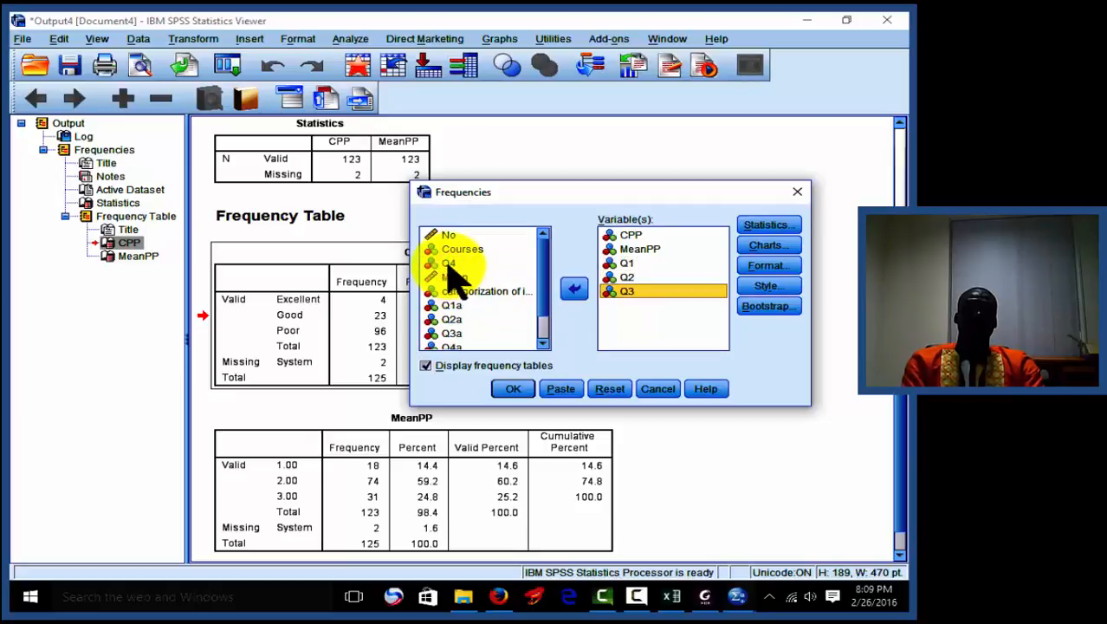
double_click(449, 263)
- Remove CPP and MeanPP from the analysis variables and run Frequencies on Q1 to Q4 with frequency tables
left_click(631, 248)
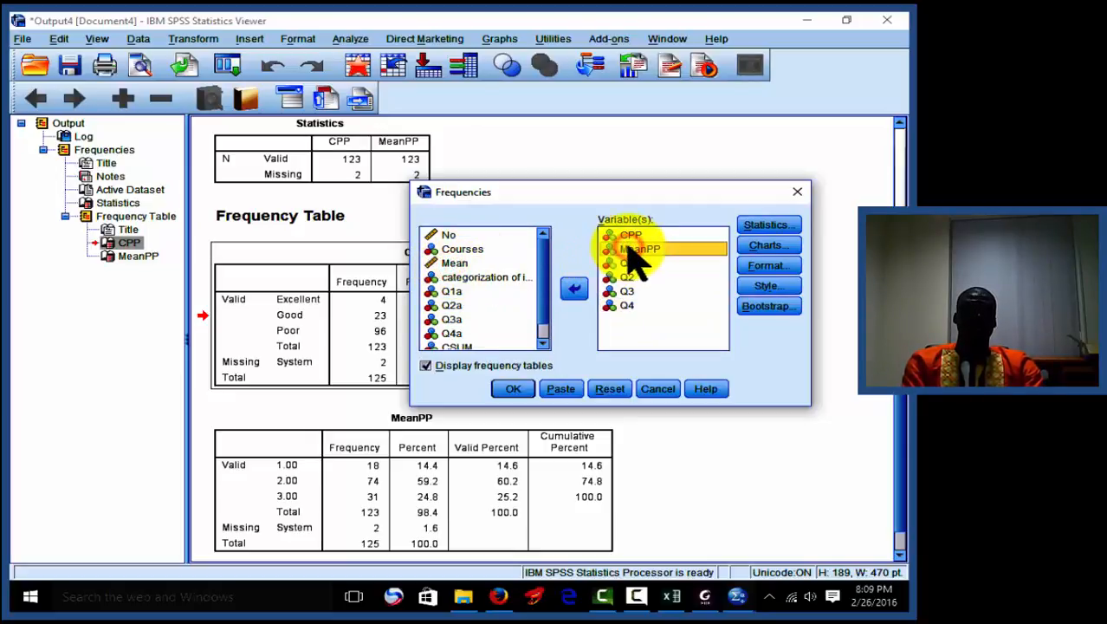
double_click(631, 236)
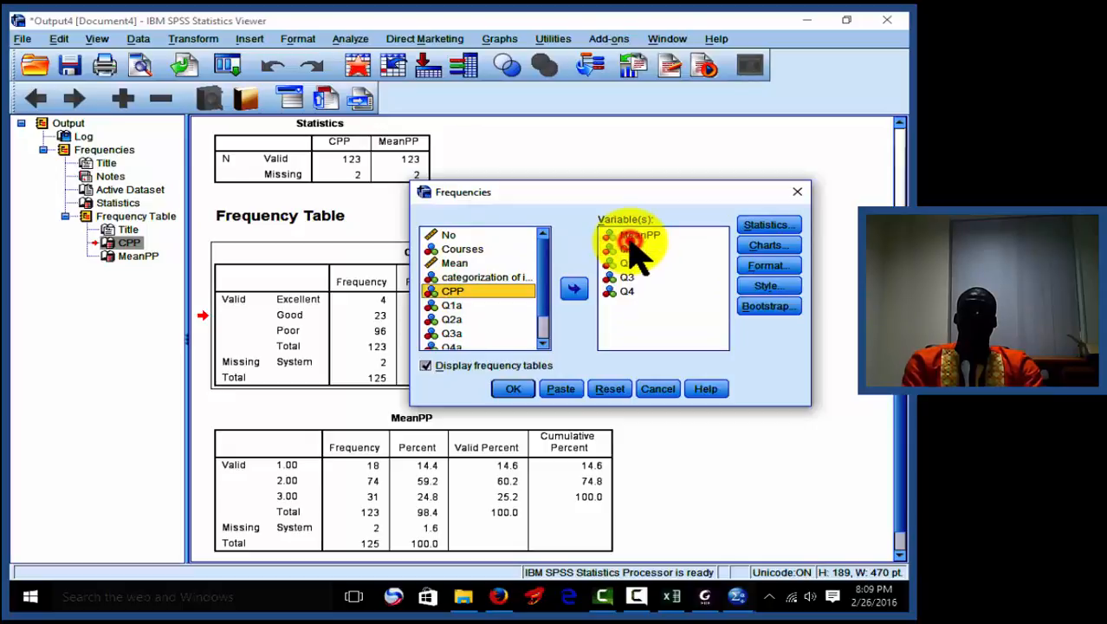
double_click(630, 236)
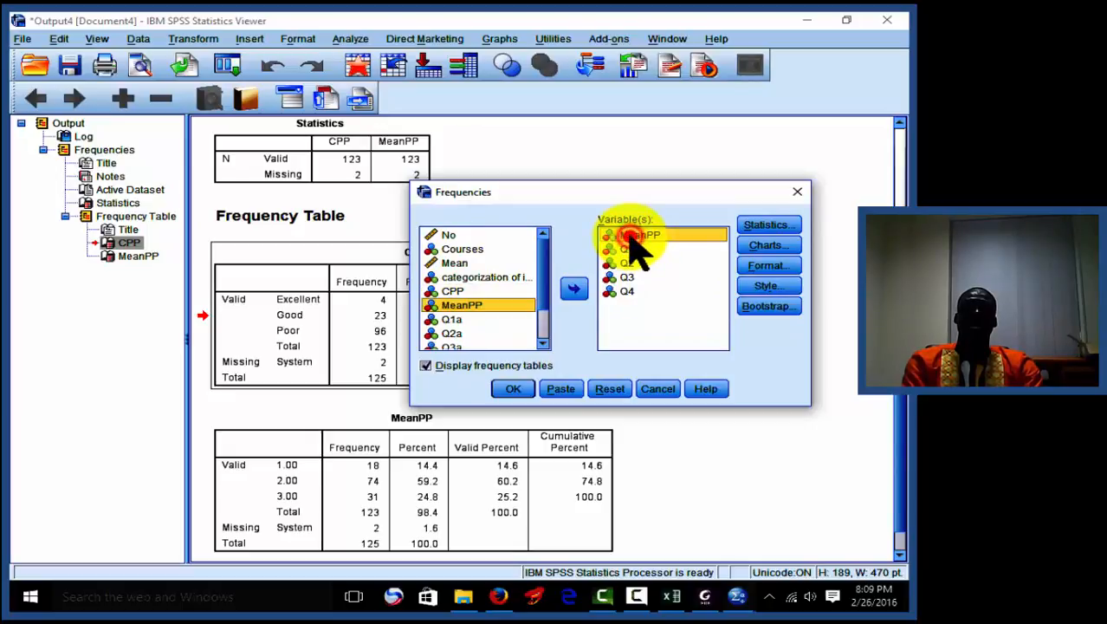
left_click(518, 390)
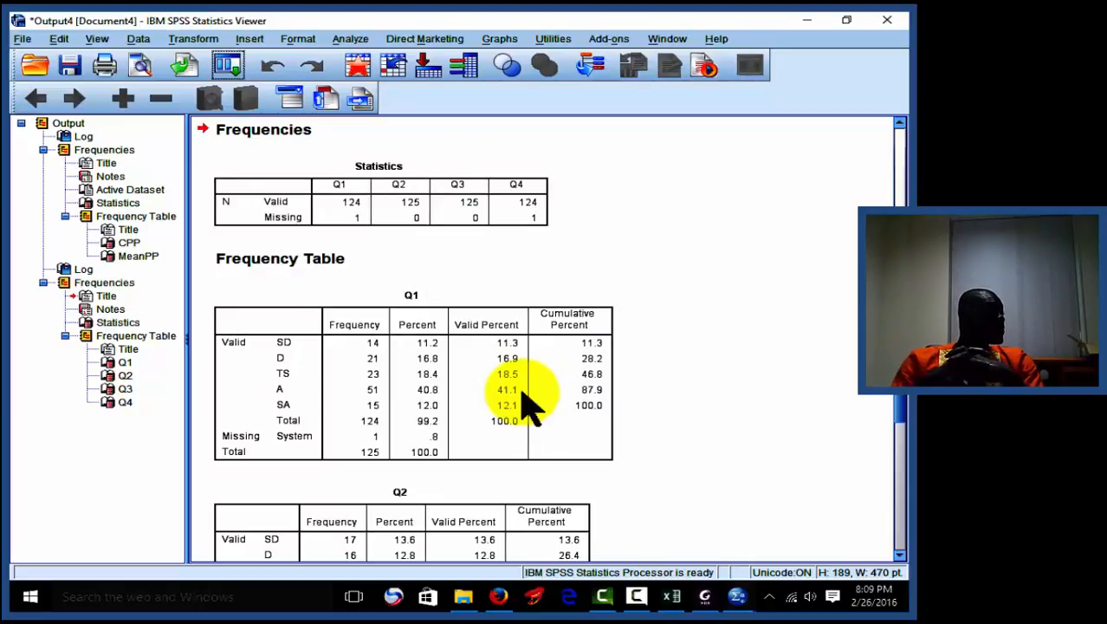
- Examine the response percentages and the Cumulative Percent column of the Q1 frequency table
left_click(529, 407)
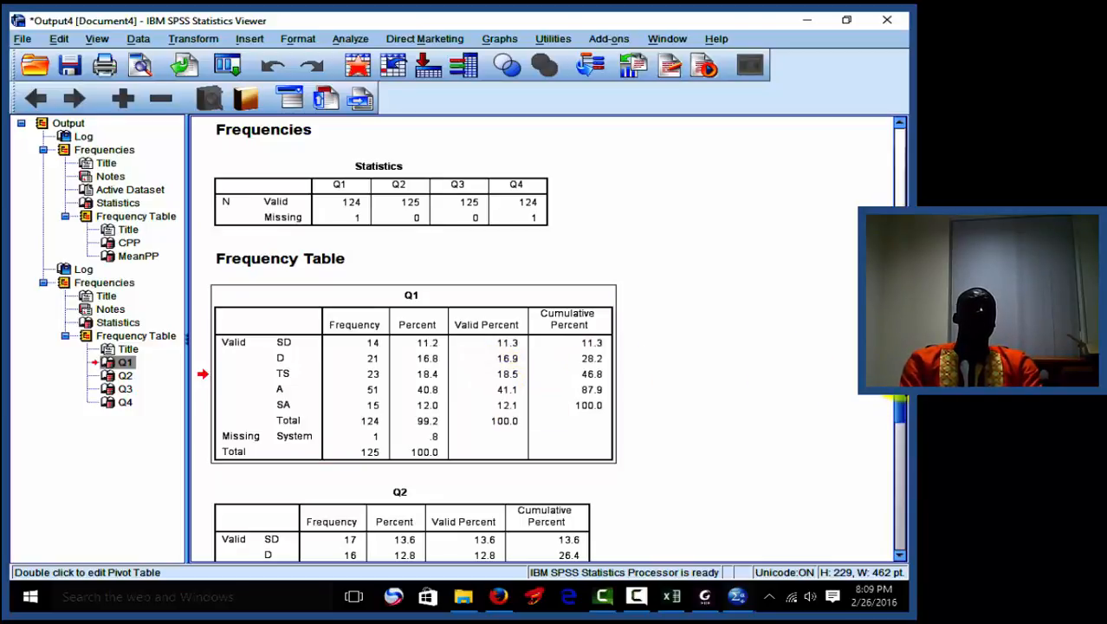
mouse_move(900, 400)
left_mouse_down()
mouse_move(893, 544)
mouse_move(898, 381)
left_mouse_up()
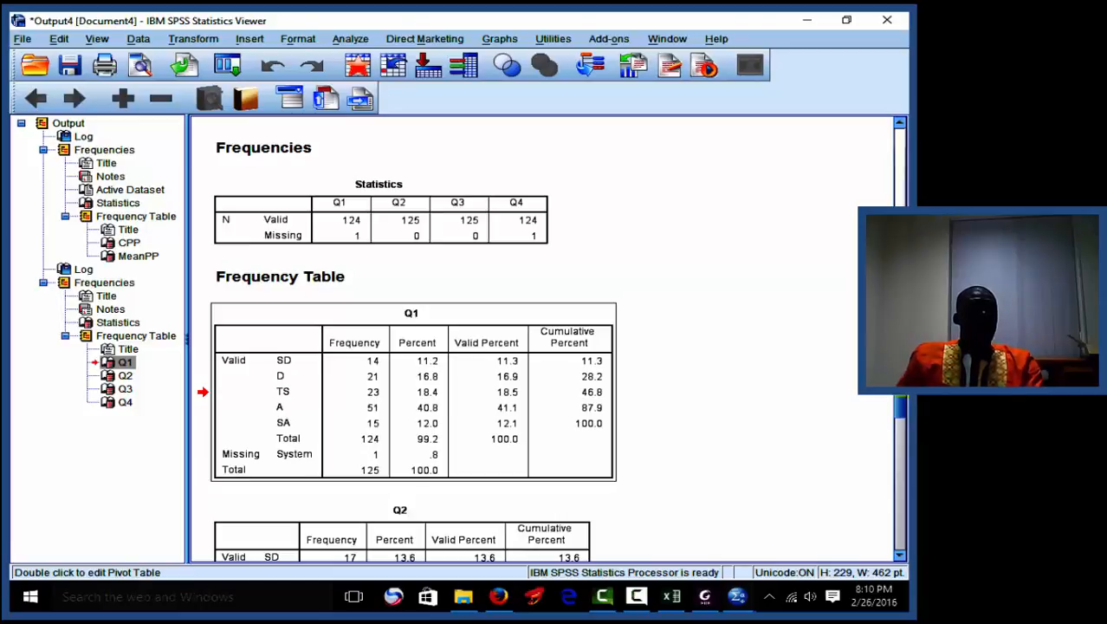
left_click(589, 390)
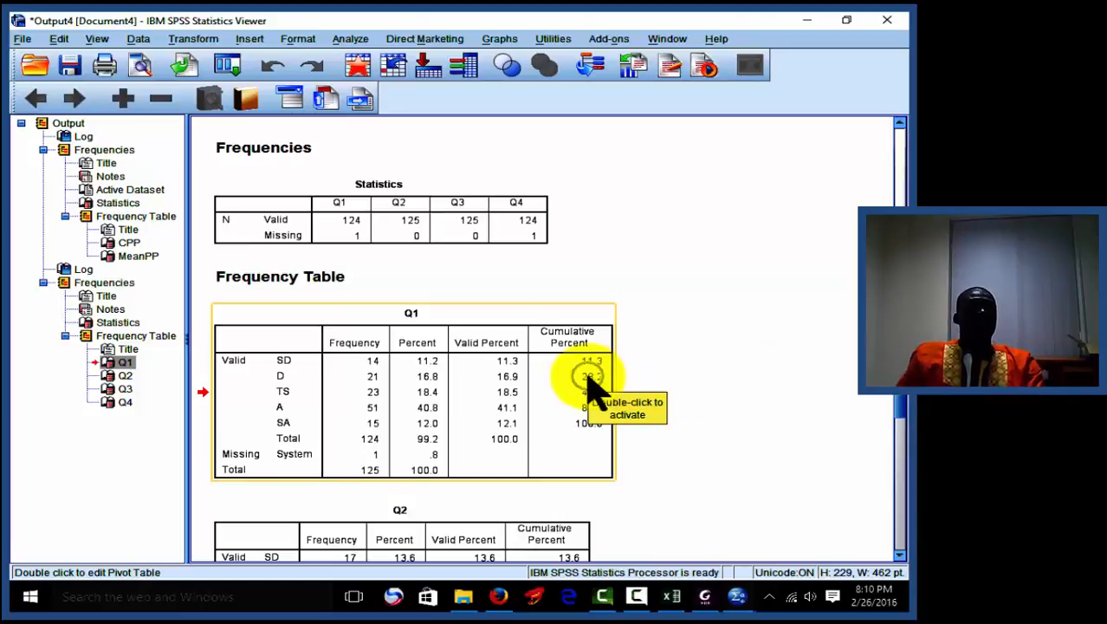